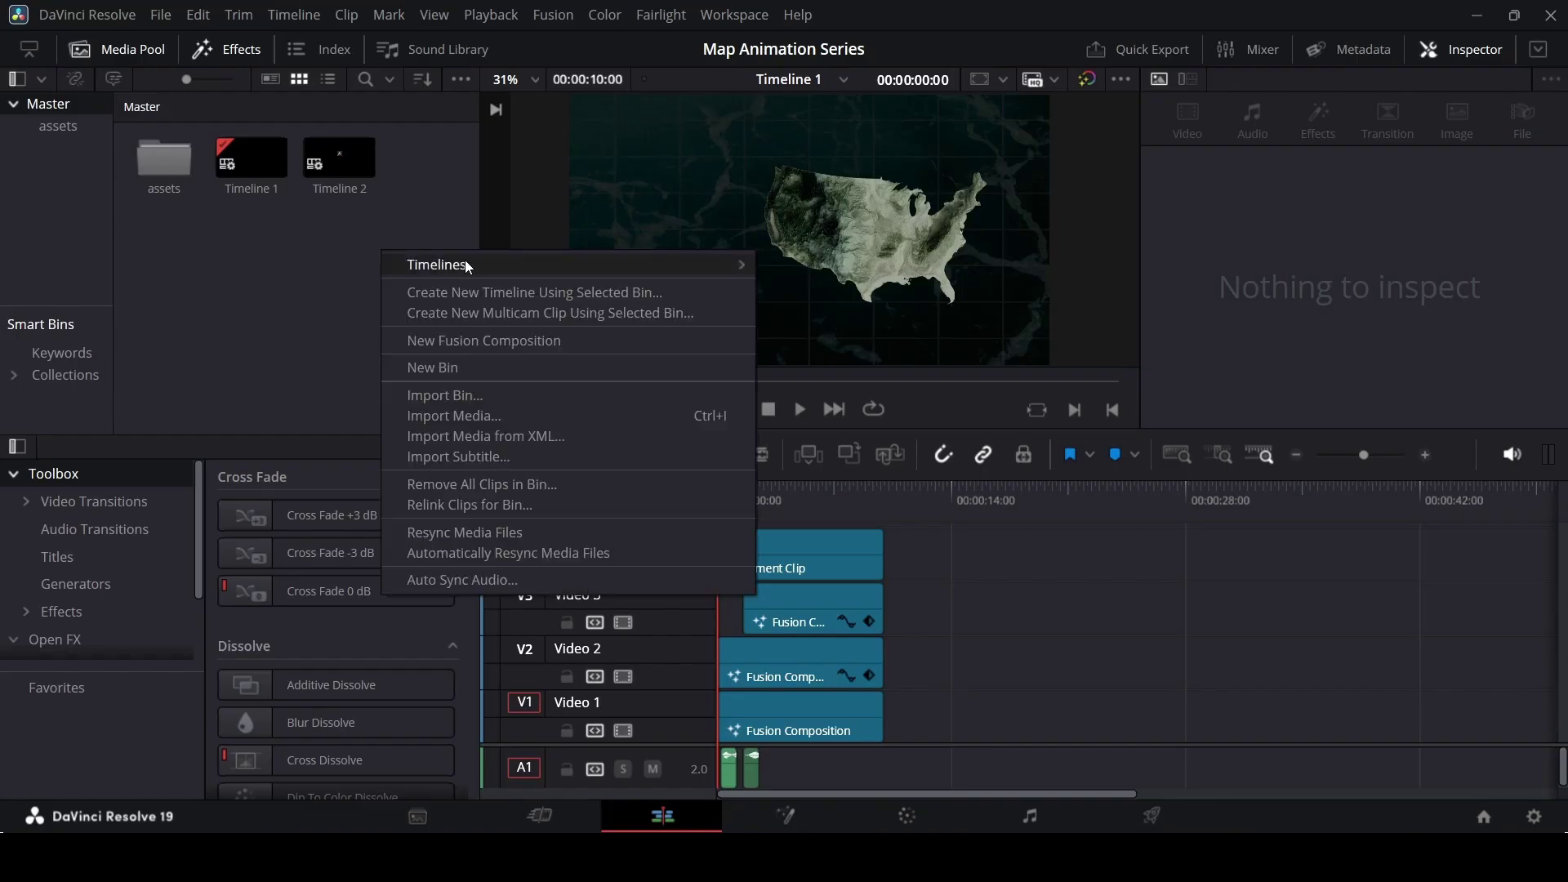
- Create a new empty timeline named Timeline 3 with a frame rate of 30 frames per second
mouse_move(464, 259)
left_click(862, 263)
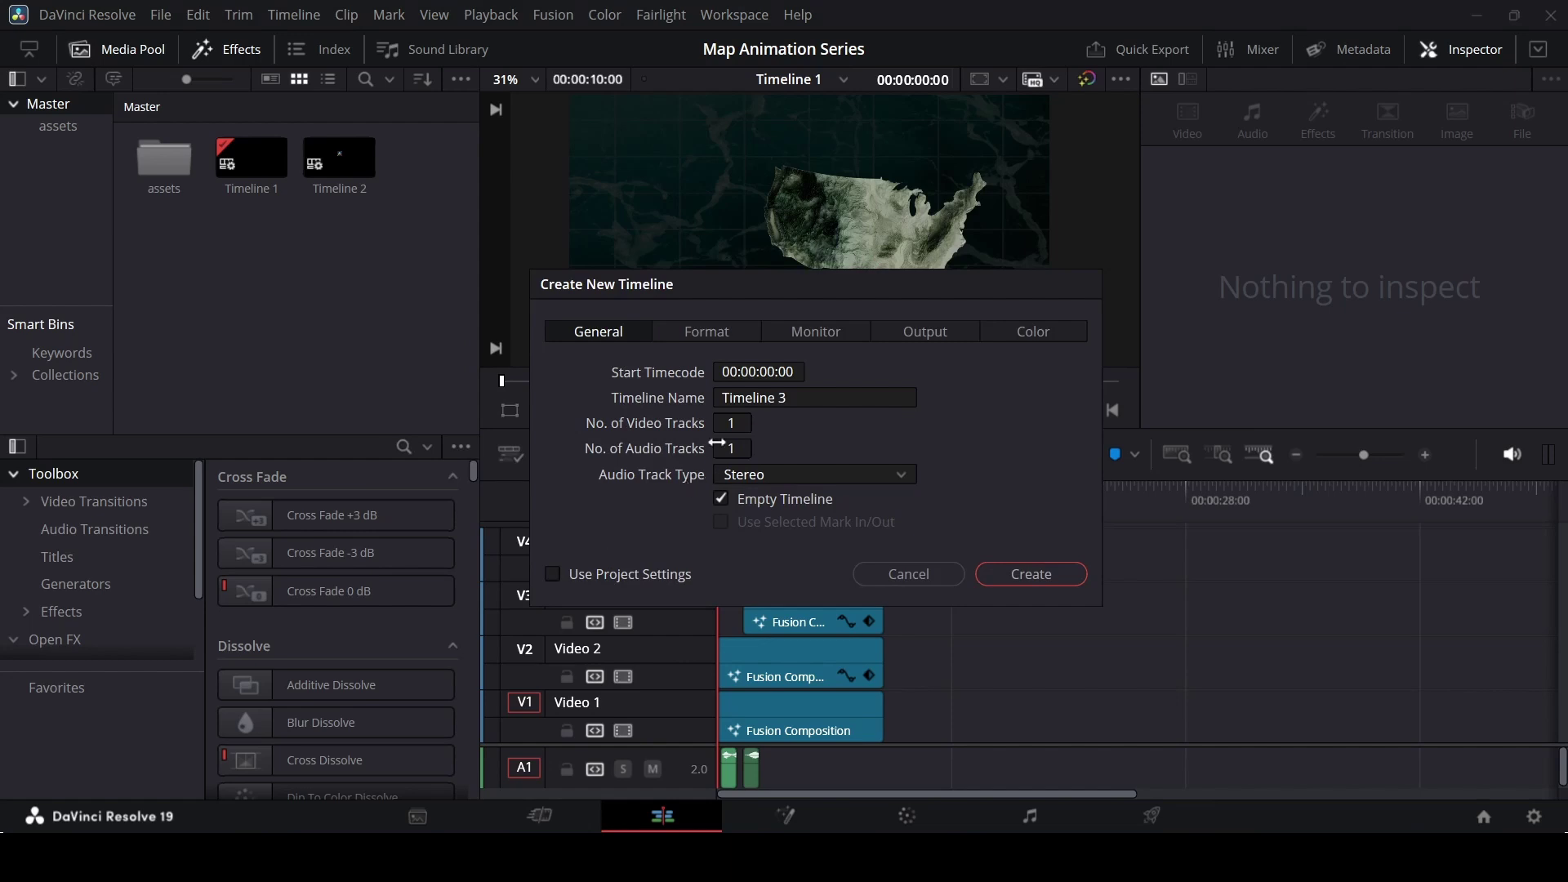
left_click(732, 333)
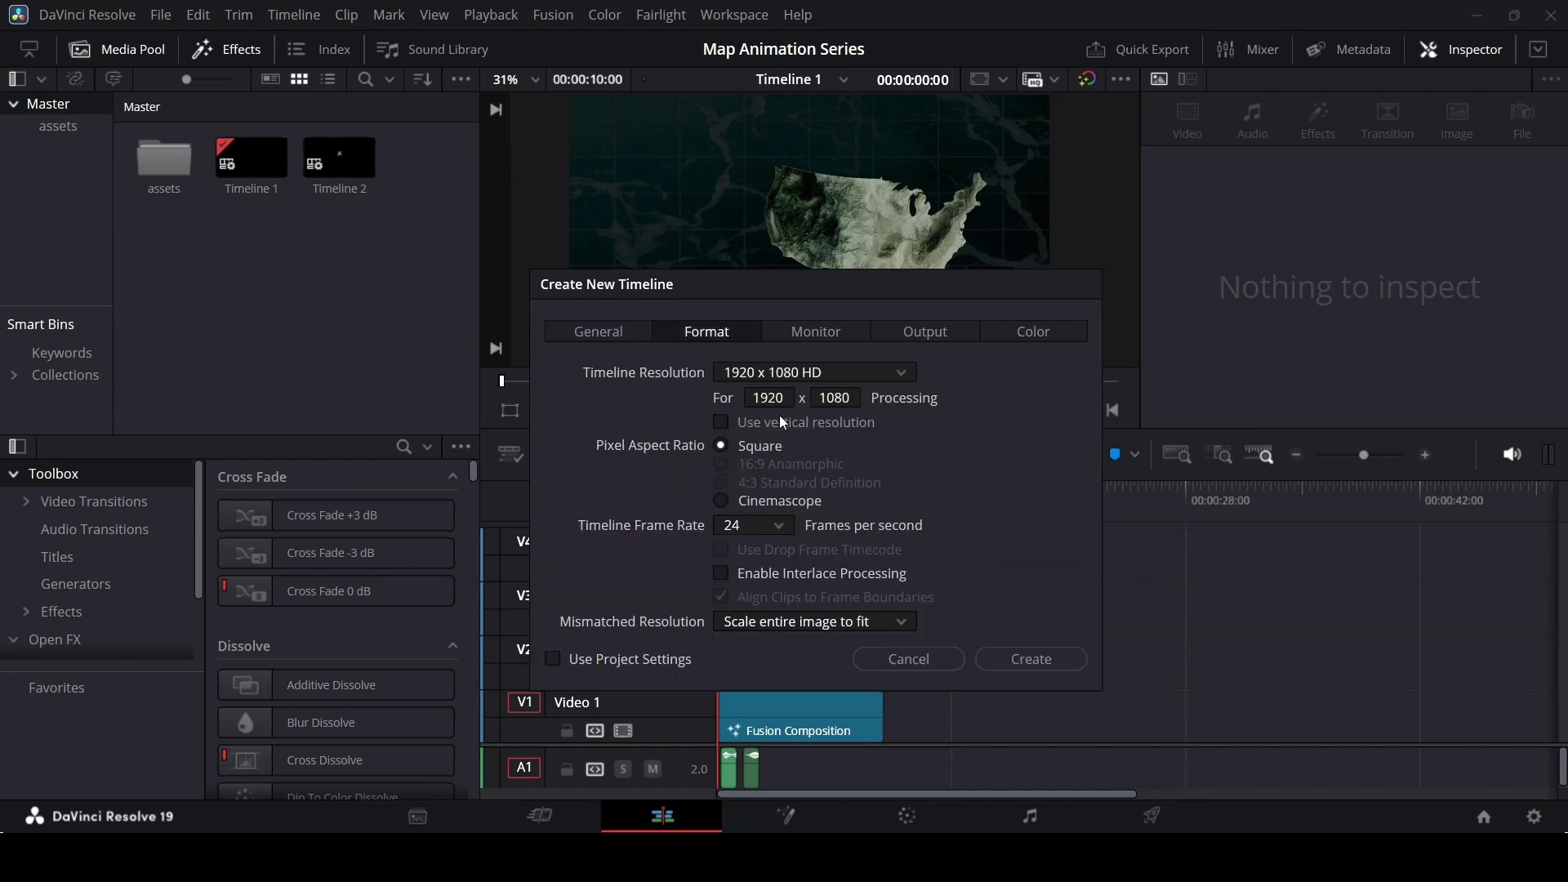
left_click(762, 525)
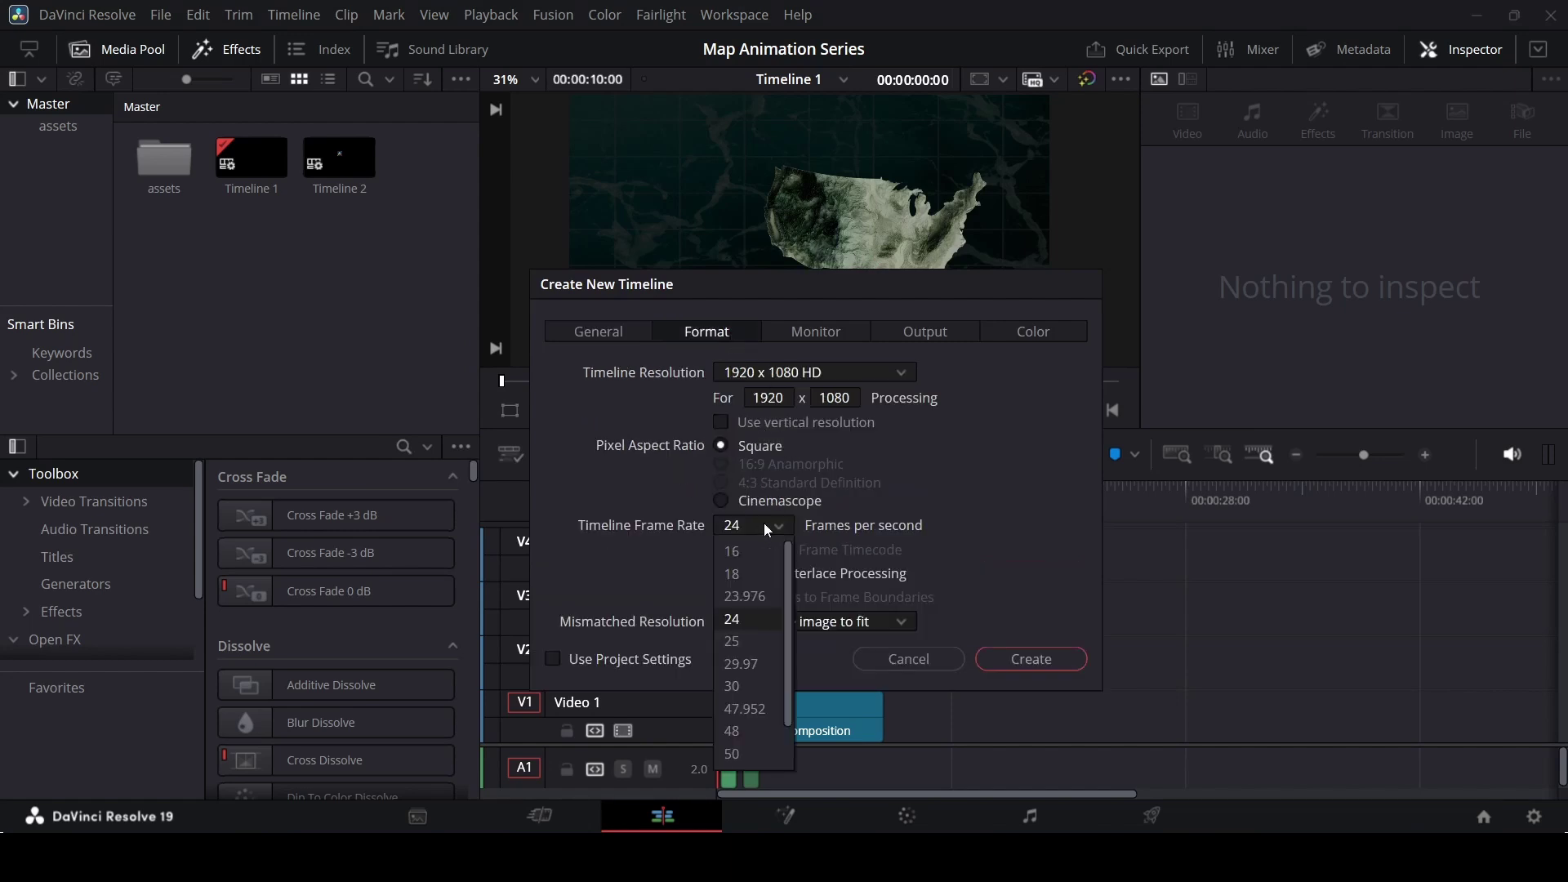
left_click(740, 685)
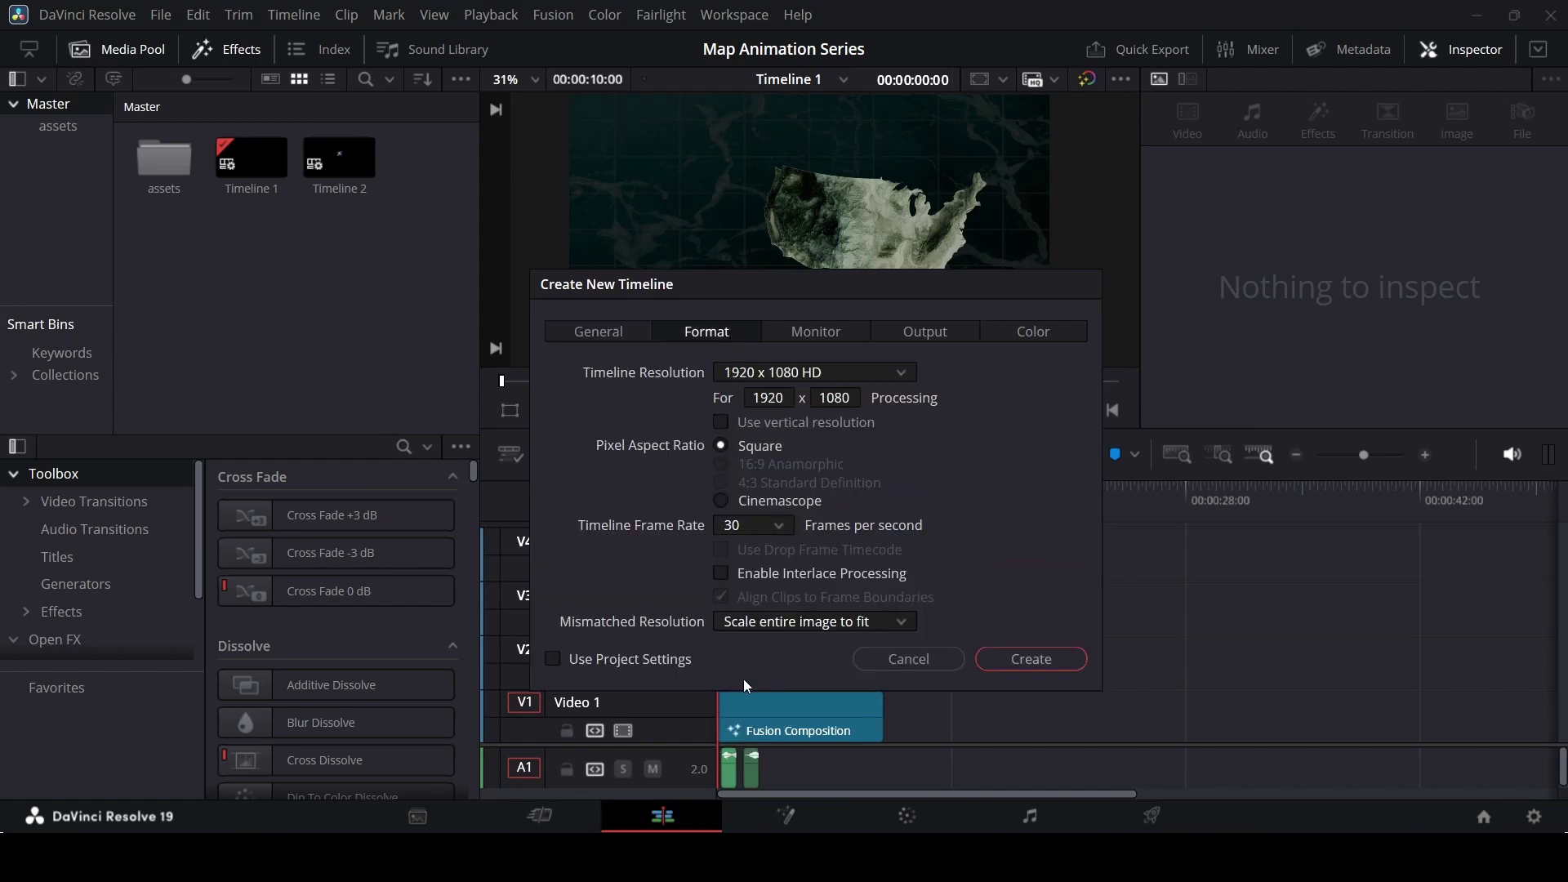
left_click(1029, 661)
- Add a Fusion Composition at the start of the Video 1 track and change its duration to 10 seconds
left_click(106, 610)
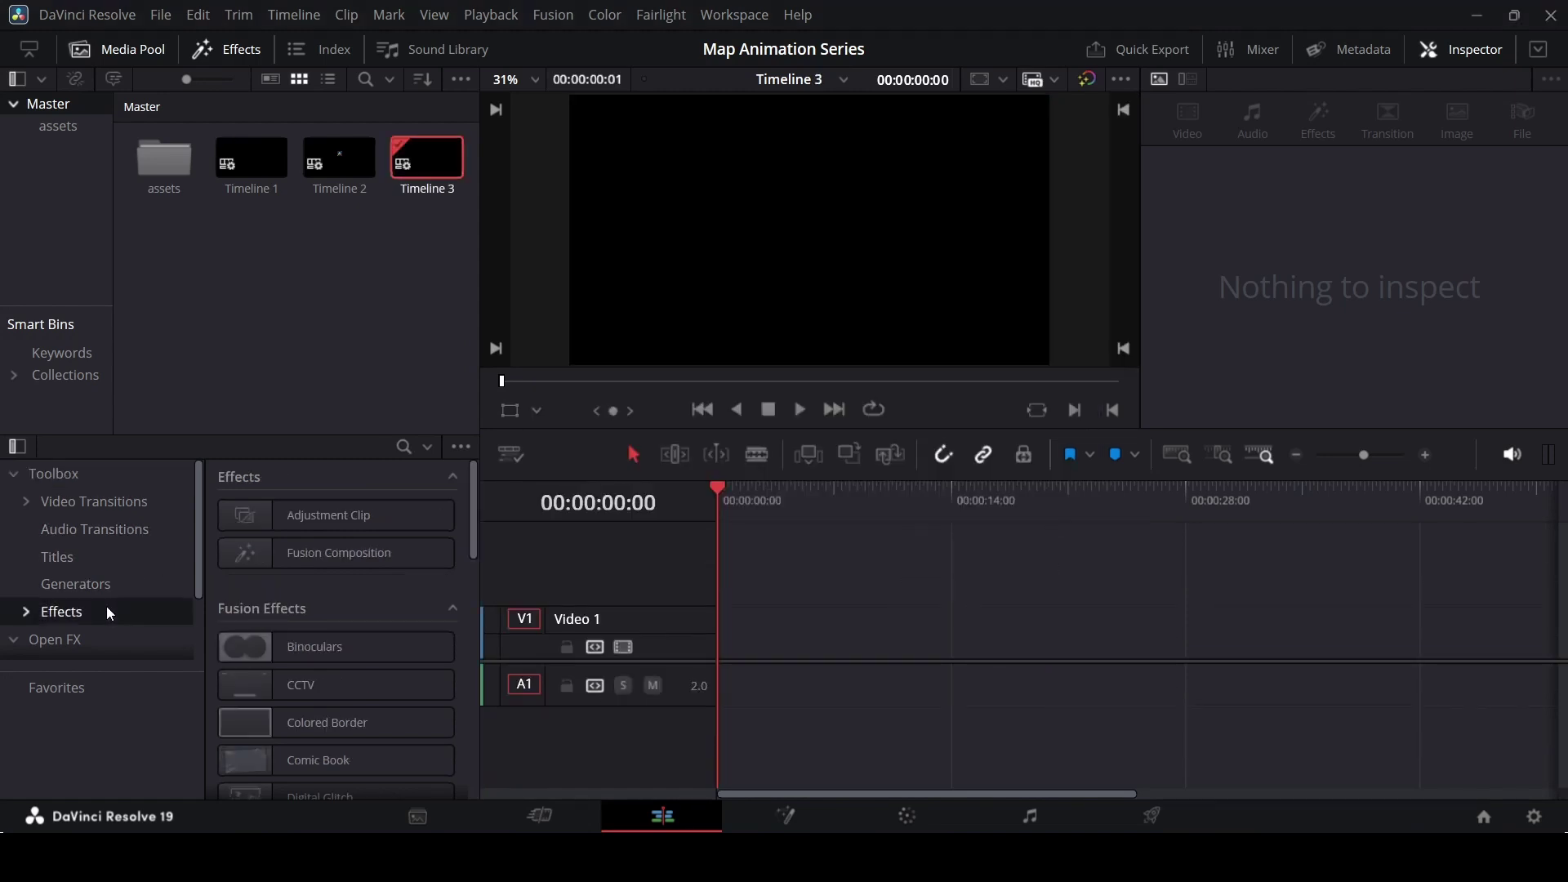
left_click_drag(309, 564, 762, 637)
left_click_drag(845, 506, 882, 512)
right_click(761, 629)
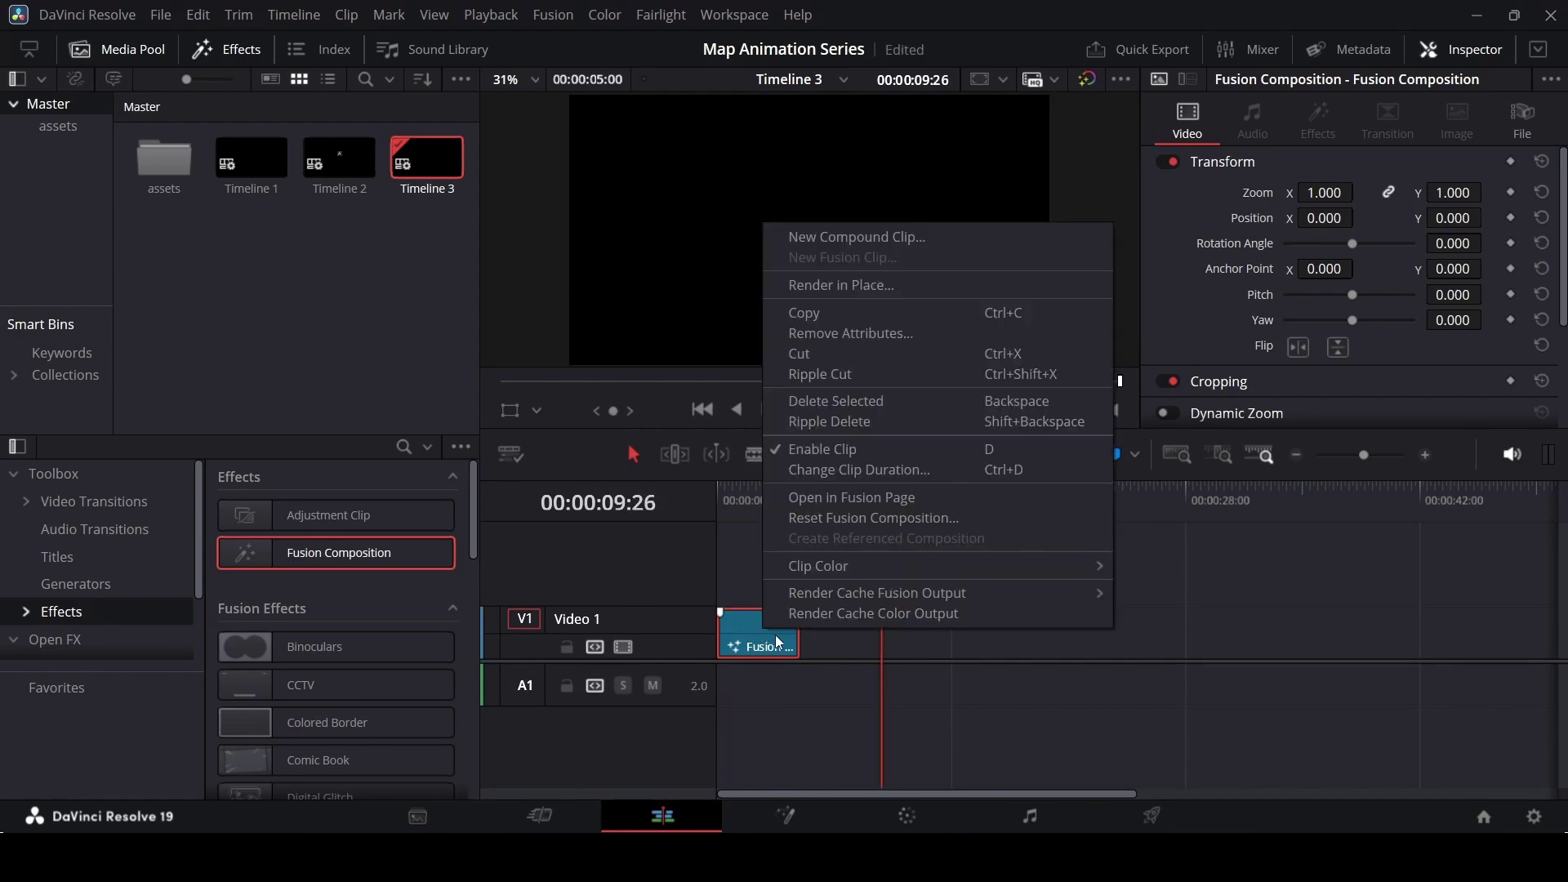
left_click(865, 476)
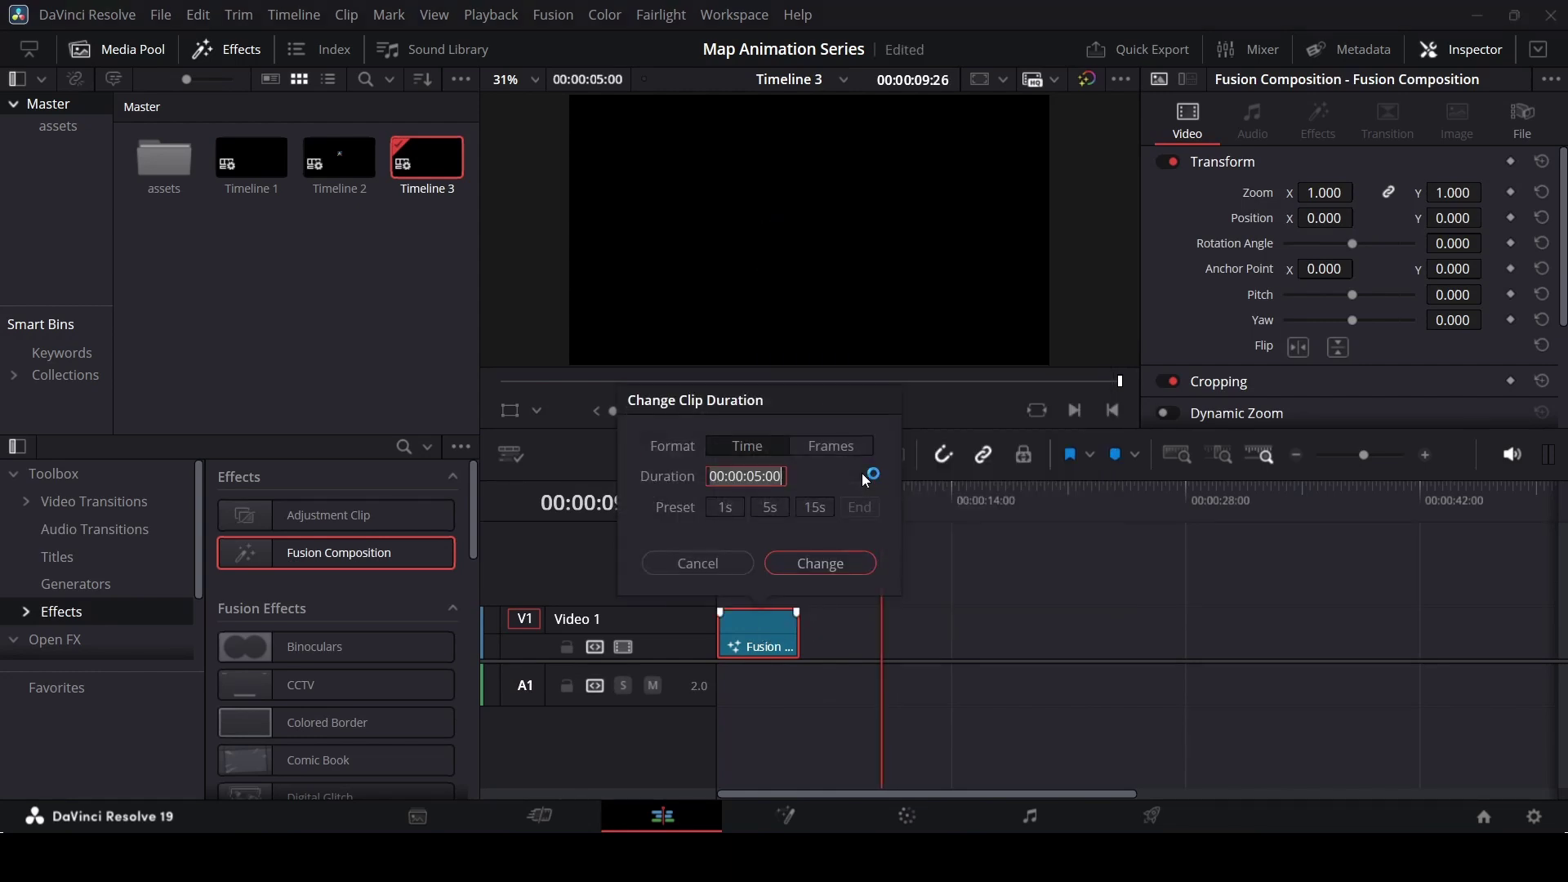
left_click(780, 495)
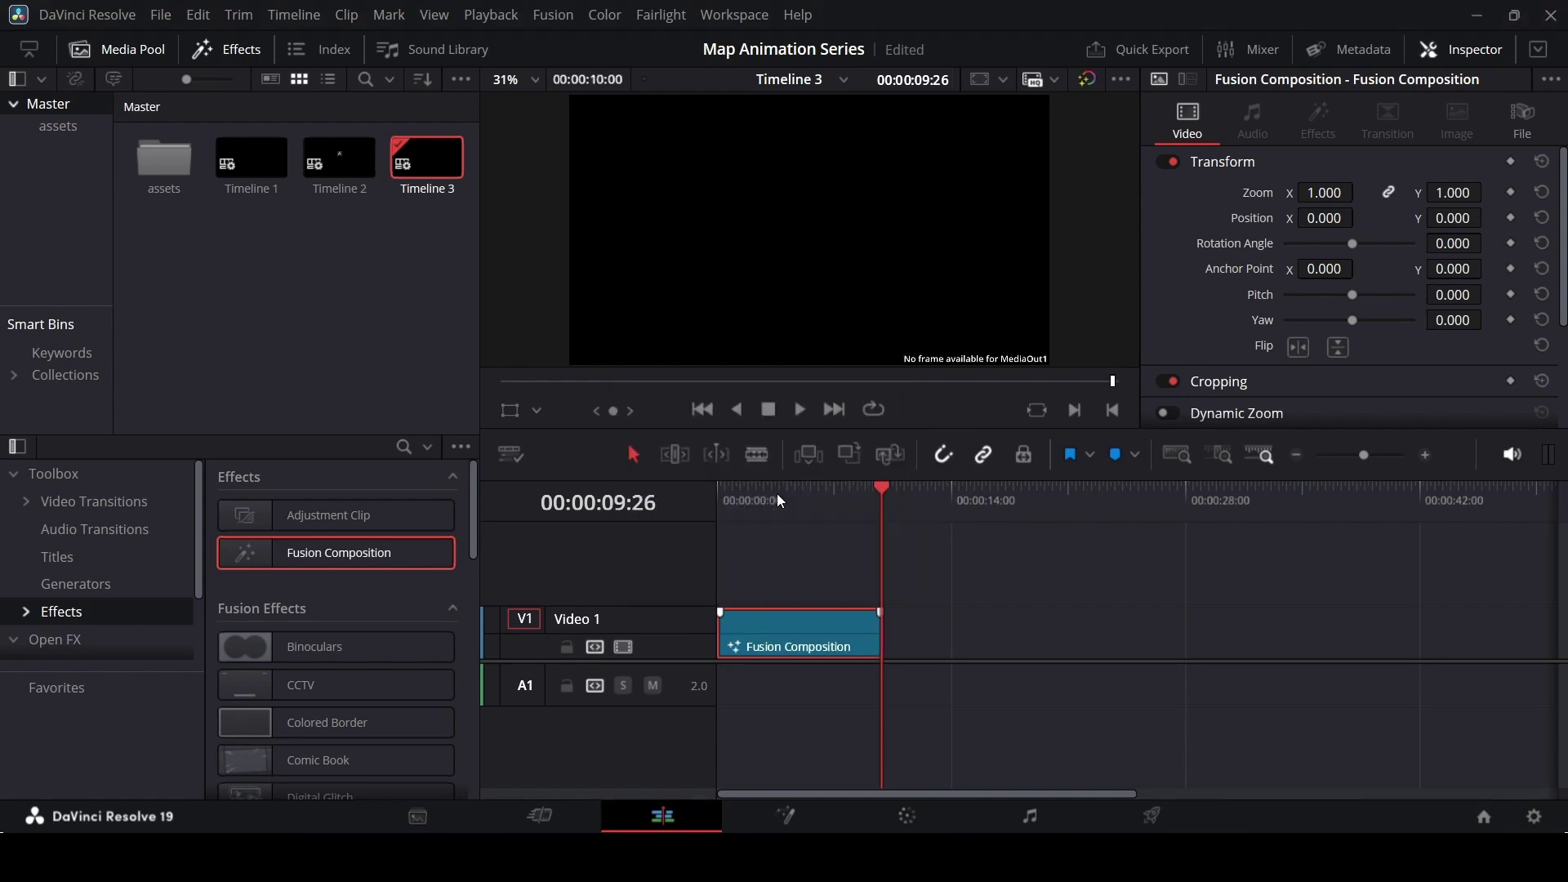
- Return to the start of the timeline and open the Fusion composition clip in the Fusion page
key("Home")
right_click(757, 626)
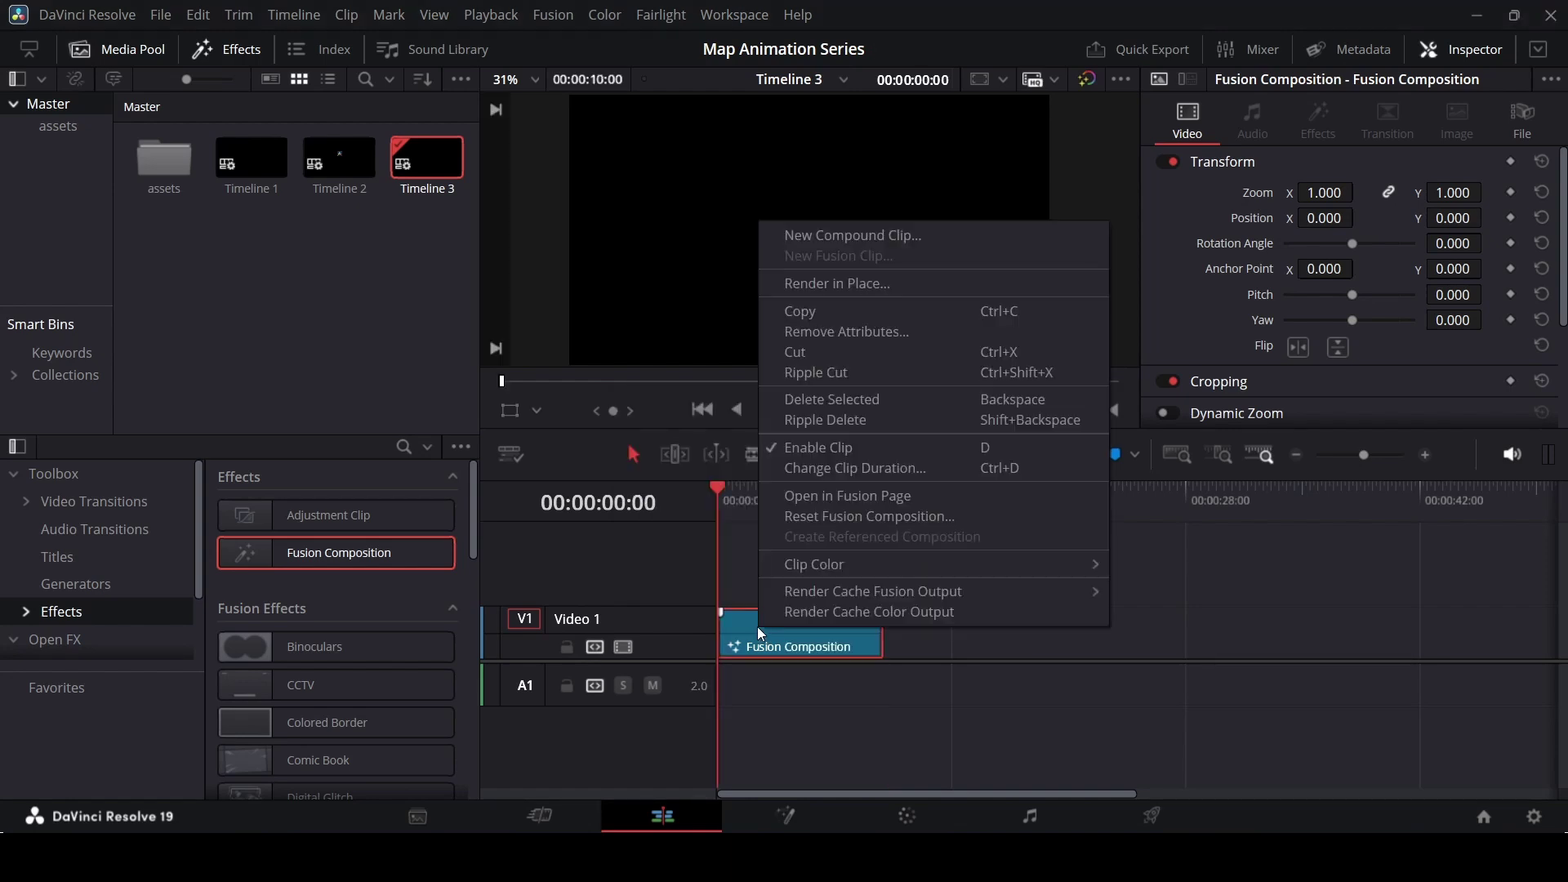
left_click(831, 495)
- Bring sea-foam-texture.png from the assets bin into the node graph, merge it over a new Background node, and connect the merge to MediaOut1
double_click(221, 121)
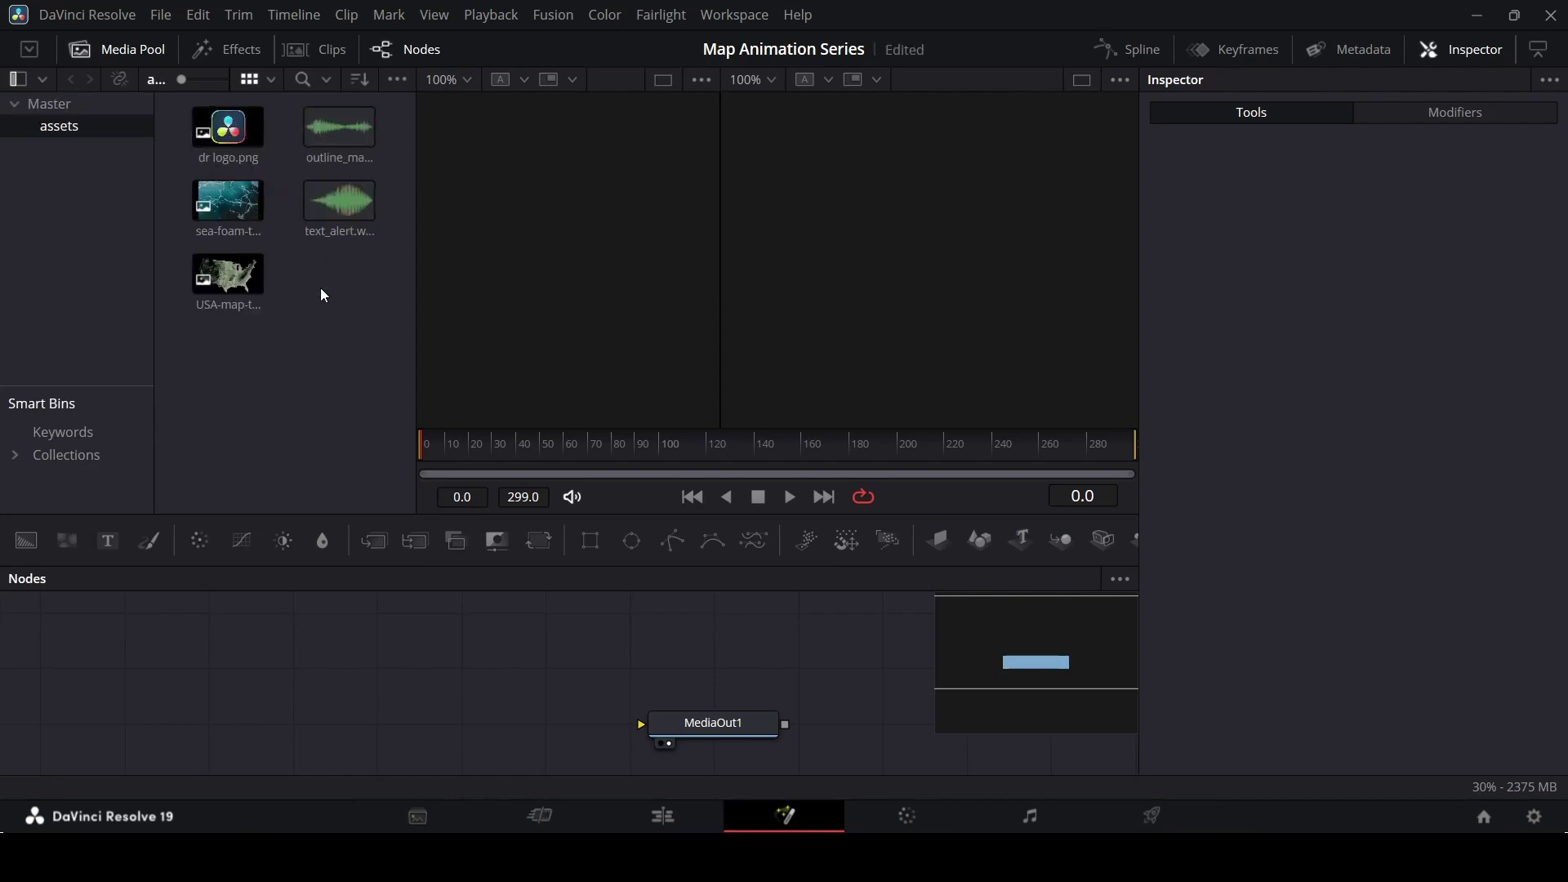
left_click_drag(228, 200, 267, 727)
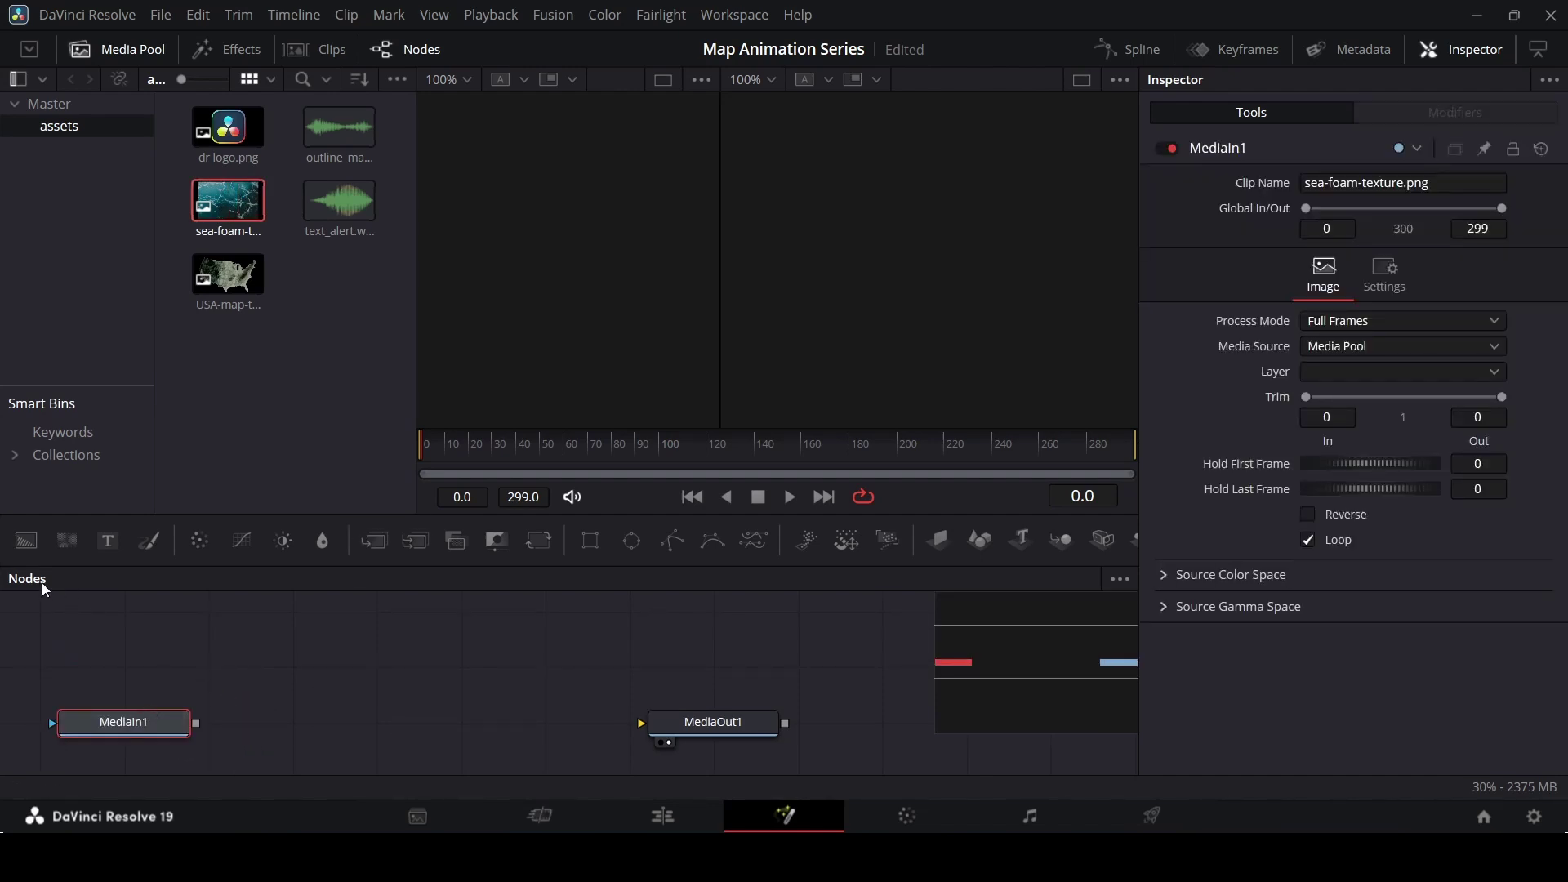
left_click_drag(174, 722, 258, 665)
left_click_drag(26, 552, 278, 724)
left_click_drag(188, 675, 357, 674)
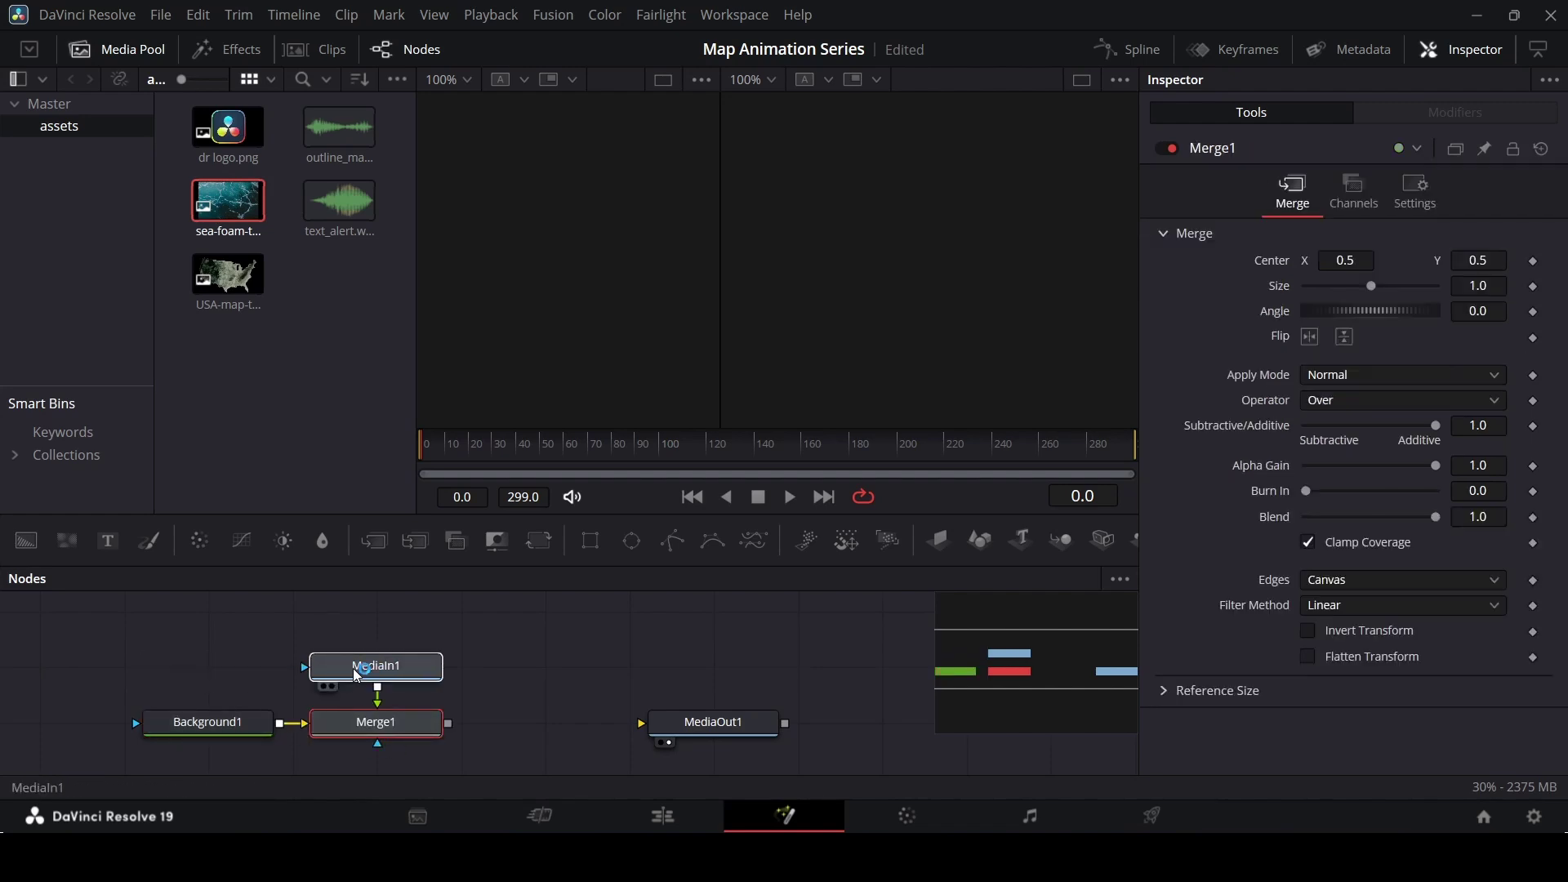
left_click_drag(447, 724, 711, 723)
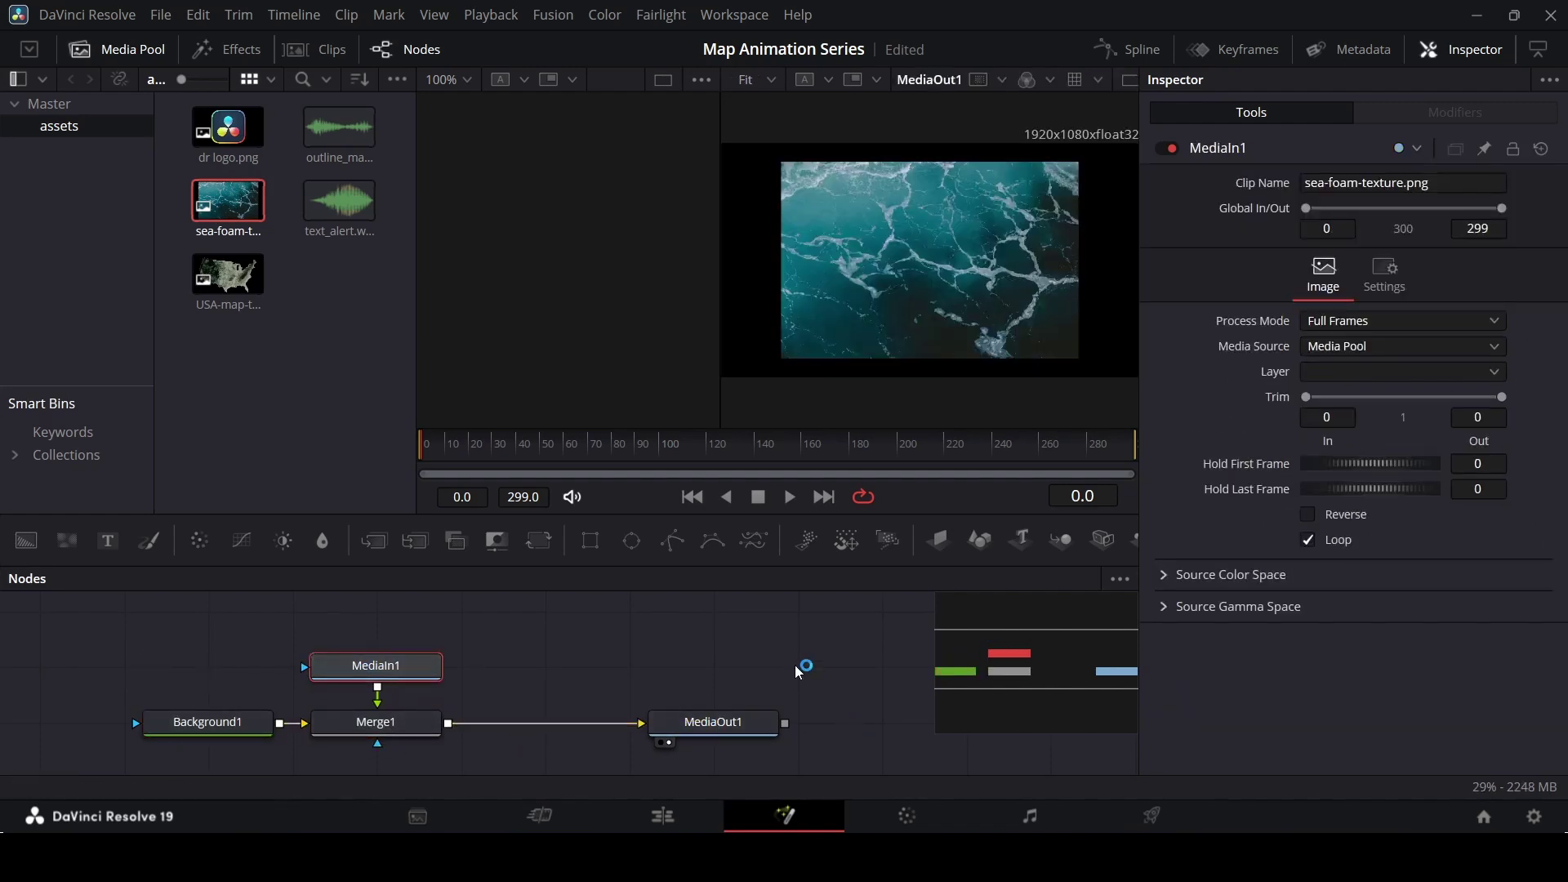
- Set the size of the sea foam texture to 1.5 in the Merge1 node
left_click(207, 722)
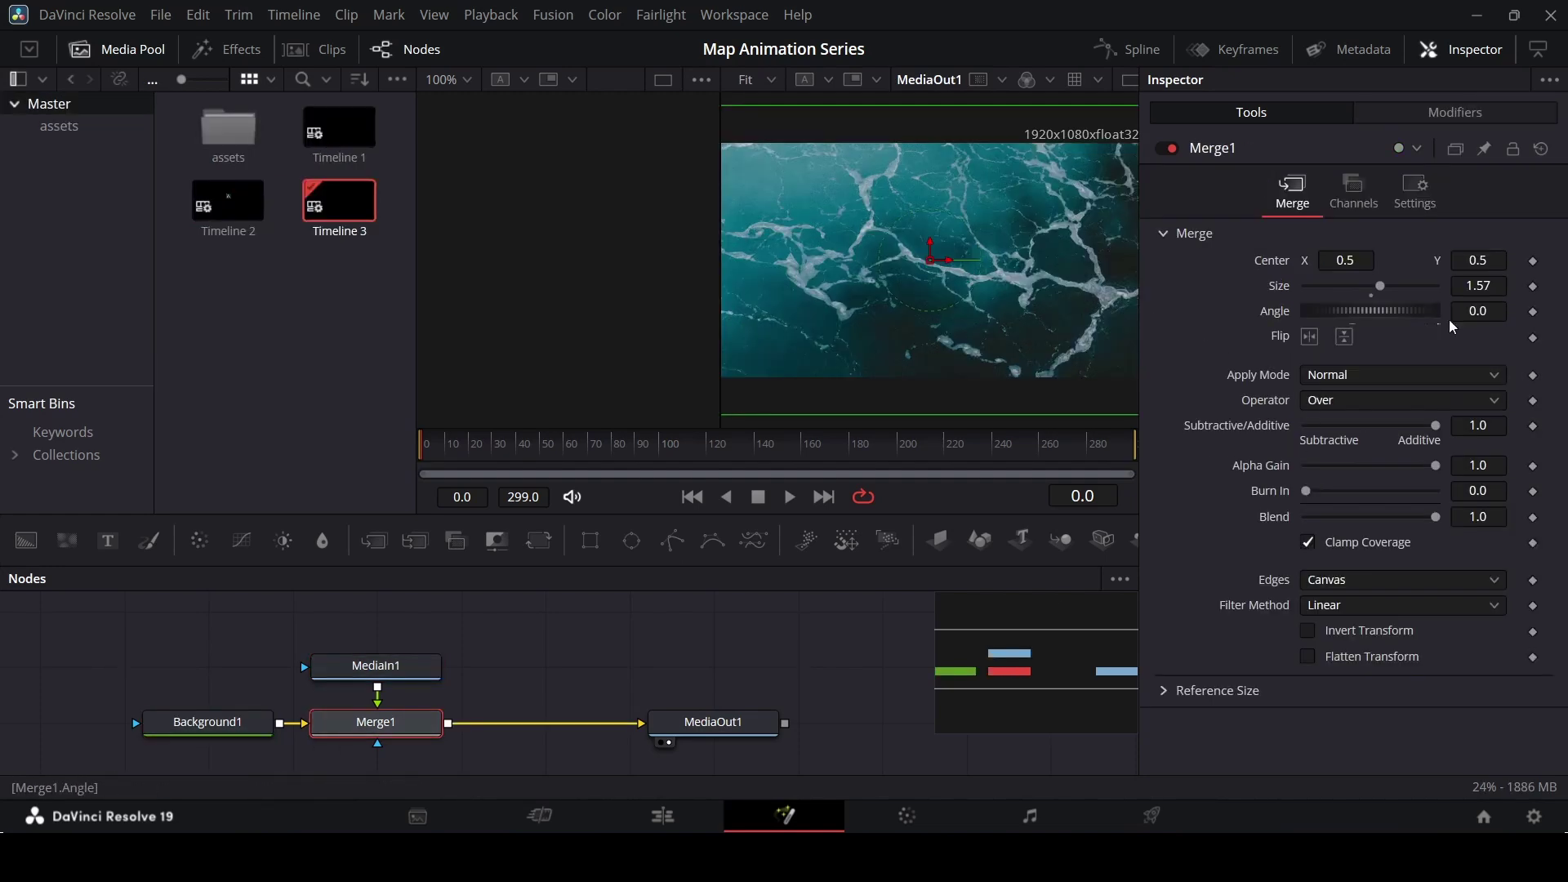
left_click(1487, 286)
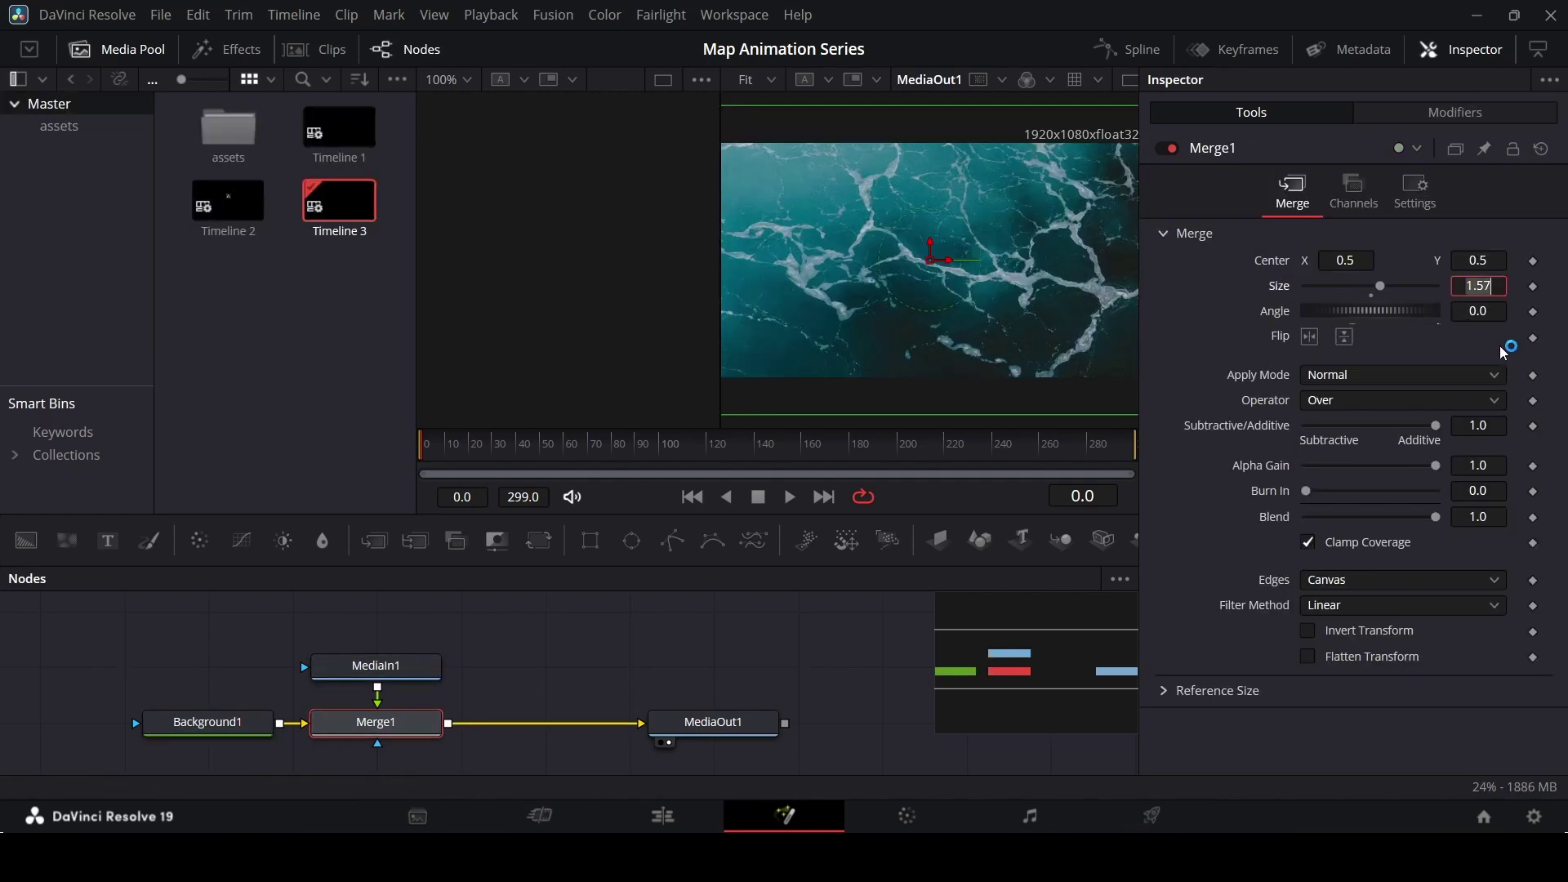
type("1.5")
key("Tab")
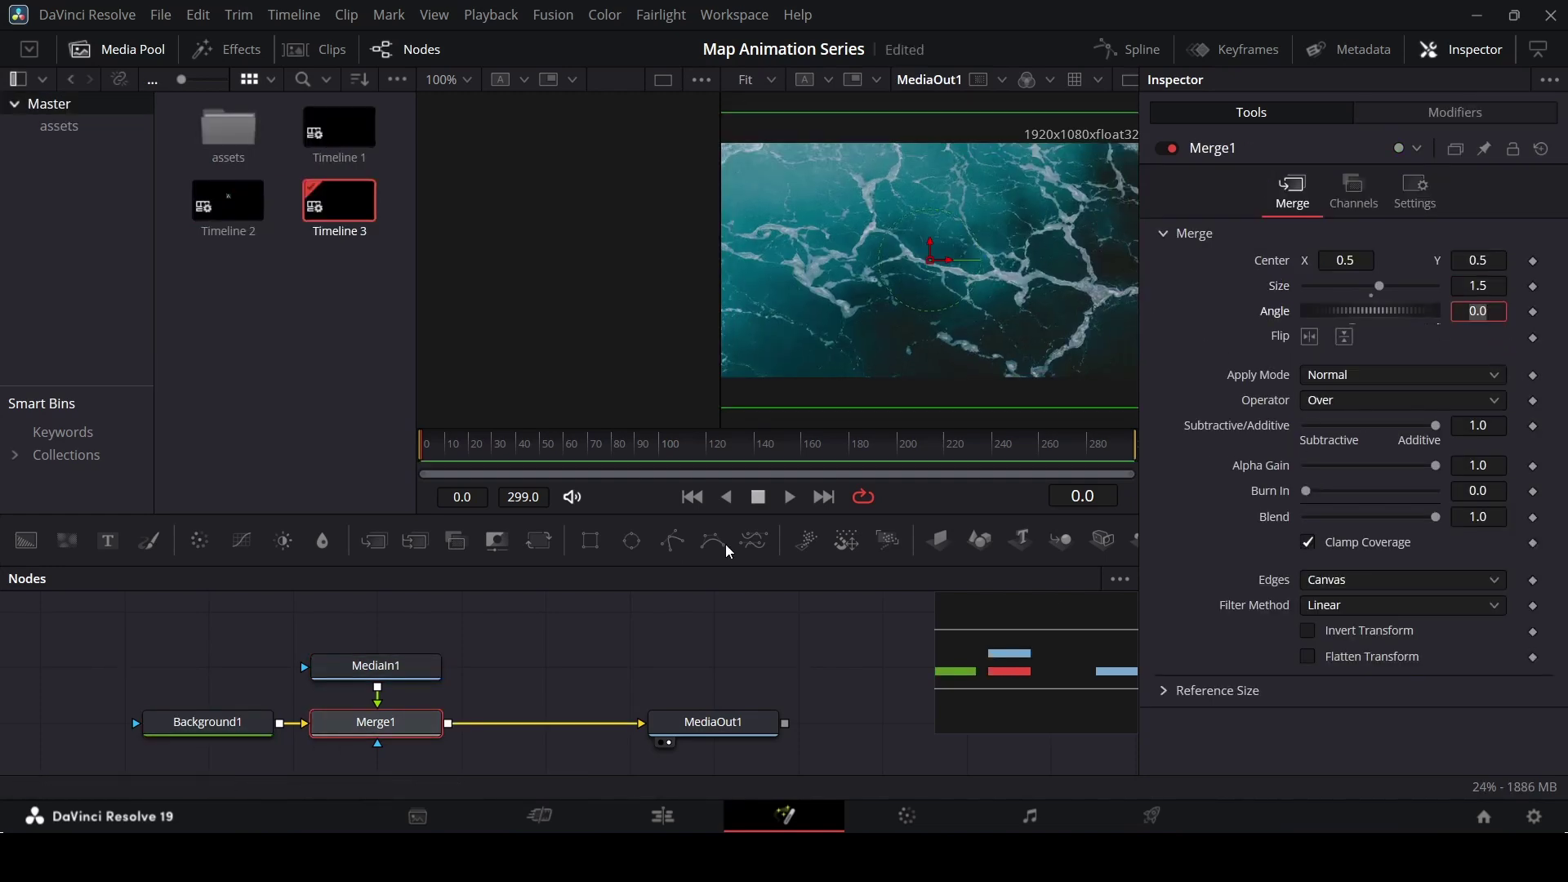
- Insert a Color Corrector node between Merge1 and MediaOut1
left_click(725, 632)
left_click(408, 718)
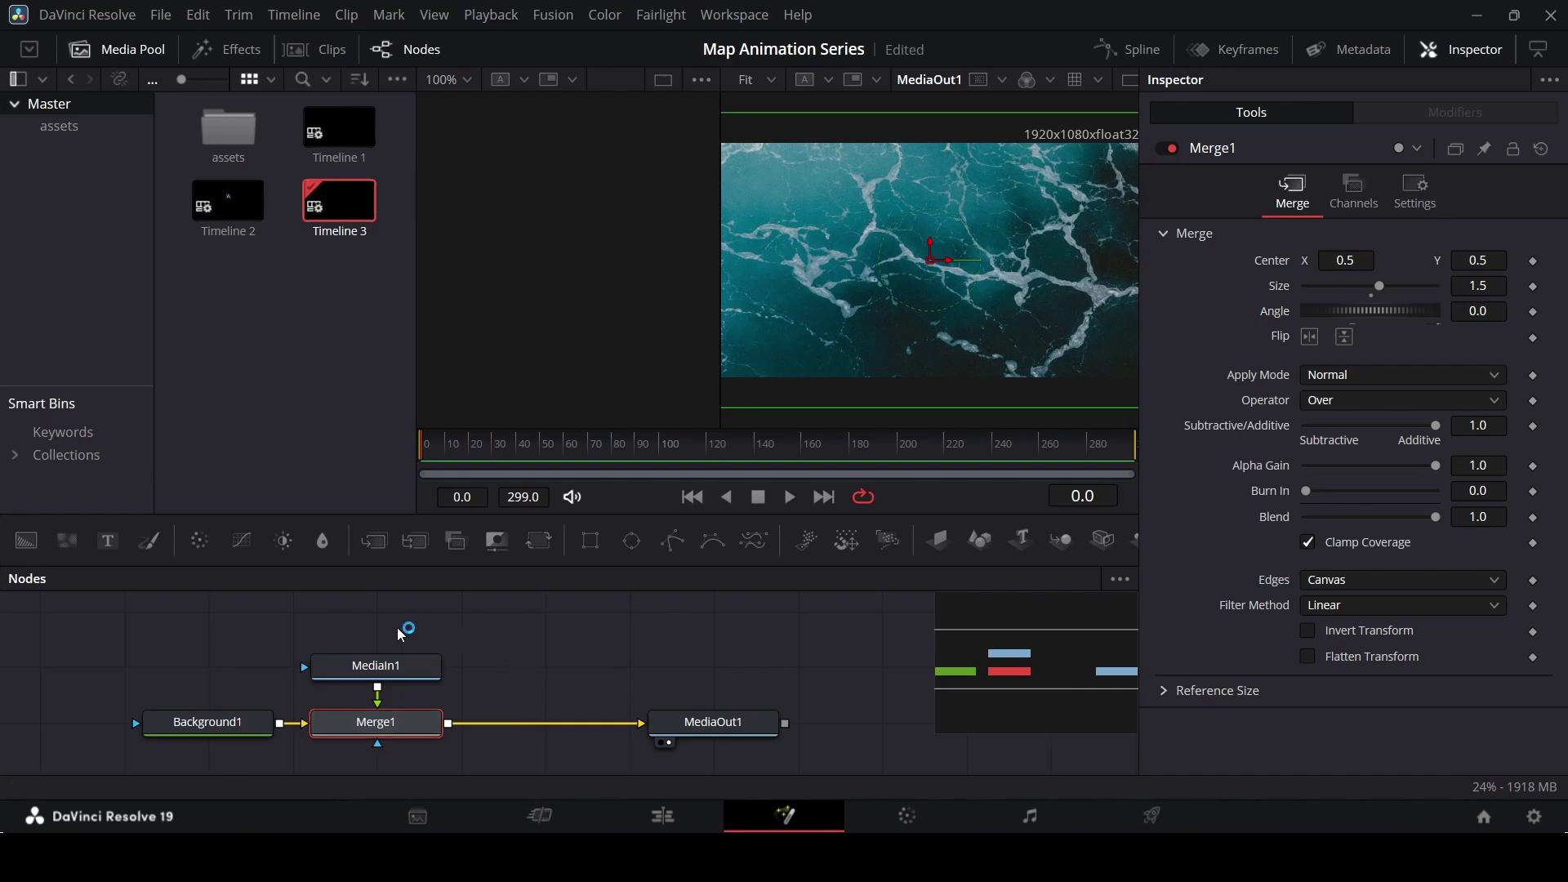
left_click(194, 547)
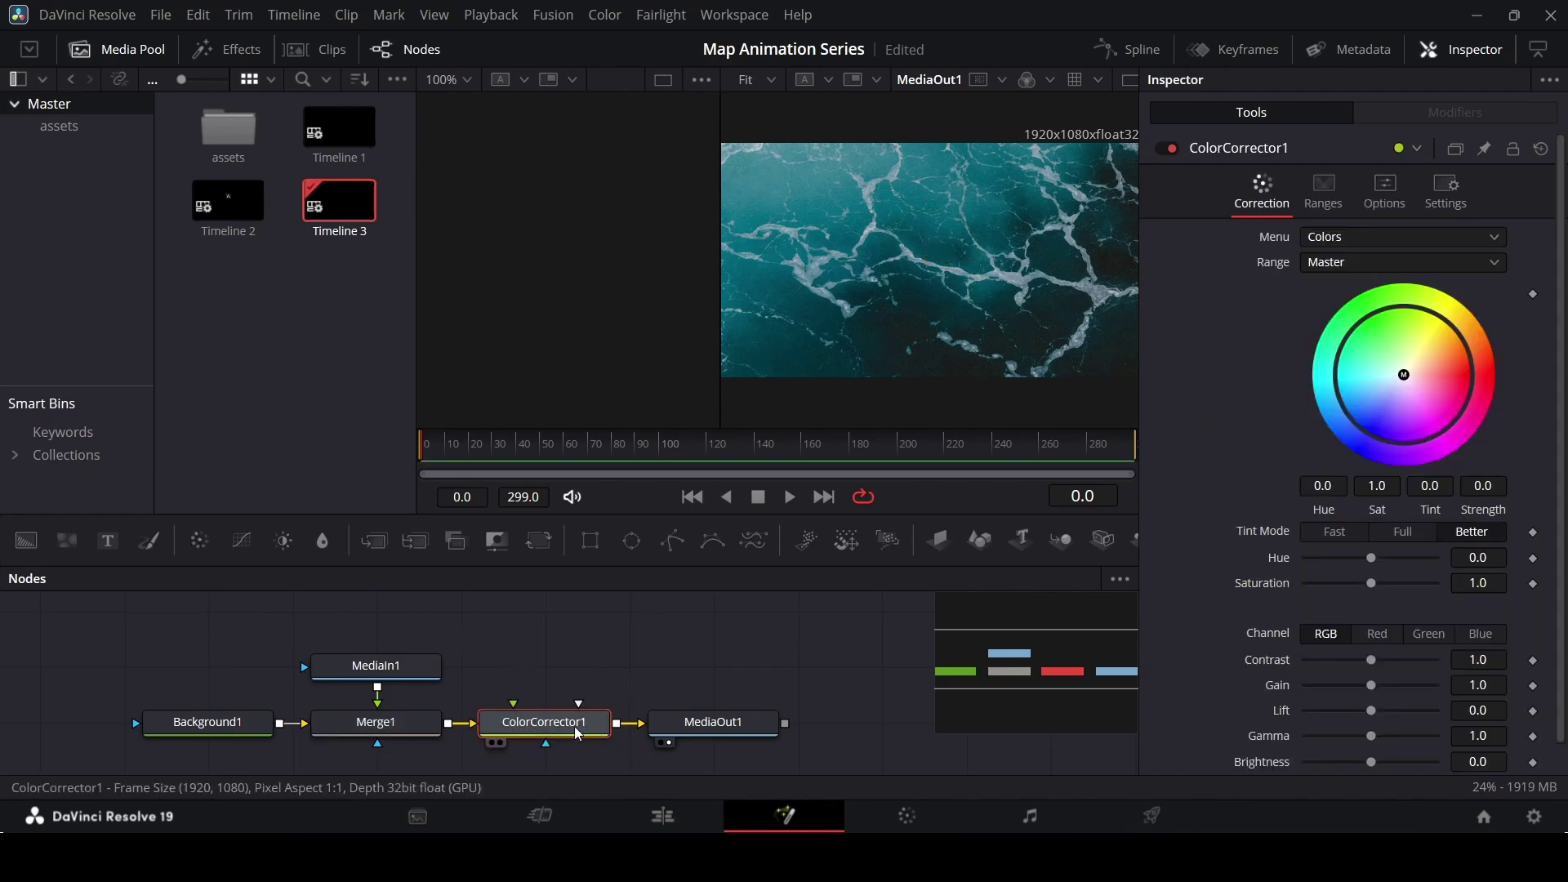
- Set the Color Corrector's gain to 0.2 and shift its master tint slightly toward green, saving the project
left_click(1484, 692)
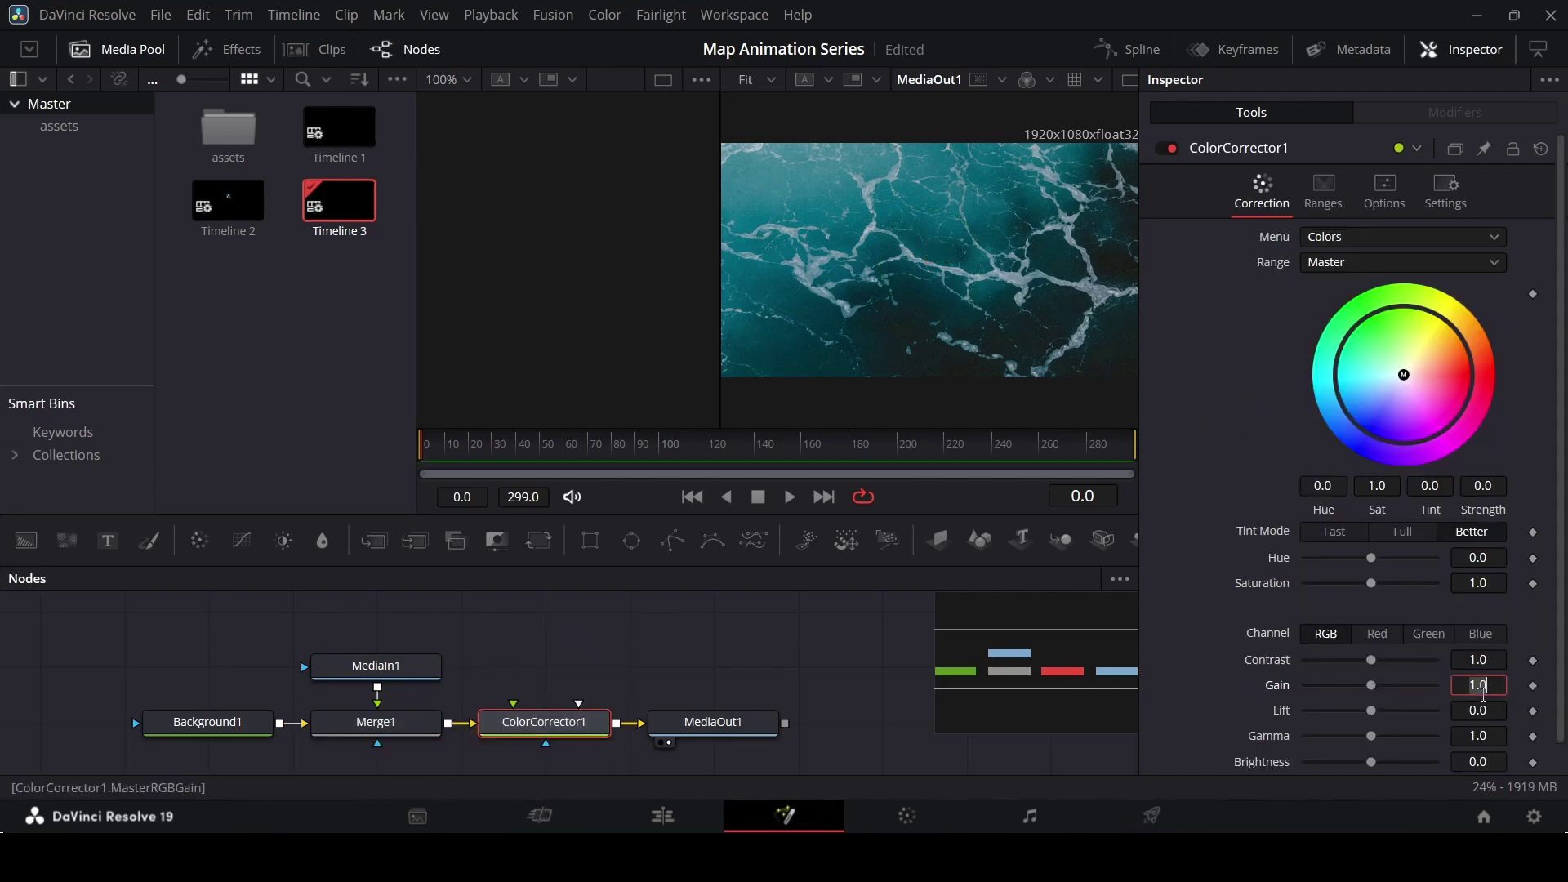
type("0.2")
key("Tab")
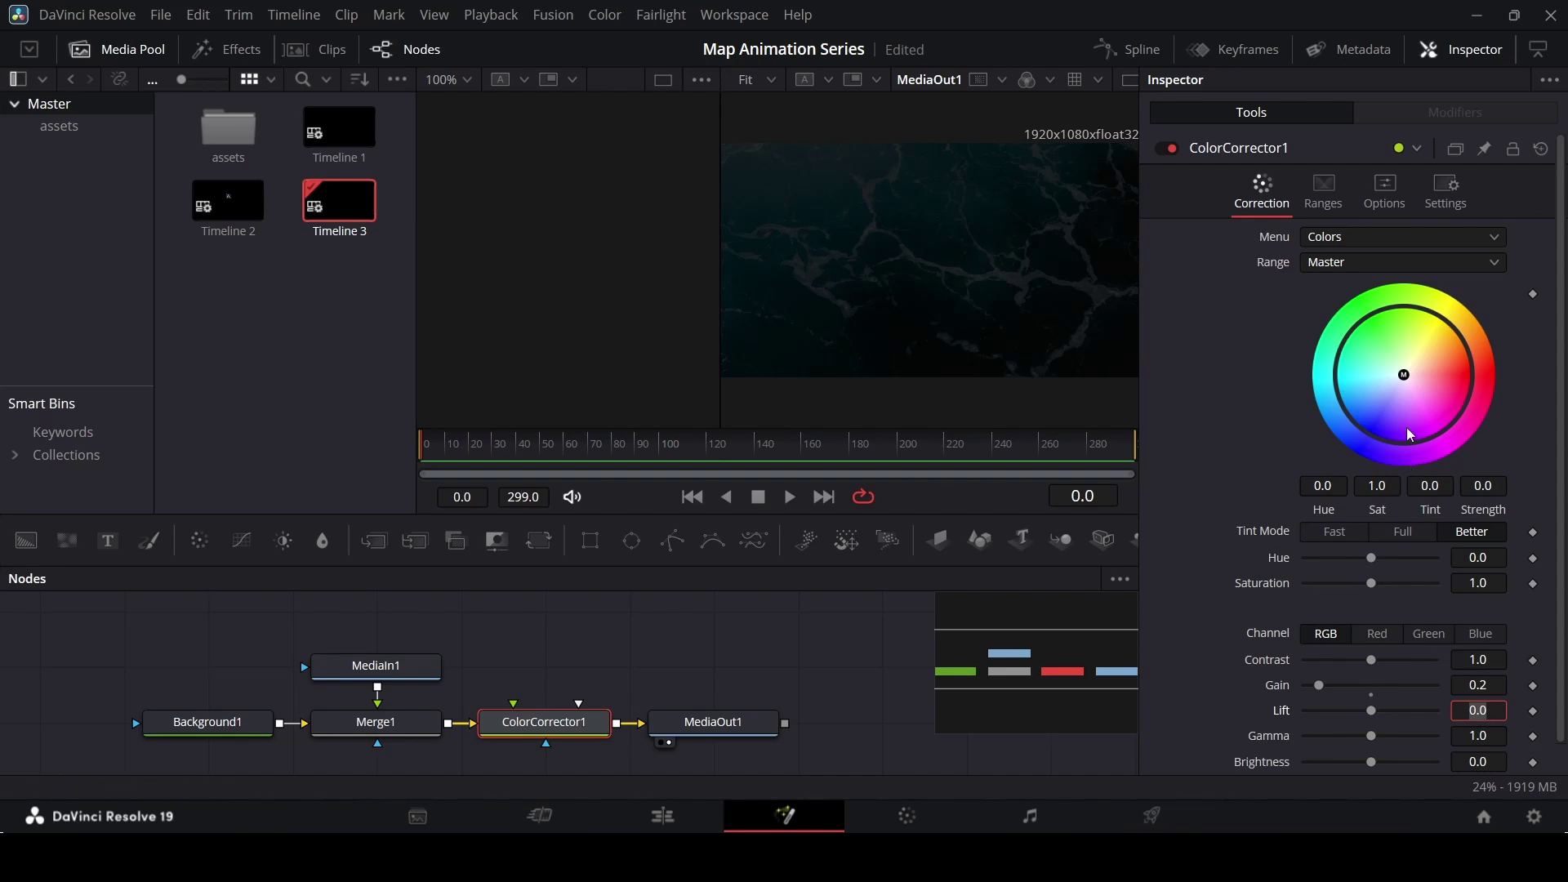
left_click_drag(1410, 384, 1393, 377)
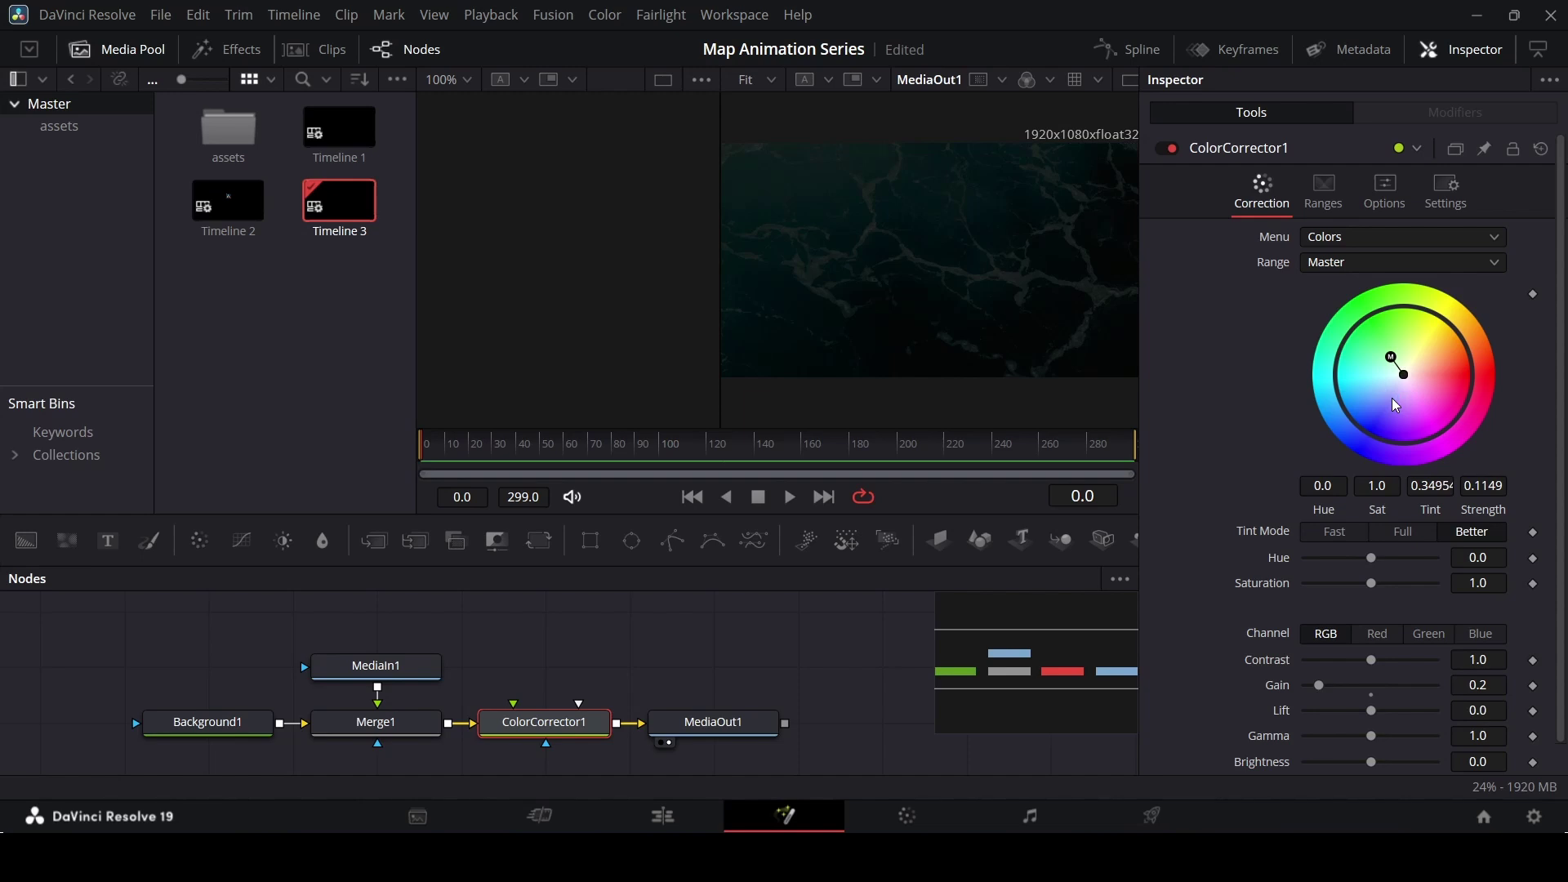
key("ctrl+s")
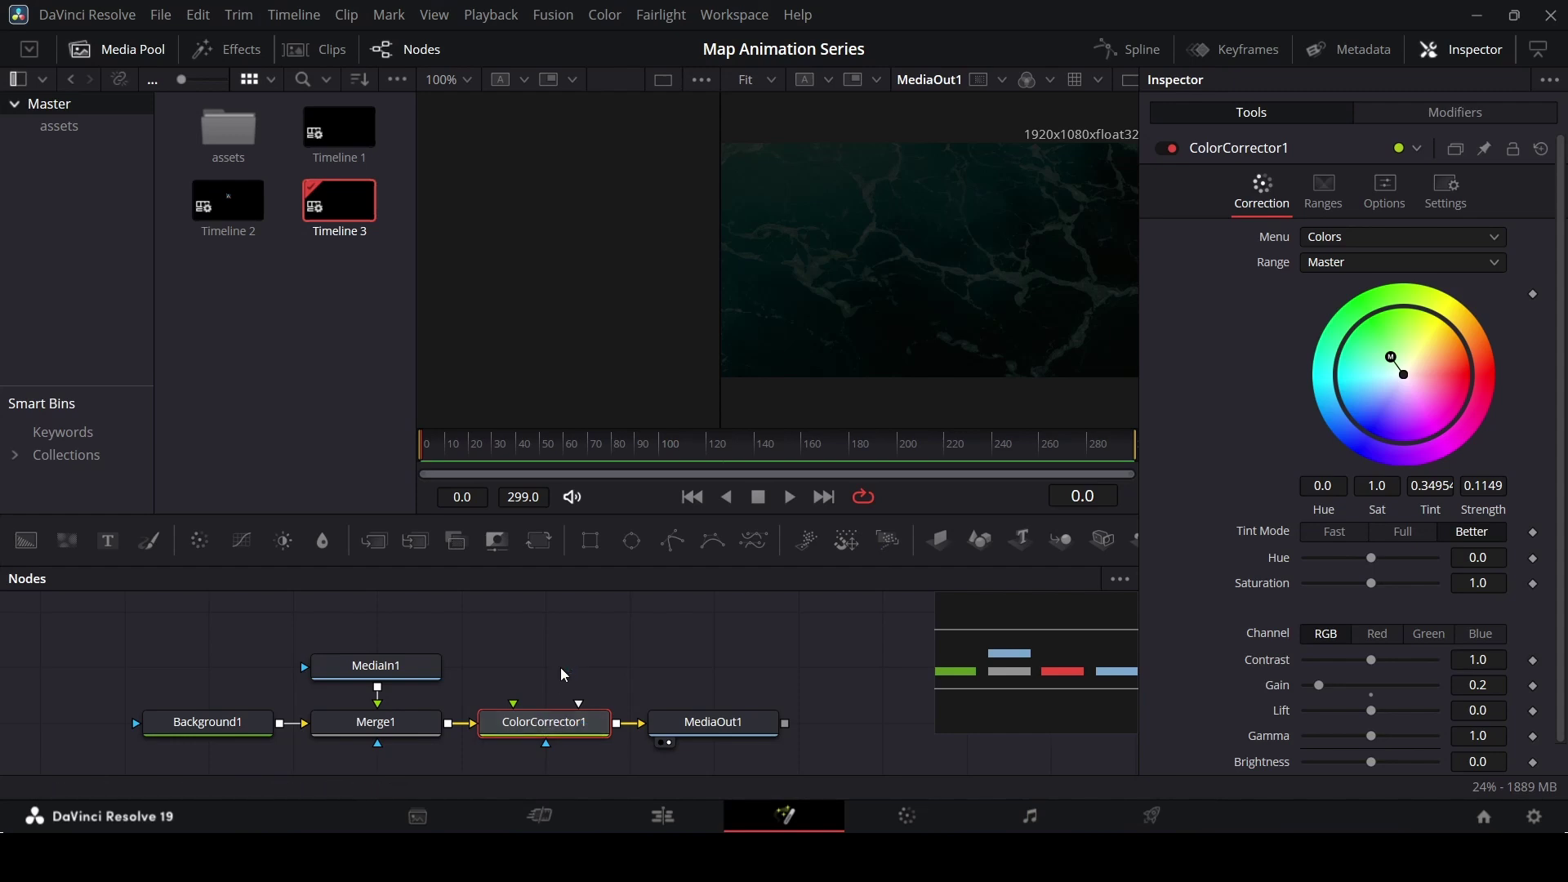
- Insert a Waviness node after the Color Corrector
key("shift+space")
type("wavi")
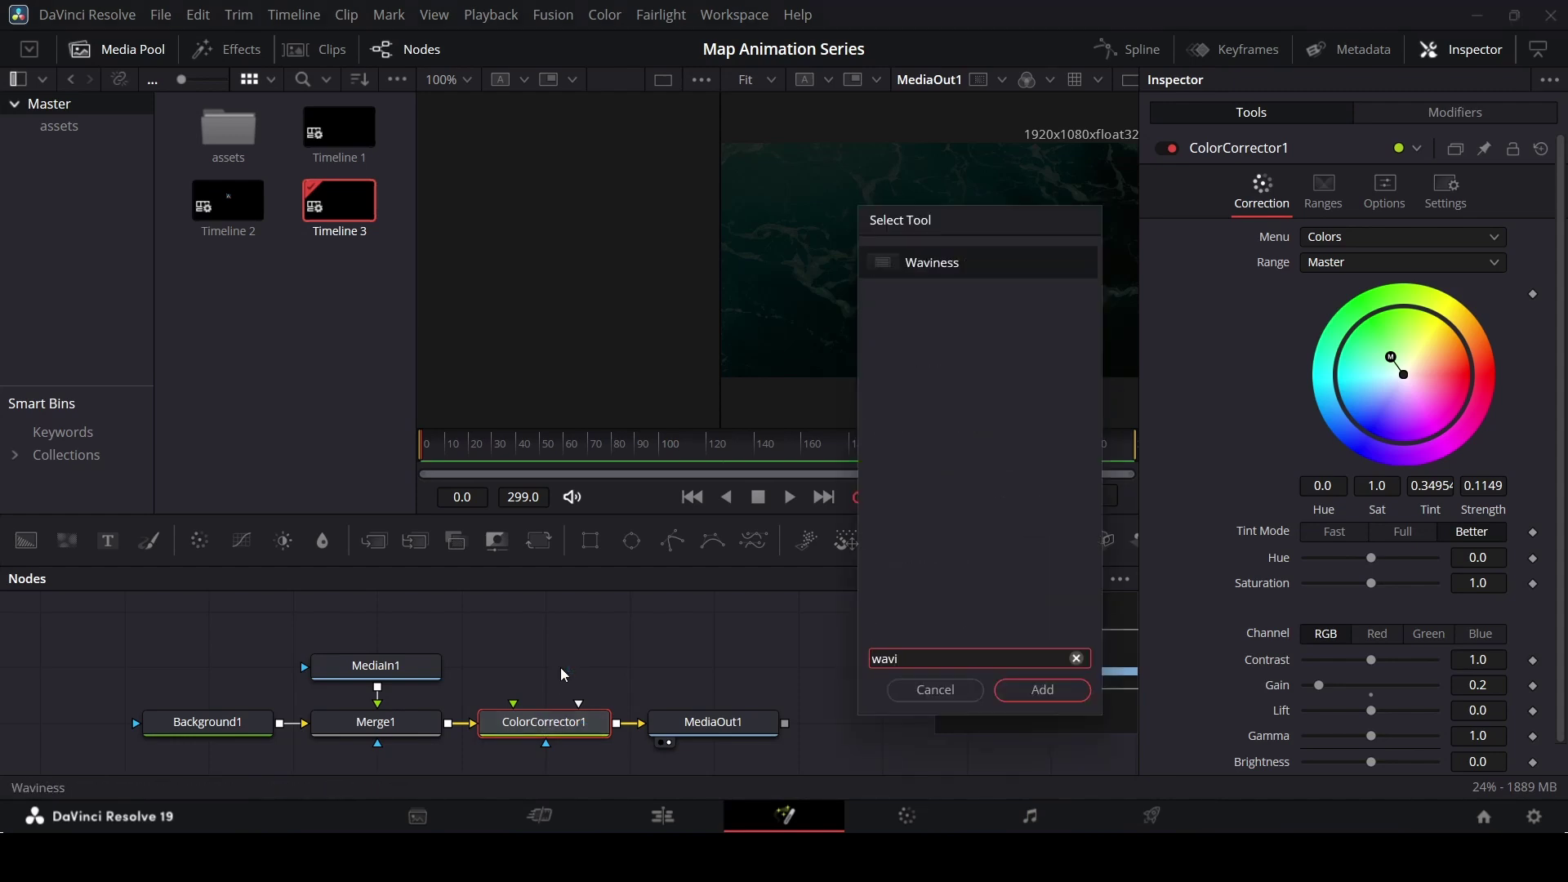
key("Return")
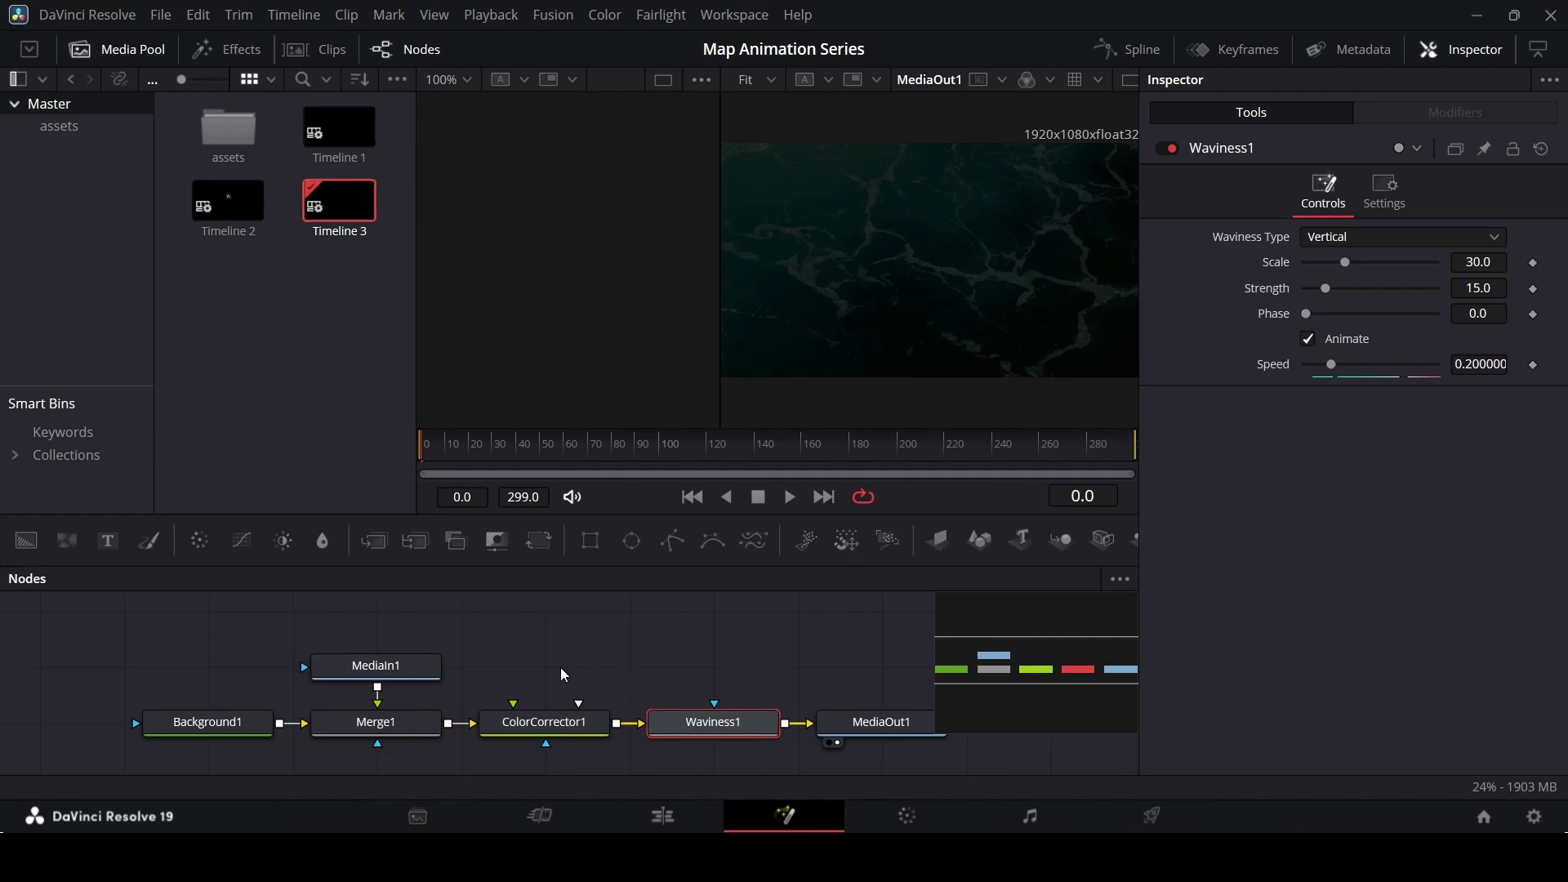
mouse_move(739, 731)
left_mouse_down()
mouse_move(715, 671)
mouse_move(739, 731)
left_mouse_up()
- Set the Waviness node's scale to 50, strength to 5 and speed to 0.1
left_click(1478, 263)
type("50")
key("Tab")
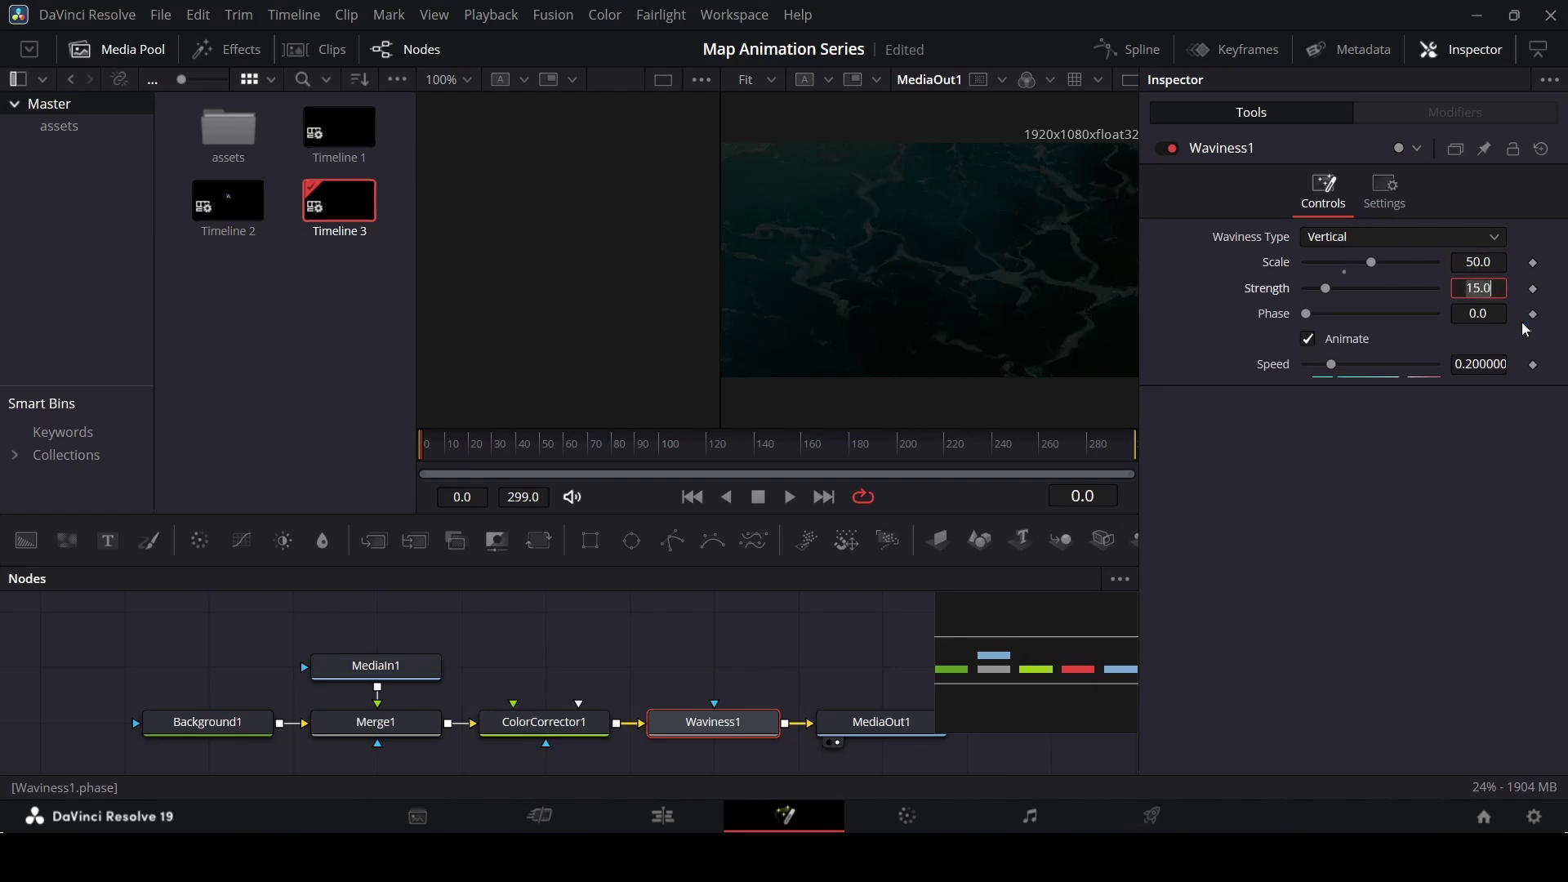
type("5")
key("Tab")
key("Tab")
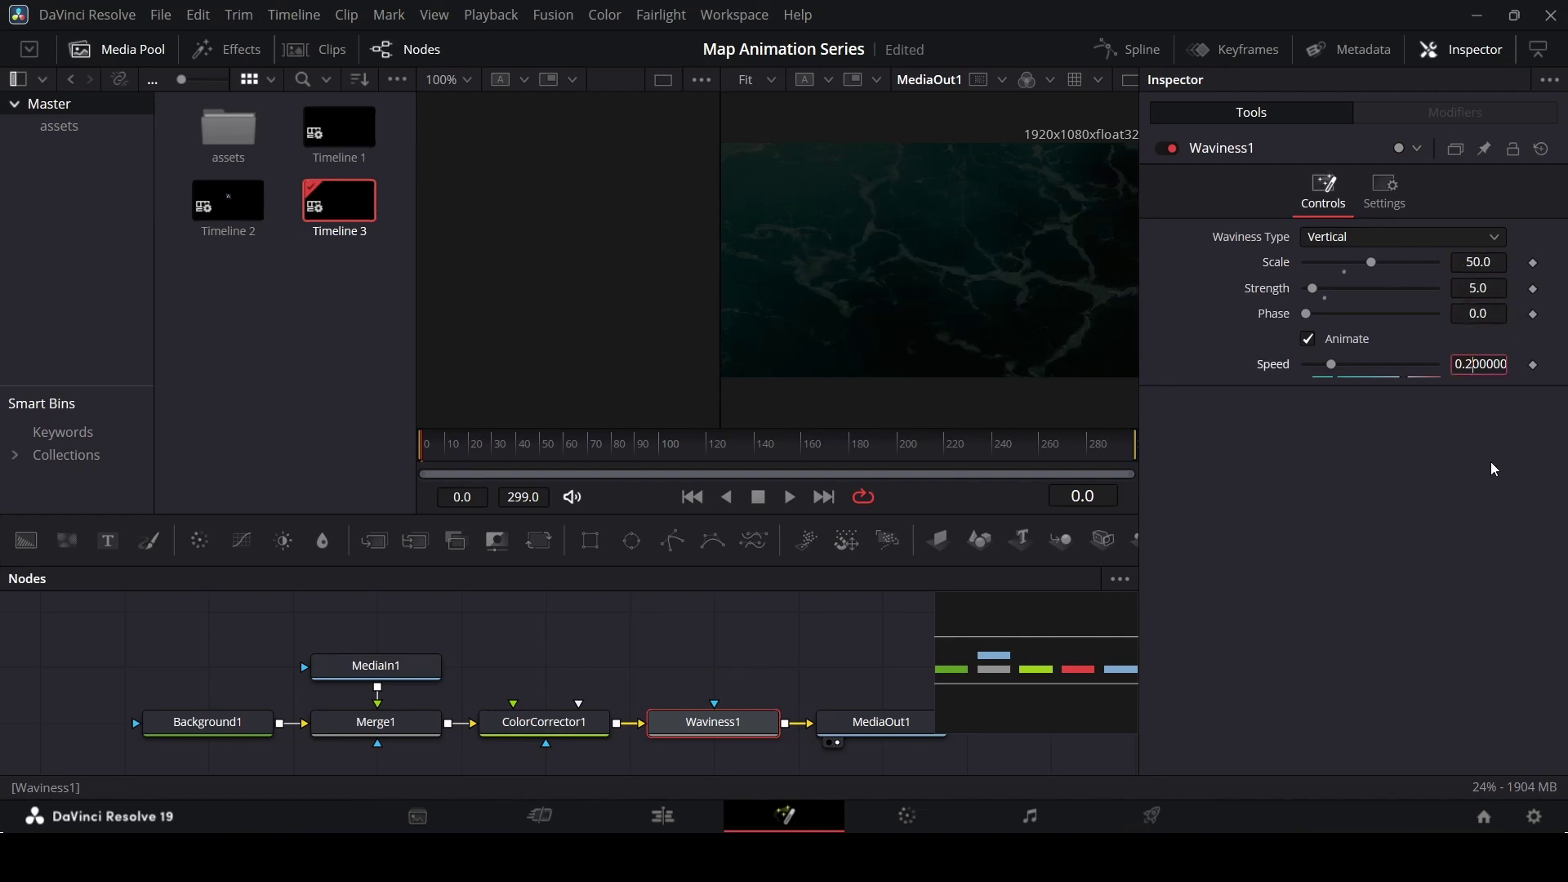
key("Down")
key("Tab")
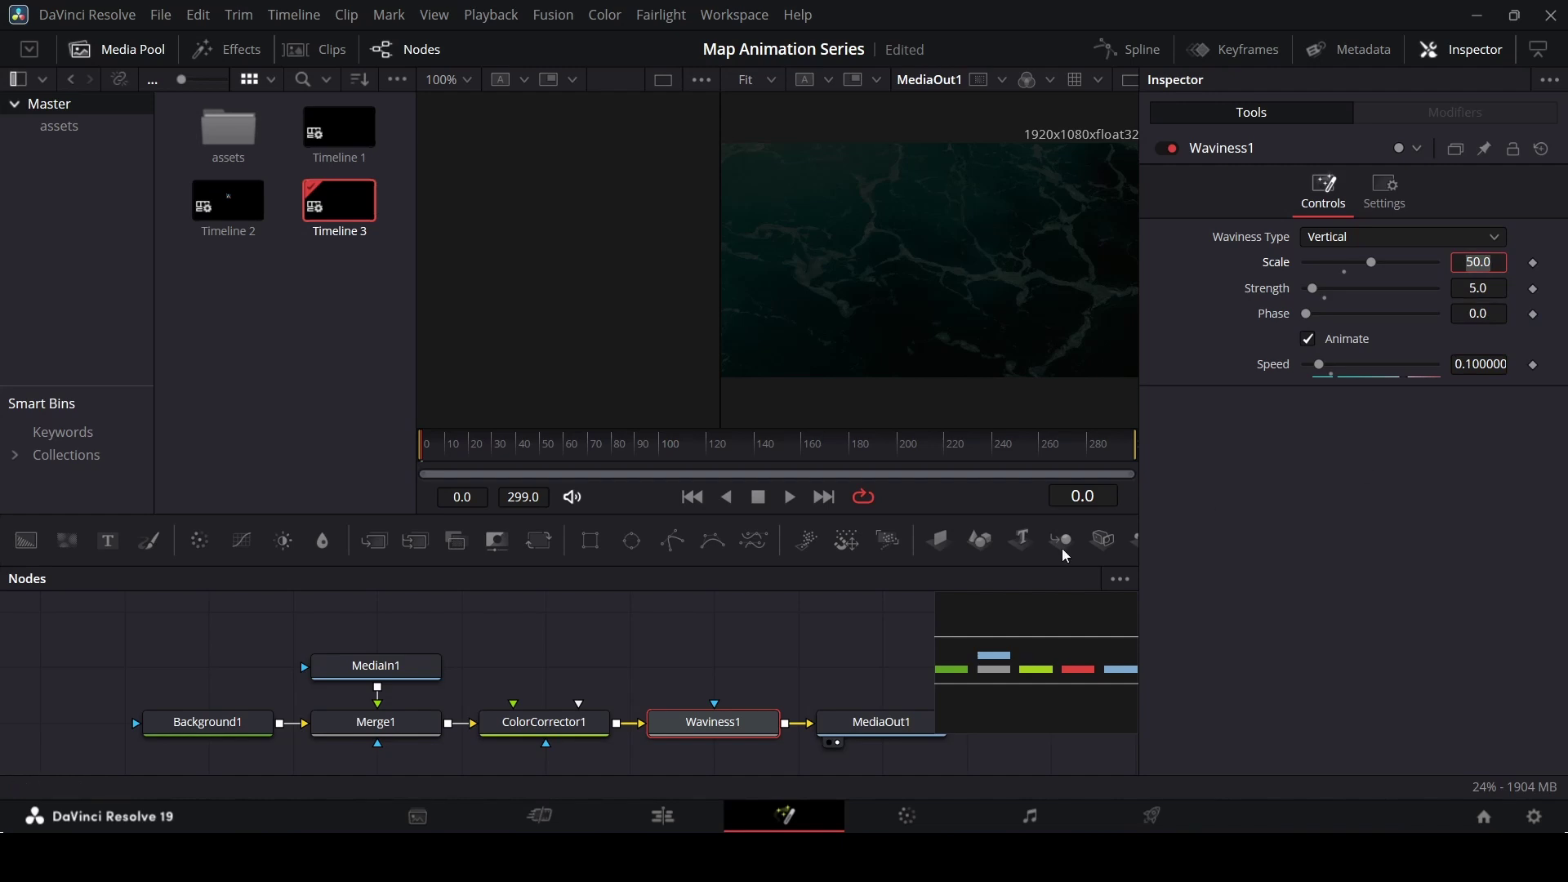
- Play the composition to examine the water texture's wave motion, and widen the output viewer
left_click(866, 637)
key("space")
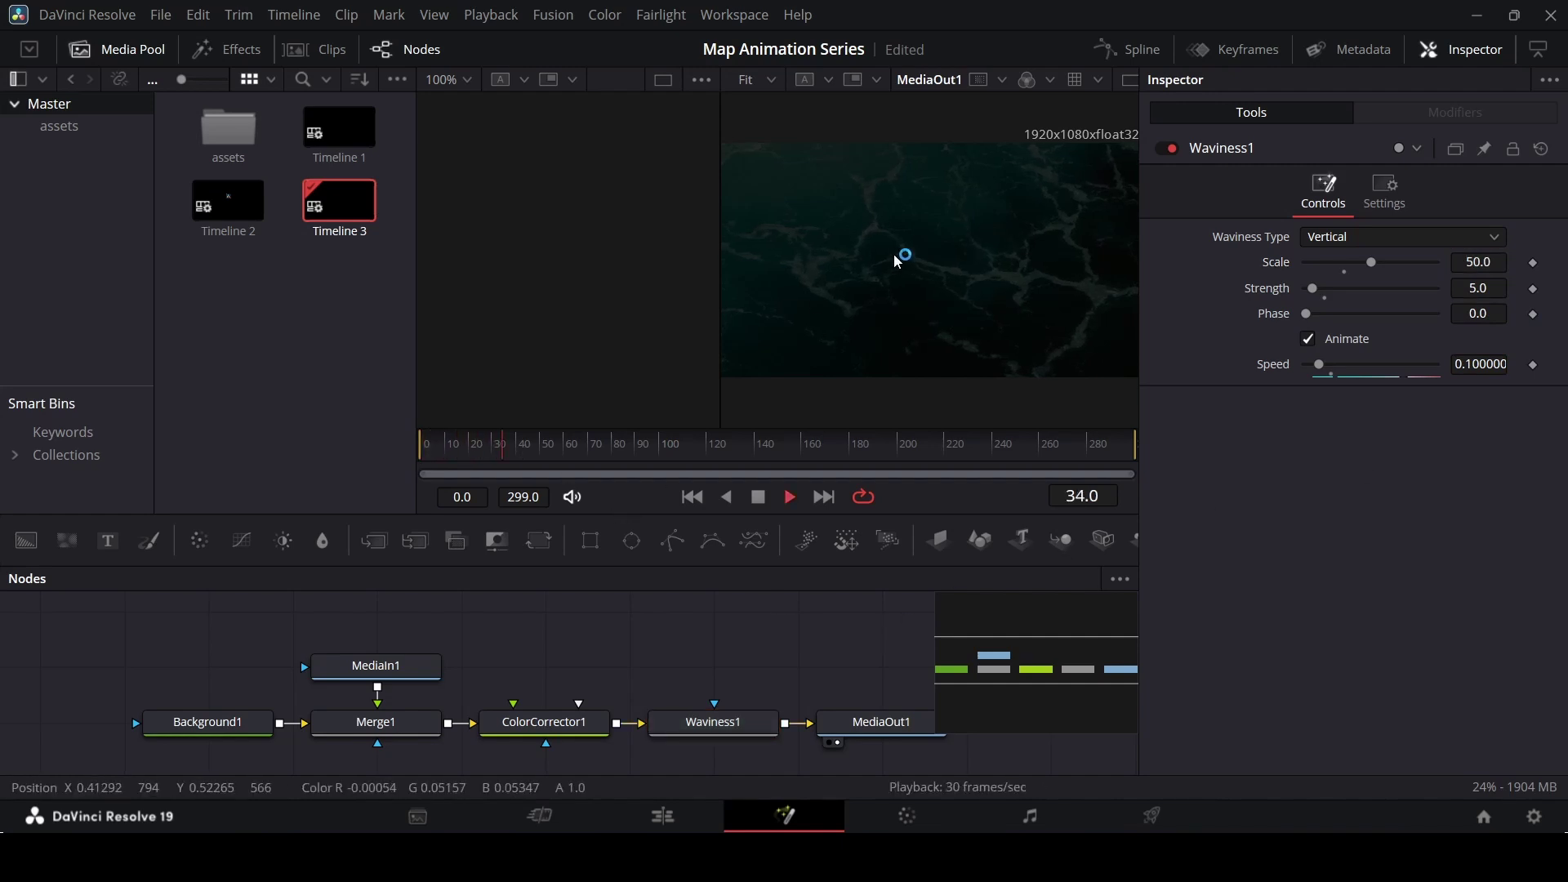
scroll(903, 256, "up", 5)
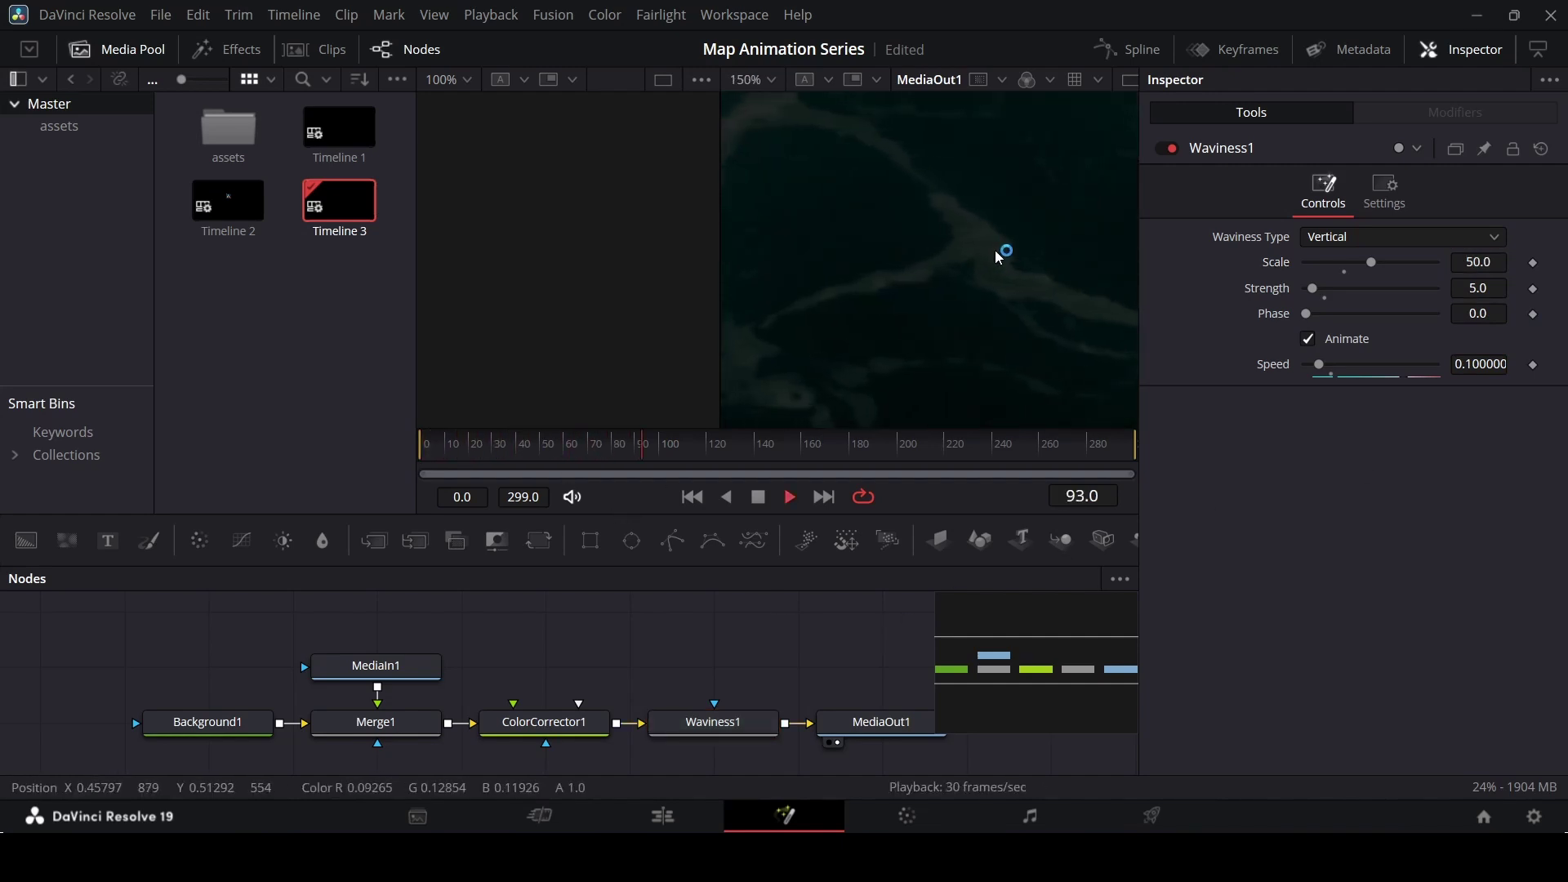
key("space")
left_click_drag(719, 237, 536, 227)
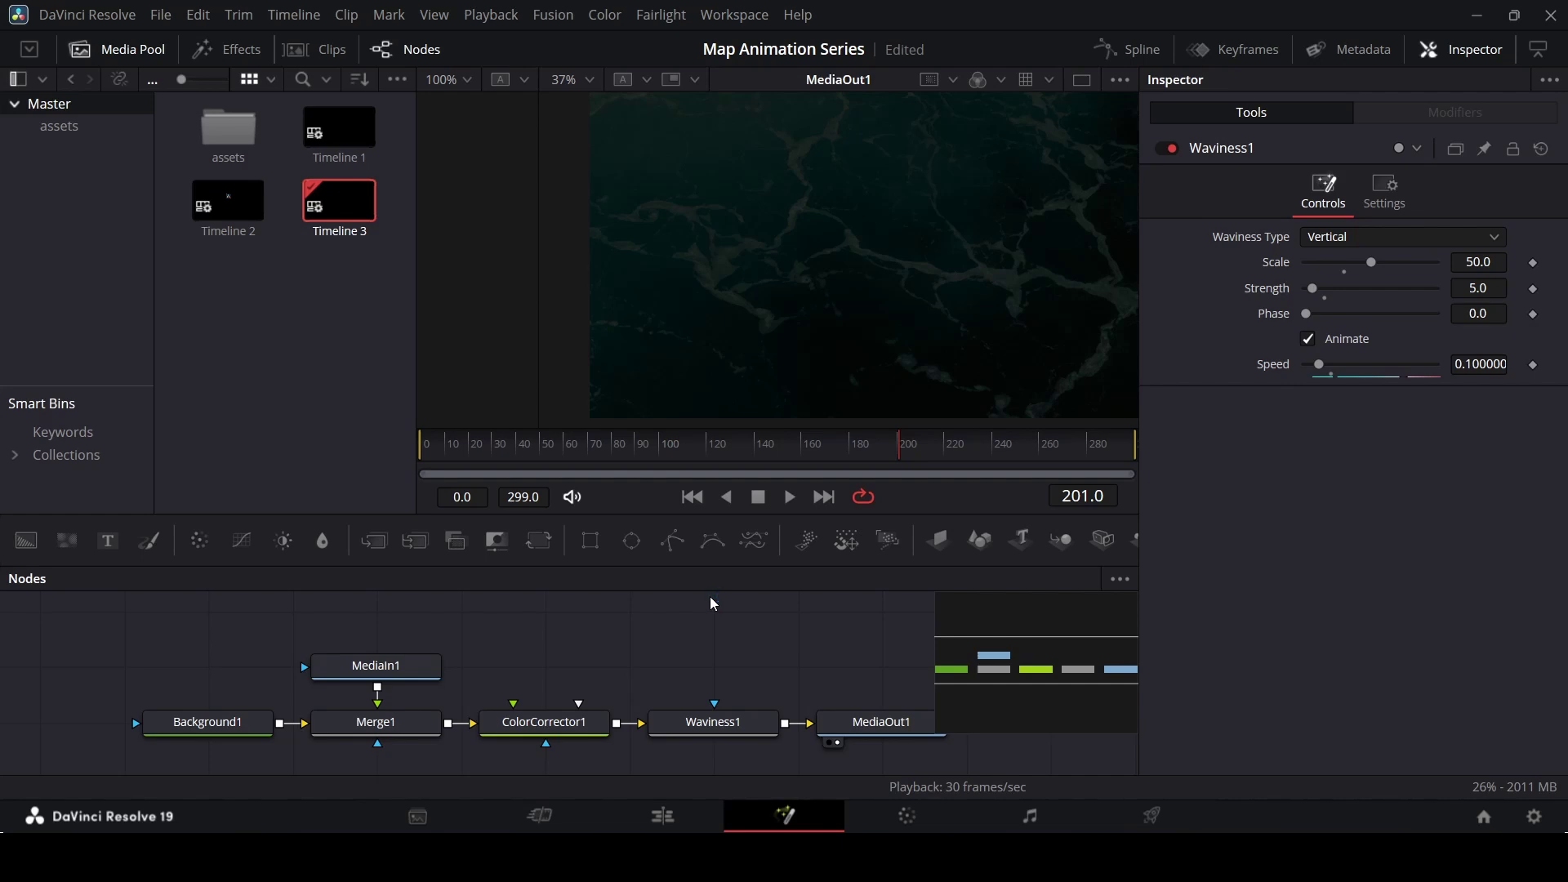
- Insert a Grid node between Waviness1 and MediaOut1
left_click(719, 729)
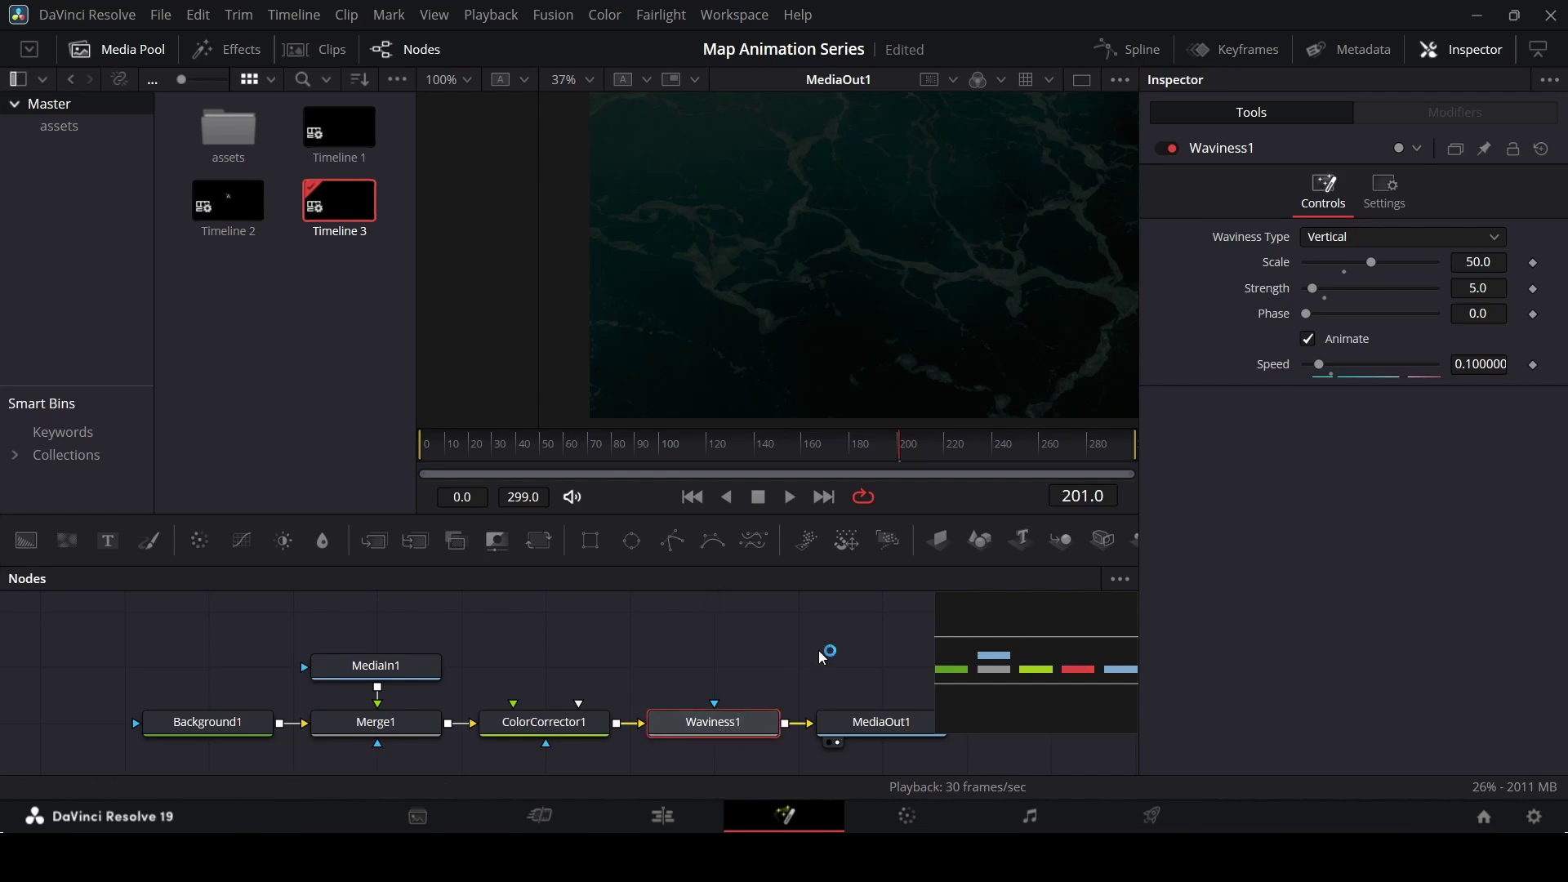
key("shift+space")
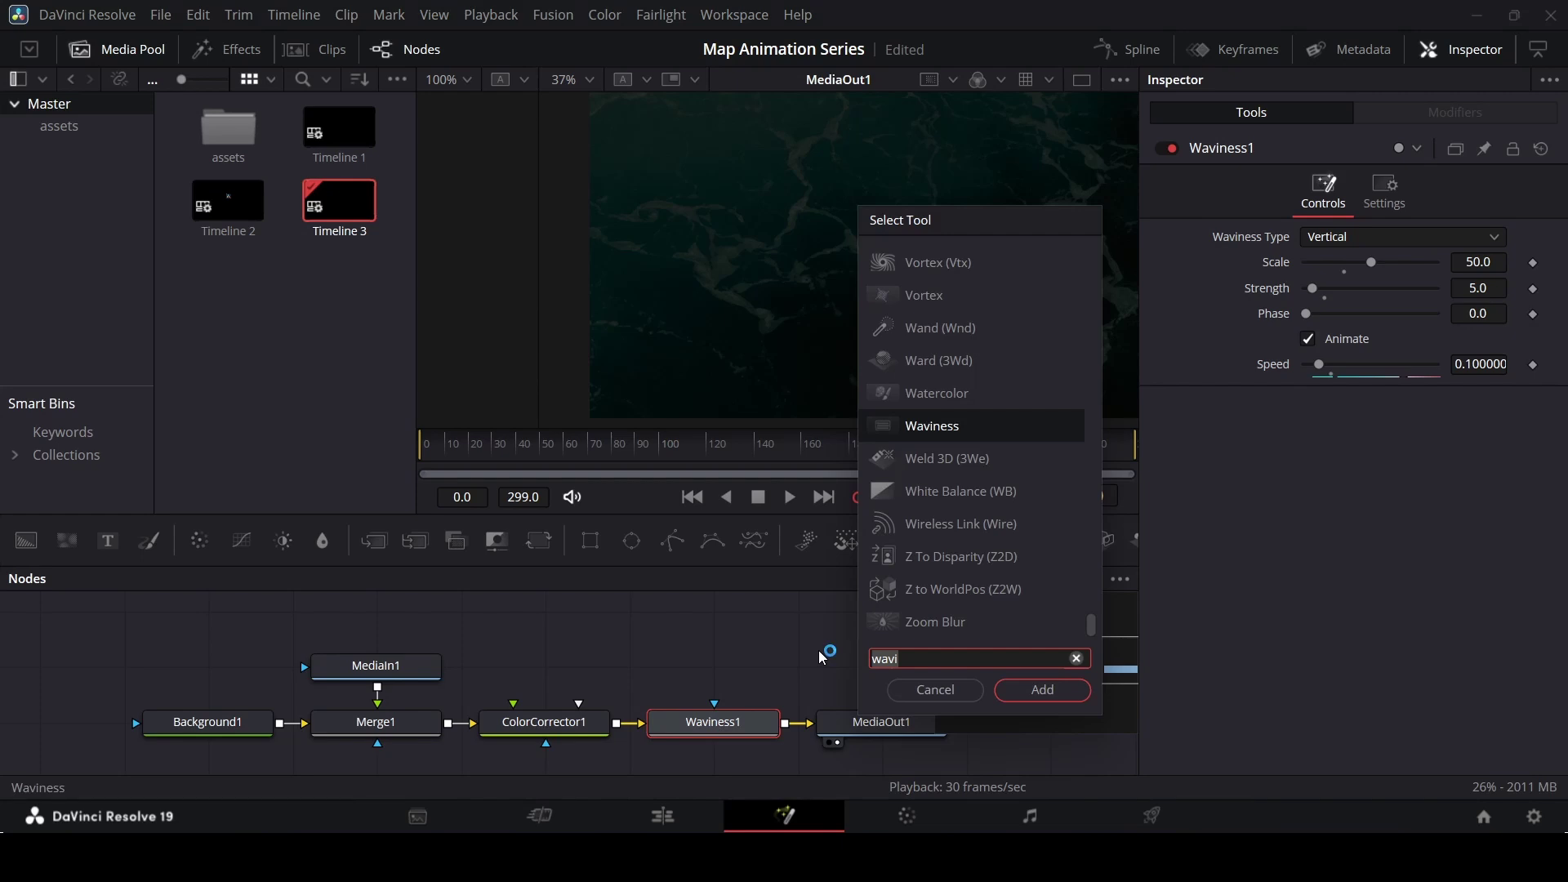
type("grid")
key("Return")
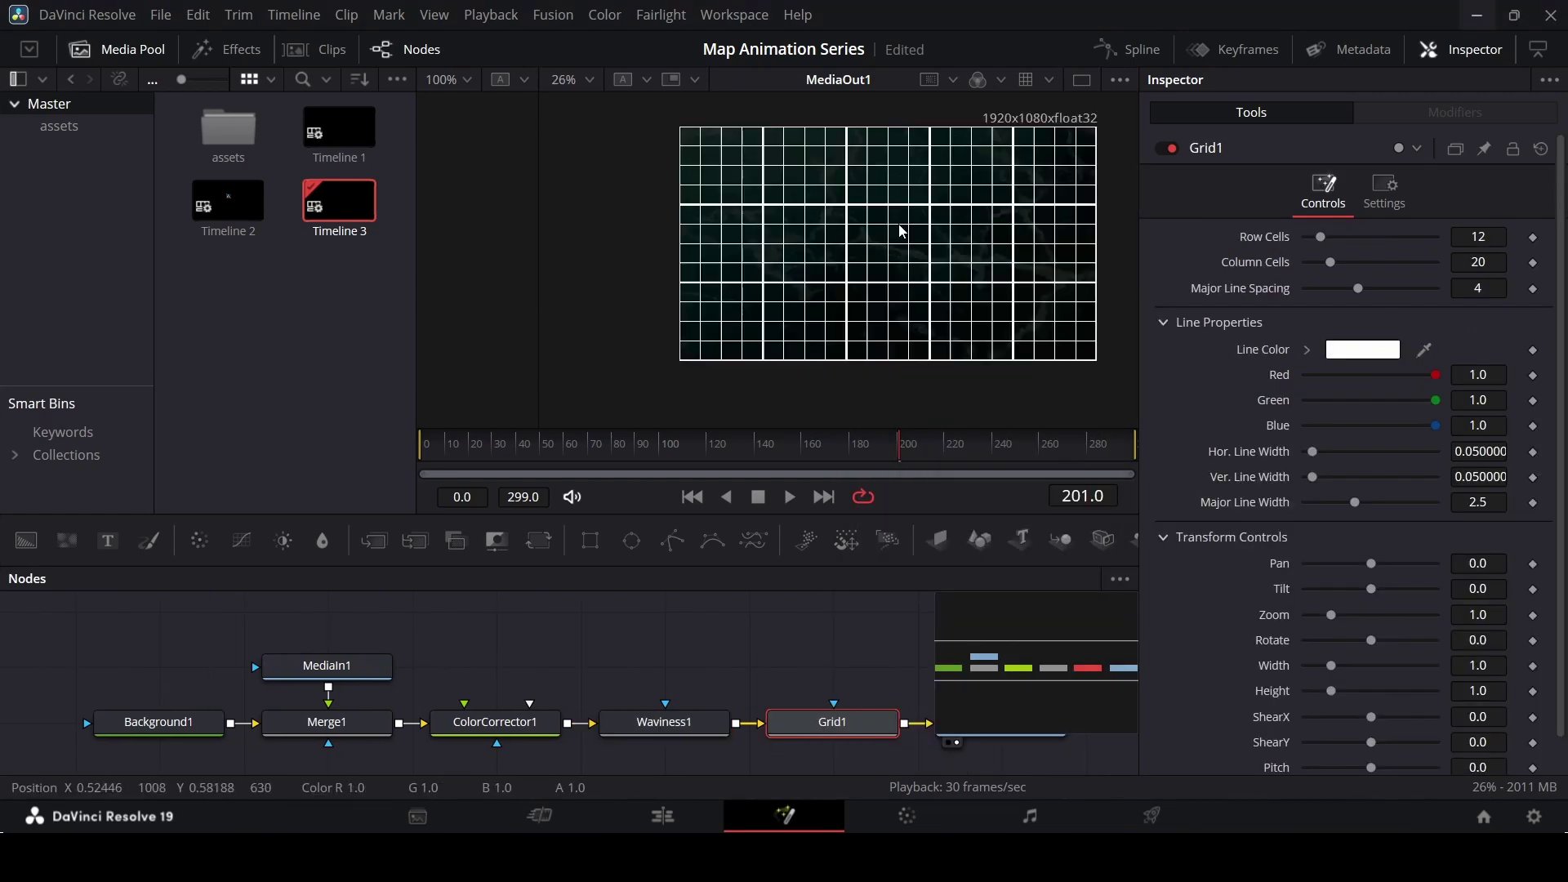
- Set the grid's row cells and column cells to 10 each
left_click(1489, 239)
key("BackSpace")
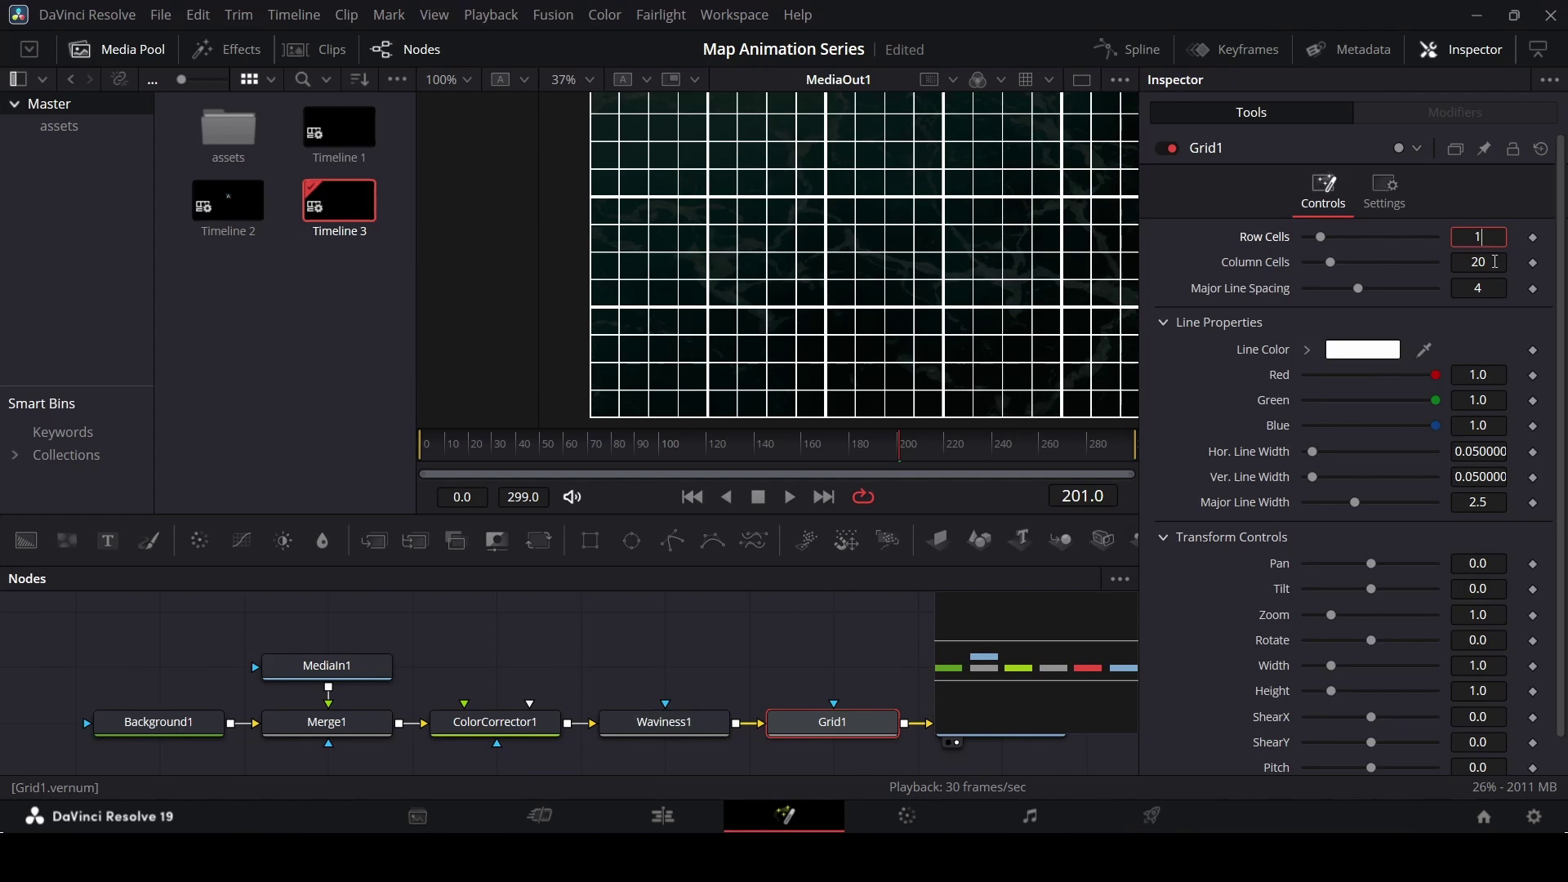
type("0")
key("Tab")
type("10")
key("Tab")
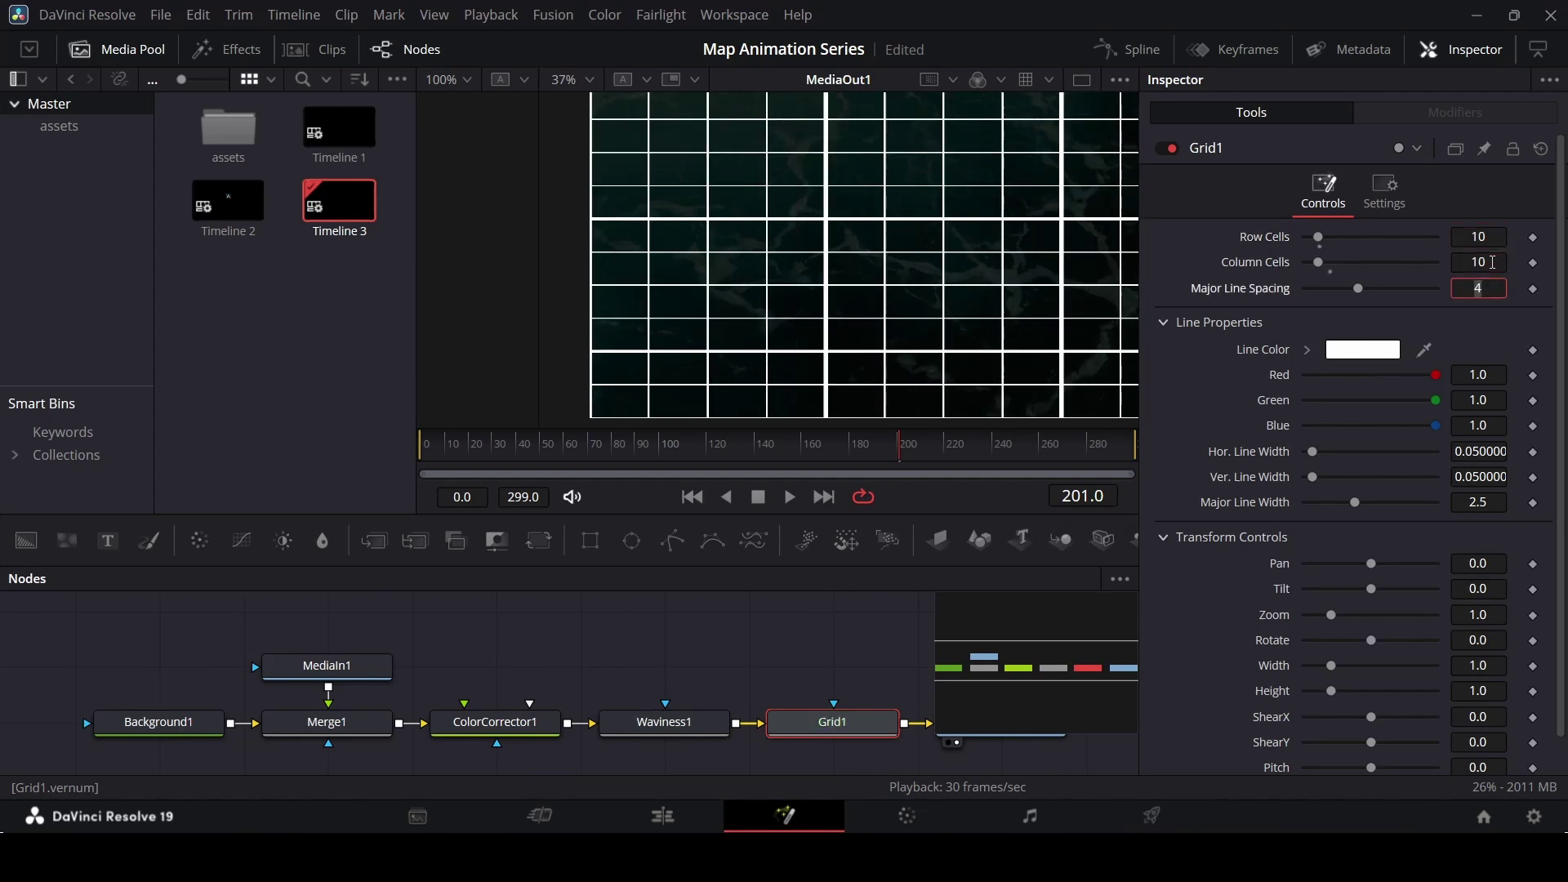
- Set the grid's major line spacing to 0 and its zoom to 1.07
type("0")
key("Tab")
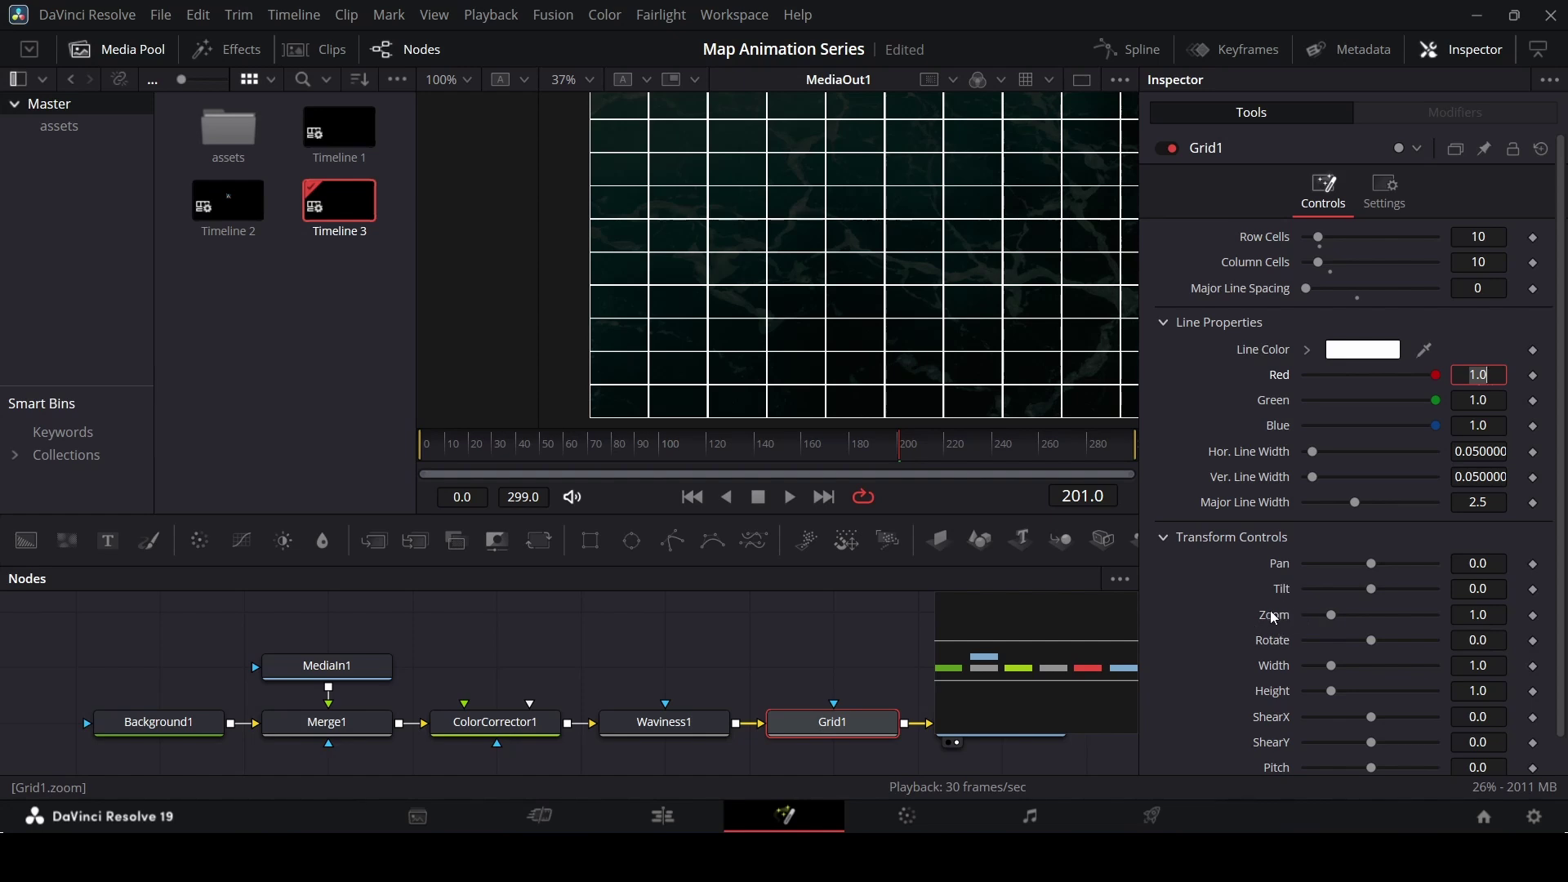
left_click_drag(1332, 615, 1338, 615)
left_click(1494, 617)
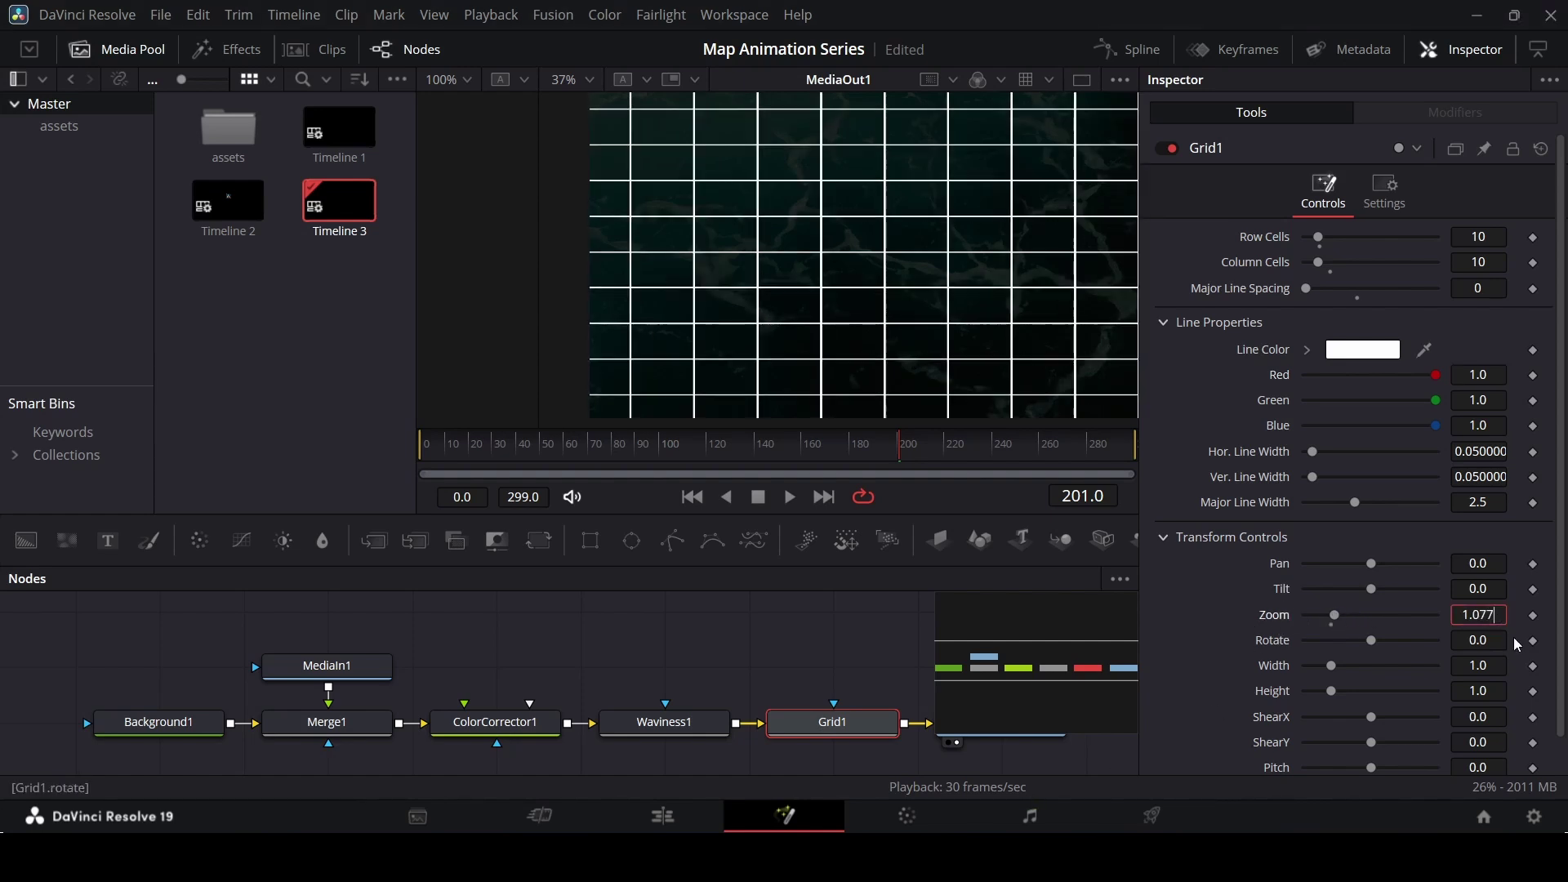
key("BackSpace")
key("Return")
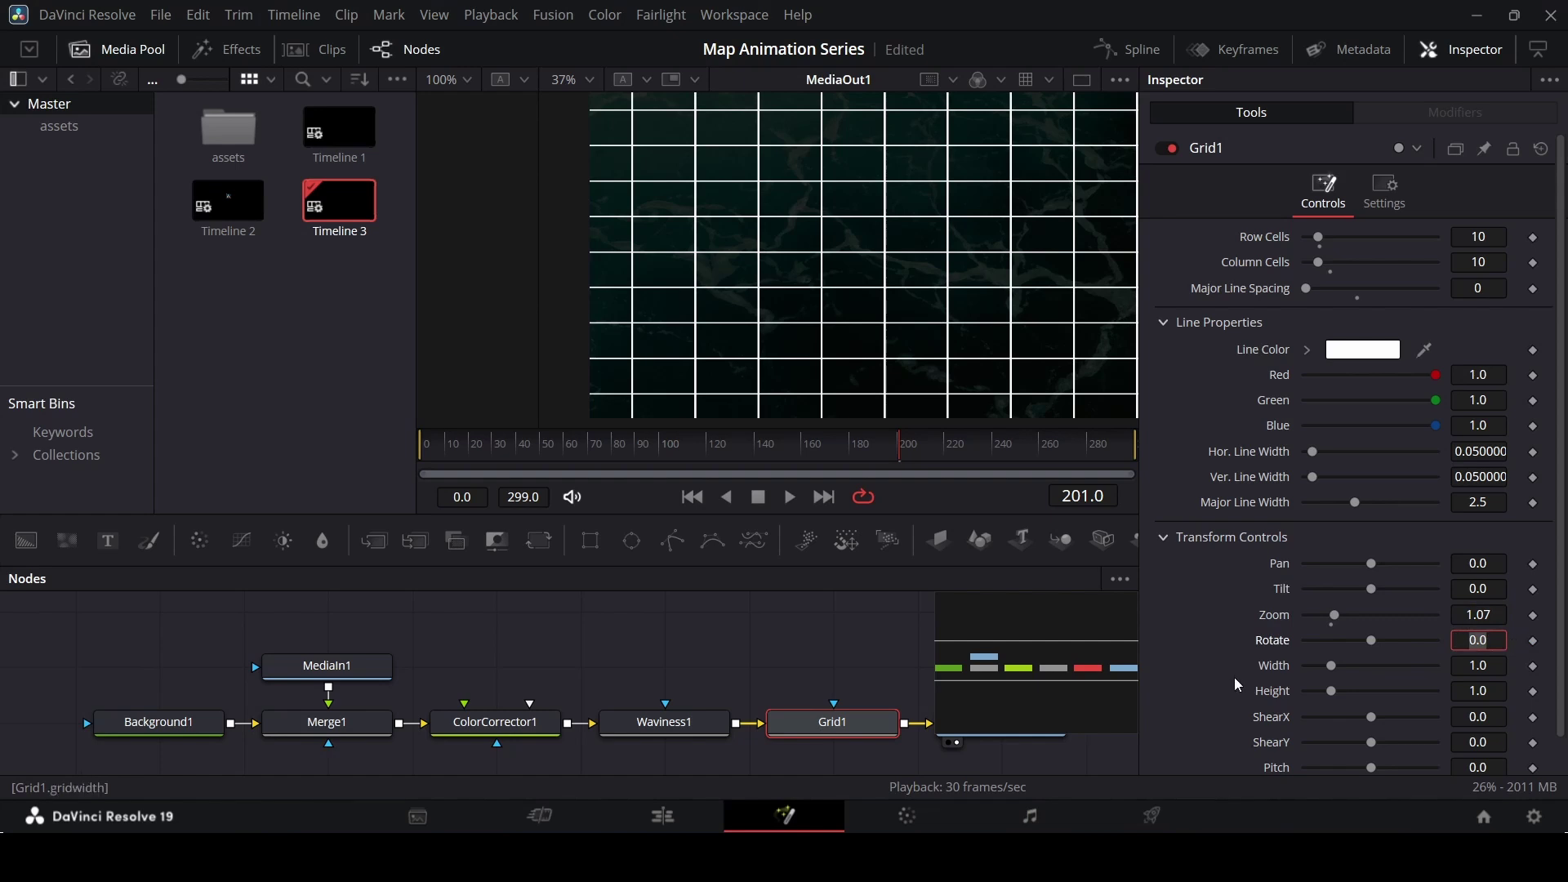
scroll(859, 272, "down", 2)
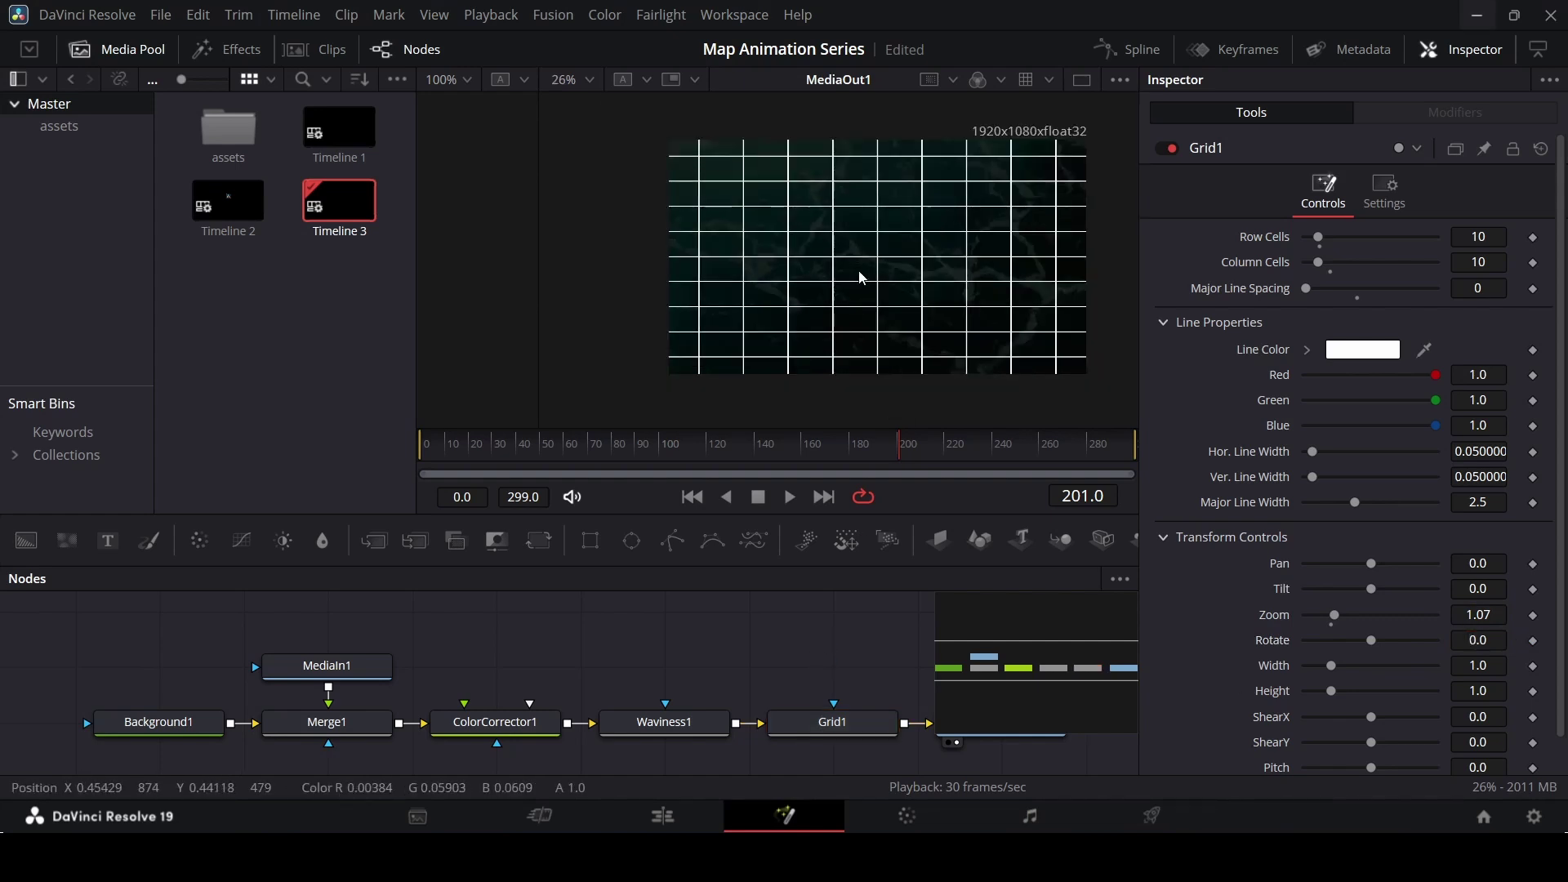
- Change the grid's line color to dark gray and lower the node's blend to 0.307
left_click(1306, 351)
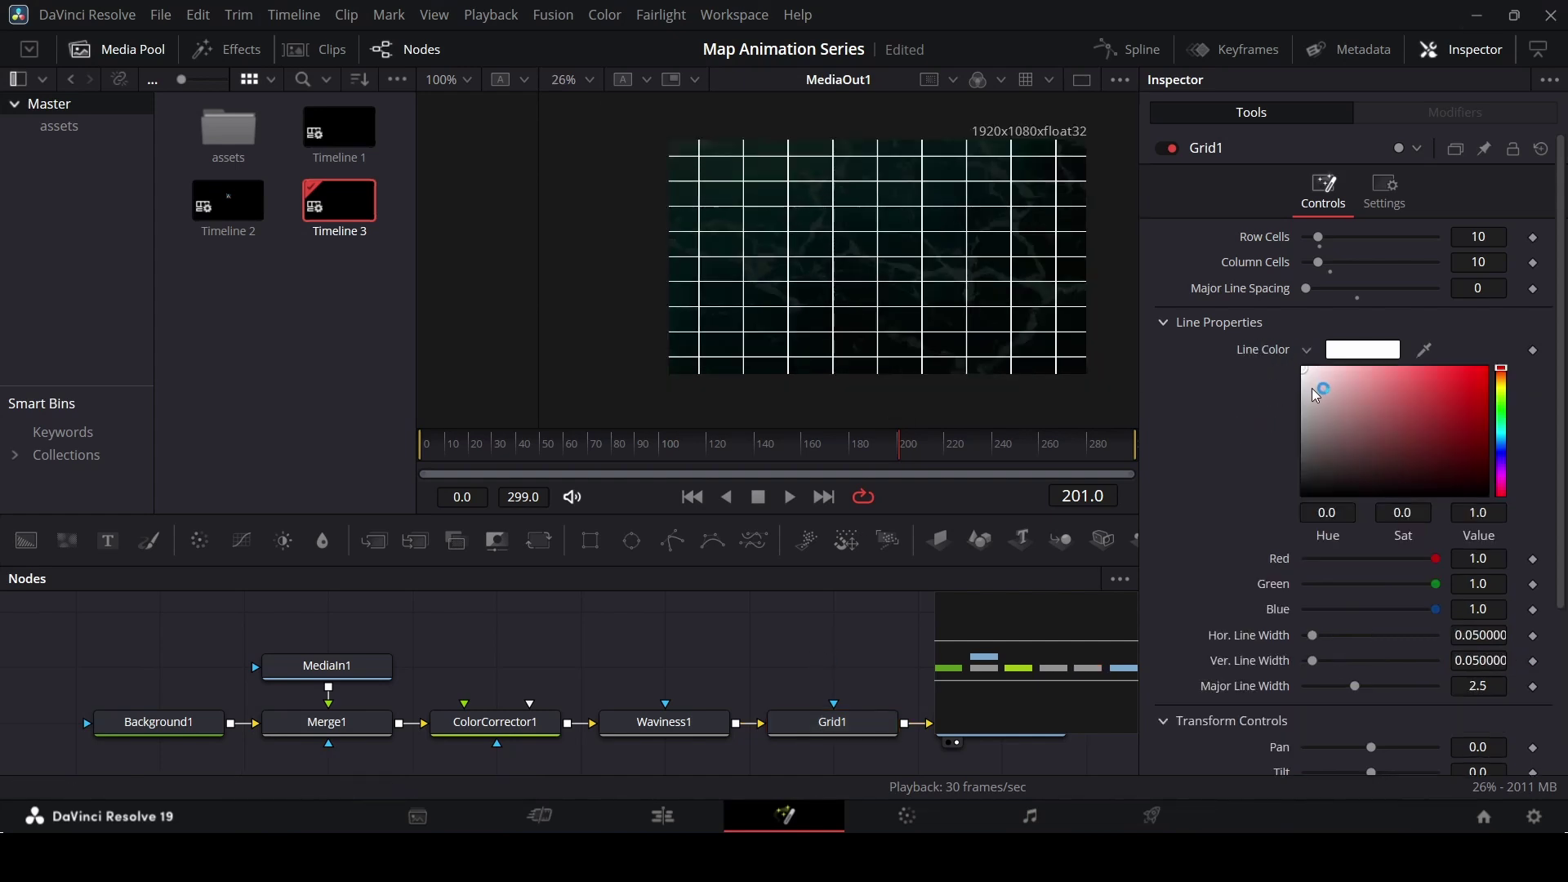
left_click_drag(1312, 388, 1277, 477)
left_click(1386, 196)
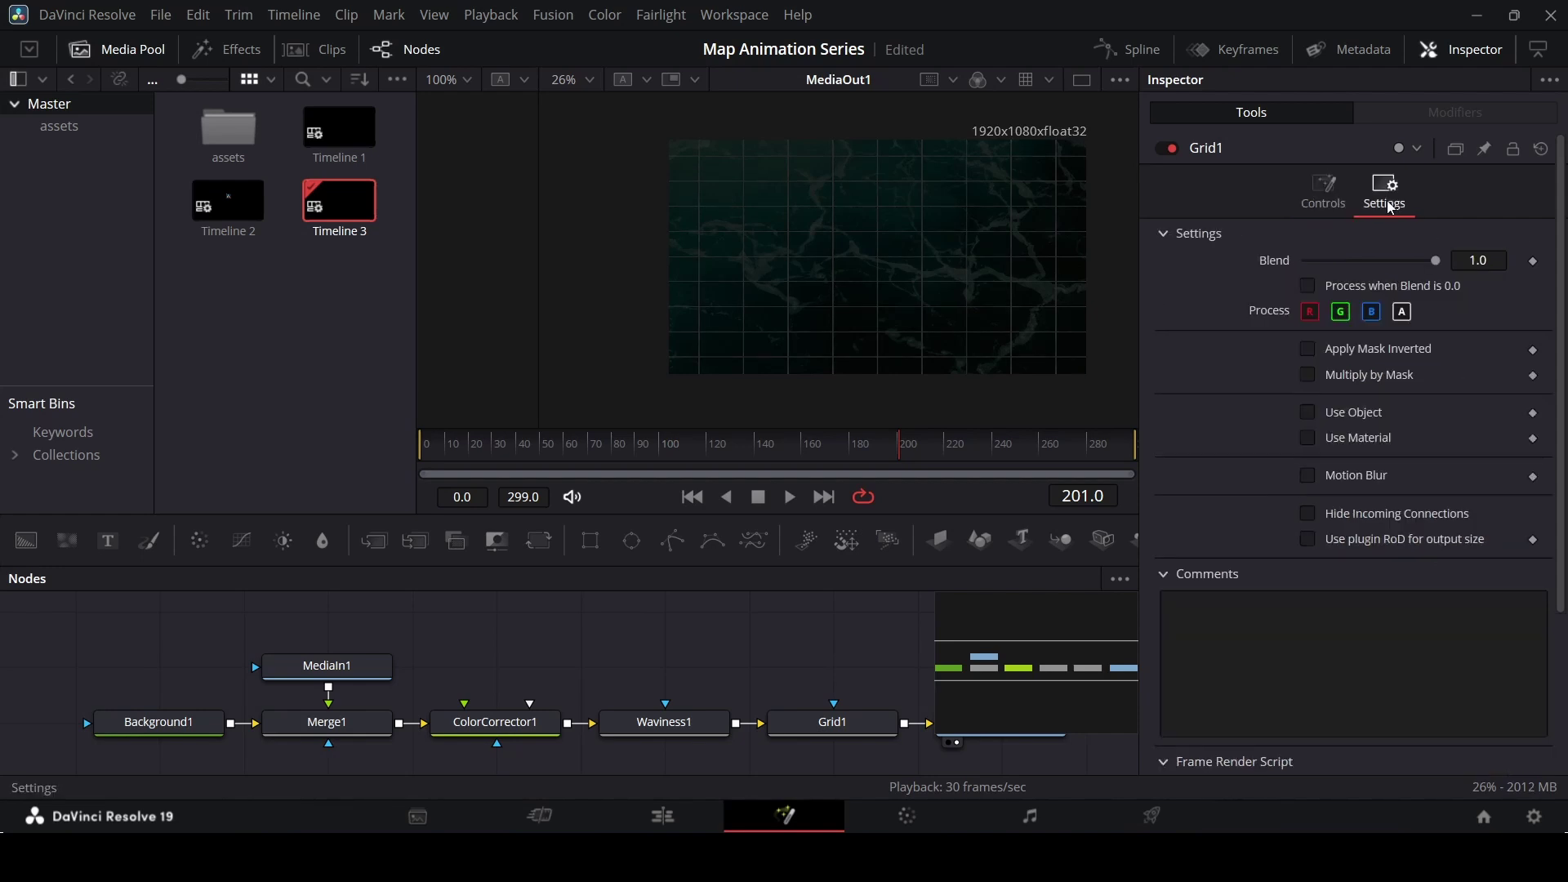
left_click_drag(1434, 261, 1344, 271)
scroll(827, 238, "up", 6)
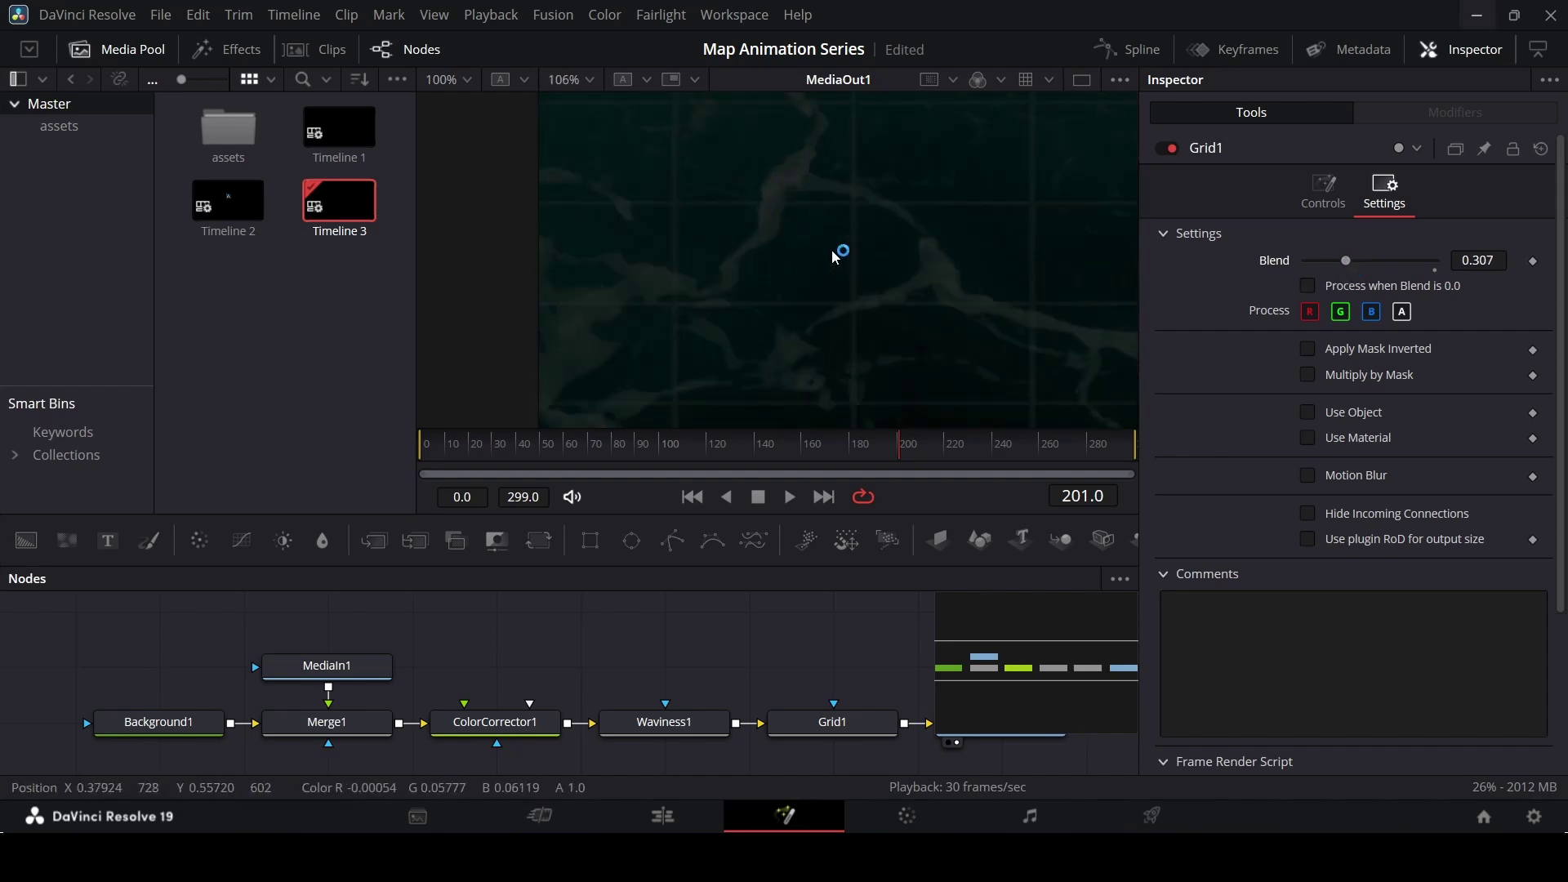
scroll(838, 257, "down", 6)
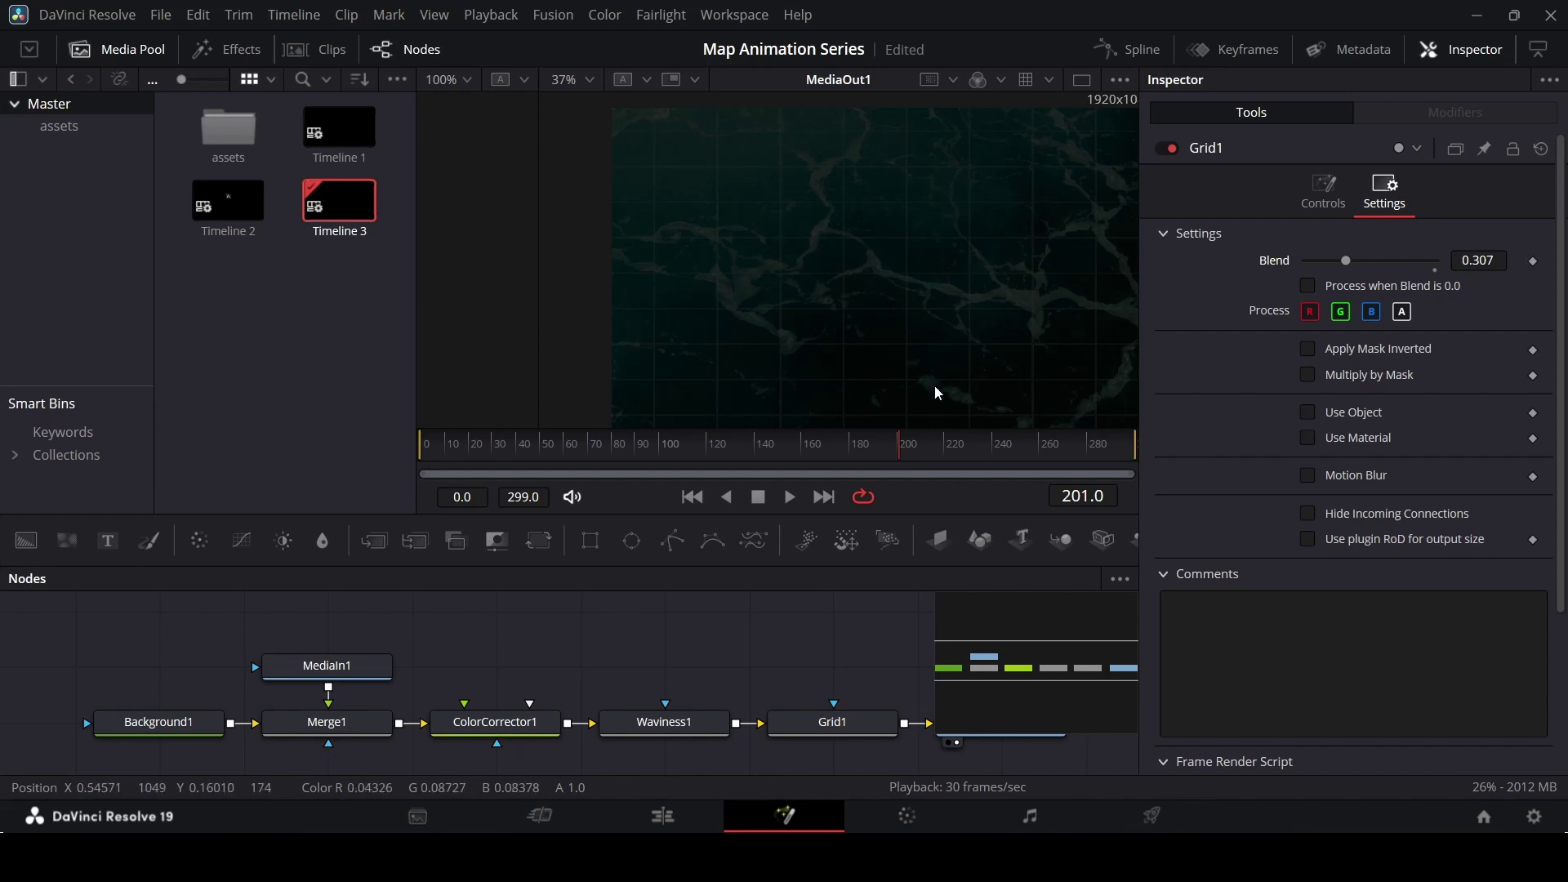
- Return to the first frame, then add a second Fusion Composition on Video 2, extended to match the clip beneath it
left_click(690, 729)
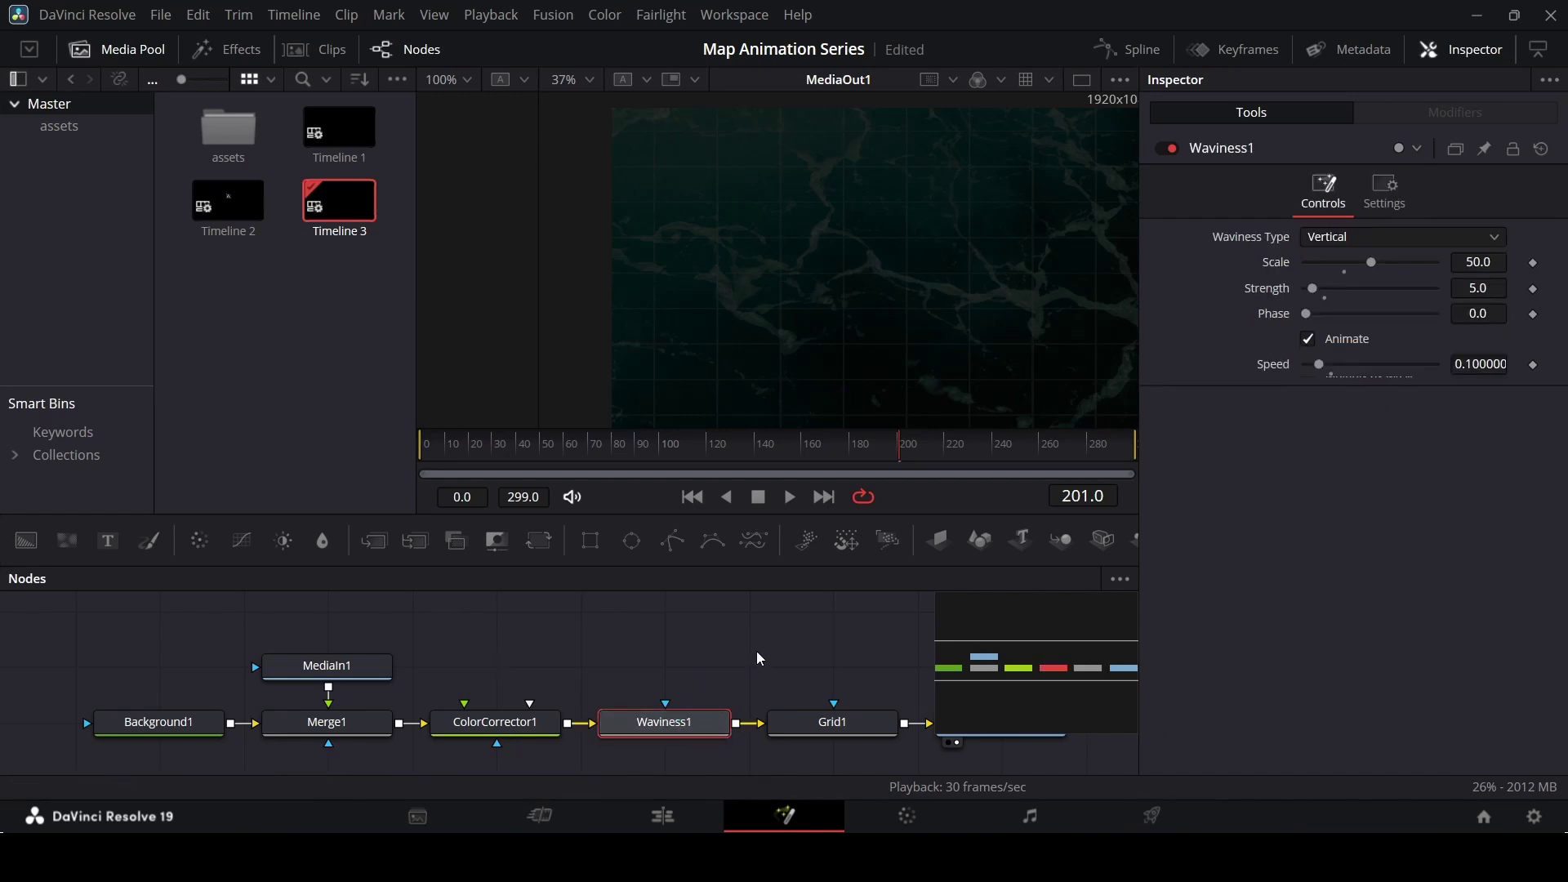
left_click_drag(426, 445, 453, 463)
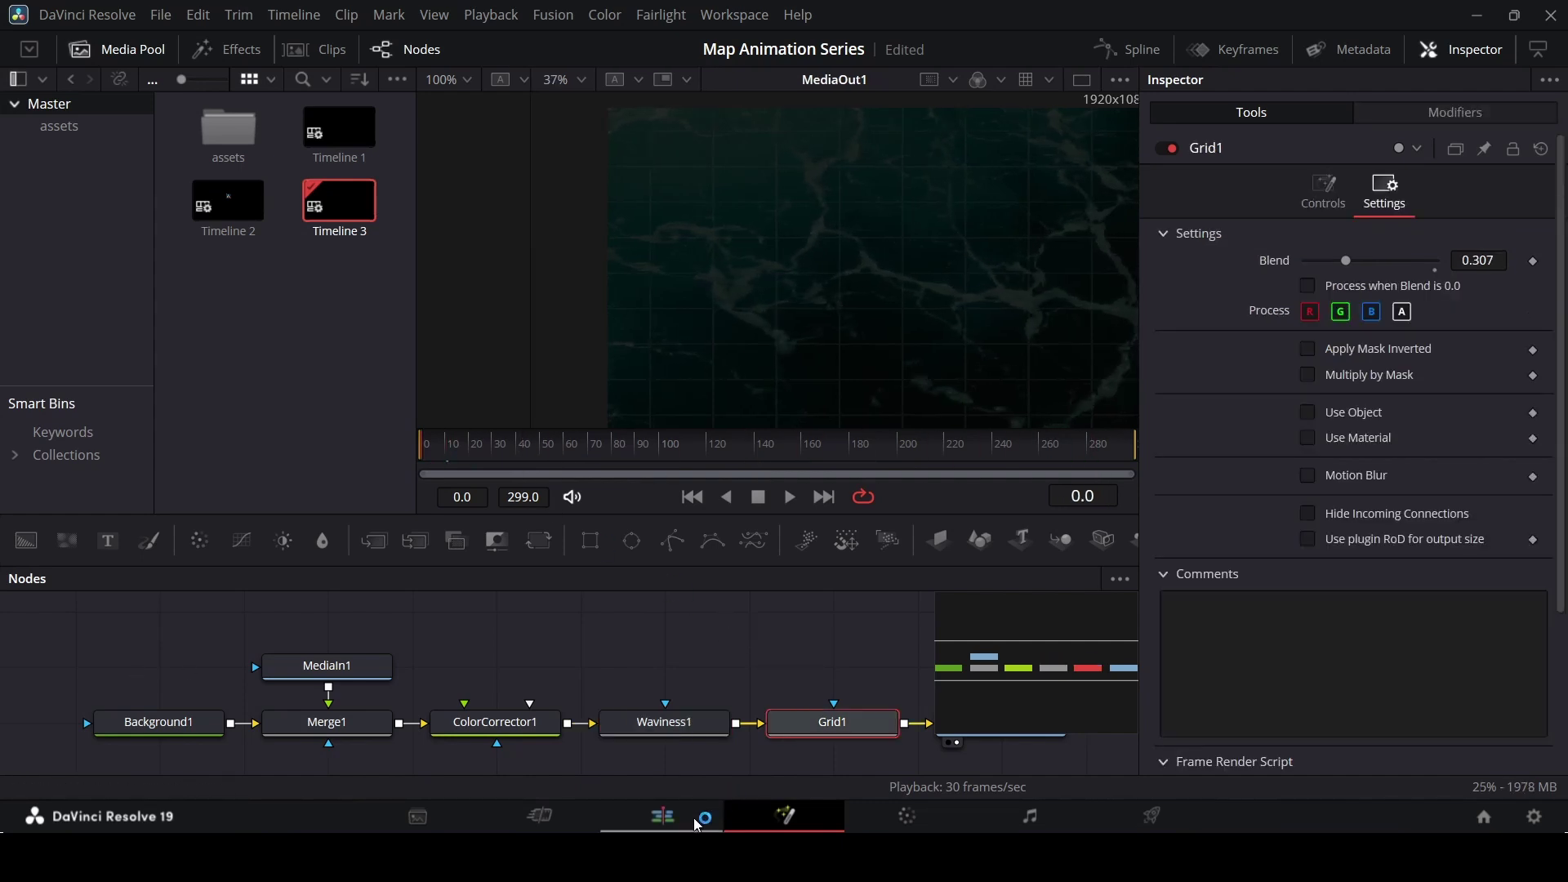
left_click(696, 820)
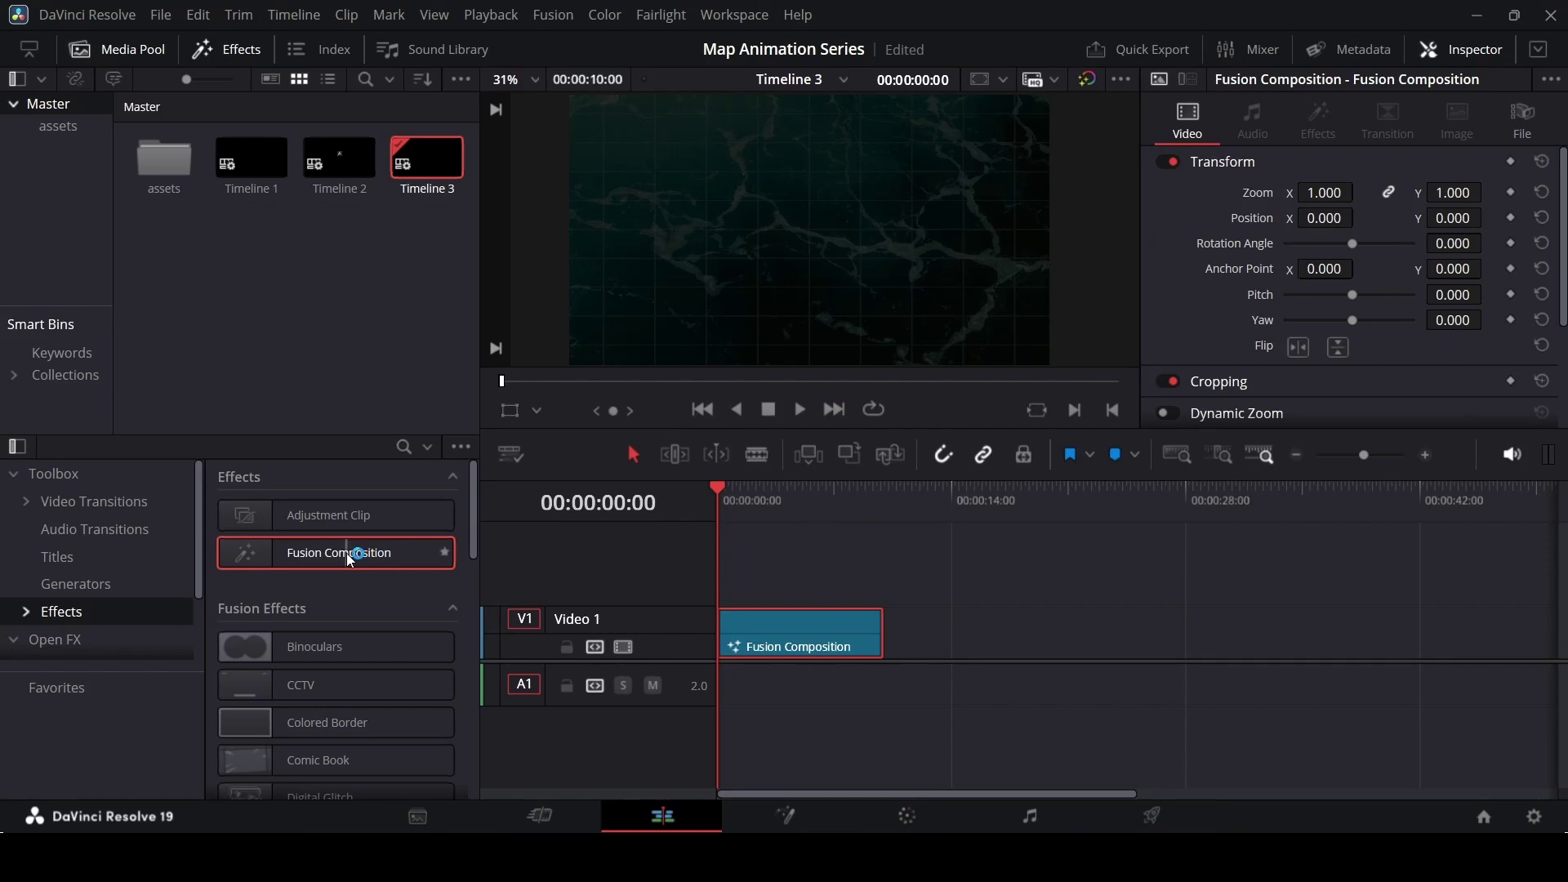
left_click_drag(351, 561, 728, 572)
left_click_drag(798, 571, 872, 582)
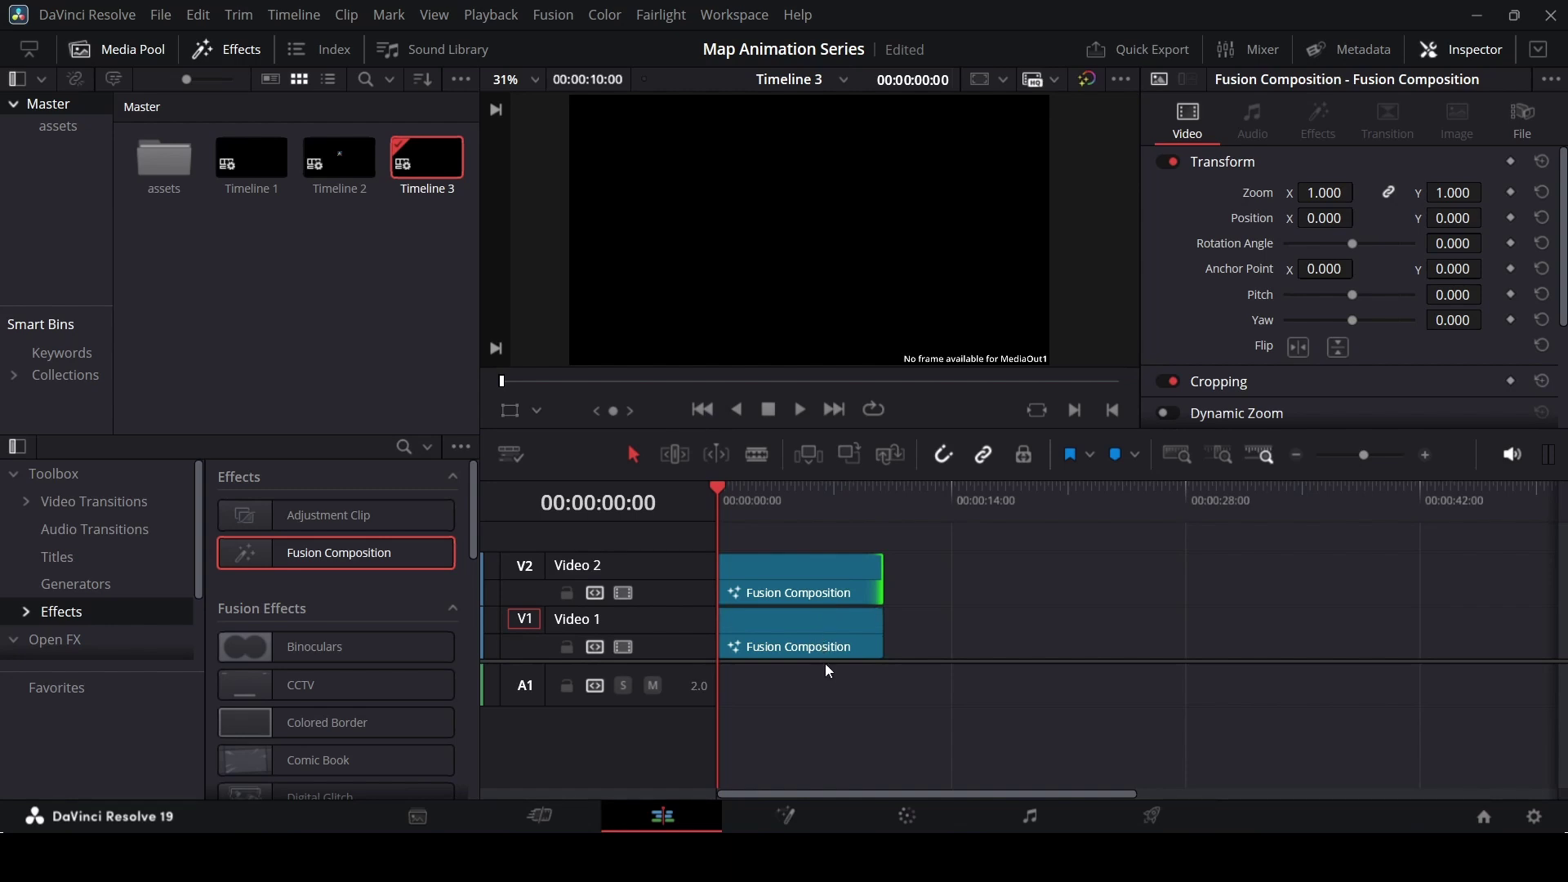
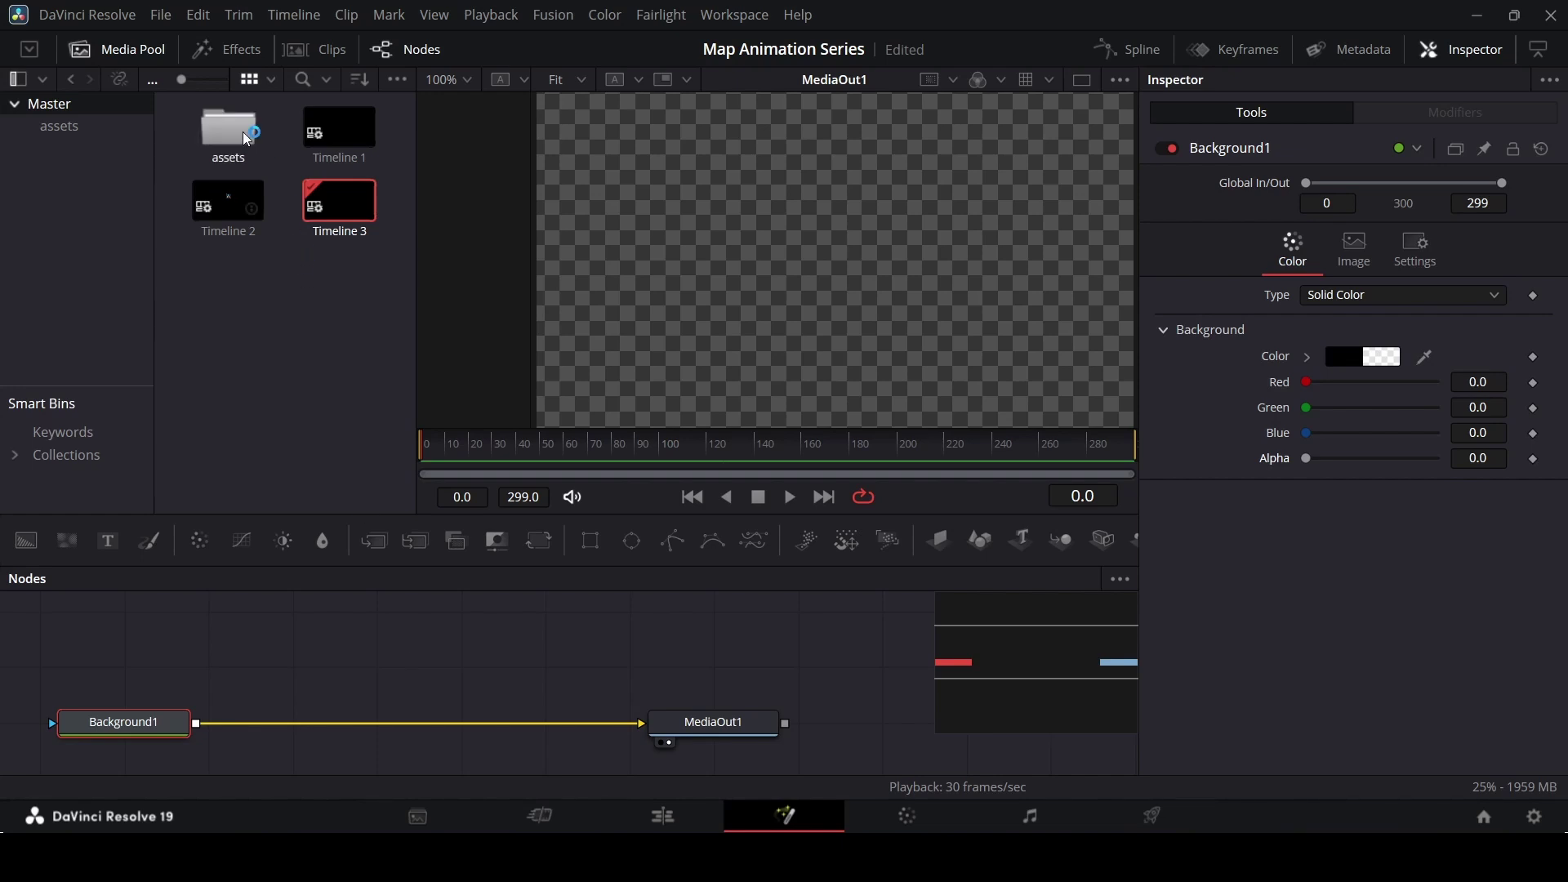
- Add USA-map-terrain.png from the assets folder to the node graph and preview it in the first viewer
double_click(244, 131)
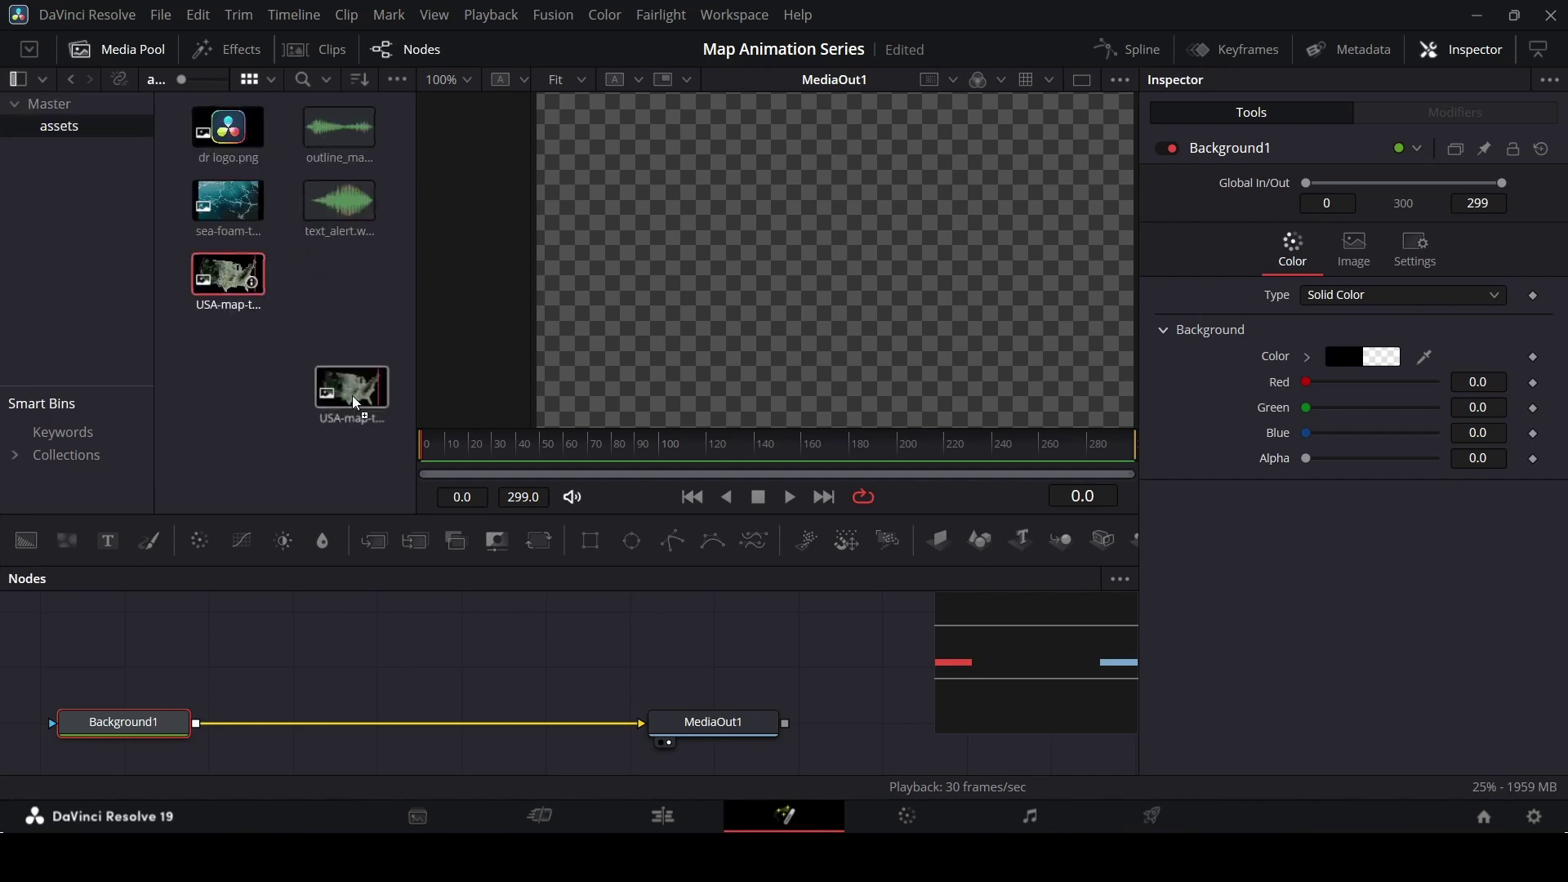
left_click_drag(351, 395, 376, 666)
key("1")
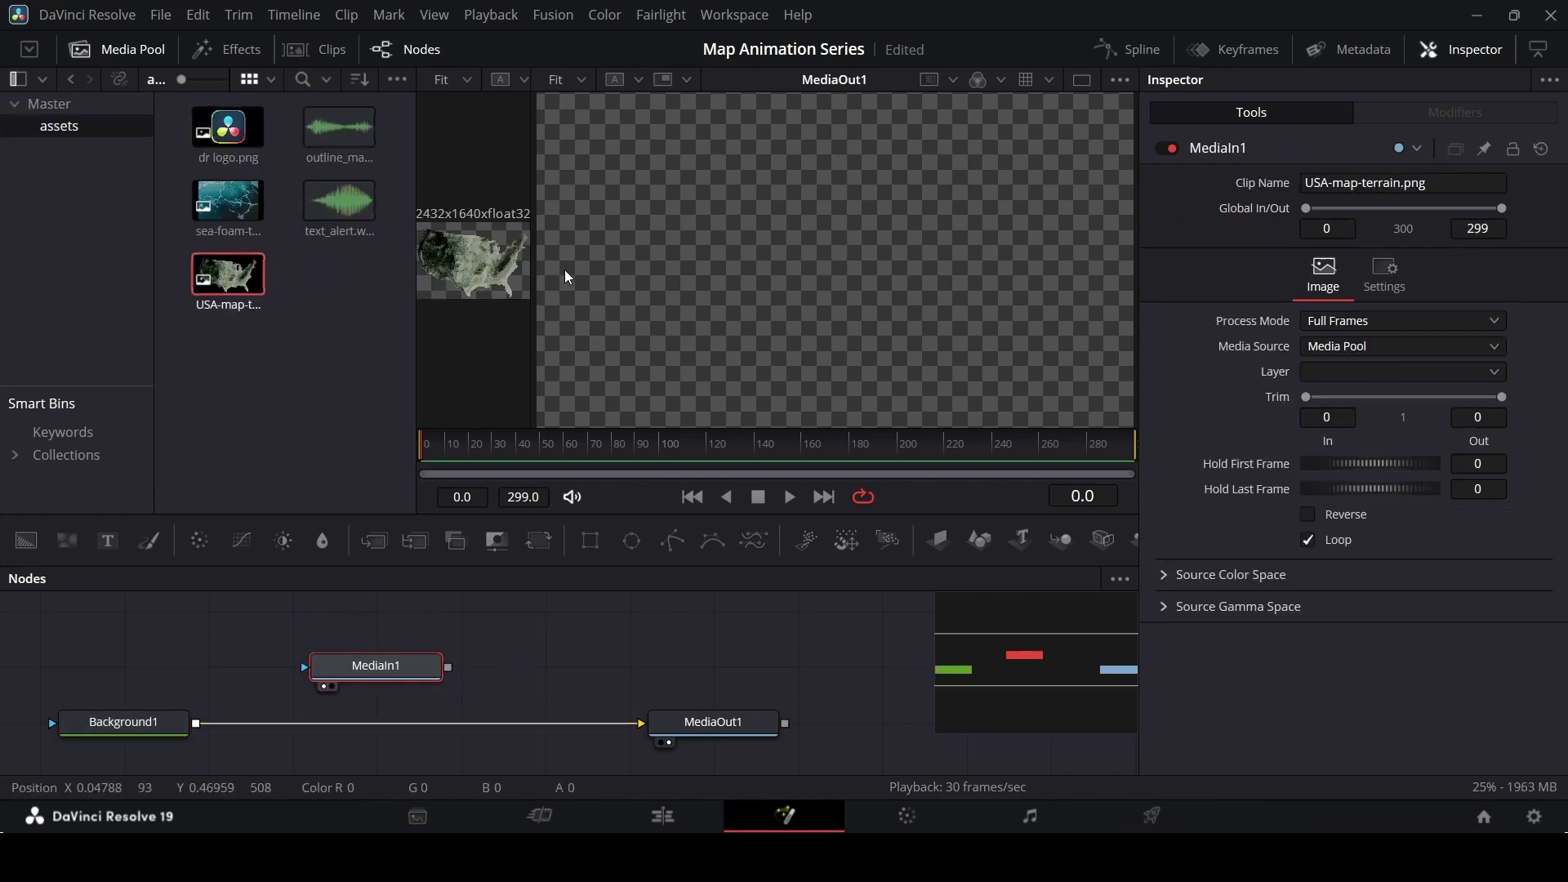
left_click_drag(534, 270, 565, 249)
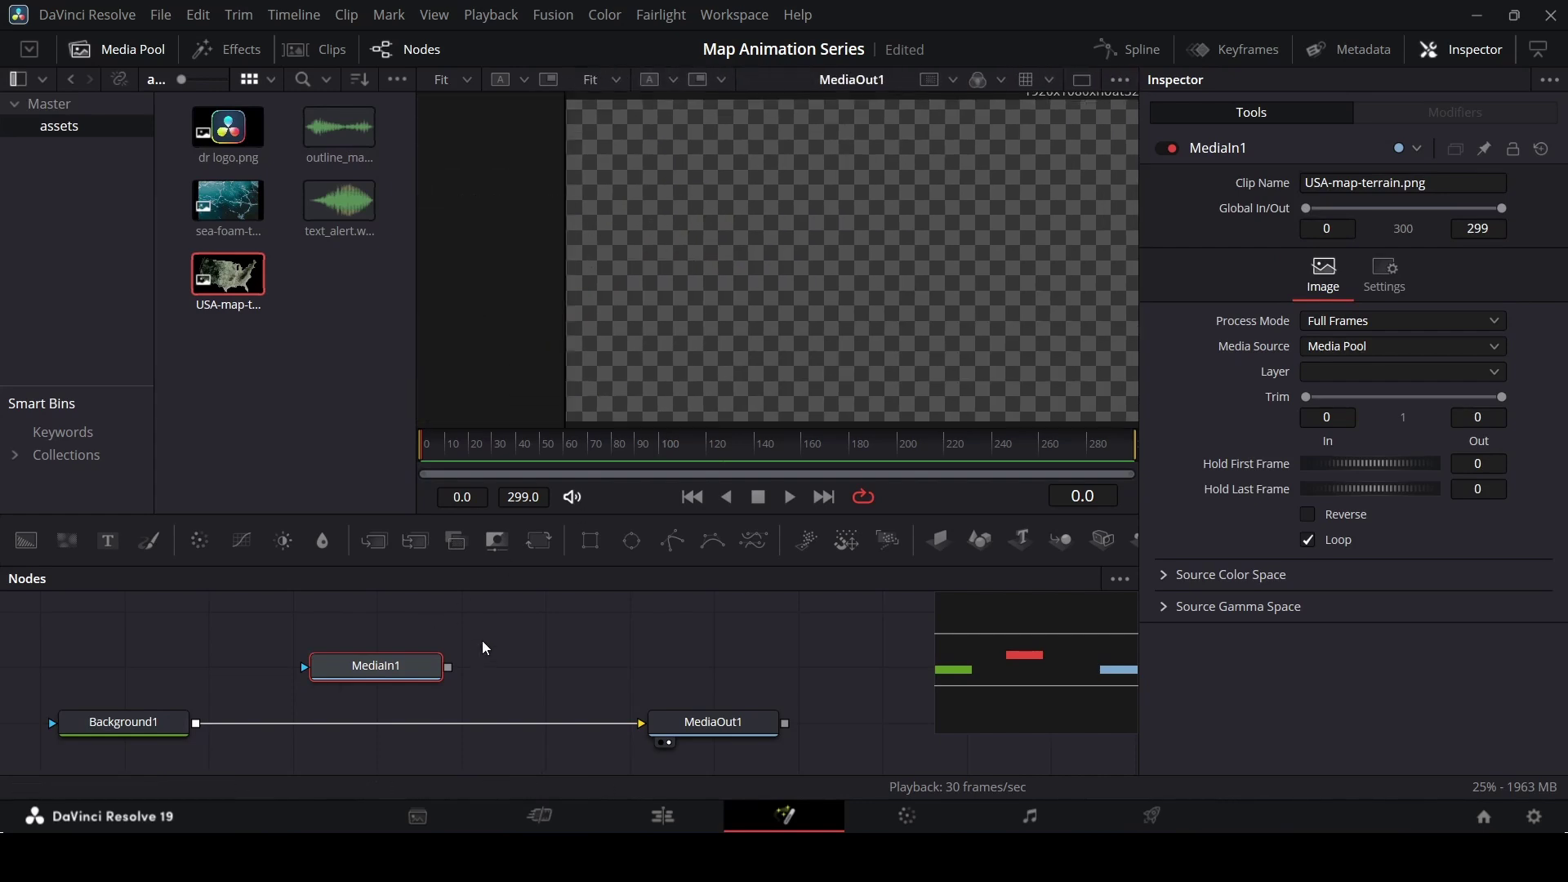
- Place the map image node above MediaOut1, rename it map, and inspect its terrain in the first viewer
left_click_drag(402, 665, 739, 667)
key("F2")
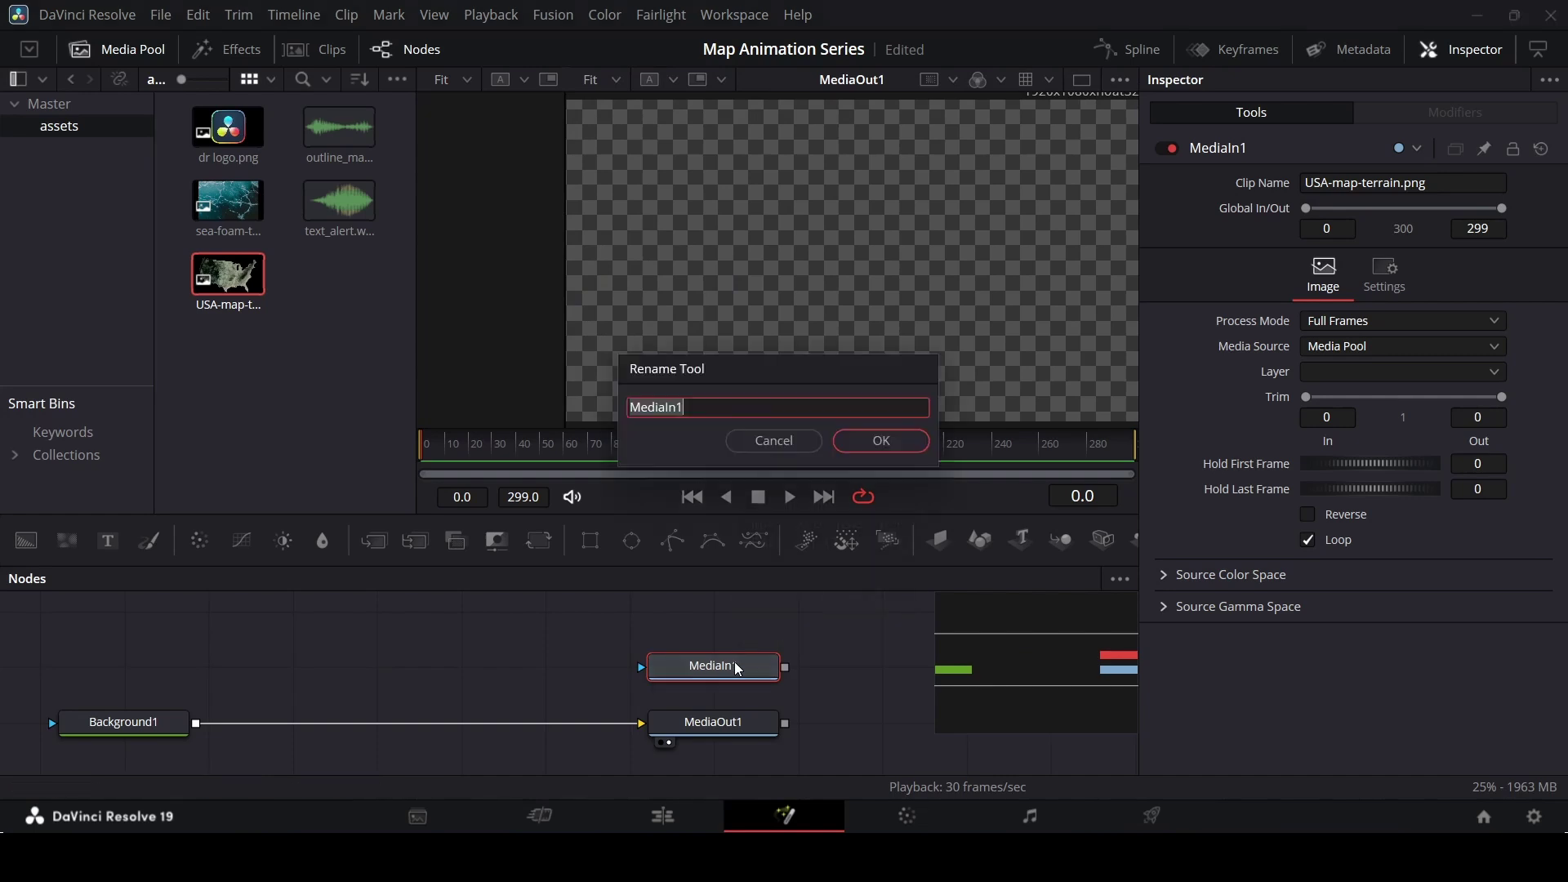
type("map")
key("Return")
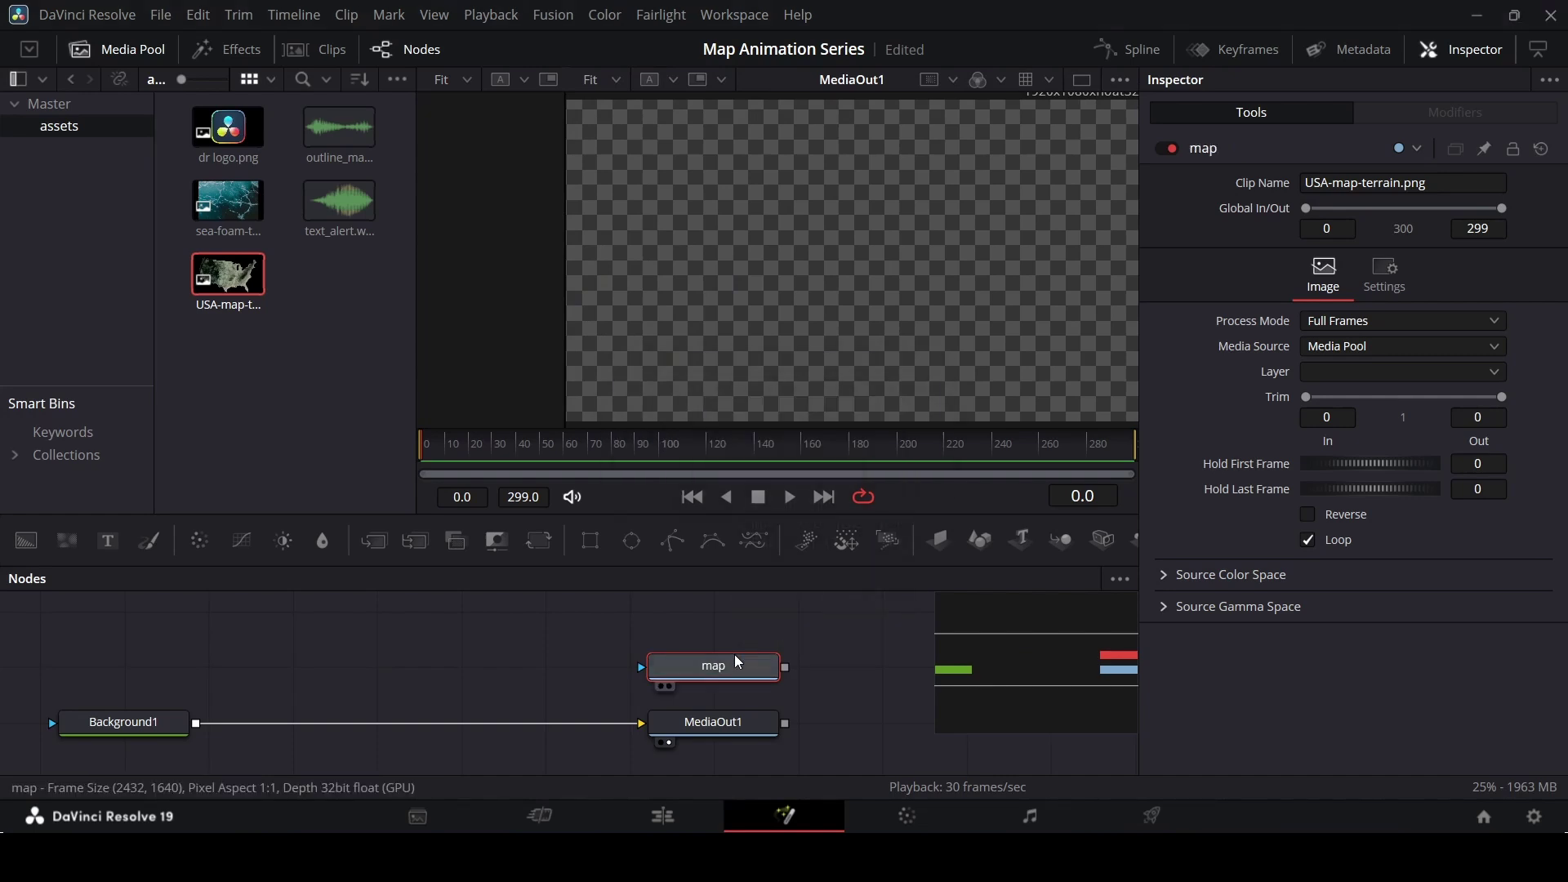
mouse_move(723, 658)
left_mouse_down()
mouse_move(723, 608)
mouse_move(739, 653)
left_mouse_up()
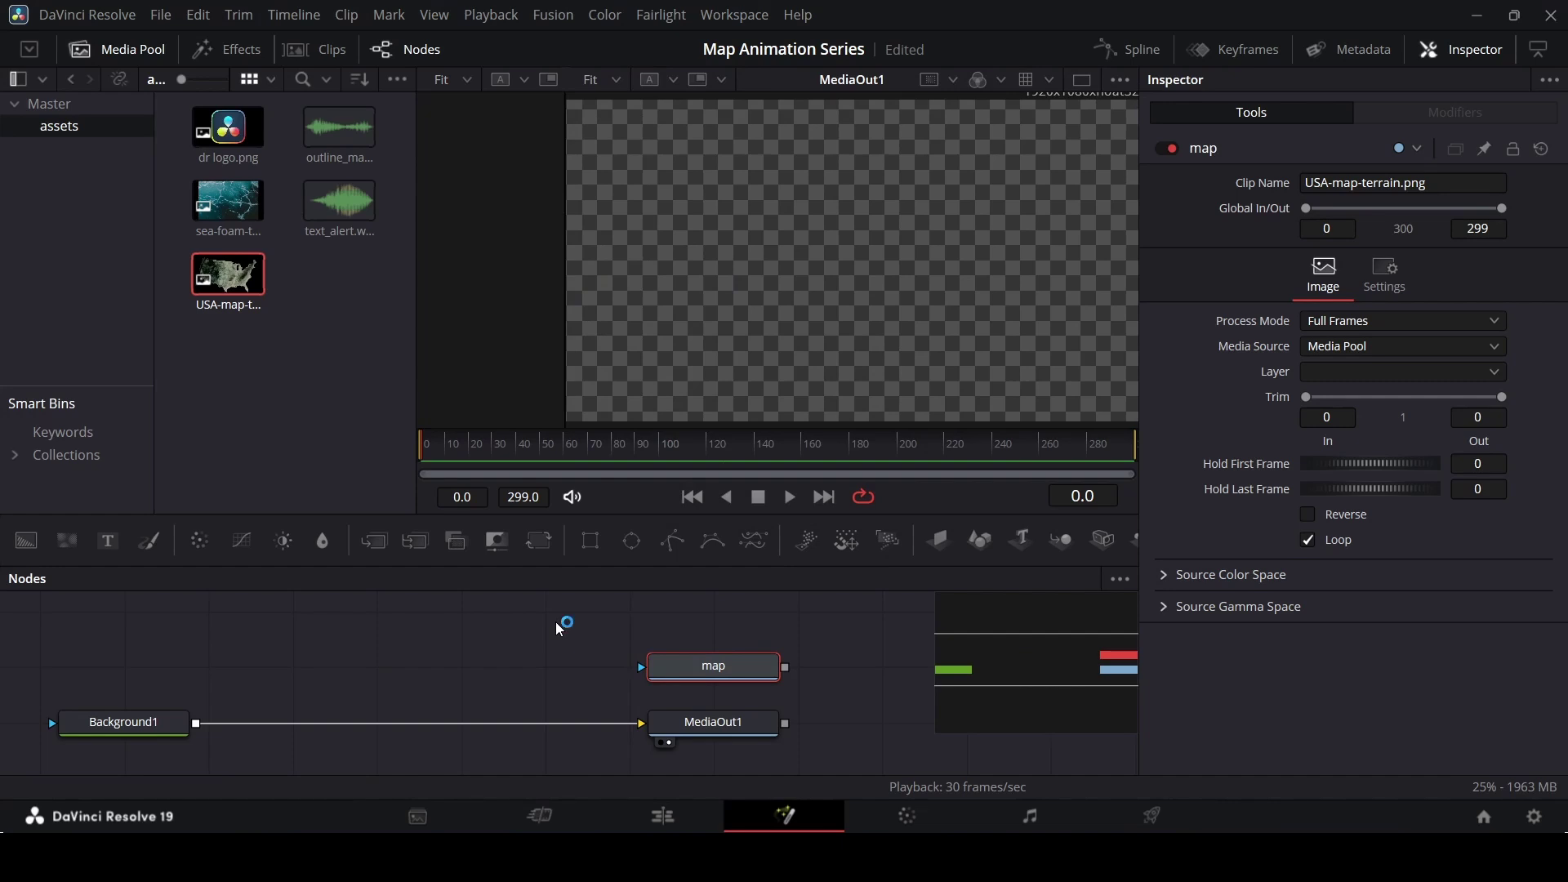
key("1")
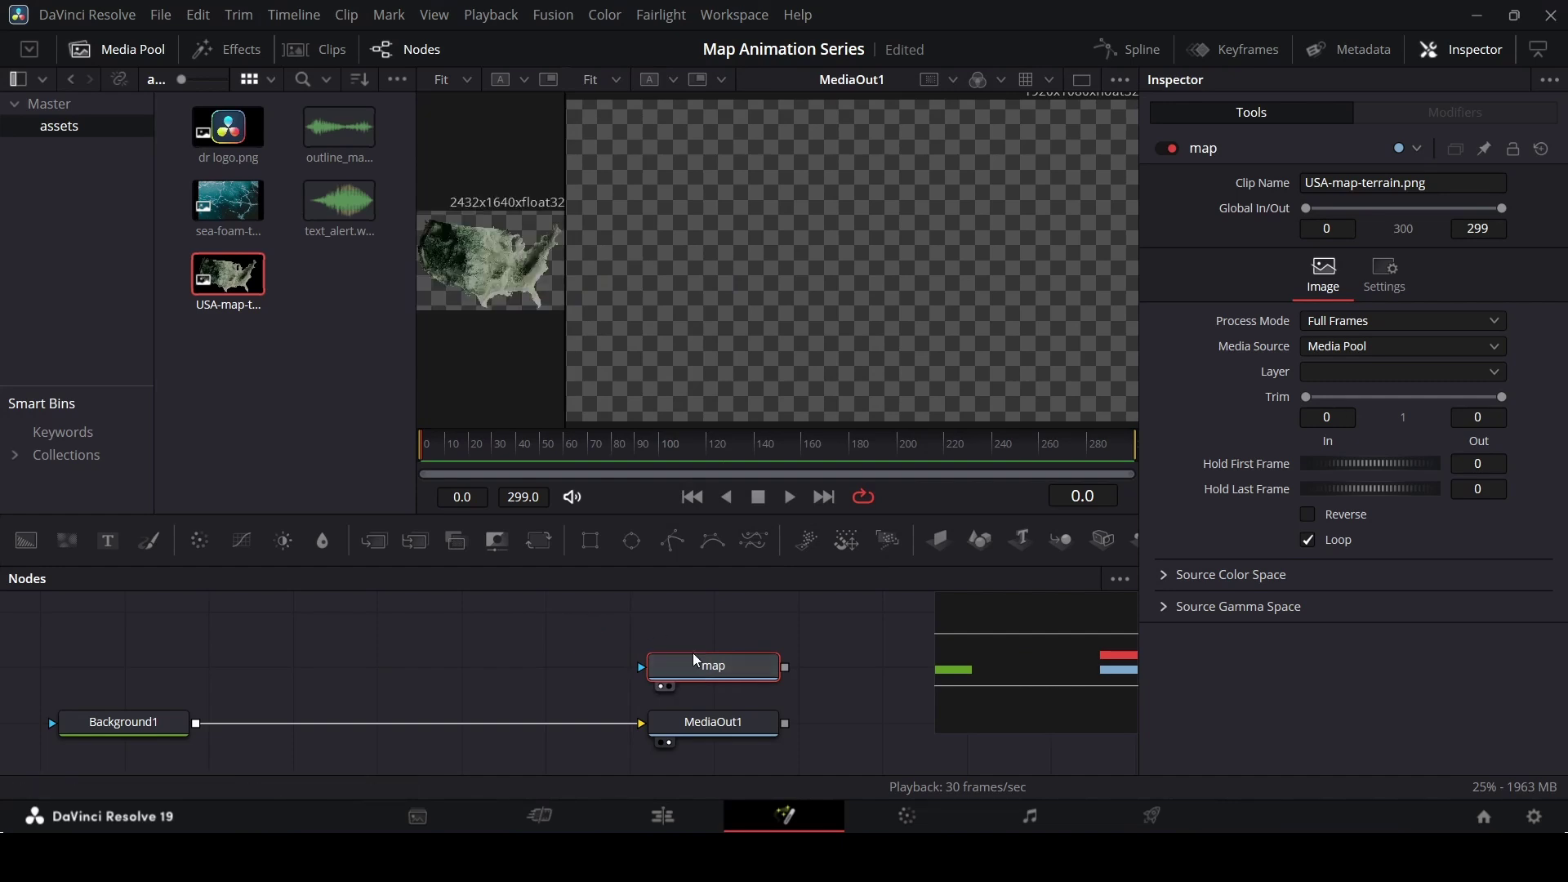
scroll(527, 245, "up", 5)
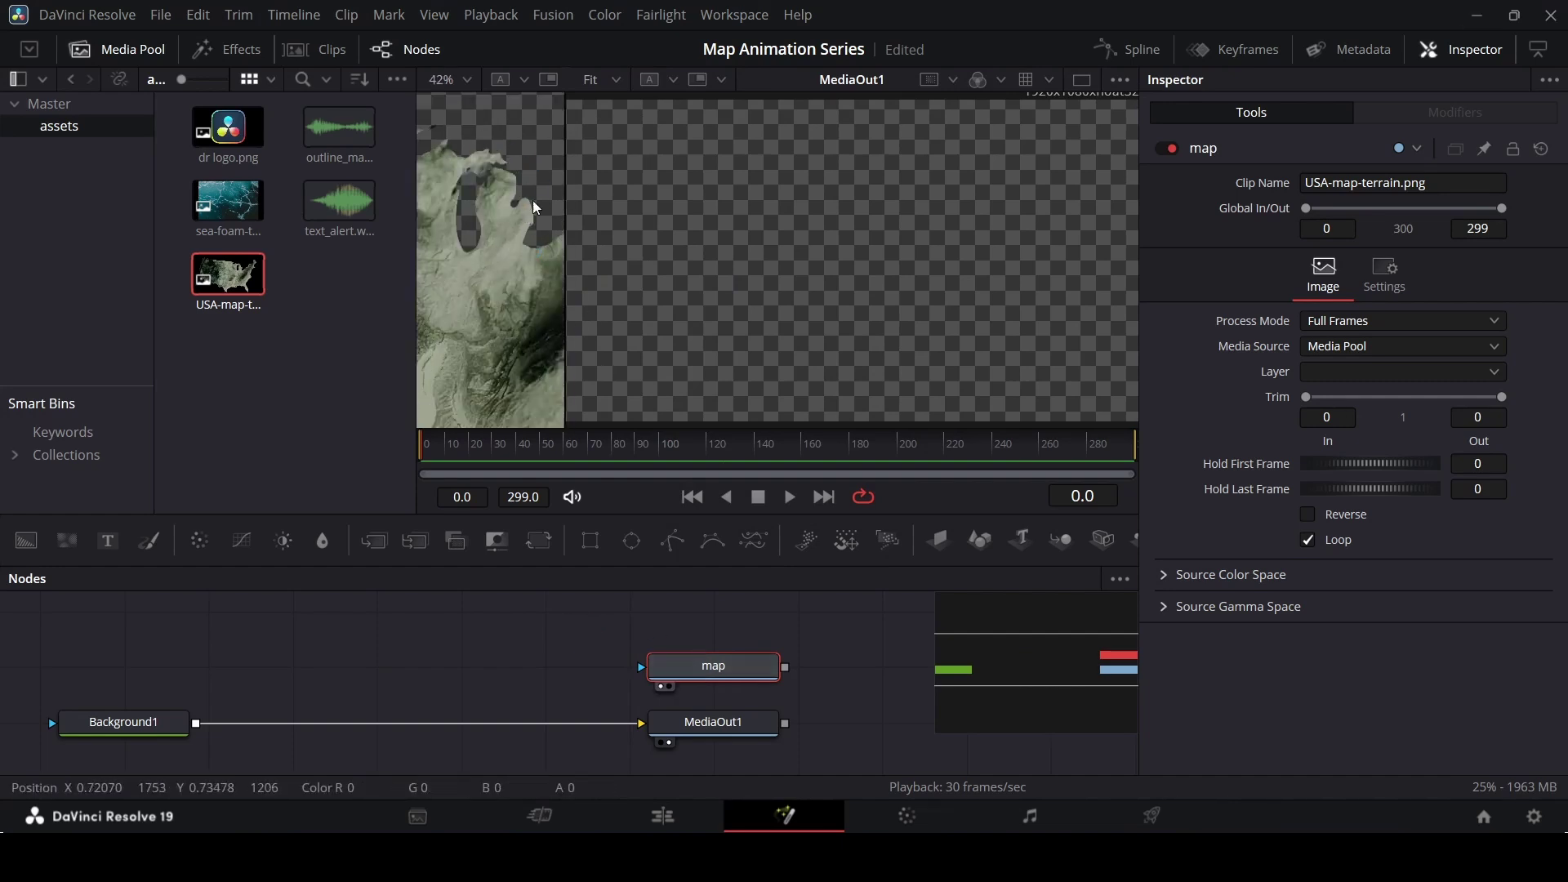
left_click_drag(565, 196, 585, 231)
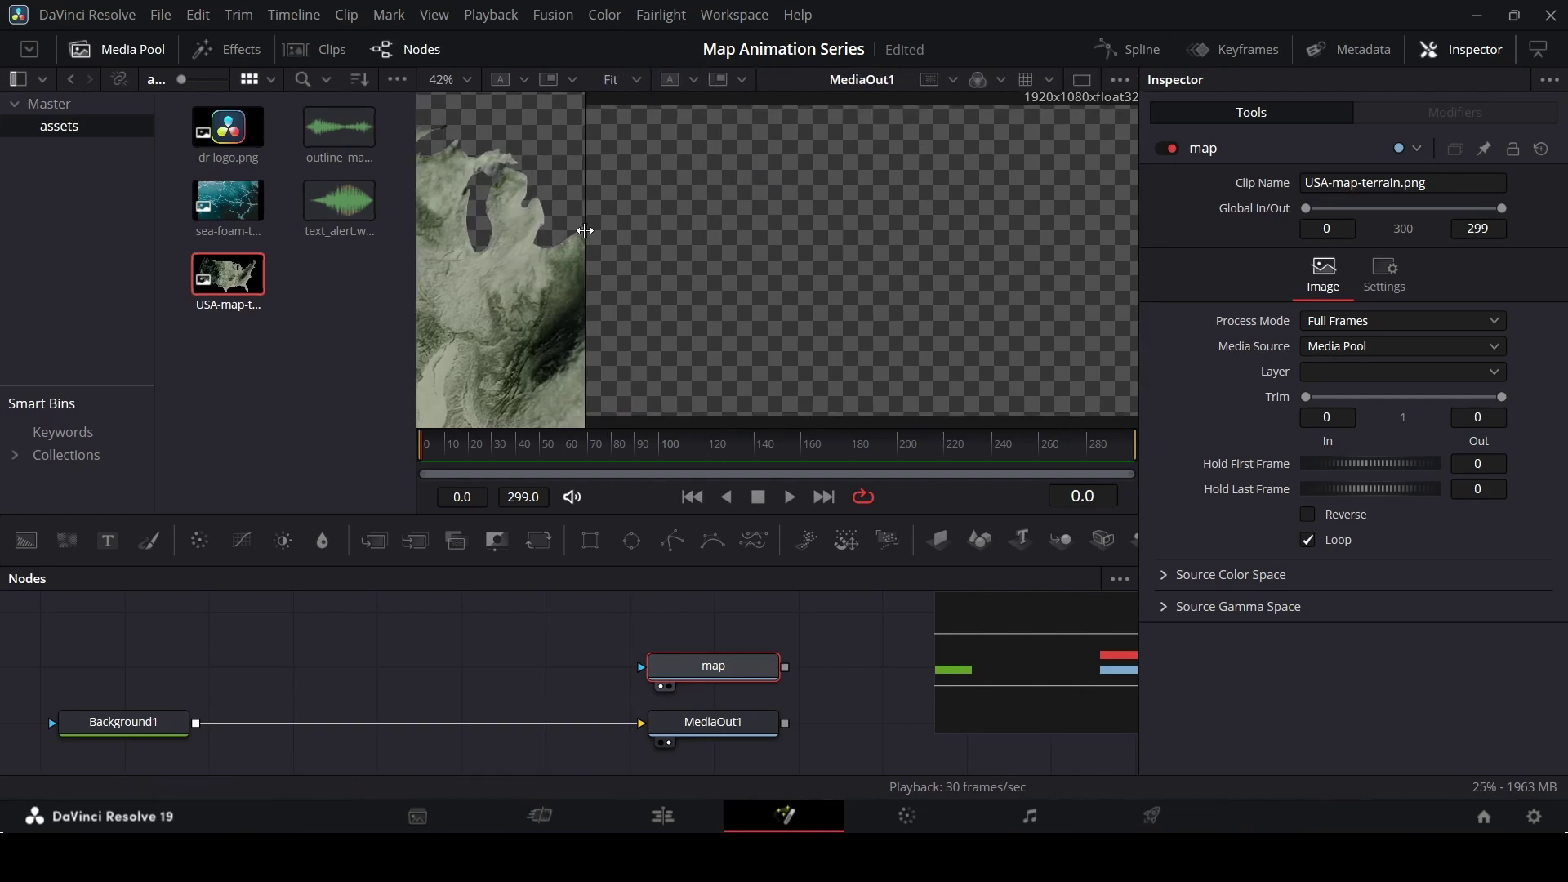
key("1")
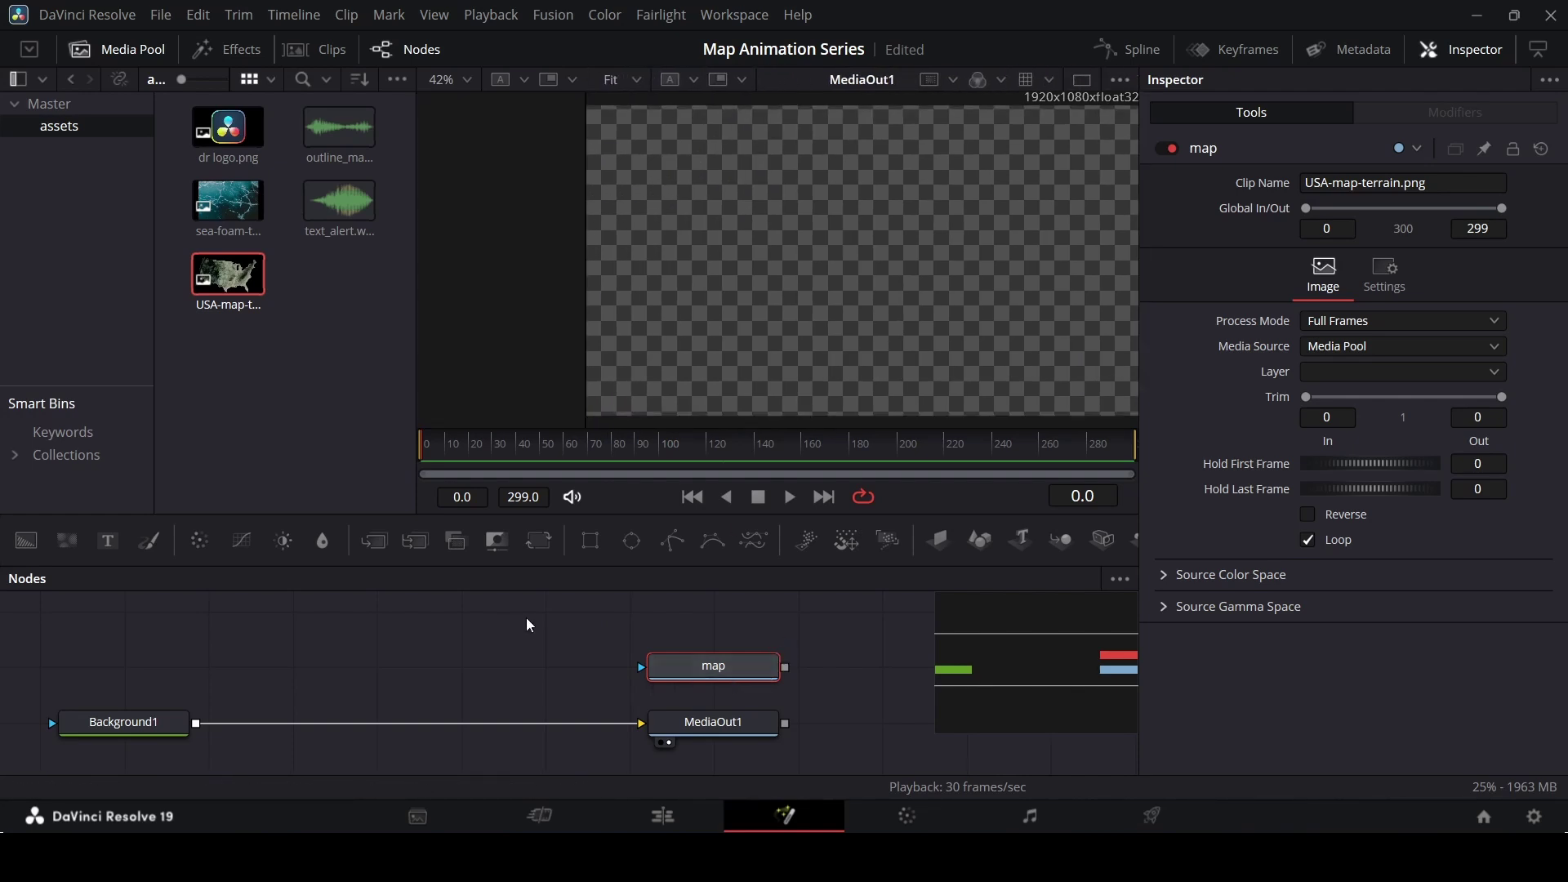
- Add a second Background node above Background1 and set its green value to 1.0
left_click_drag(1018, 690, 1010, 660)
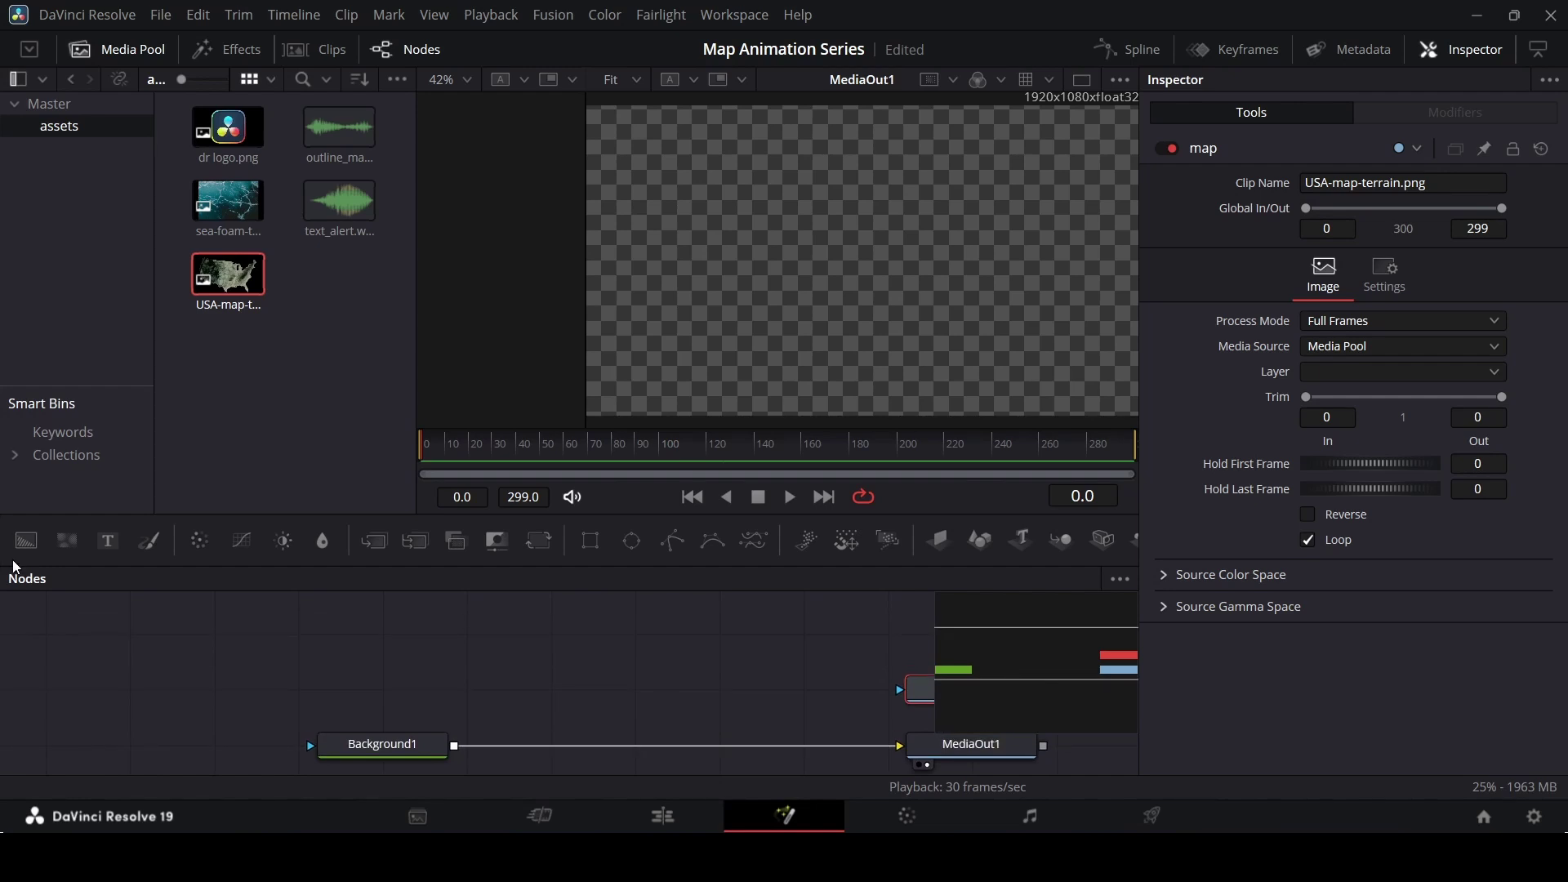
left_click_drag(173, 587, 383, 639)
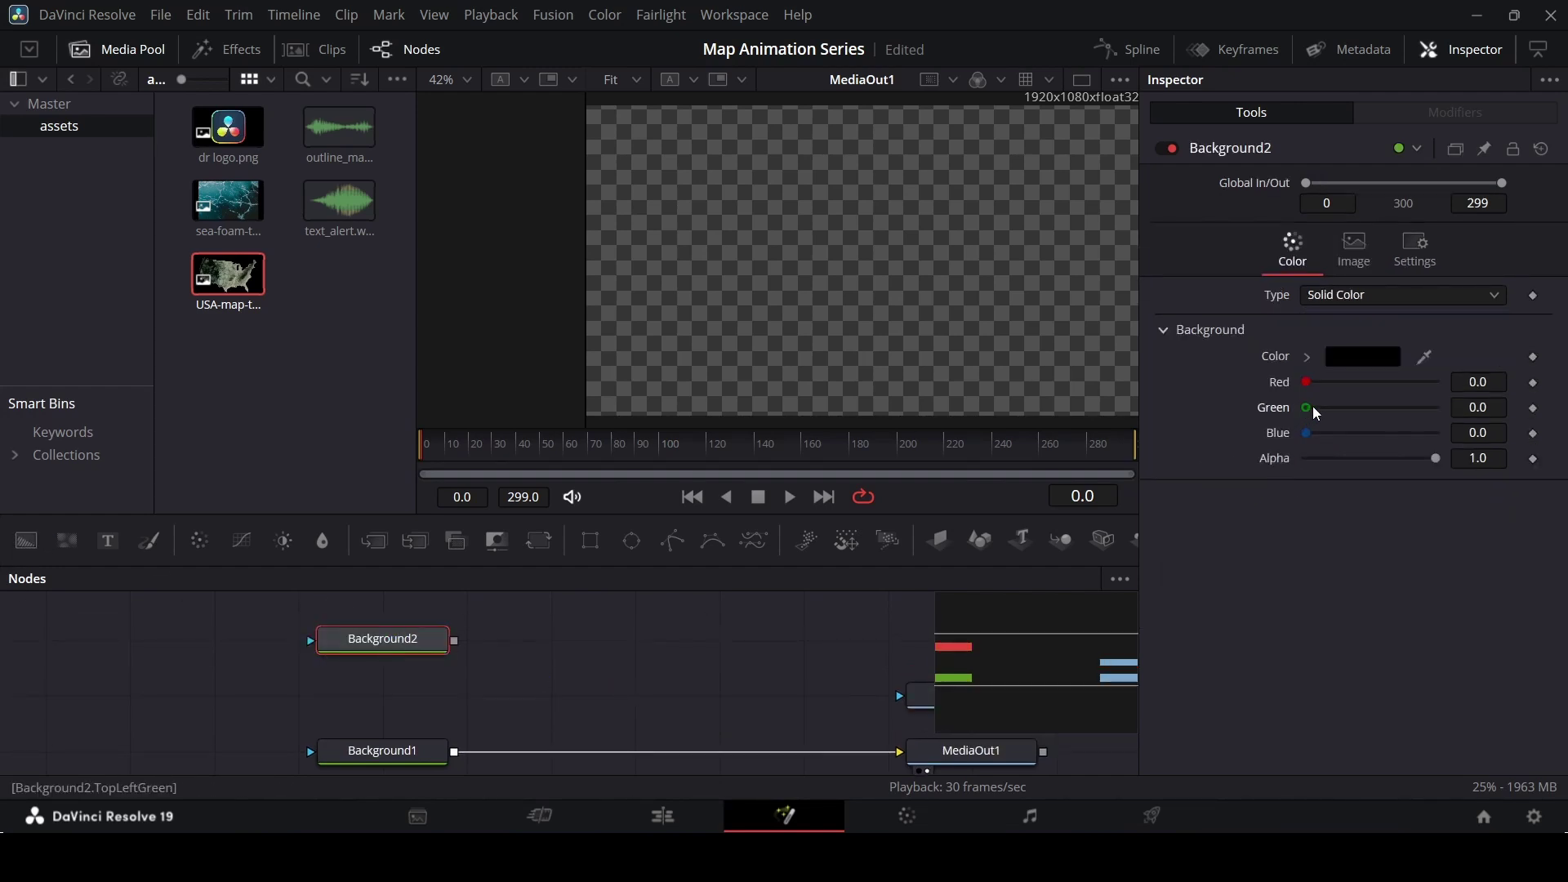
left_click_drag(1313, 408, 1466, 410)
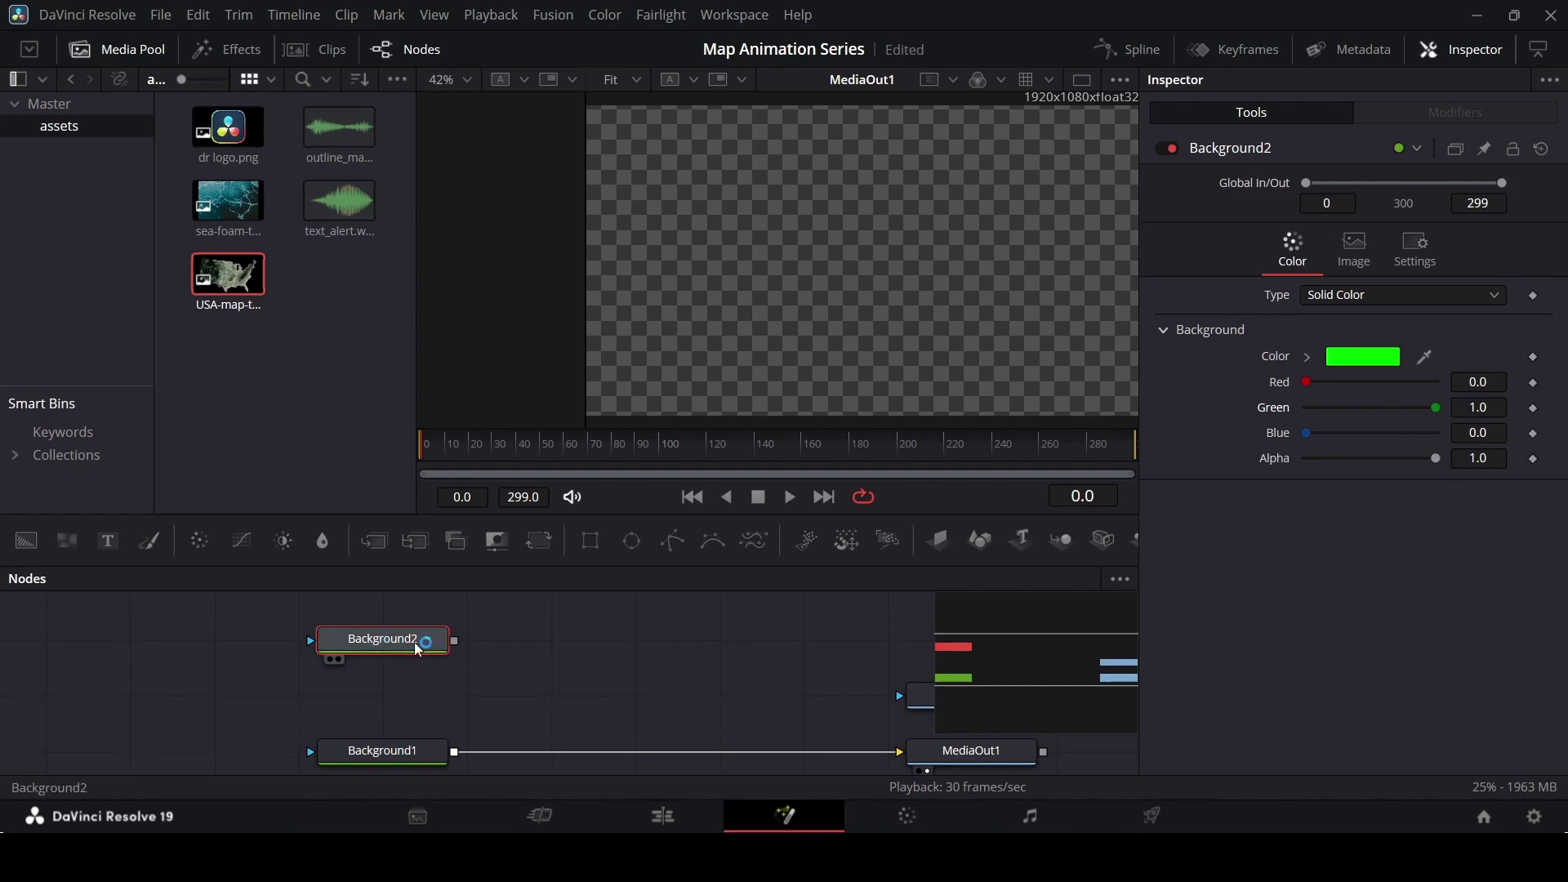
- Chain a Matte Control and a Delta Keyer after Background2, and show MatteControl1 in the first viewer
left_click(496, 541)
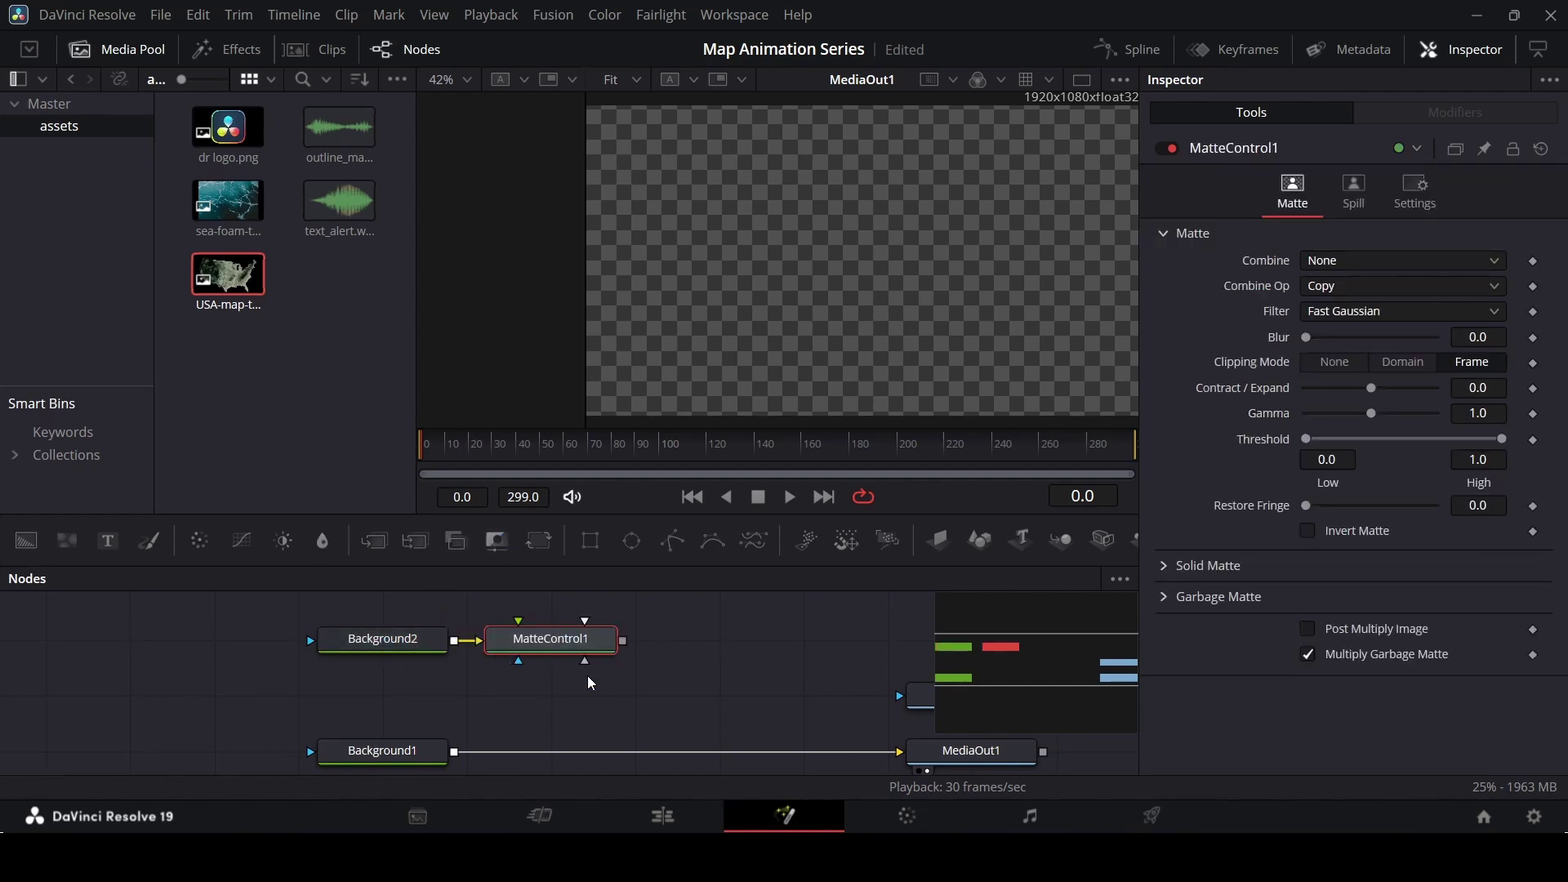
key("shift+space")
type("grid")
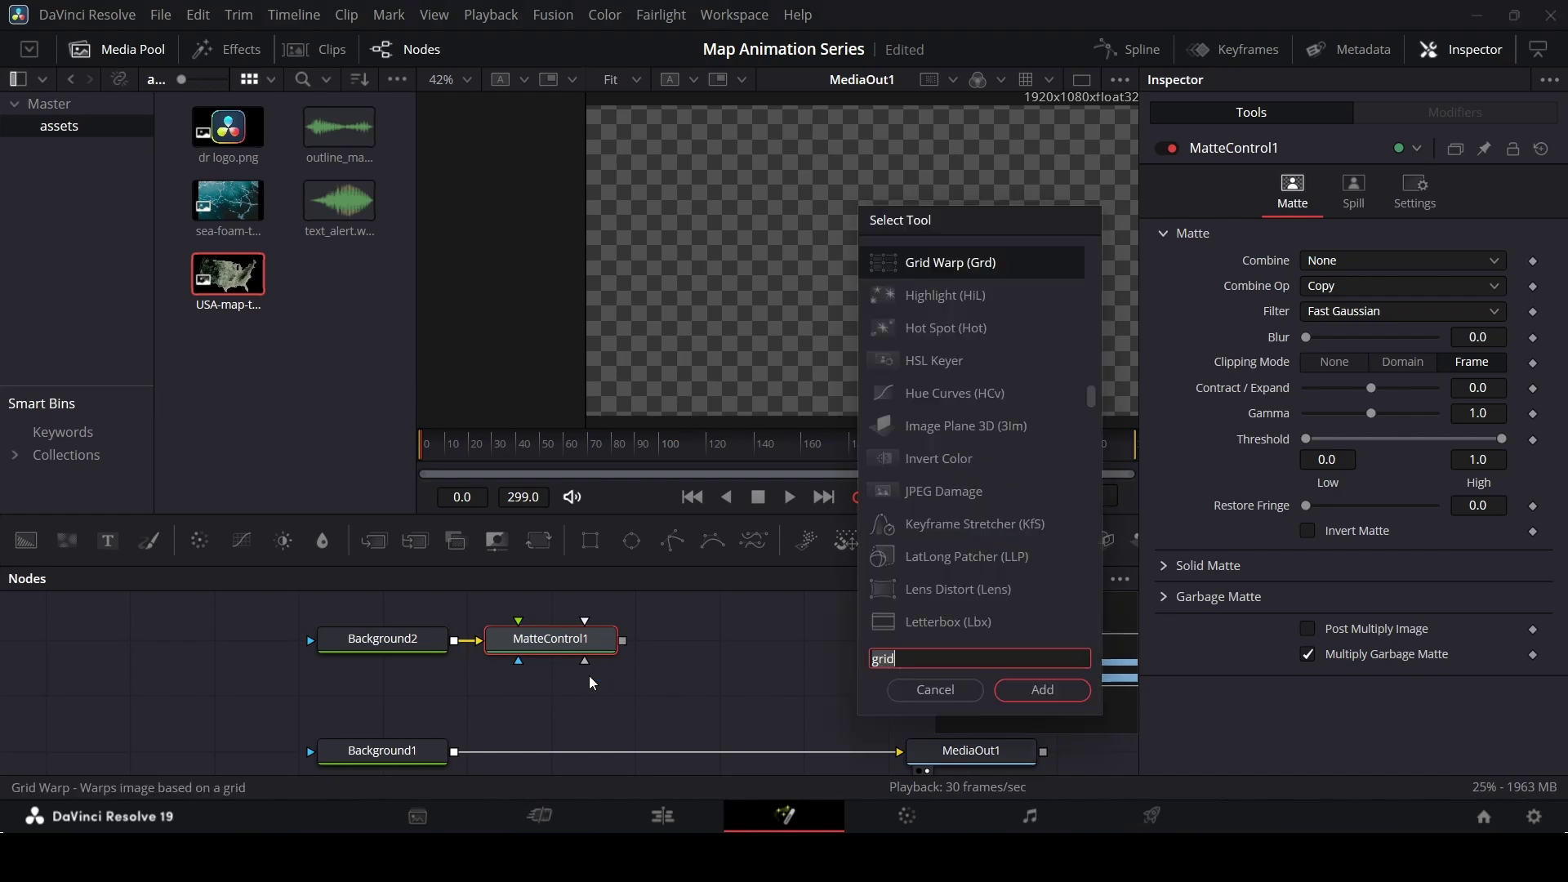
key("BackSpace")
key("BackSpace")
key("BackSpace")
key("BackSpace")
type("del")
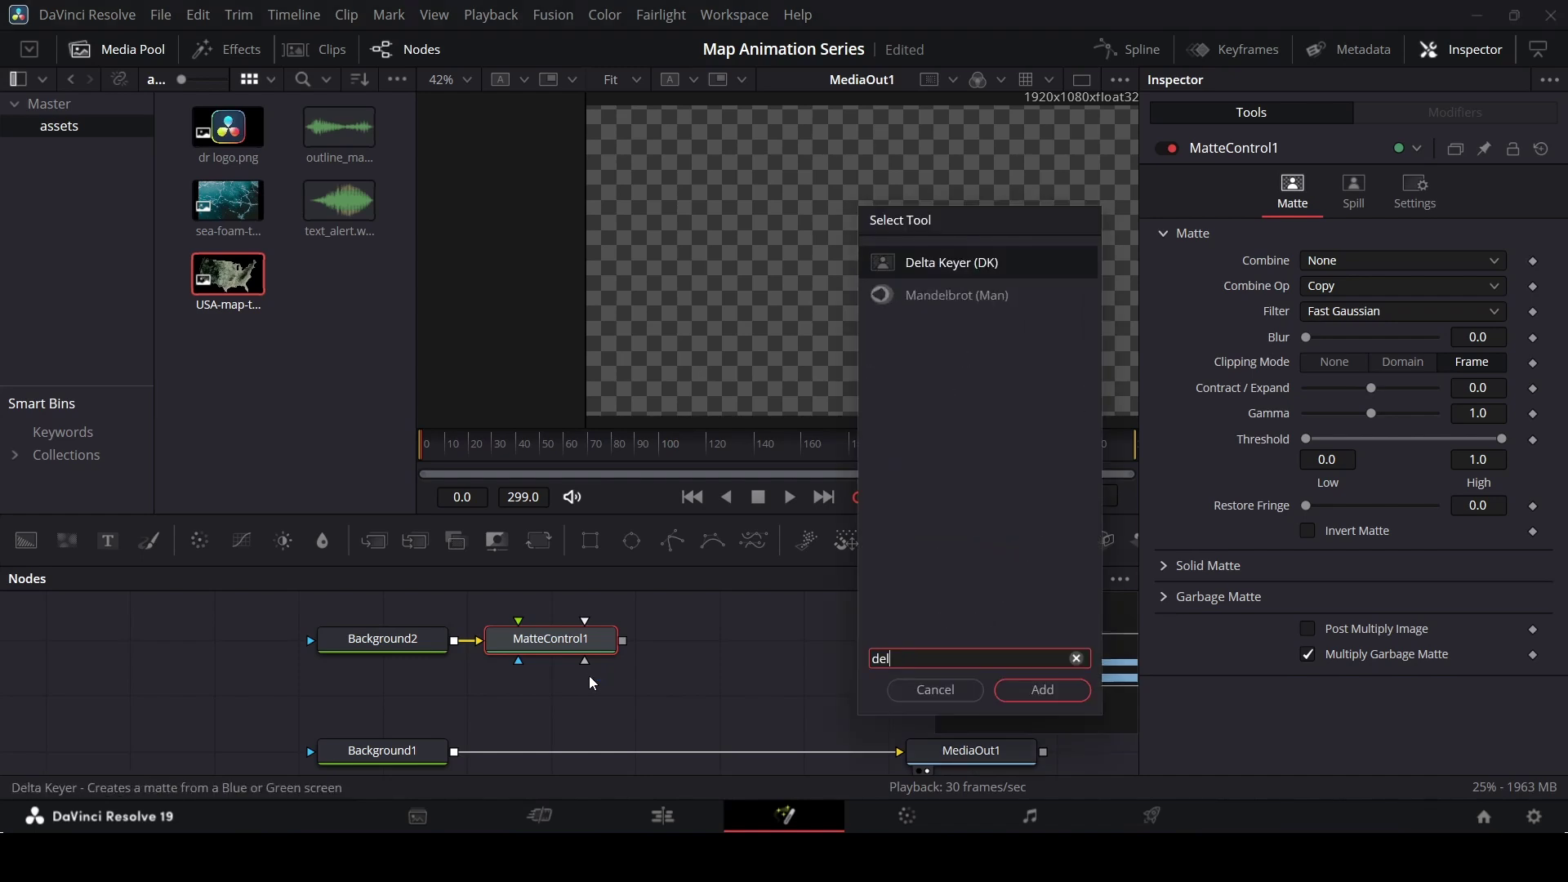
key("Return")
left_click_drag(559, 651, 773, 287)
left_click(852, 723)
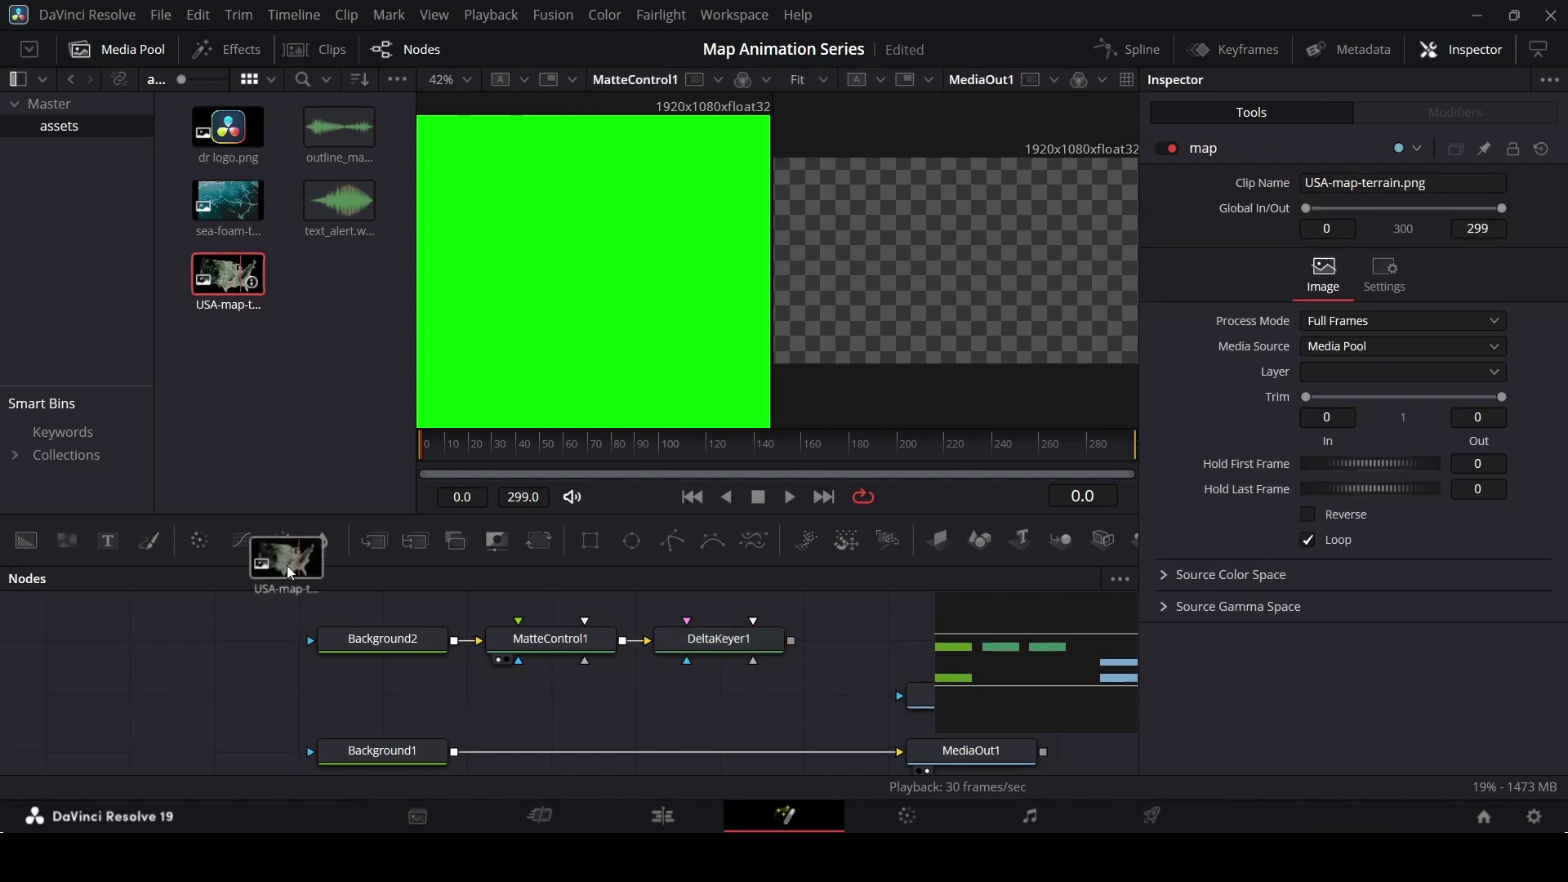
- Add another USA-map-terrain.png node beside Background2 and rename it outline
left_click_drag(286, 565, 214, 645)
left_click_drag(1061, 670, 962, 654)
left_click(731, 655)
left_click(464, 664)
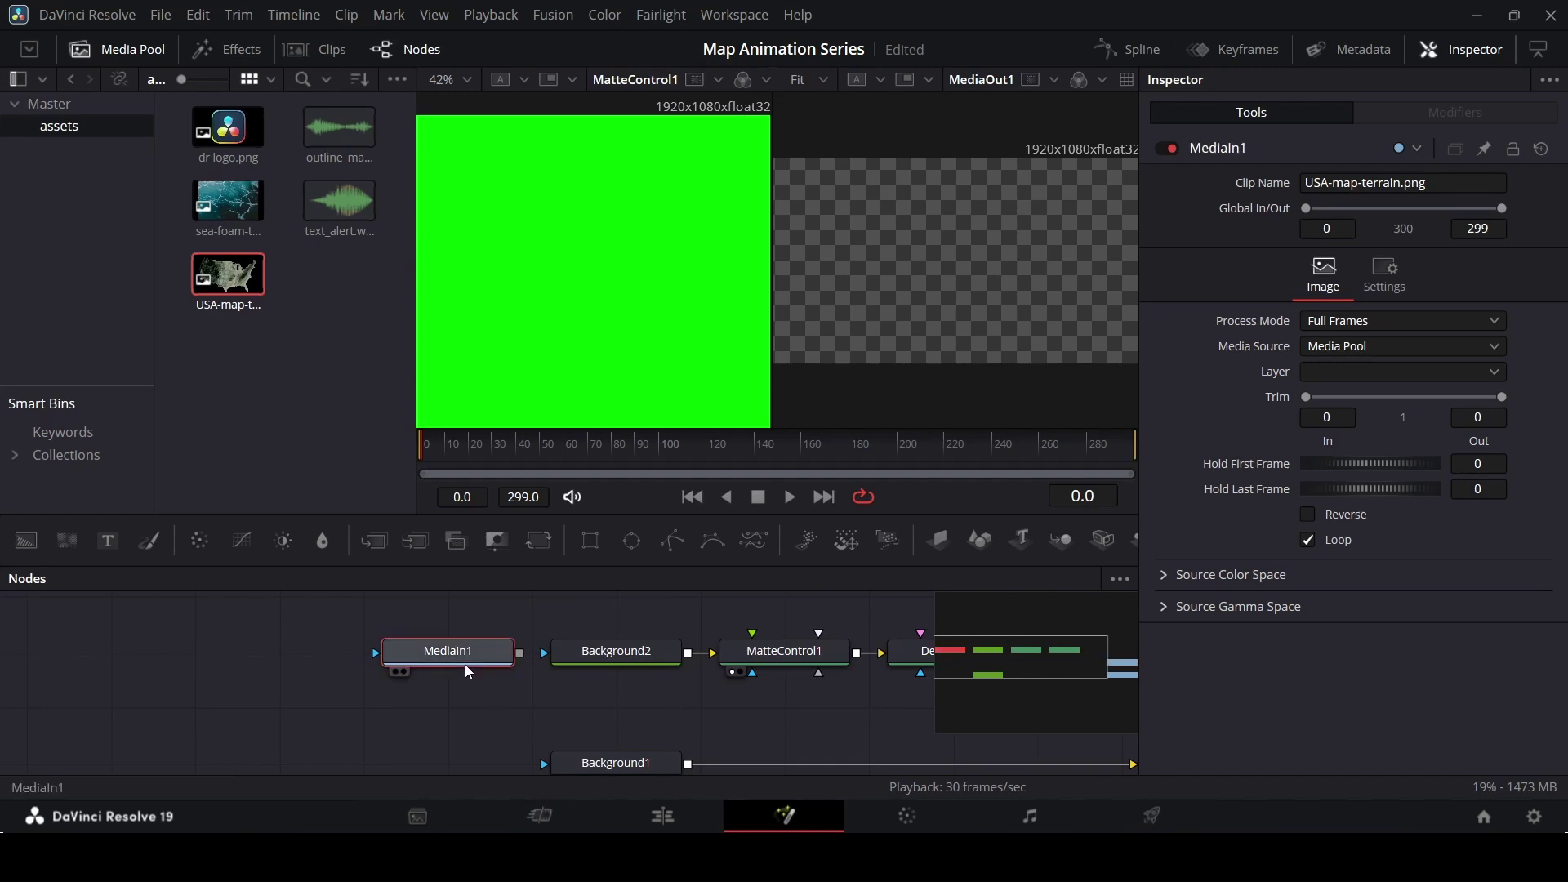
key("F2")
type("o")
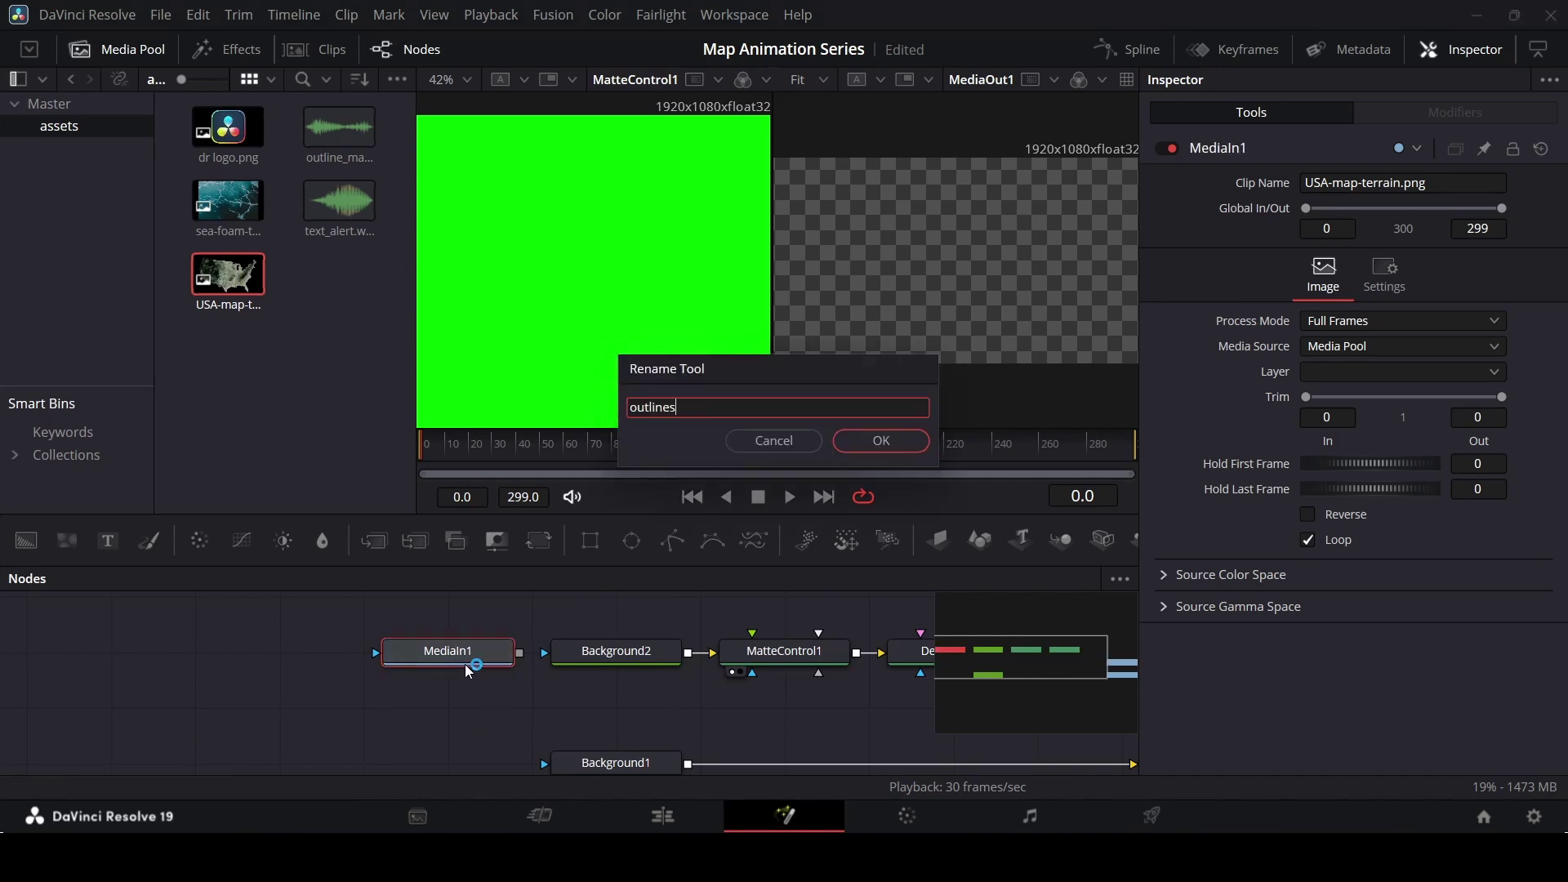
type("utlines")
key("BackSpace")
key("Return")
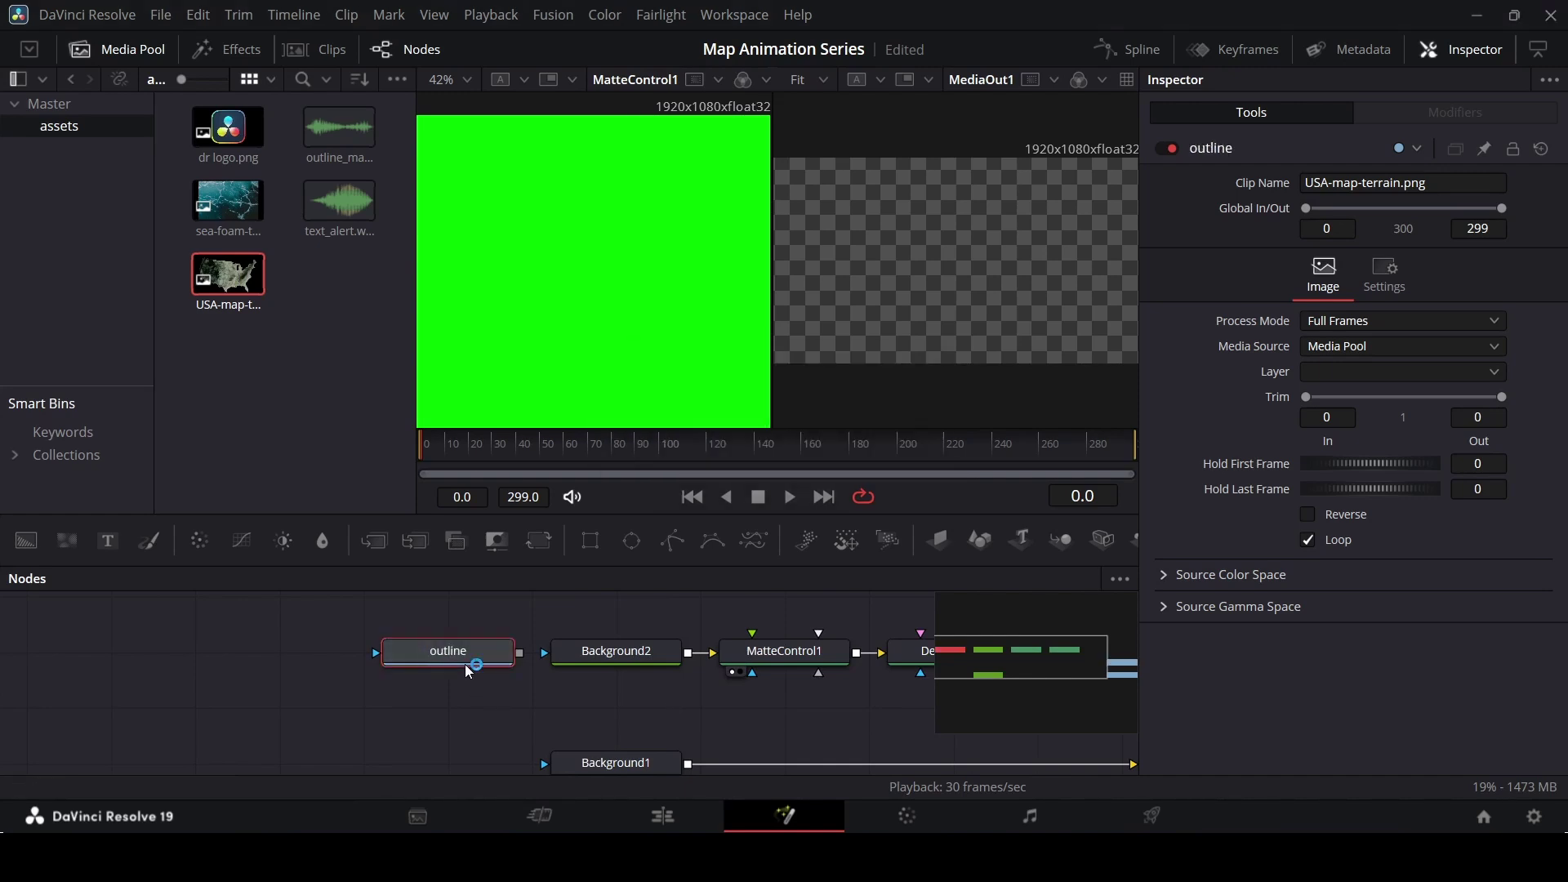
- Preview the outline node briefly and move it between Background2 and Background1
key("1")
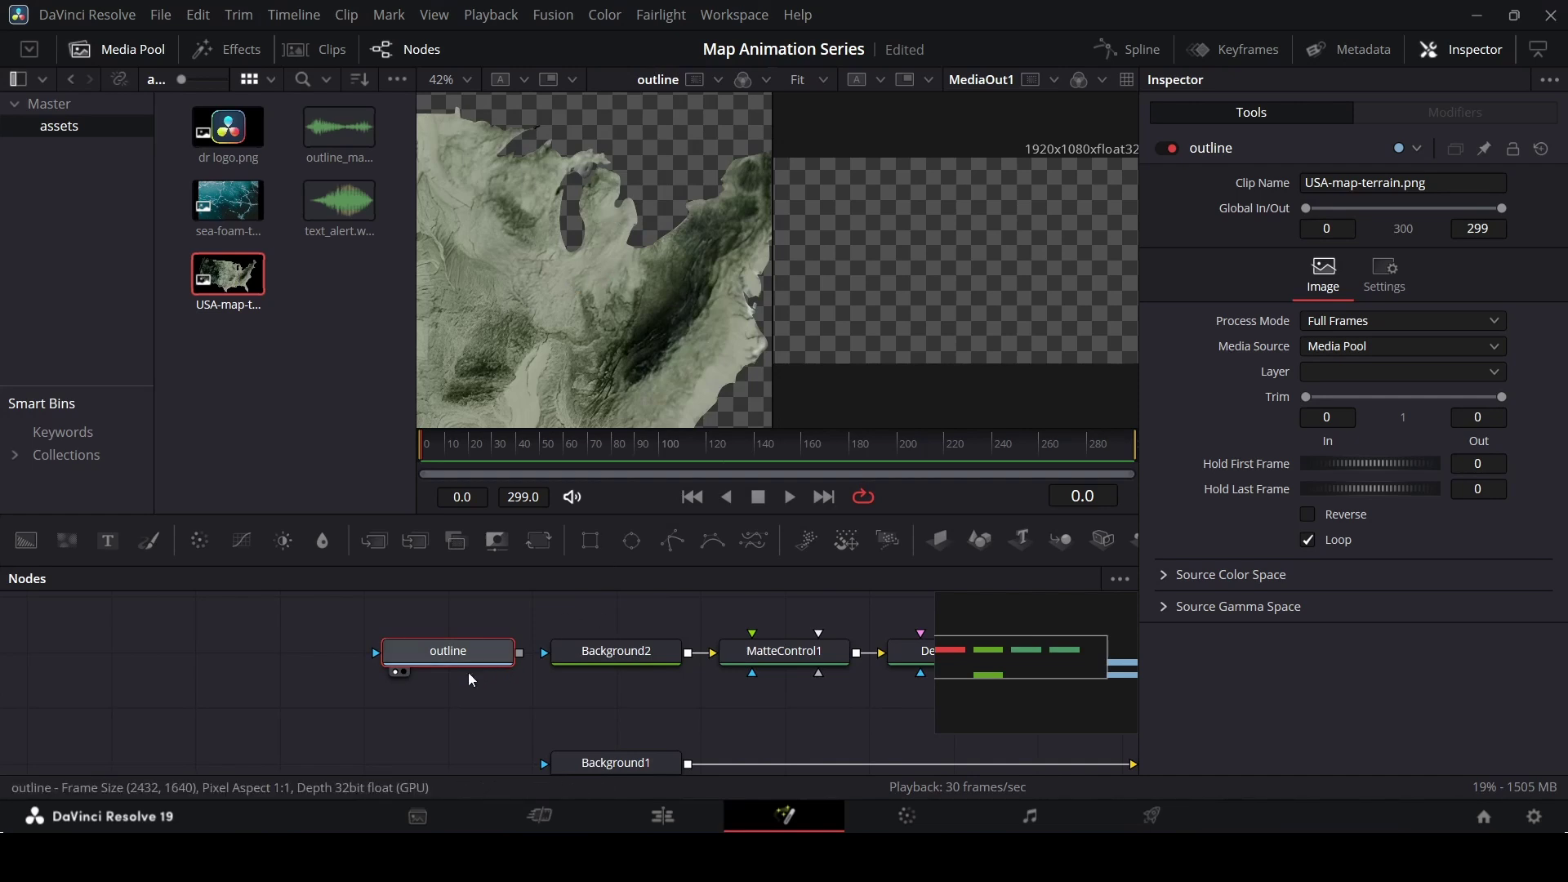
key("1")
left_click_drag(472, 665, 641, 720)
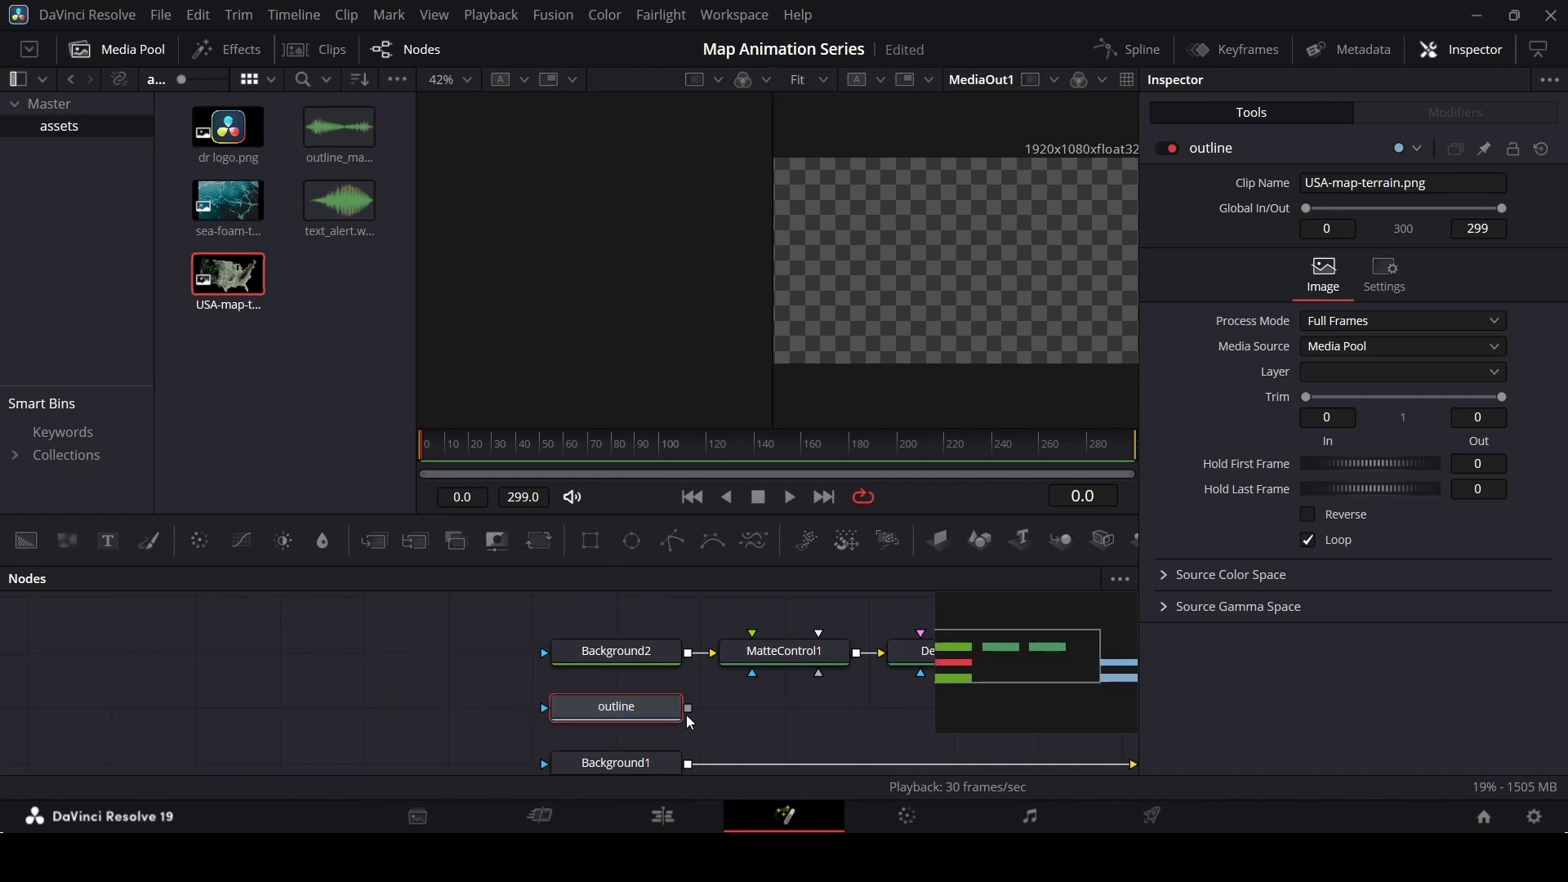
- Connect the outline node to MatteControl1's garbage matte input to cut the map shape out of the green background
left_click(785, 654)
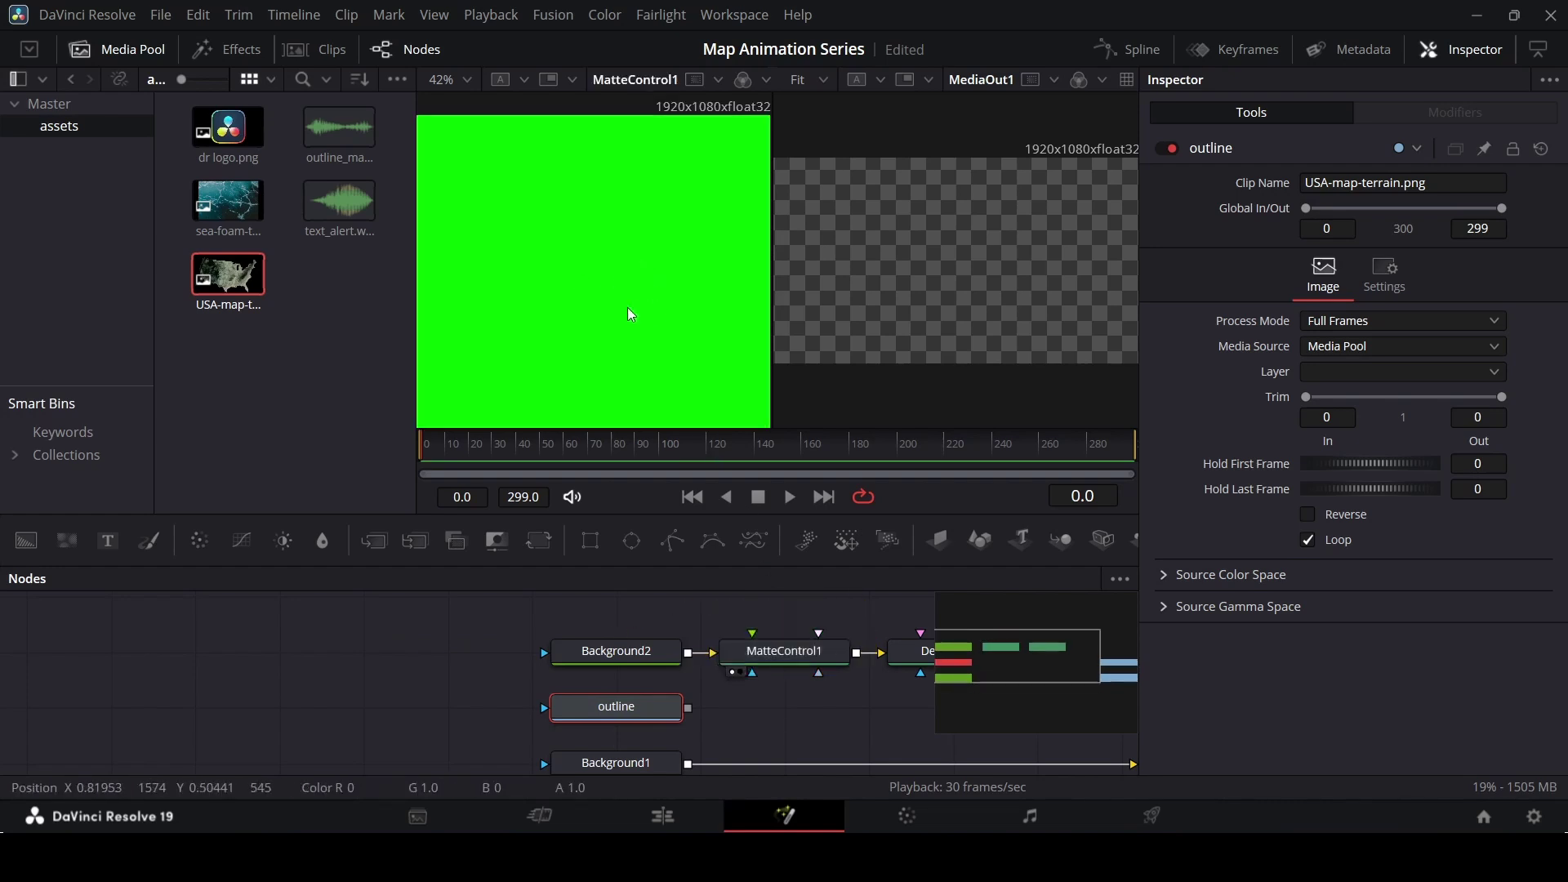
left_click_drag(1003, 675, 1064, 669)
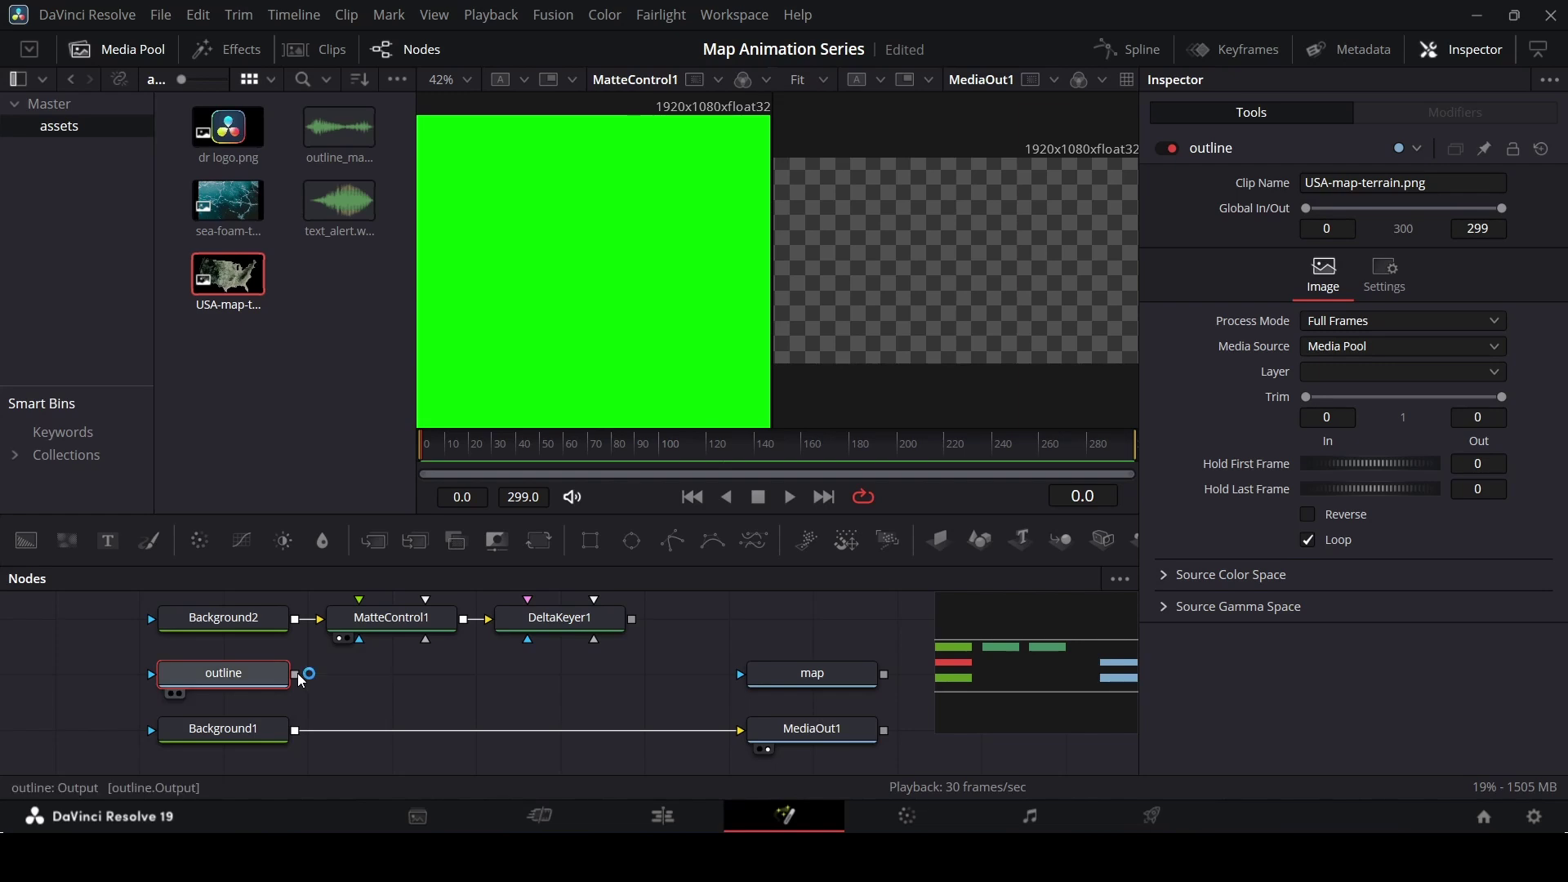
left_click_drag(297, 675, 426, 636)
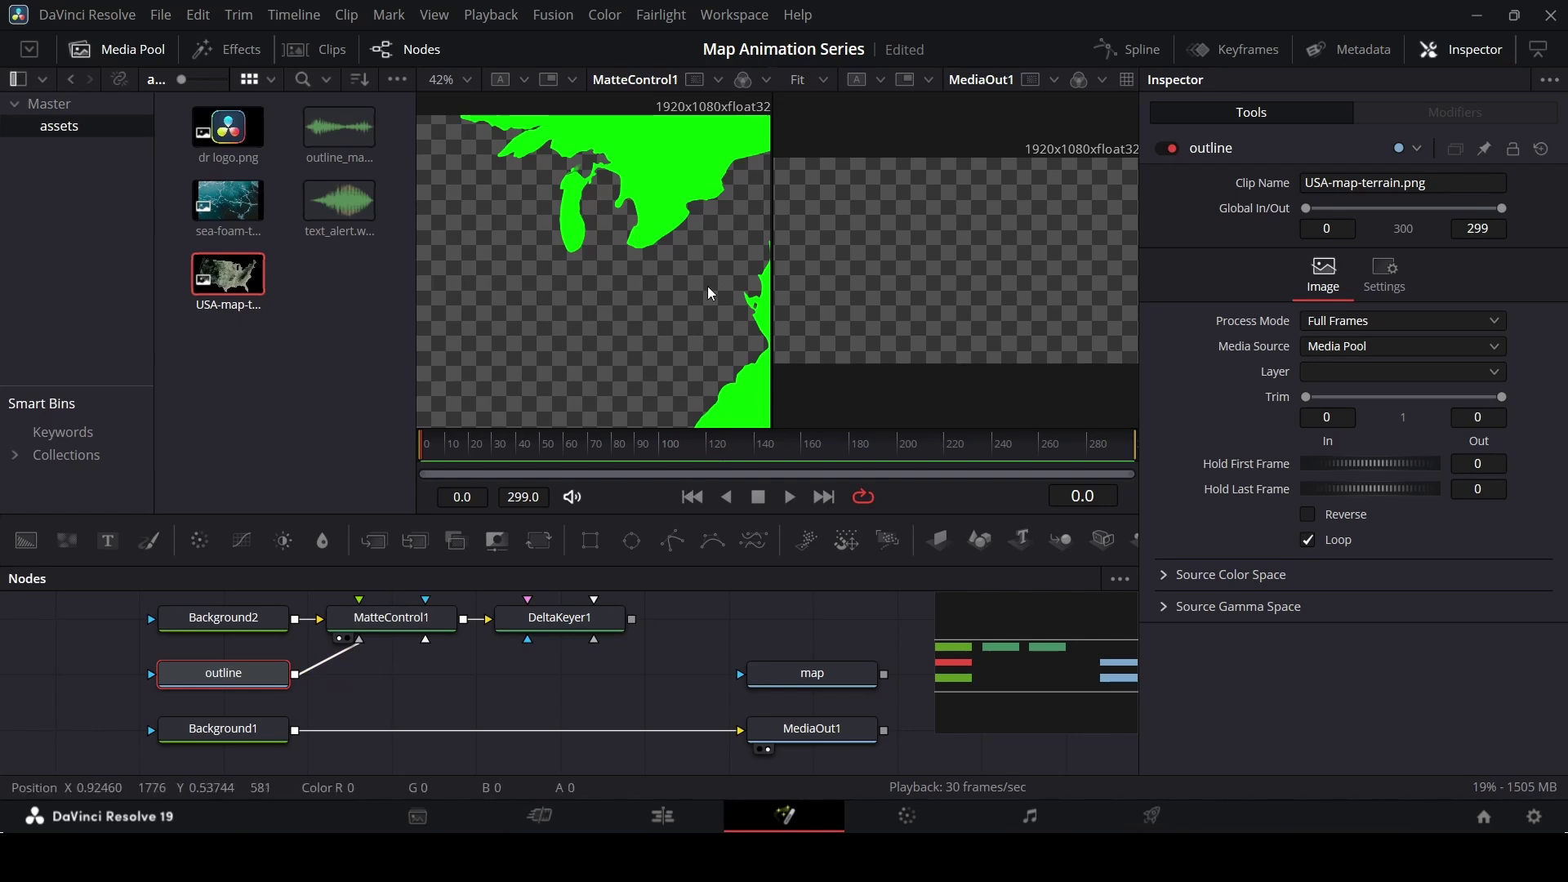
scroll(629, 278, "down", 3)
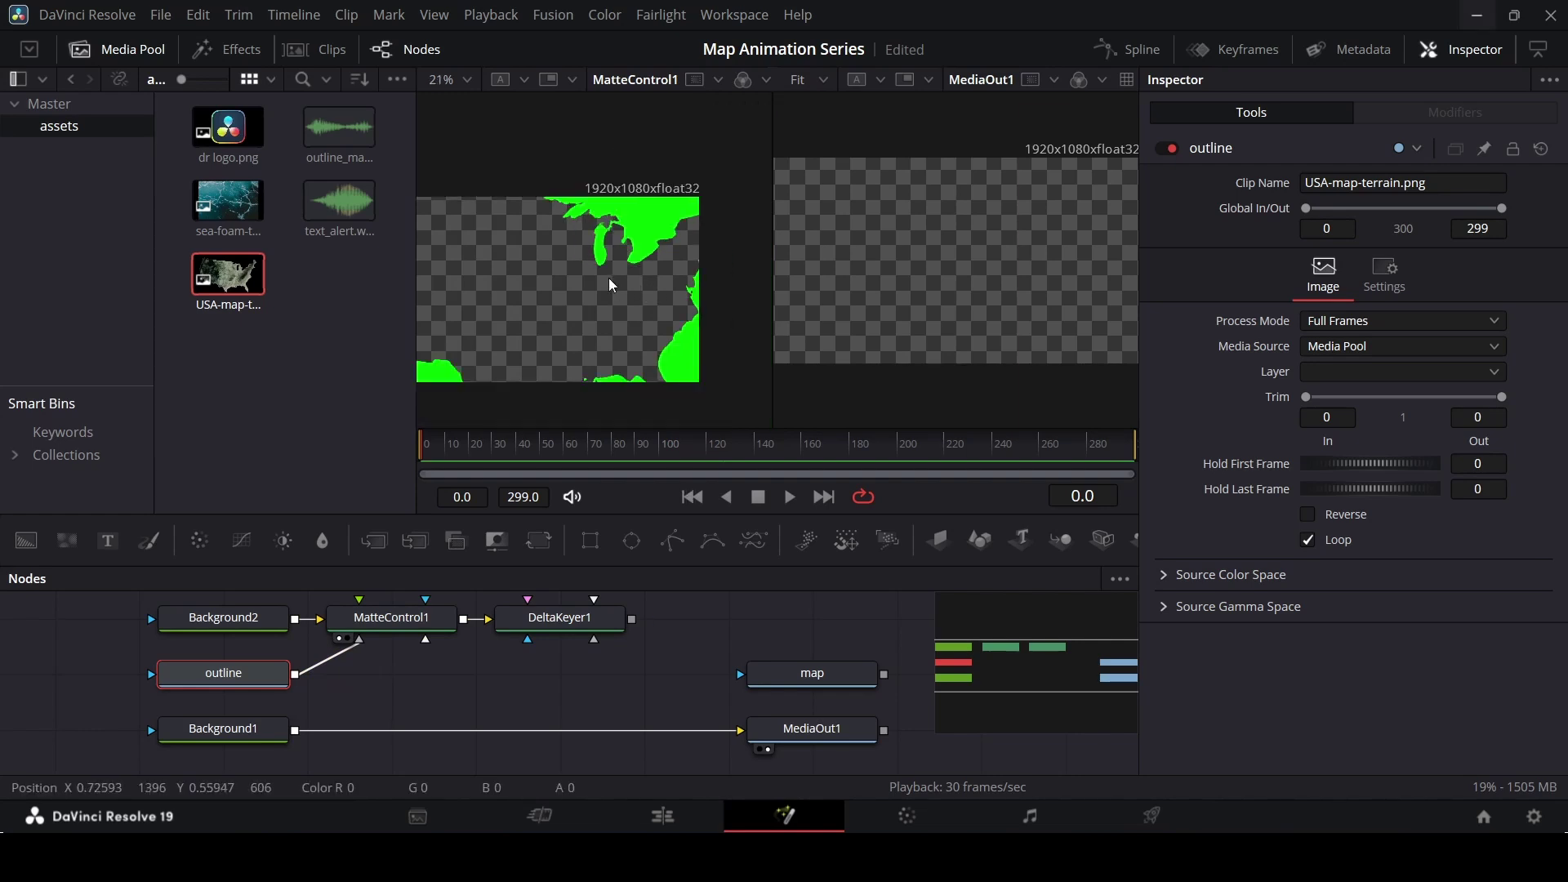
- Show DeltaKeyer1 in the first viewer and connect the outline node to its garbage matte input
left_click(559, 617)
left_click_drag(551, 641, 595, 327)
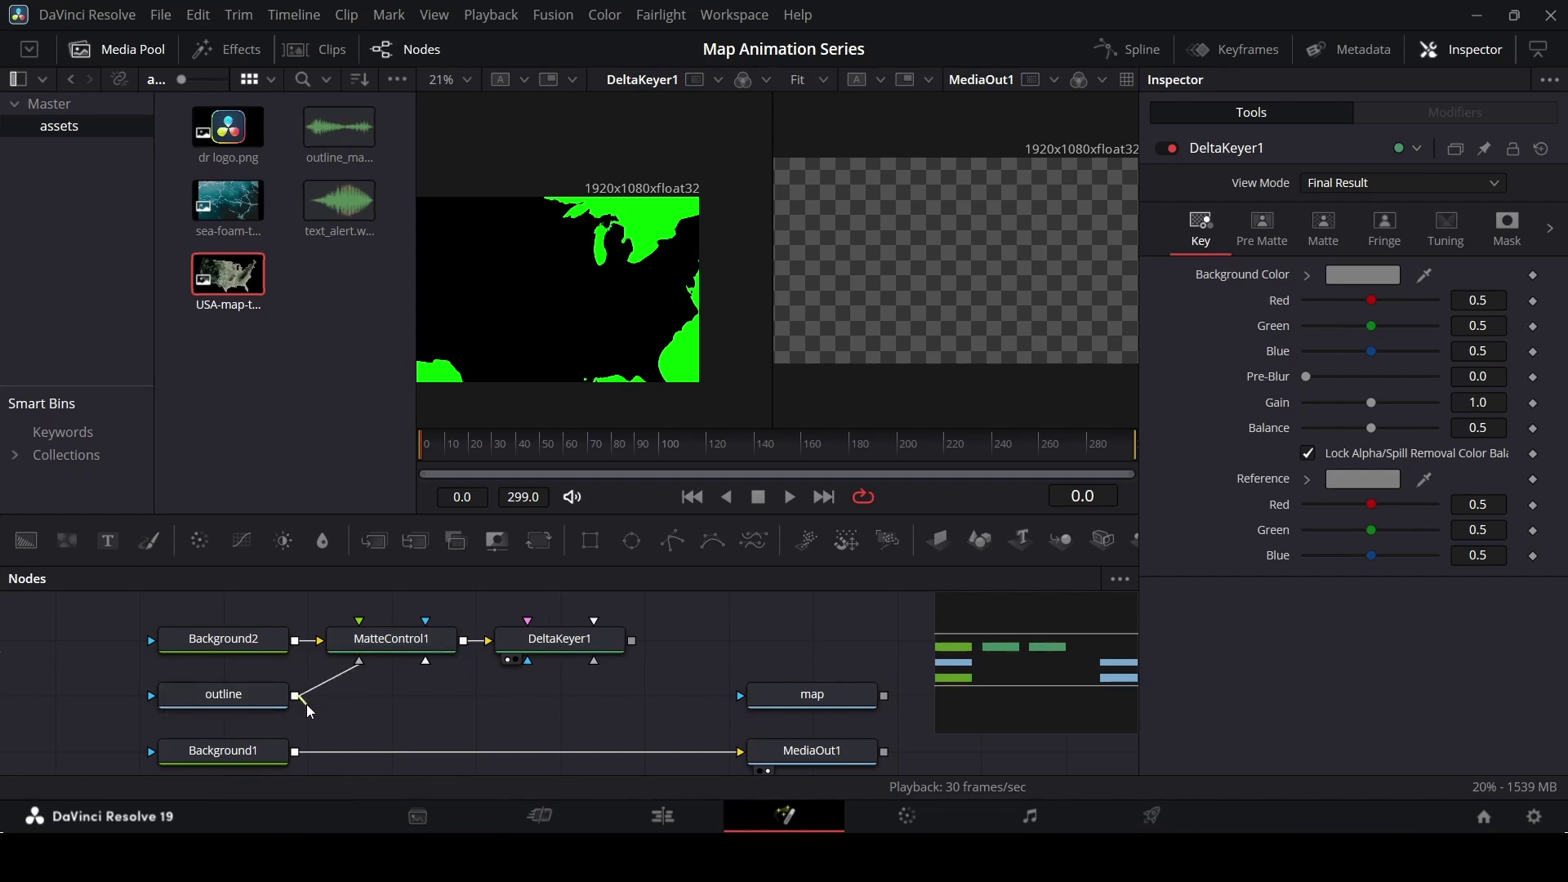
left_click_drag(443, 704, 596, 665)
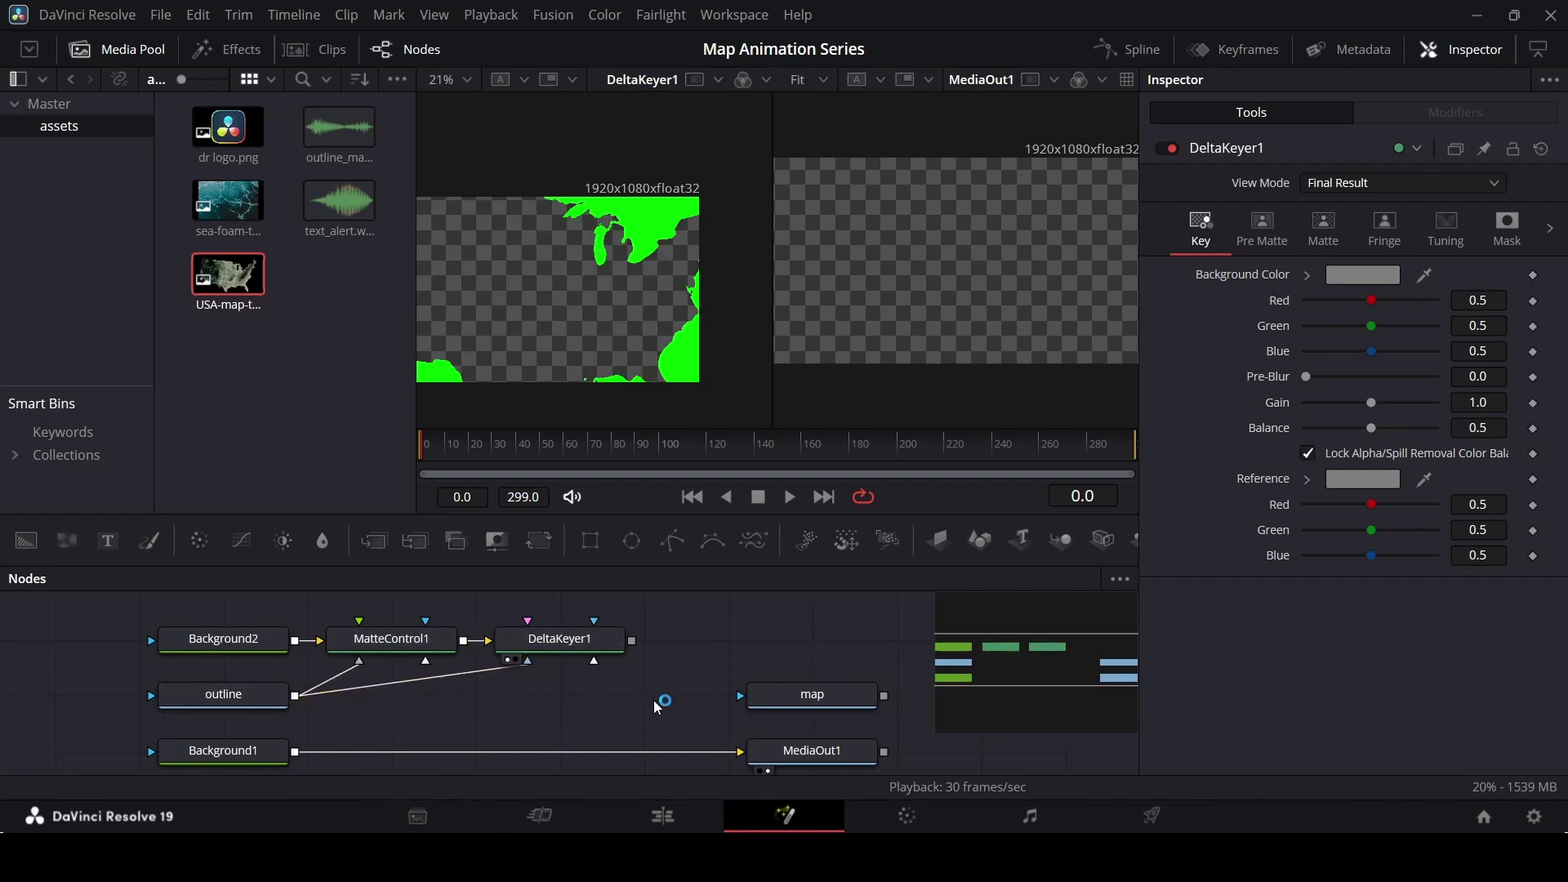
- Sample the green from the viewer as DeltaKeyer1's background color and merge the keyer's output over Background1
left_click(564, 656)
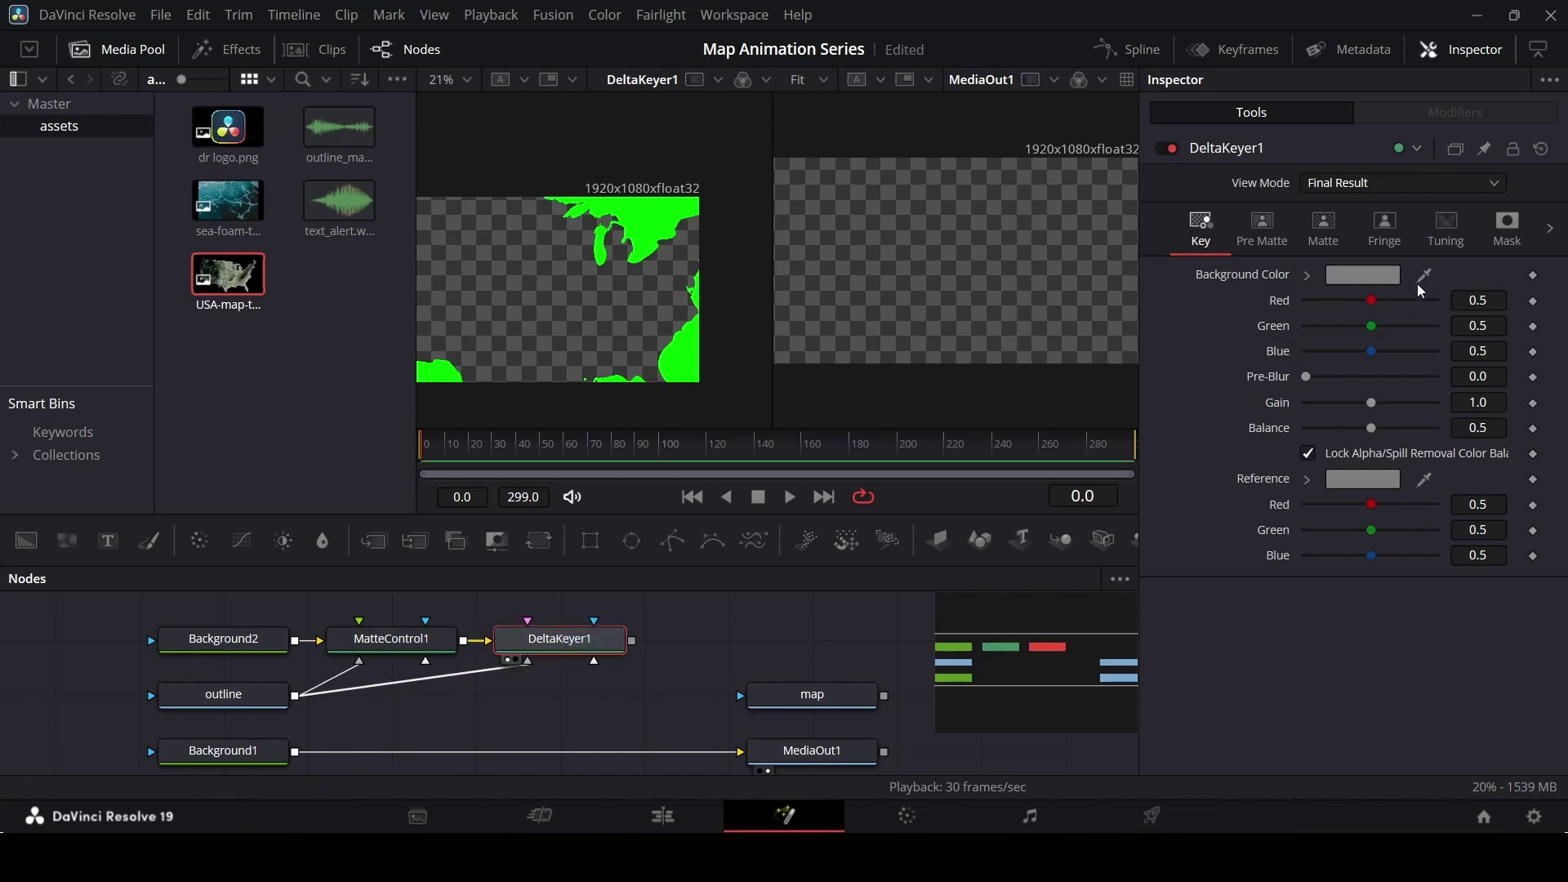
left_click_drag(1422, 282, 660, 224)
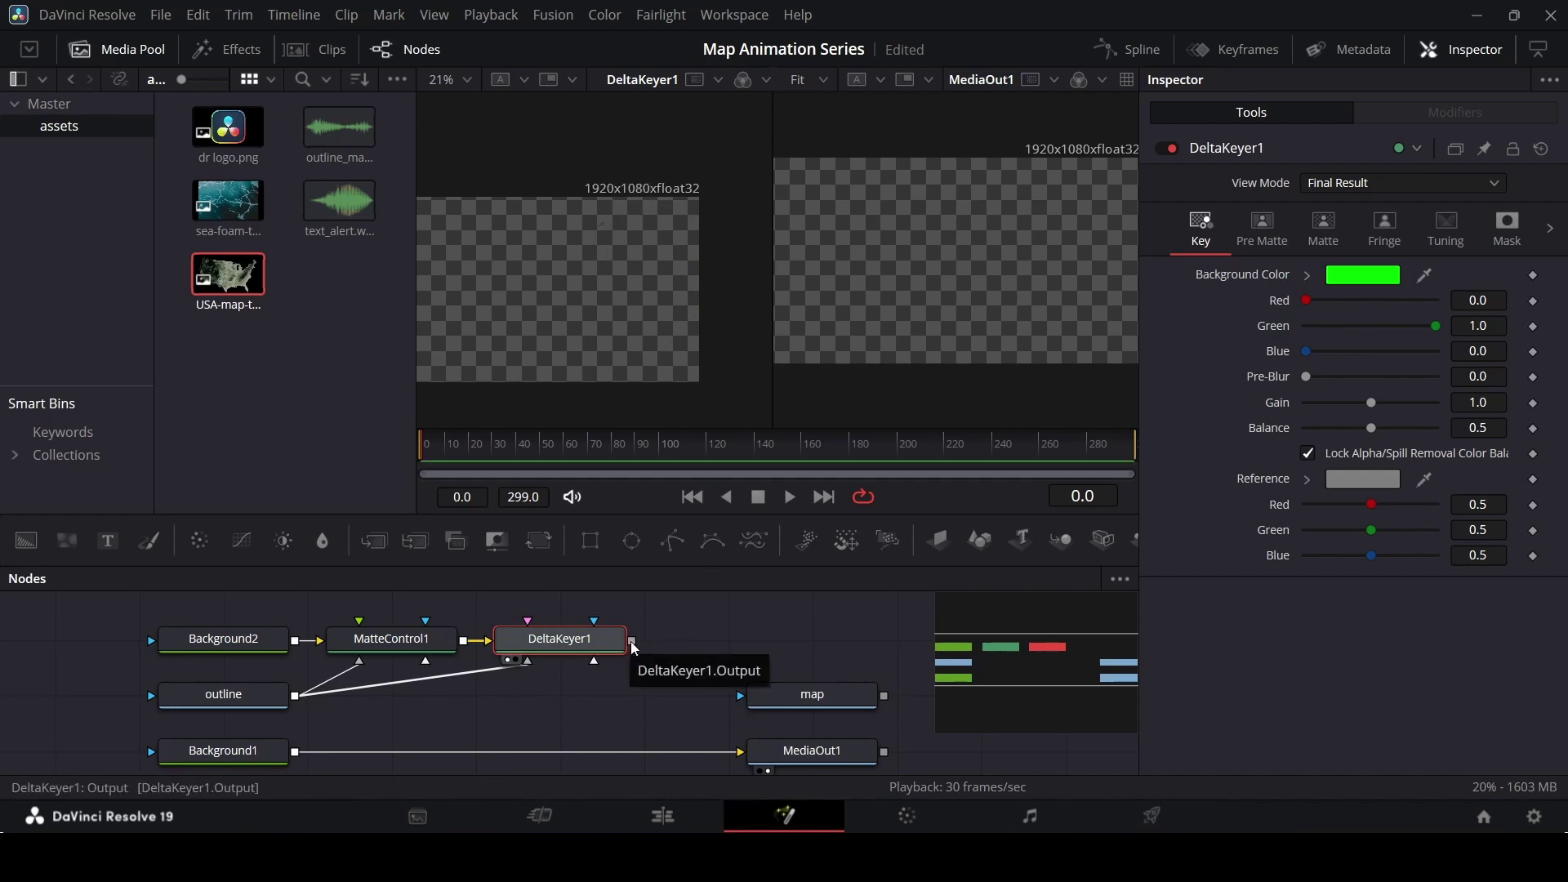
left_click_drag(633, 641, 296, 753)
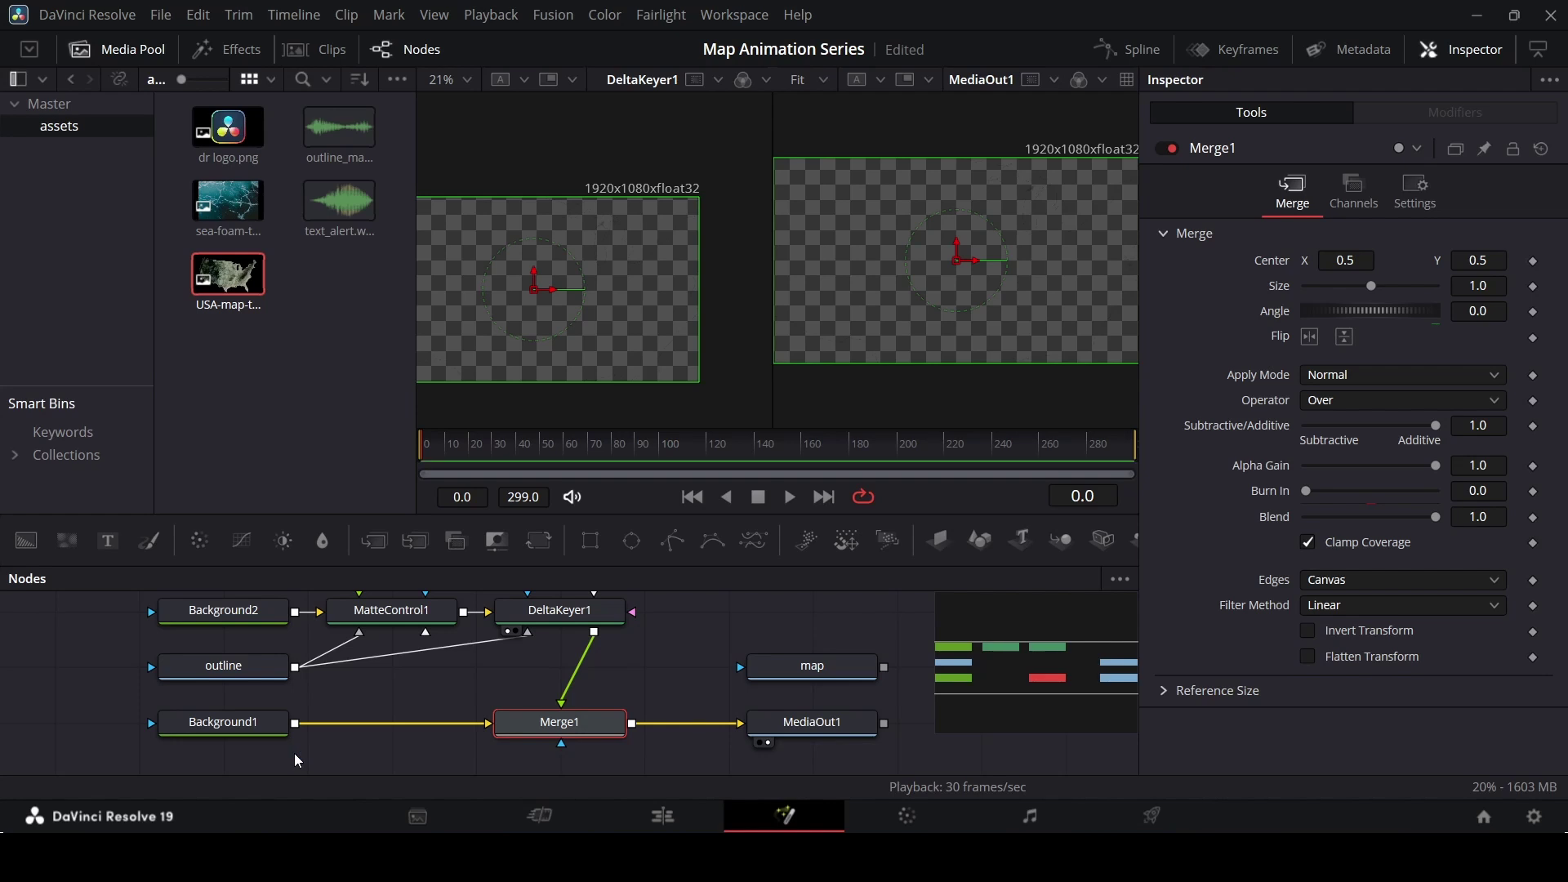
- In DeltaKeyer1's matte settings, set Erode/Dilate to about 0.0175 and the replace mode to Hard Color
scroll(294, 753, "up", 1)
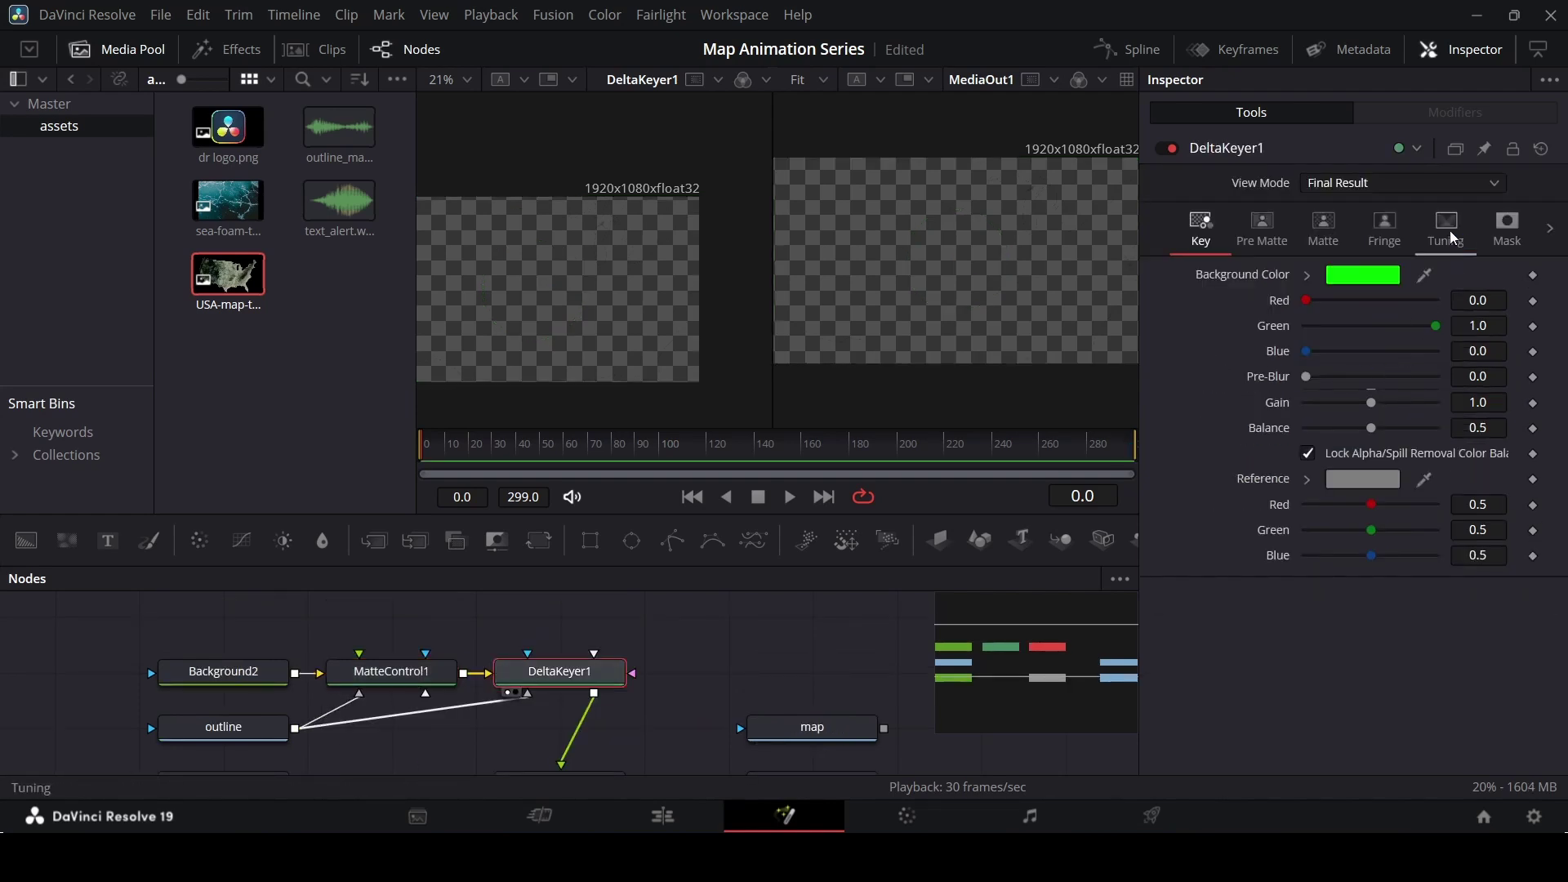
left_click(1347, 227)
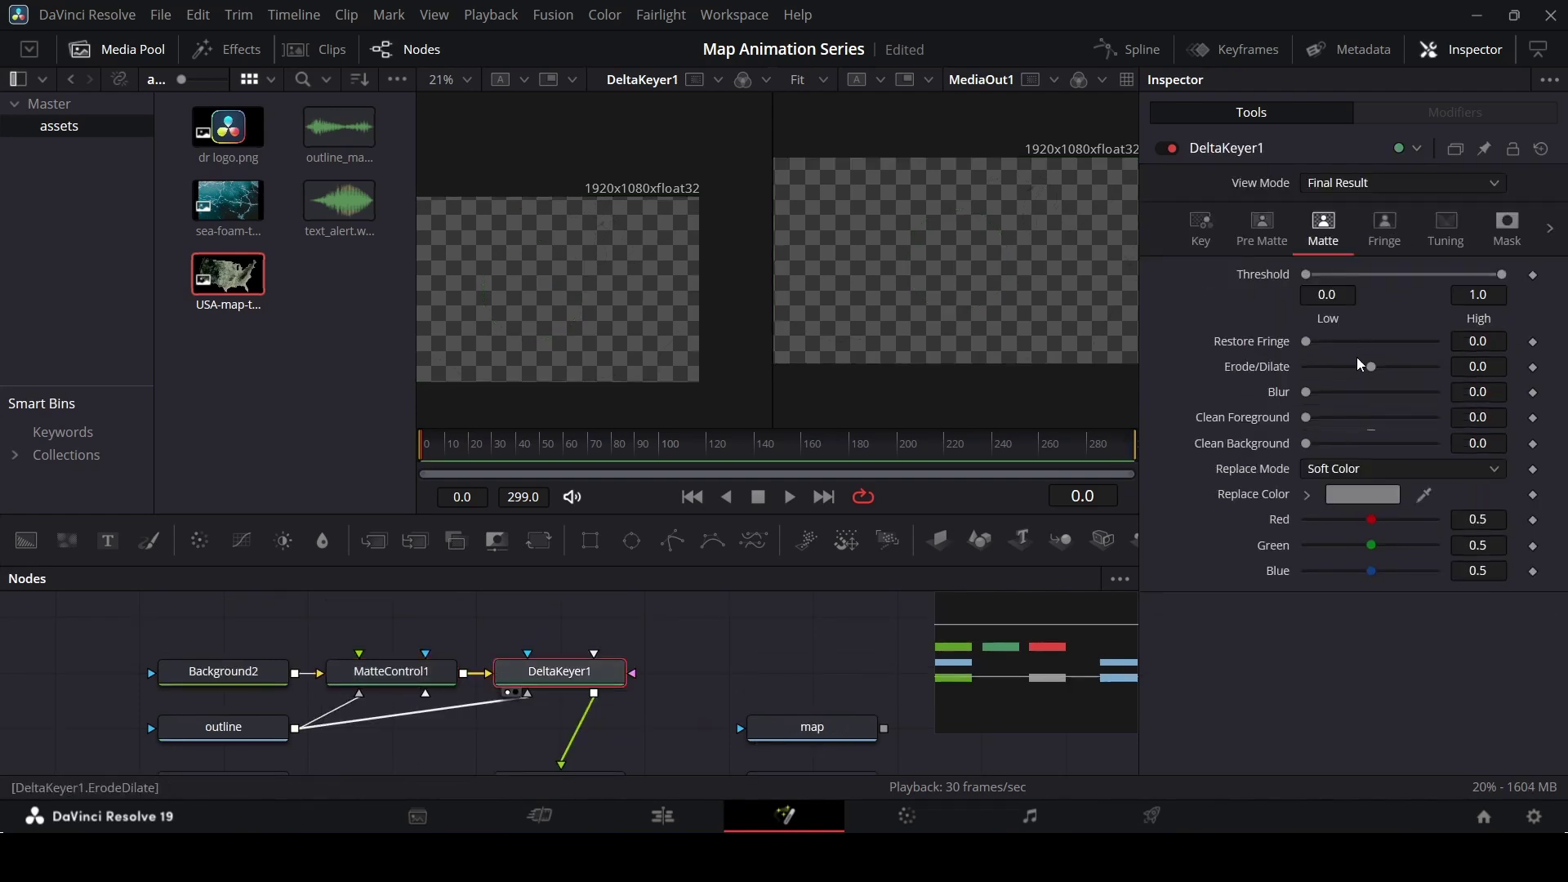
left_click_drag(1373, 367, 1431, 370)
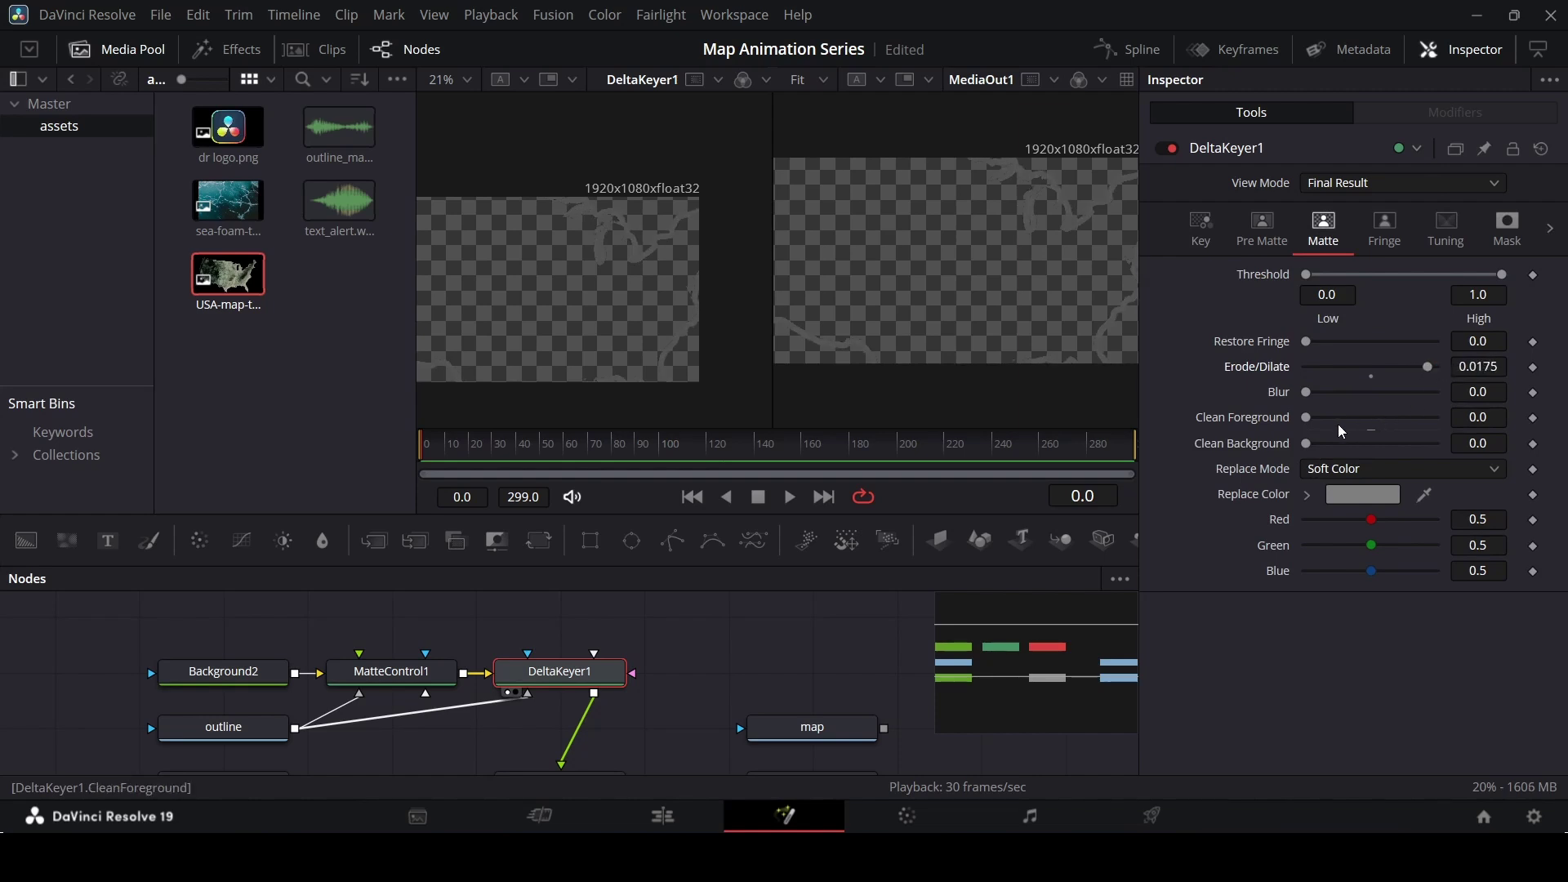
left_click(1336, 468)
left_click(1345, 534)
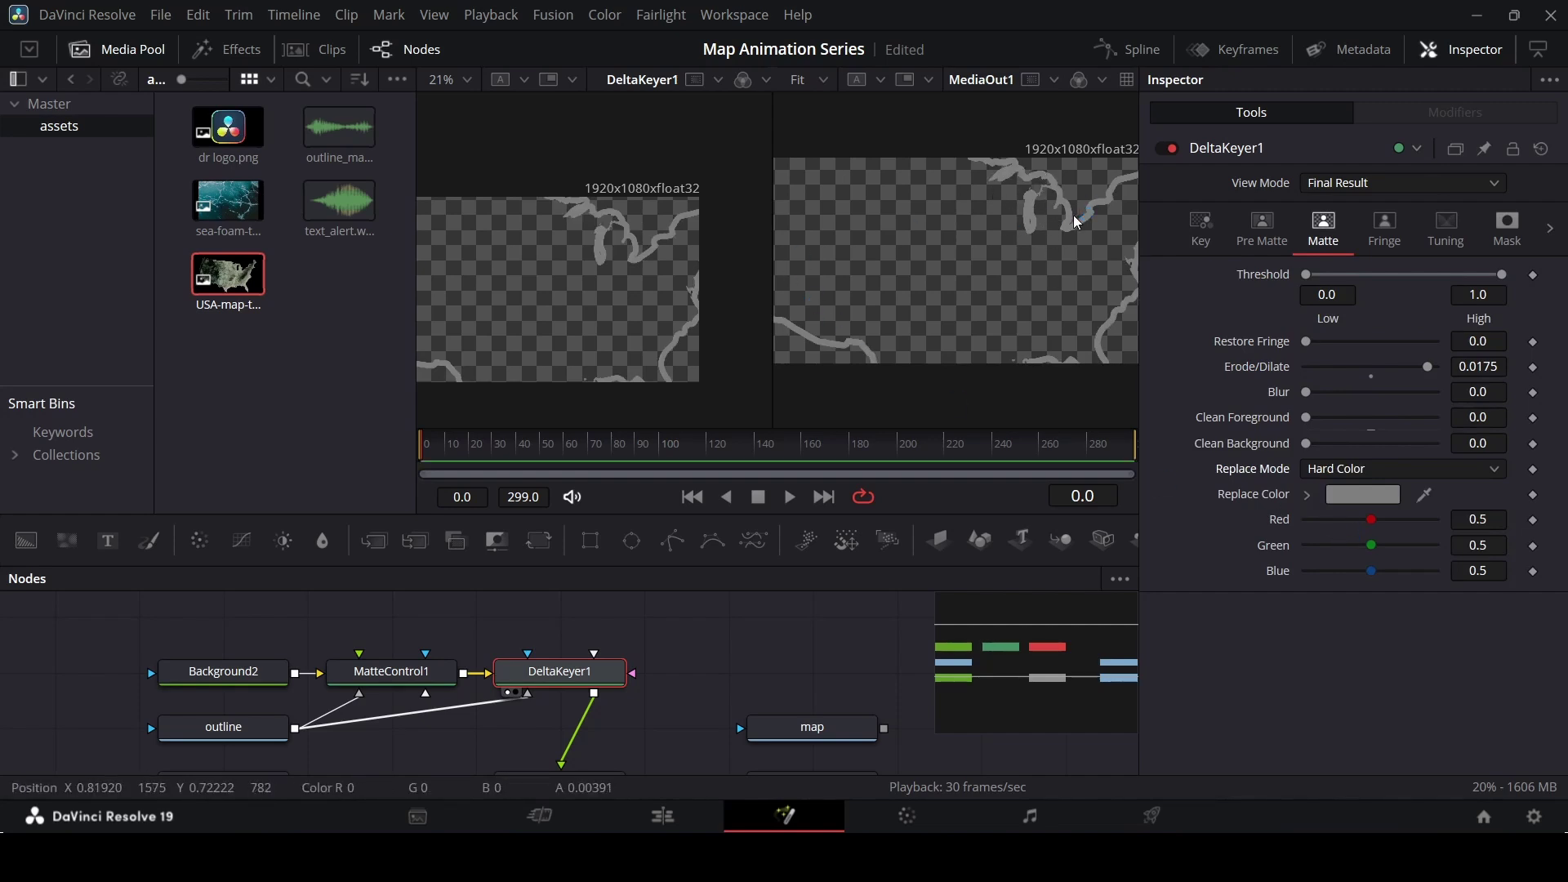
- Set DeltaKeyer1's replace color to white to color the outline
left_click(1309, 495)
mouse_move(1331, 547)
left_mouse_down()
mouse_move(1310, 527)
mouse_move(1241, 535)
mouse_move(1242, 480)
left_mouse_up()
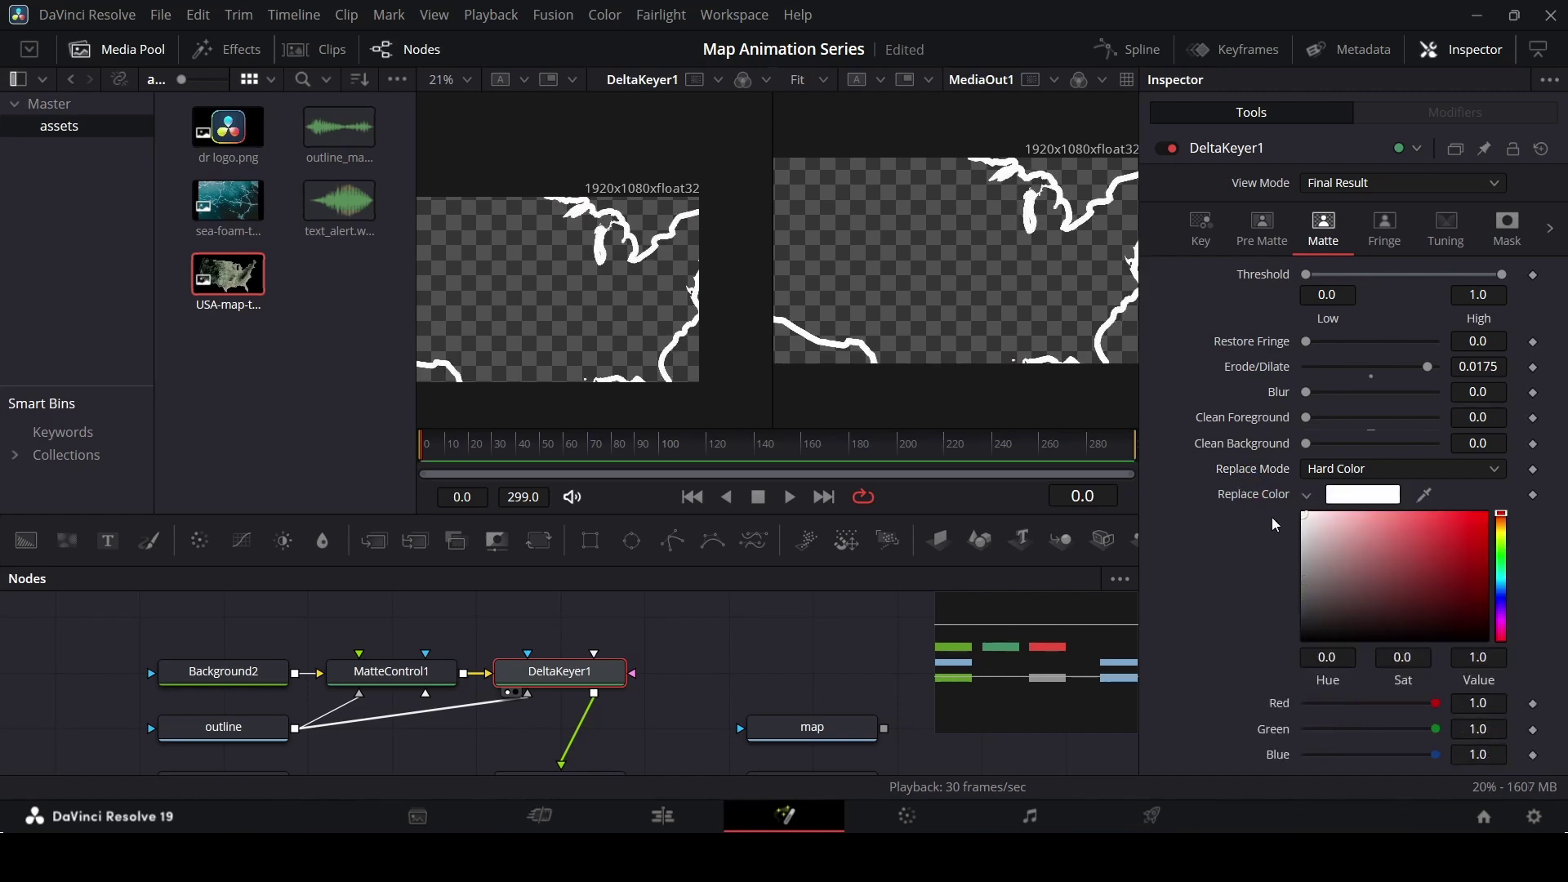
left_click(1307, 497)
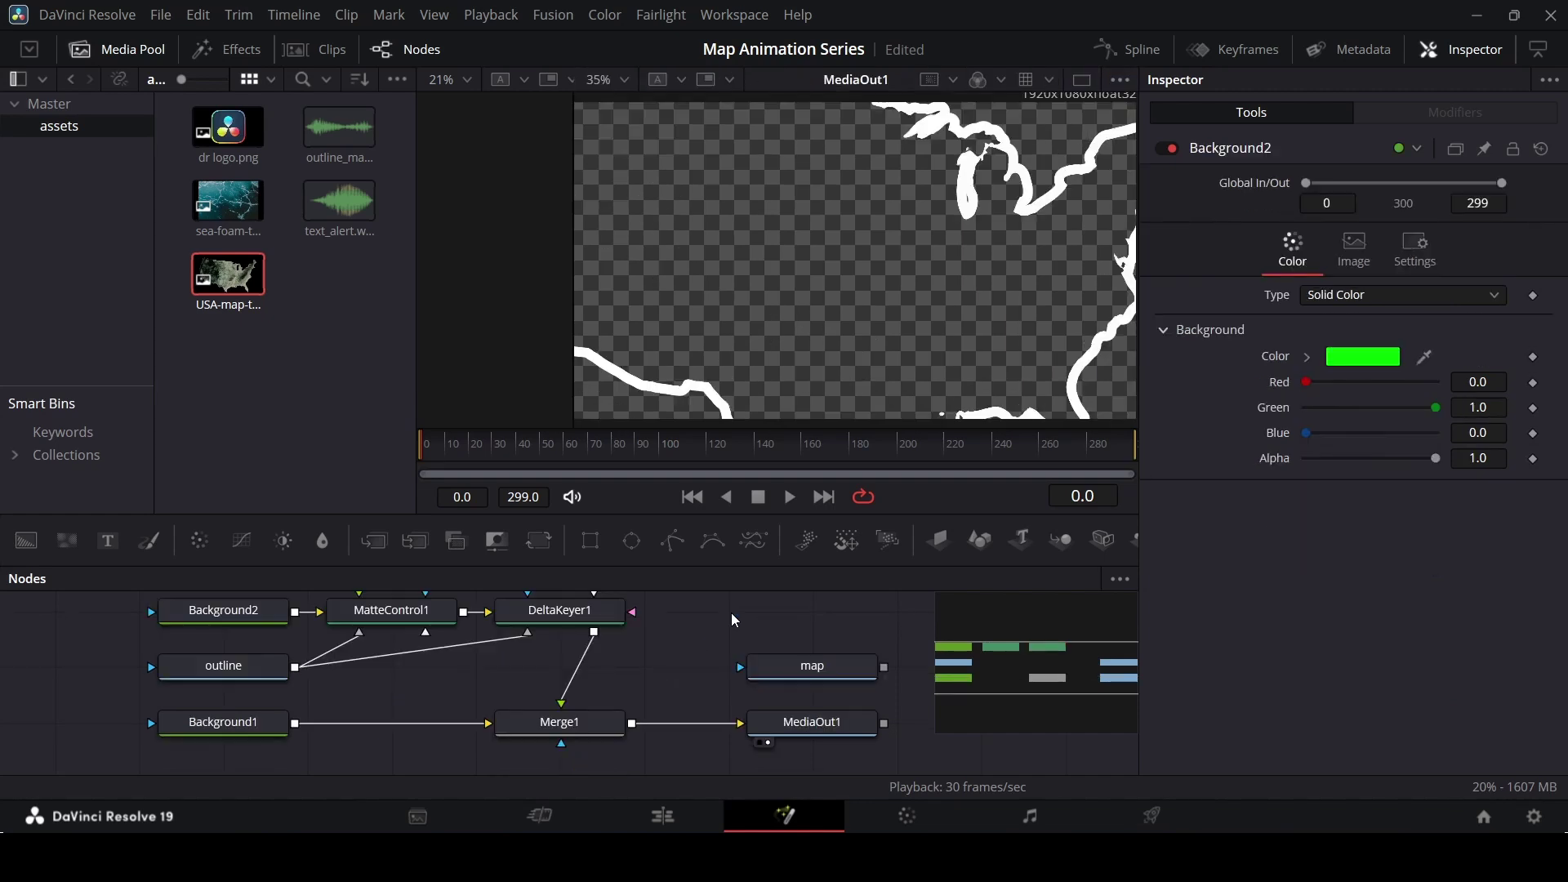
- Merge the map node over the outline ahead of MediaOut1 and set that merge's size to 0.3
left_click_drag(884, 667, 788, 724)
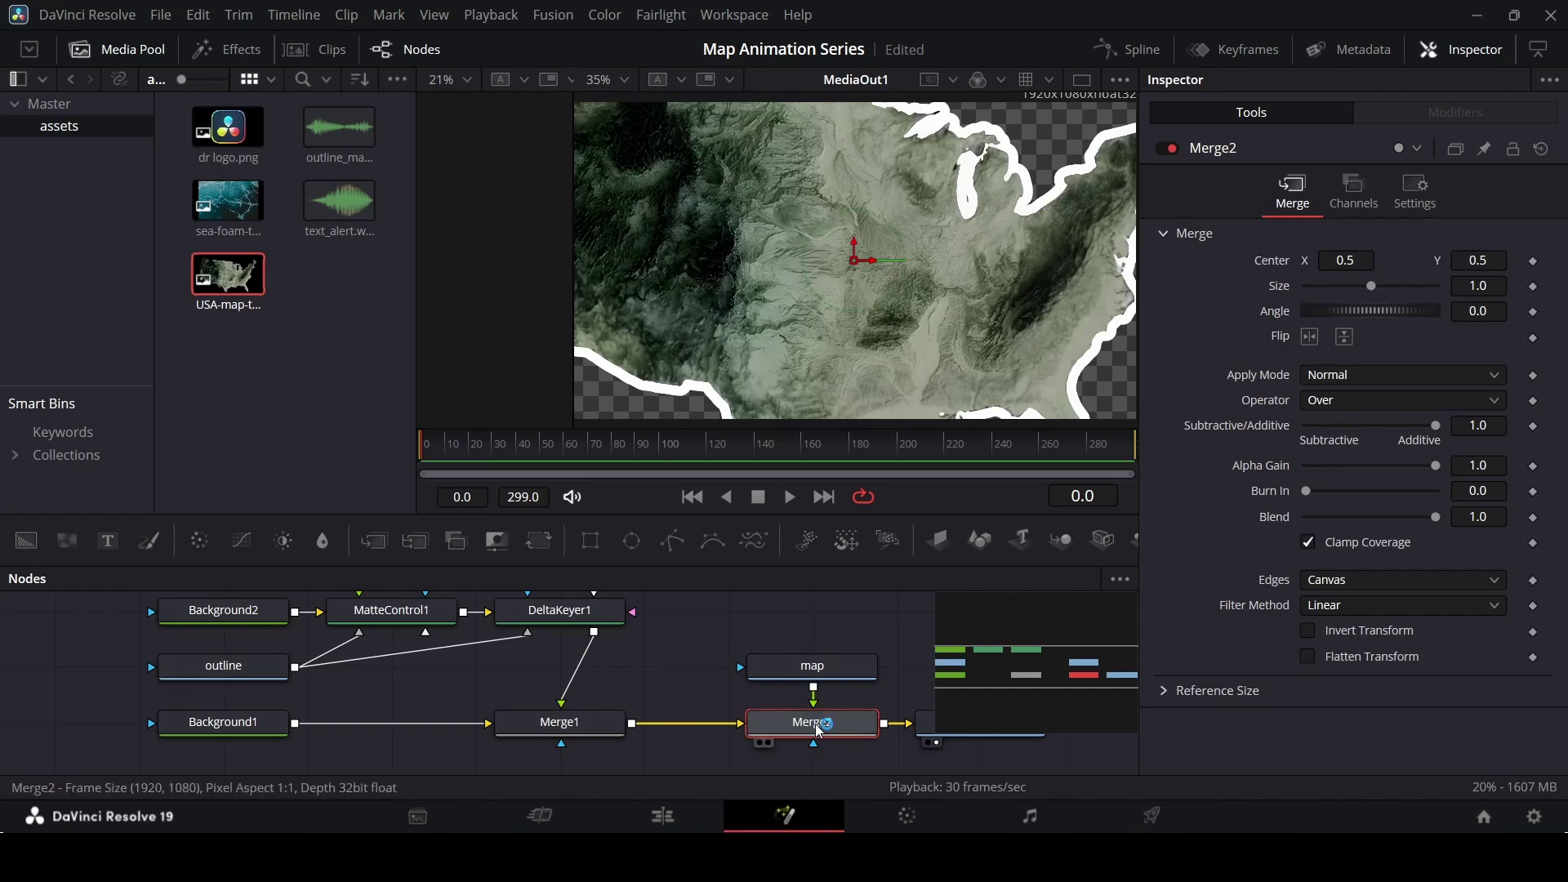
scroll(836, 324, "down", 1)
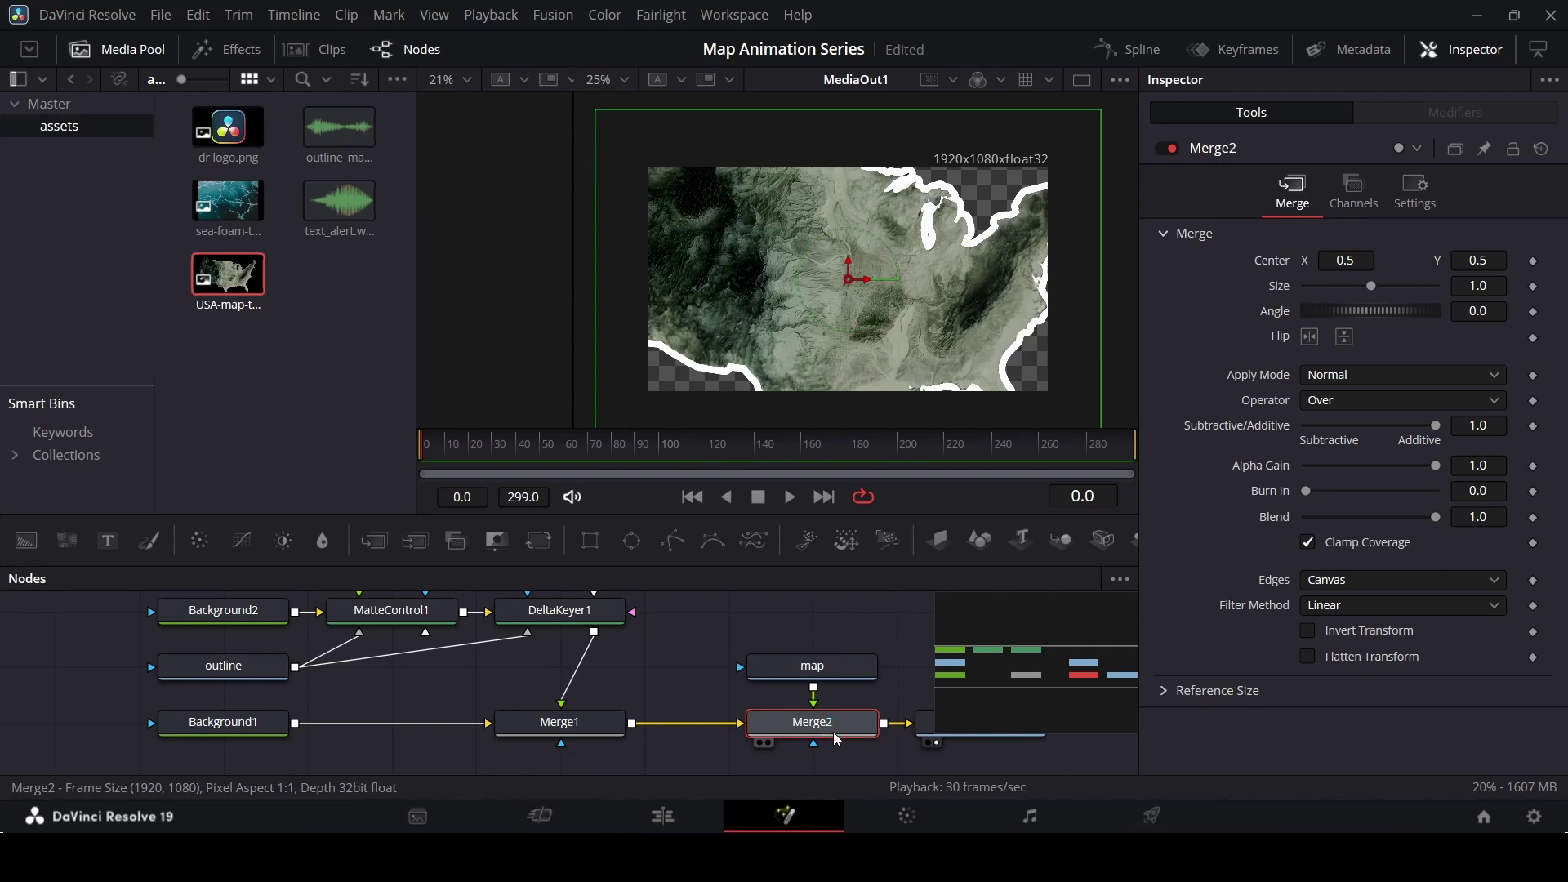
left_click(1473, 286)
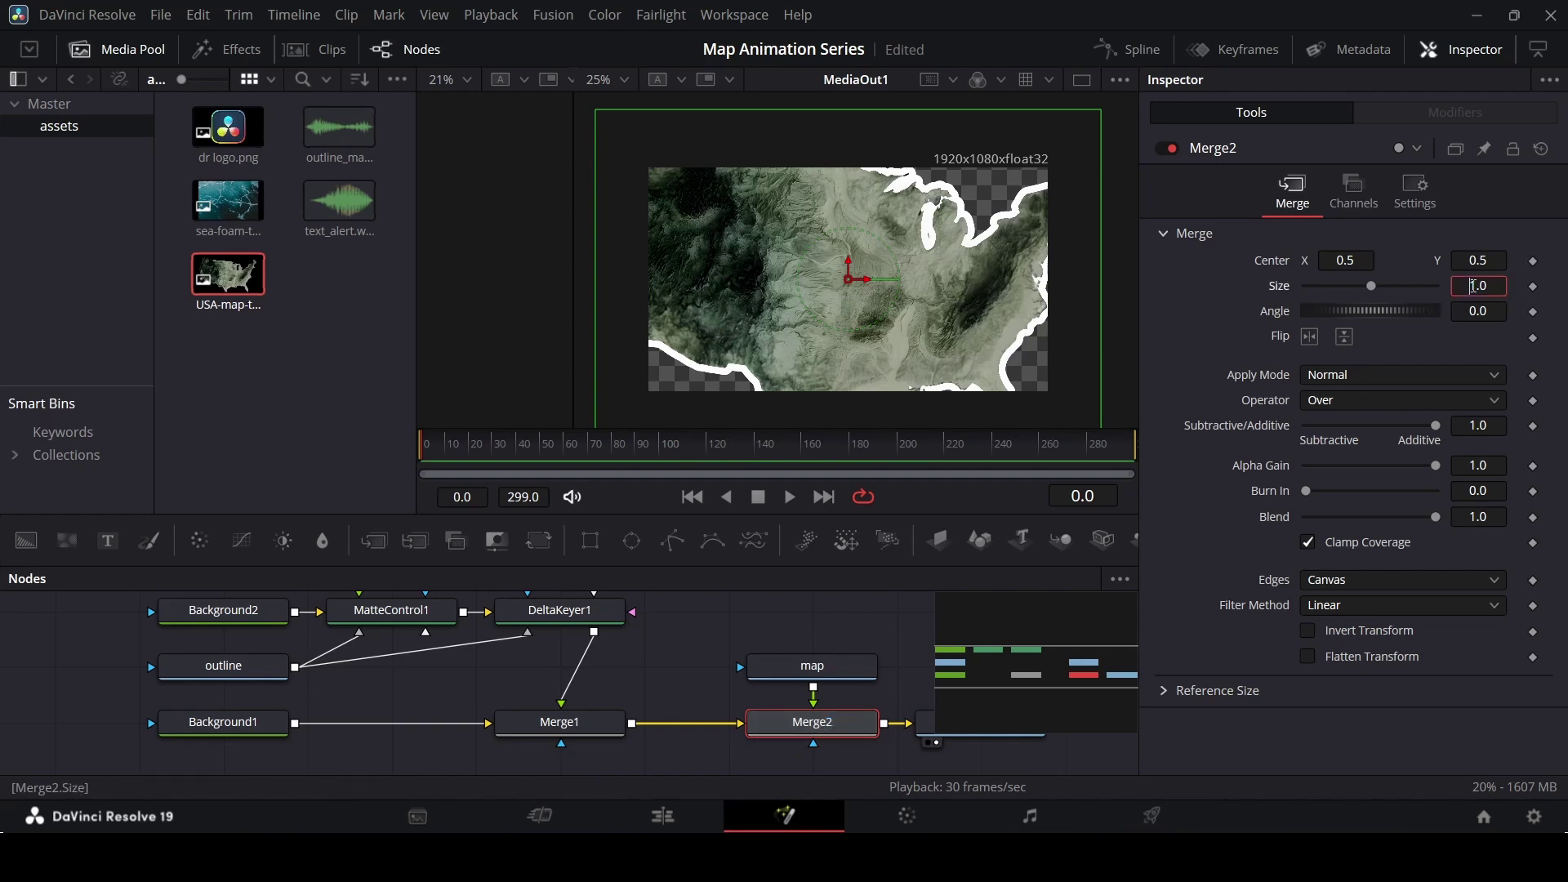
type("0.3")
key("Tab")
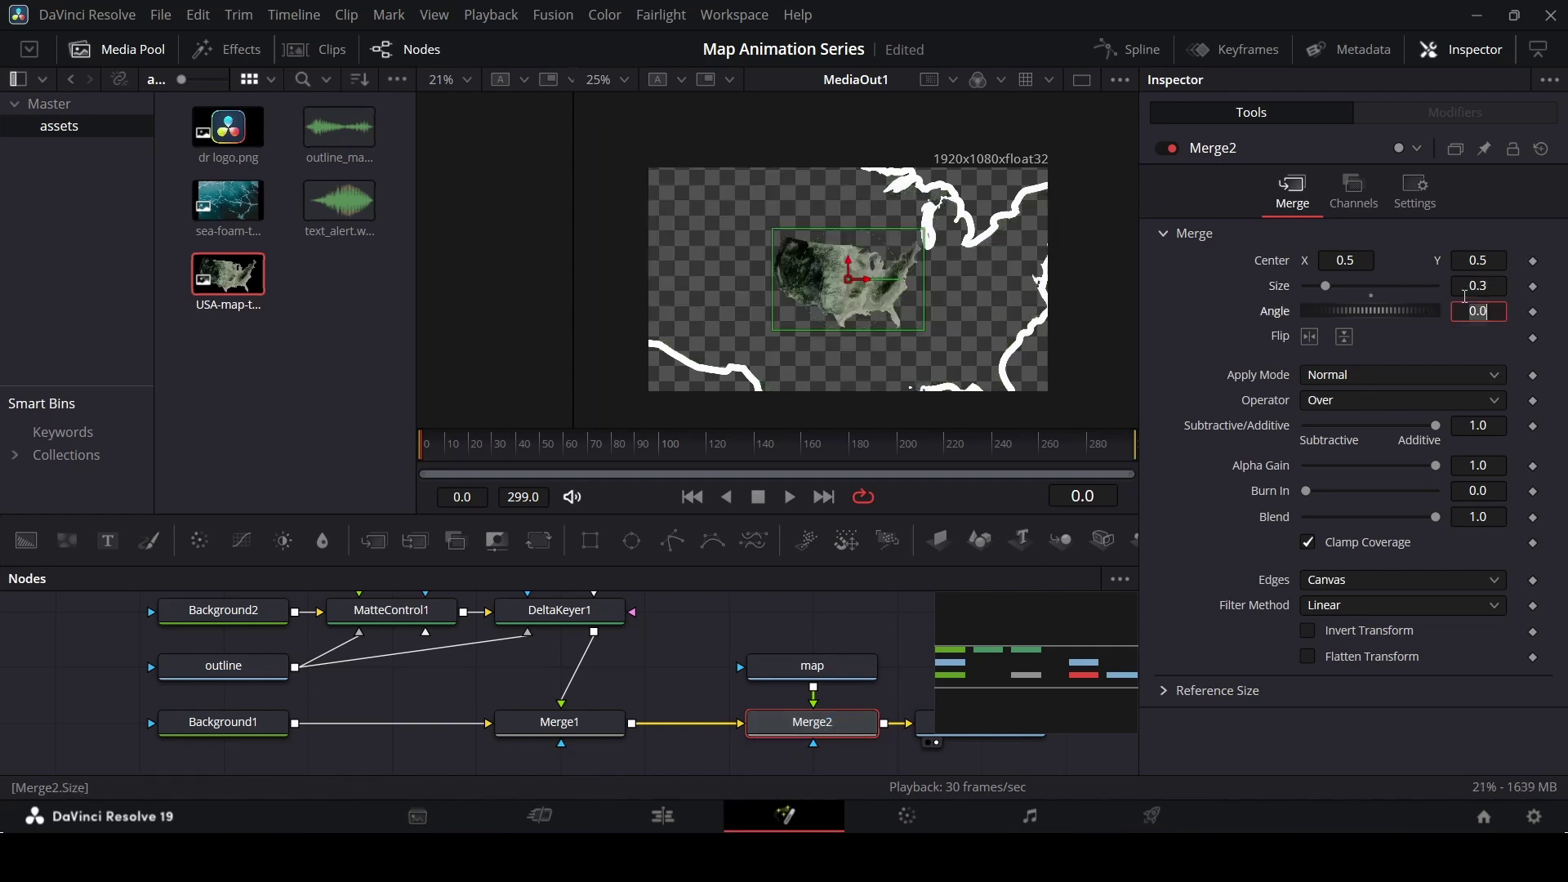
- Set the size of Merge1, which carries the outline, to 0.3
left_click(600, 725)
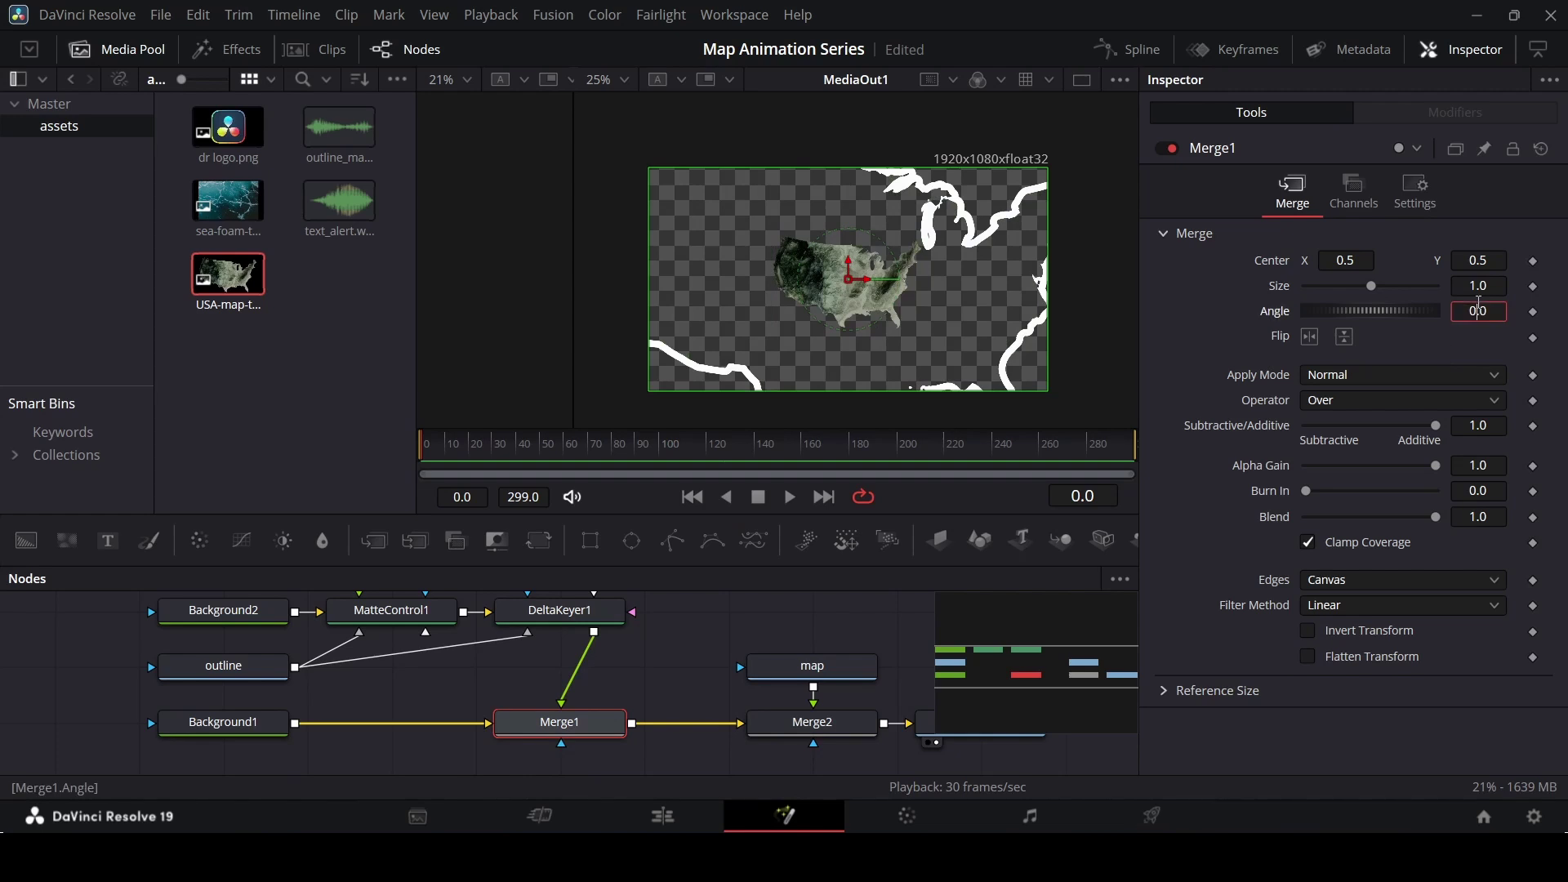
left_click(1496, 285)
type("0.3")
key("Tab")
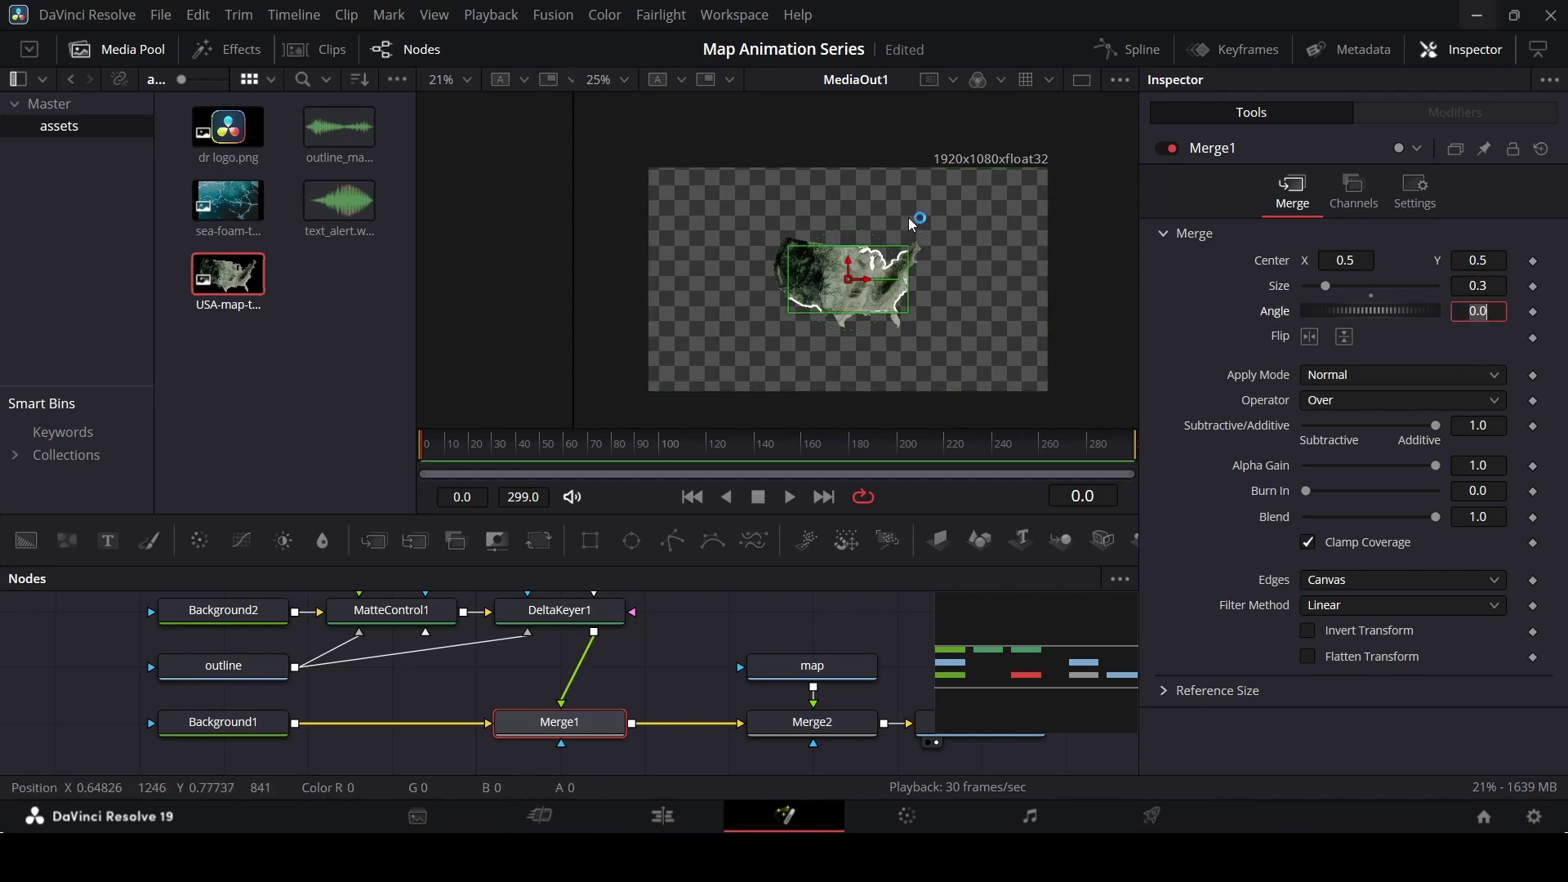
- Inspect the outline's cropped edges around the map and turn off Auto Resolution for Background2
scroll(849, 278, "up", 5)
scroll(847, 276, "up", 3)
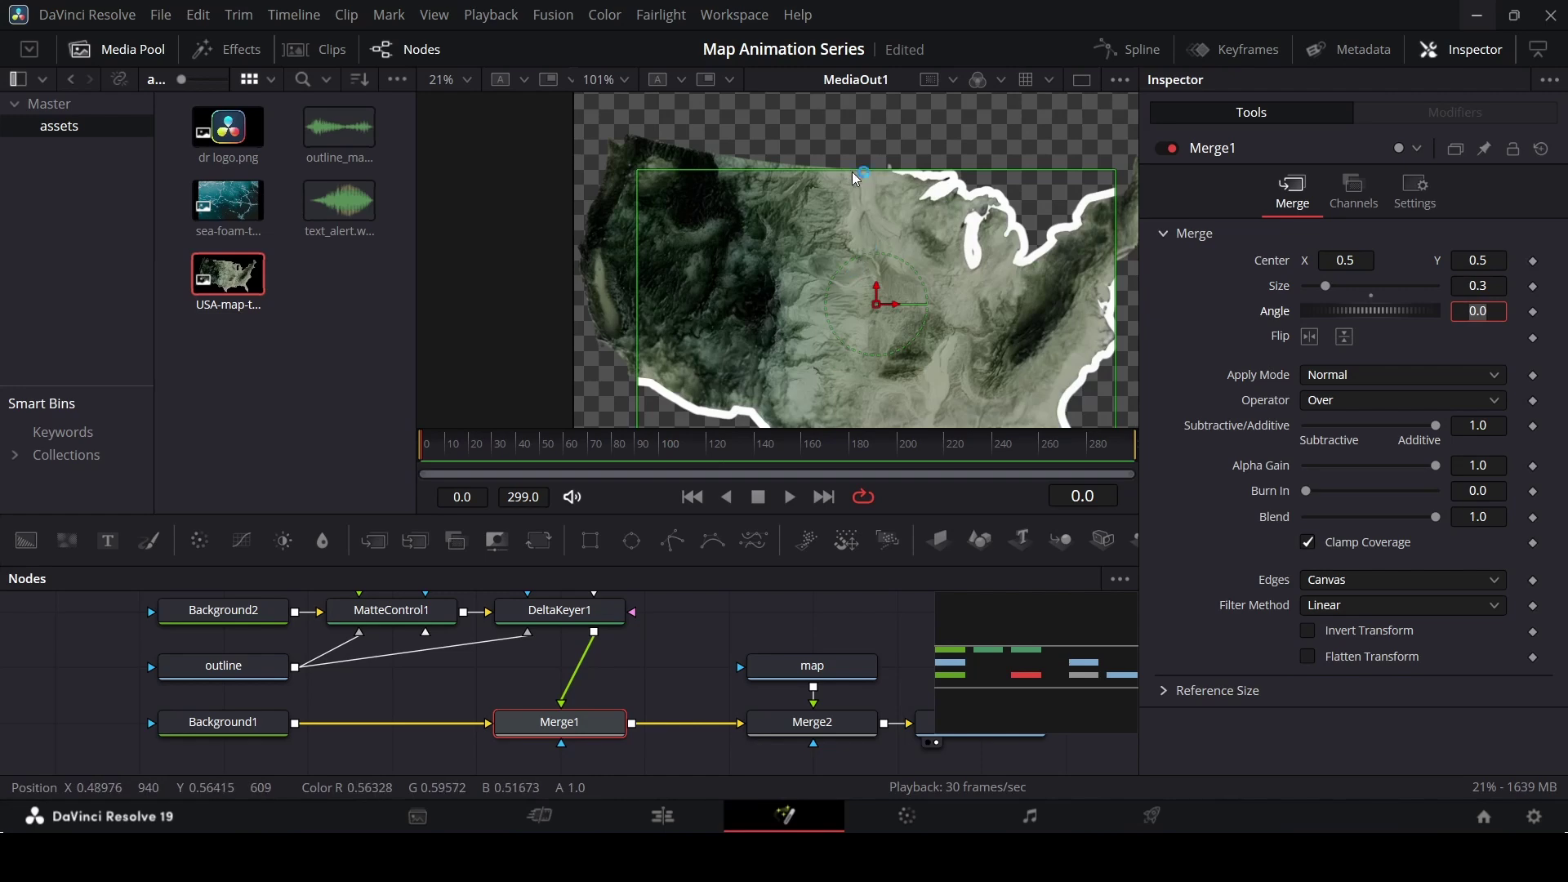
scroll(955, 206, "up", 4)
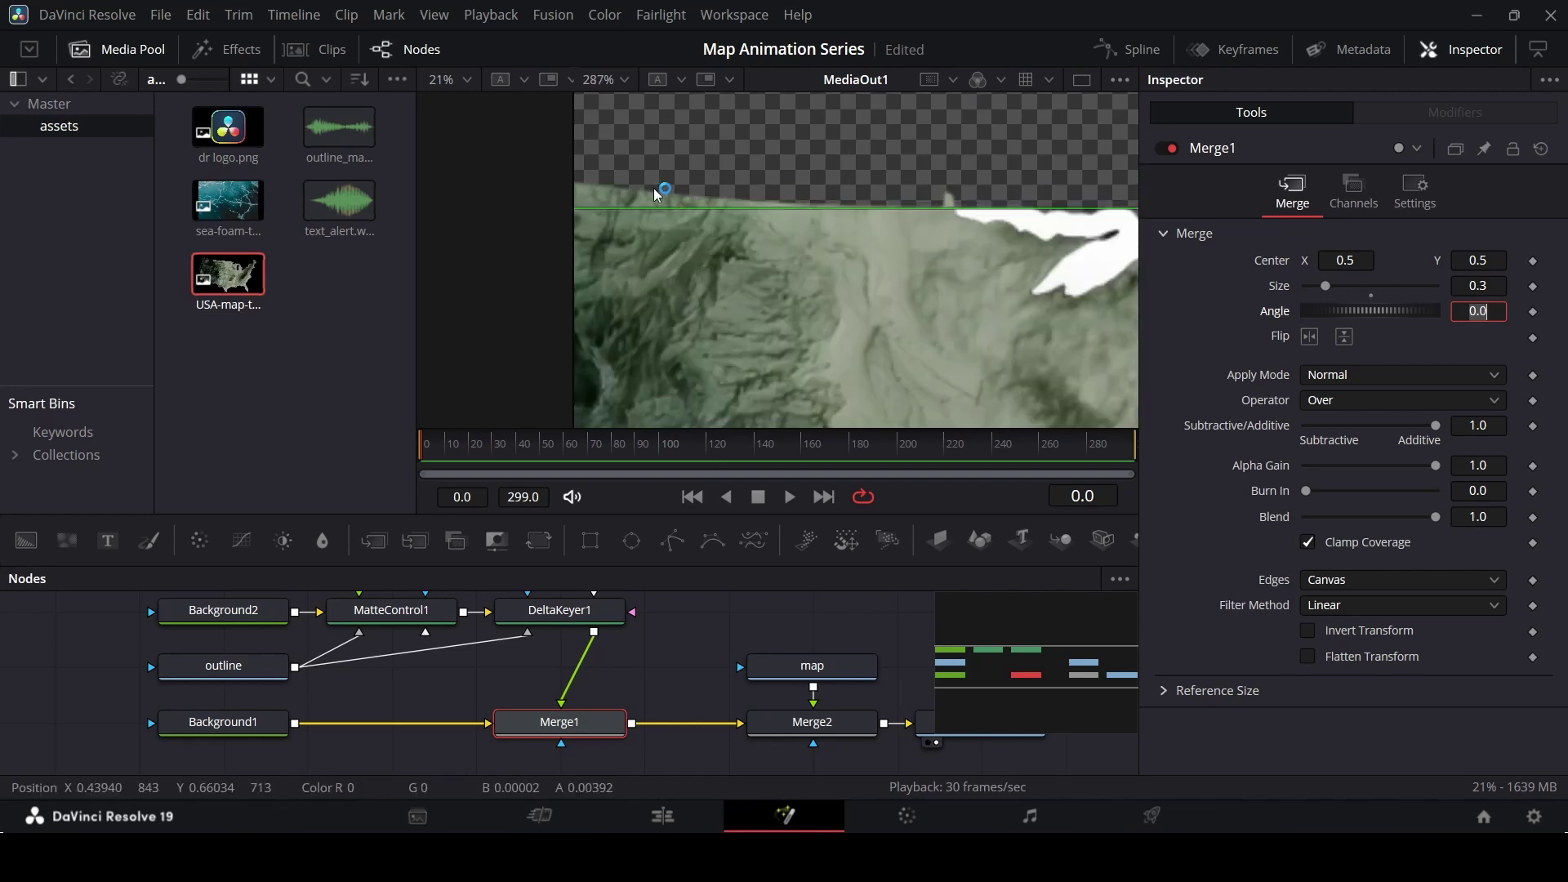
scroll(925, 248, "down", 7)
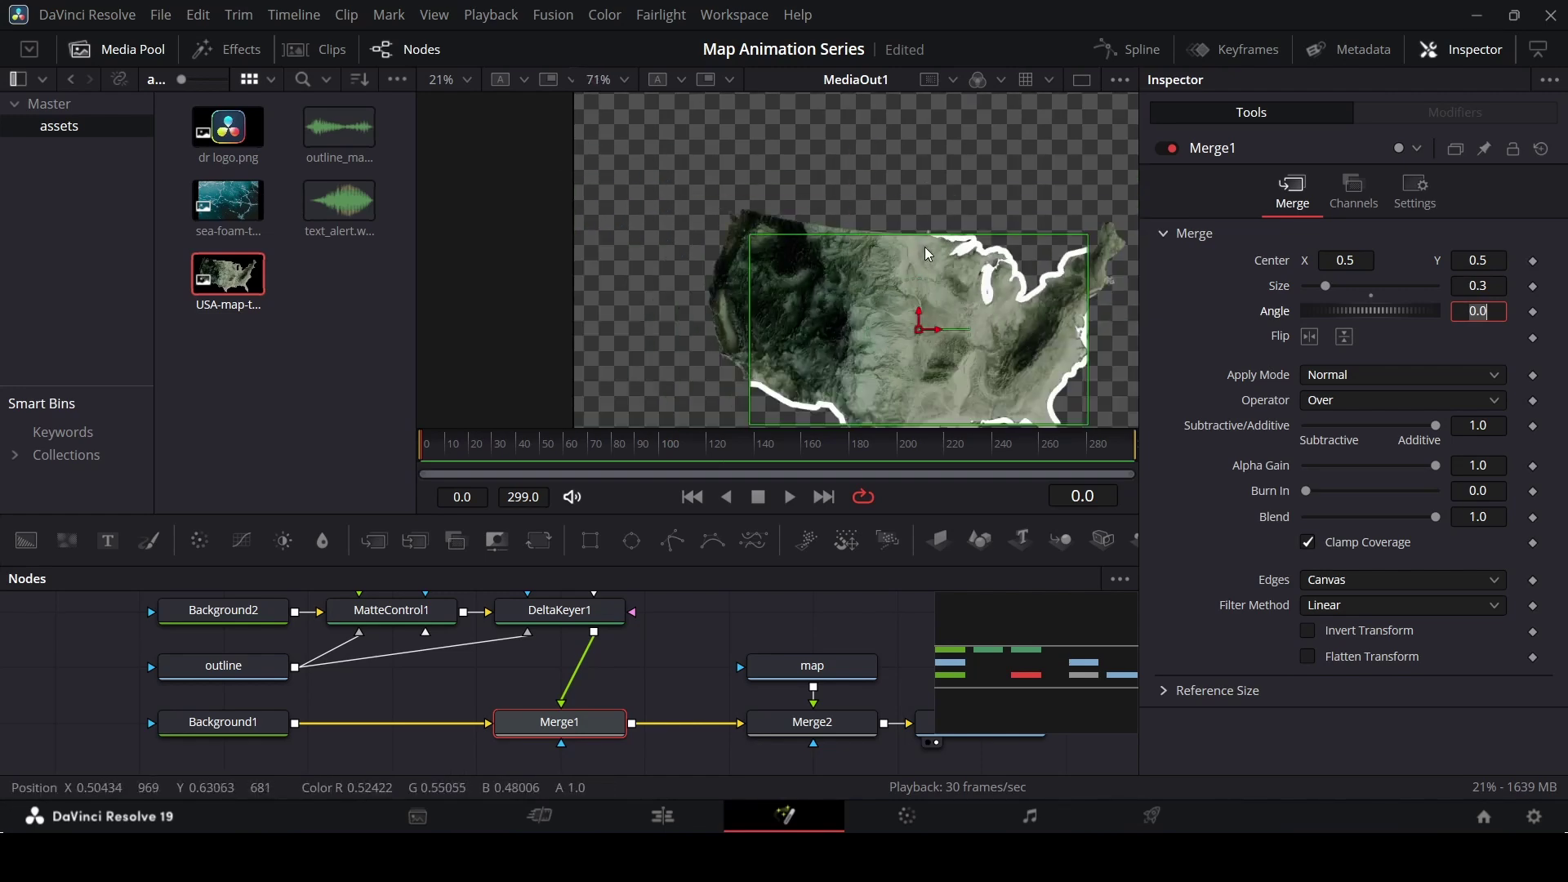
left_click(237, 614)
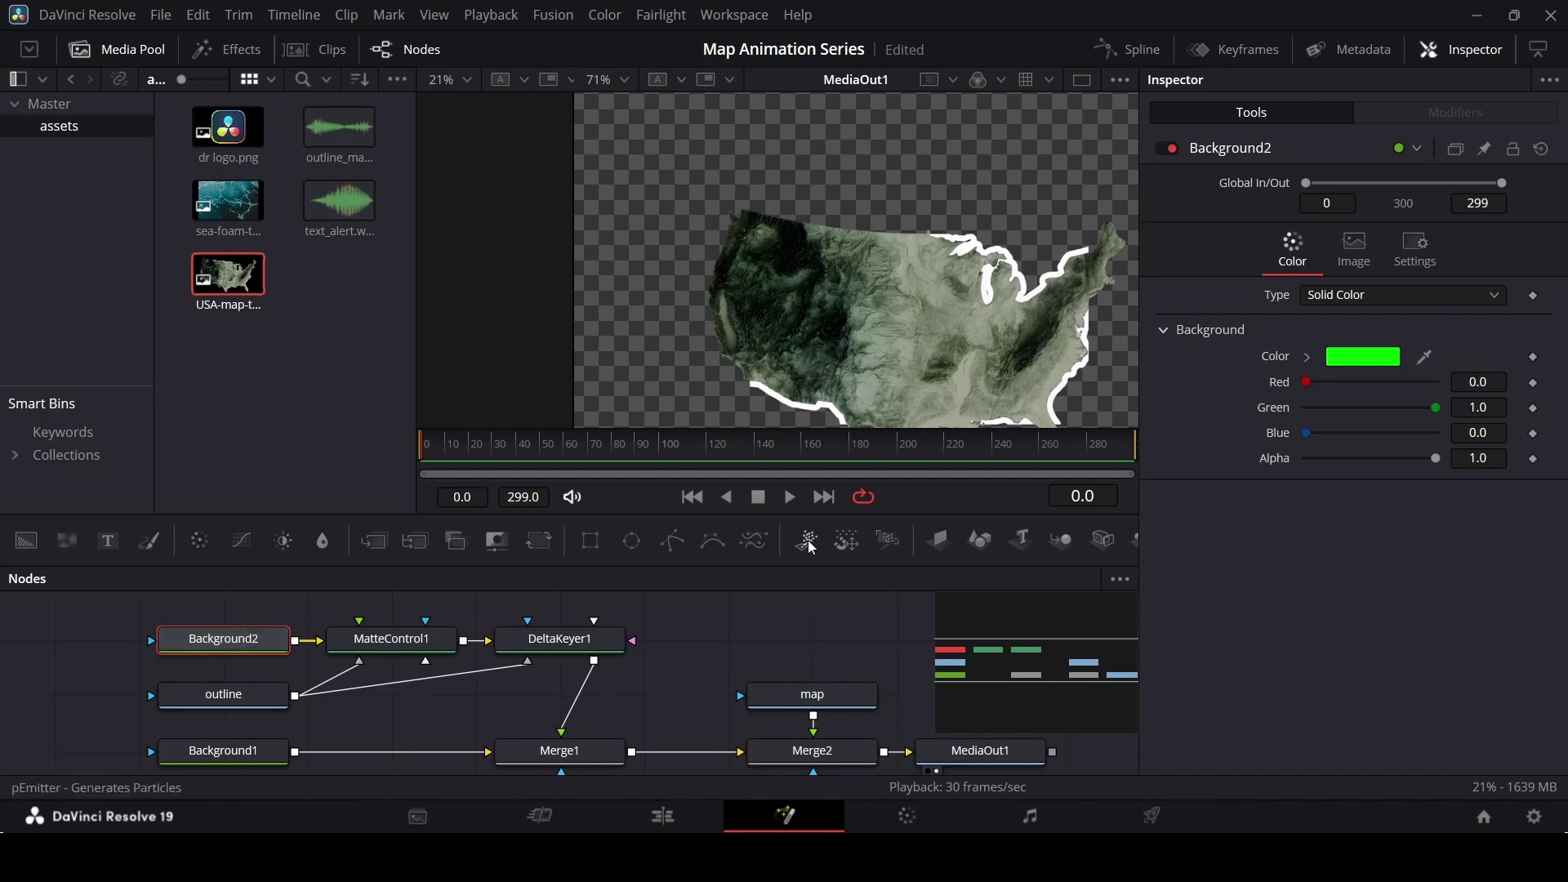
left_click(1355, 249)
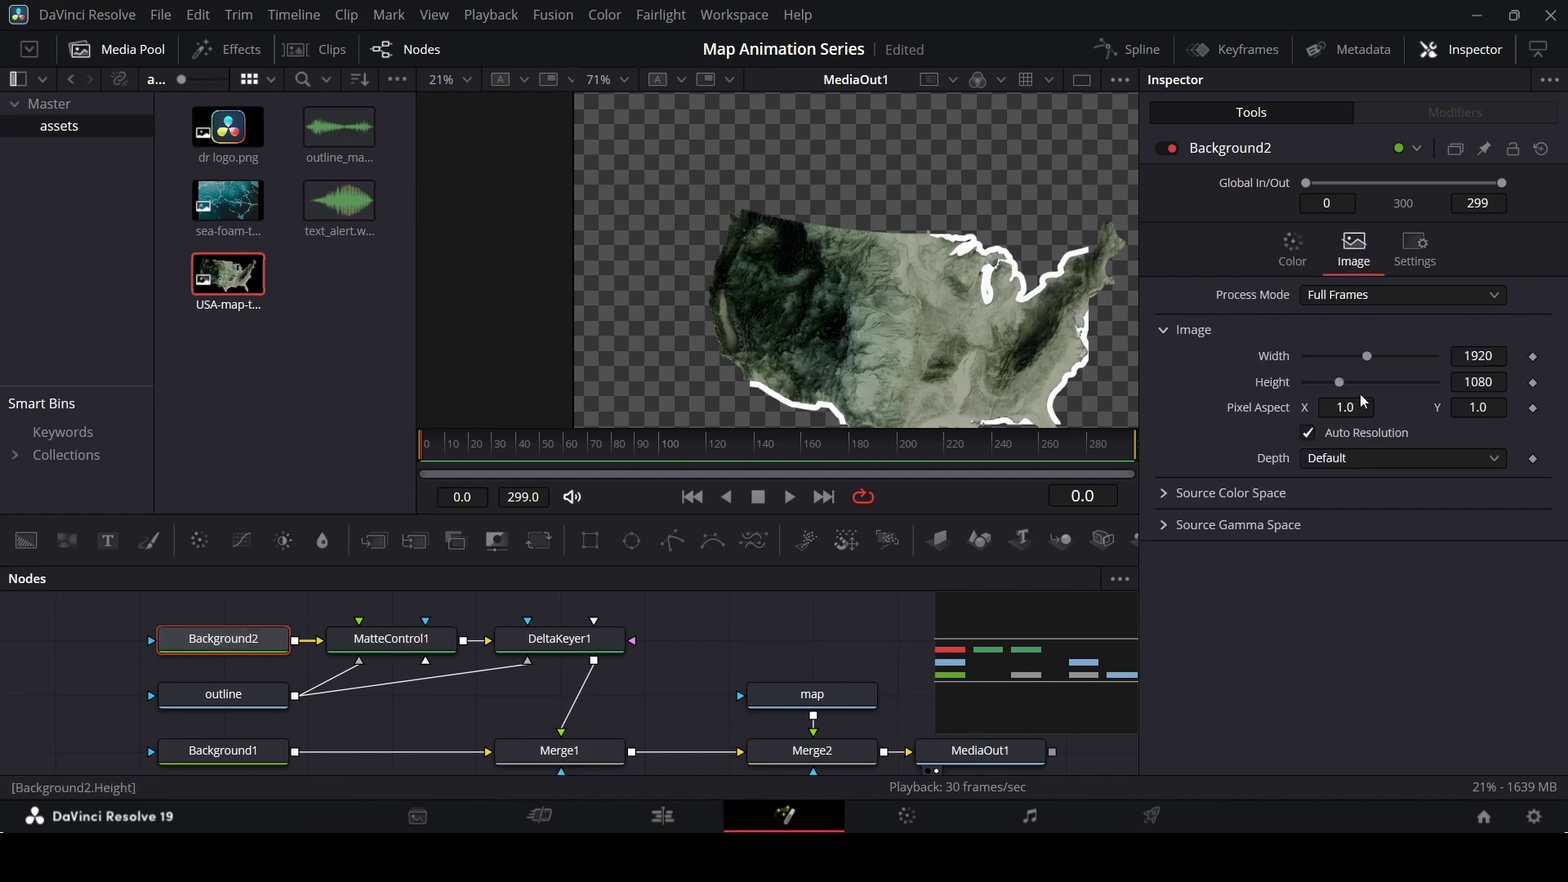
left_click(1352, 433)
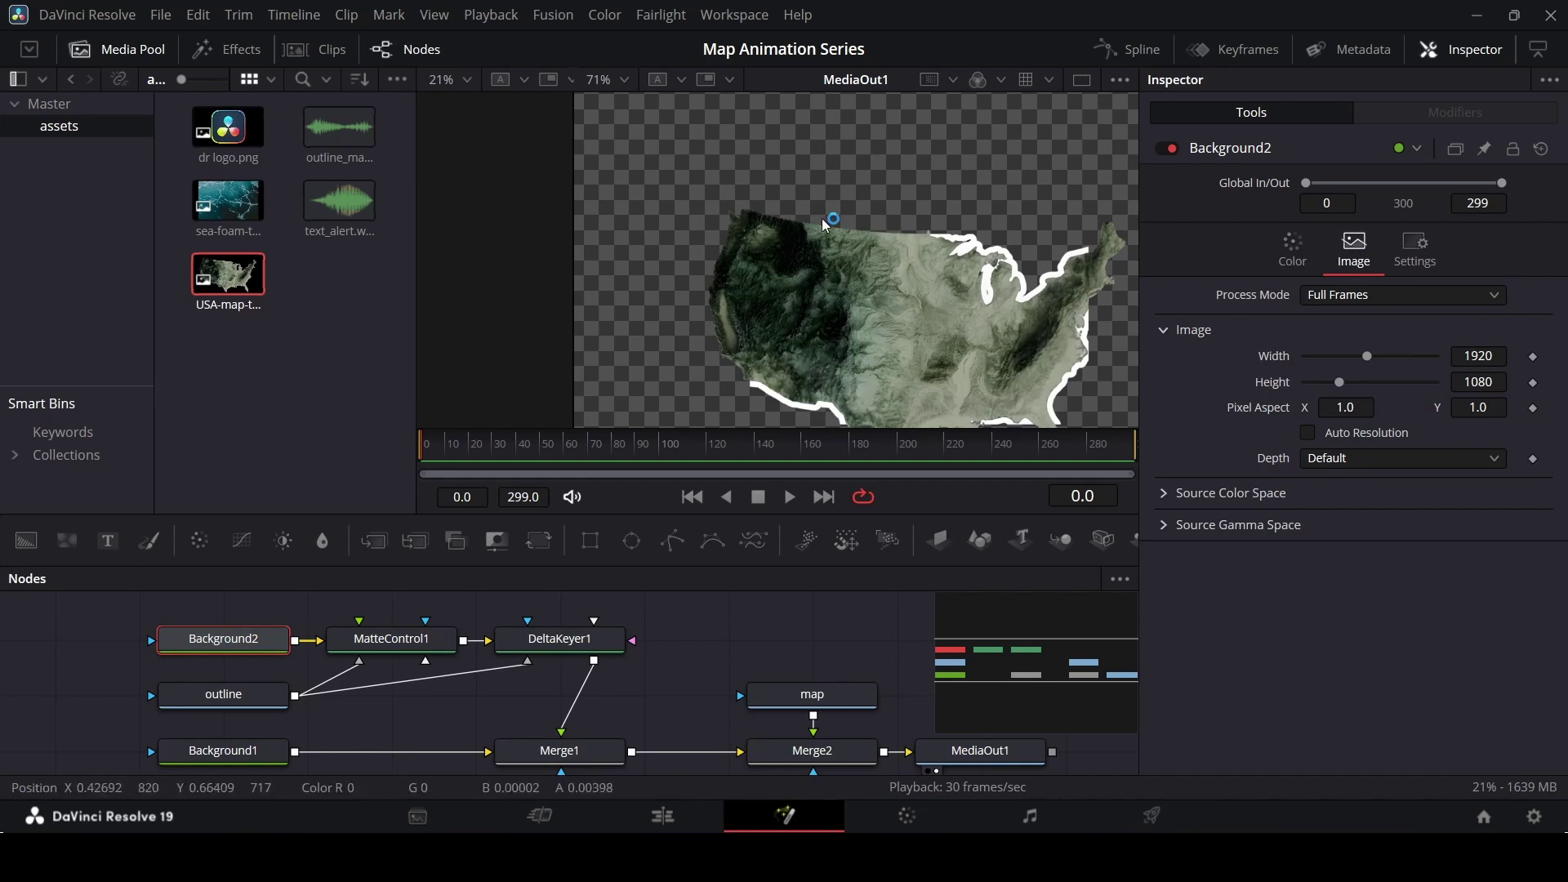
- Enlarge Background2 to a width of about 2710 and a height of about 1904 to fit the whole outline
left_click(561, 750)
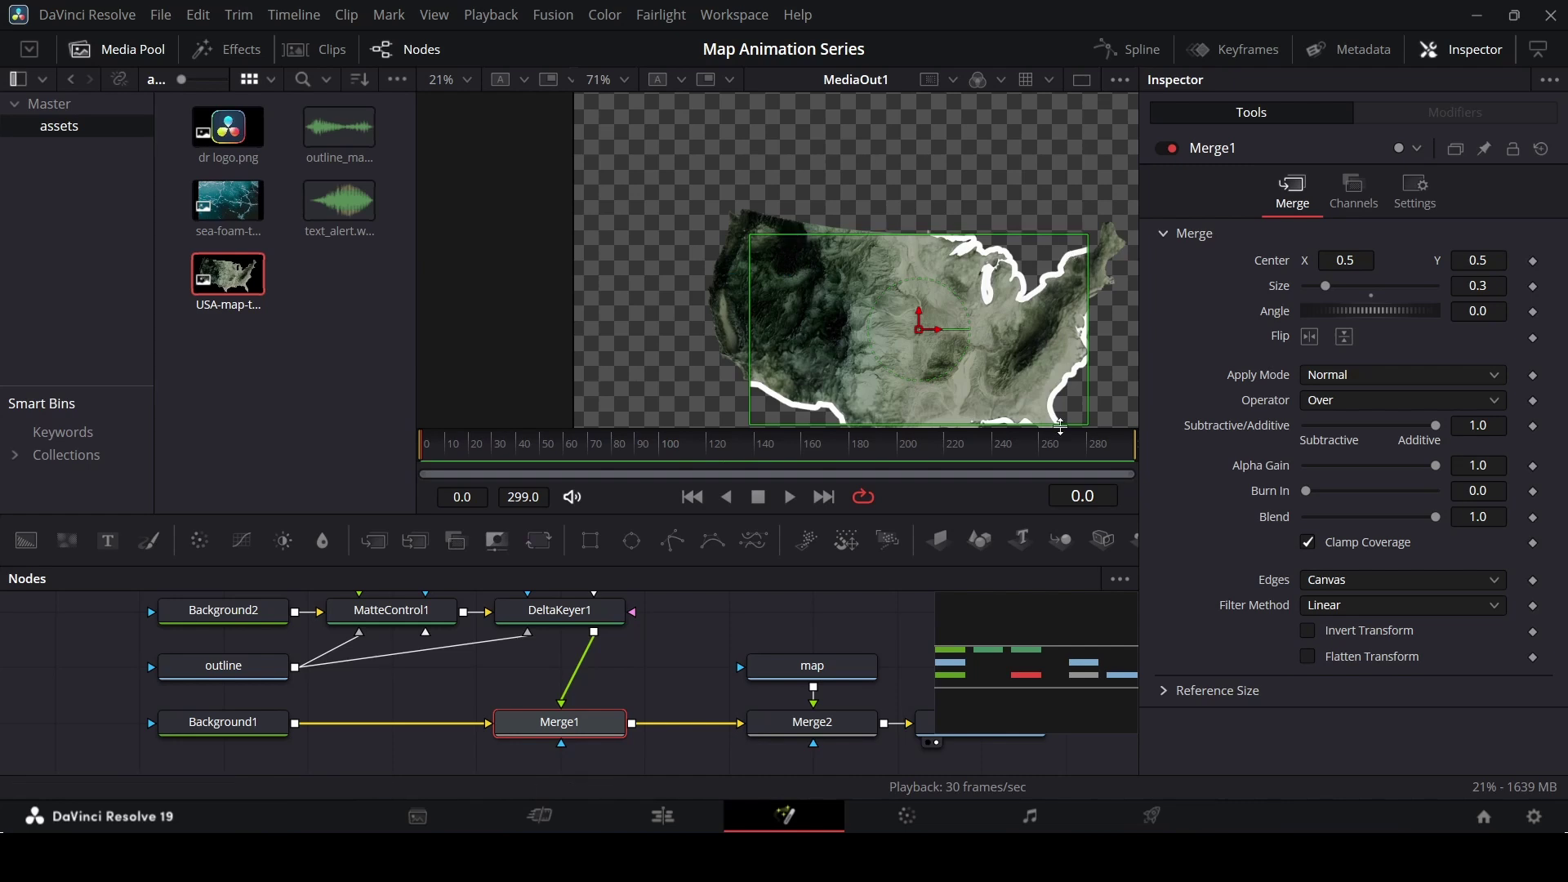
left_click(223, 612)
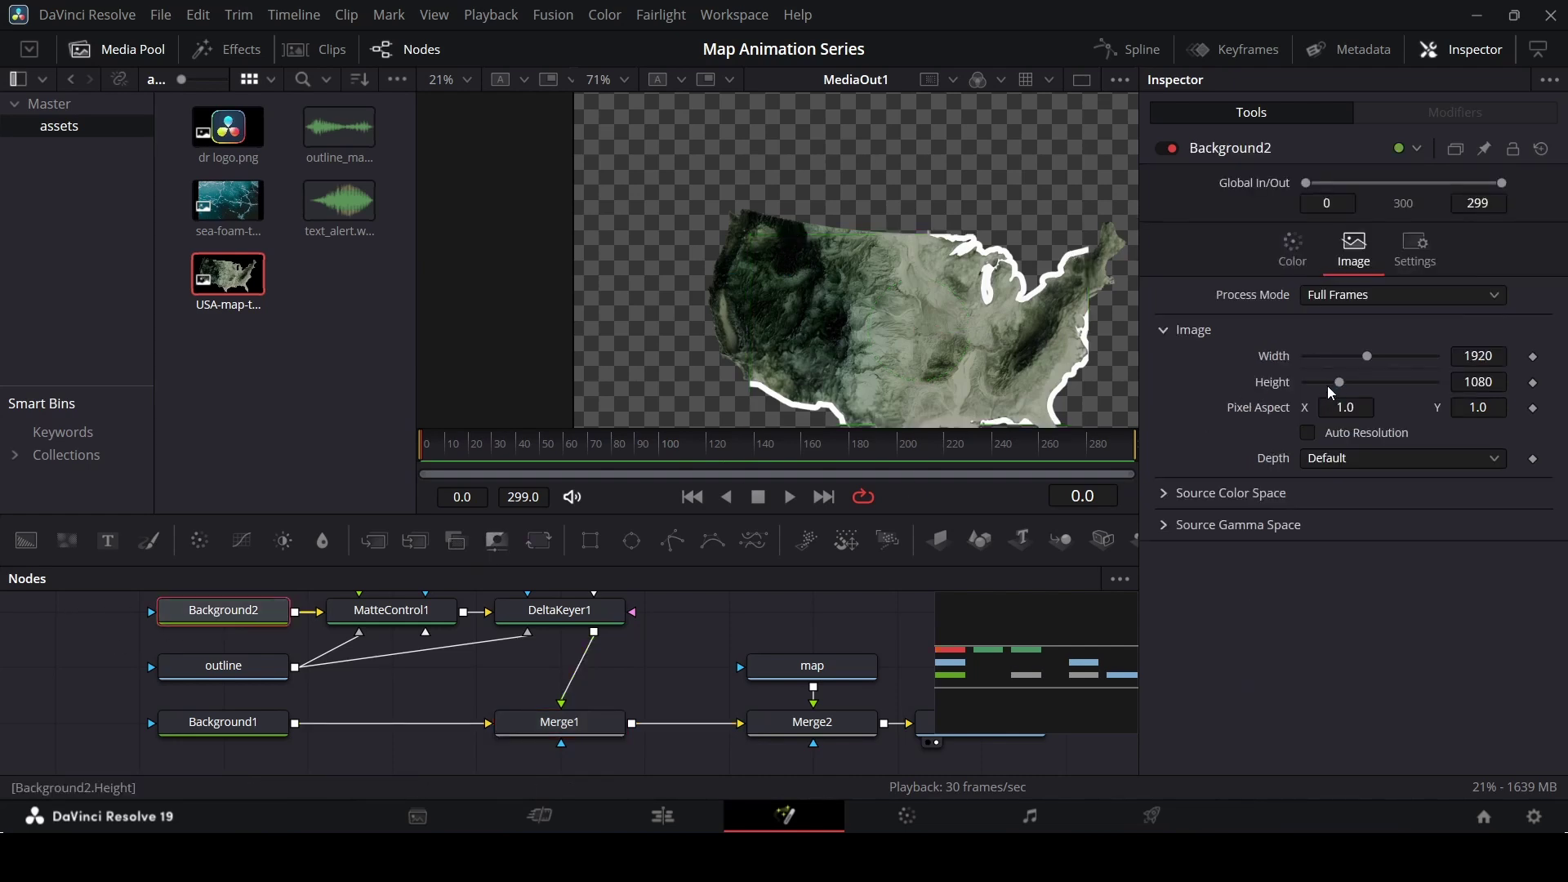
mouse_move(1369, 363)
left_mouse_down()
mouse_move(1407, 362)
mouse_move(1376, 356)
mouse_move(1369, 387)
mouse_move(1394, 362)
left_mouse_up()
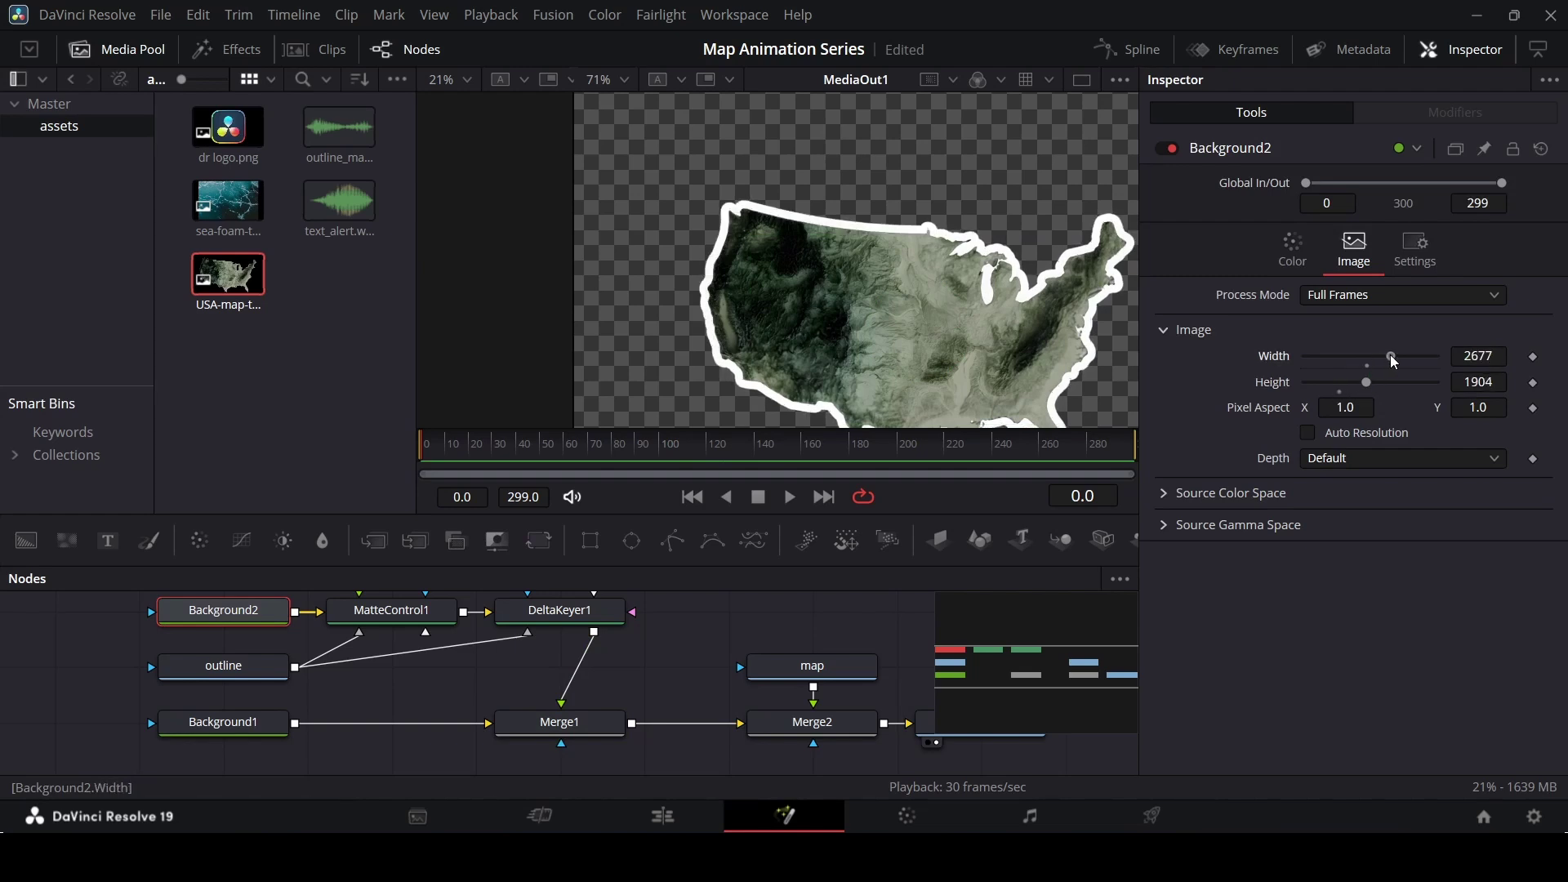
scroll(882, 275, "down", 2)
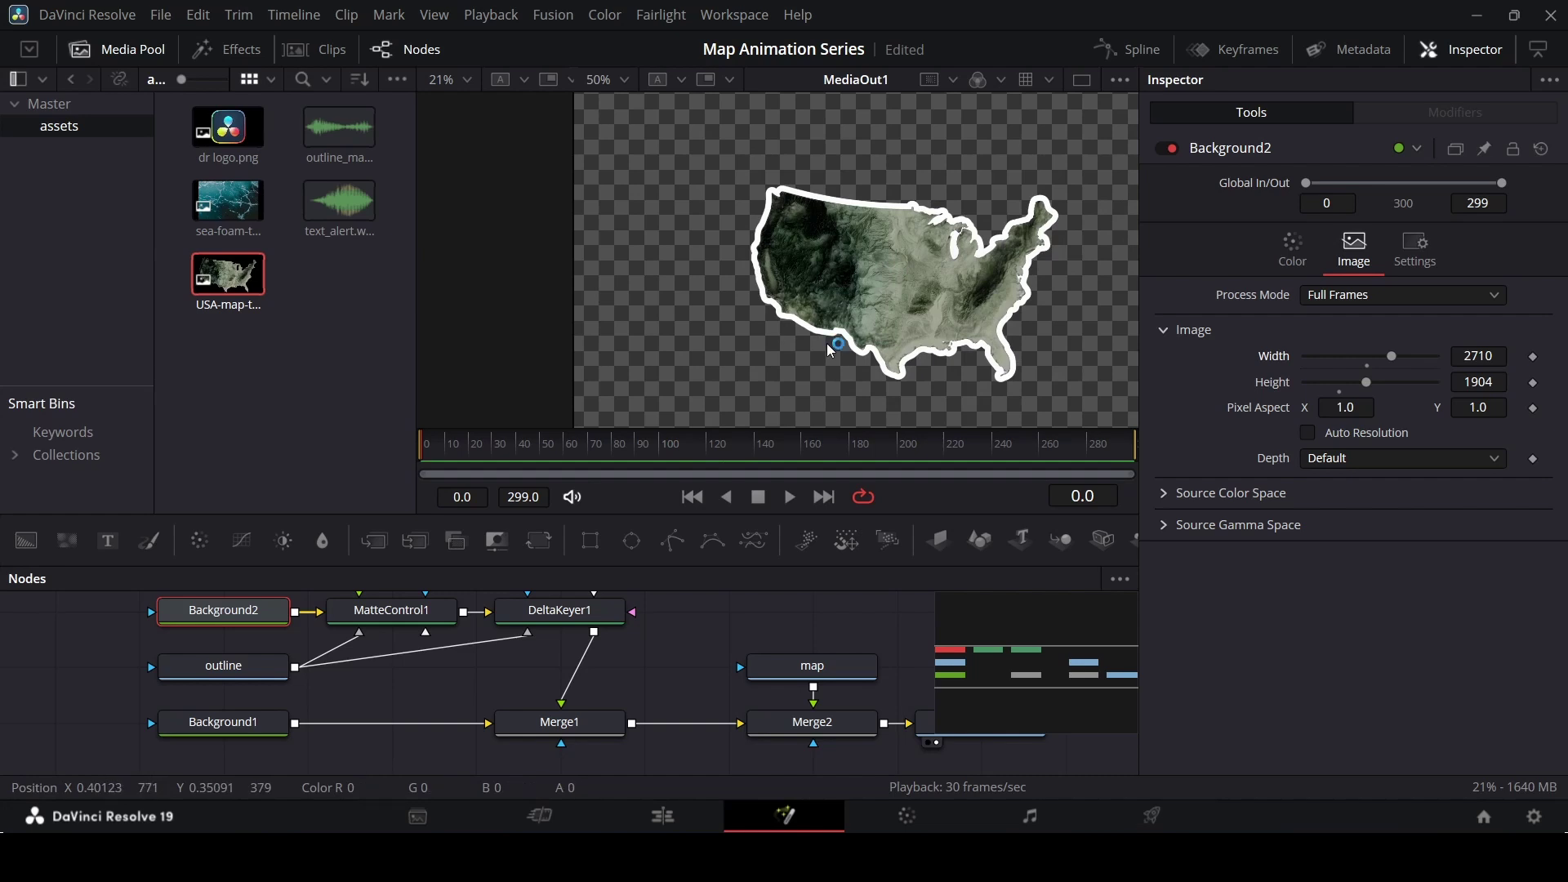
- Try a Background2 height of 4096 and undo the change
left_click_drag(1366, 382, 1518, 395)
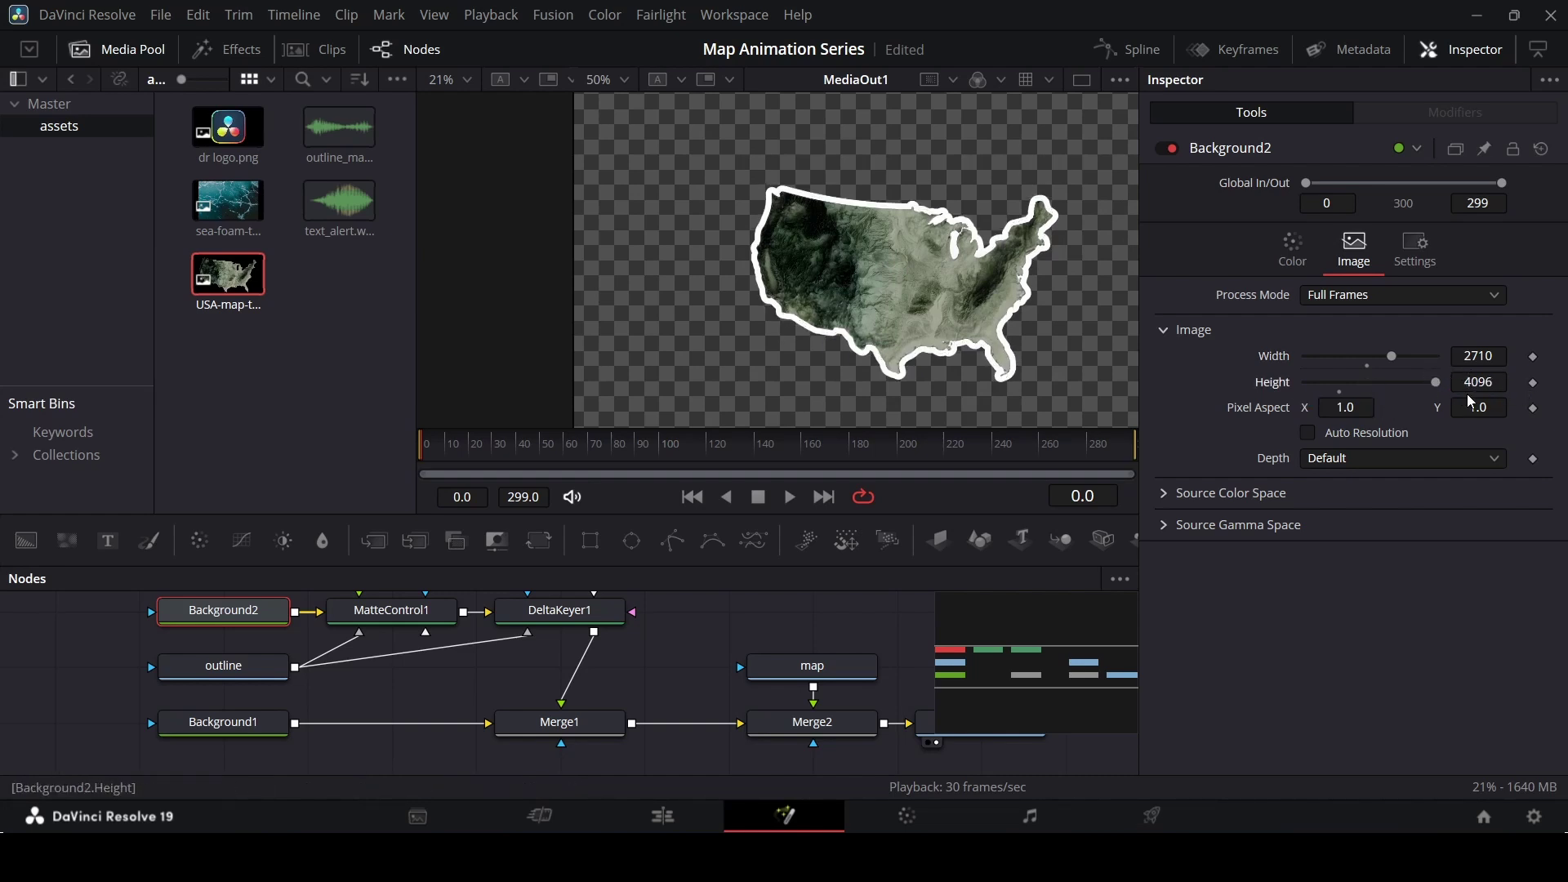
key("ctrl+z")
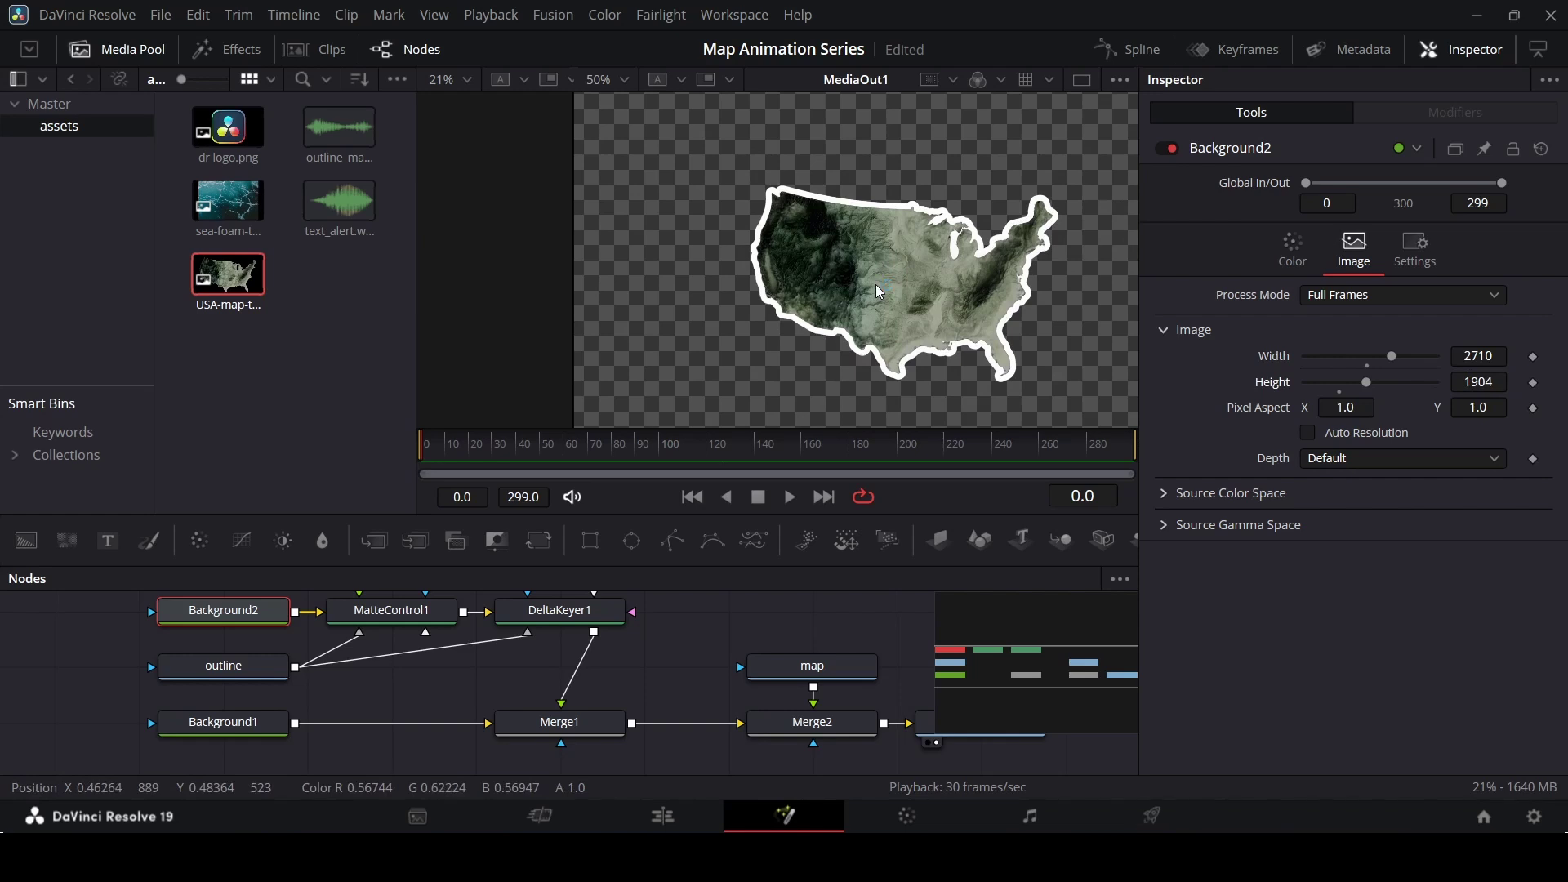
- Thin the map outline by reducing DeltaKeyer1's Erode/Dilate to about 0.0048
left_click(564, 614)
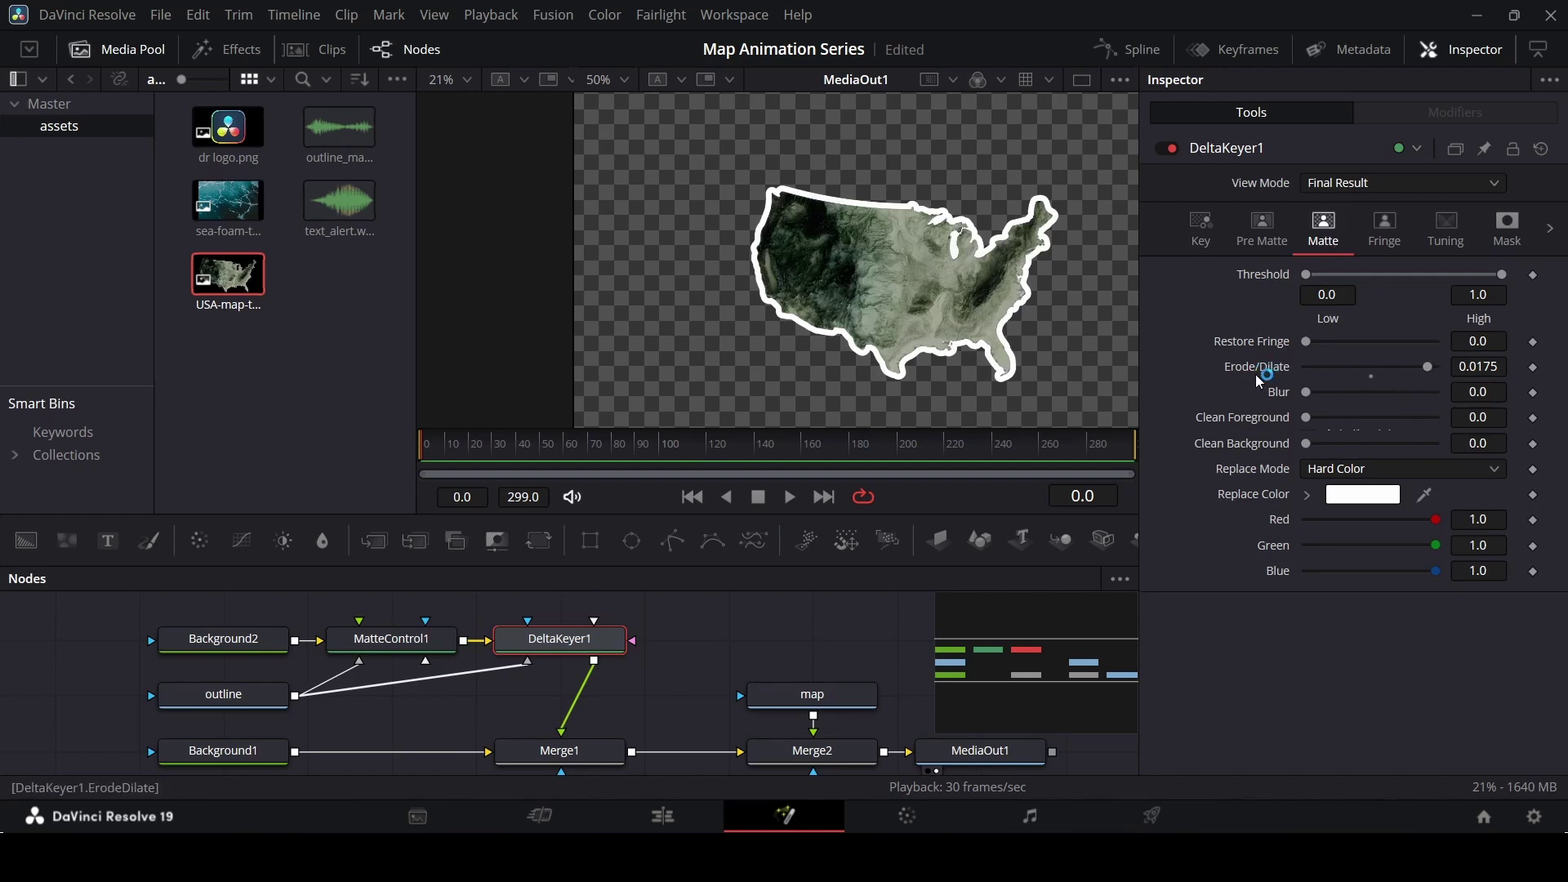
left_click_drag(1429, 370, 1390, 370)
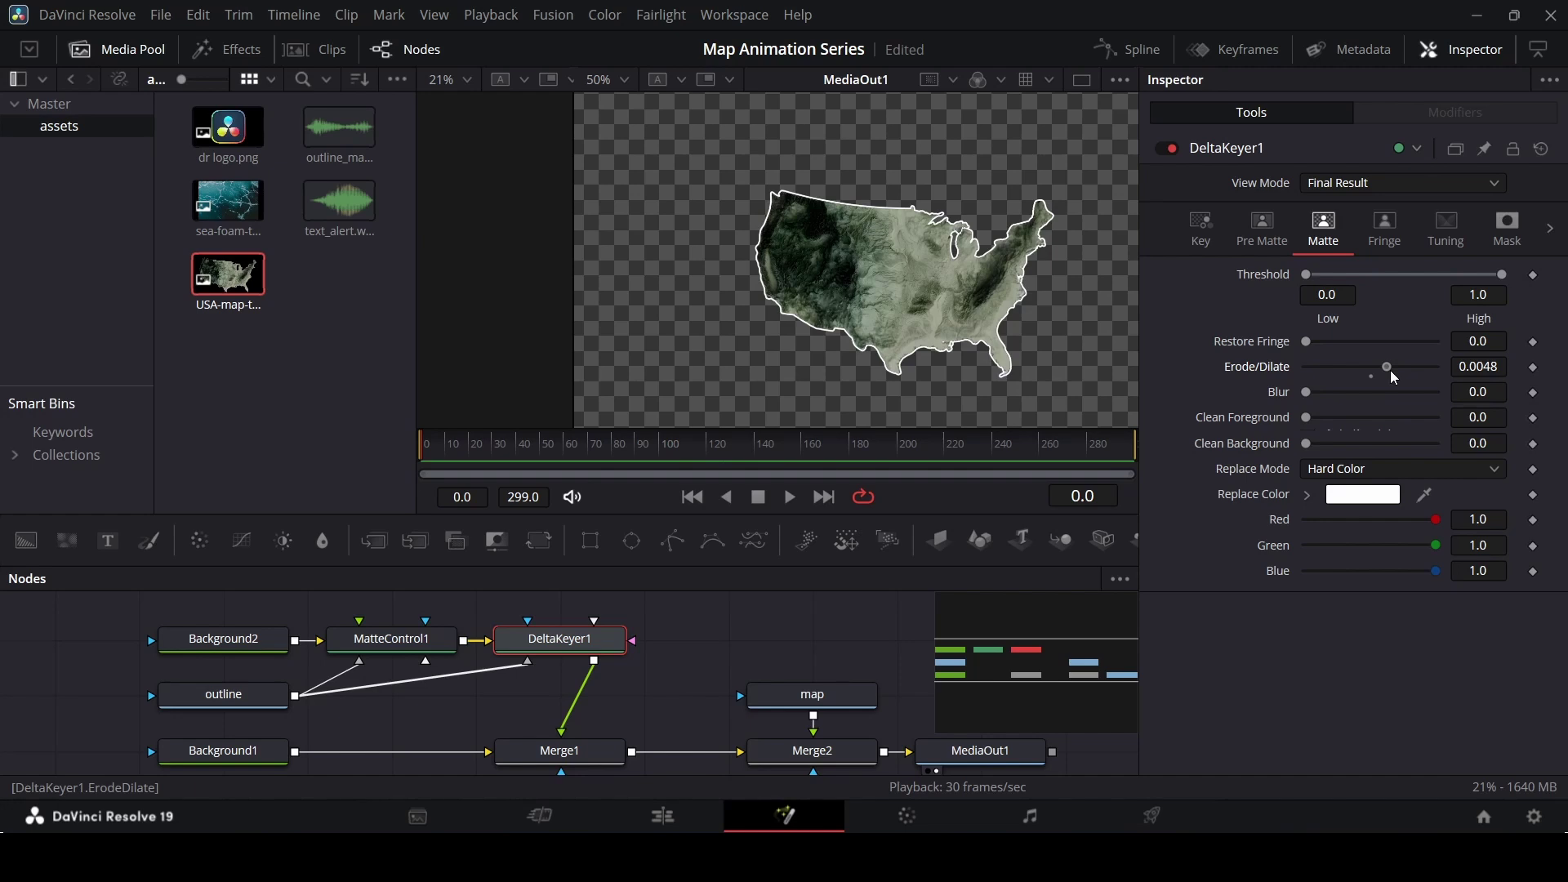
- Save the project and set DeltaKeyer1's Erode/Dilate to 0.005
key("ctrl+s")
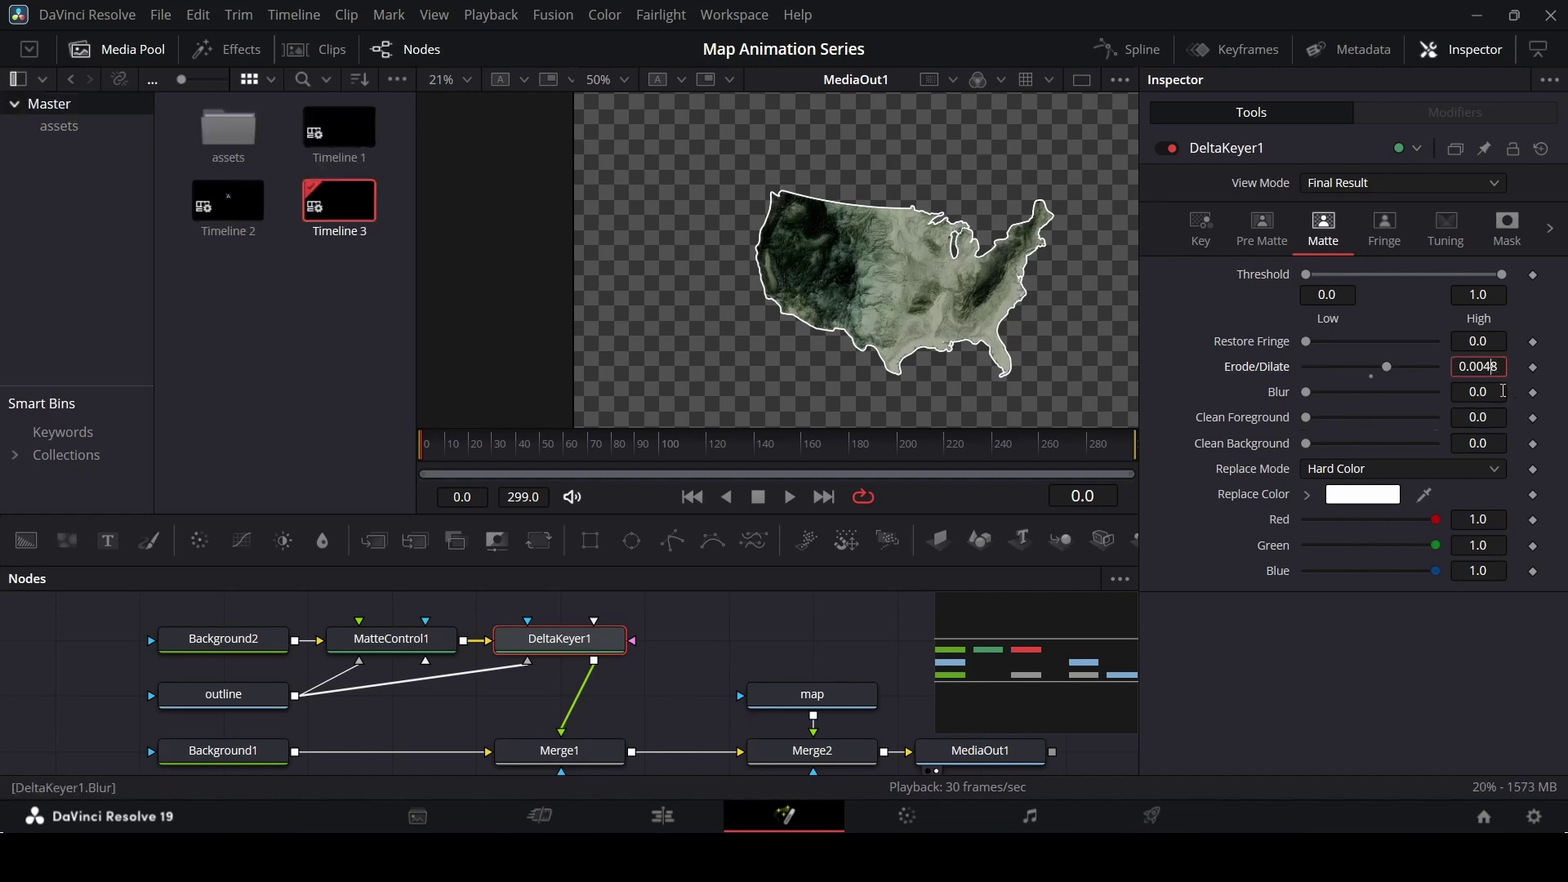
key("Return")
left_click(1497, 392)
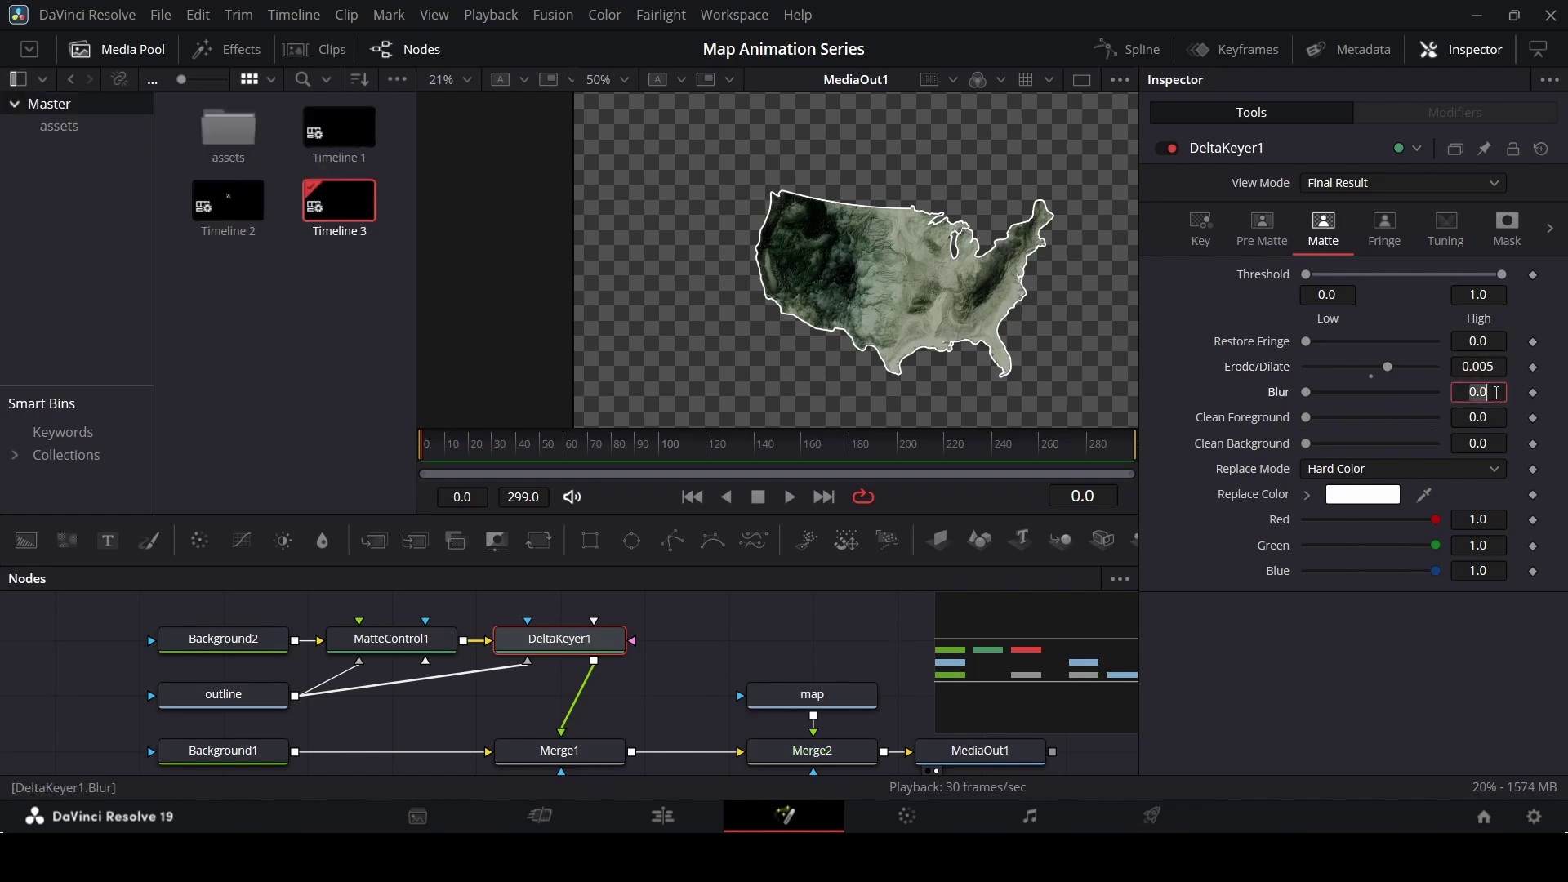
left_click(891, 238)
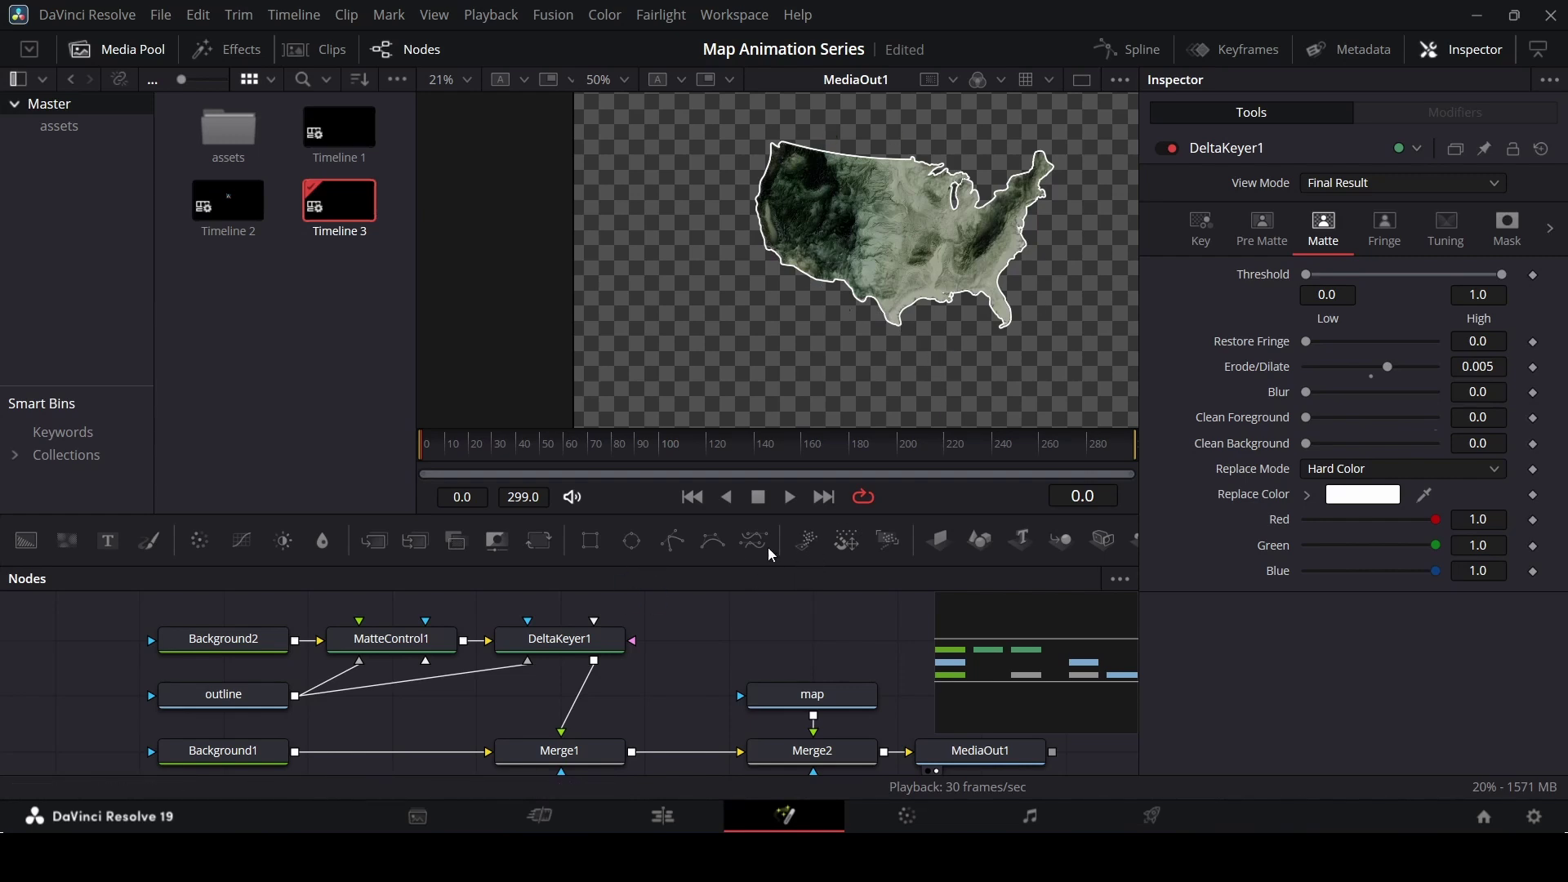
left_click(672, 540)
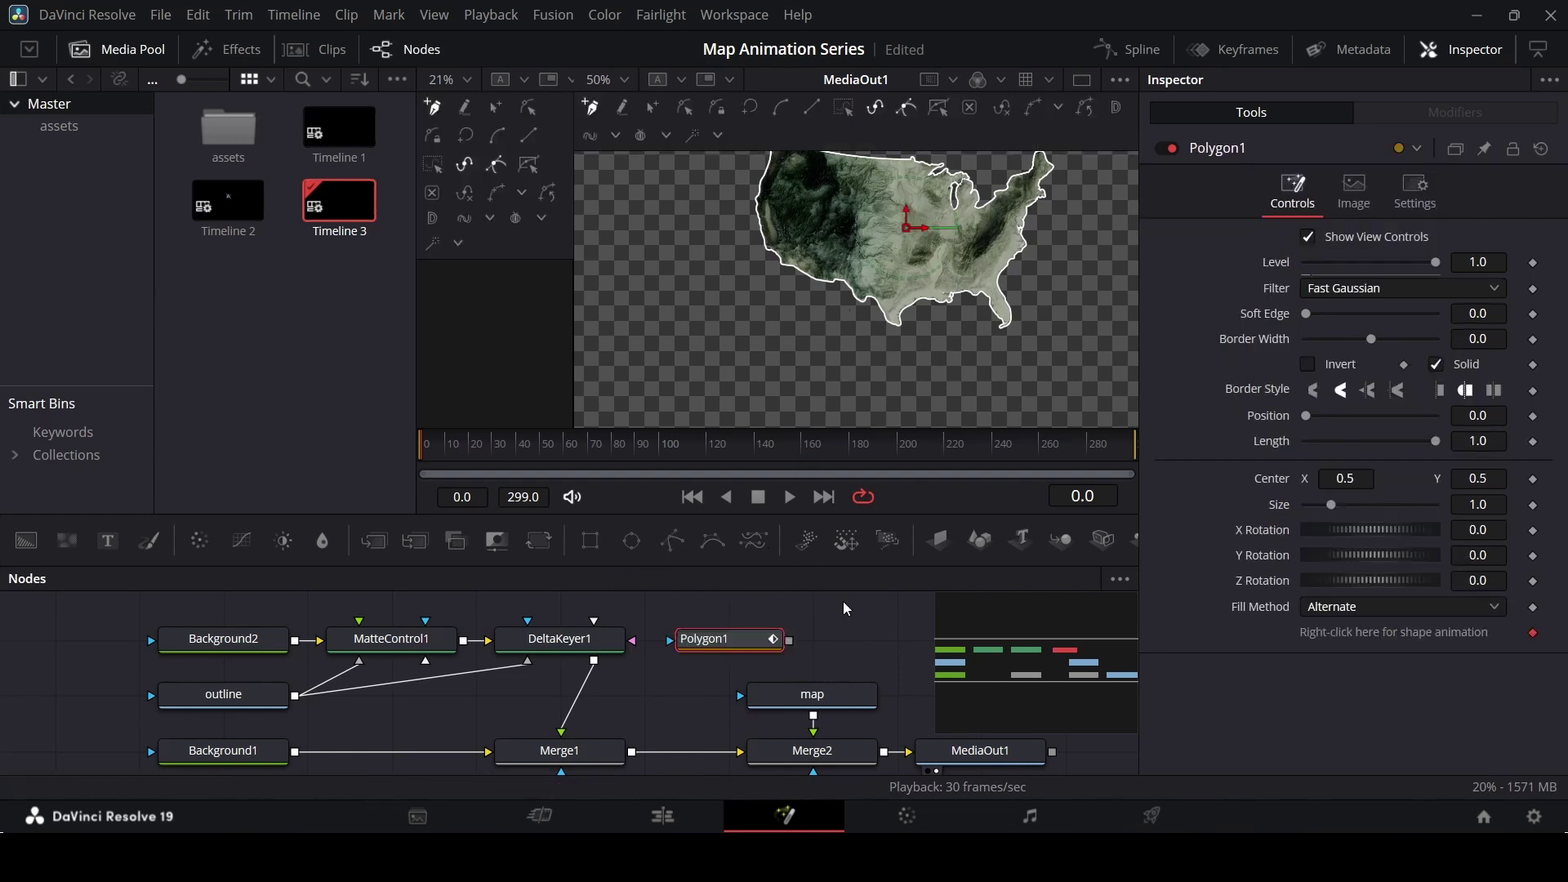
key("Delete")
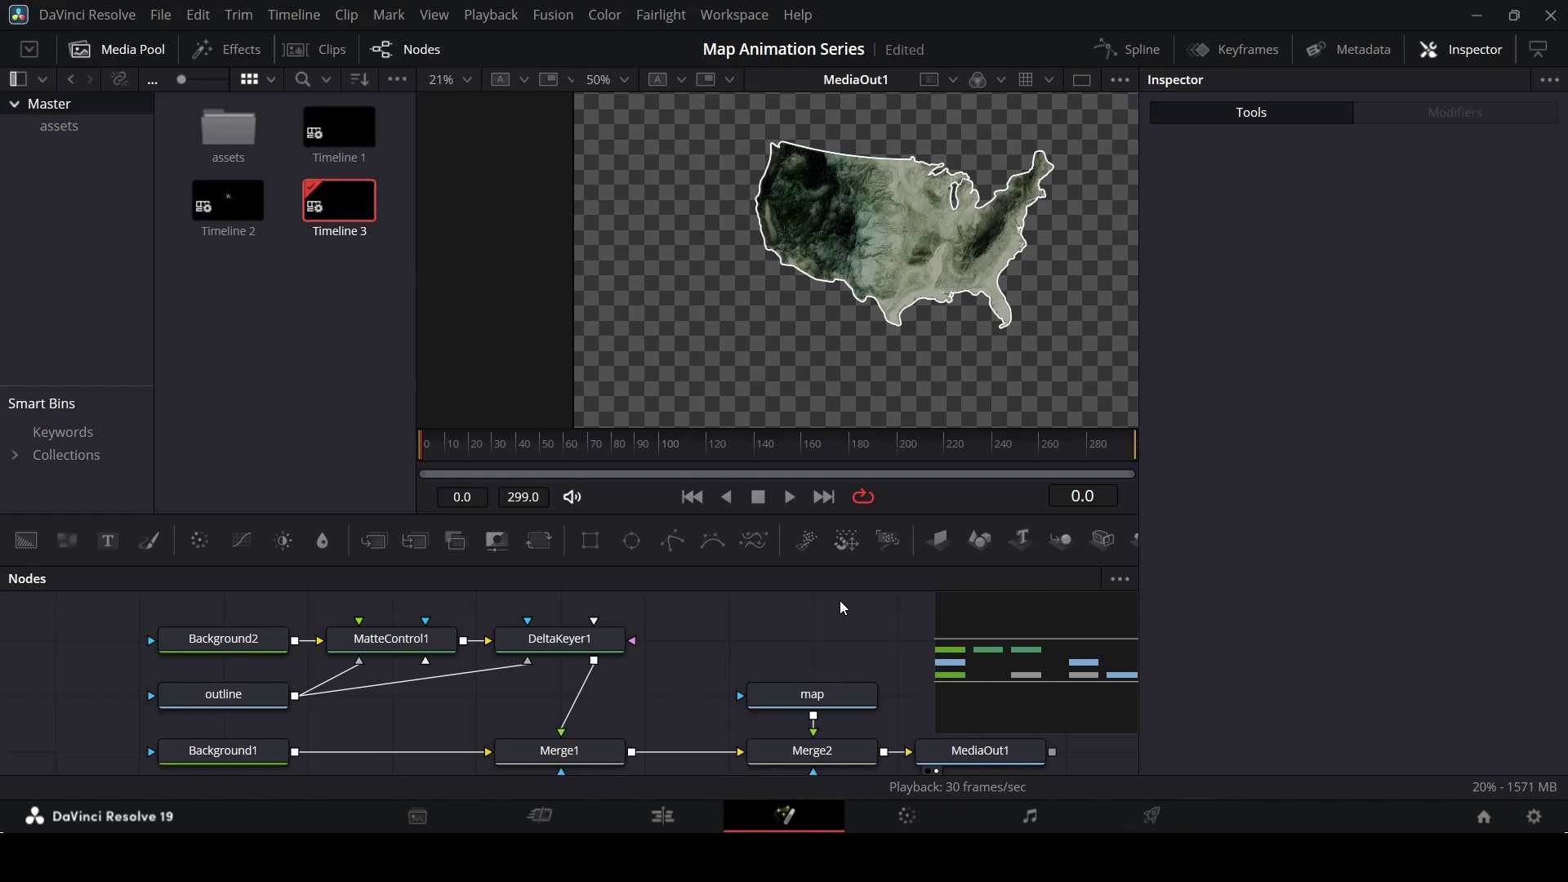
left_click_drag(669, 708, 207, 585)
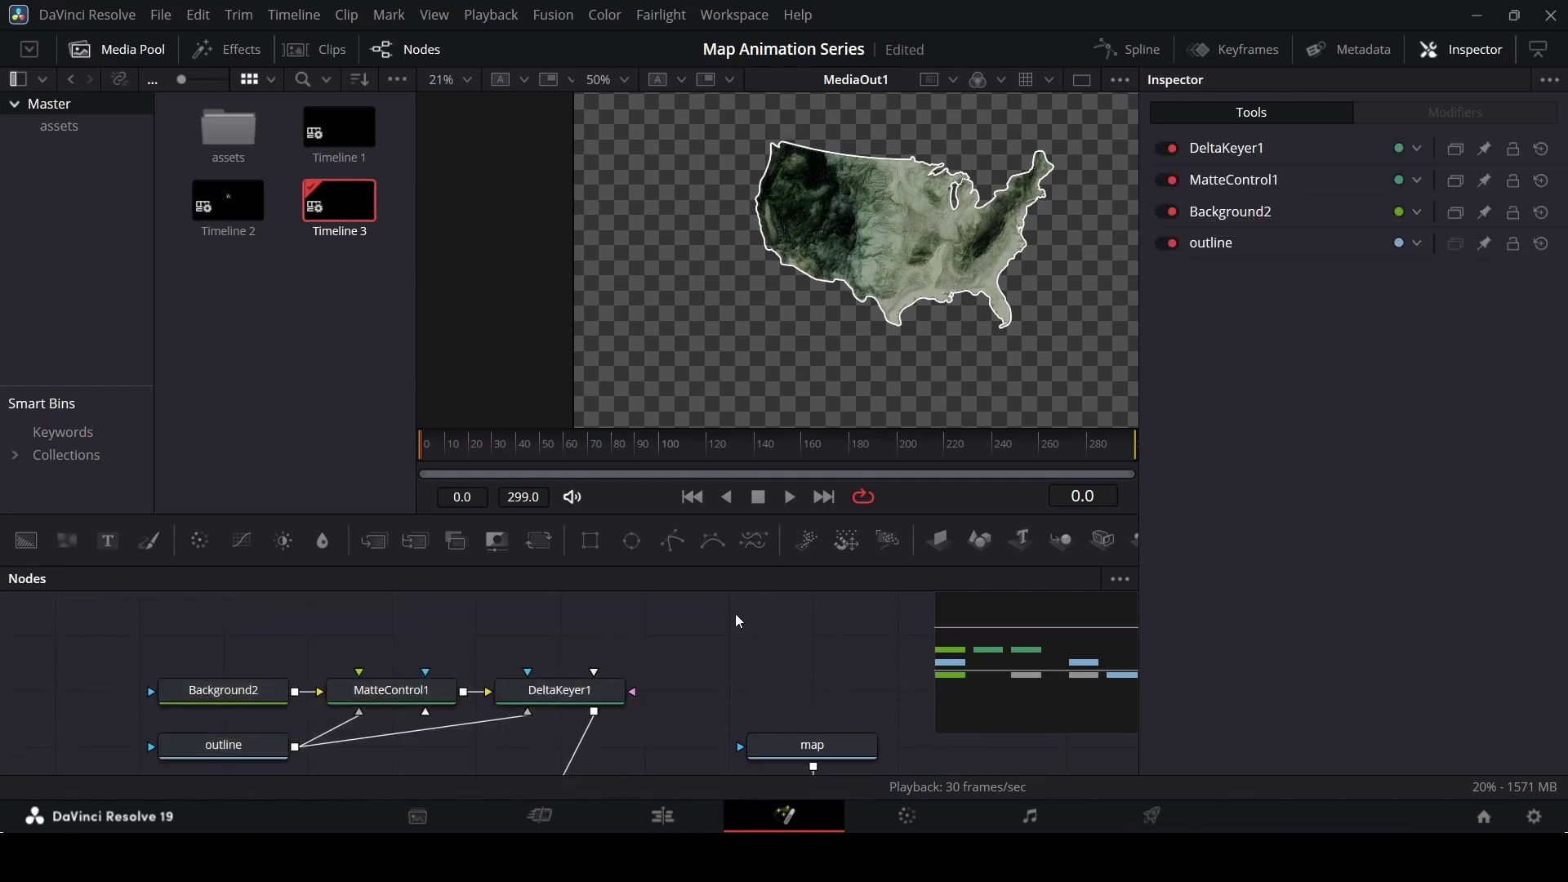
- Add a Rectangle mask node and connect it to the mask input of Merge1
scroll(739, 620, "down", 1)
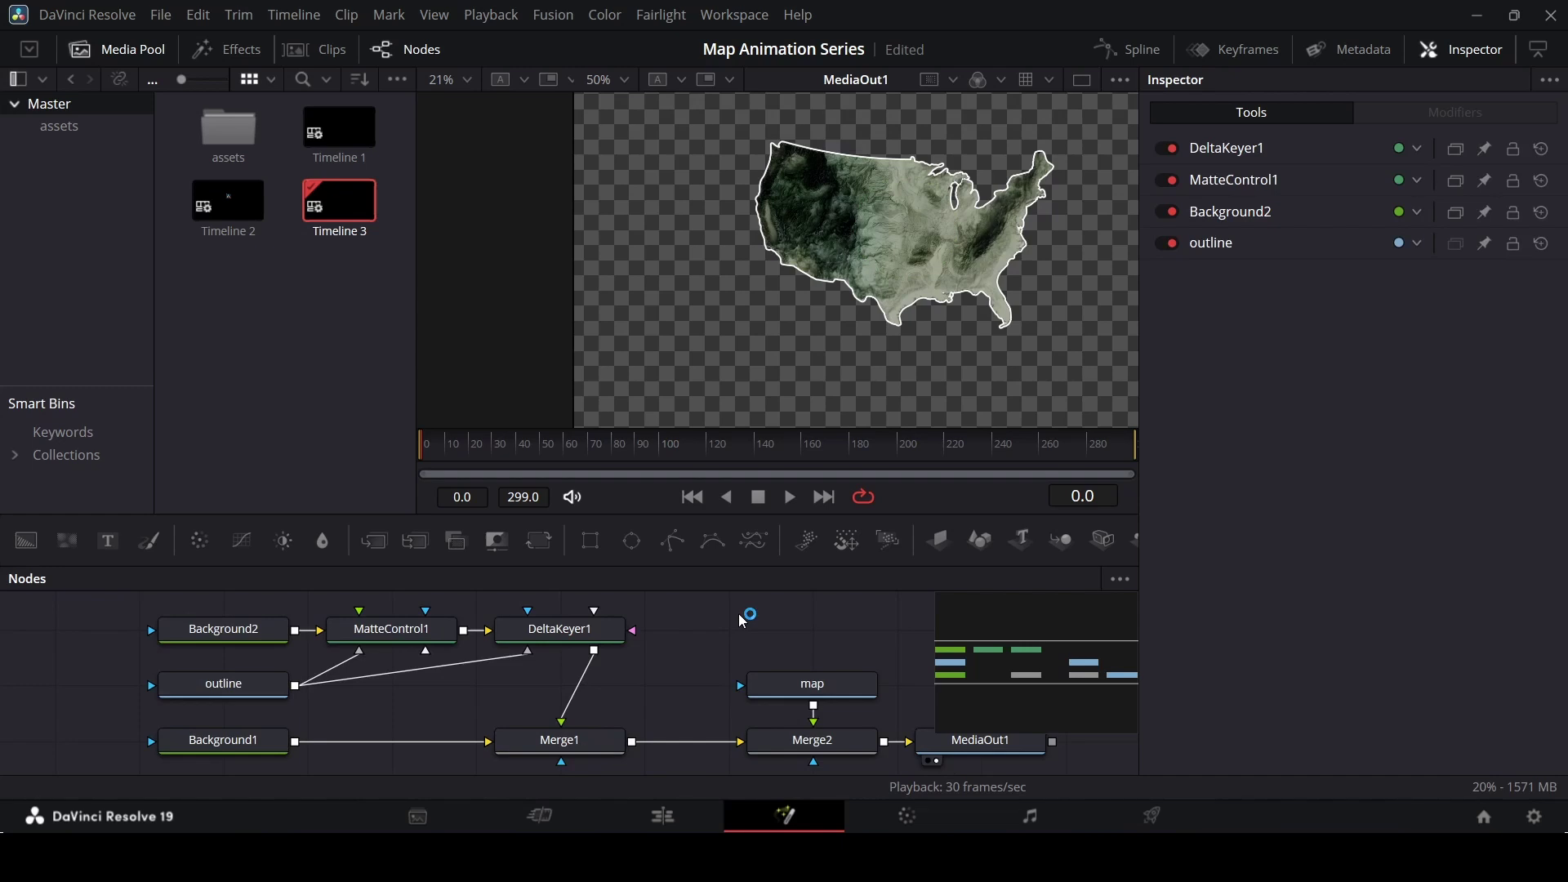
scroll(850, 283, "down", 3)
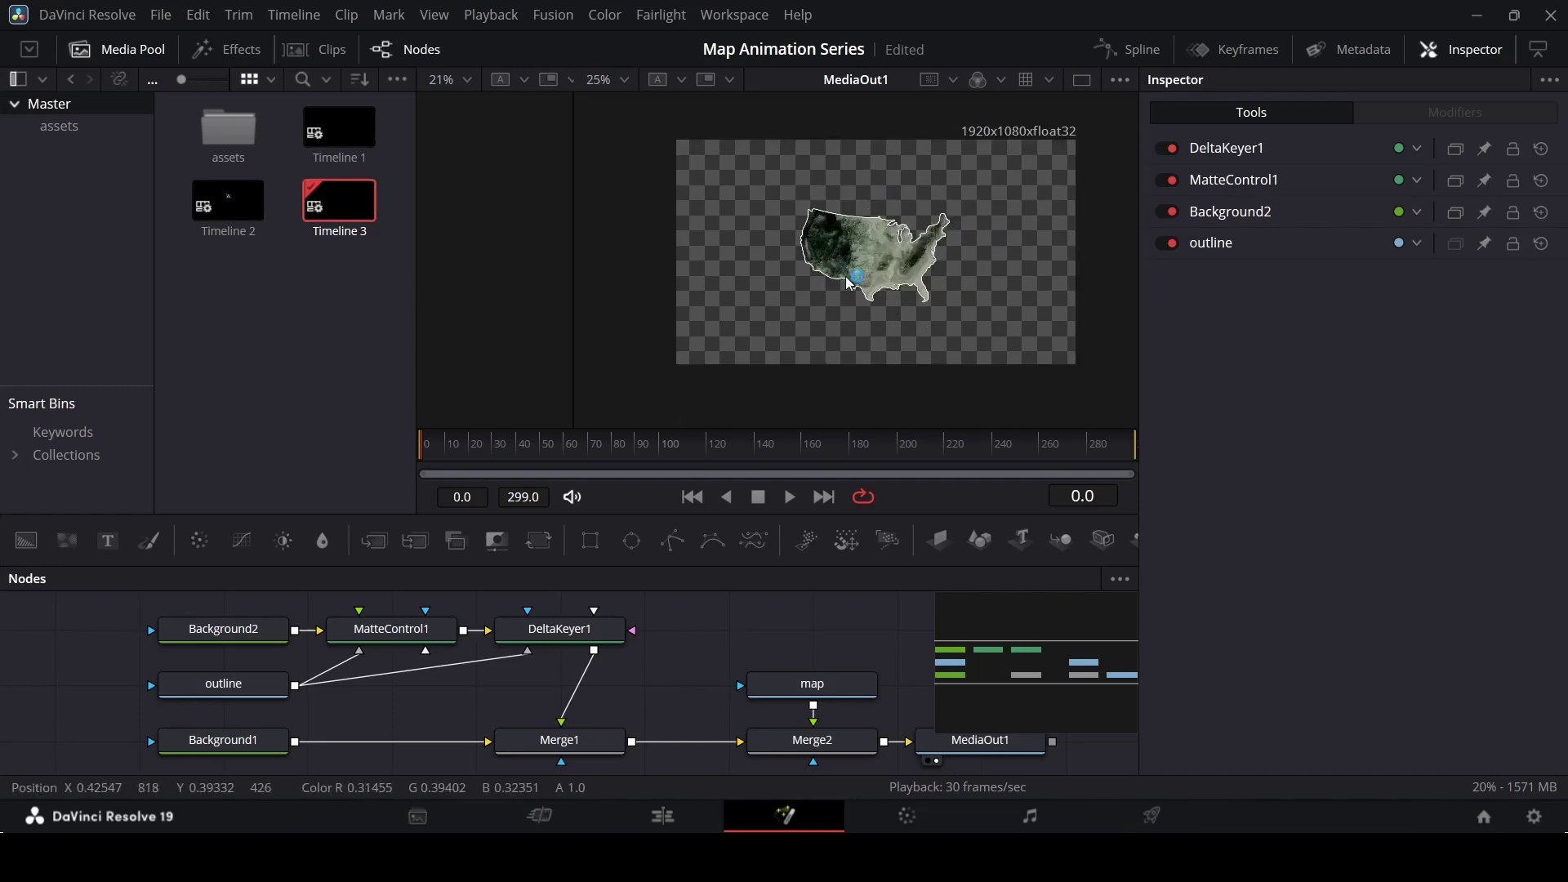
scroll(850, 283, "up", 1)
scroll(699, 681, "down", 1)
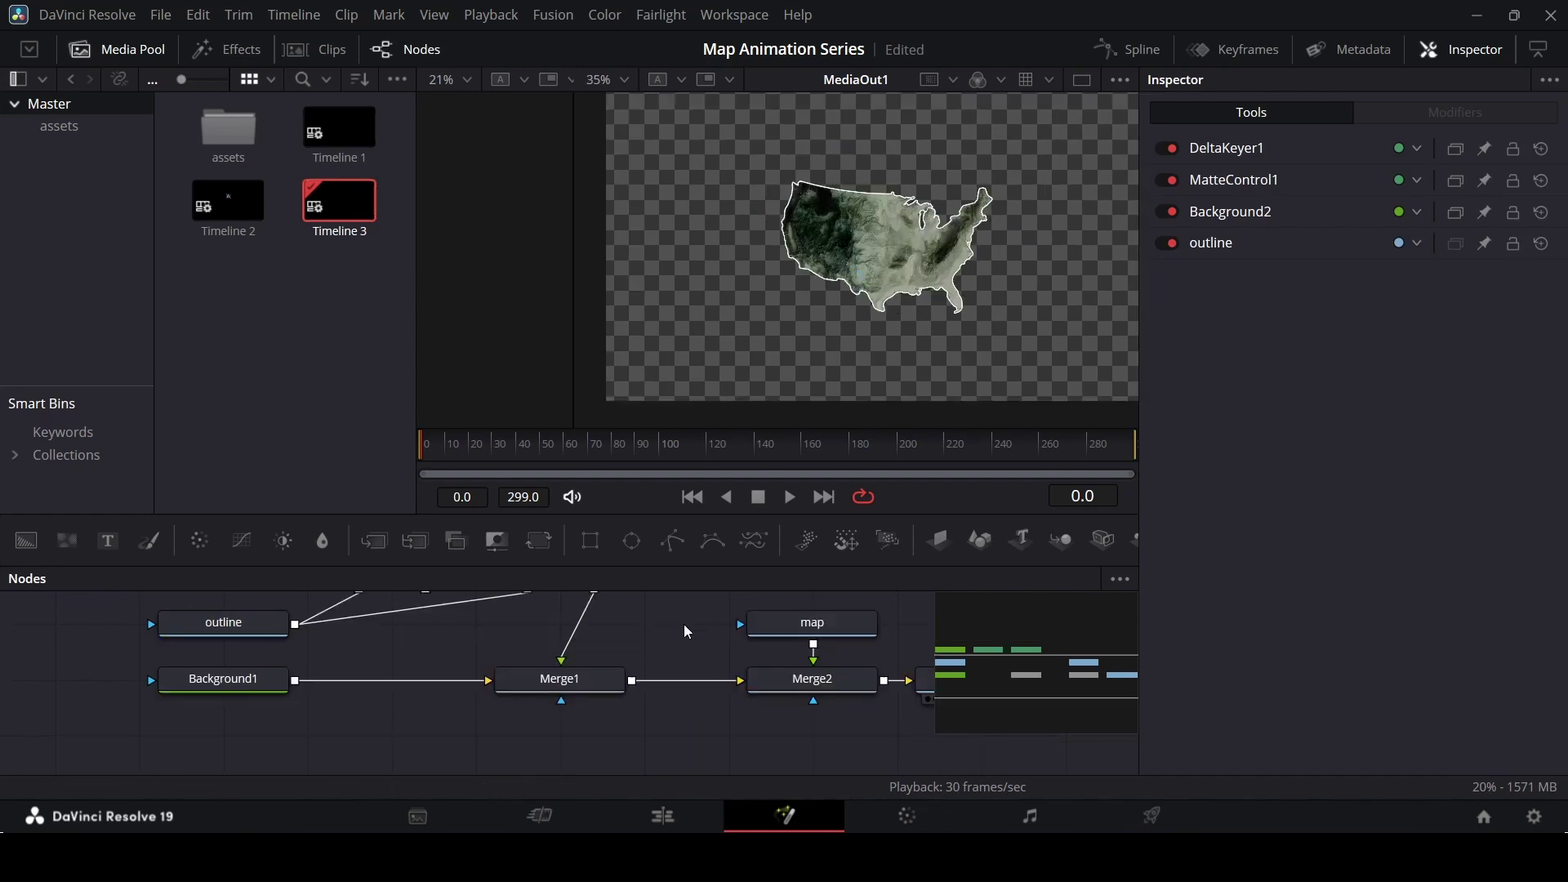
left_click_drag(591, 541, 590, 678)
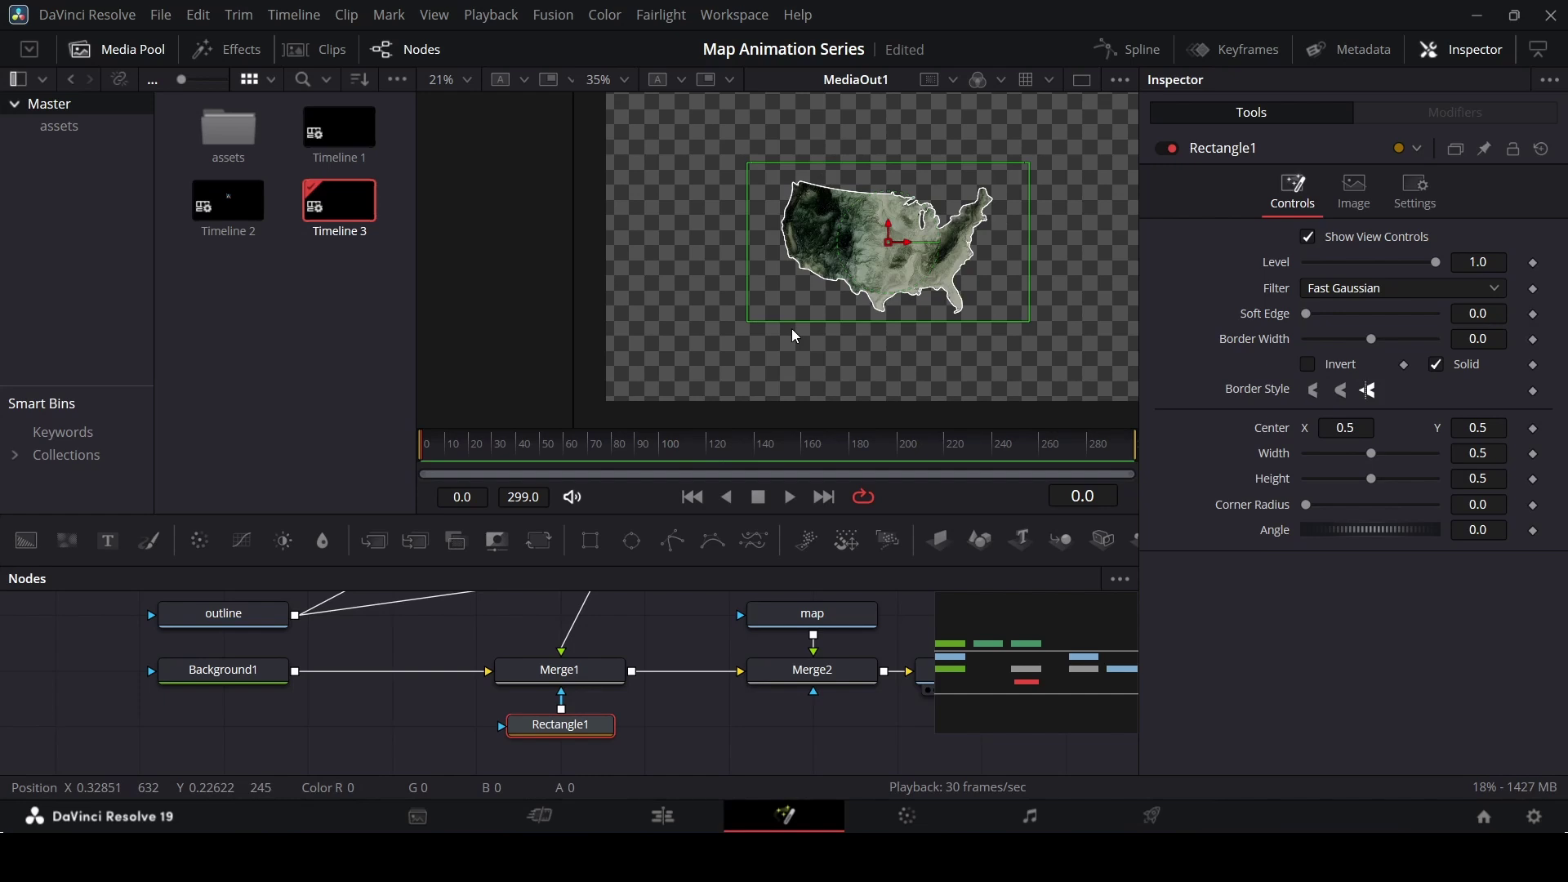
- Animate Rectangle1's Width from 0.0 at frame 0 to 0.5 at frame 50 to reveal the map outline
scroll(875, 250, "up", 4)
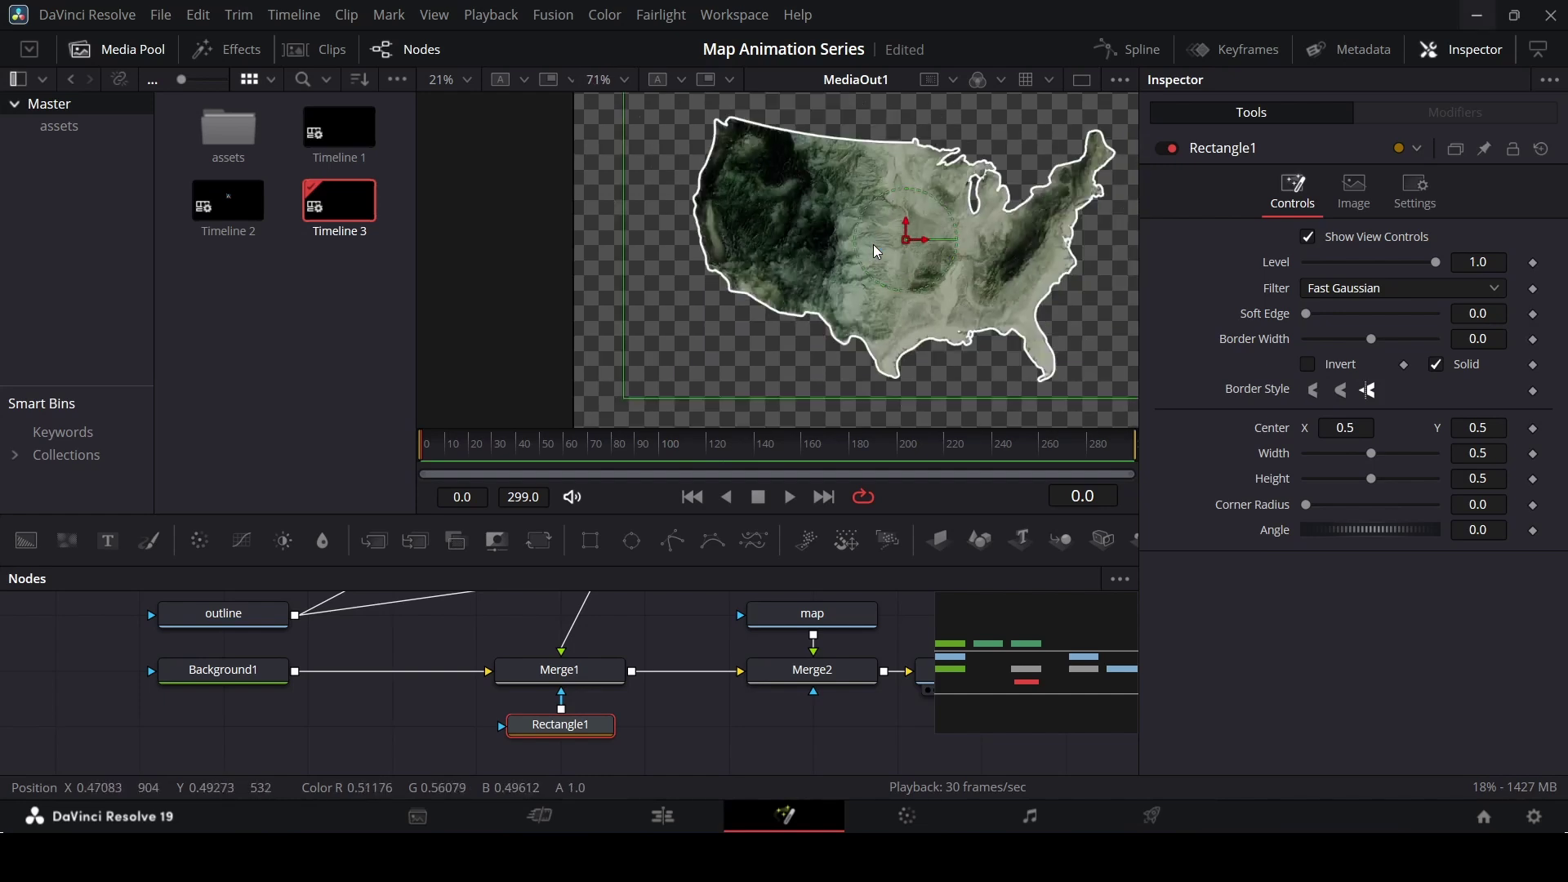
left_click_drag(489, 454, 544, 467)
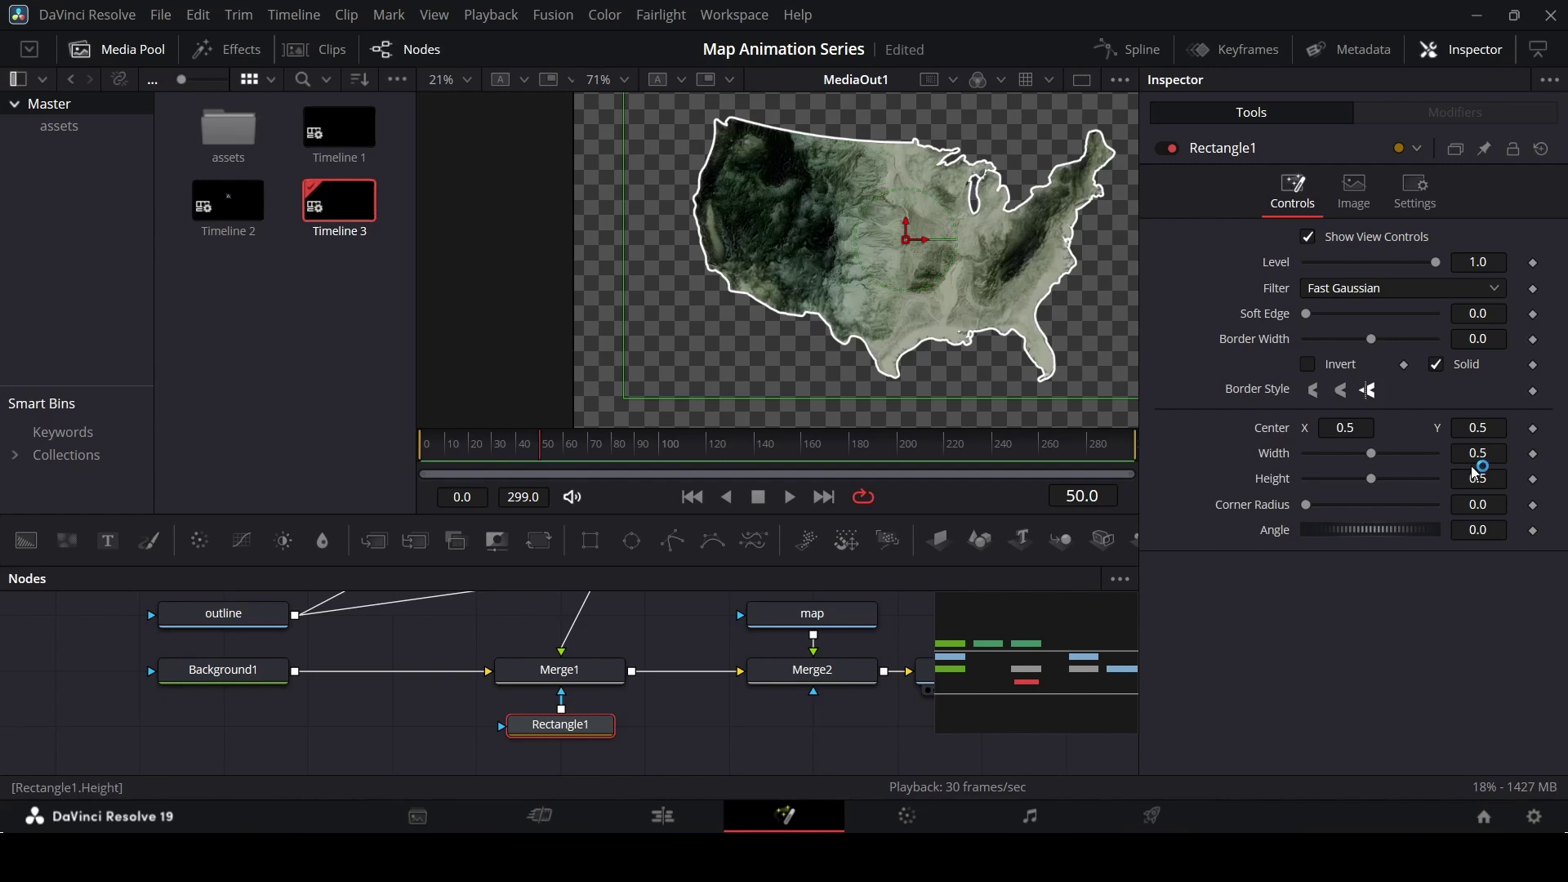
left_click(1533, 454)
key("Home")
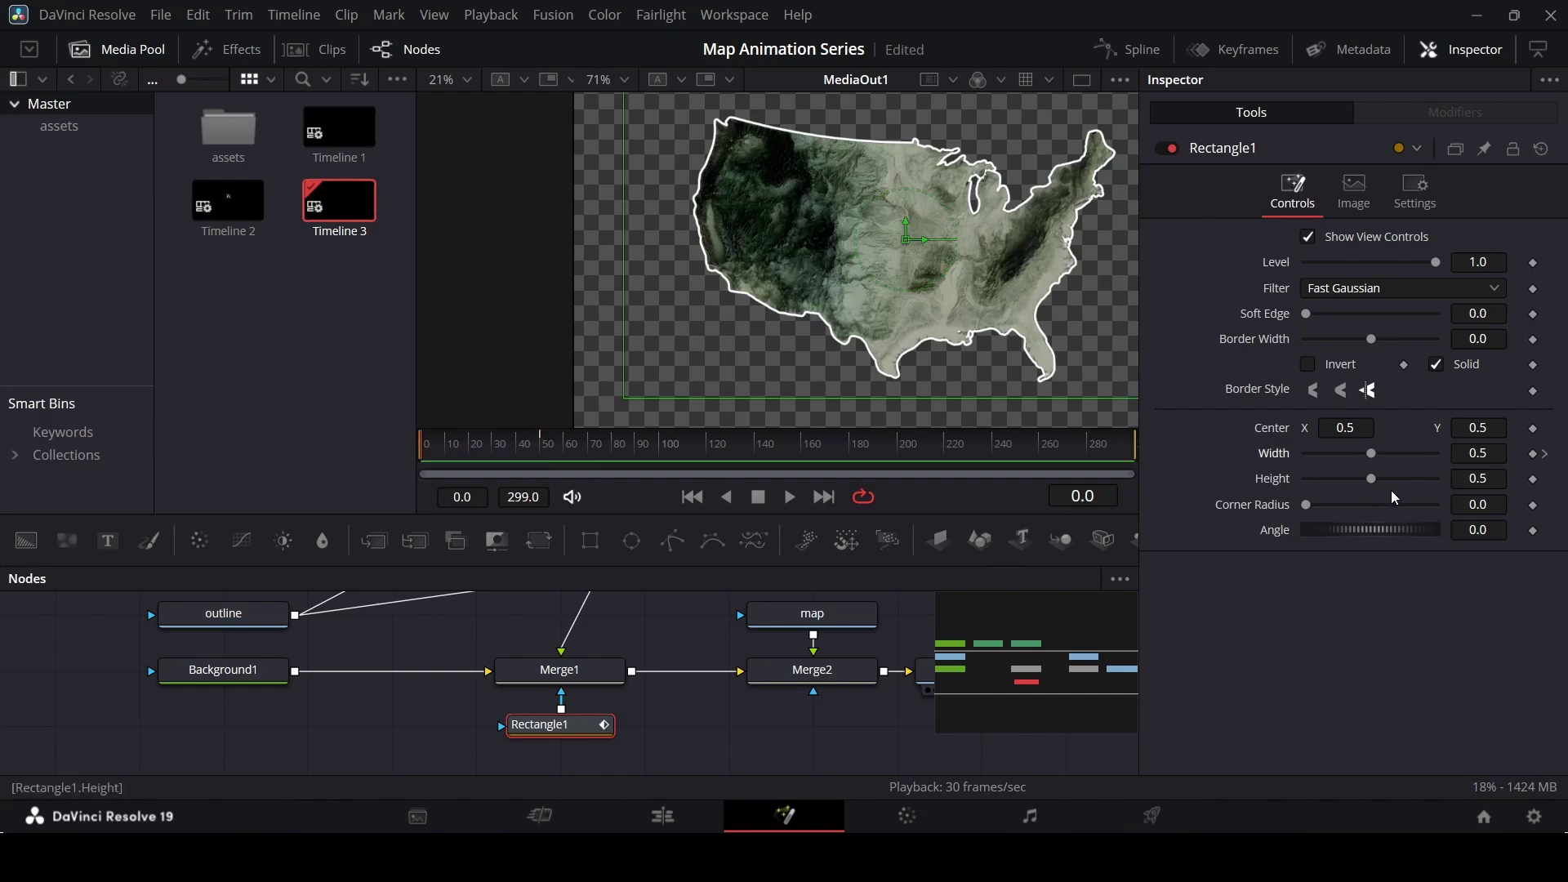
left_click_drag(1372, 454, 1284, 456)
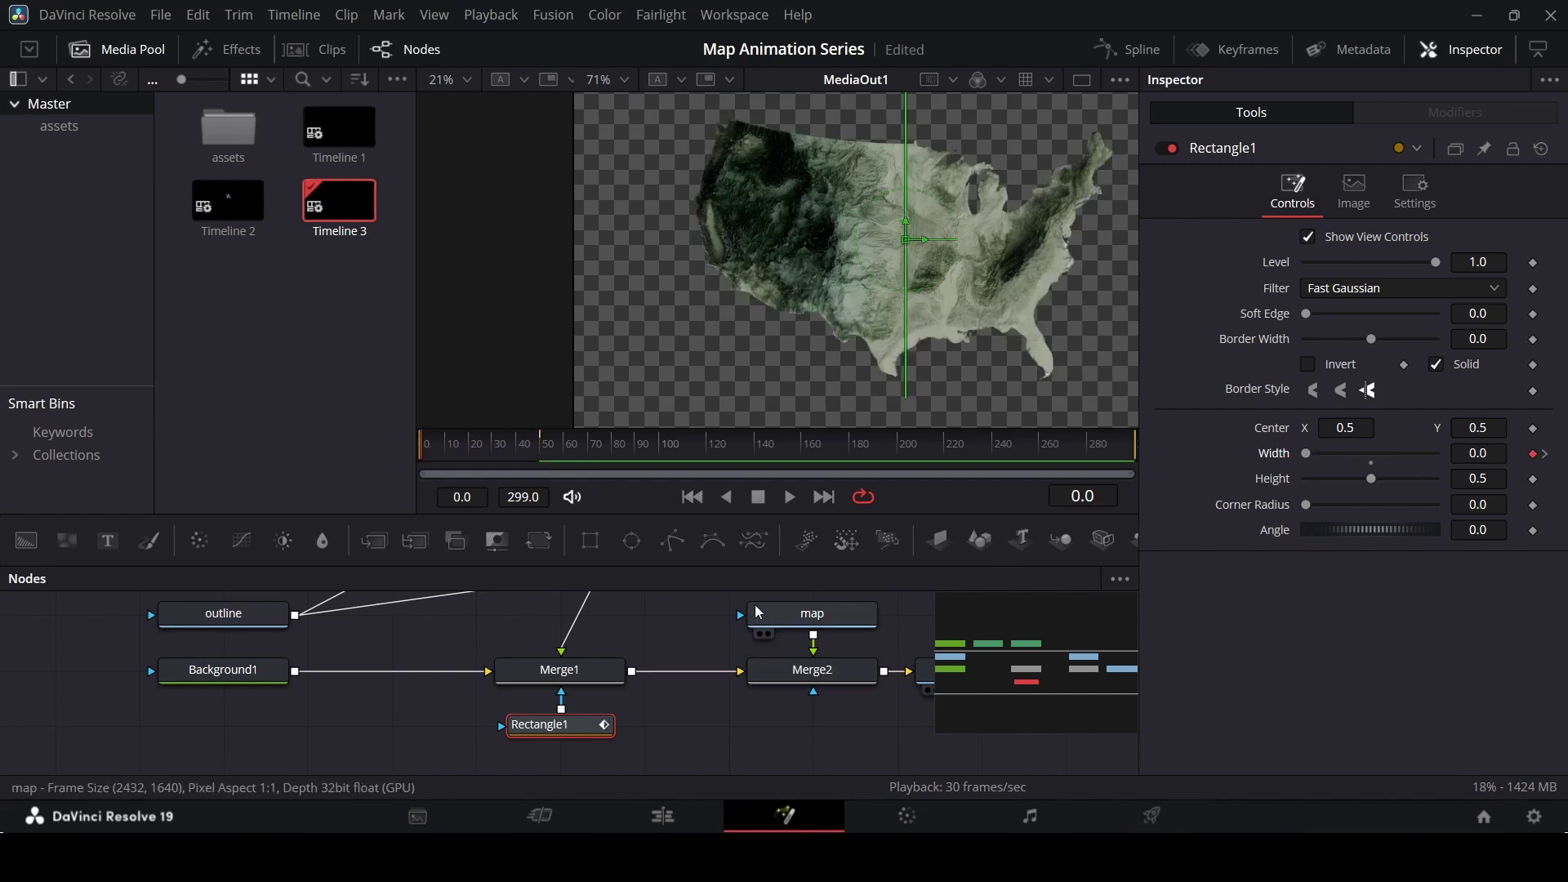
- Play back the outline reveal in the Fusion composition
left_click(698, 629)
key("space")
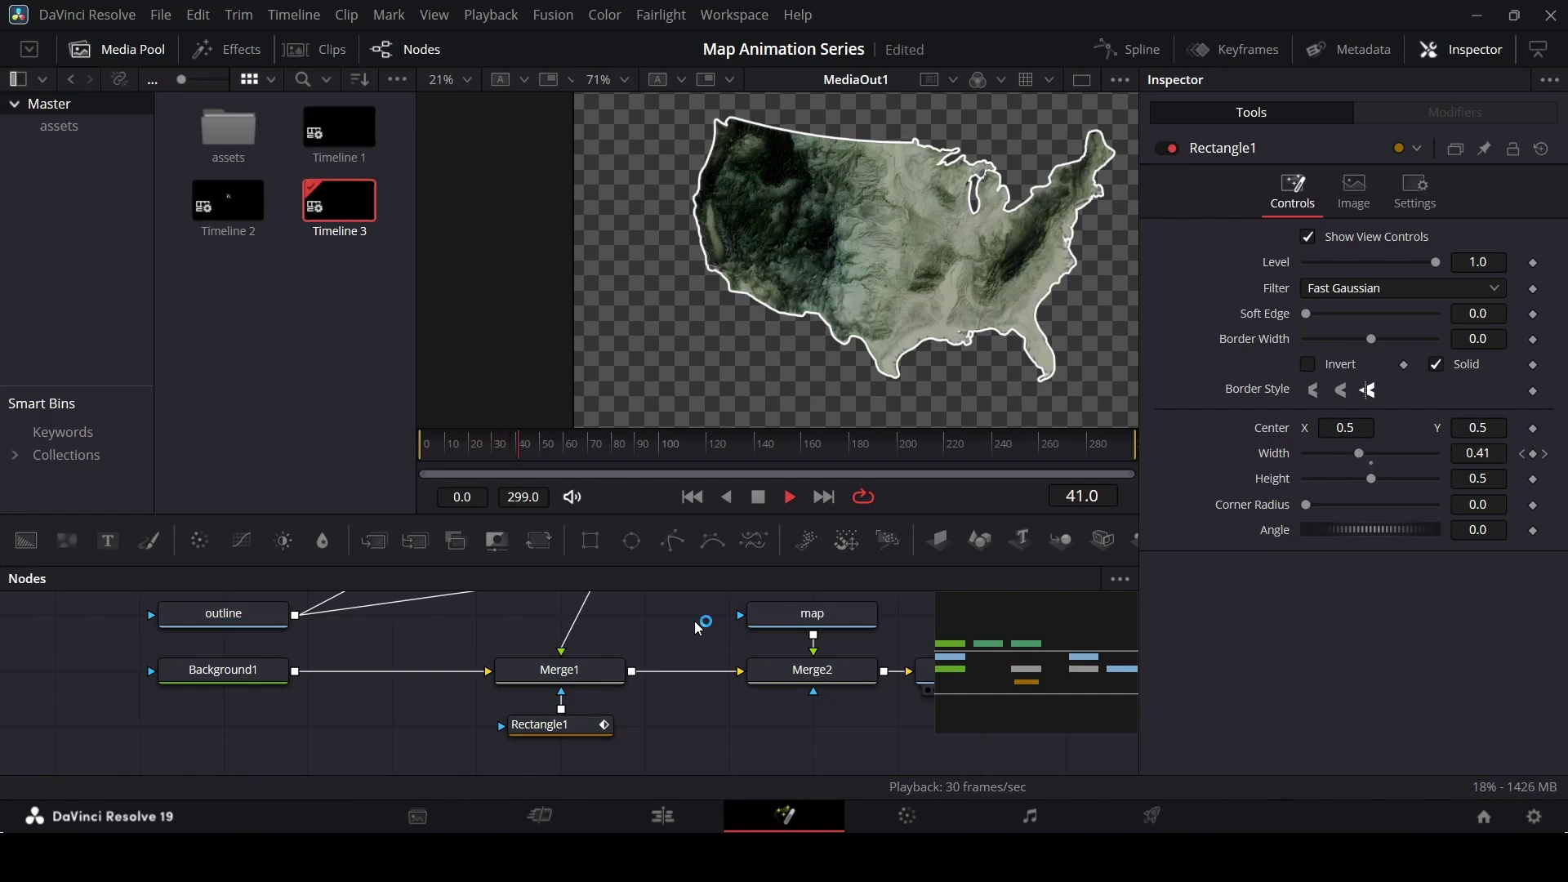
key("space")
- Smooth both keyframes of Rectangle1's Width curve in the Spline editor and close the editor
left_click(595, 722)
mouse_move(1345, 426)
left_mouse_down()
mouse_move(1291, 427)
mouse_move(1345, 427)
left_mouse_up()
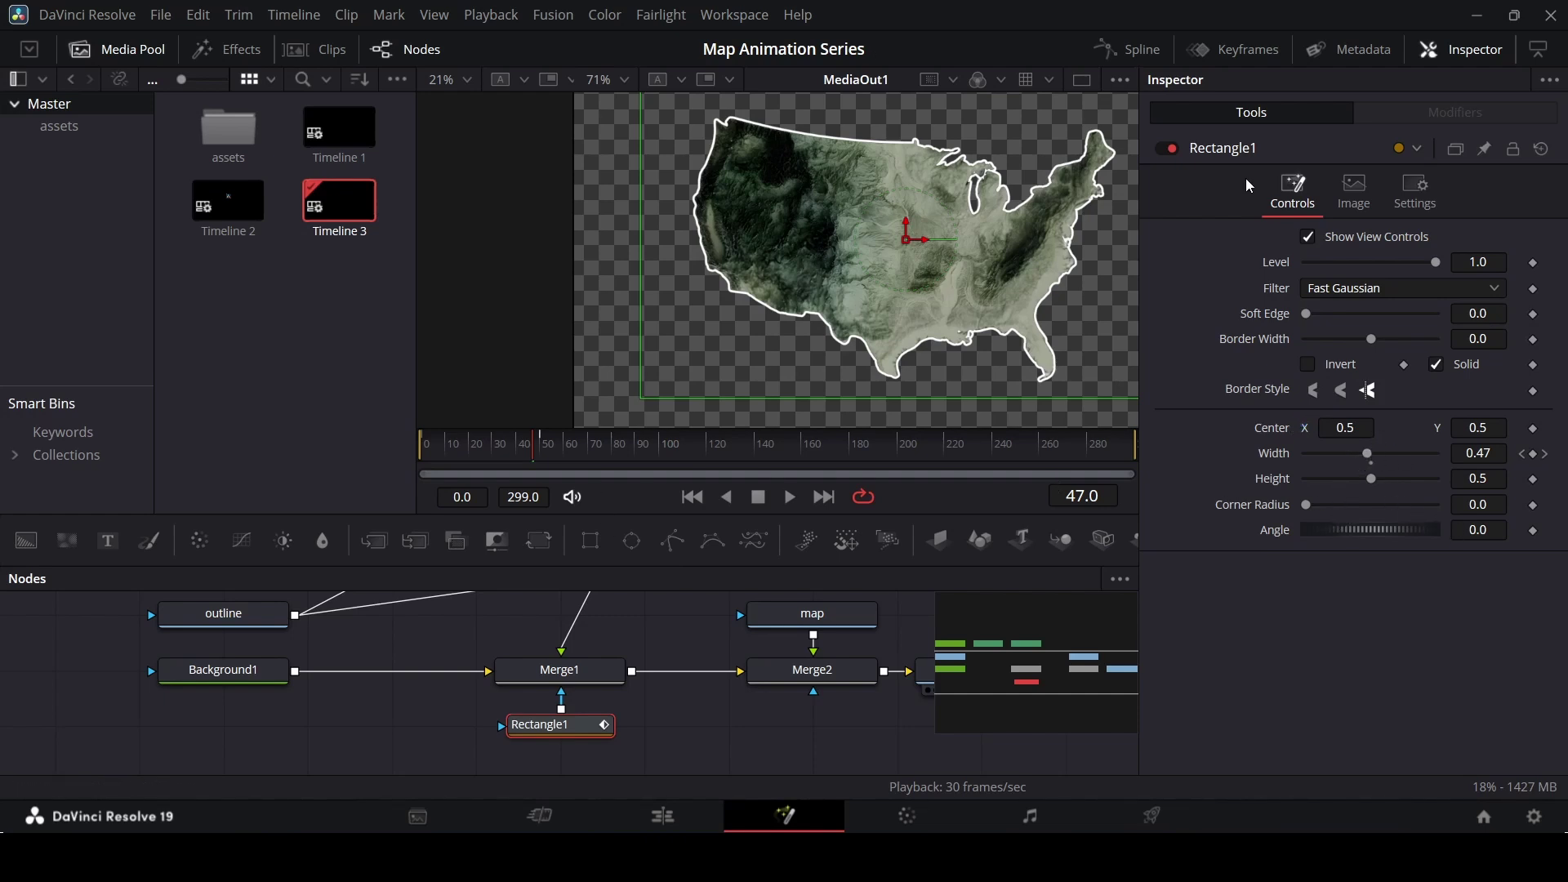
left_click(1129, 49)
left_click(650, 657)
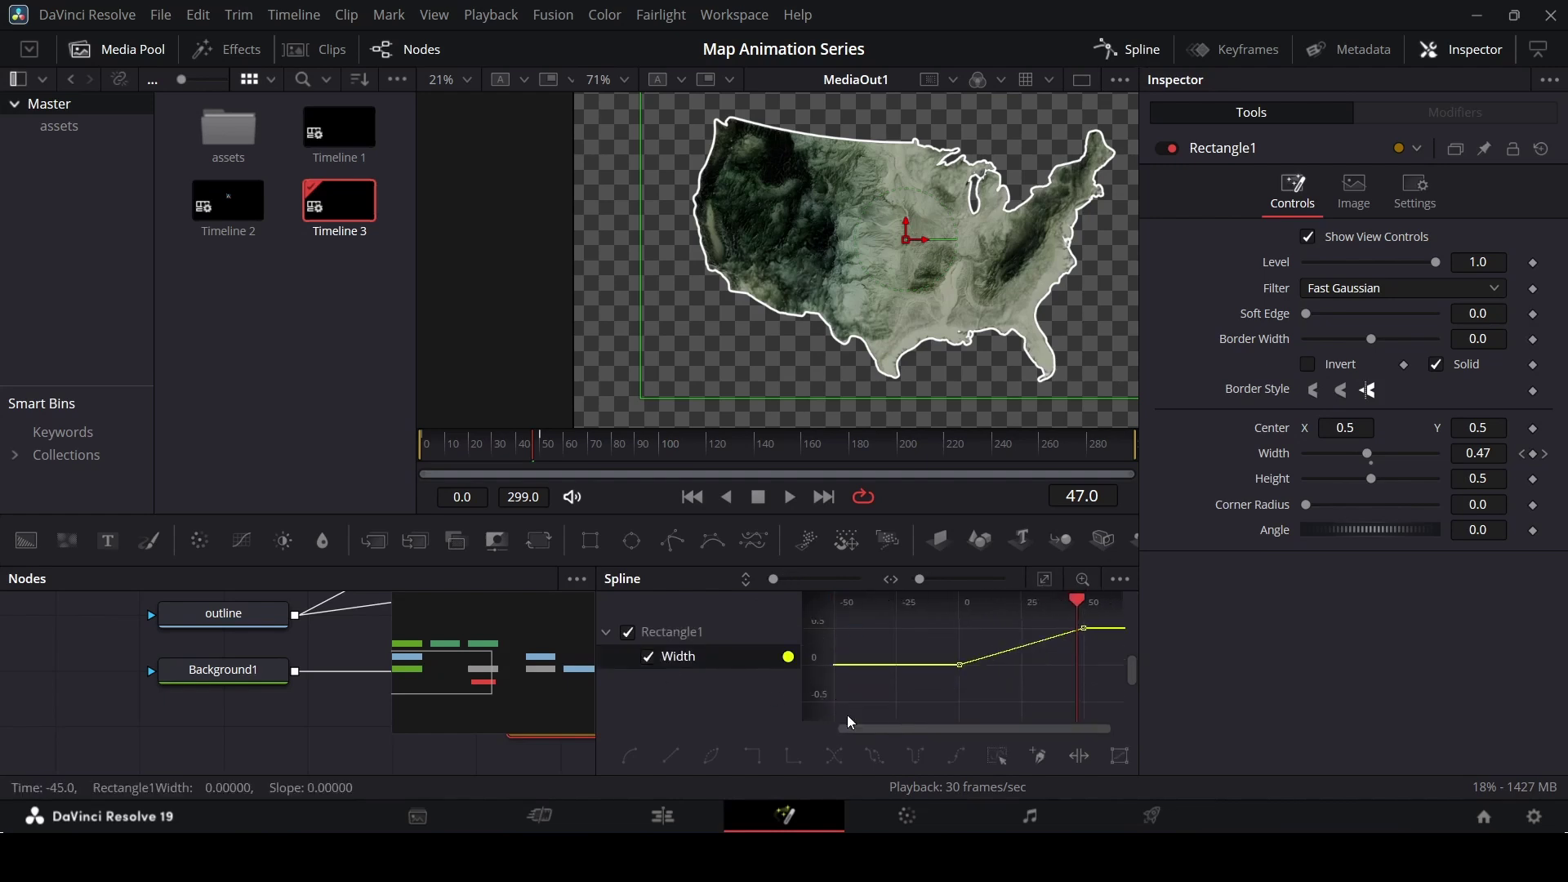
key("ctrl+a")
key("shift+s")
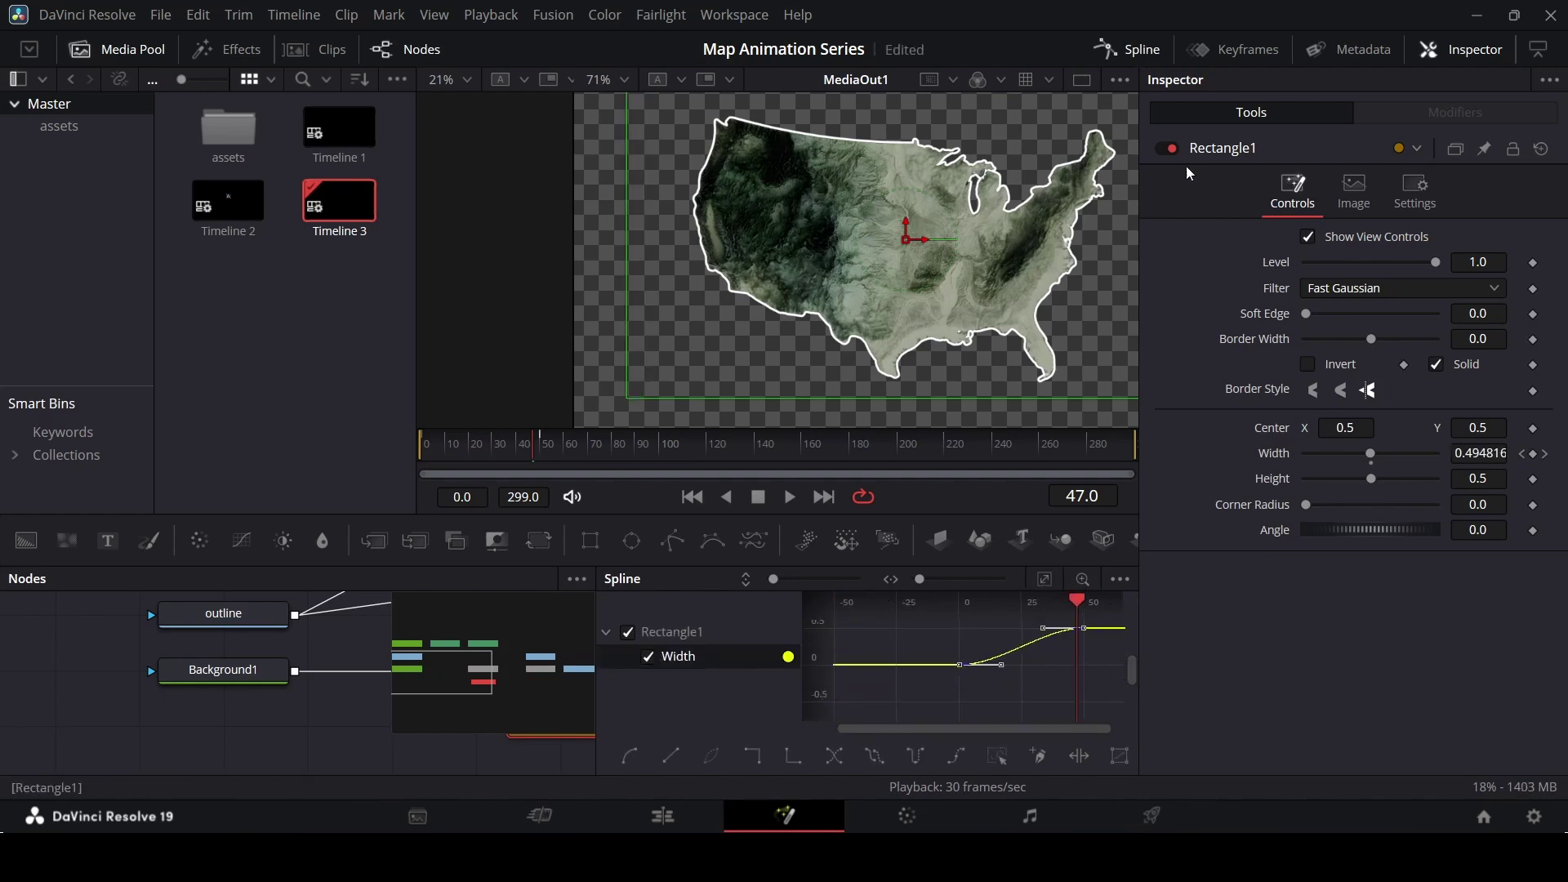
left_click(1129, 49)
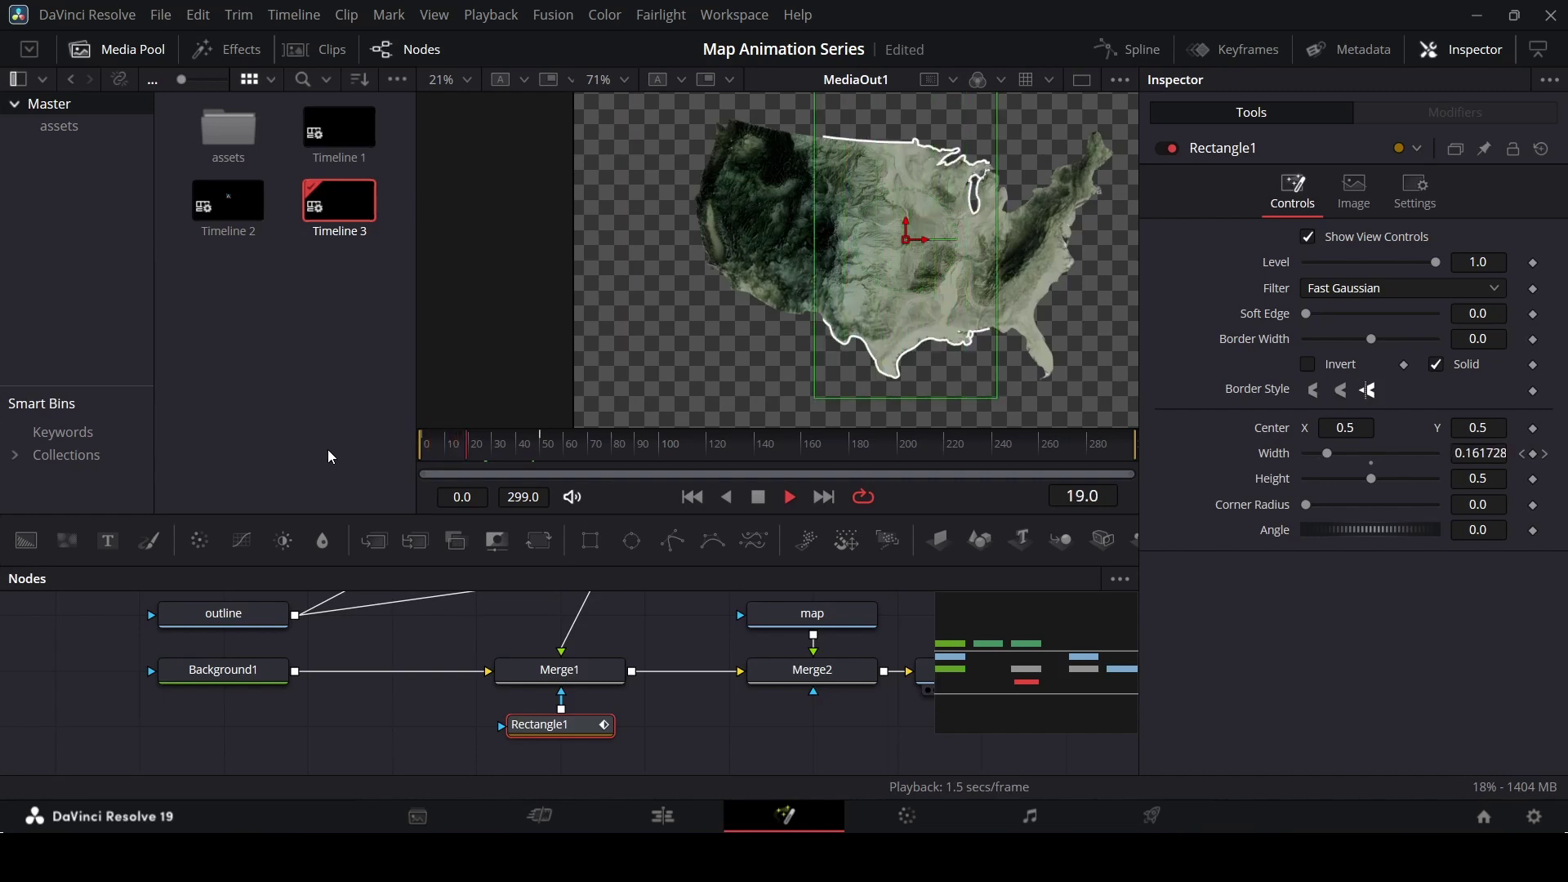
- Return to the Edit page and play Timeline 3 to review the outline reveal over the background
left_click(698, 743)
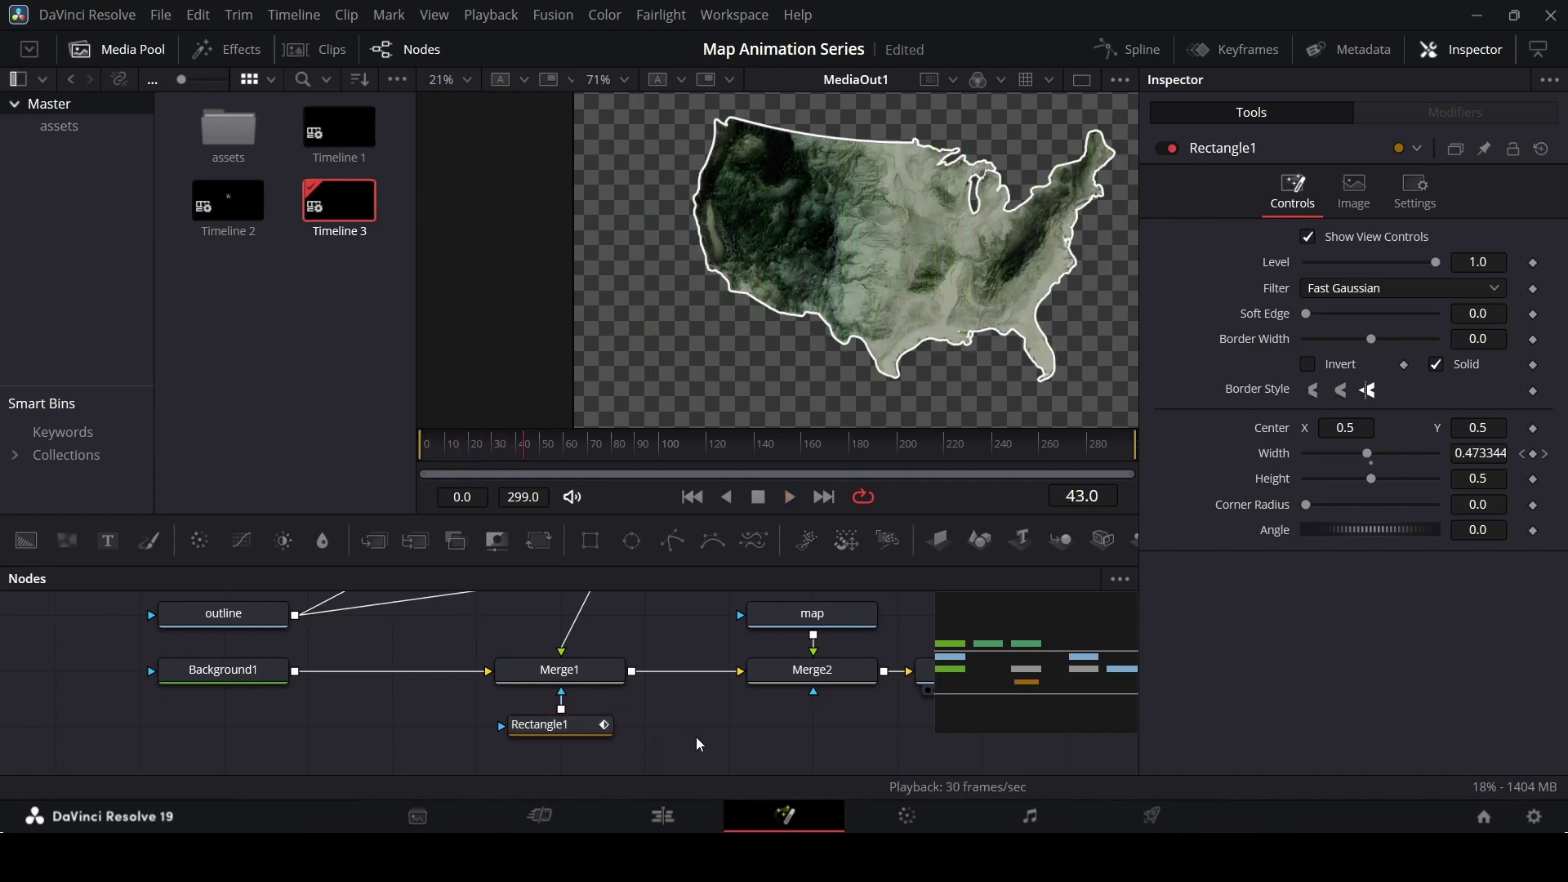
key("ctrl+f")
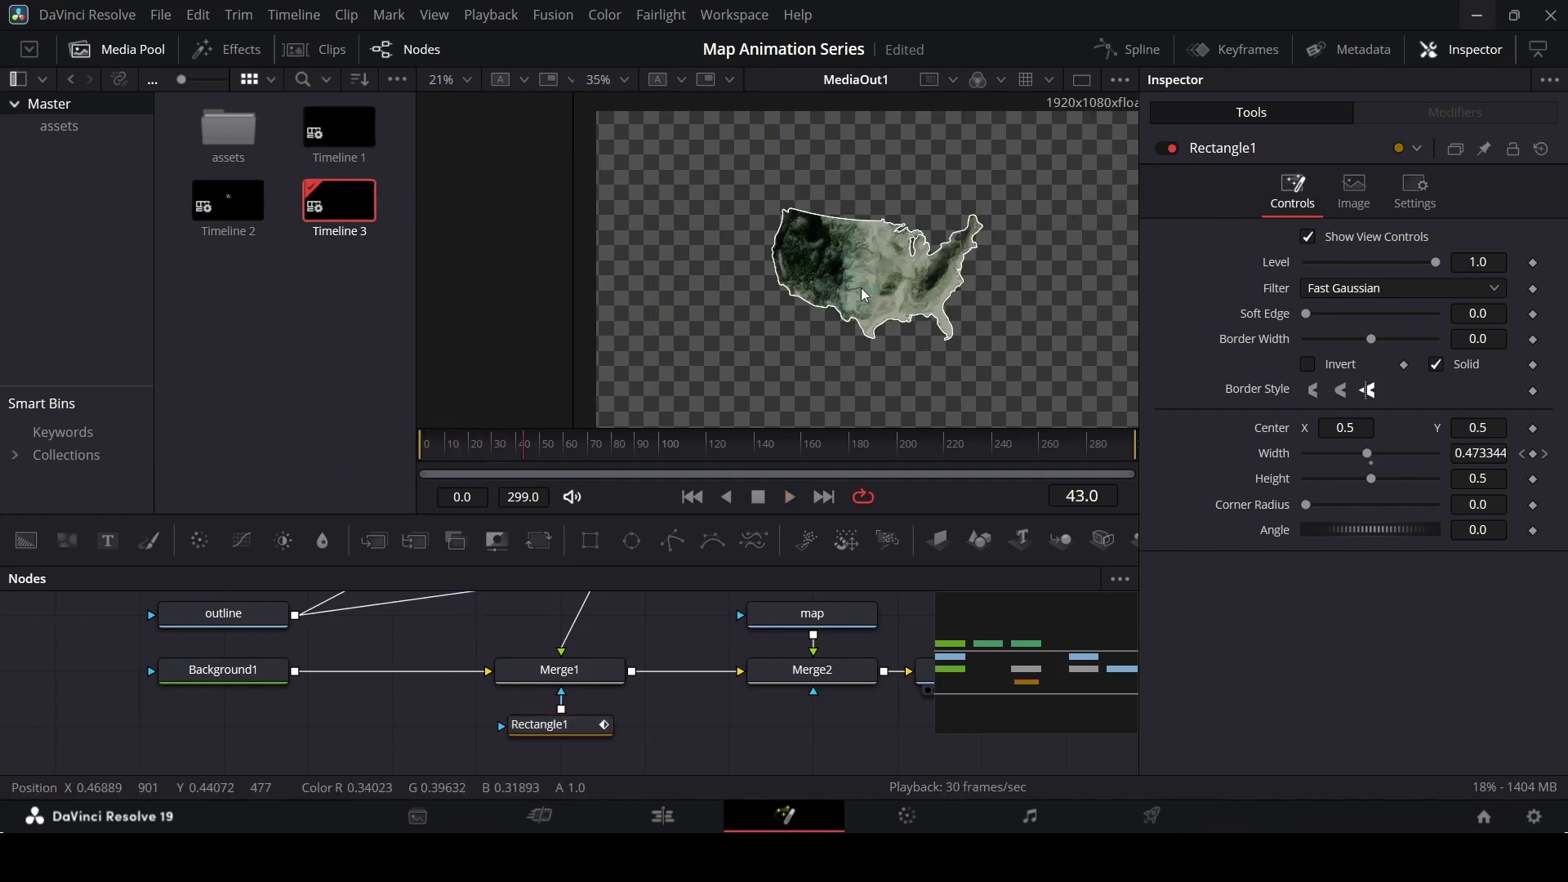
left_click(664, 816)
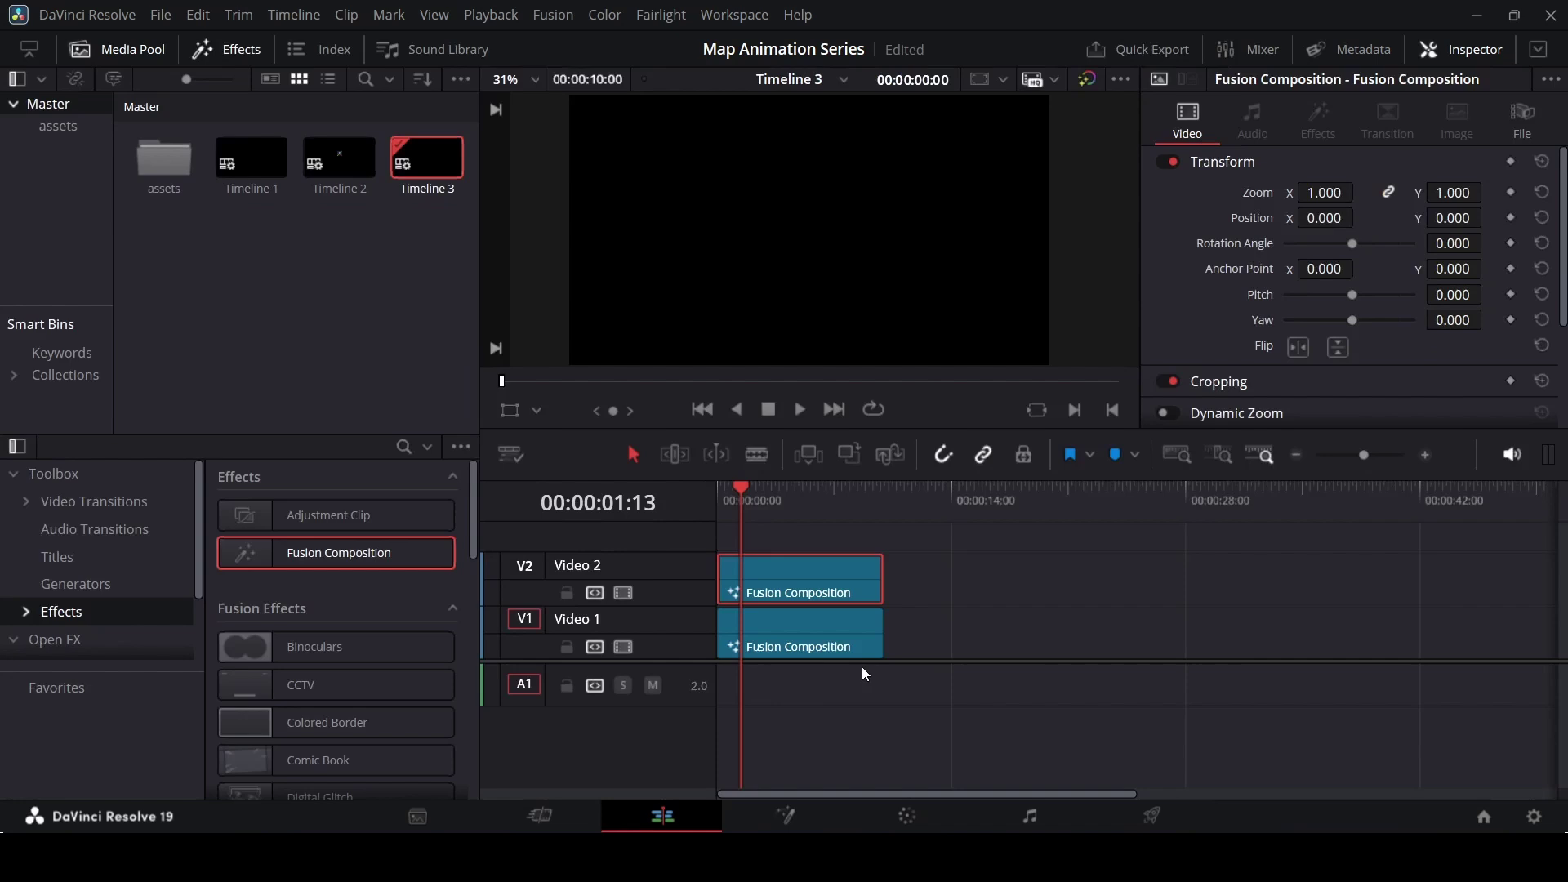
left_click(957, 635)
key("space")
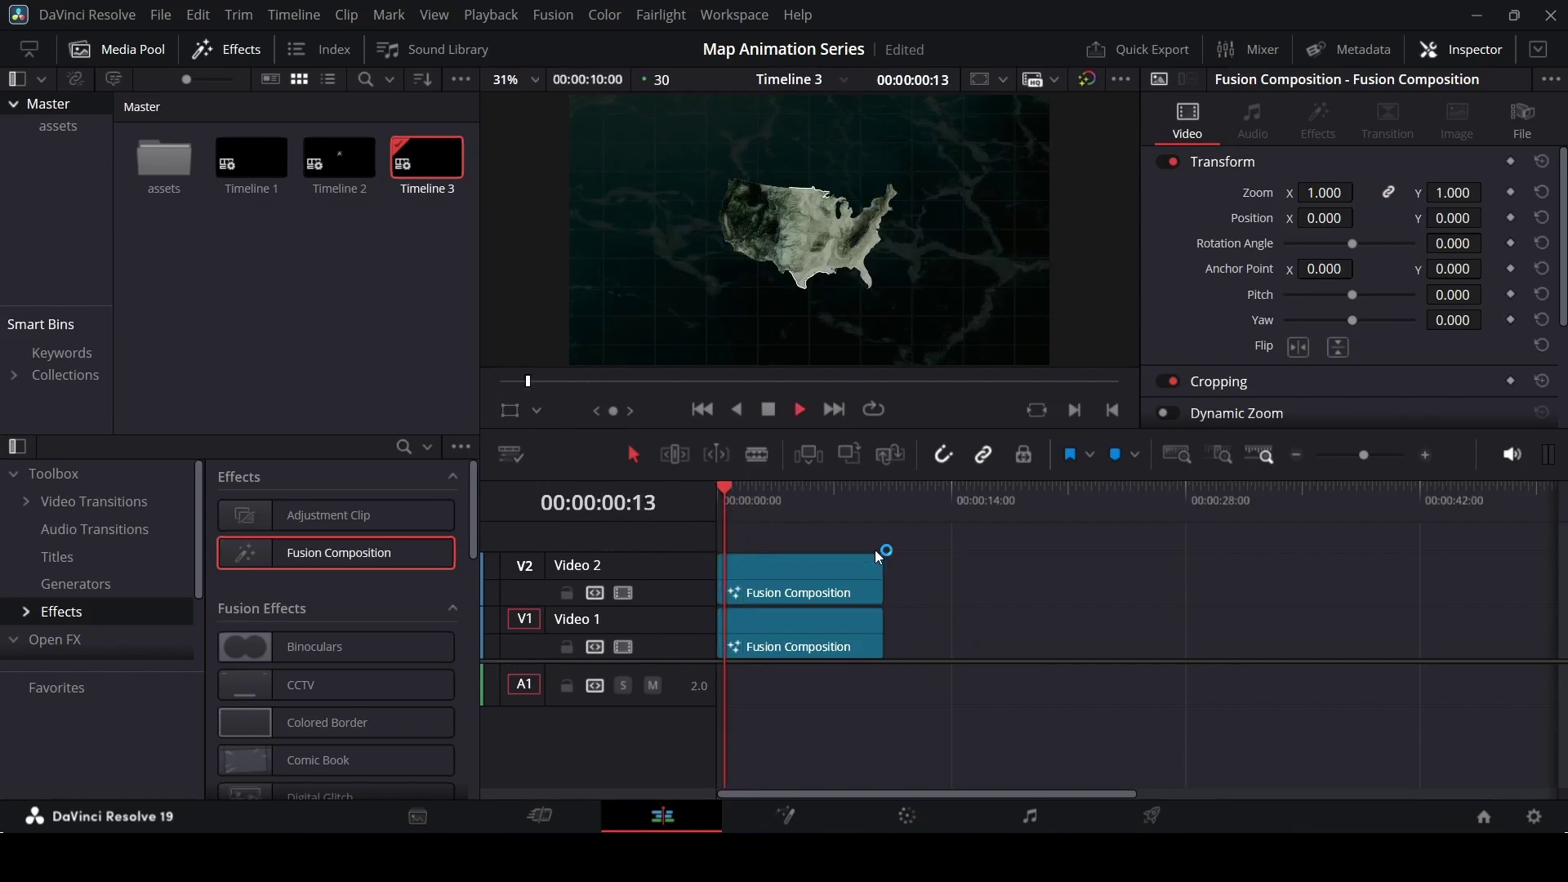
key("space")
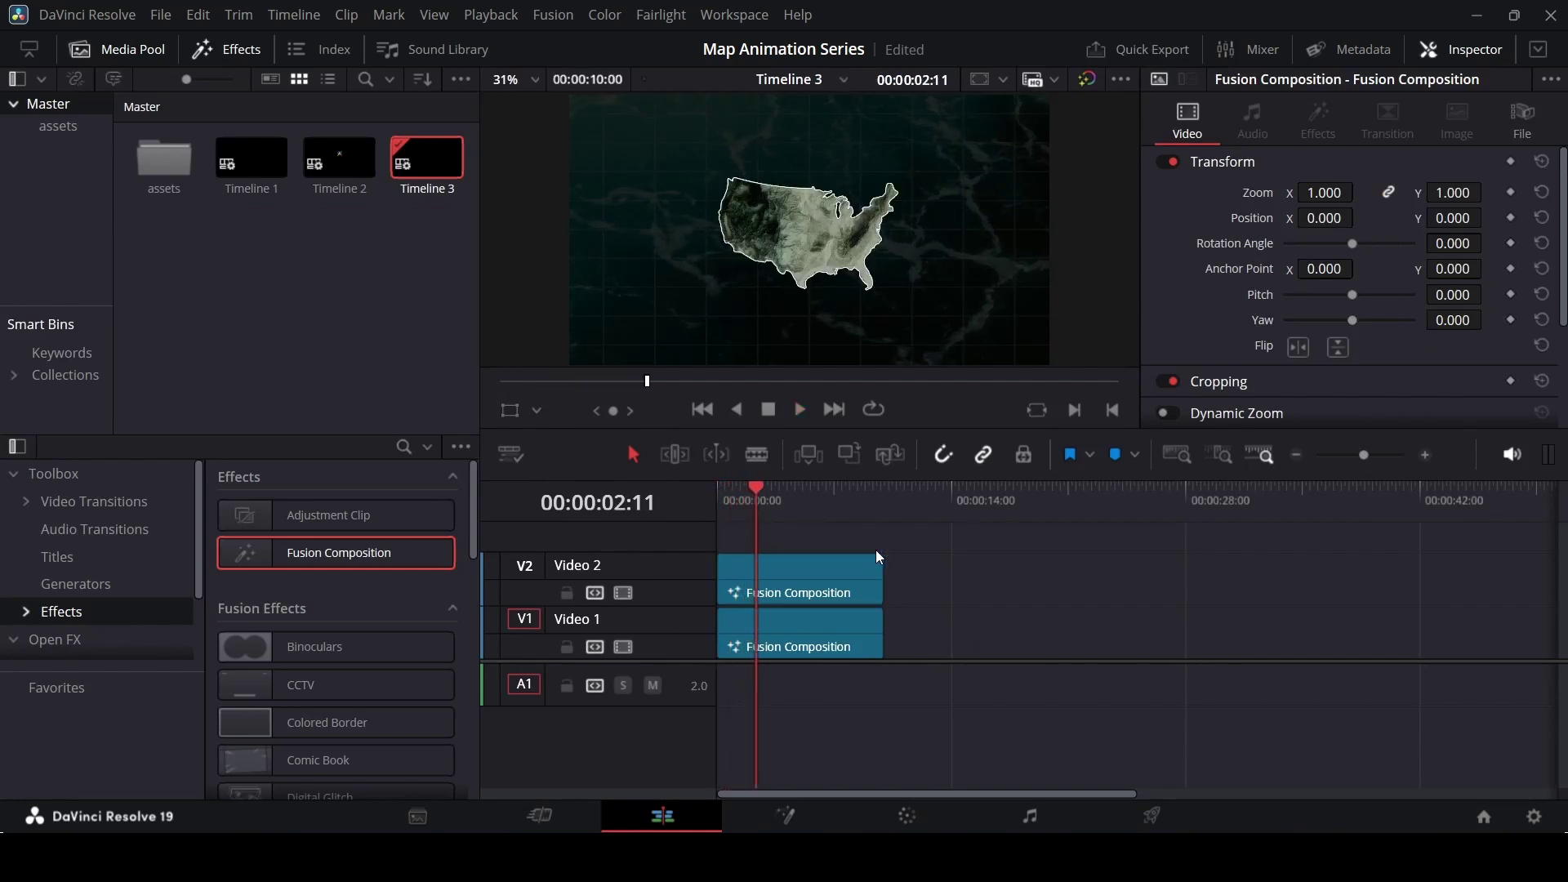
- Add a Fusion Composition at the start of a new Video 3 track and open it in the Fusion page
scroll(874, 629, "up", 3)
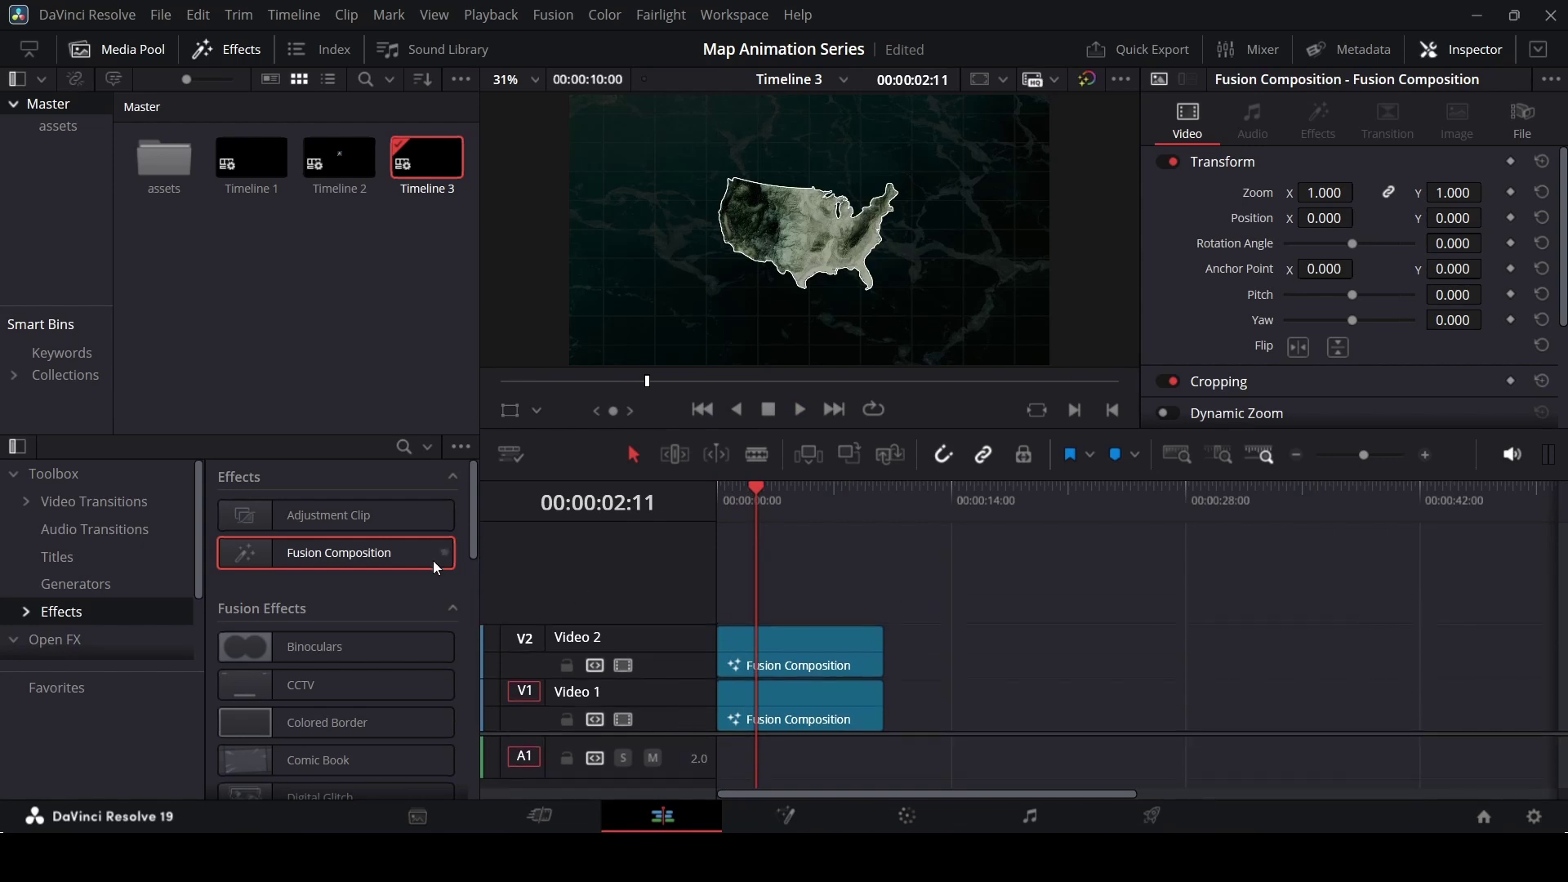
left_click_drag(433, 560, 882, 596)
right_click(827, 593)
left_click(871, 461)
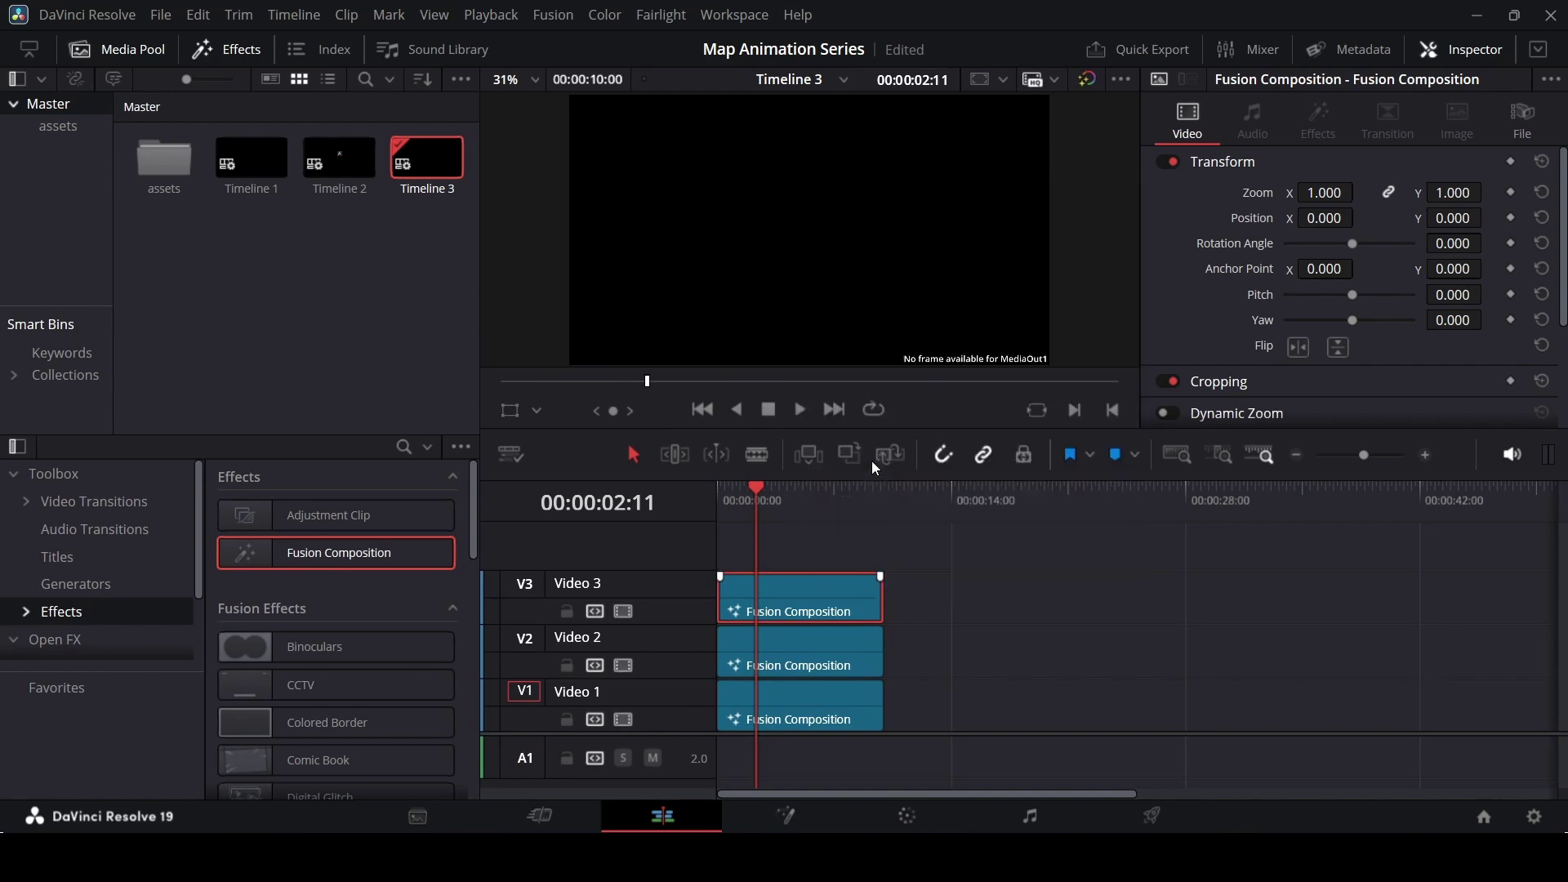
- Feed a solid red Background node into MediaOut1 and mask it with an Ellipse node
left_click_drag(27, 545, 142, 639)
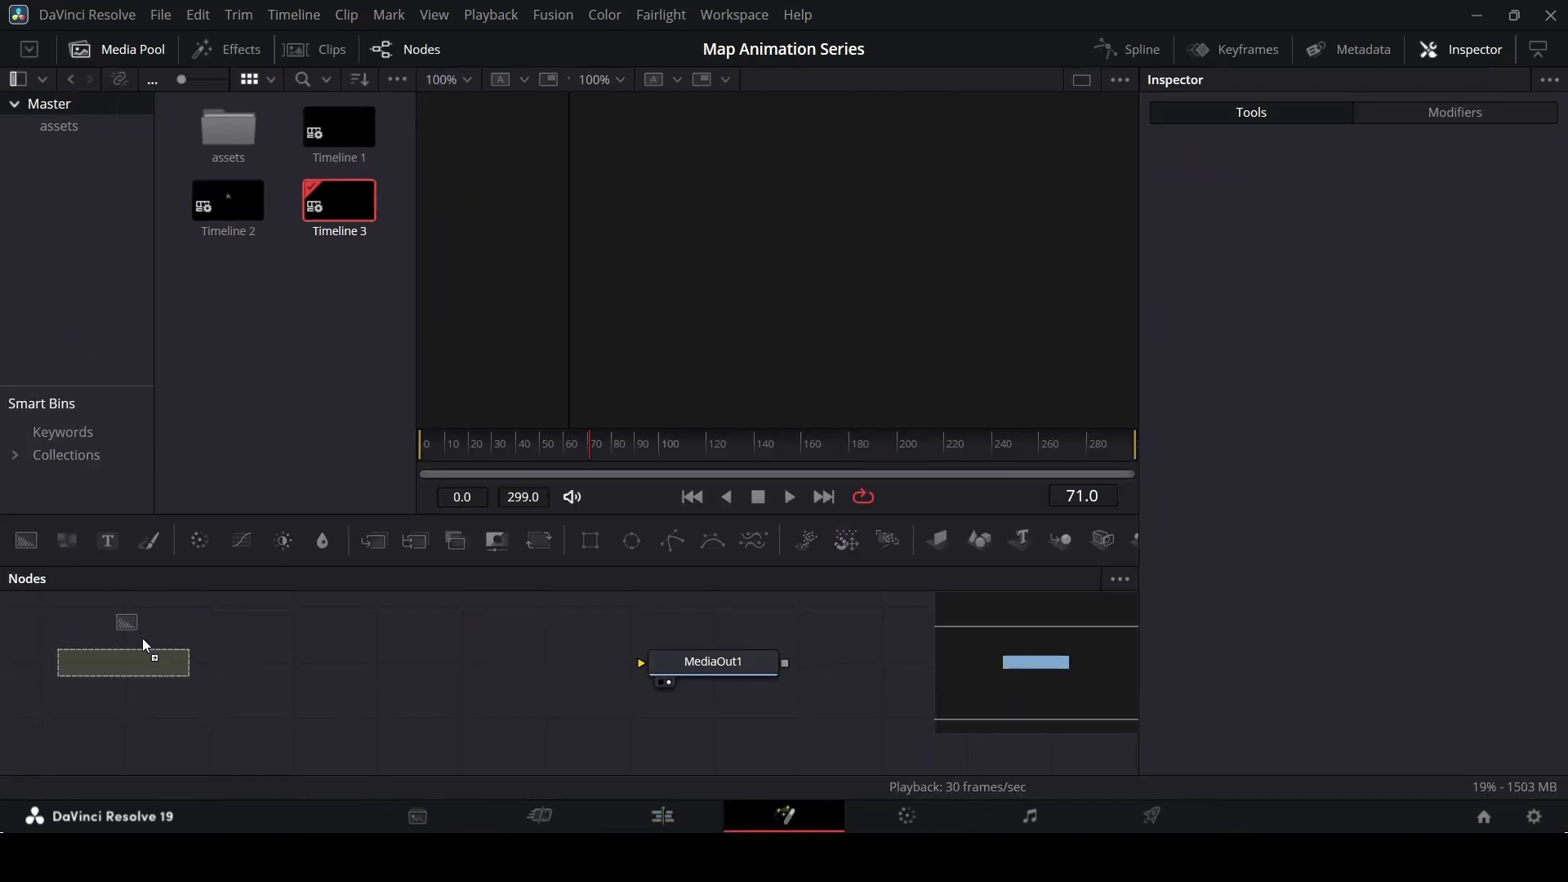
left_click_drag(1302, 384, 1493, 394)
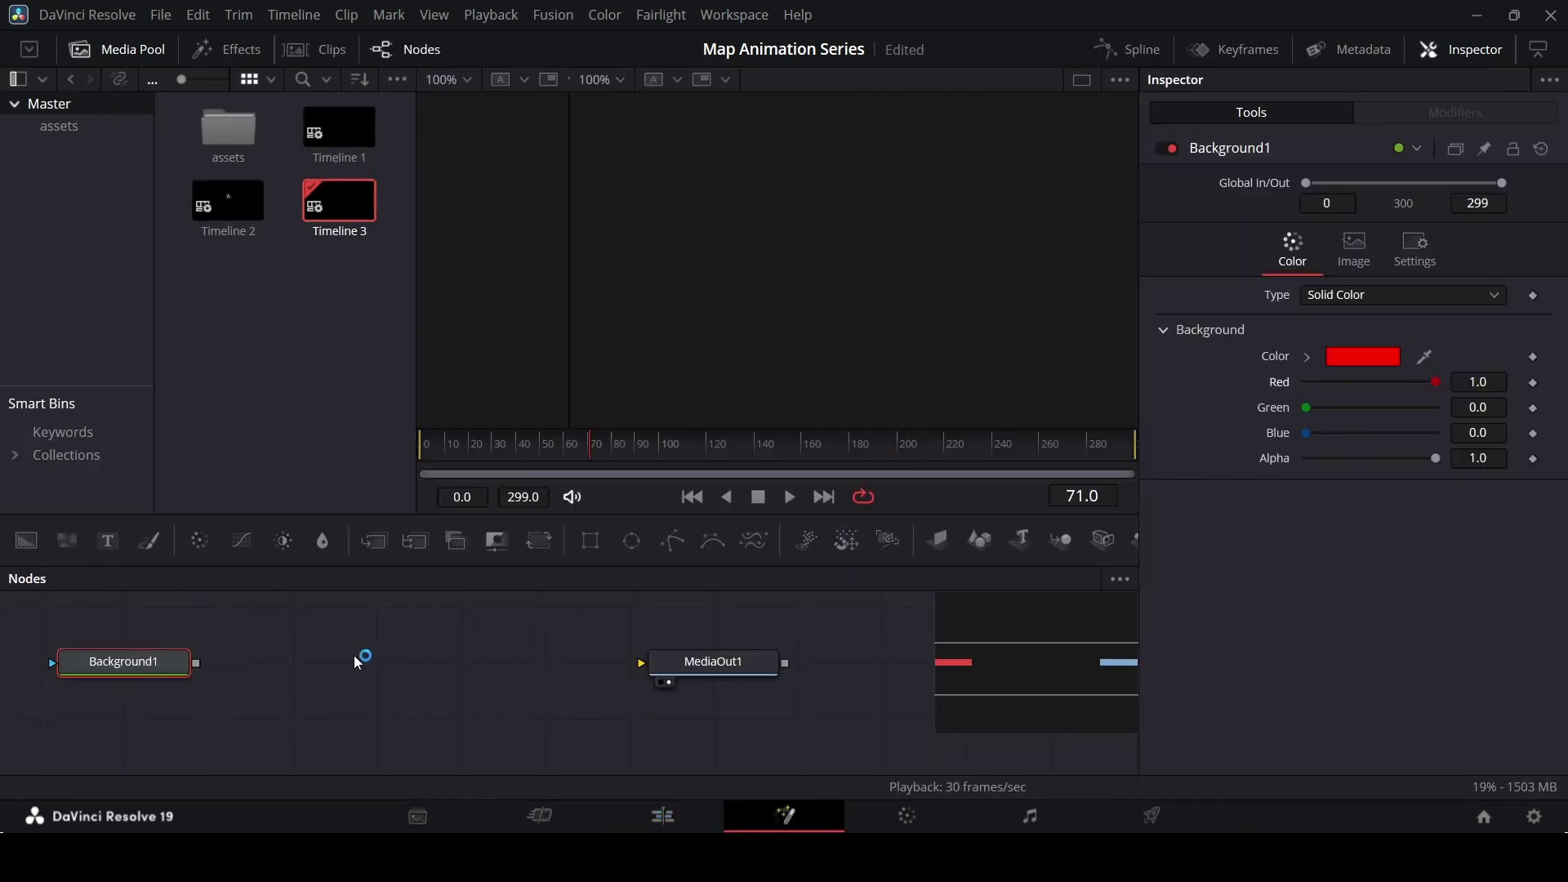
left_click_drag(198, 662, 699, 664)
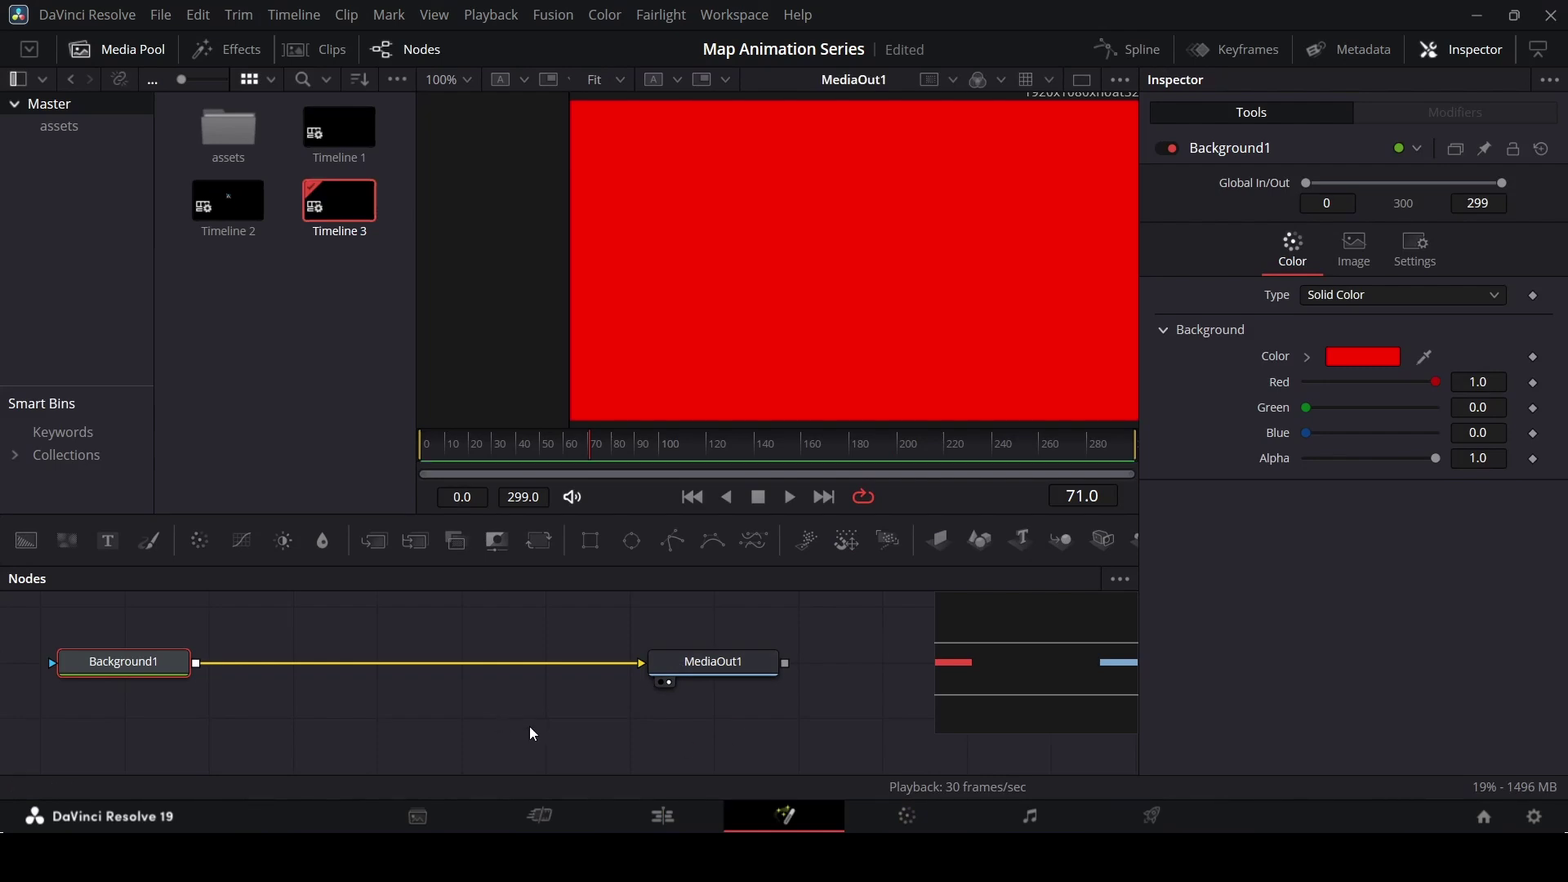
left_click_drag(619, 552, 180, 637)
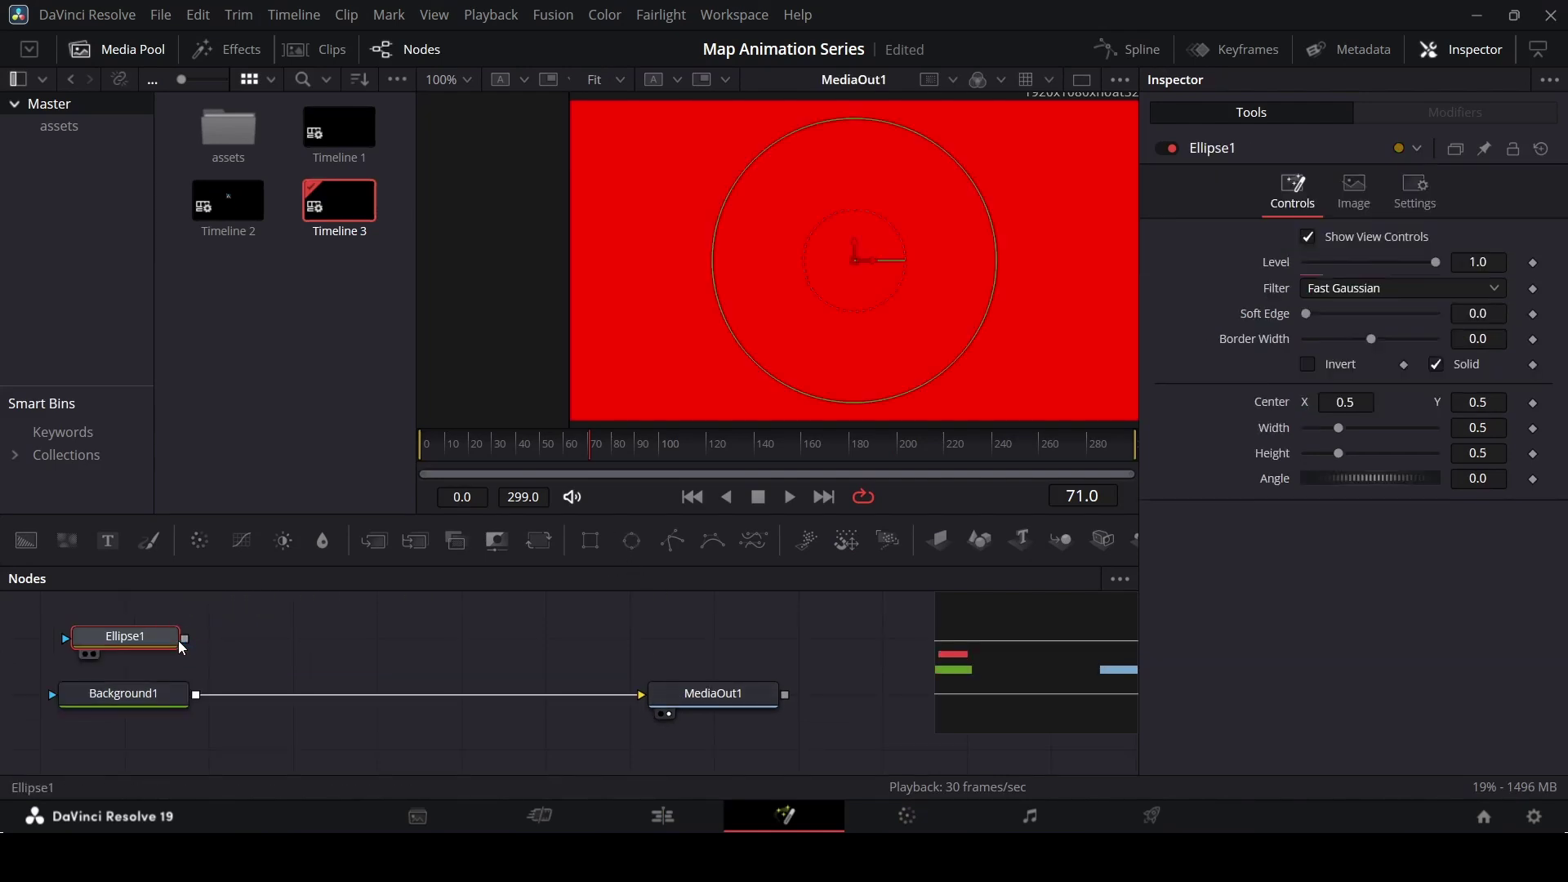
left_click_drag(159, 693, 158, 694)
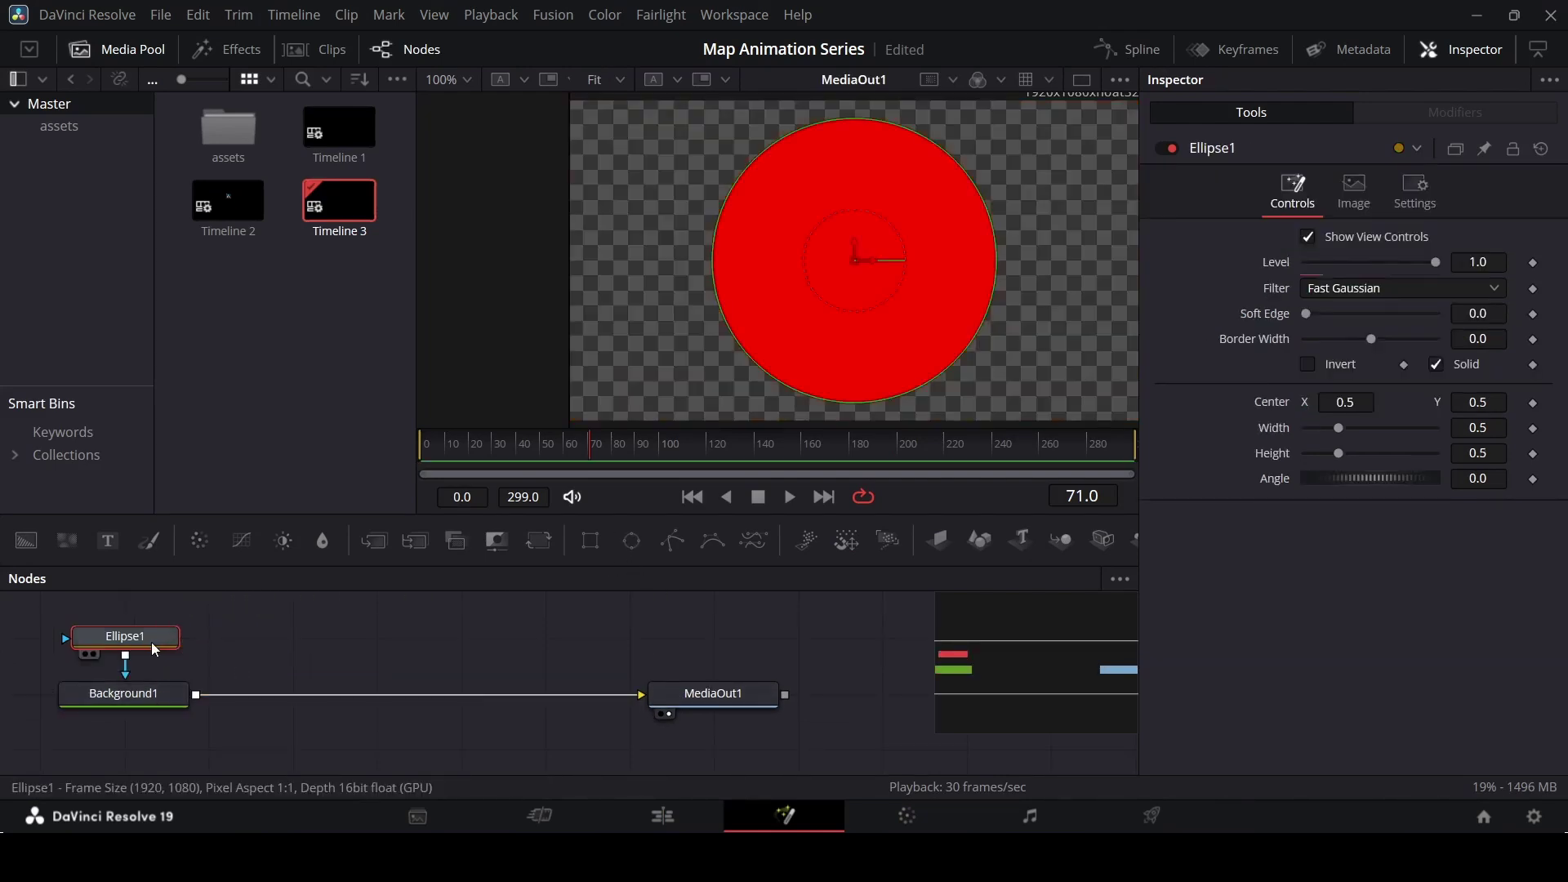
- Link Ellipse1's Width to its Height with an expression and set Height to 0.05
right_click(1277, 437)
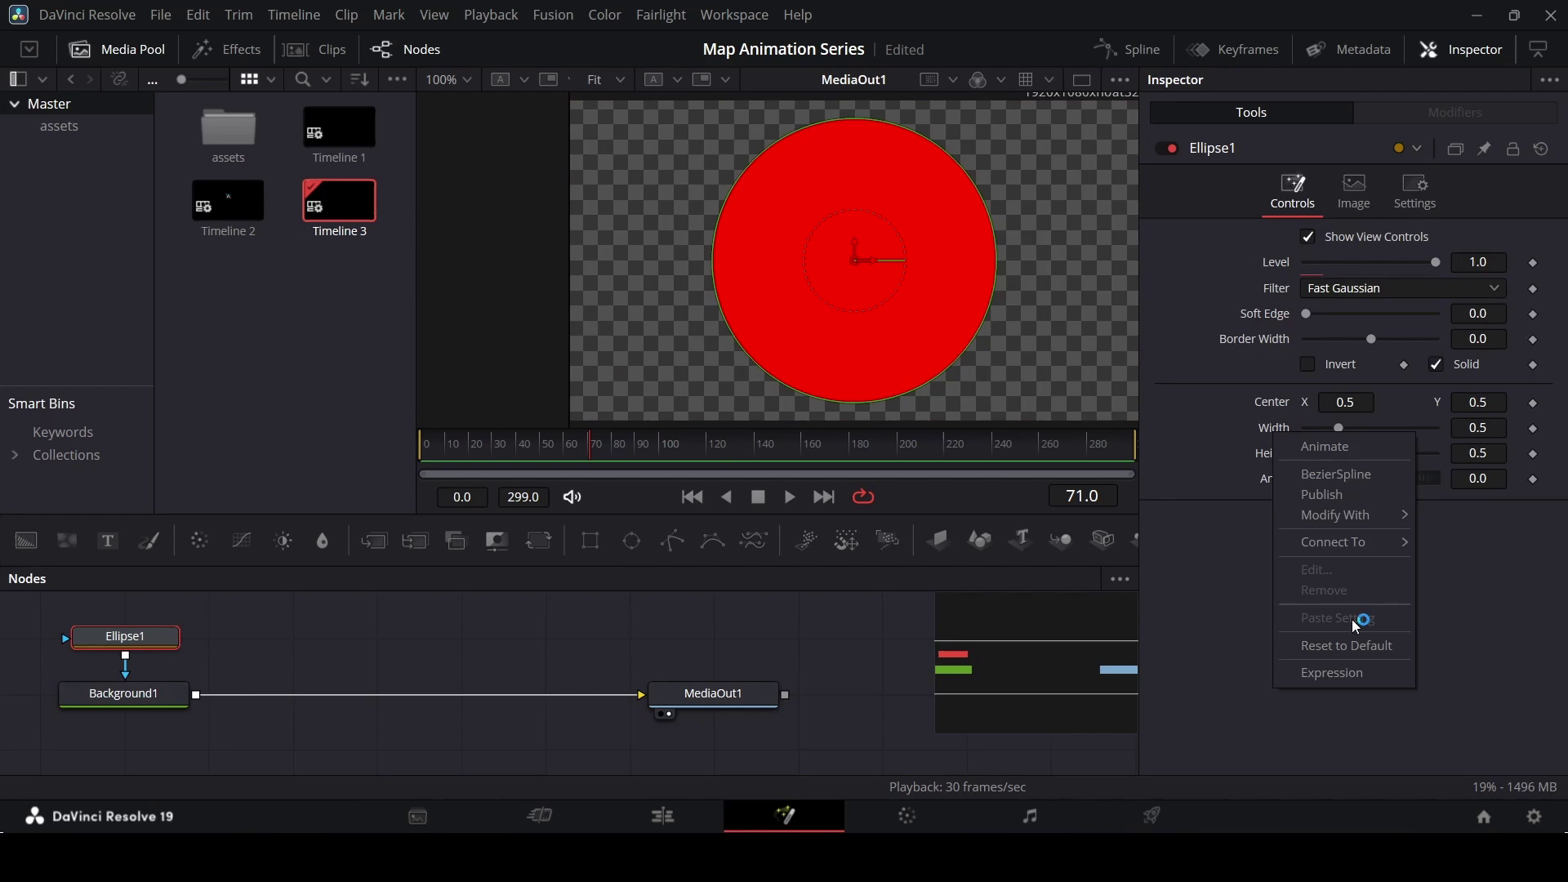
left_click(1331, 673)
left_click_drag(1313, 455, 1272, 482)
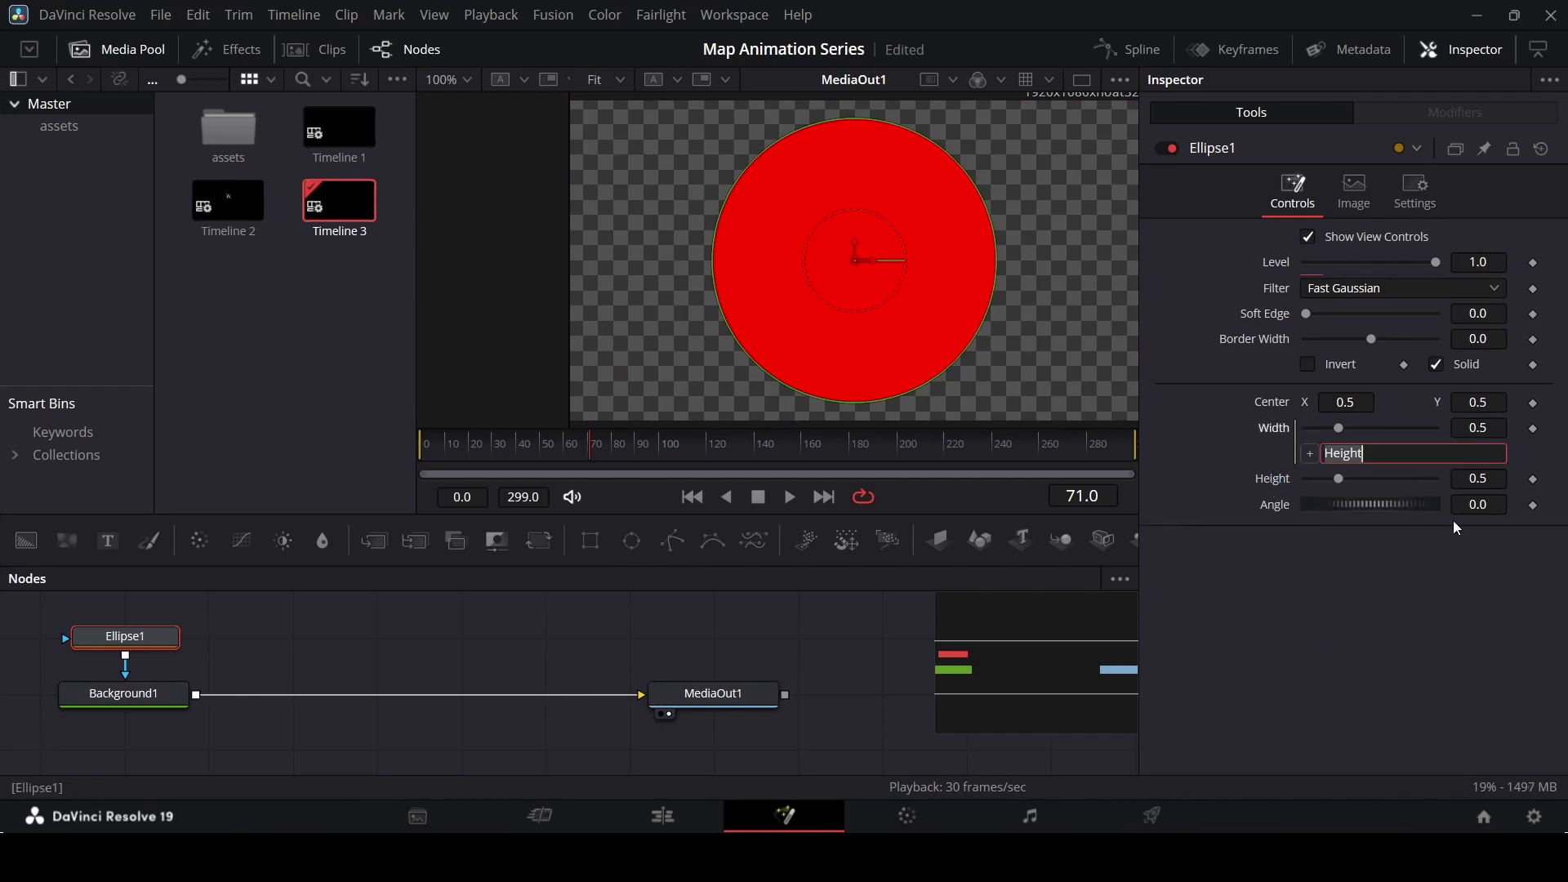
left_click(1497, 481)
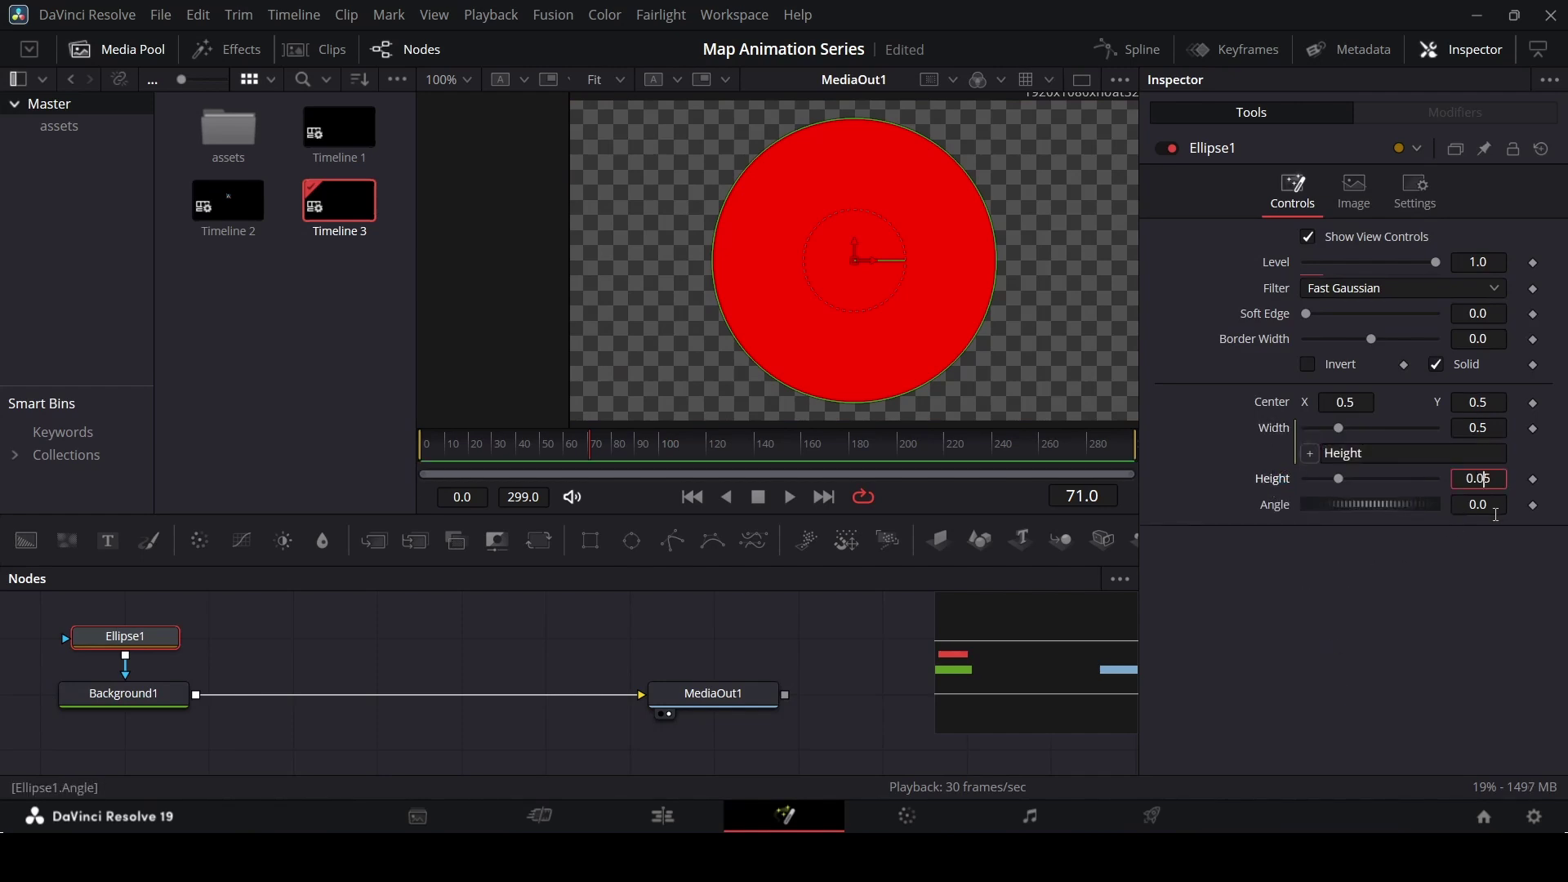
left_click(1495, 512)
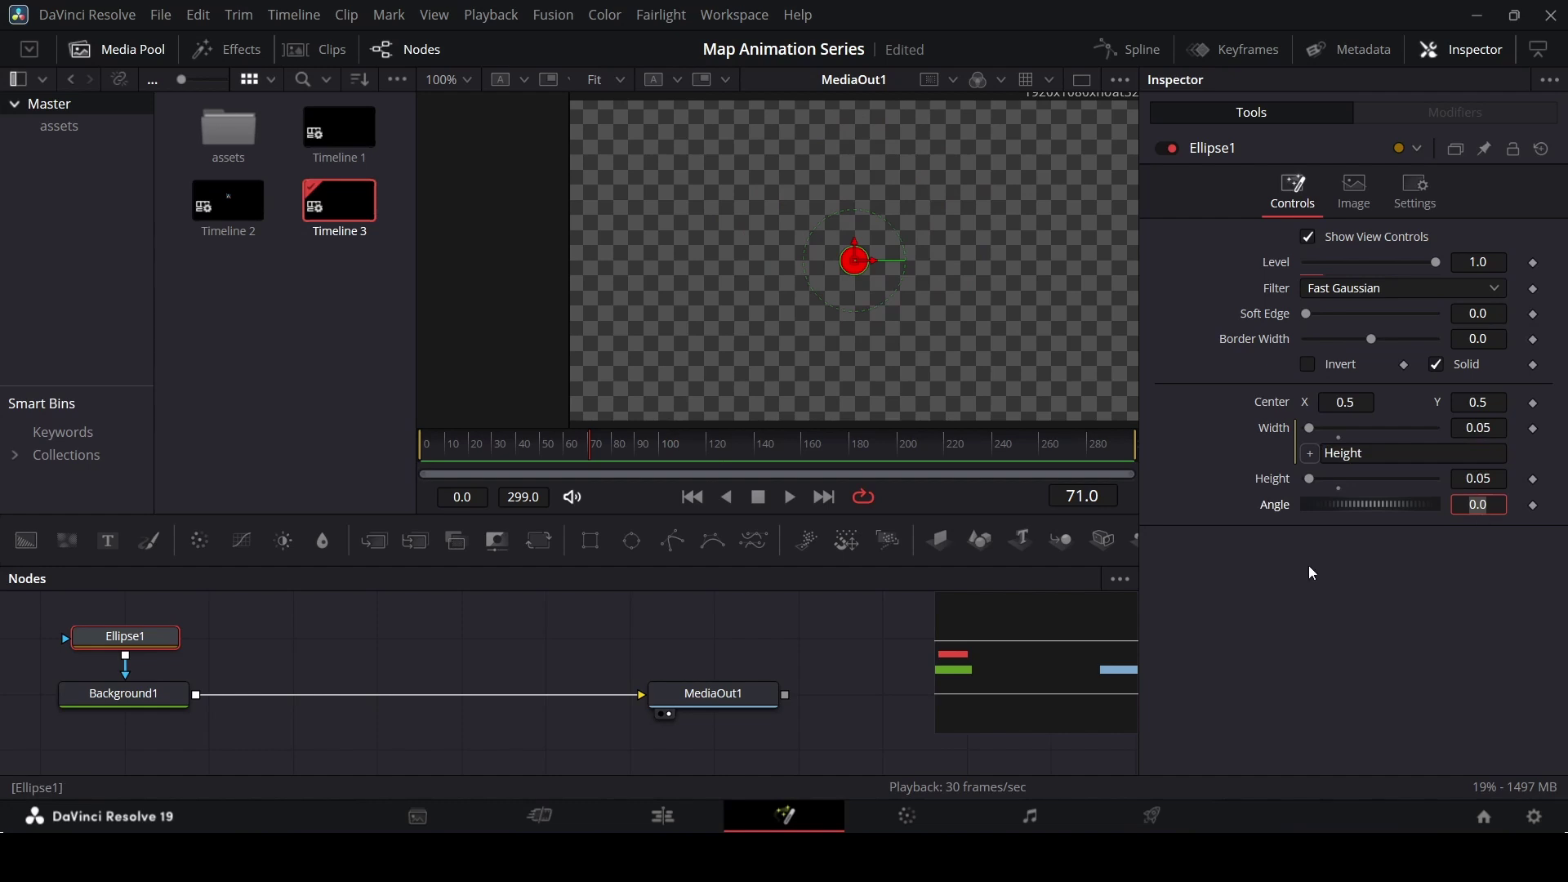
- Merge a second Background node over Background1 and set its Red value to 1.0
left_click_drag(26, 541, 257, 640)
left_click_drag(364, 642, 204, 697)
left_click(356, 644)
left_click_drag(1317, 383, 1439, 382)
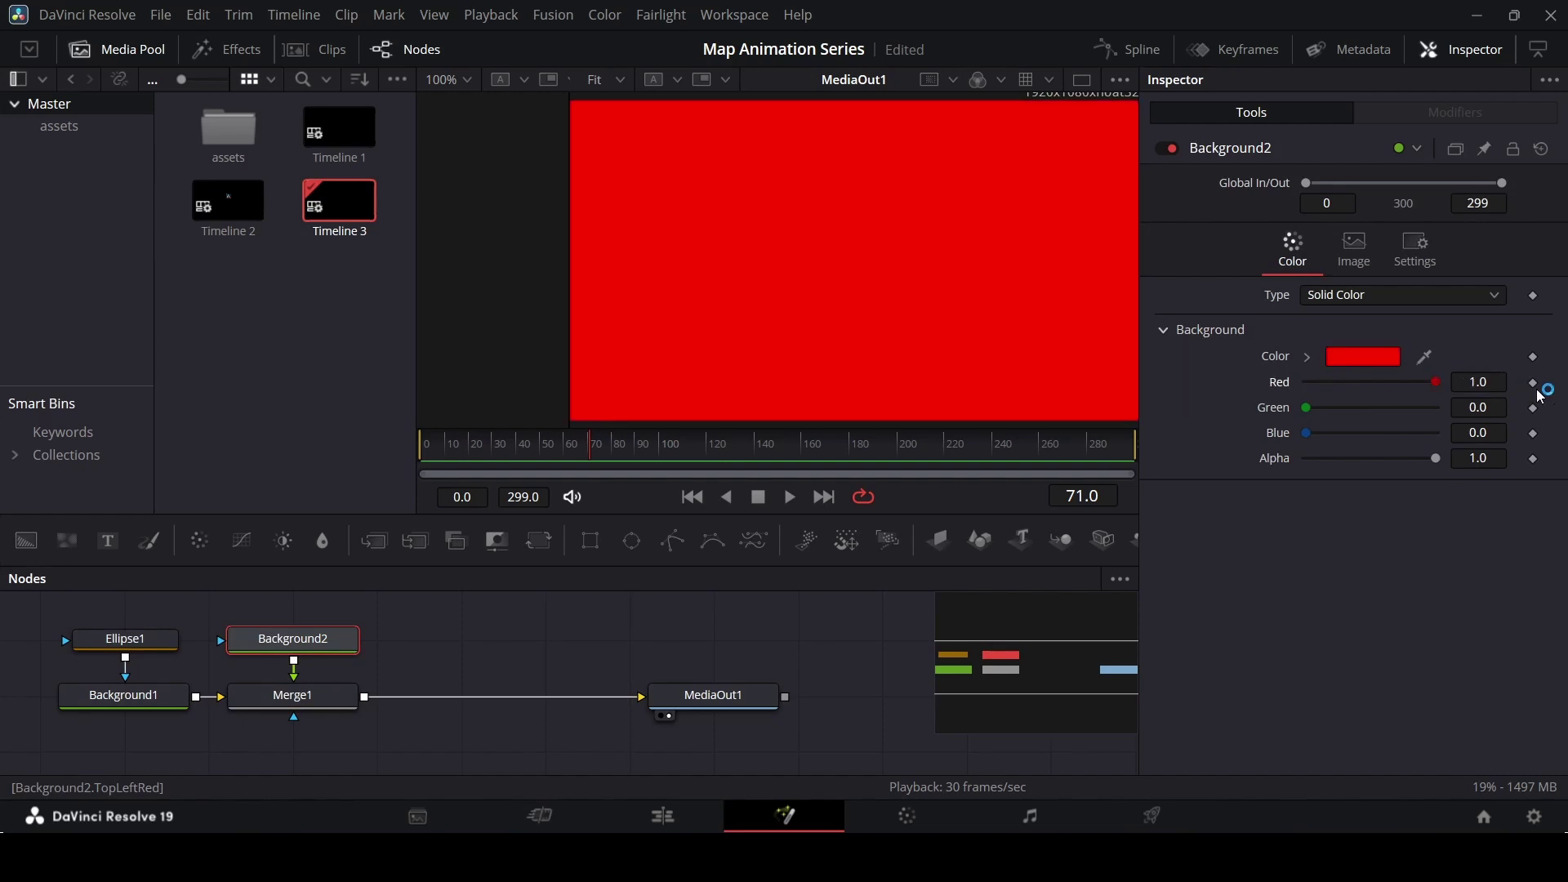
- Add a second Ellipse node, paste Ellipse1's settings onto it, and use it to mask Background2
scroll(502, 690, "up", 1)
left_click_drag(314, 698, 314, 699)
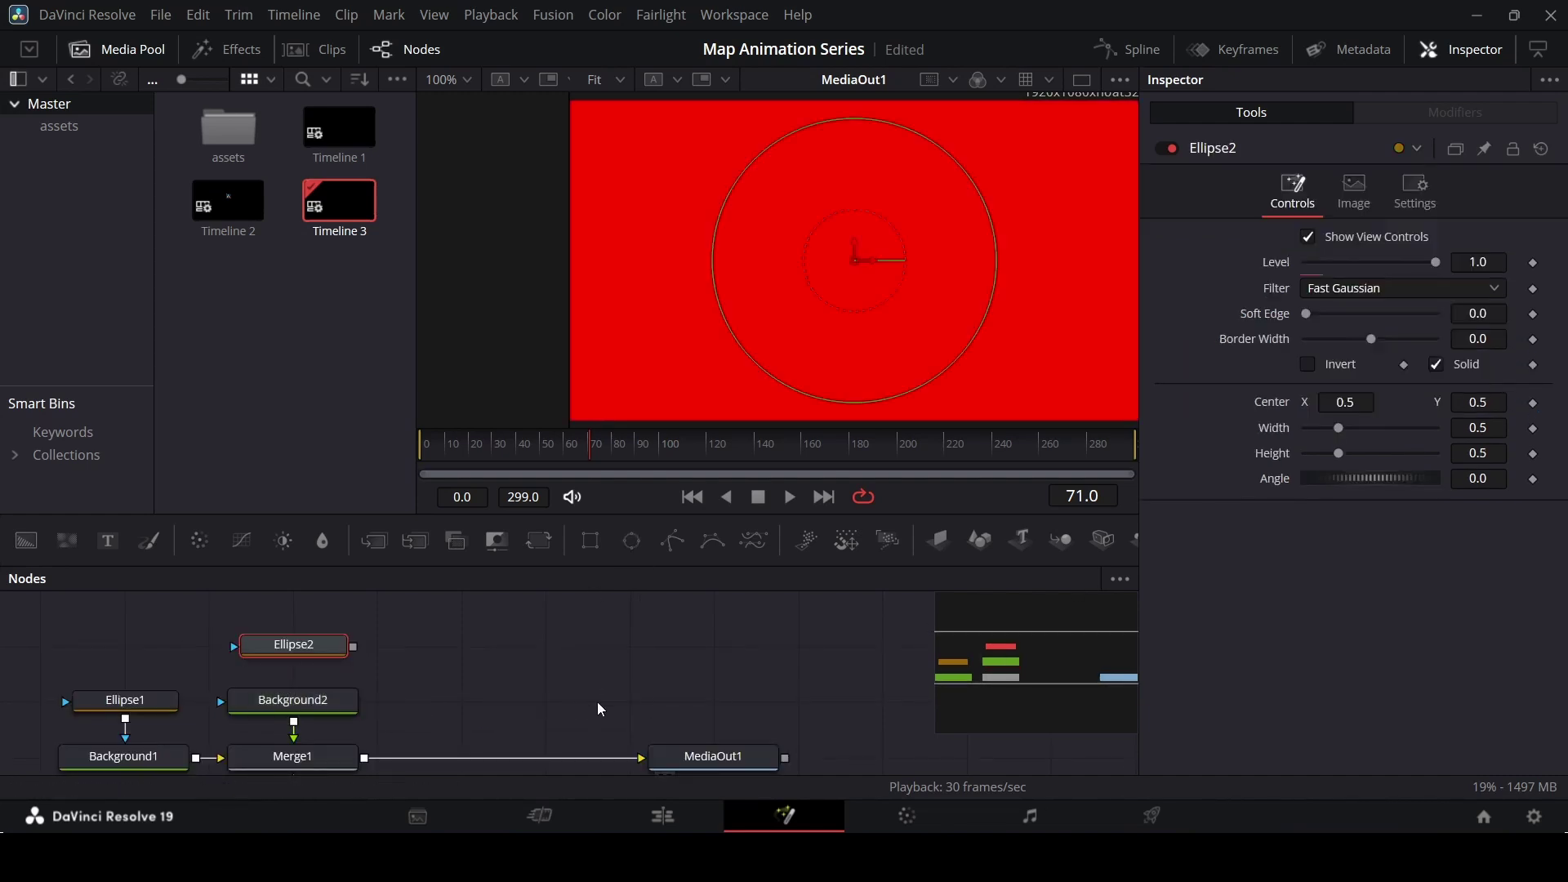
left_click(124, 700)
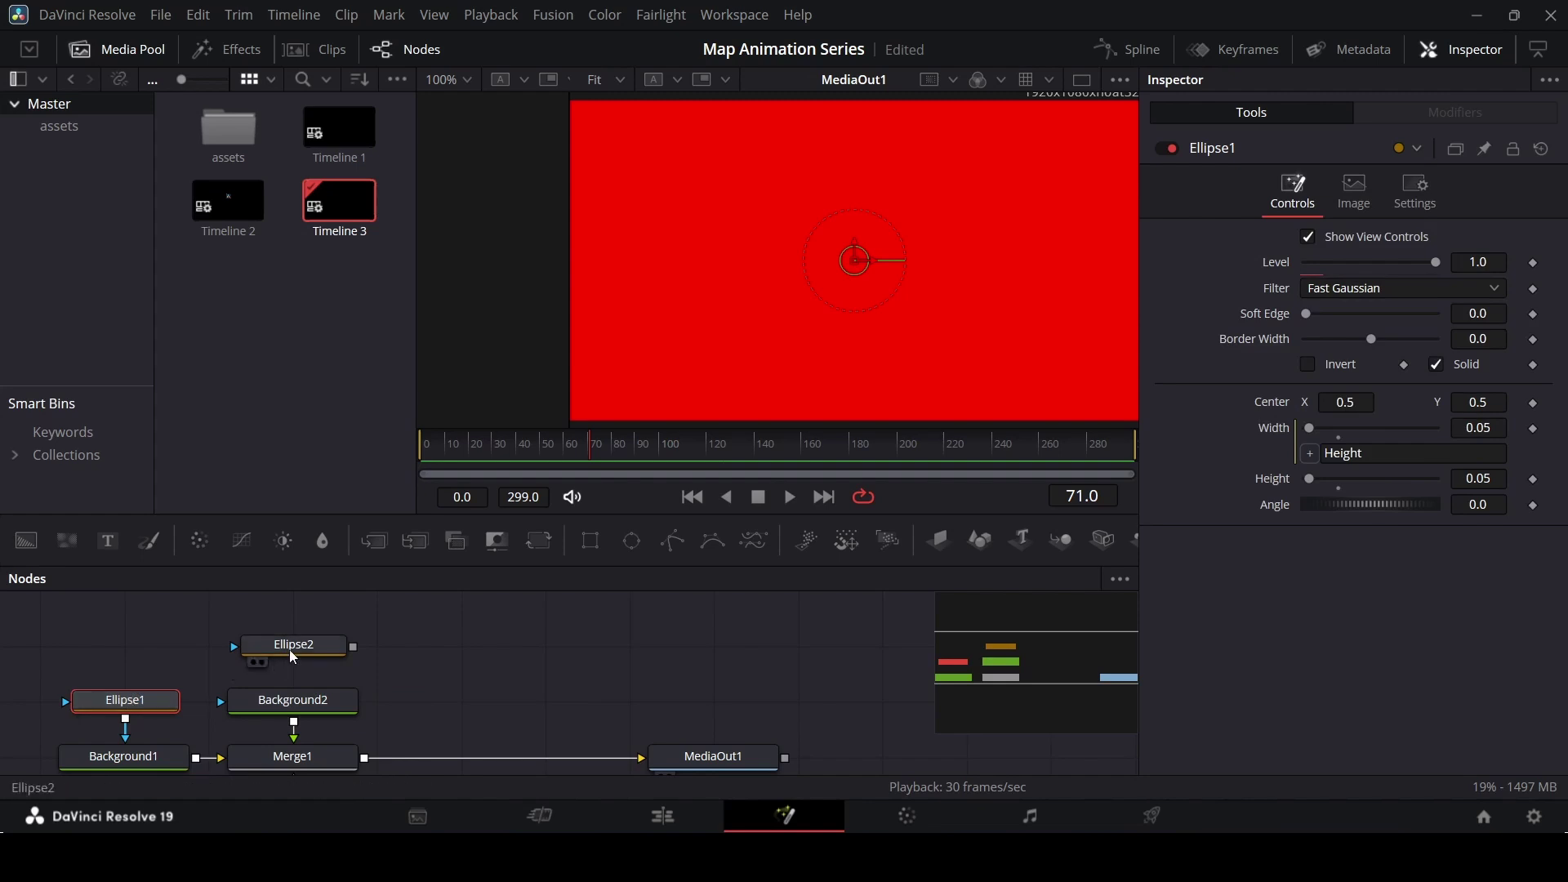
right_click(315, 647)
left_click(400, 137)
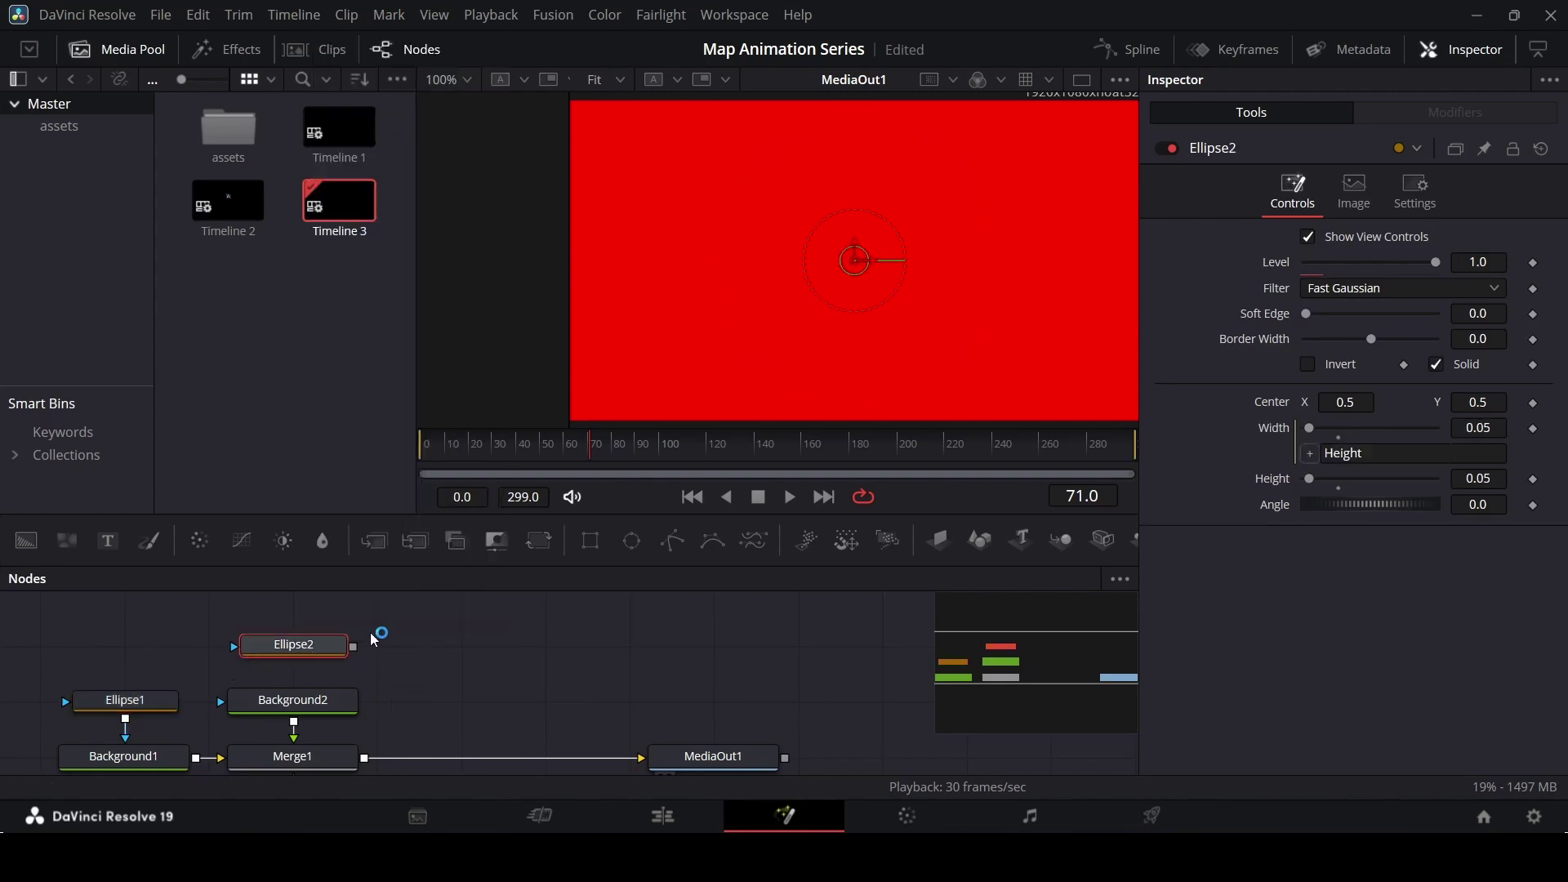
left_click_drag(352, 646, 294, 704)
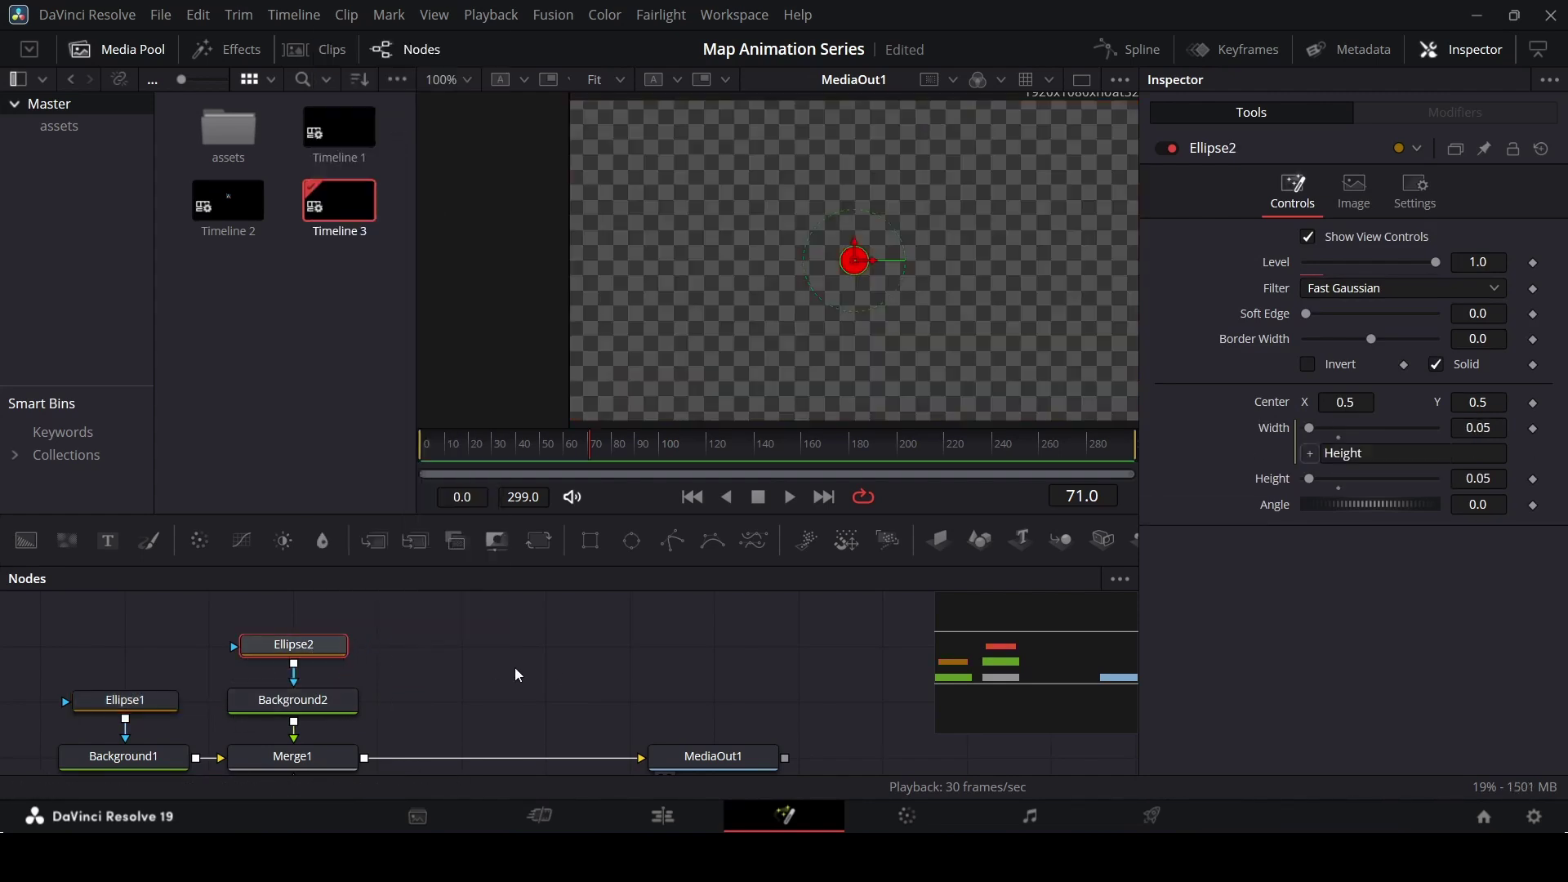
- Set Ellipse2's Height to 0.07 and turn it into a ring with Solid off and Border Width 0.01
left_click(1480, 479)
key("Tab")
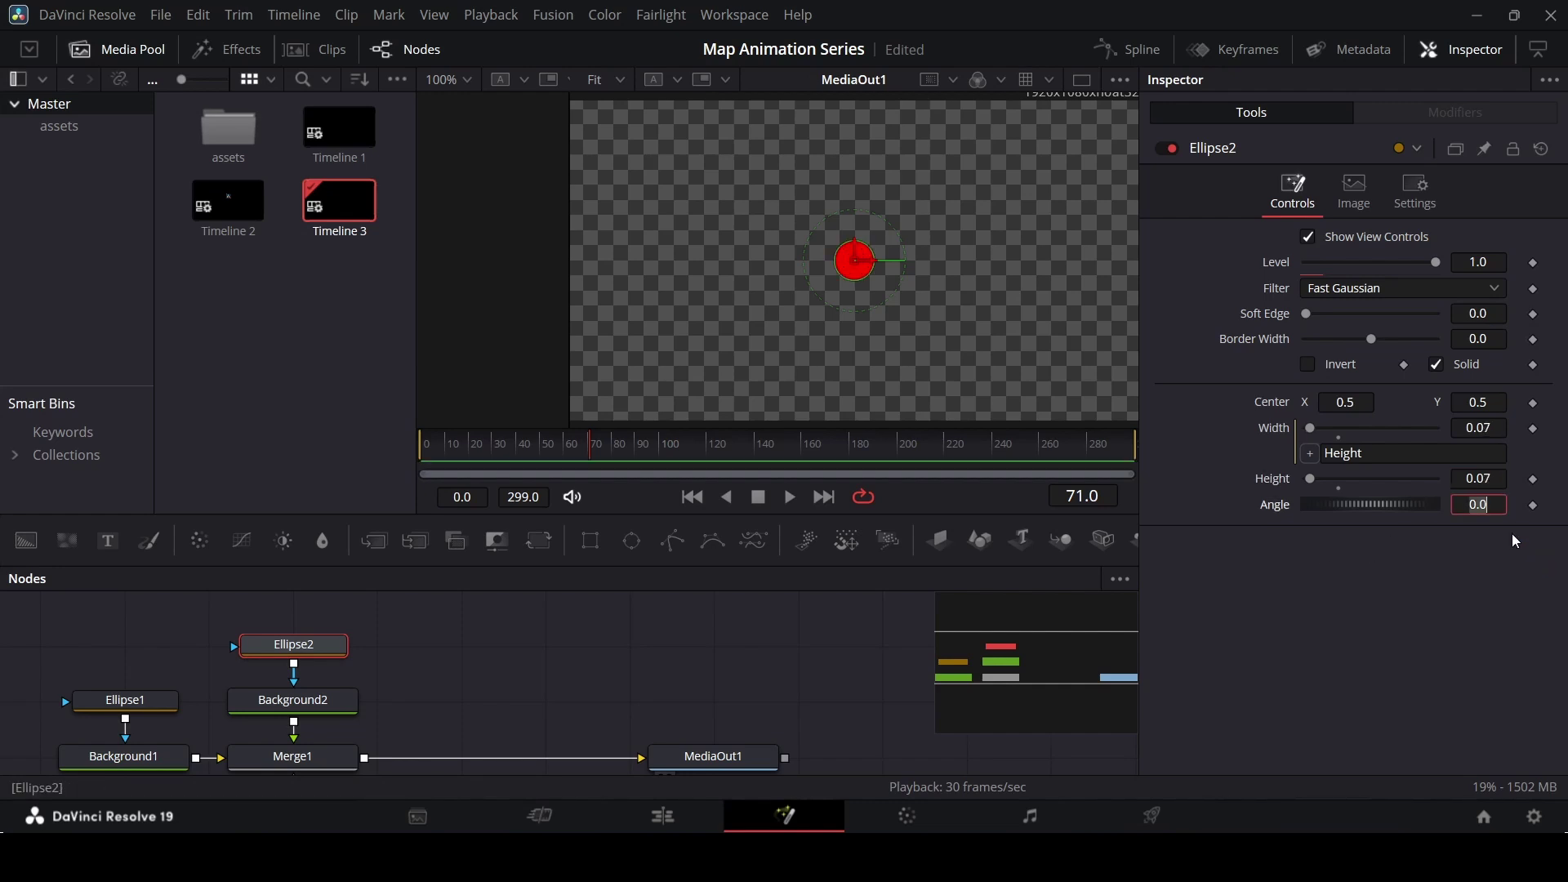
left_click(1463, 365)
left_click(1498, 341)
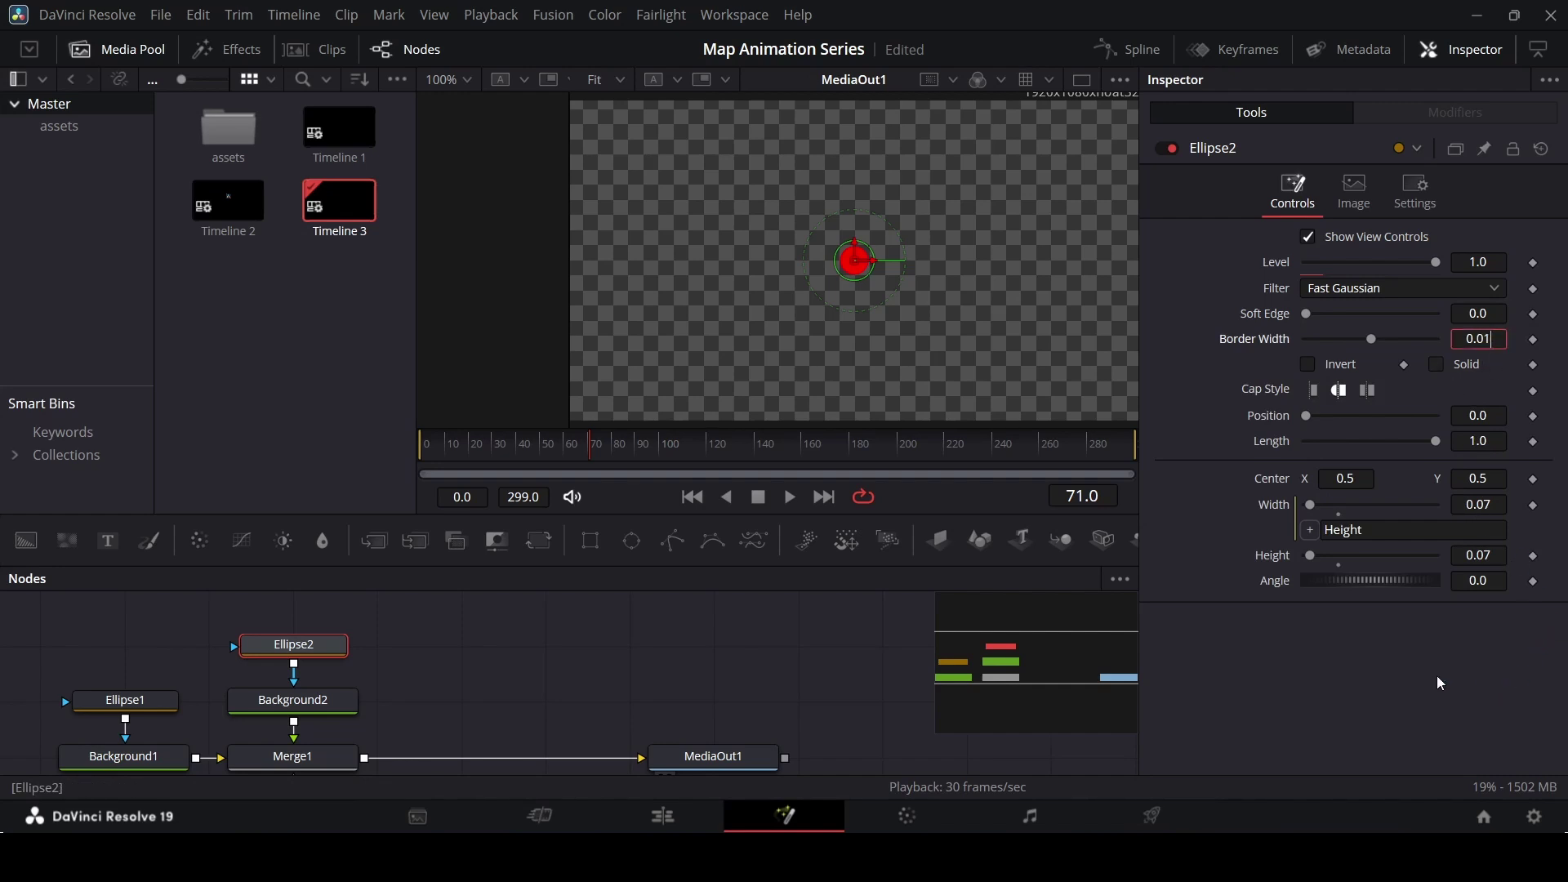
key("Return")
left_click(776, 706)
scroll(884, 259, "up", 3)
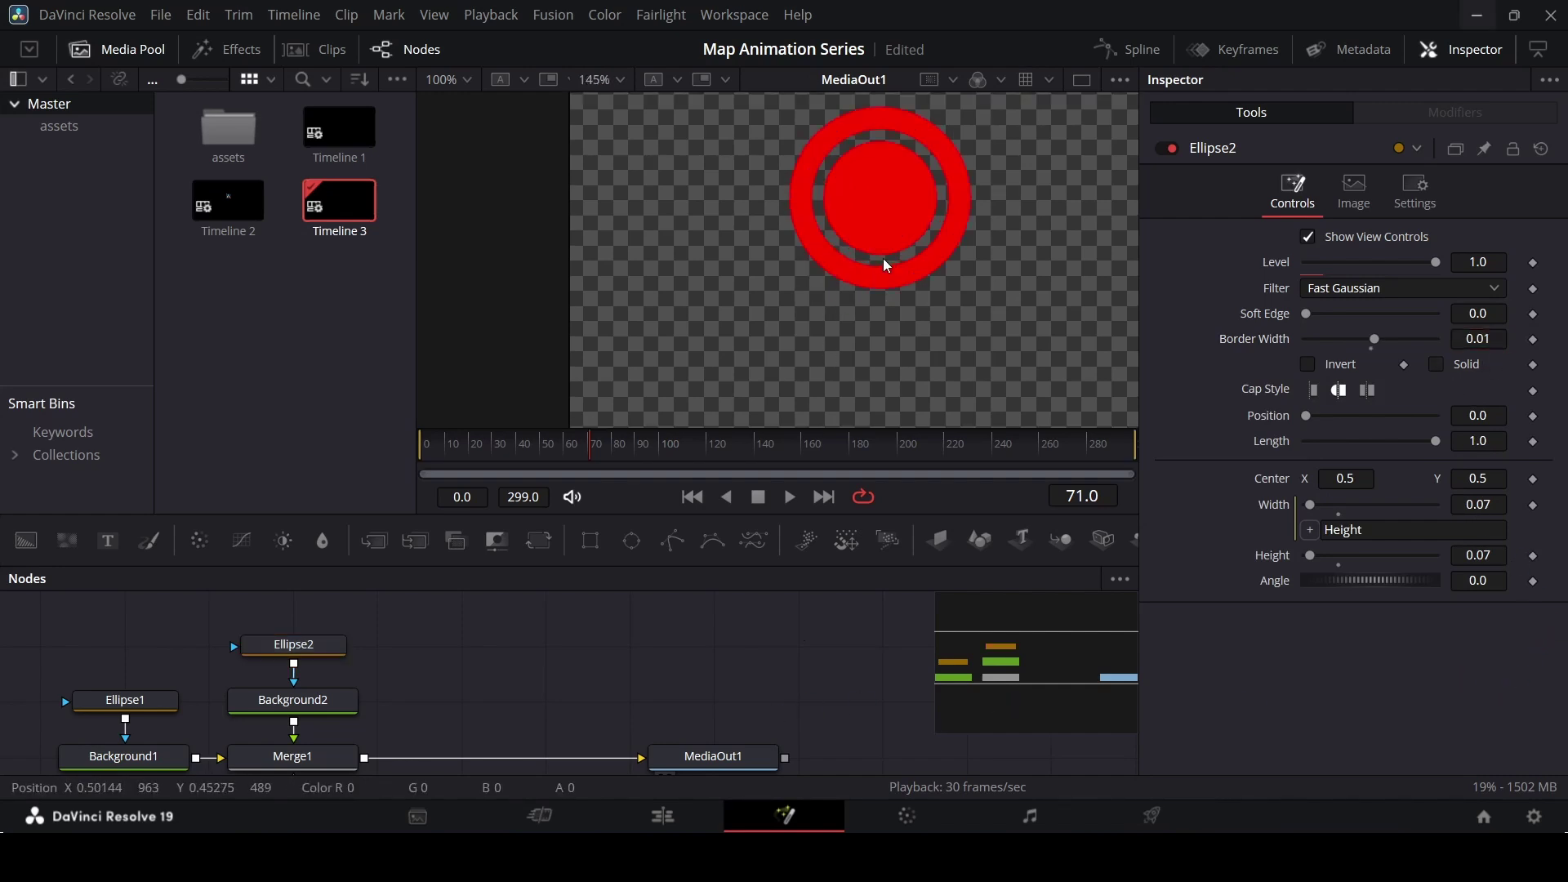
- Set Ellipse2's Border Width to 0.005
scroll(884, 258, "up", 2)
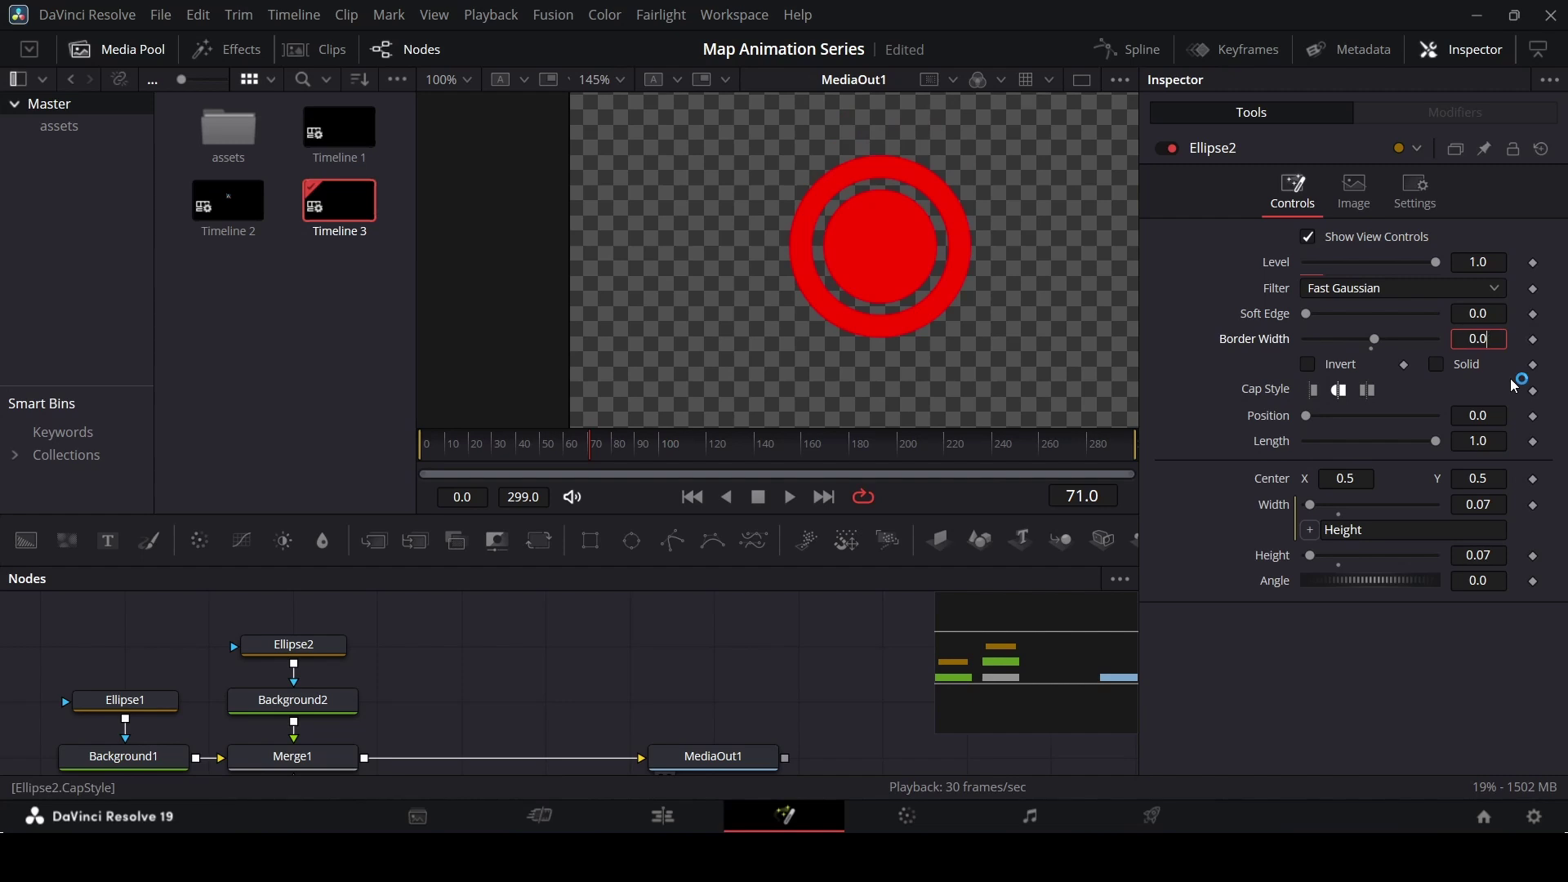
key("Tab")
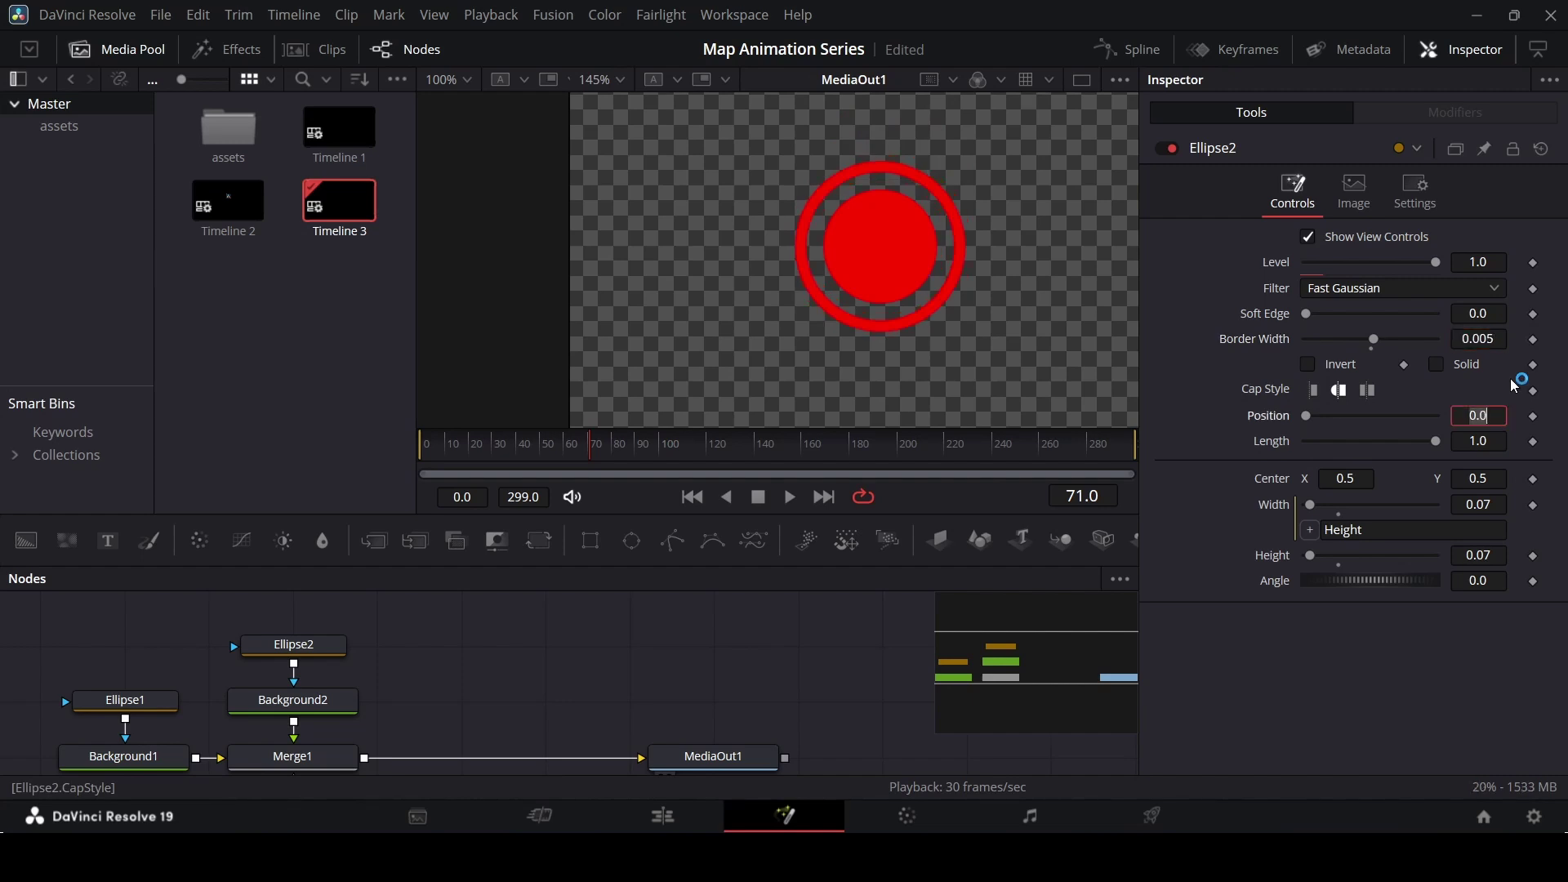
scroll(914, 268, "down", 4)
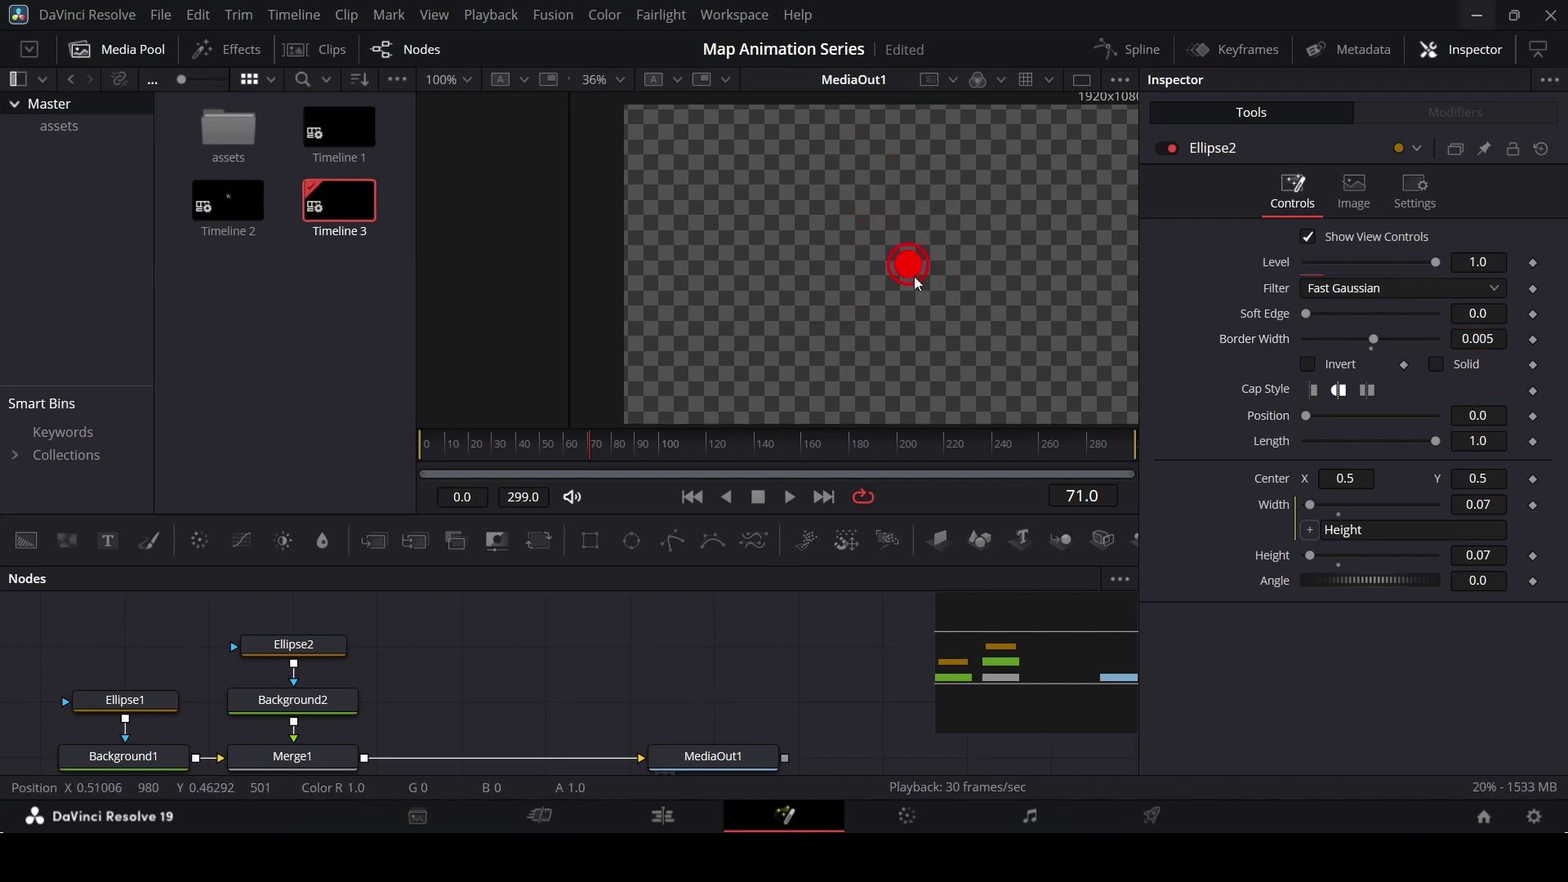
- Add a Merge node after Merge1 and, above it, a solid red Background node masked by a Polygon node
left_click(338, 758)
left_click(456, 541)
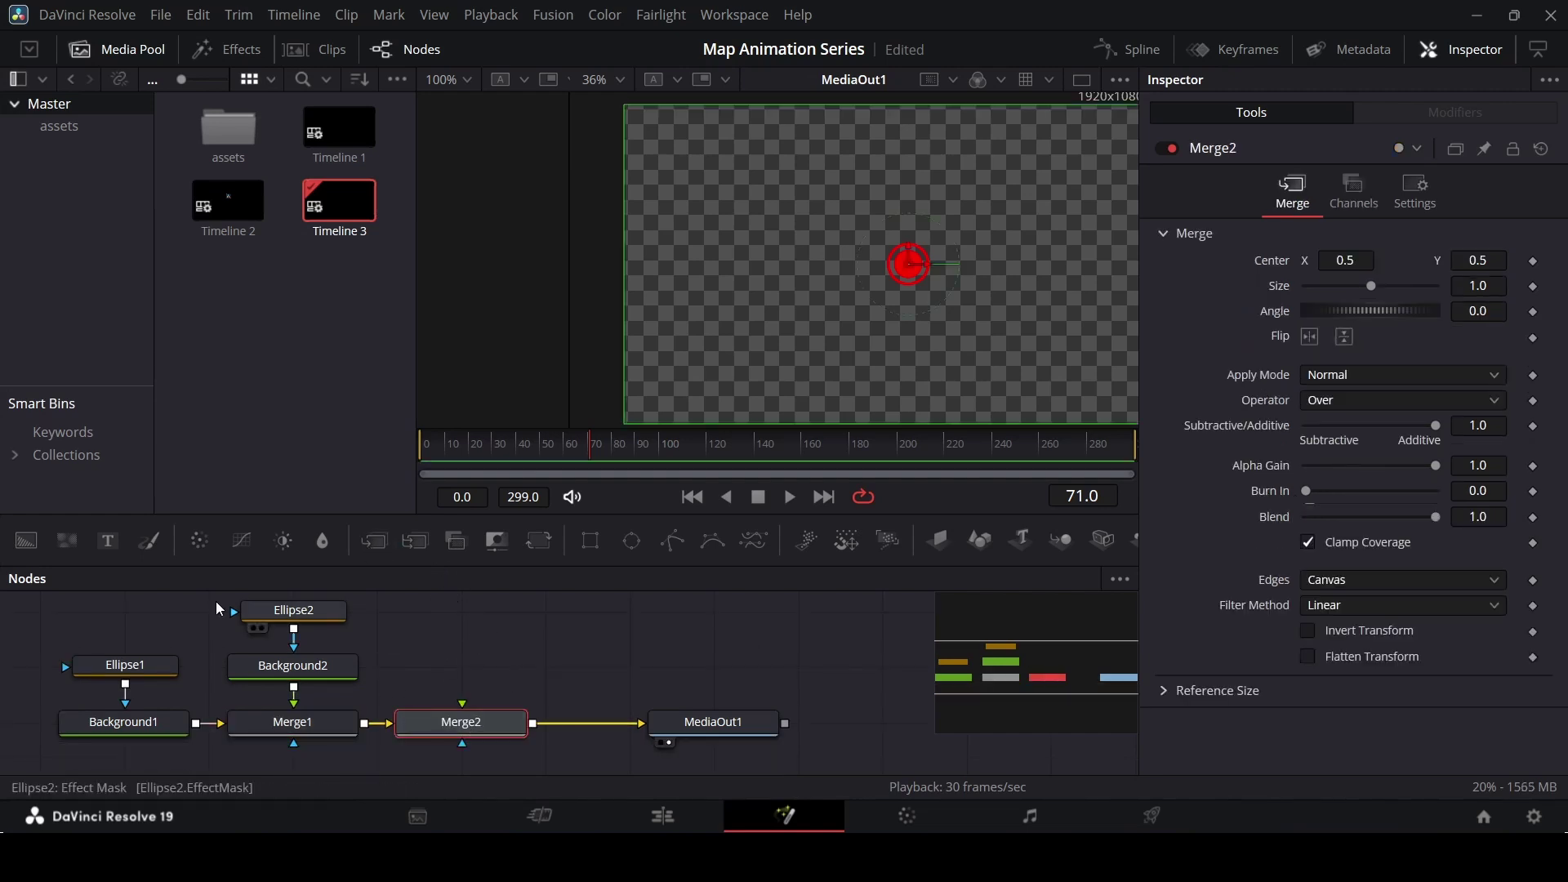
left_click_drag(37, 543, 468, 703)
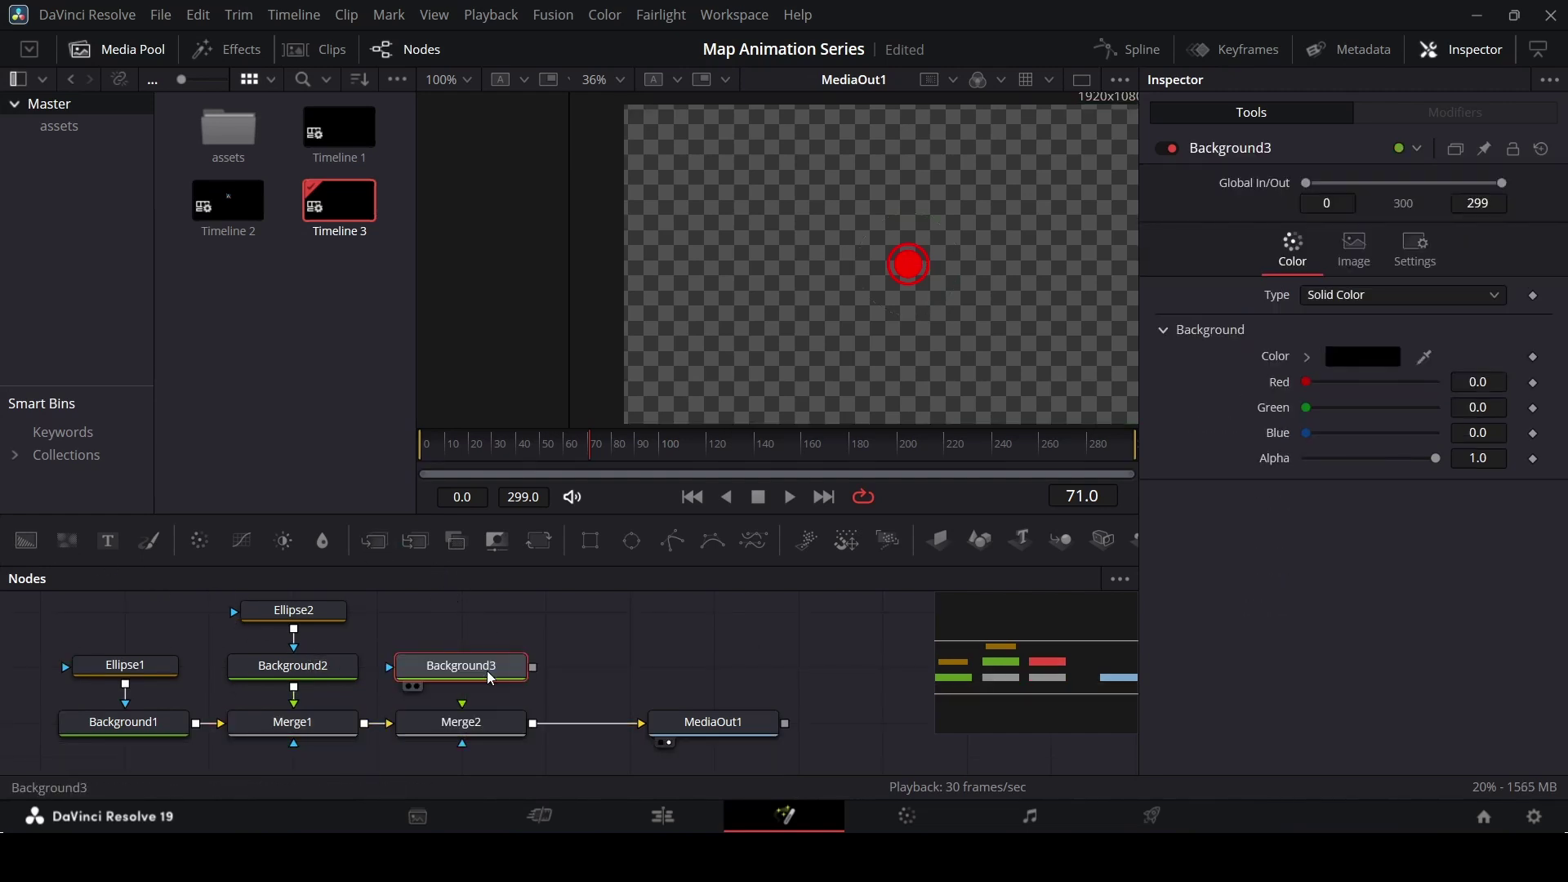
scroll(525, 653, "up", 3)
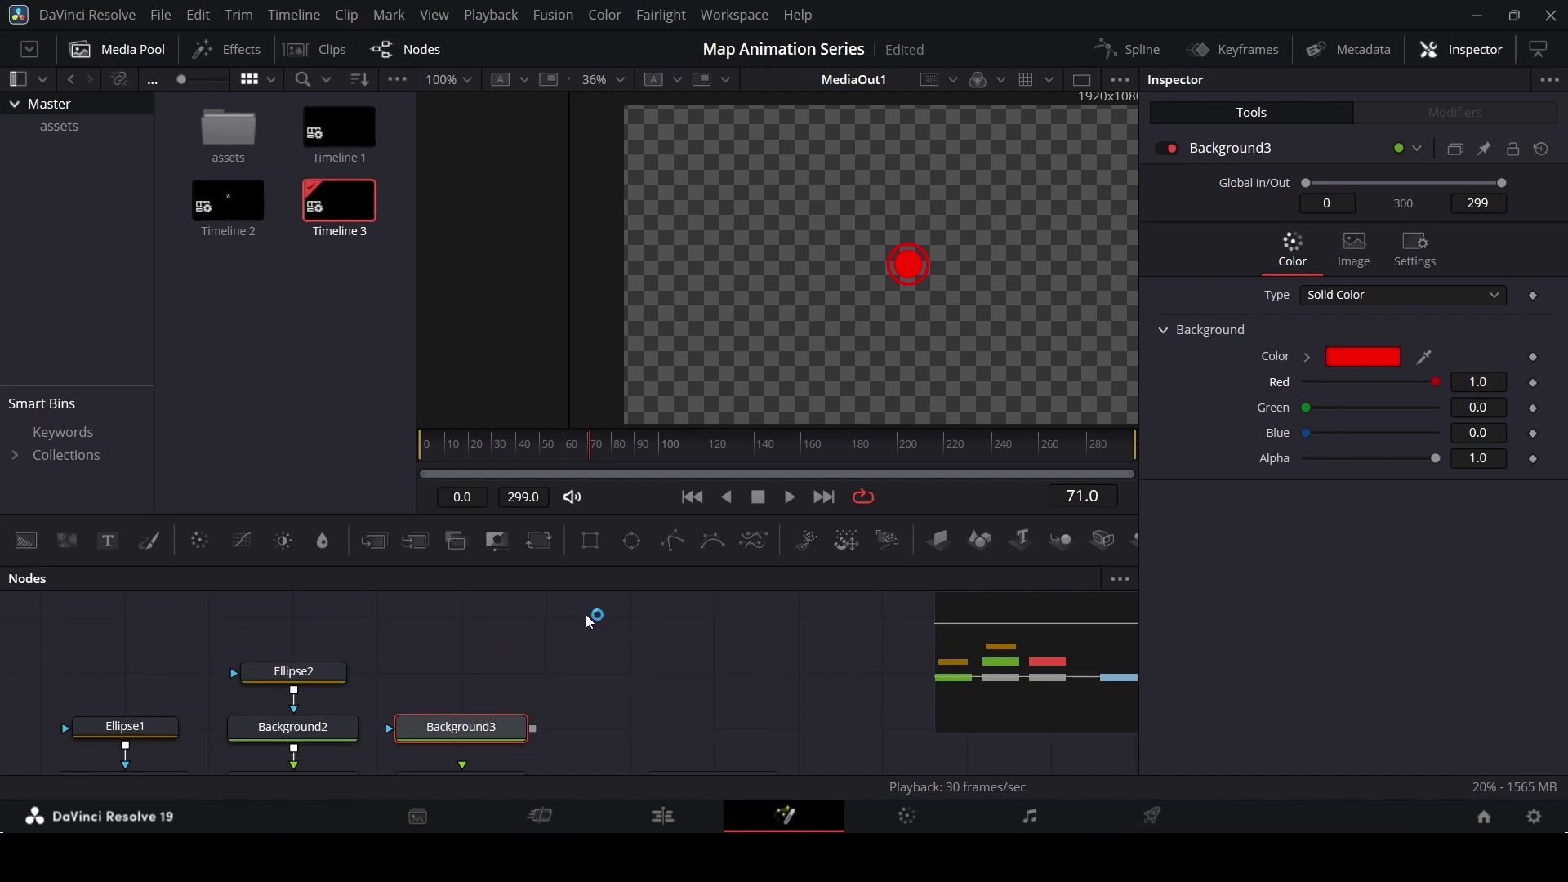
left_click_drag(672, 541, 447, 683)
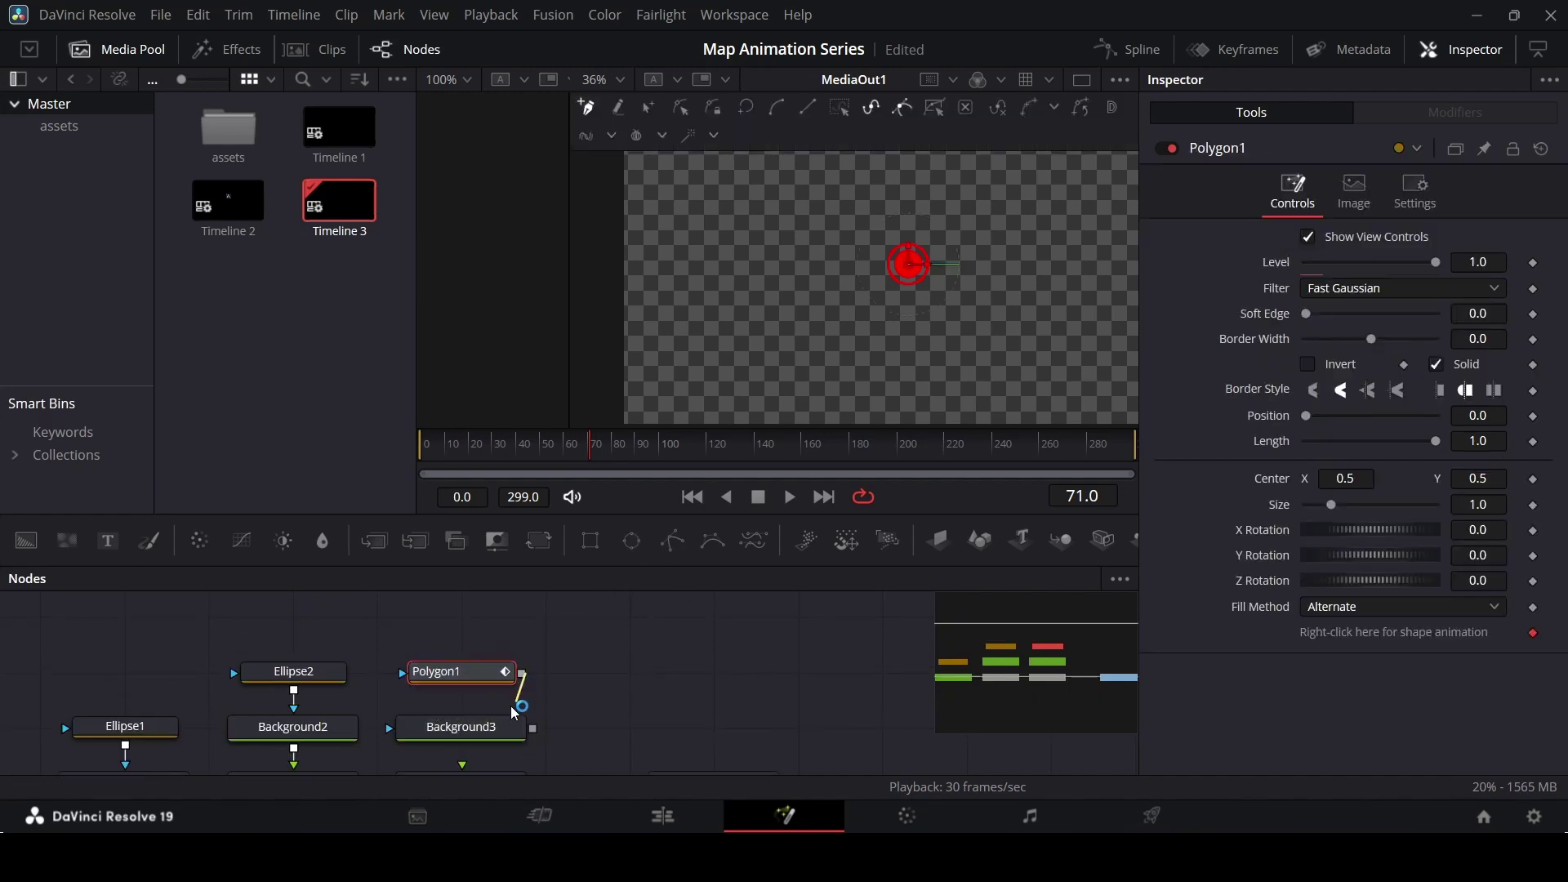
scroll(588, 686, "down", 3)
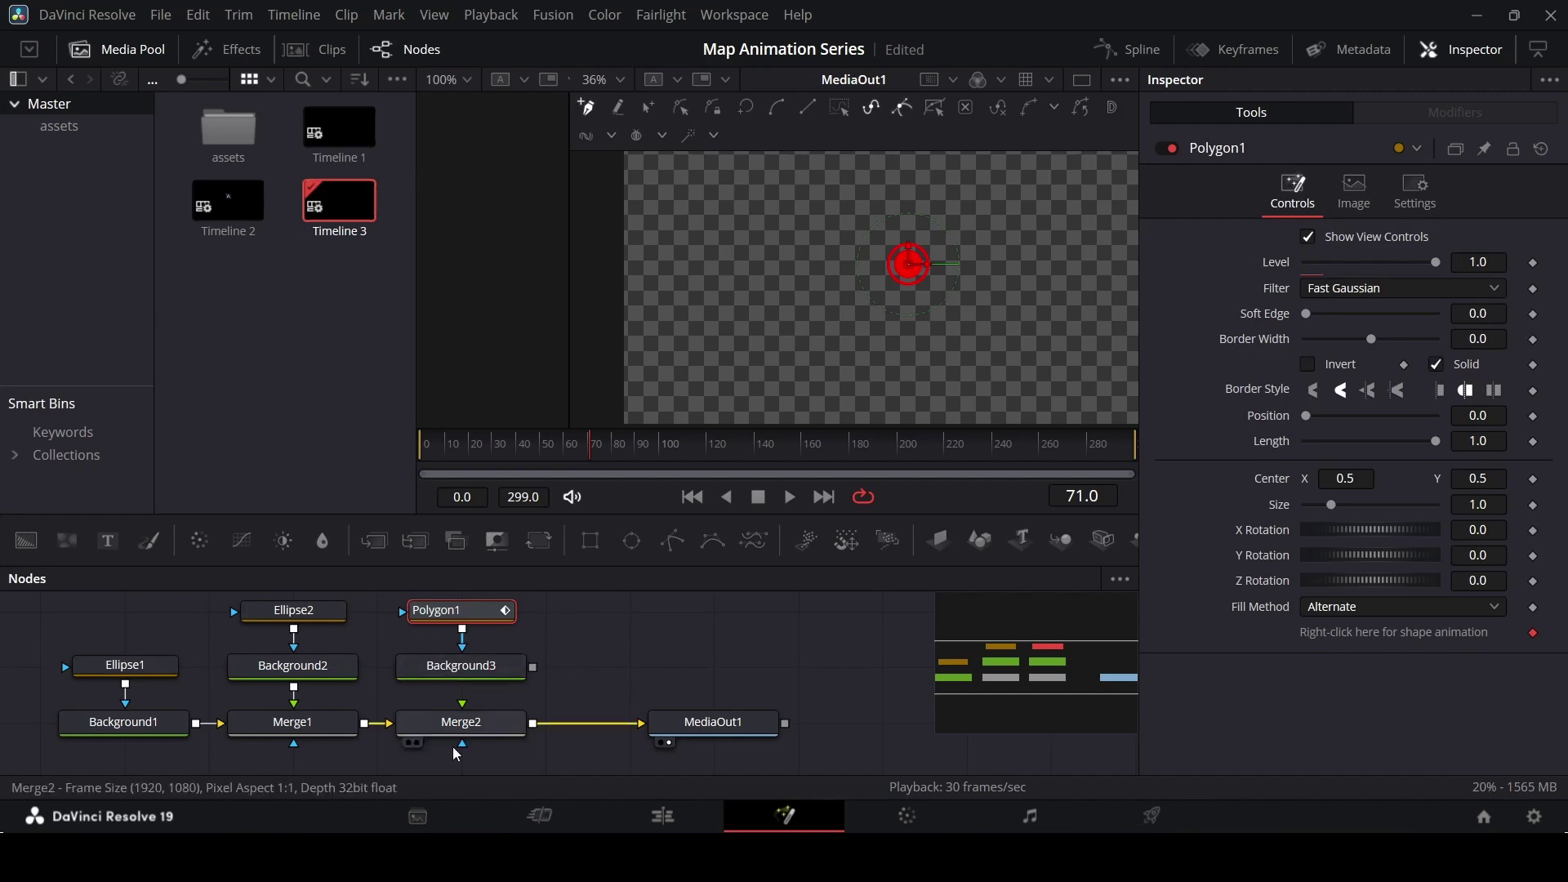
left_click_drag(563, 759, 491, 604)
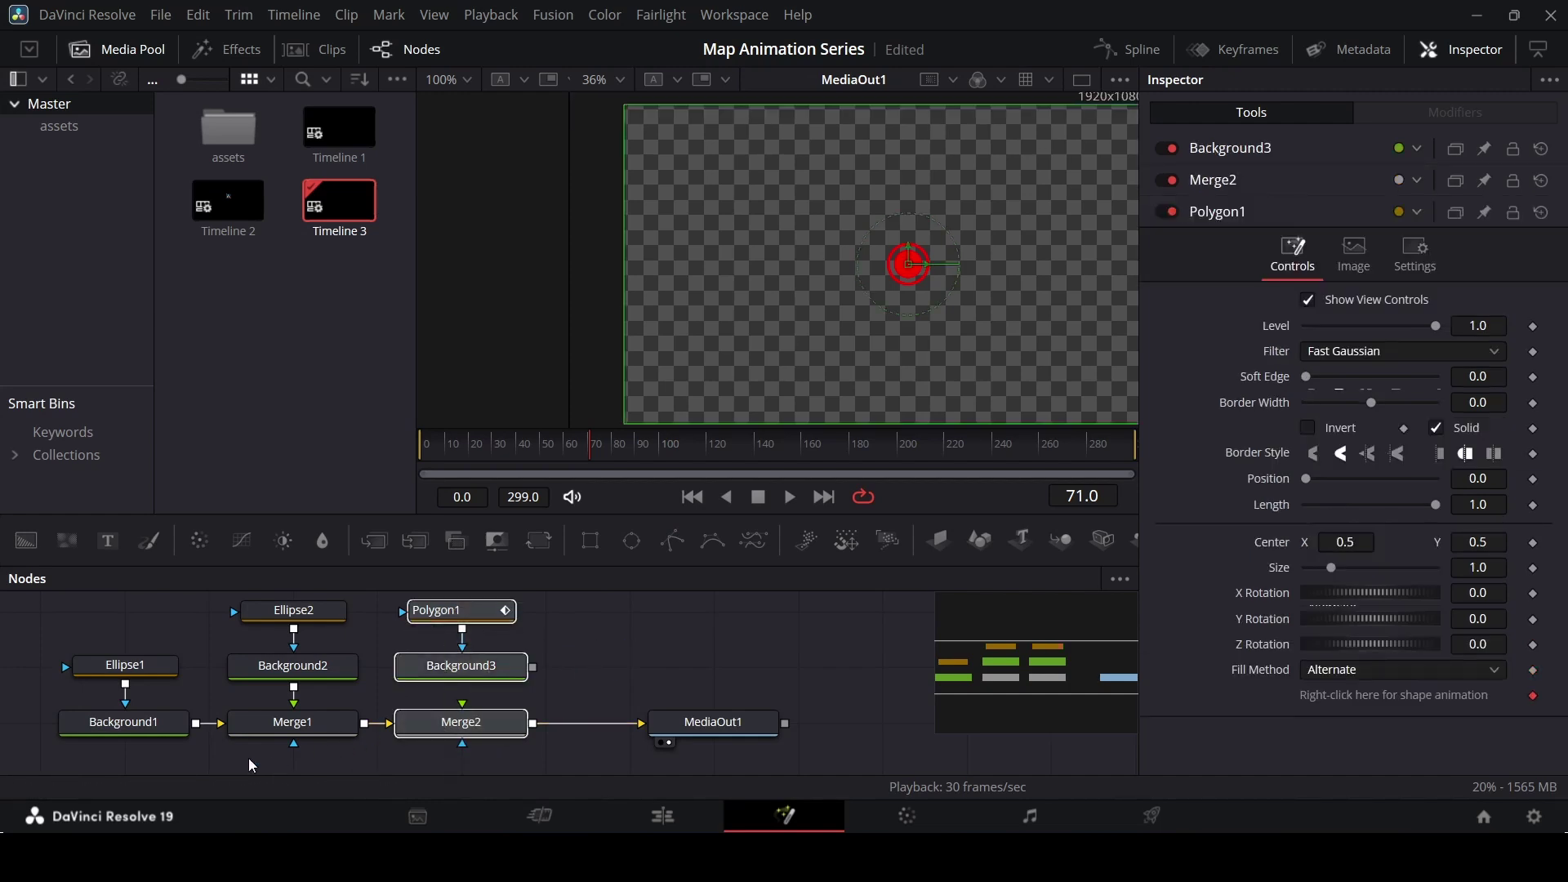
left_click_drag(248, 758, 531, 595)
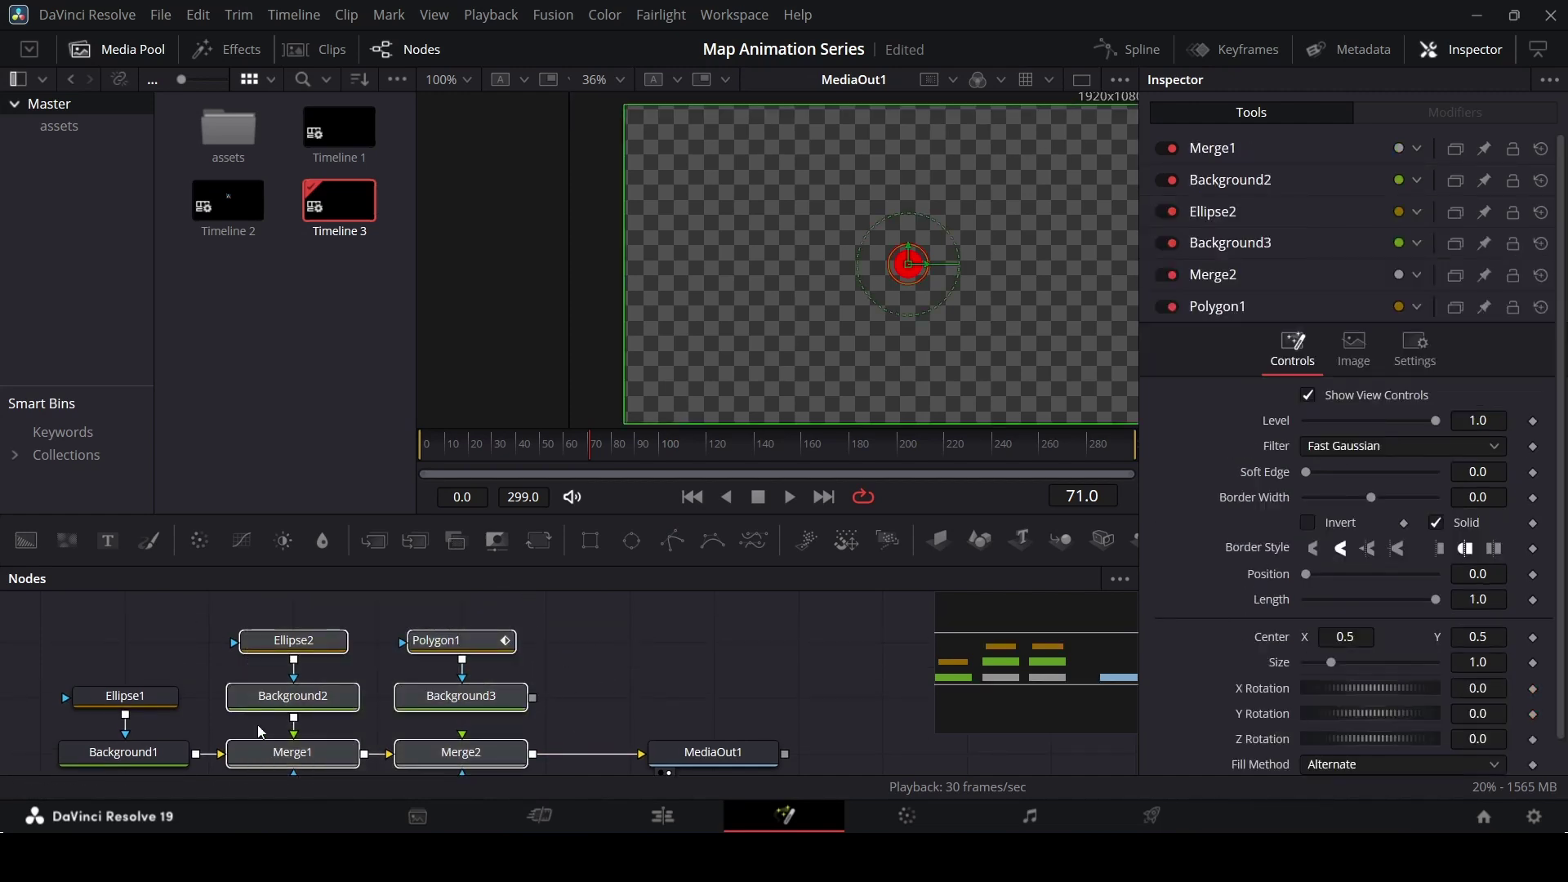
left_click_drag(67, 627, 529, 772)
- Move MediaOut1 farther from Merge2 and add a text node reading CALIFORNIA in the Poppins font
left_click_drag(729, 756, 898, 760)
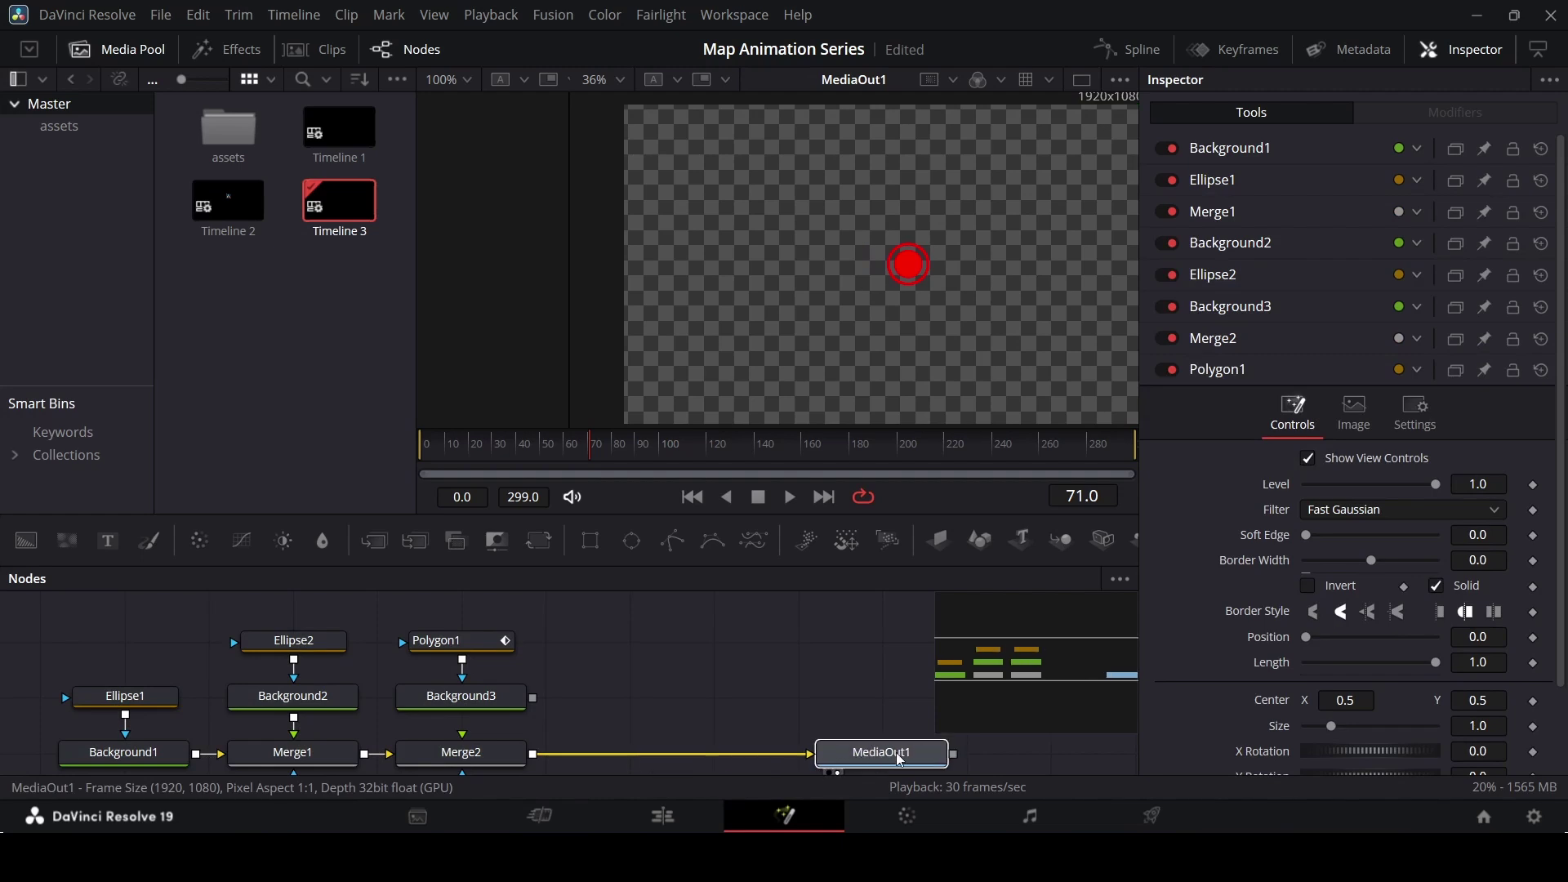
left_click(760, 663)
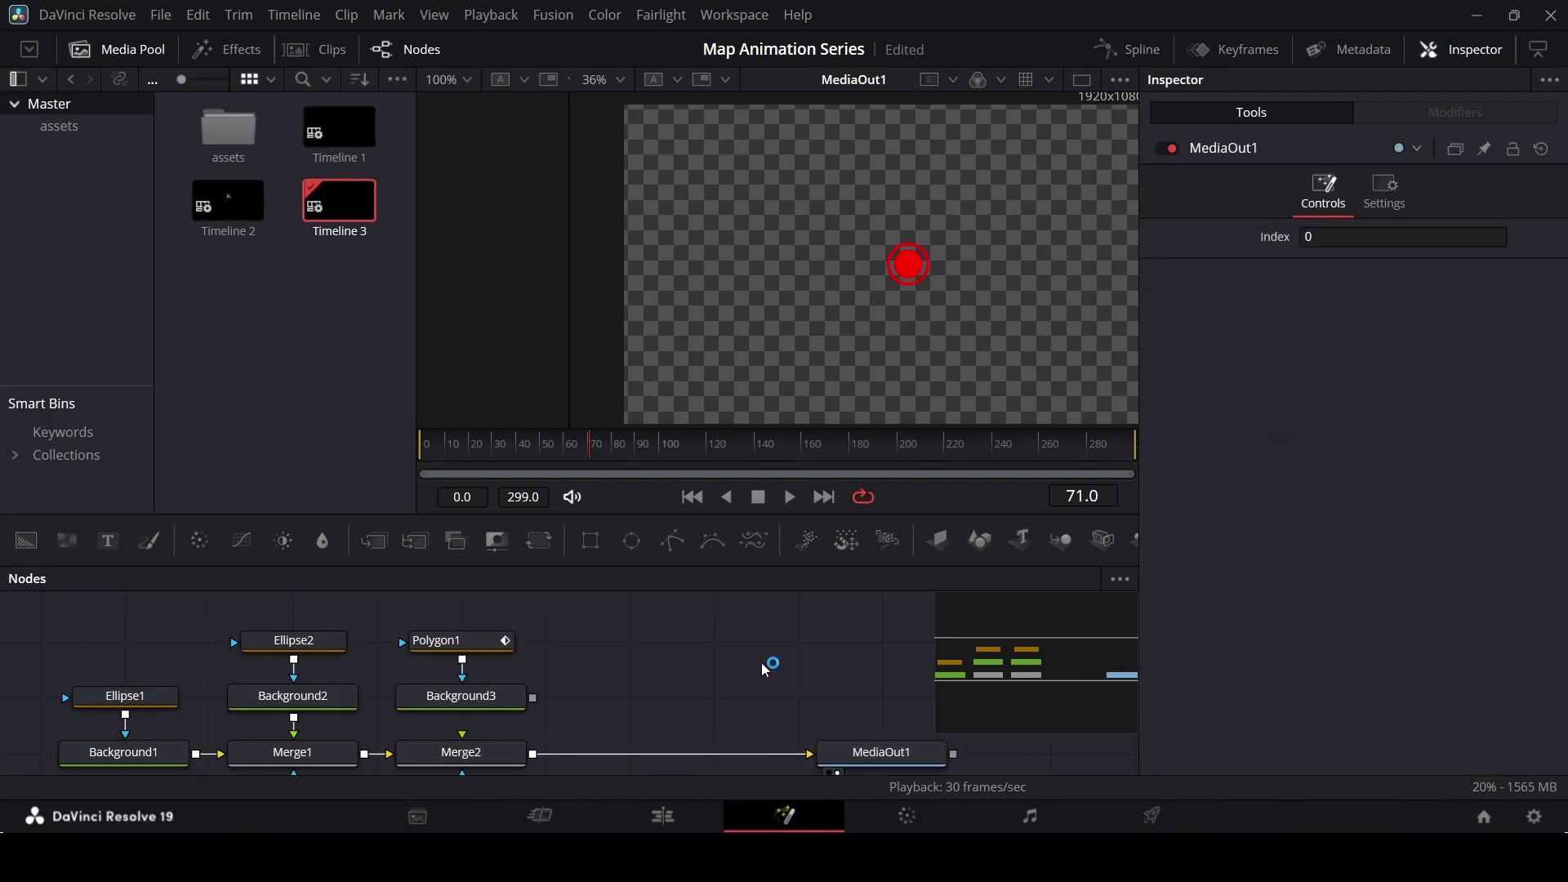
scroll(710, 649, "down", 1)
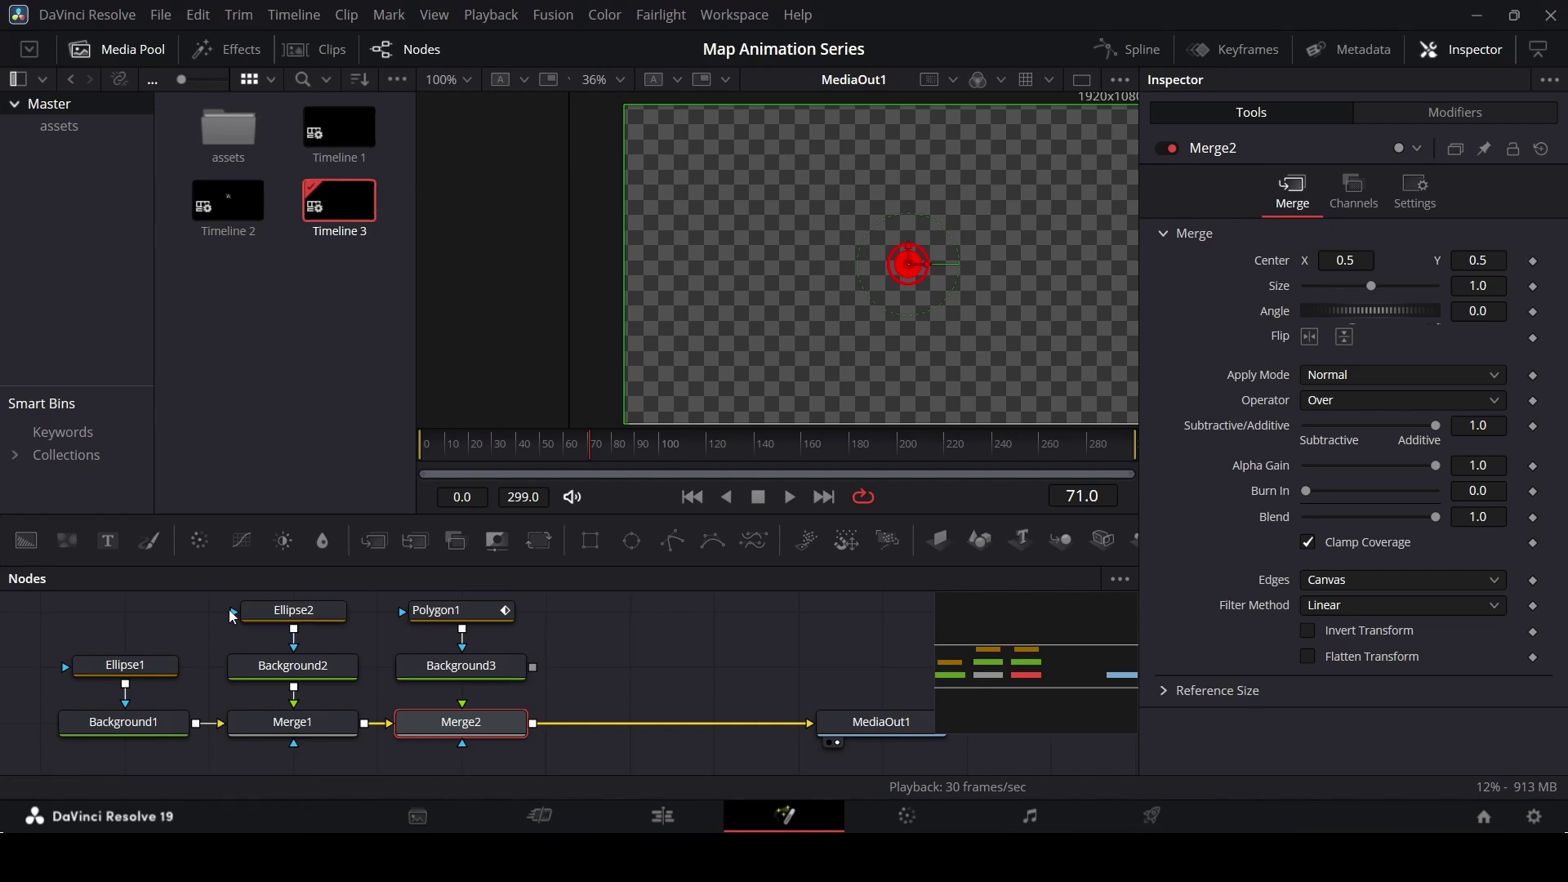
left_click(107, 541)
left_click(1238, 423)
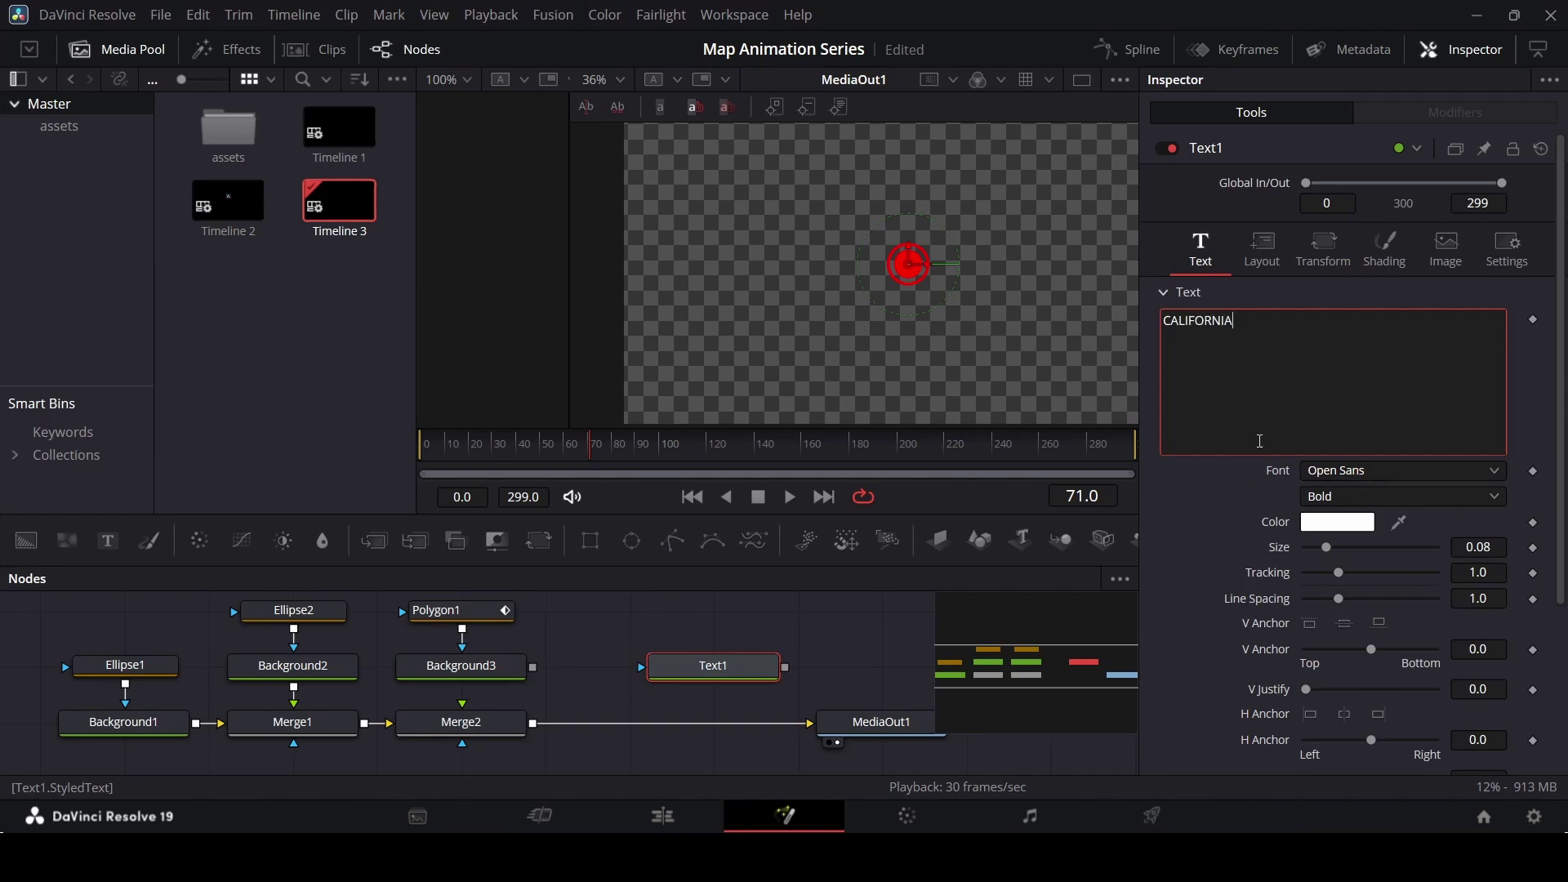
left_click(1343, 474)
type("Poppins")
key("Return")
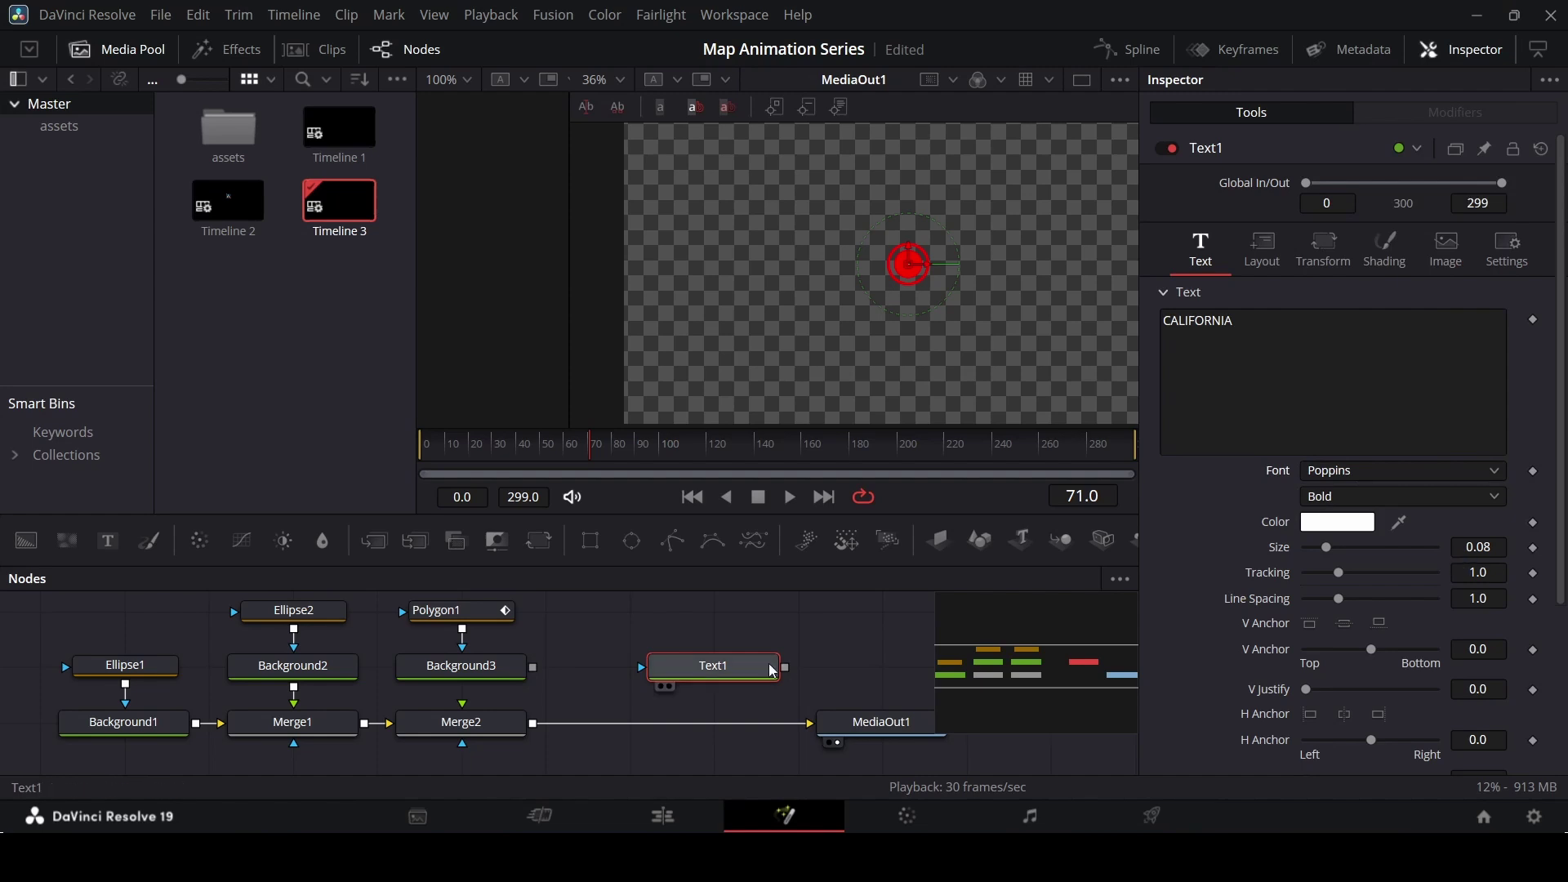
- Merge Text1 over Merge2's output and position the CALIFORNIA text just left of the red circle
left_click_drag(773, 665, 645, 722)
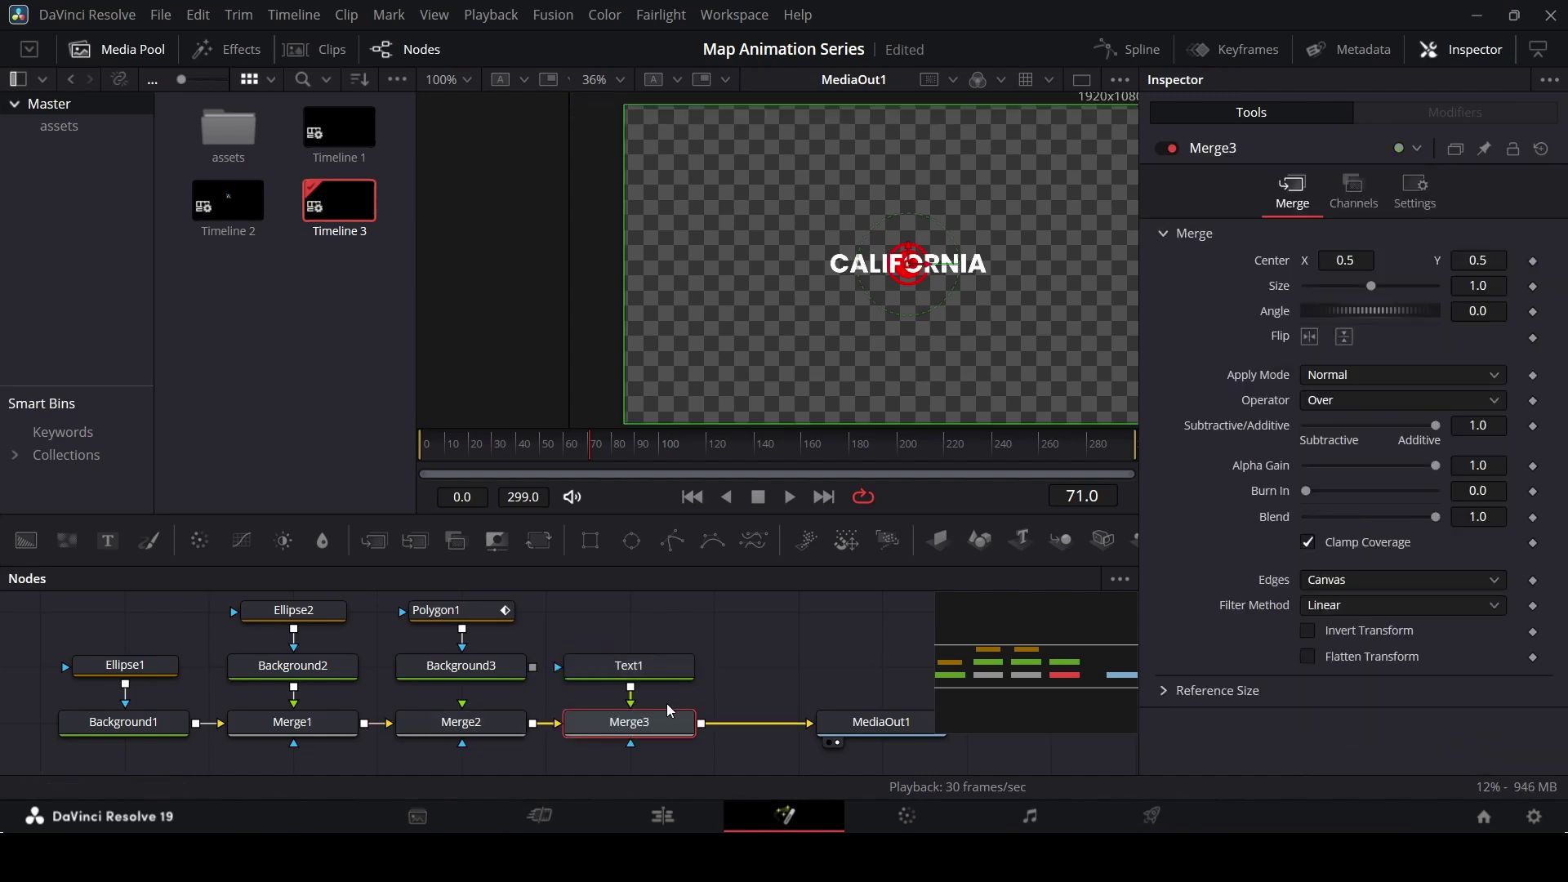
left_click(659, 673)
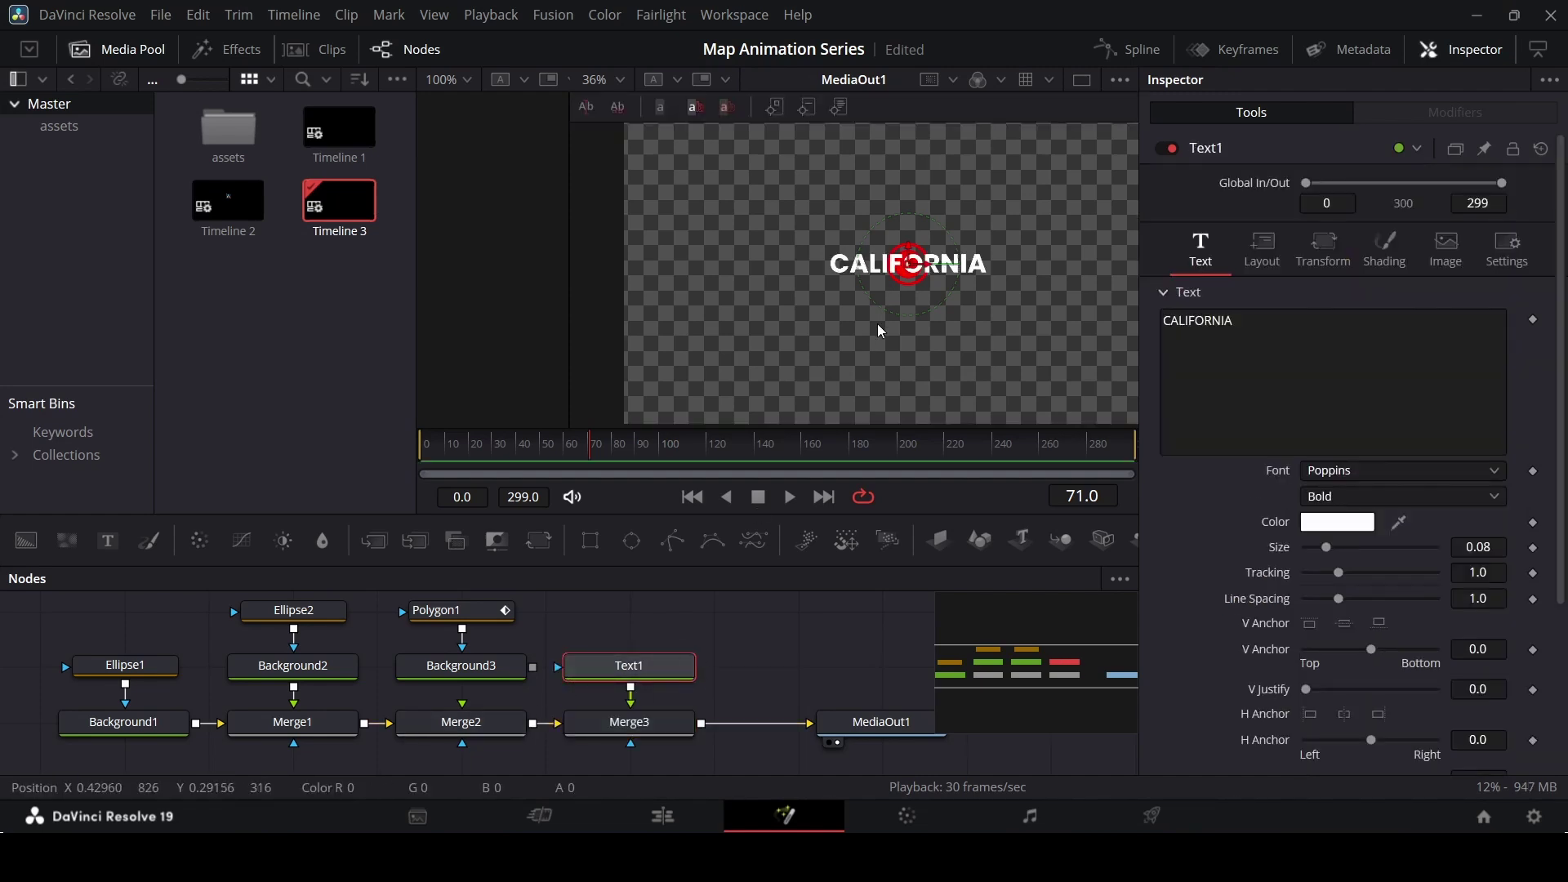
left_click_drag(923, 269, 821, 271)
scroll(821, 271, "down", 1)
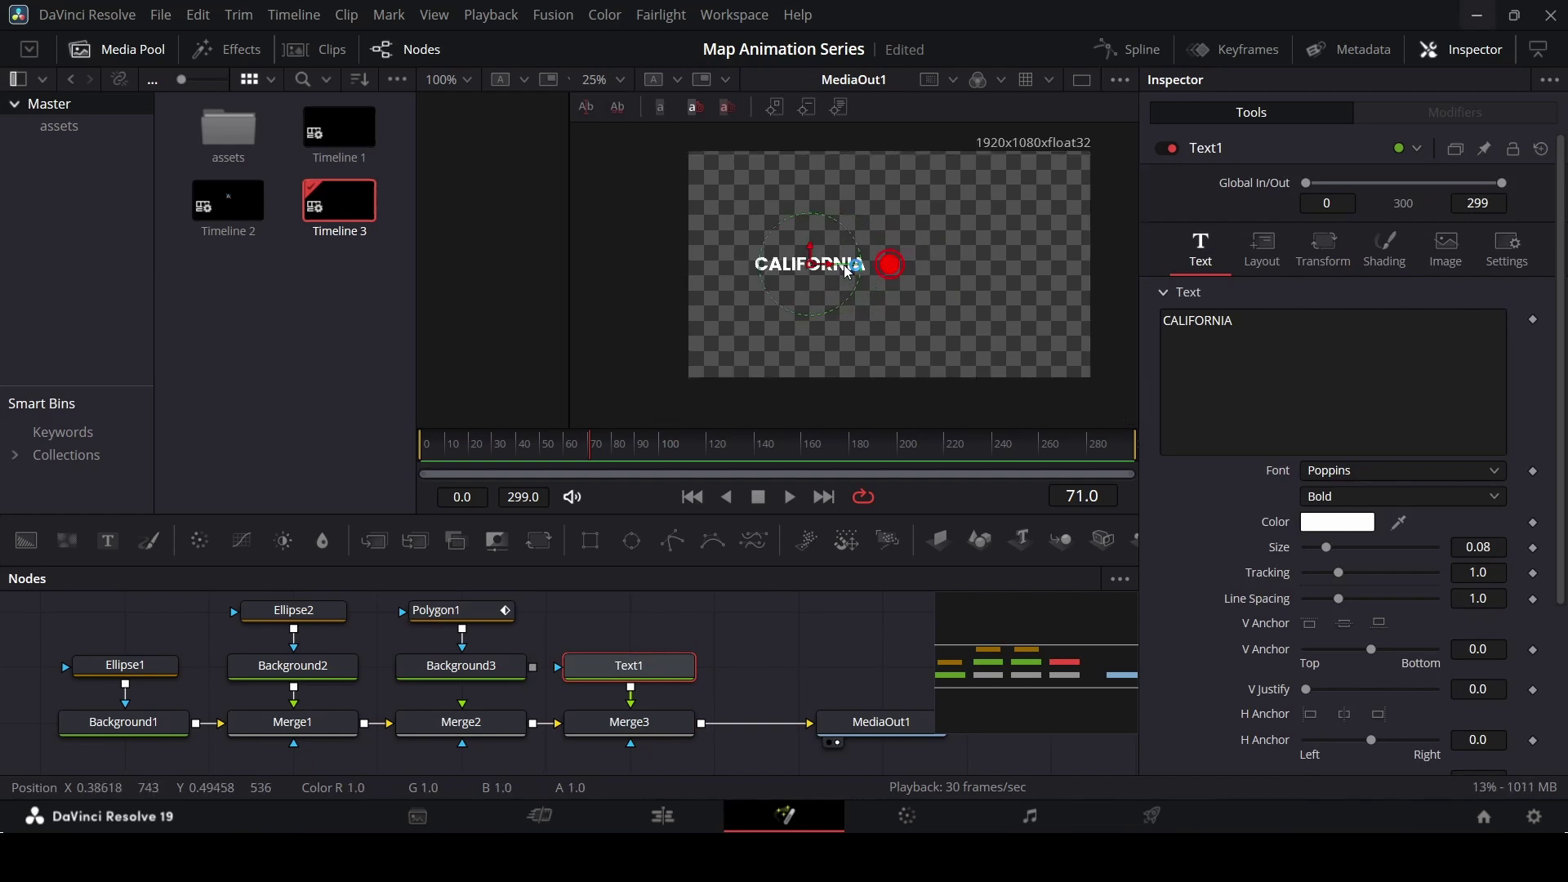
scroll(841, 273, "up", 2)
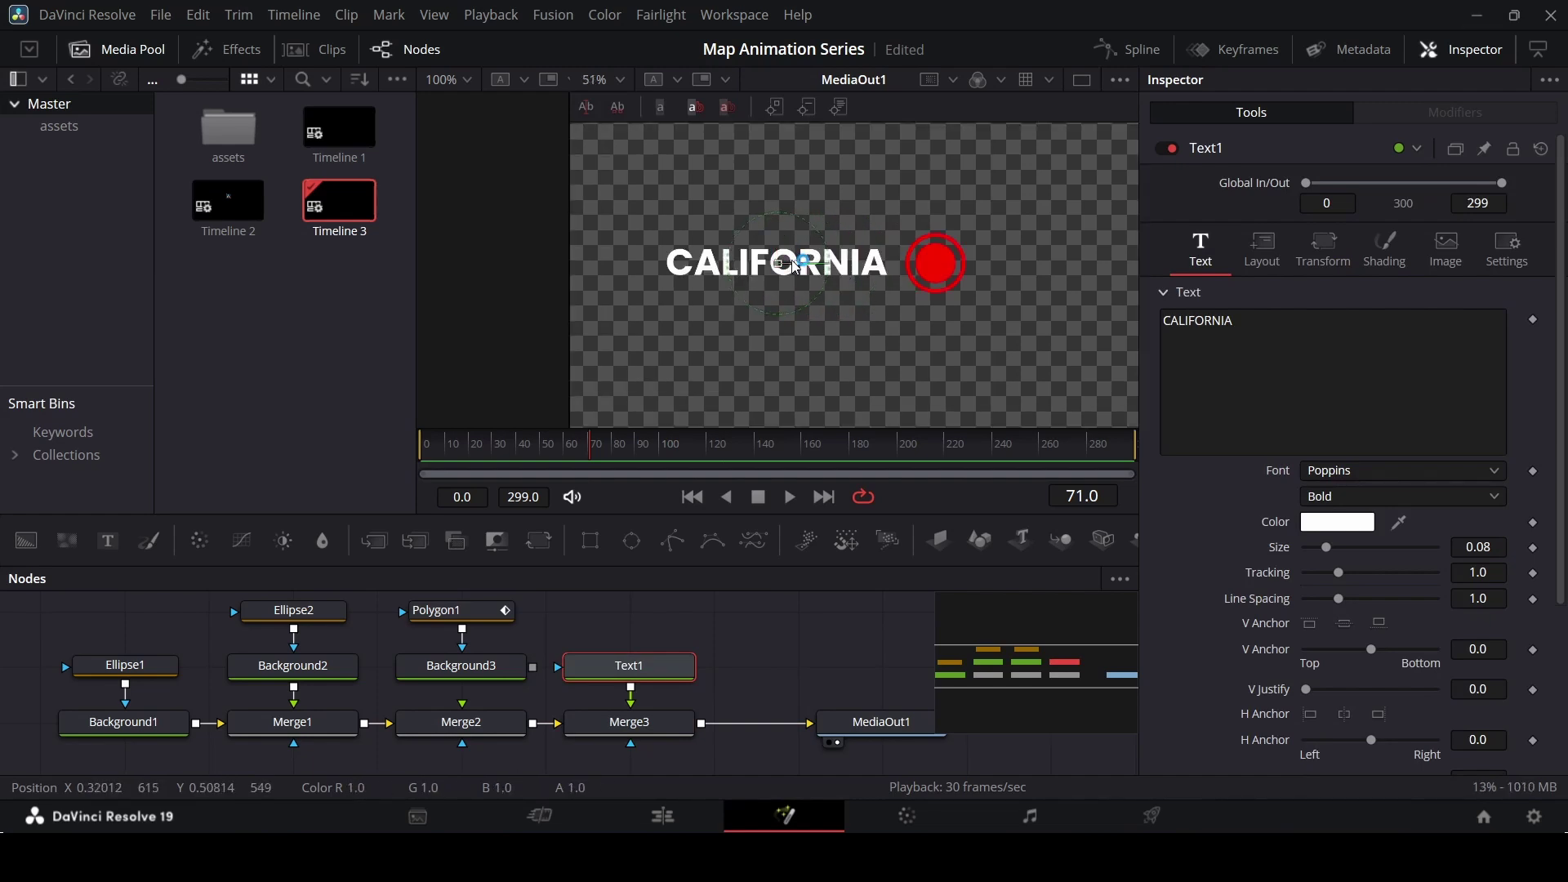
left_click_drag(842, 272, 844, 272)
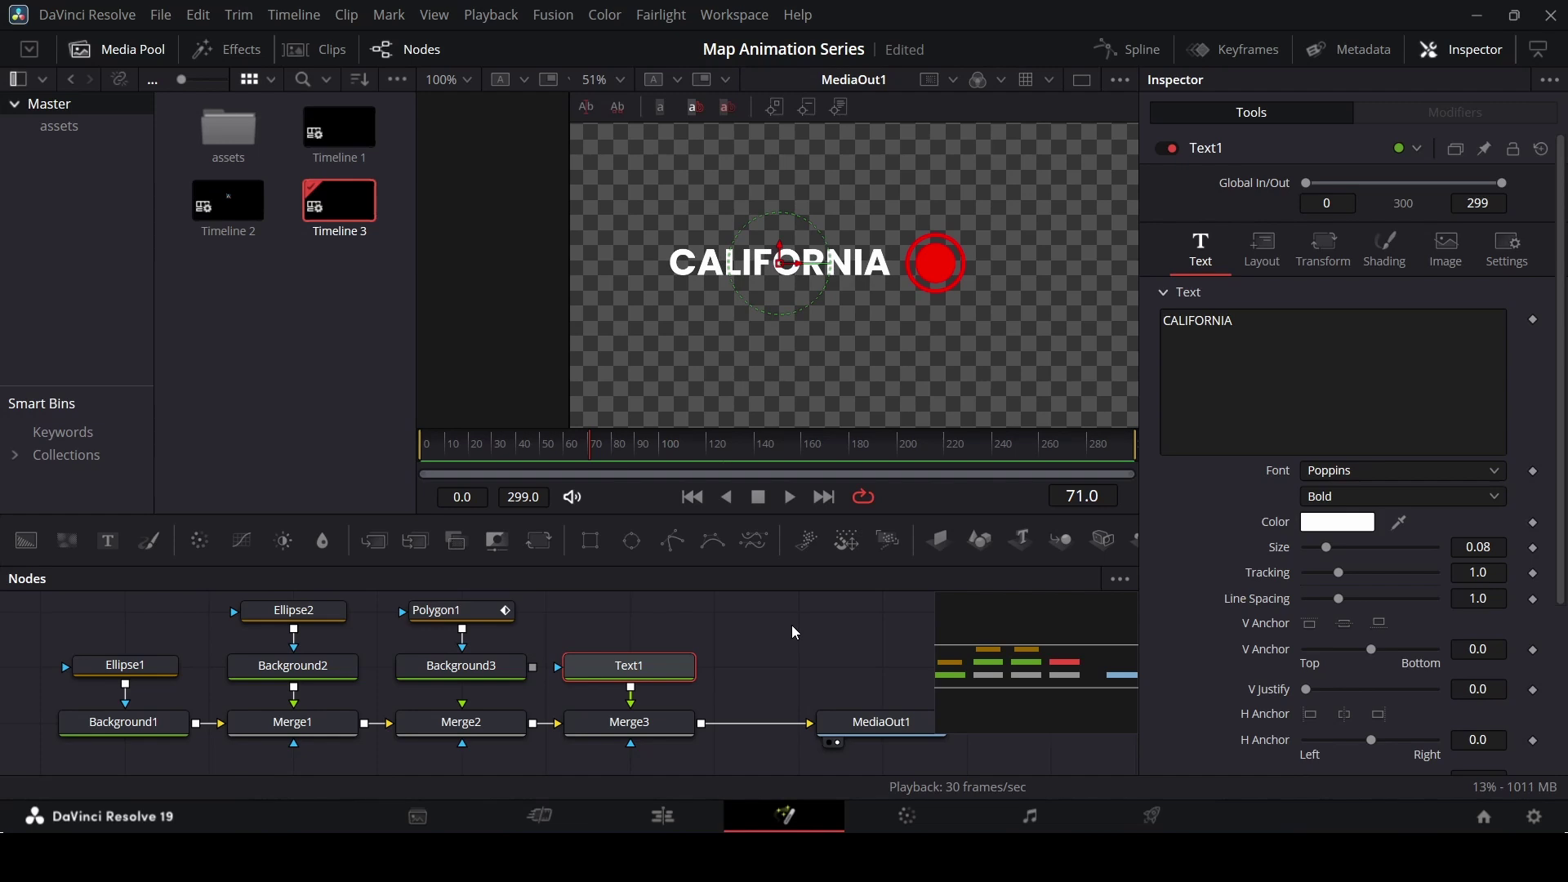
- Connect Background3 to Merge2's foreground and draw a Polygon1 line beneath the CALIFORNIA text
left_click(482, 612)
scroll(506, 637, "up", 1)
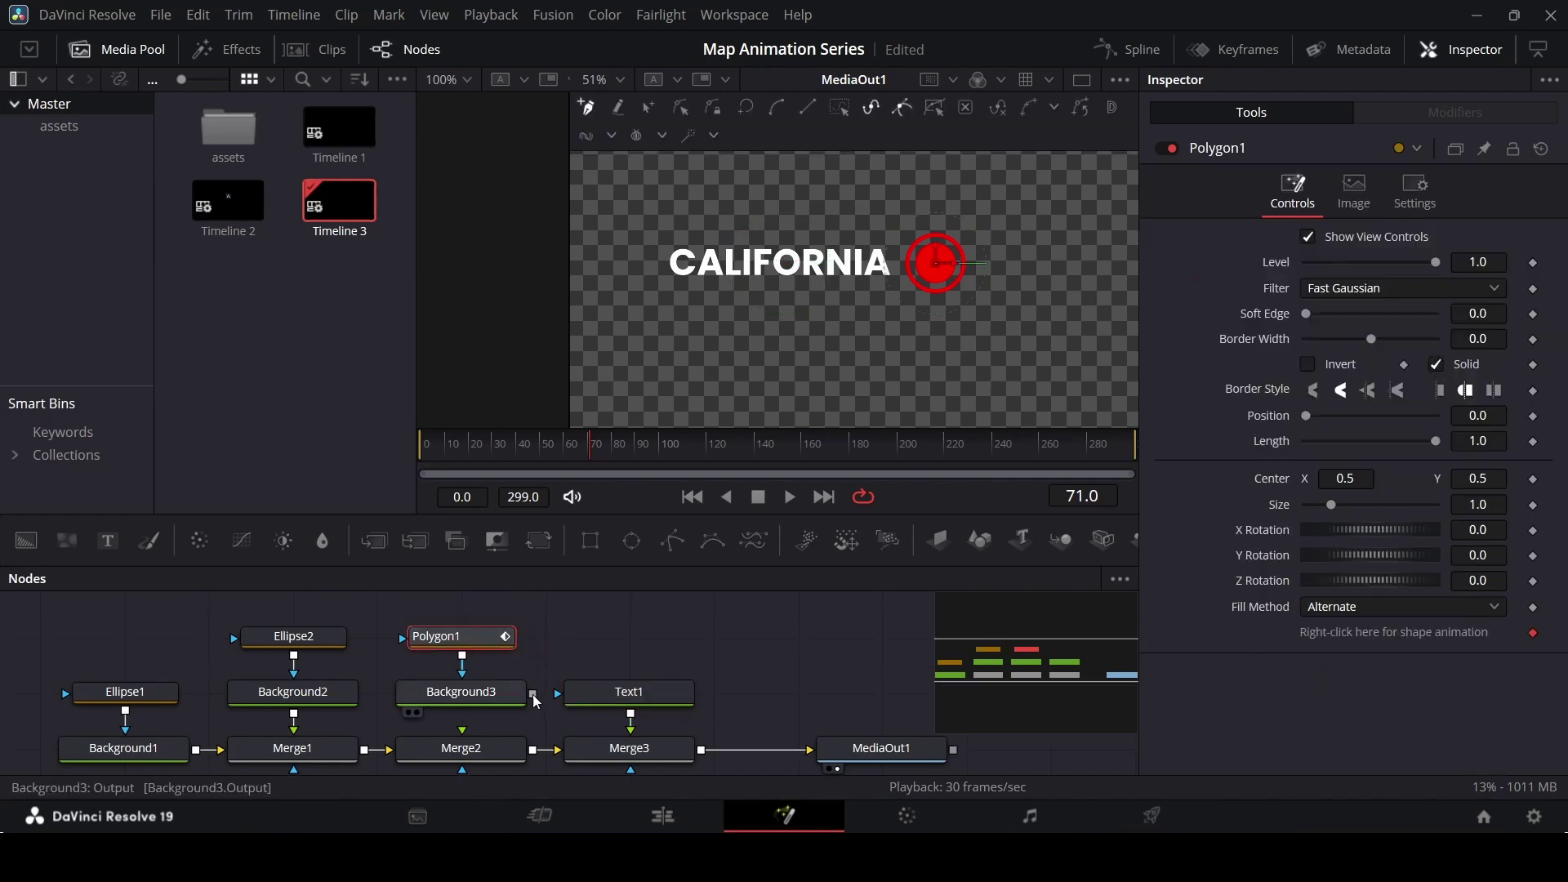
left_click_drag(536, 700, 488, 743)
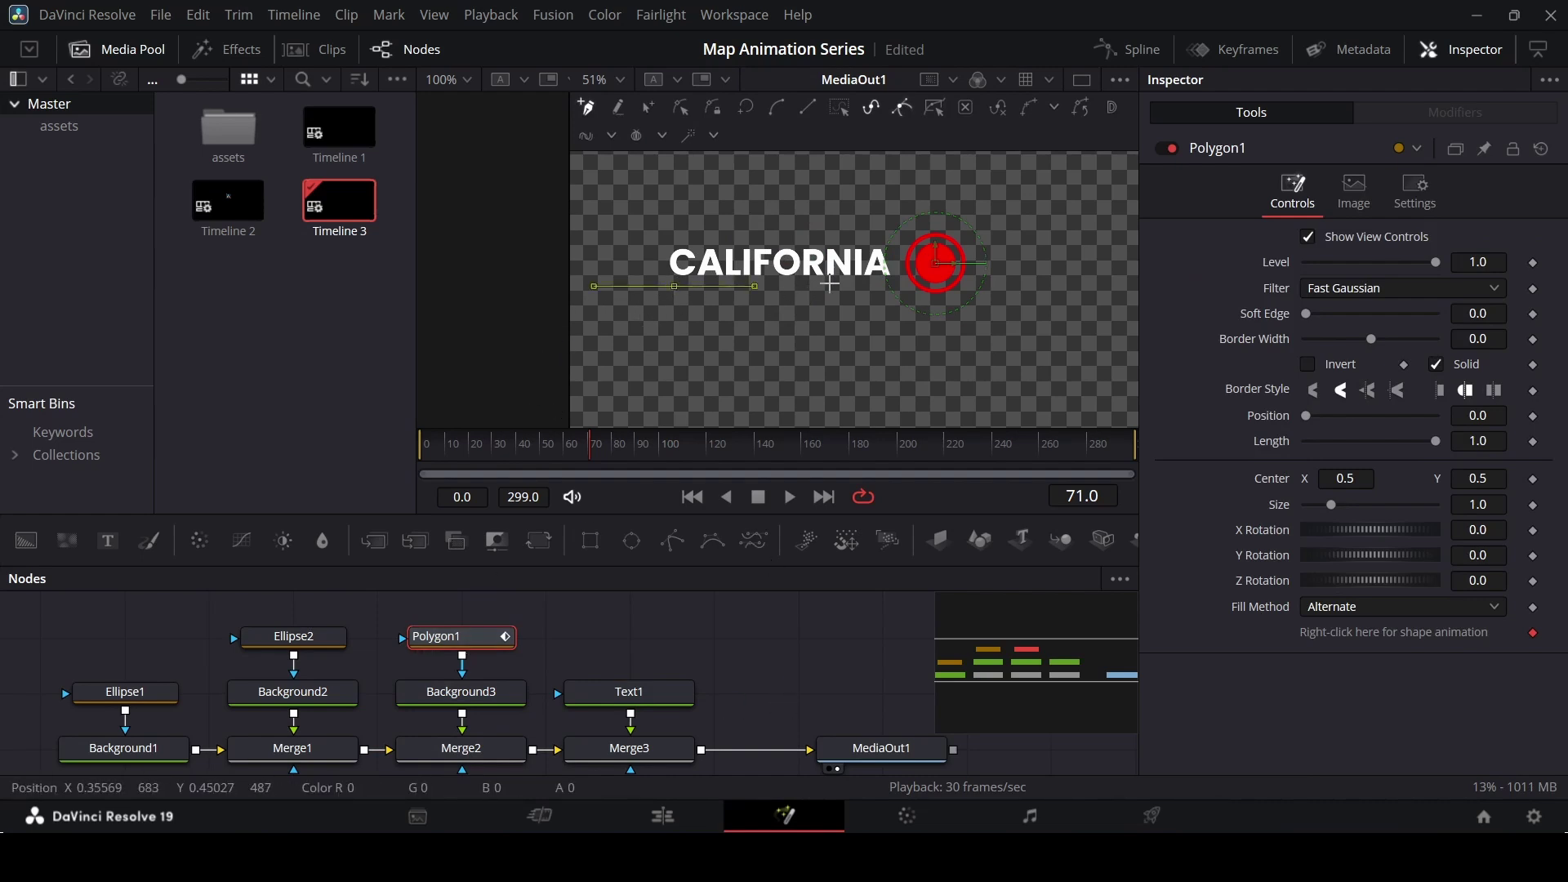
scroll(880, 284, "up", 3)
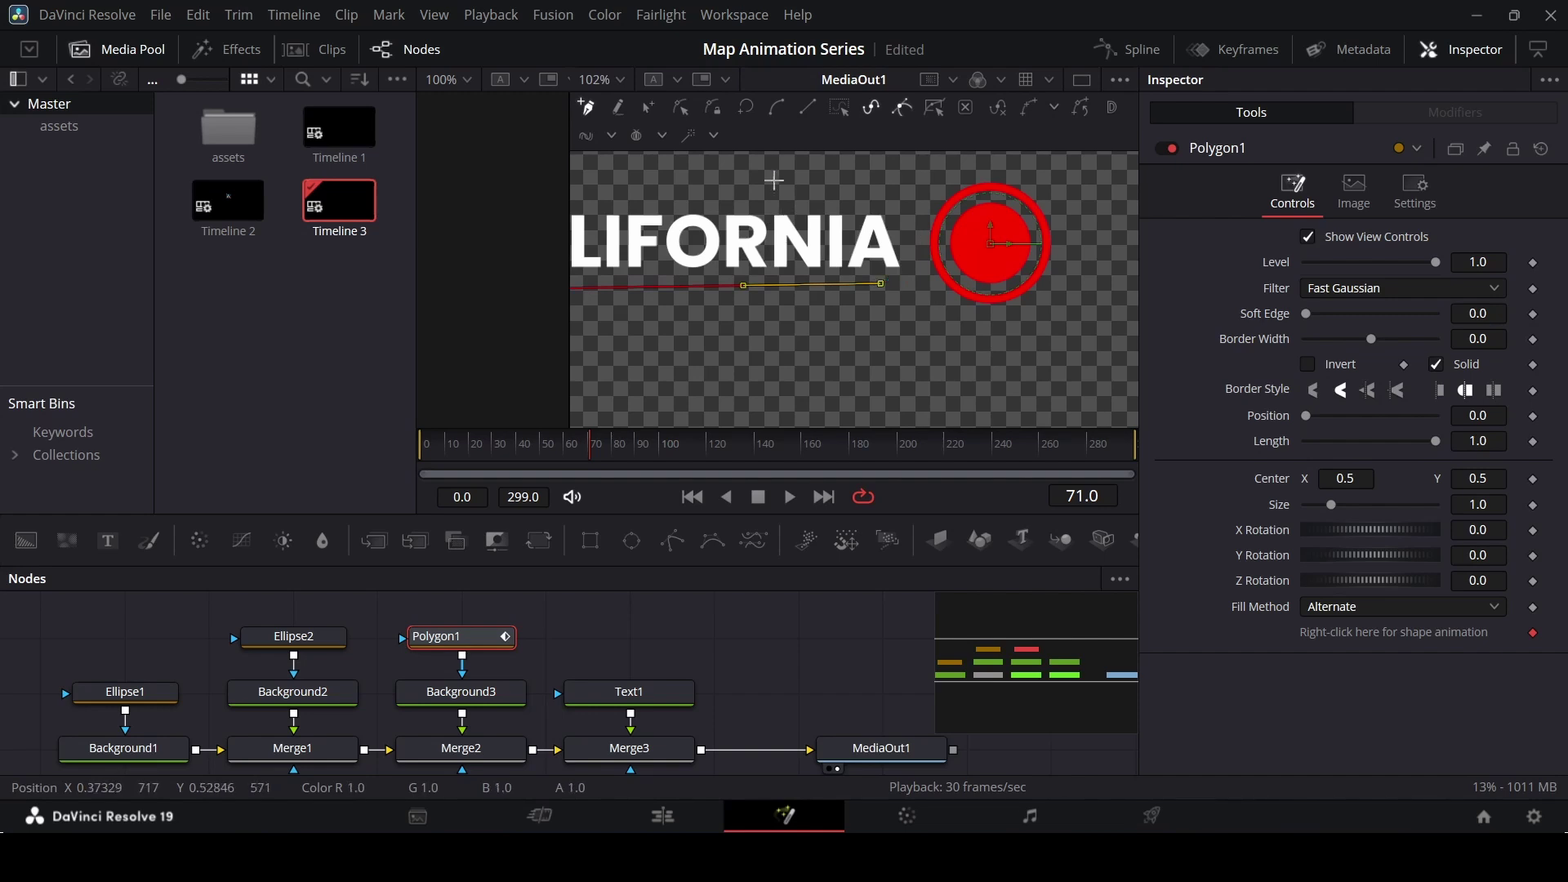
- Switch Polygon1 to Modify Only and adjust the line's end points so it runs level under the whole CALIFORNIA text
left_click(684, 113)
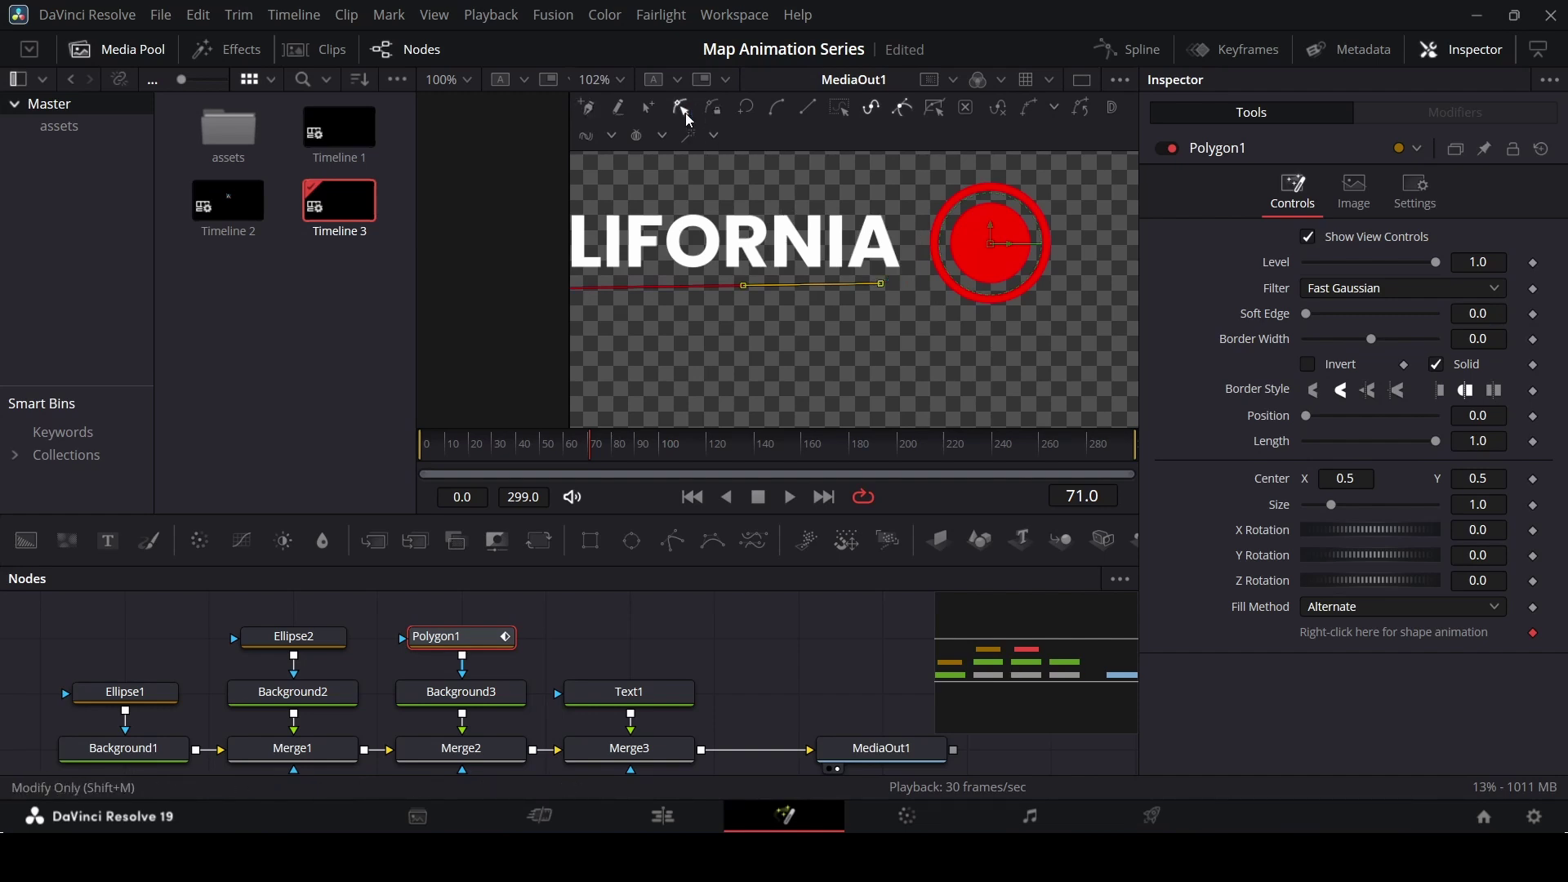
mouse_move(885, 287)
left_mouse_down()
mouse_move(928, 288)
mouse_move(913, 288)
left_mouse_up()
scroll(871, 299, "up", 2)
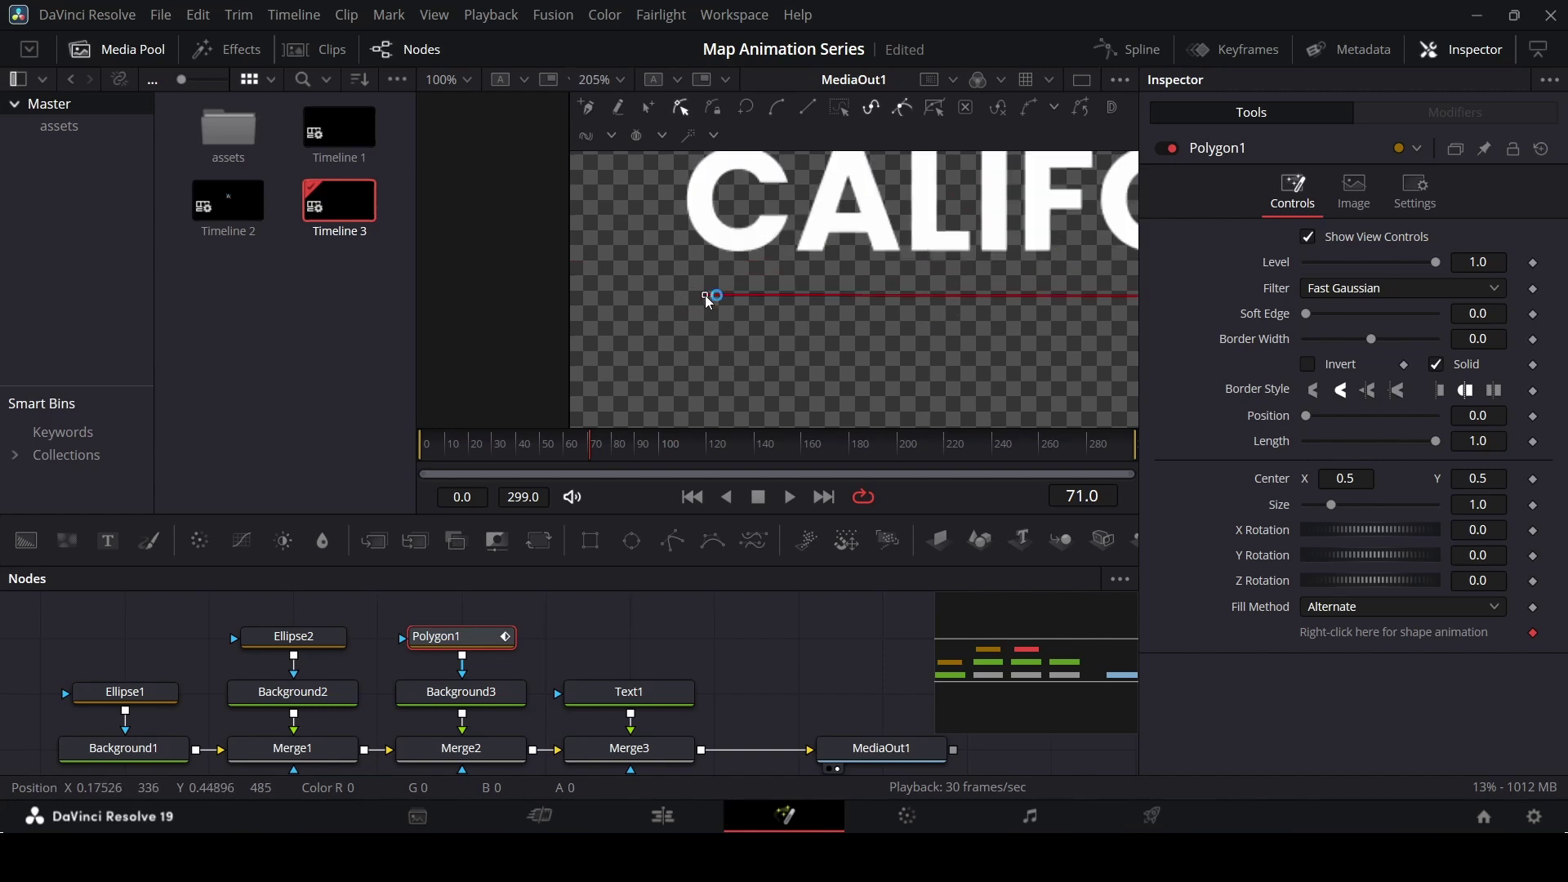
scroll(786, 319, "down", 5)
scroll(788, 325, "up", 3)
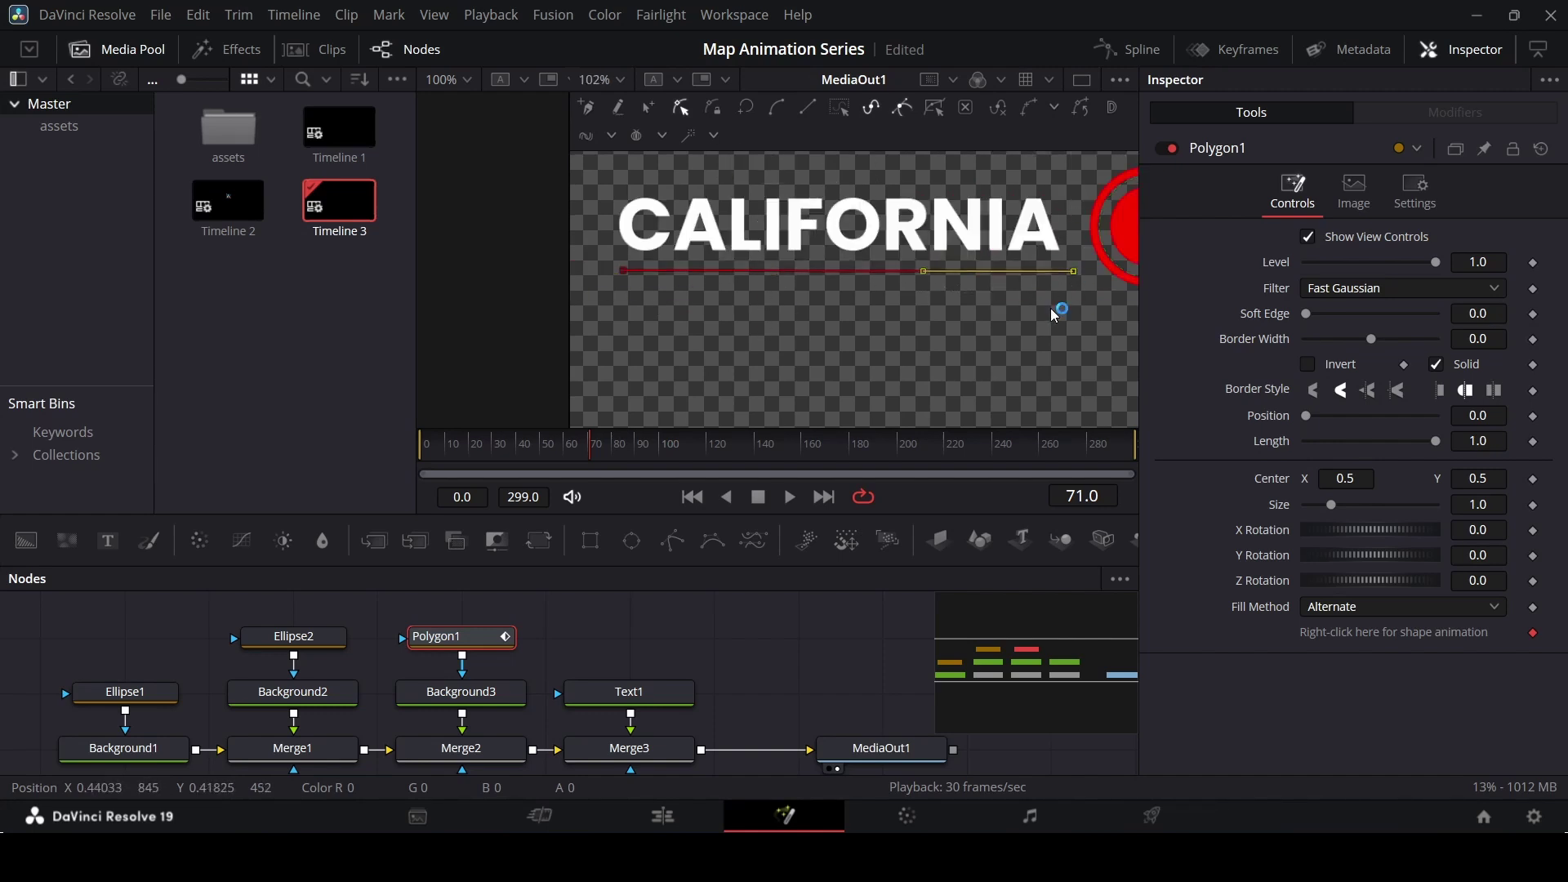
- Turn off Solid for Polygon1 and set its Border Width to 0.01
left_click(1464, 366)
scroll(1479, 338, "up", 1)
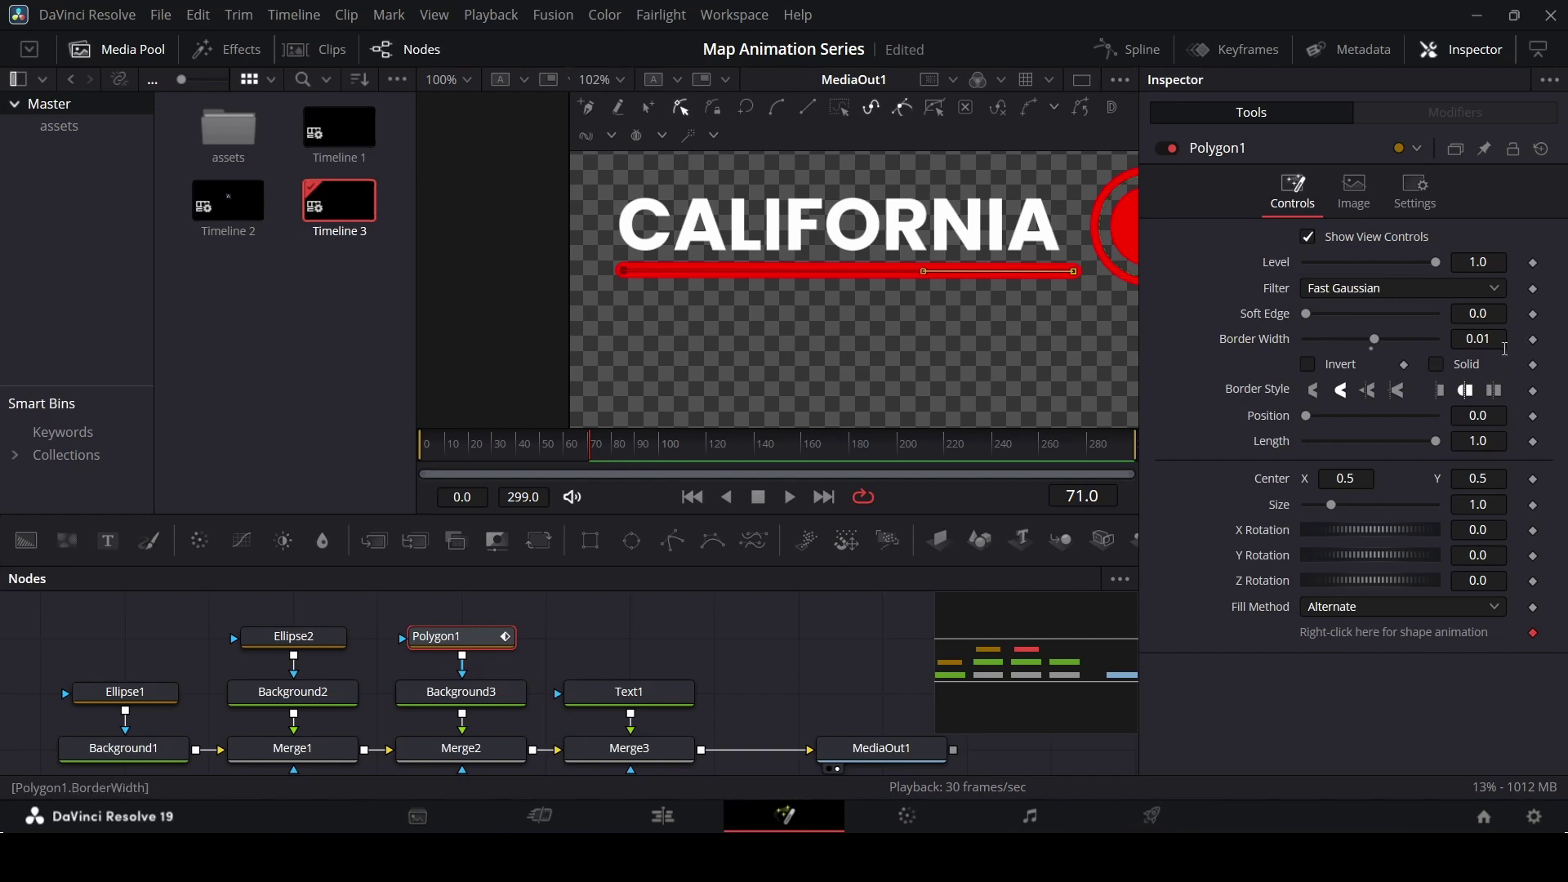
- Set Polygon1's Border Width to 0.005 and switch the underline's ends to the flat cap style
left_click(1507, 341)
type("5")
key("Tab")
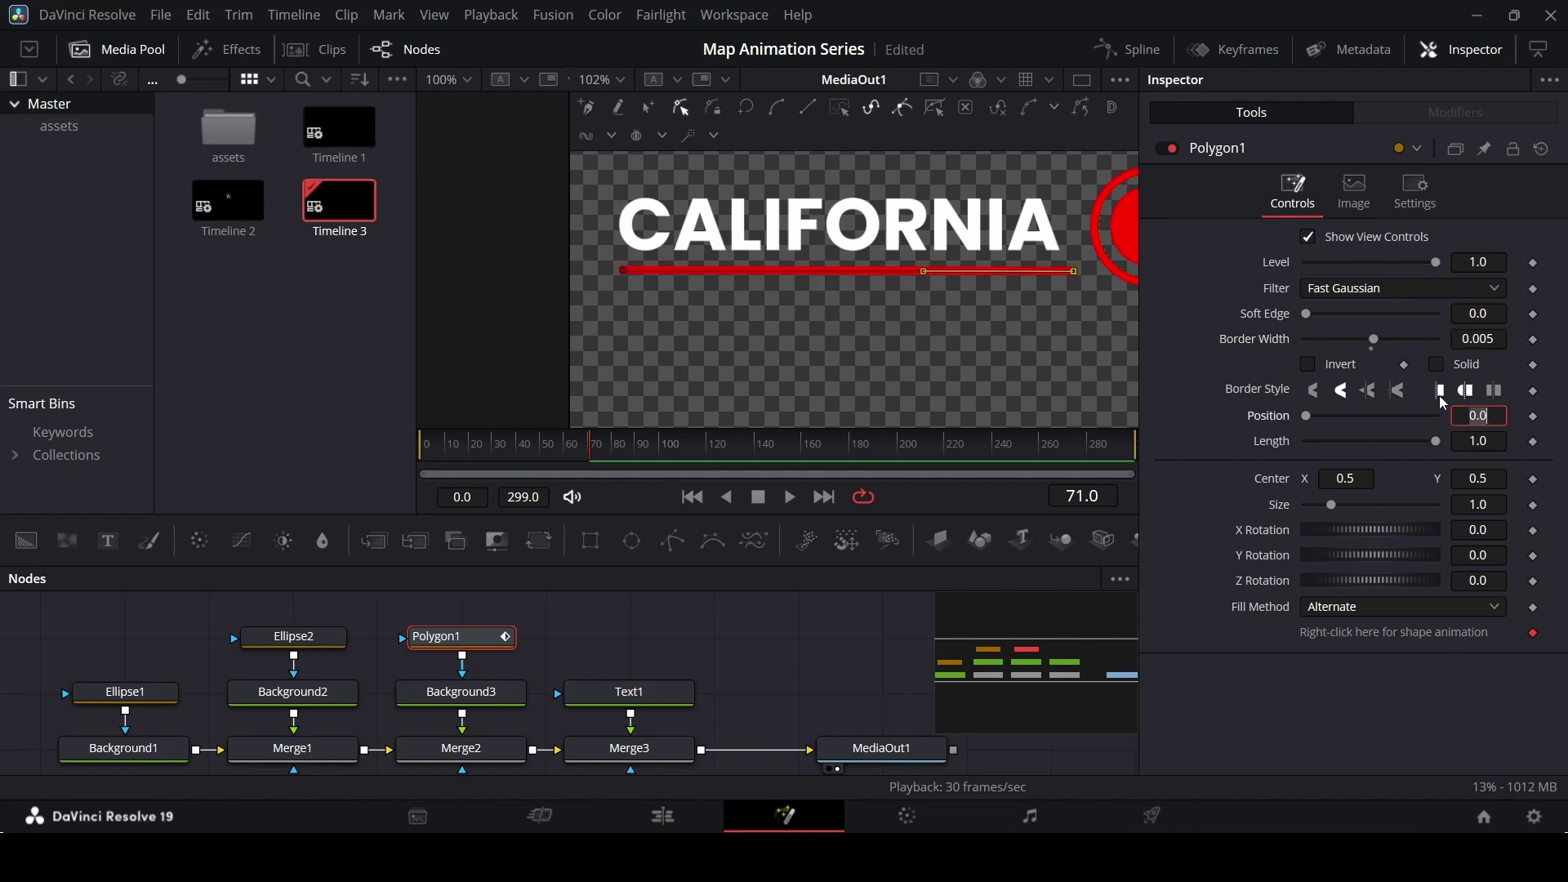
left_click(1441, 391)
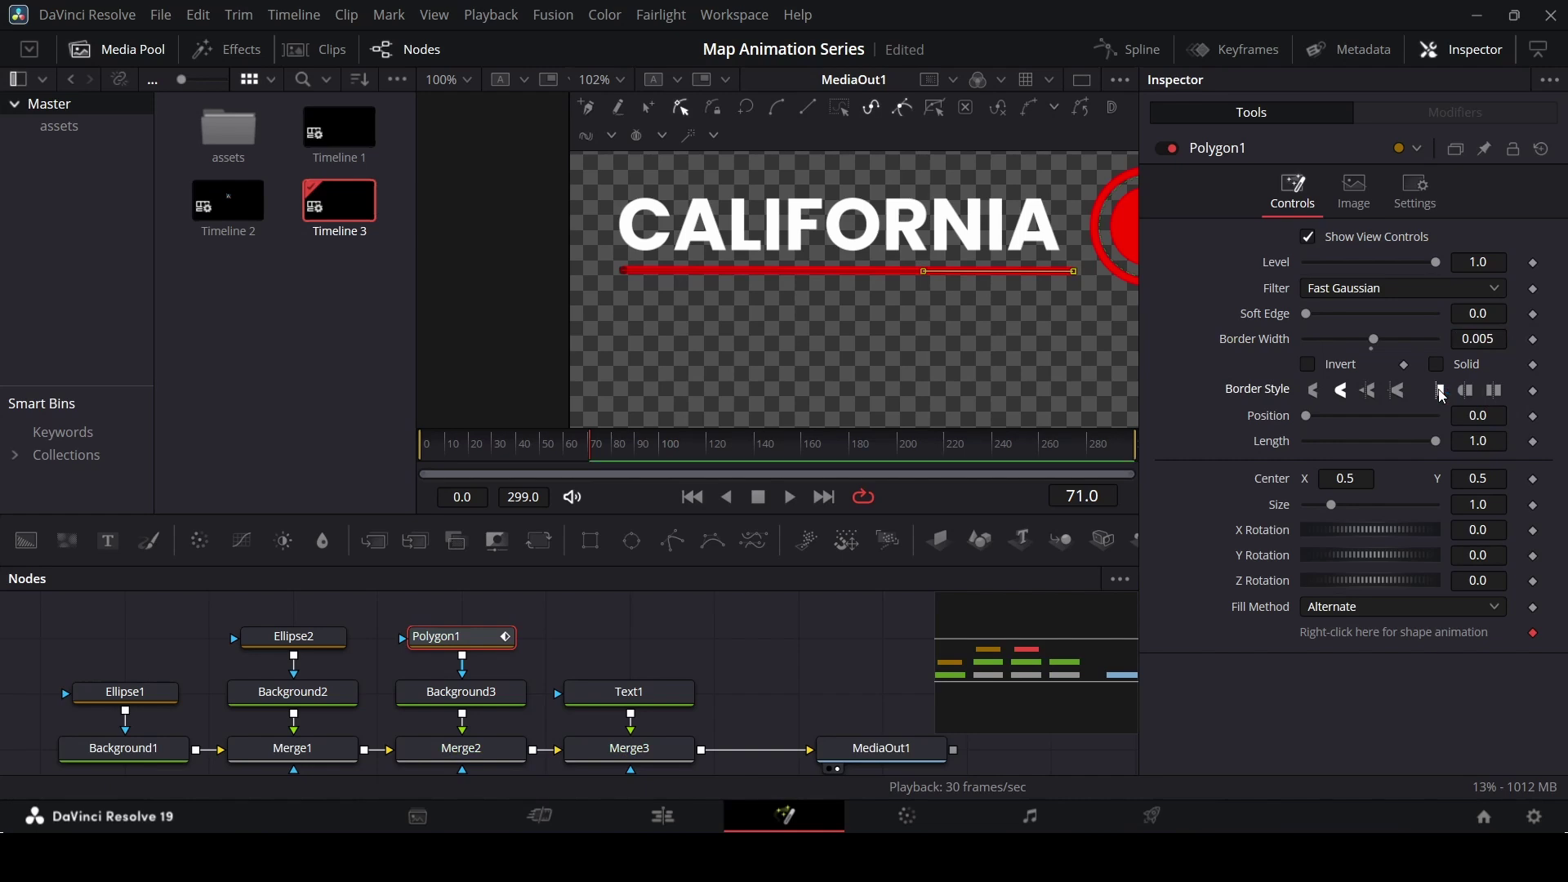
left_click(889, 609)
scroll(879, 289, "down", 5)
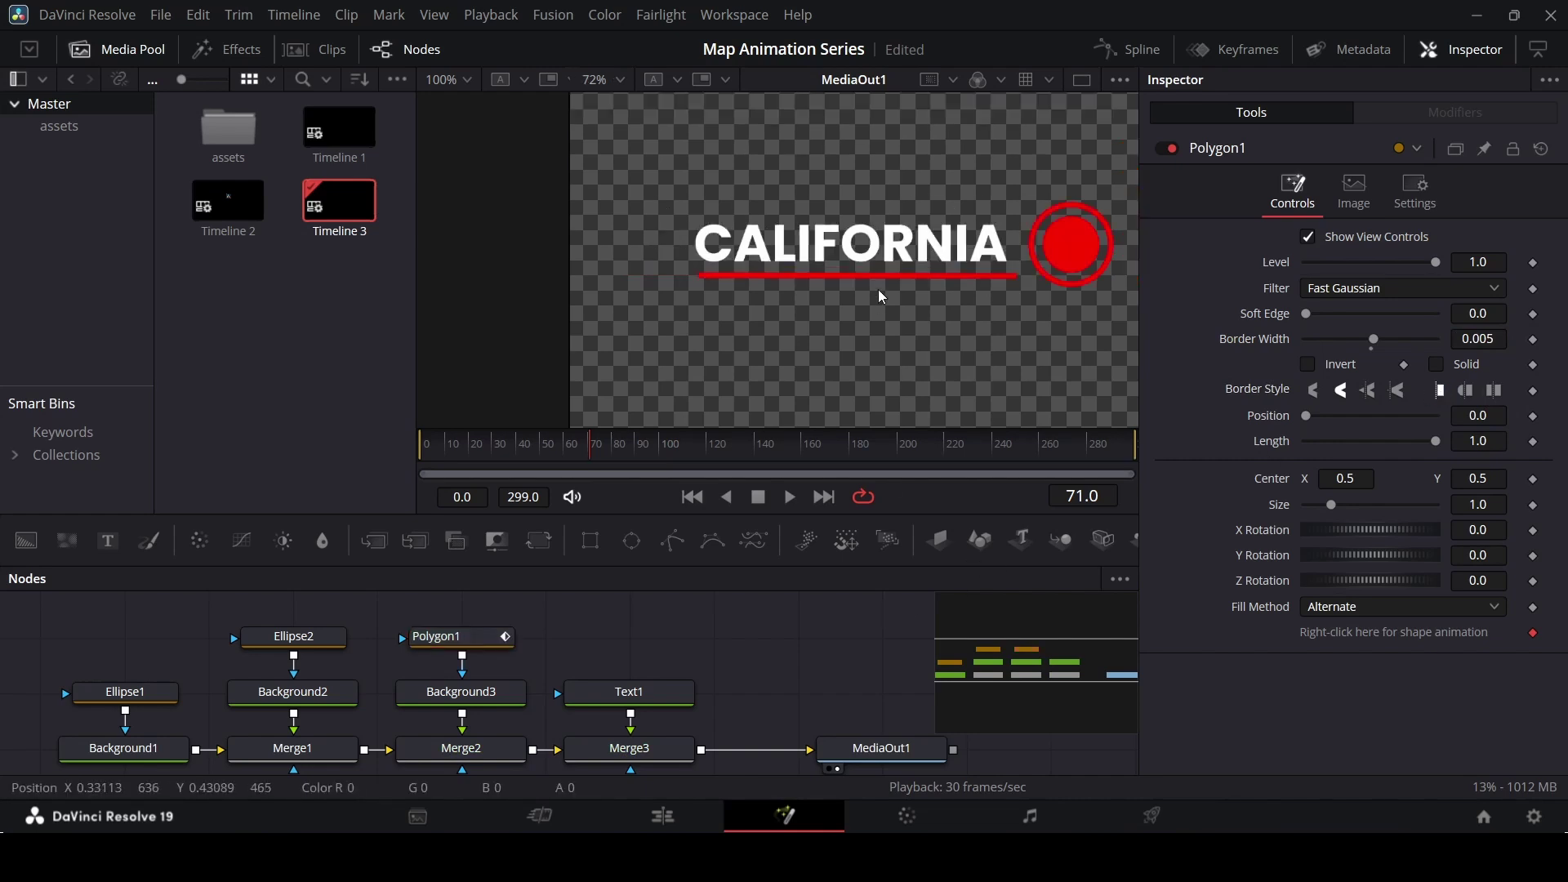
scroll(888, 290, "up", 2)
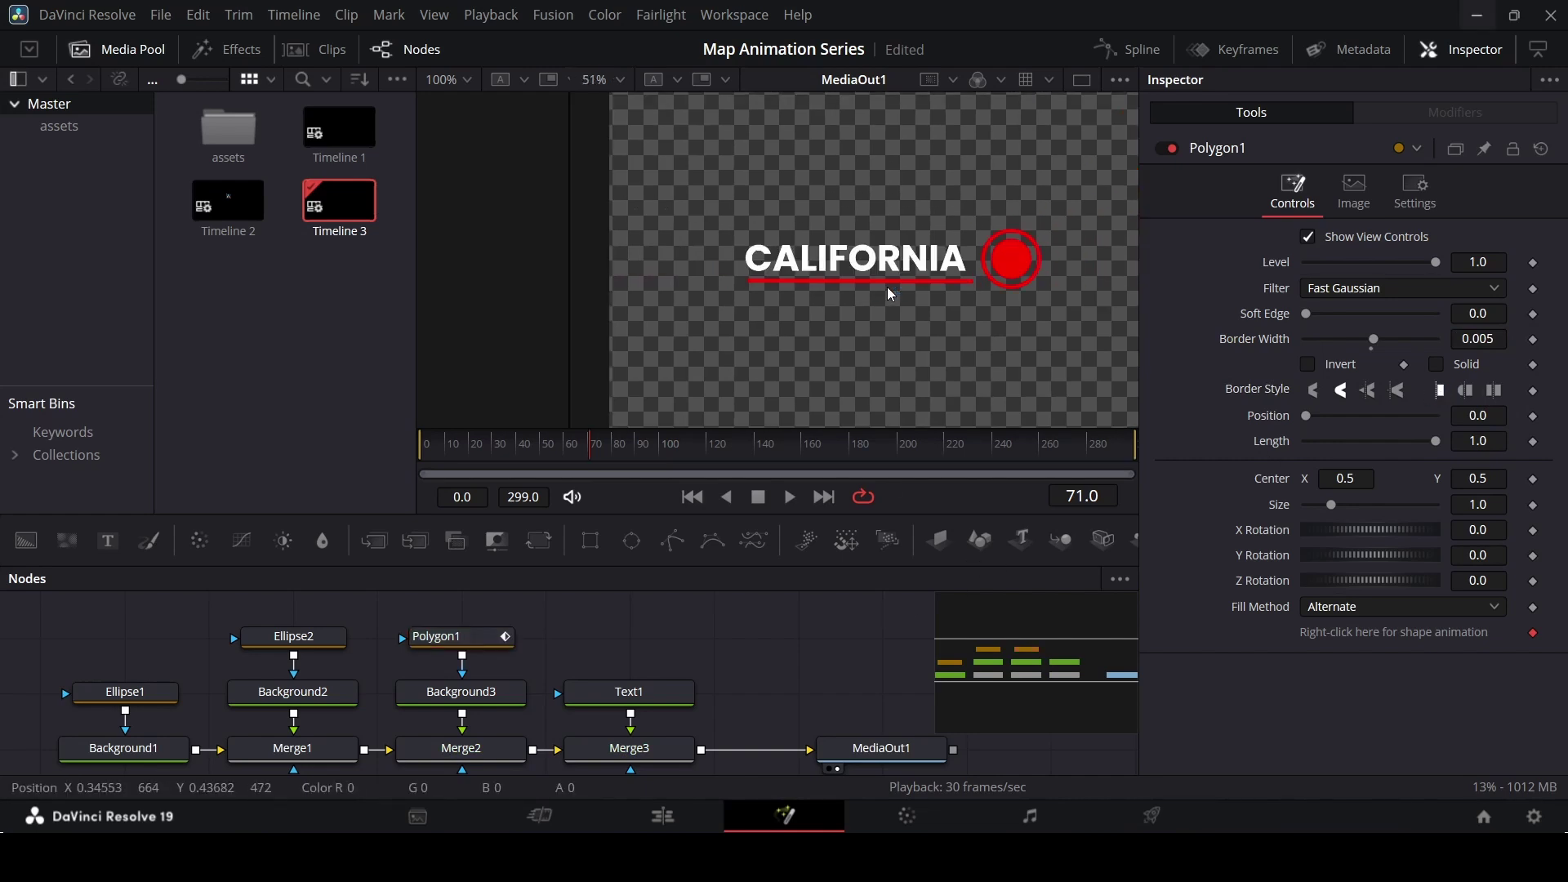
- Move the CALIFORNIA text of Text1 slightly toward the red circle so it ends level with the underline
left_click(446, 637)
scroll(982, 264, "up", 9)
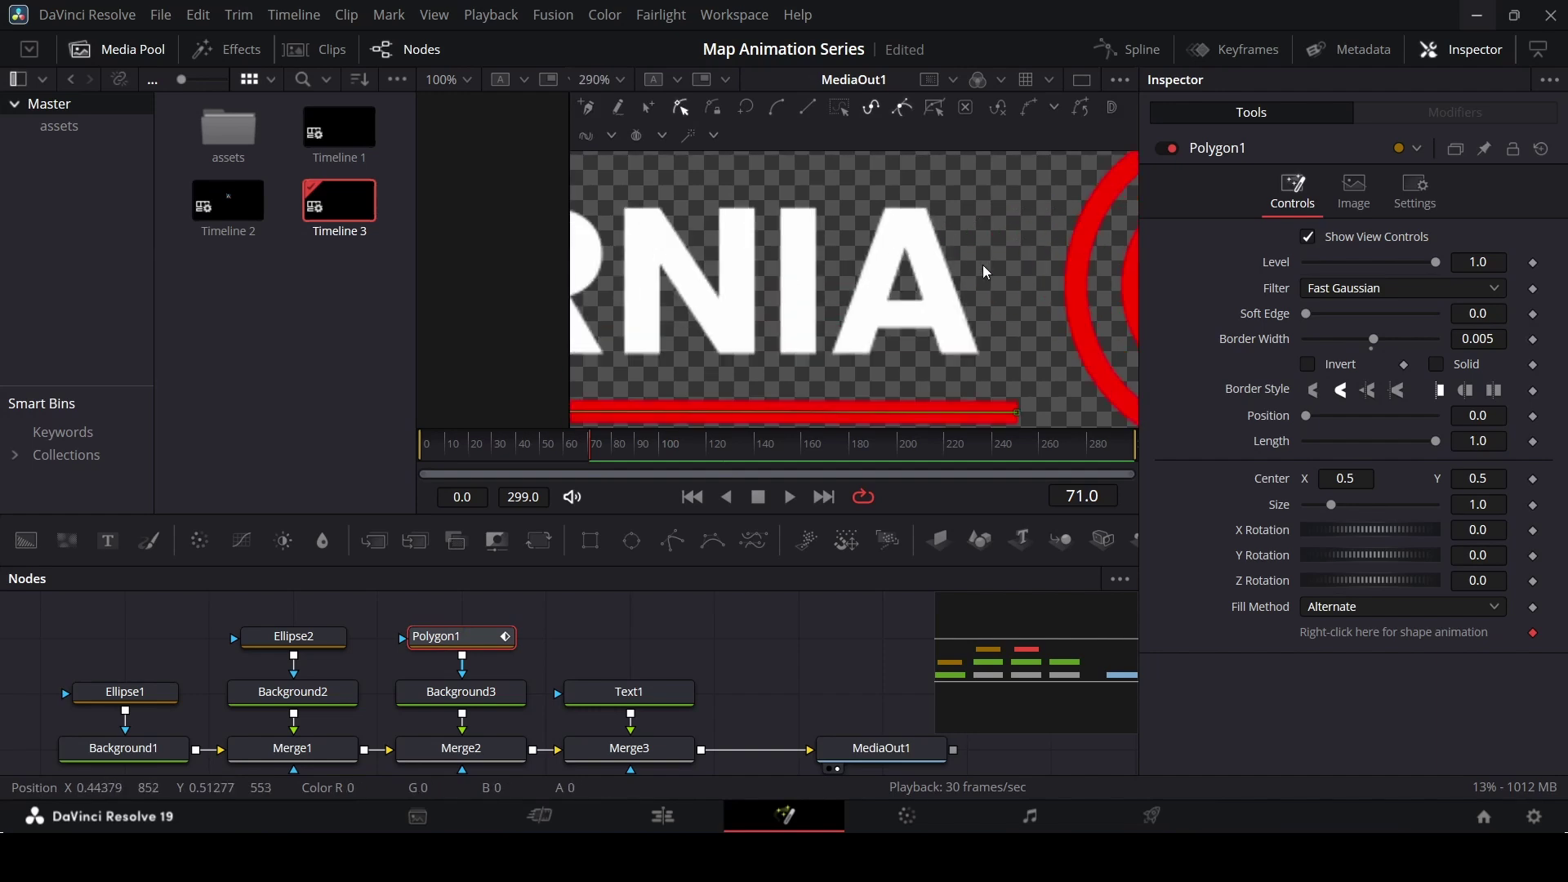
left_click(678, 690)
scroll(916, 308, "down", 7)
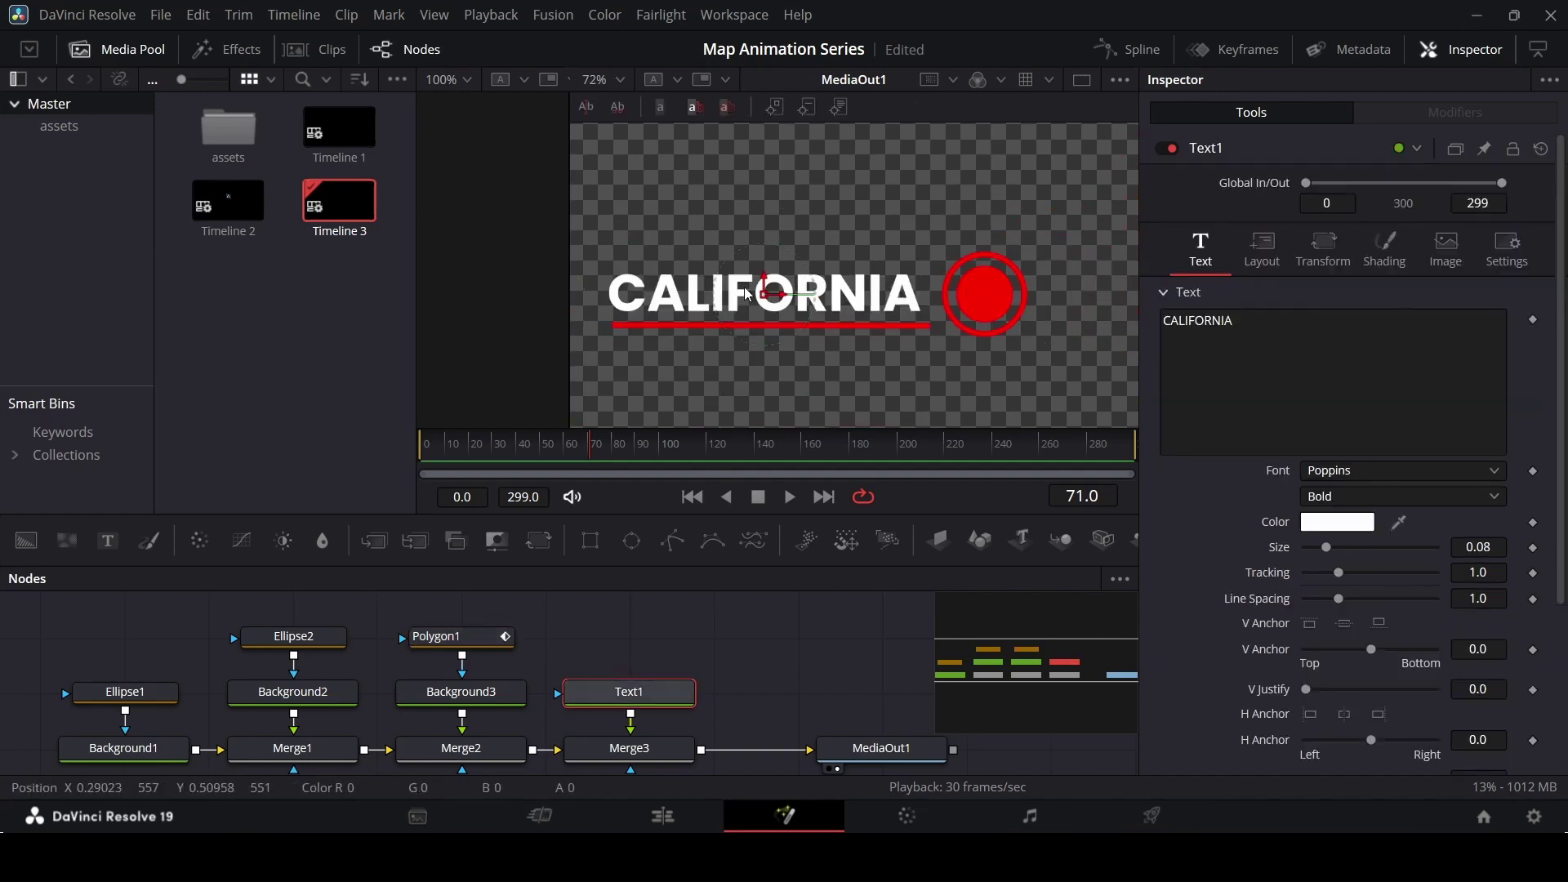
left_click_drag(748, 295, 797, 300)
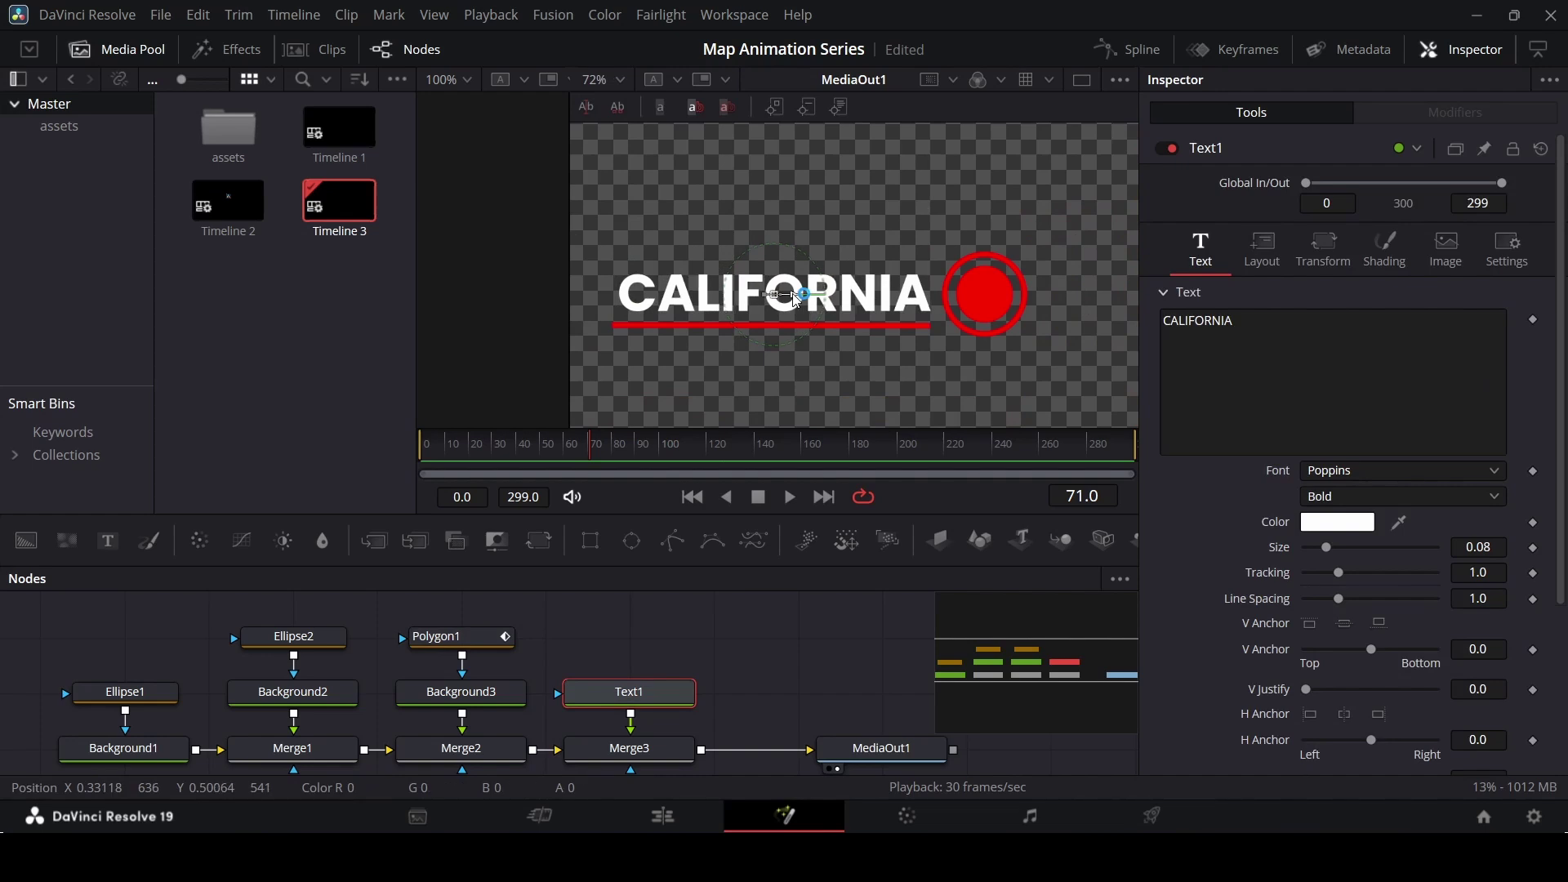
- Adjust the start point of Polygon1's underline so it aligns with the first letter of CALIFORNIA
left_click(457, 637)
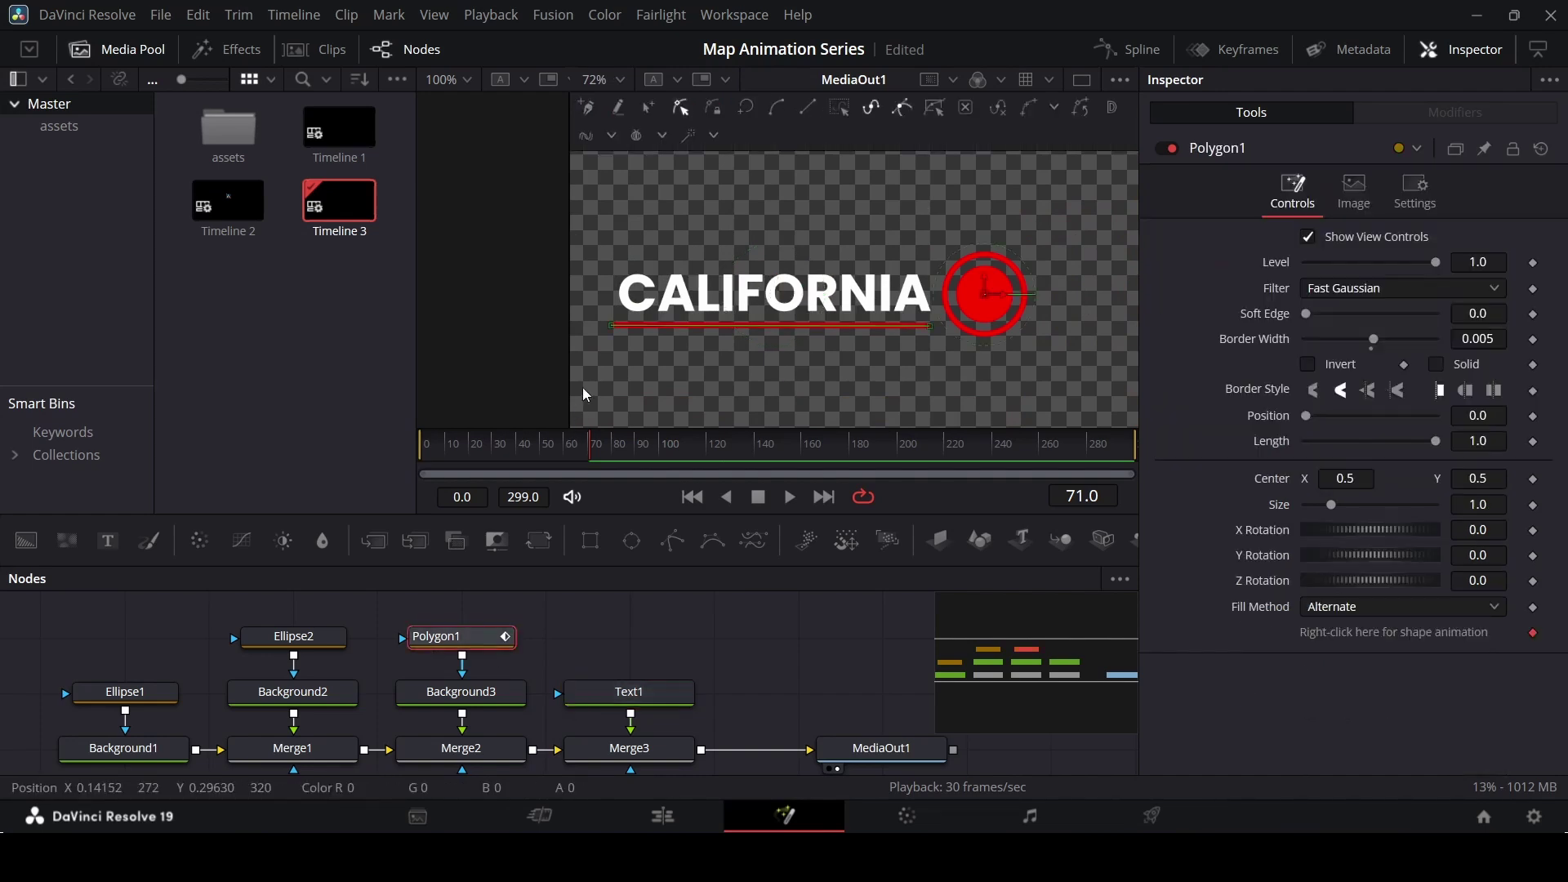
left_click(622, 325)
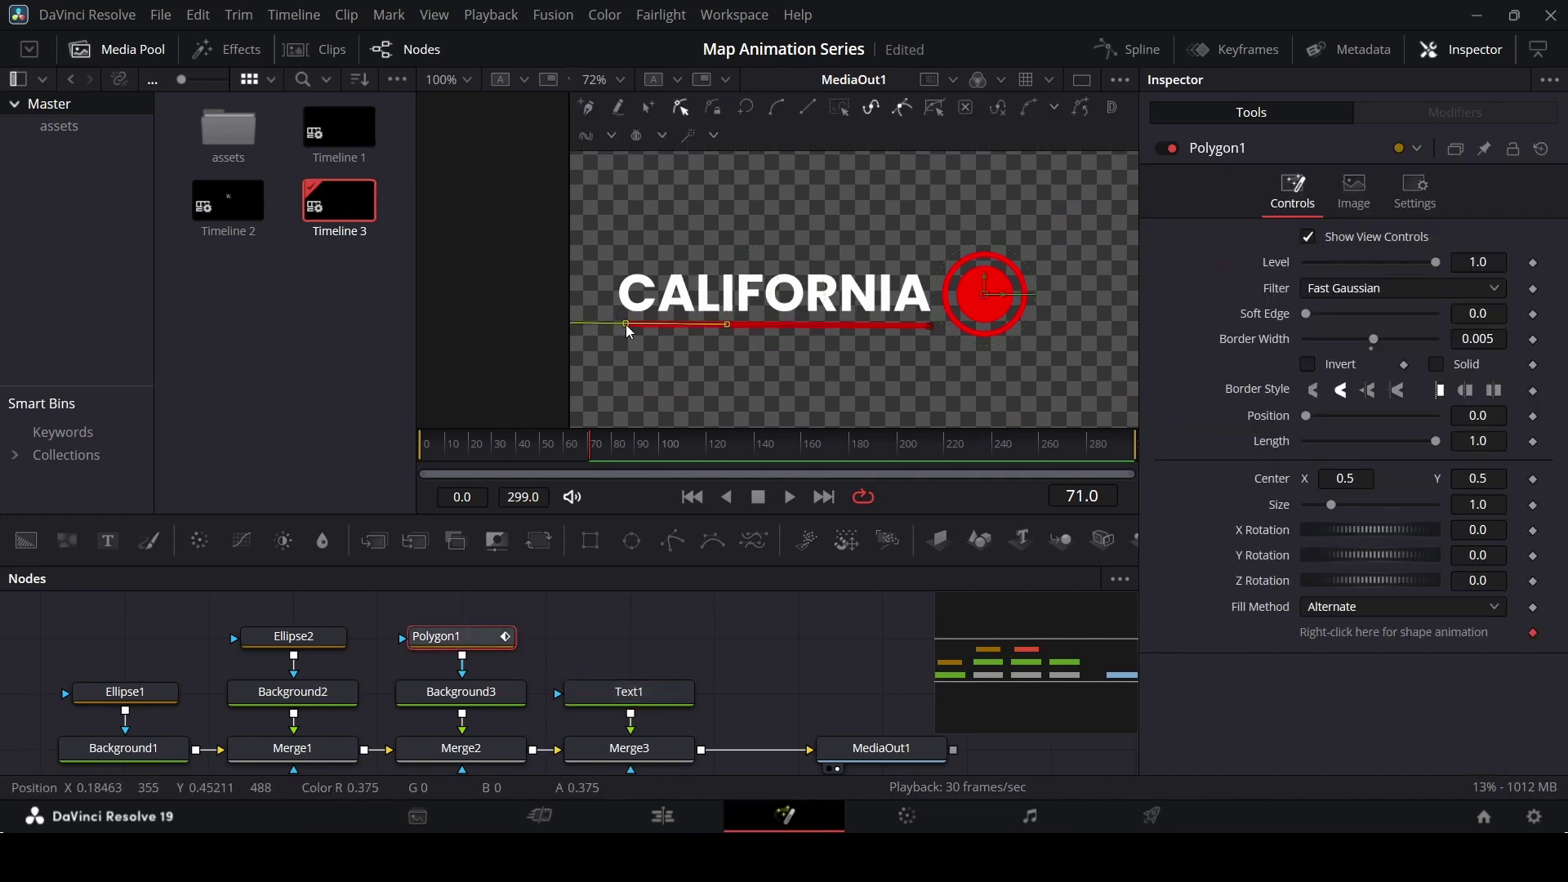
scroll(576, 327, "up", 4)
scroll(991, 349, "down", 3)
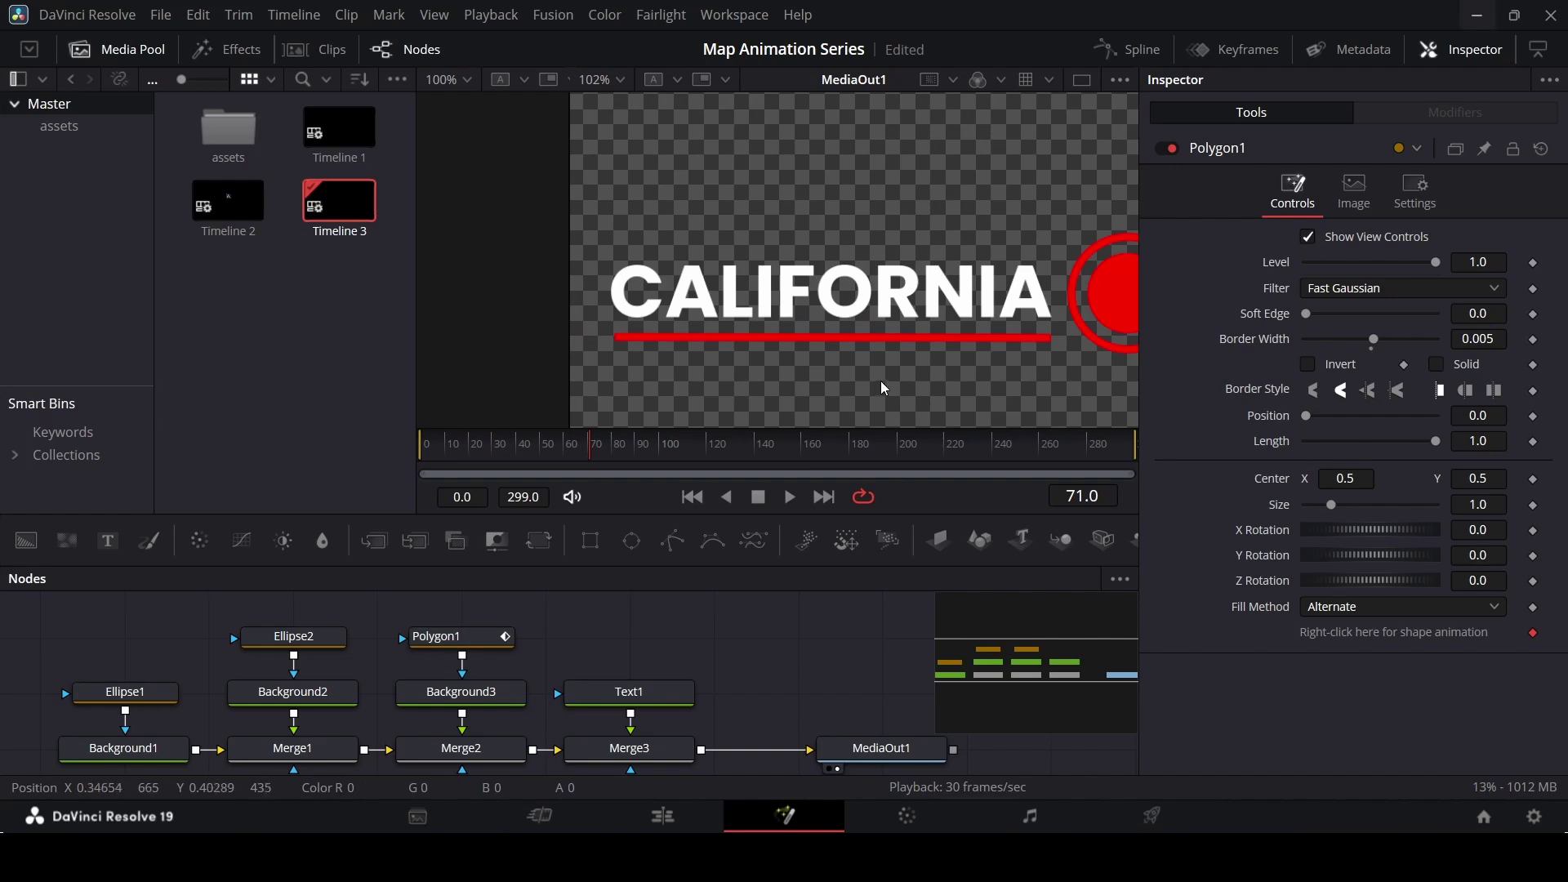
scroll(864, 349, "down", 2)
scroll(870, 355, "up", 2)
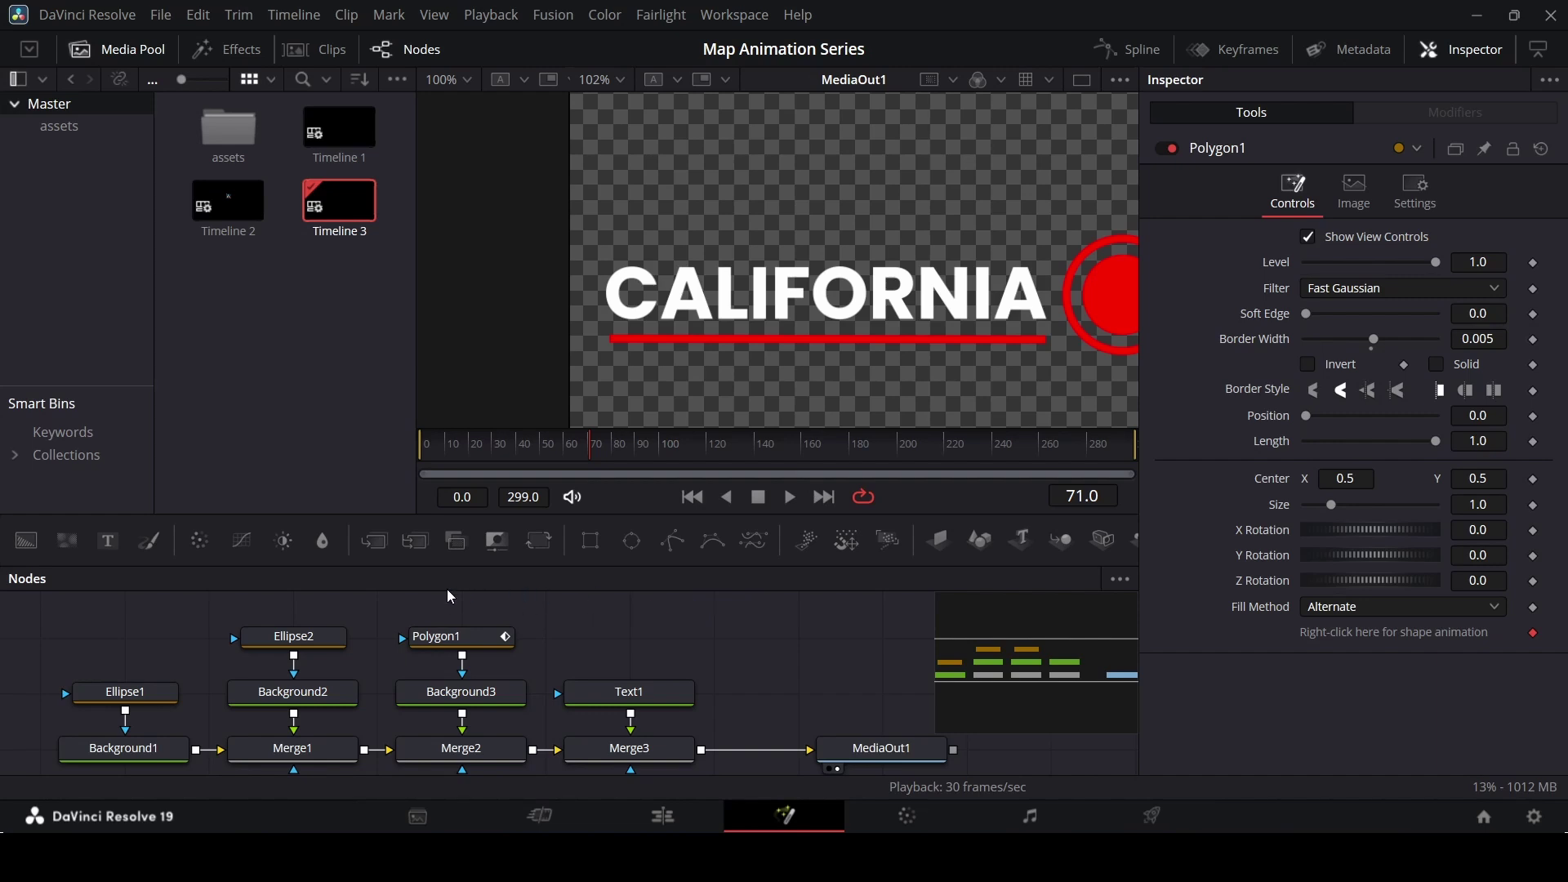
- Shift Text1, Merge3 and MediaOut1 further along the node graph to leave a gap after Merge2
left_click_drag(646, 652, 852, 771)
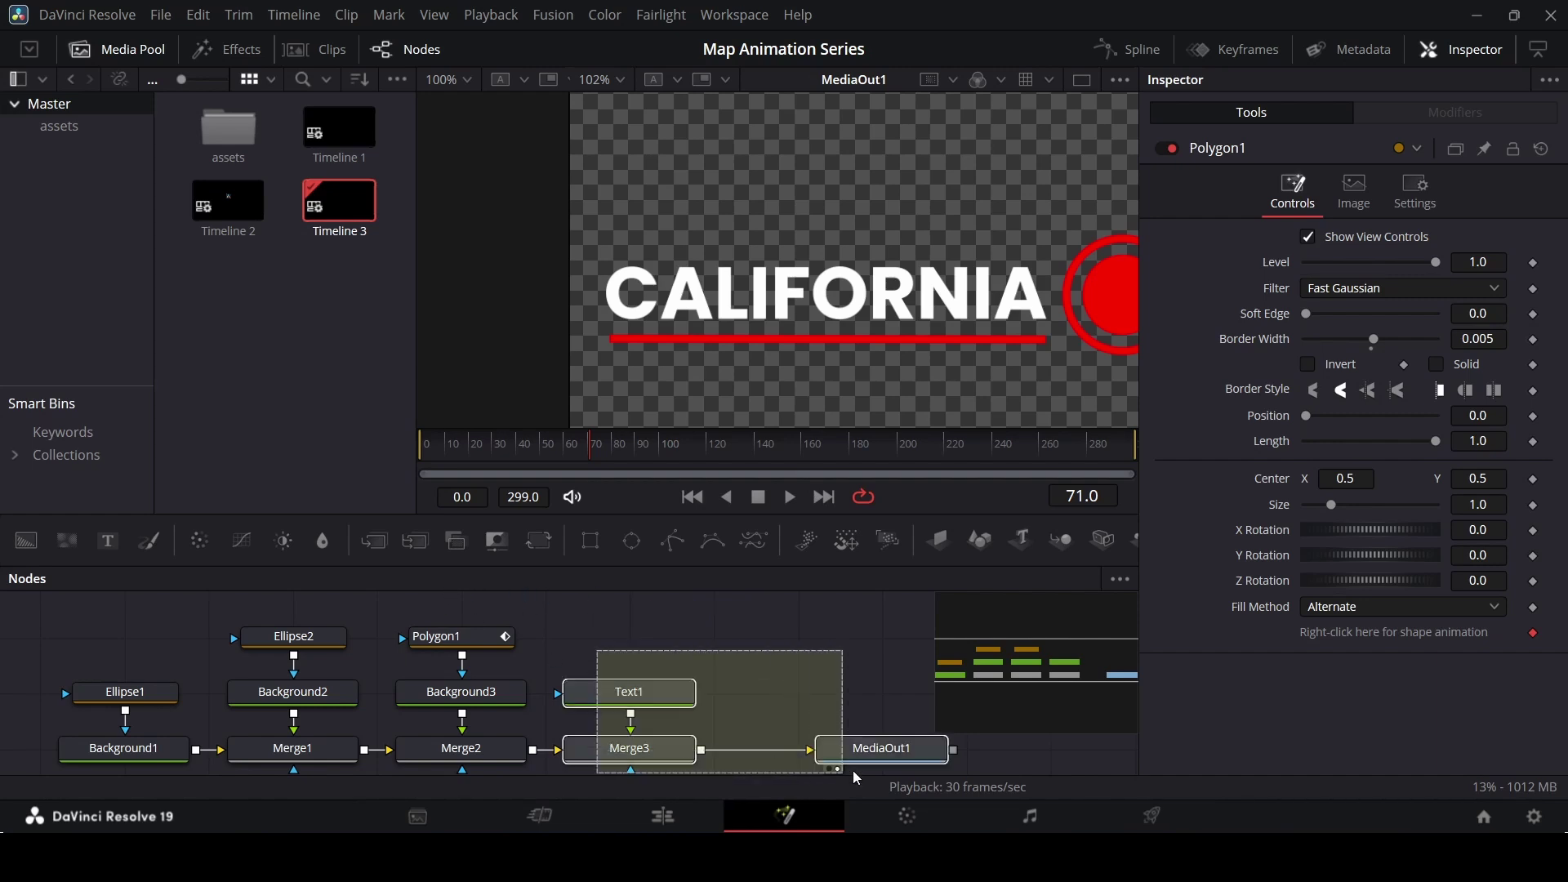
left_click_drag(630, 748, 799, 749)
left_click(514, 745)
left_click_drag(527, 757, 56, 598)
left_click(595, 662)
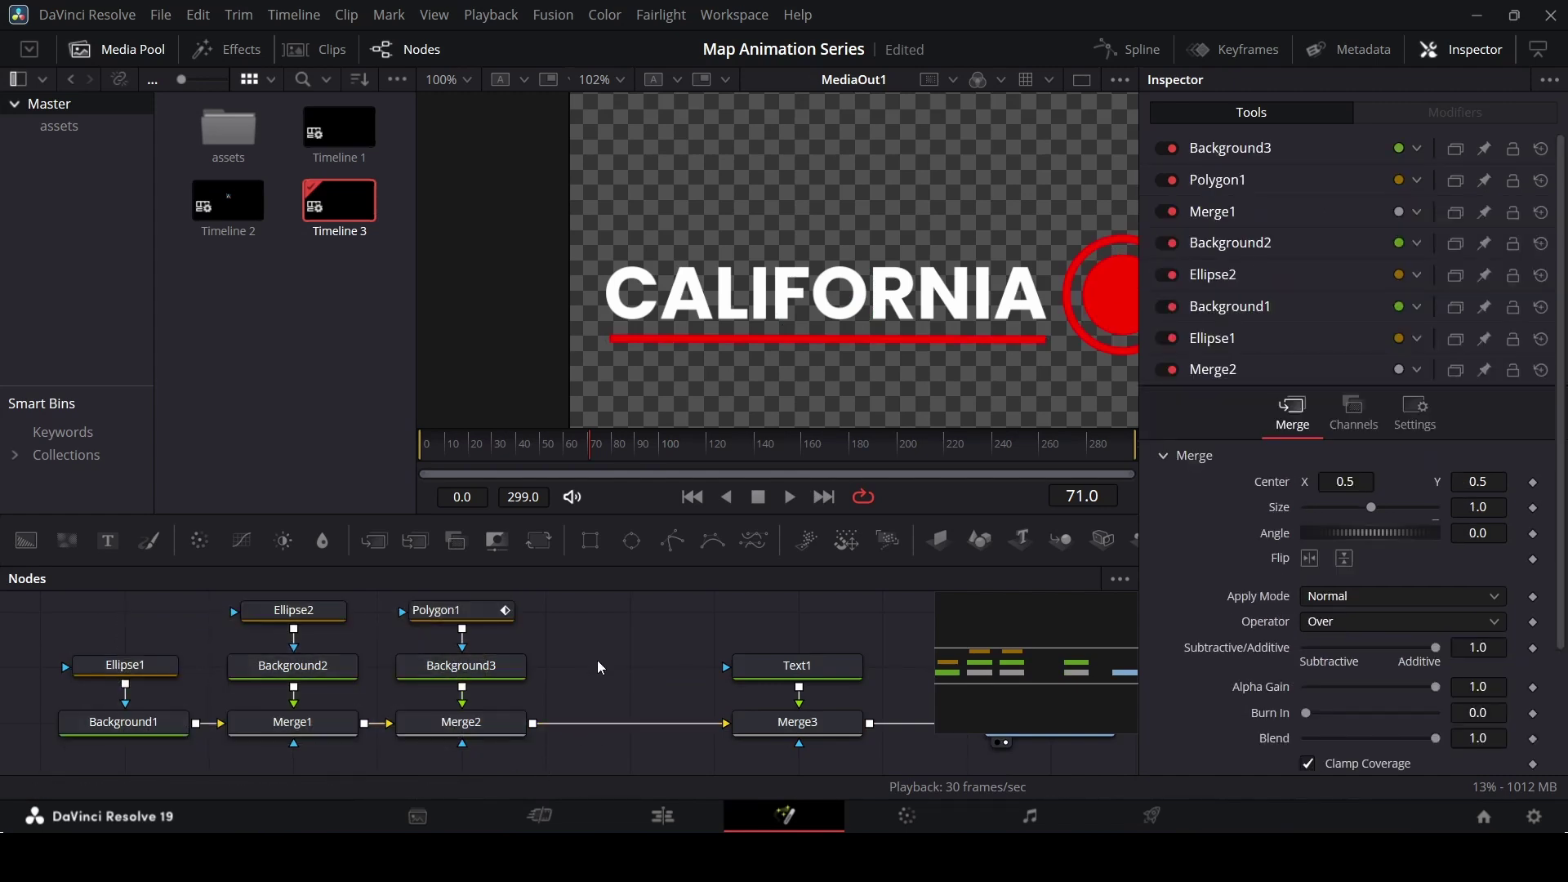
- Insert a Glow node between Merge2 and Merge3 for the red circle and underline
left_click(501, 728)
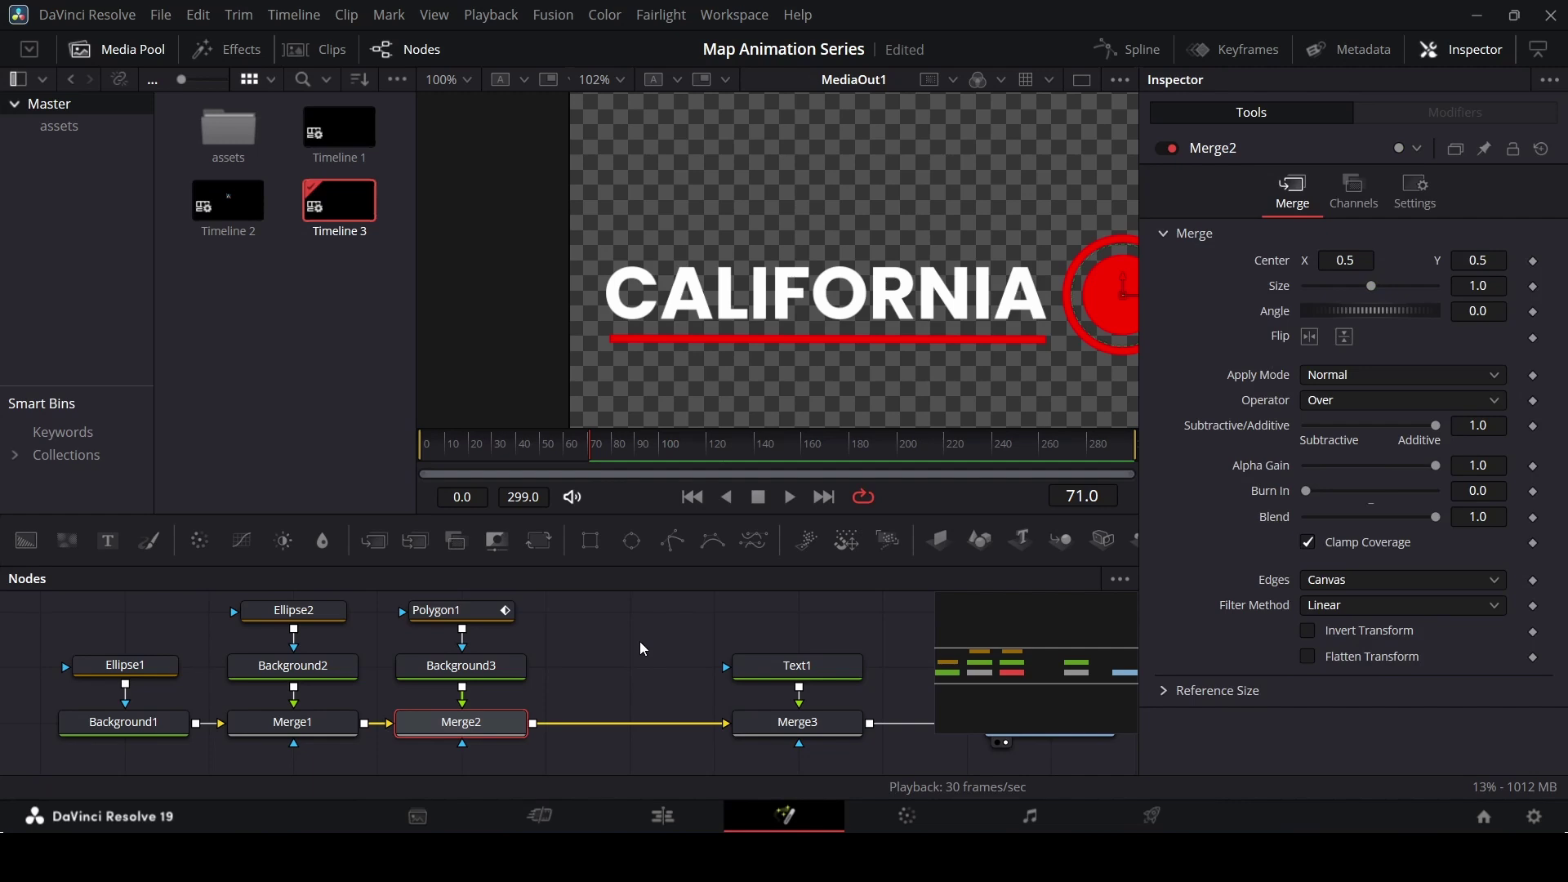
key("shift+space")
type("del")
key("BackSpace")
key("BackSpace")
key("BackSpace")
type("glow")
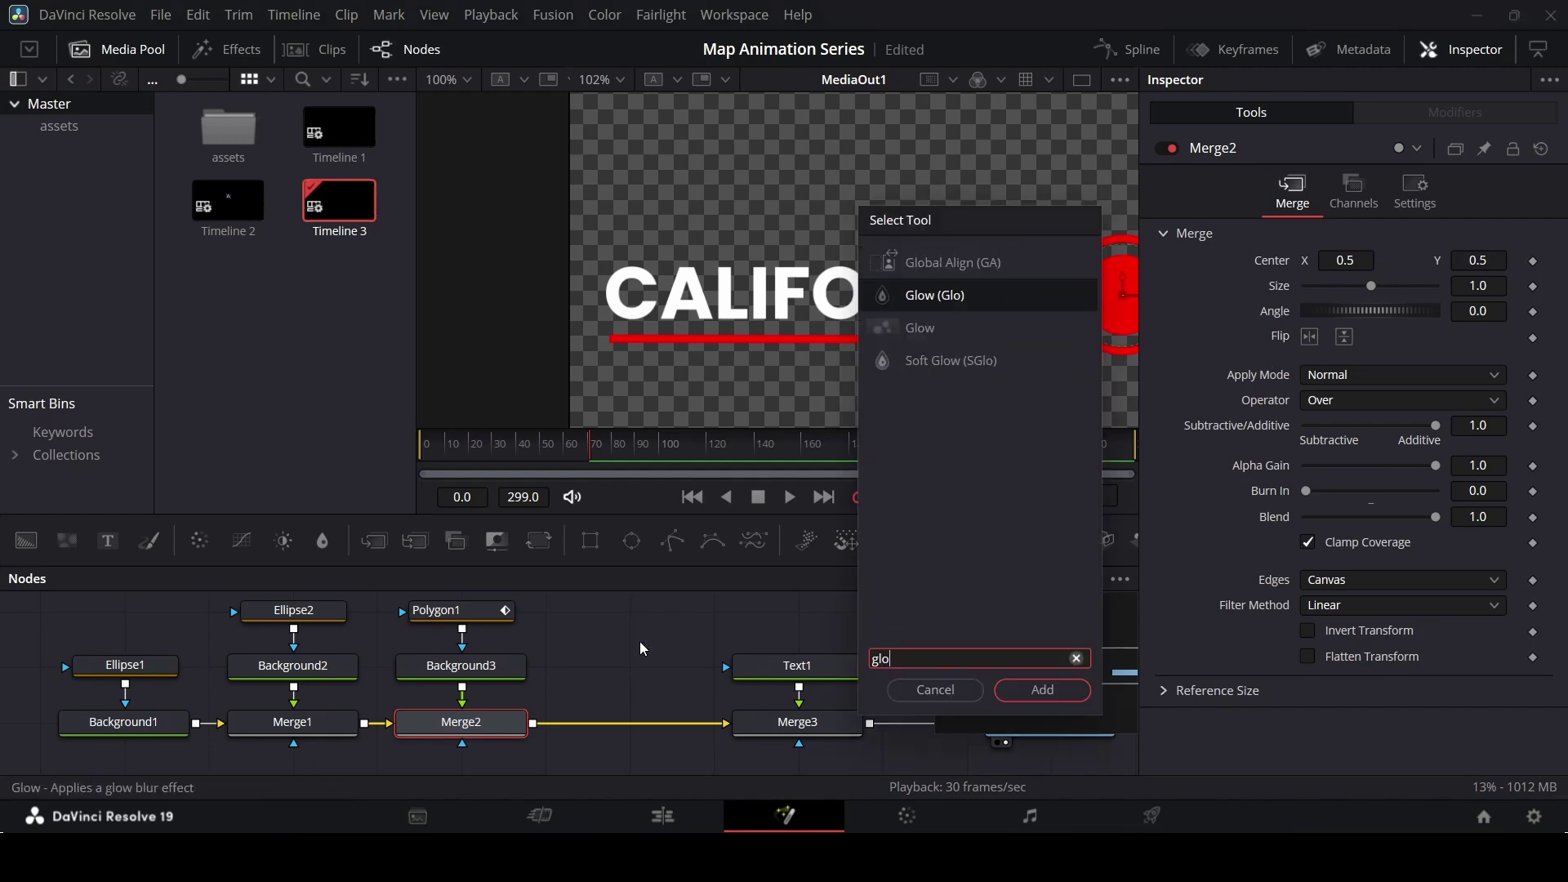
key("Return")
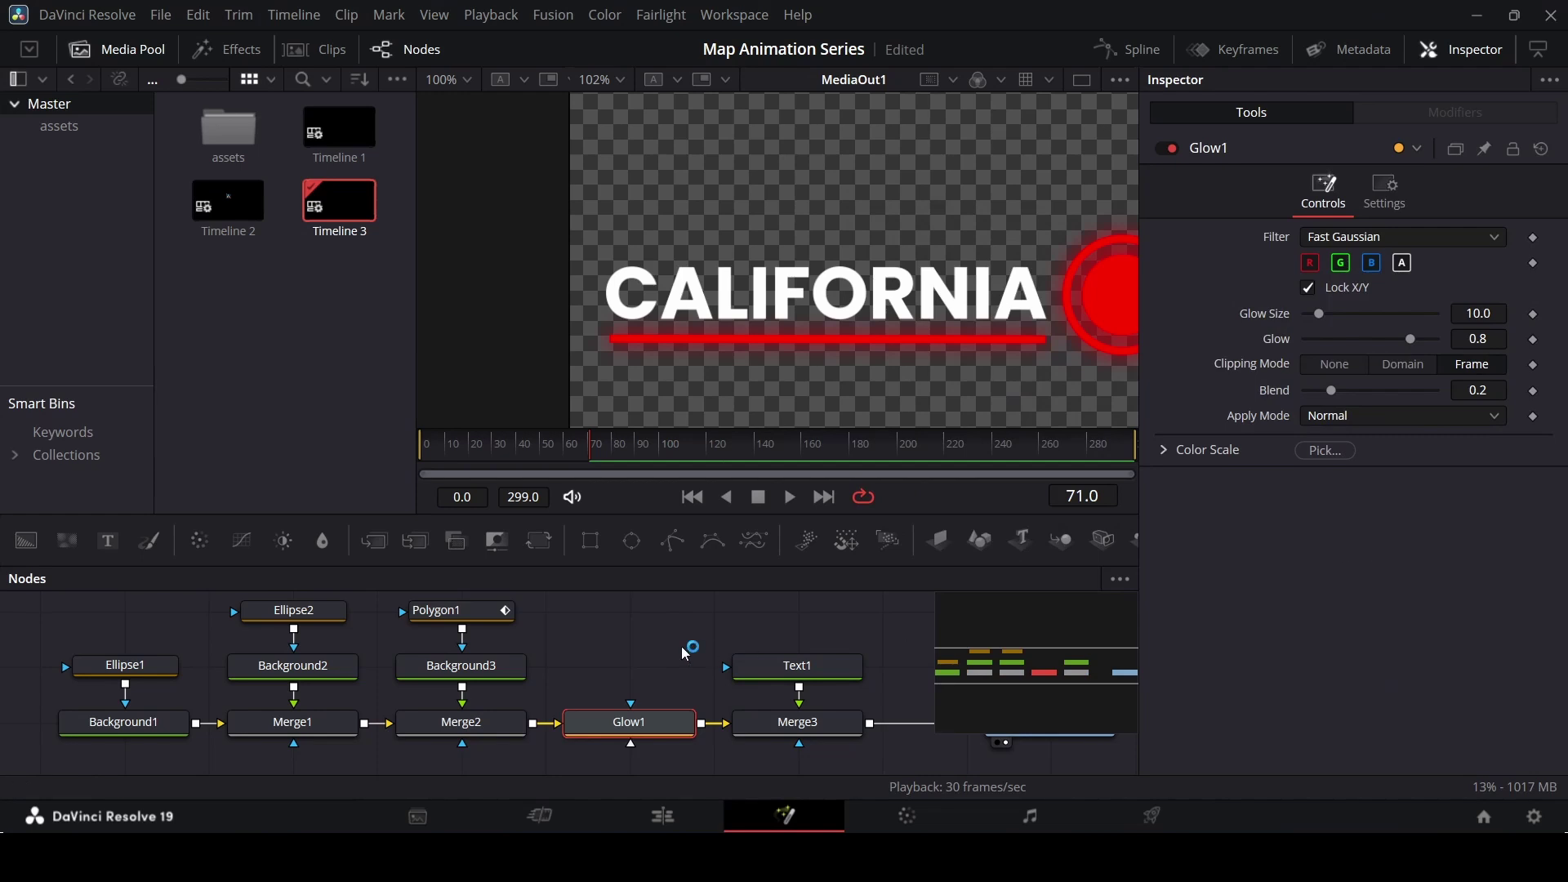
- Raise Text1 in the node graph and insert a Glow node between it and Merge3
left_click(805, 651)
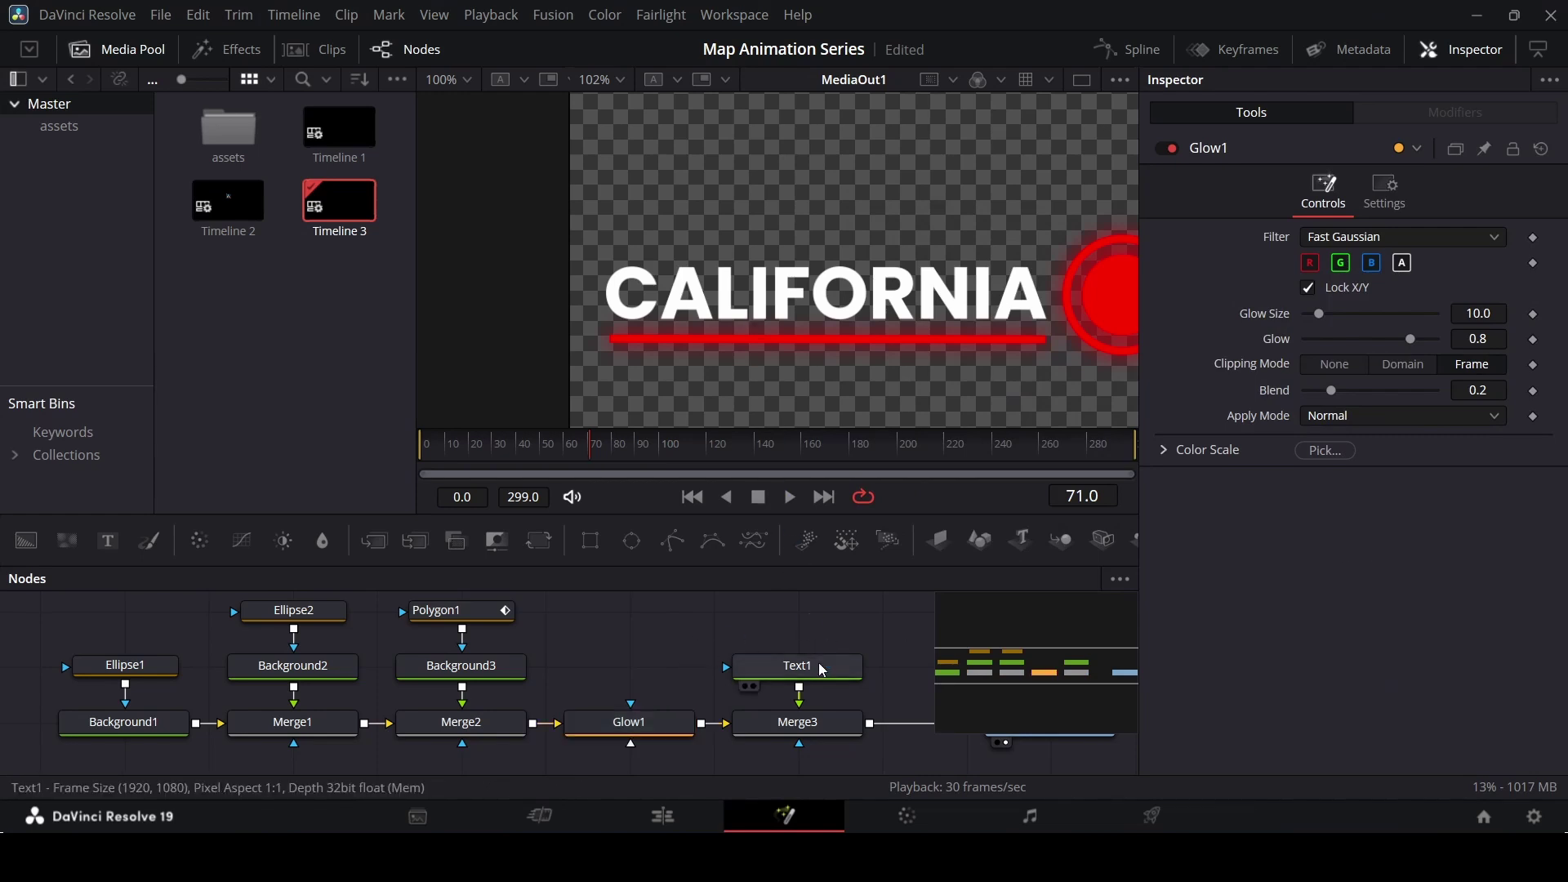
left_click_drag(818, 663, 828, 627)
key("shift+space")
type("glow")
key("Return")
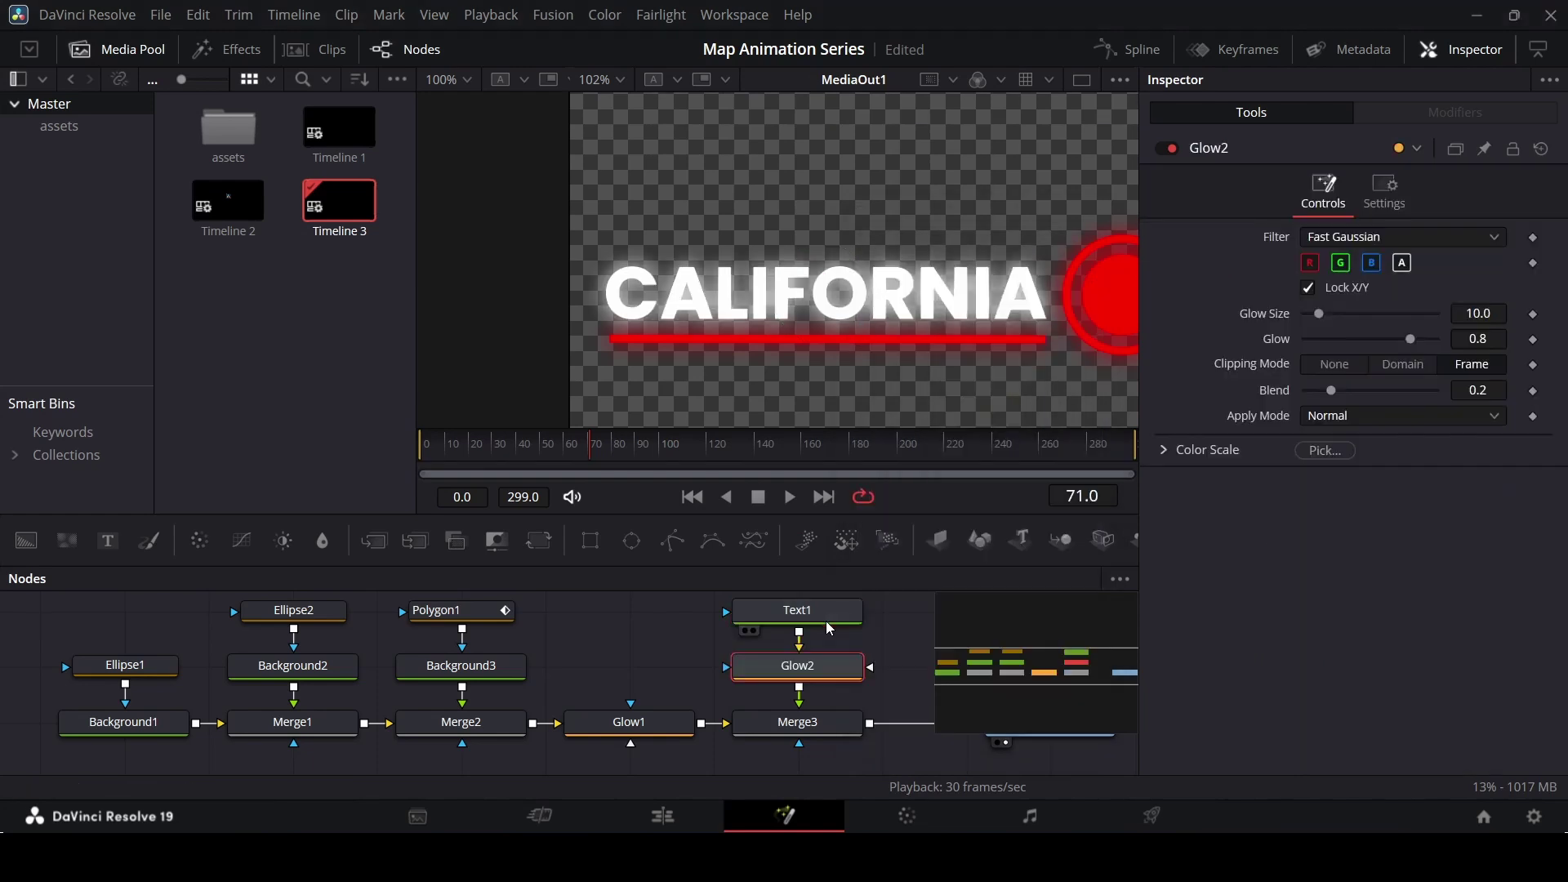
mouse_move(833, 671)
left_mouse_down()
mouse_move(735, 668)
mouse_move(833, 675)
left_mouse_up()
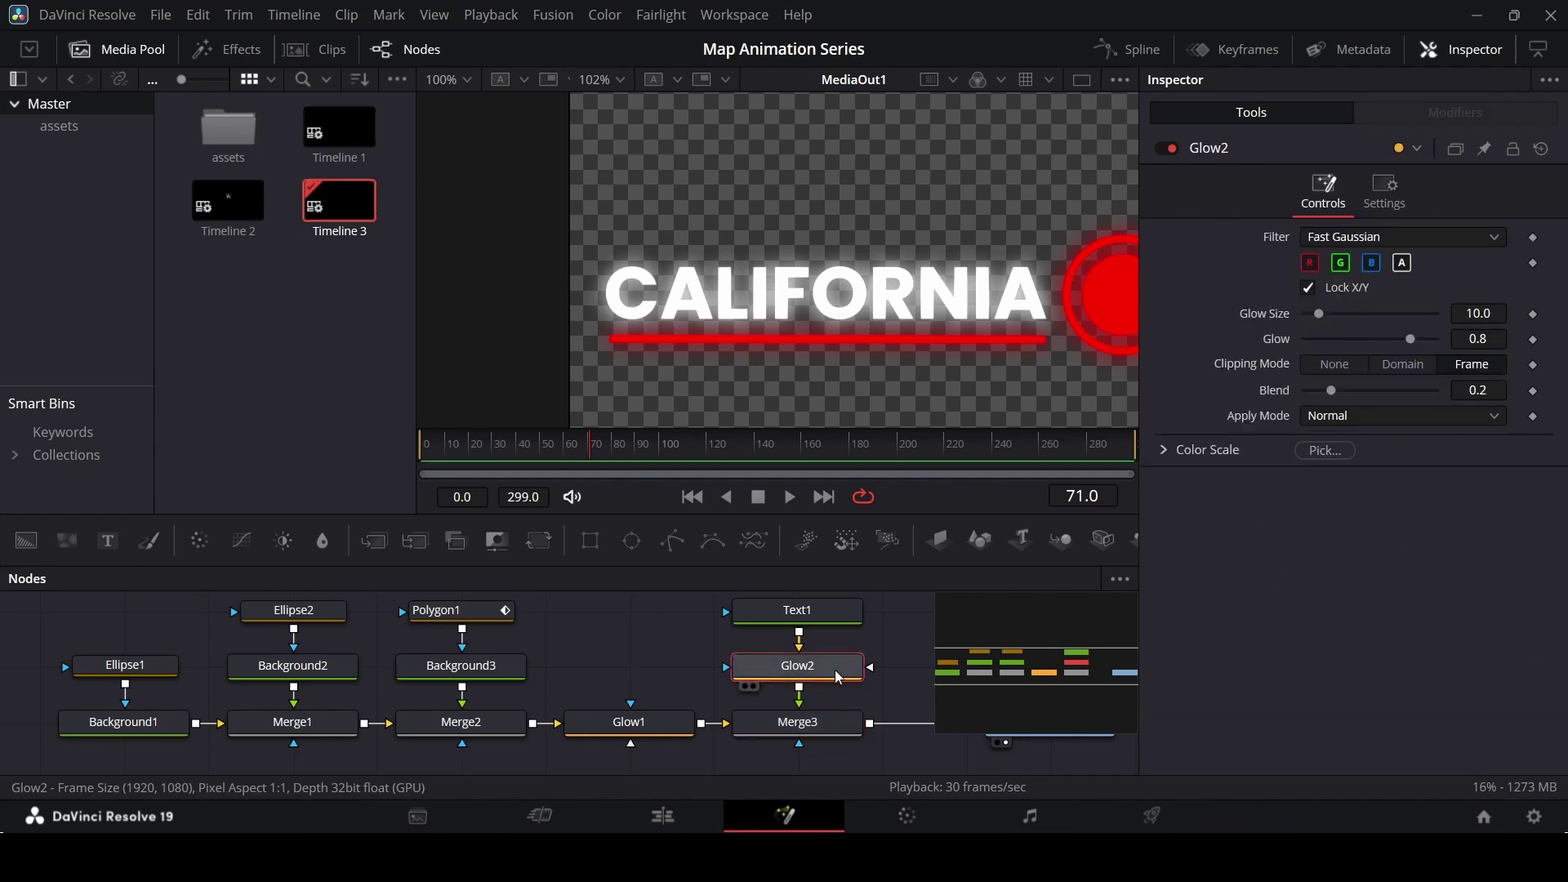
- Set Glow2's Glow Size to 50 and its Glow to 0.5
left_click(1476, 313)
type("50")
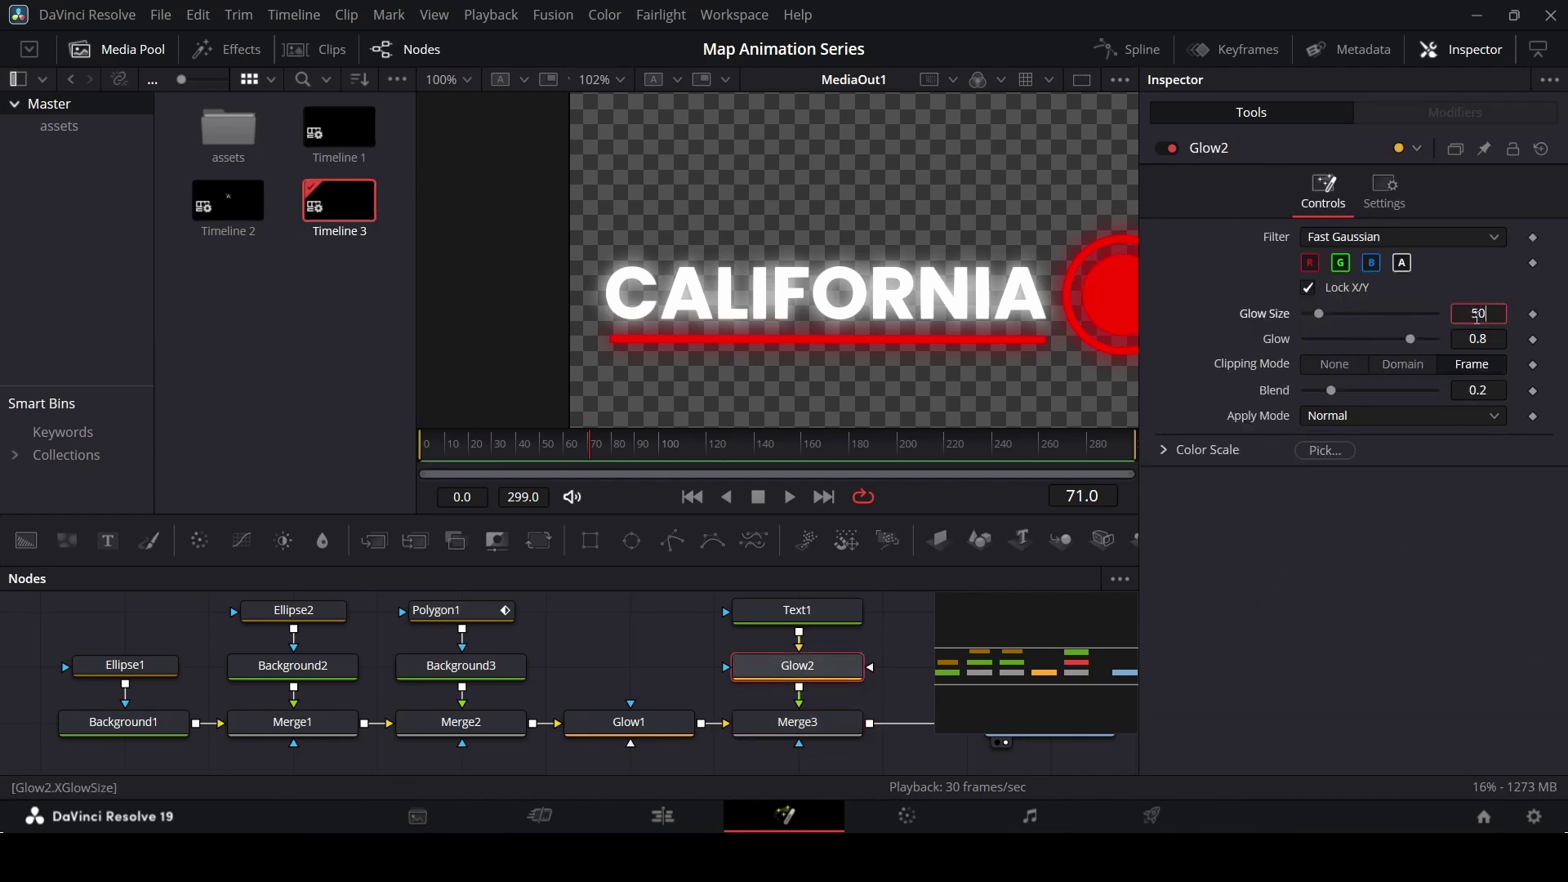
key("Tab")
type("0.5")
key("Return")
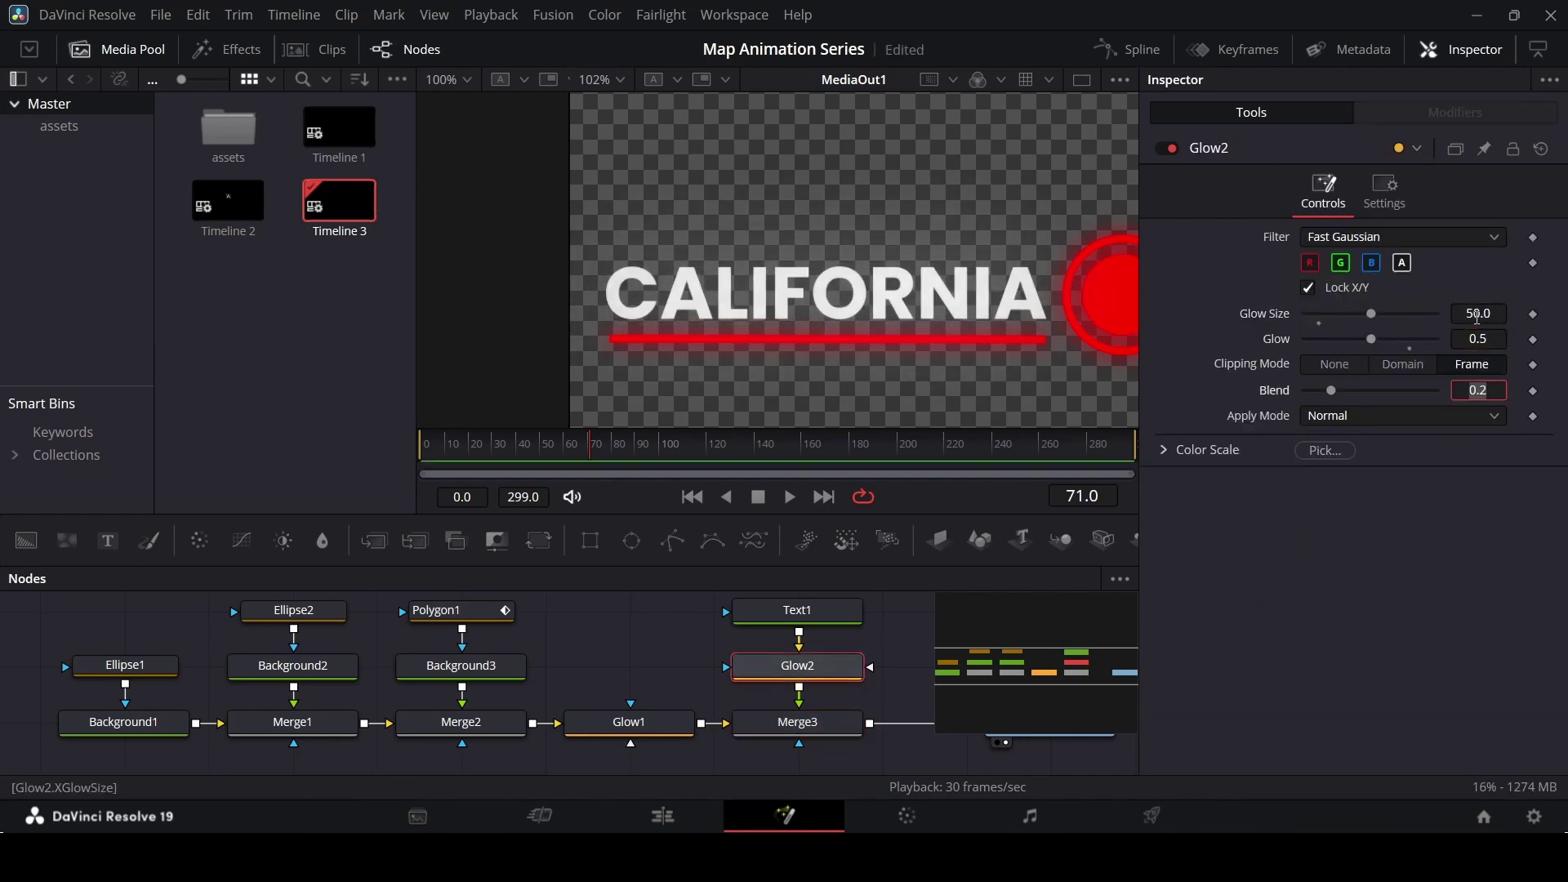
scroll(807, 304, "down", 3)
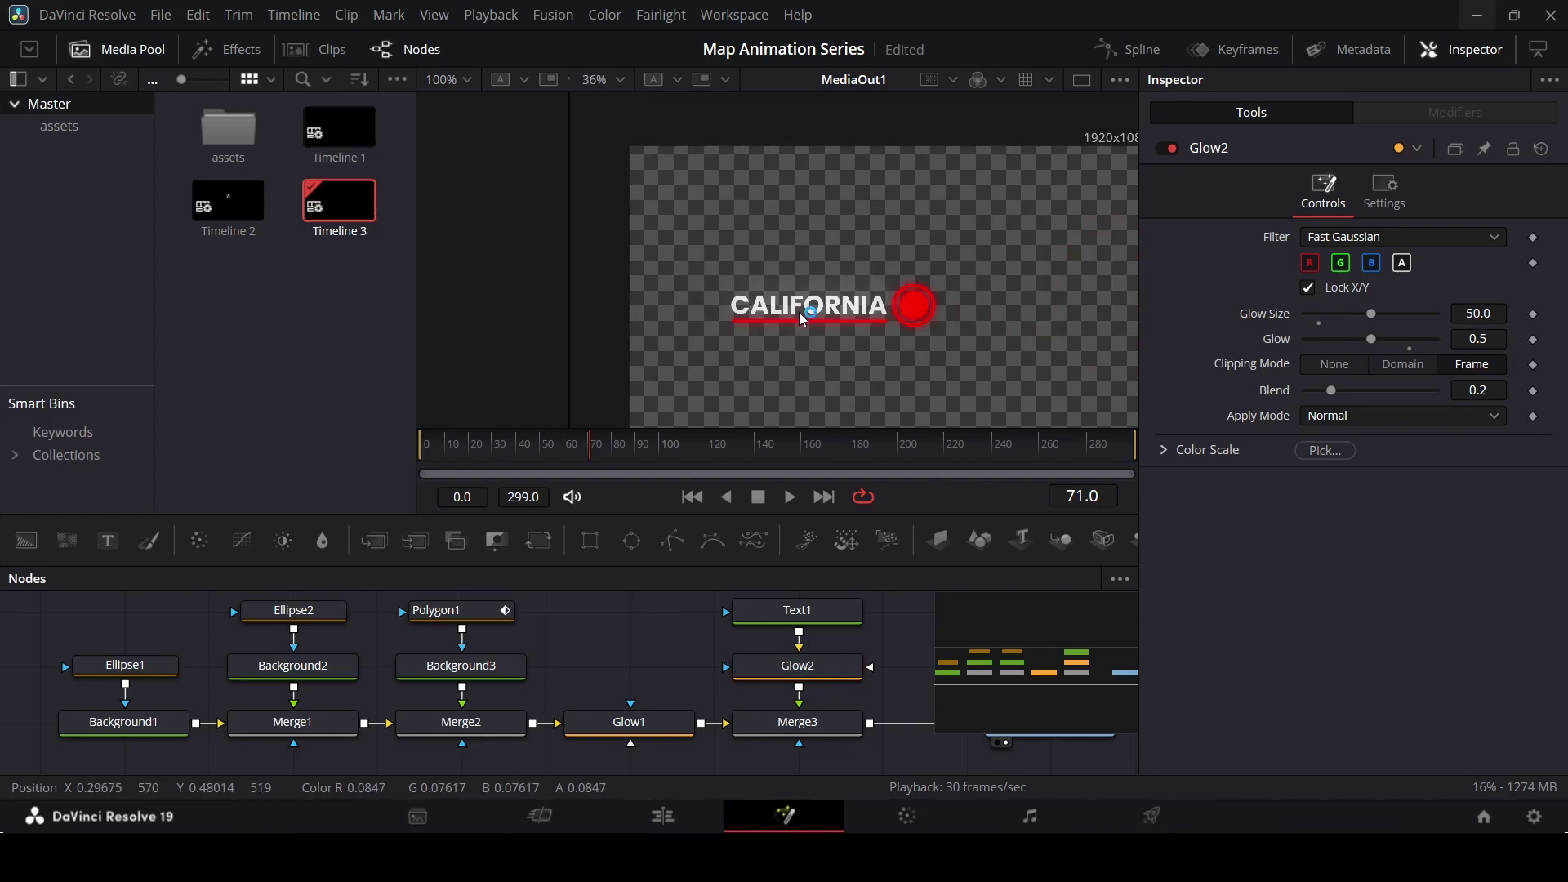
scroll(799, 312, "up", 2)
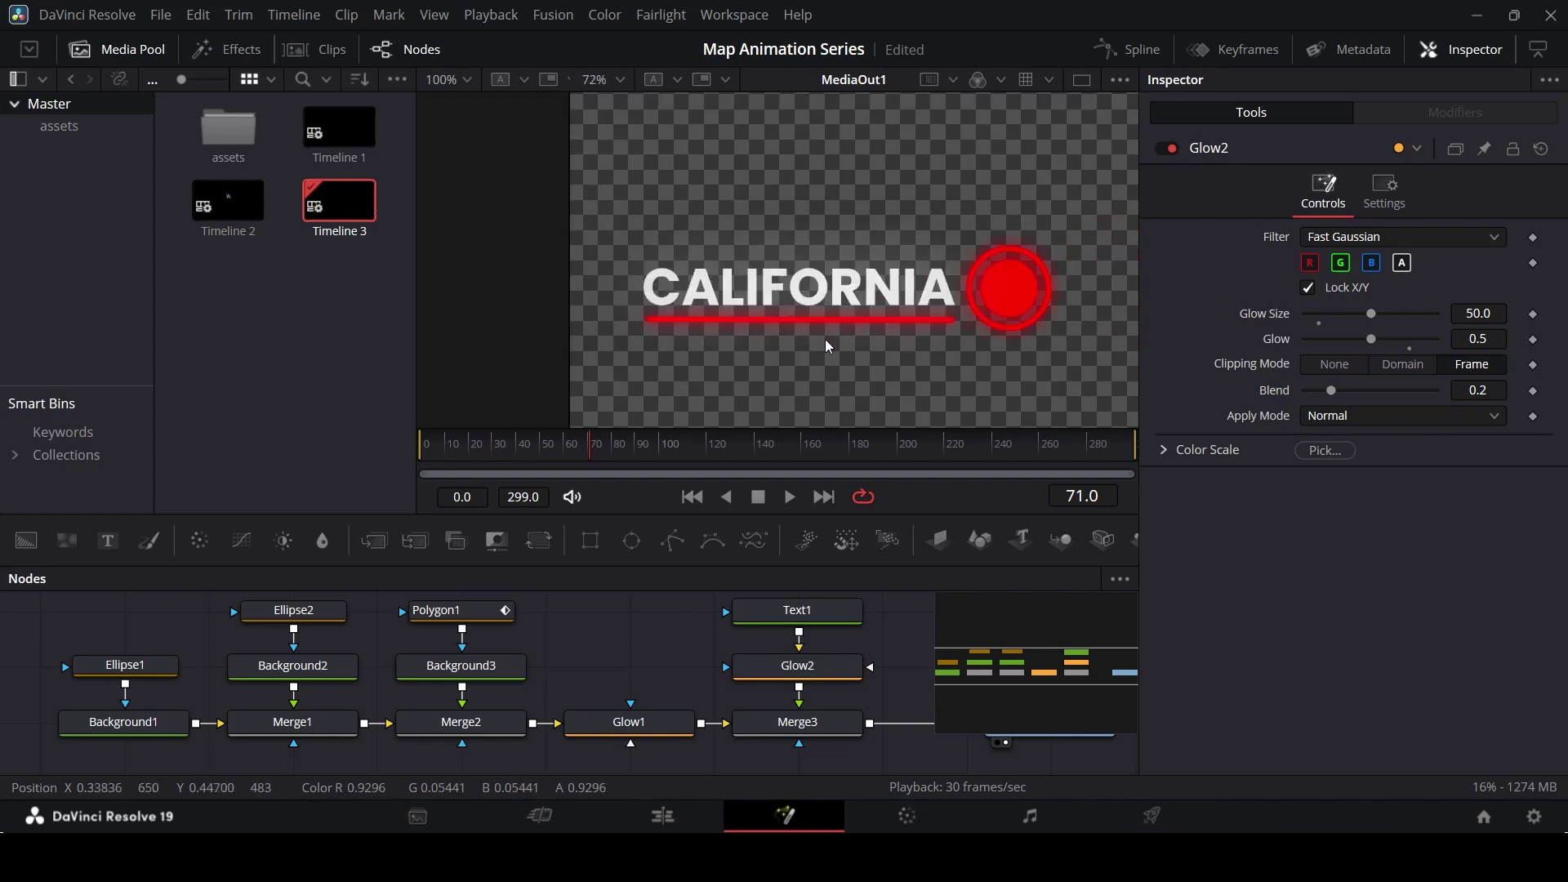
- Keyframe Text1's shading Opacity from 0.0 at frame 0 to 1.0 at frame 40
left_click(833, 619)
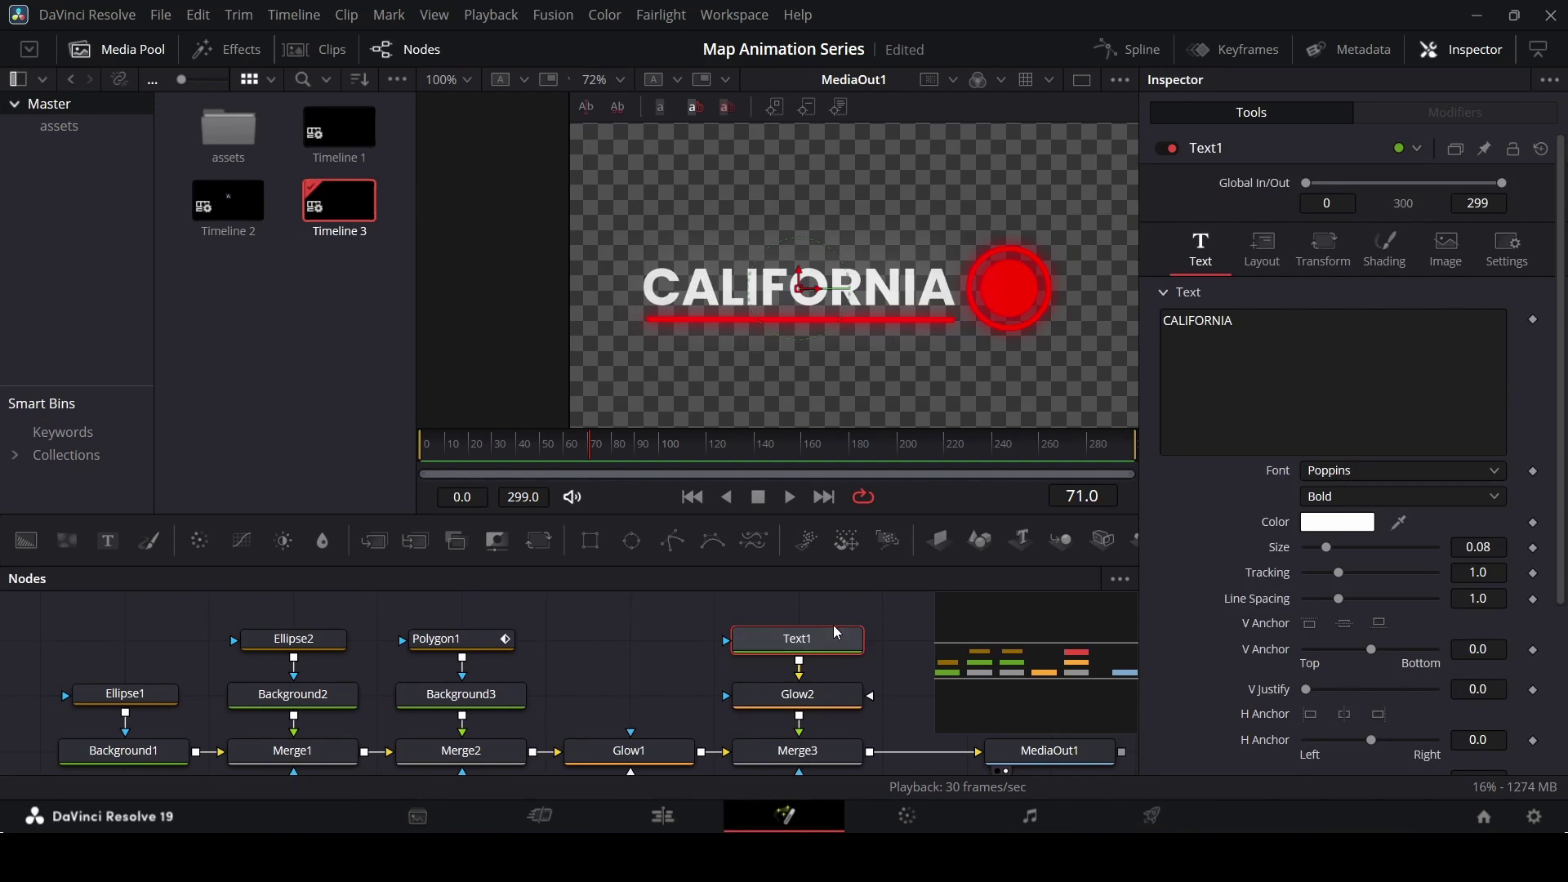
left_click(426, 445)
left_click(1386, 256)
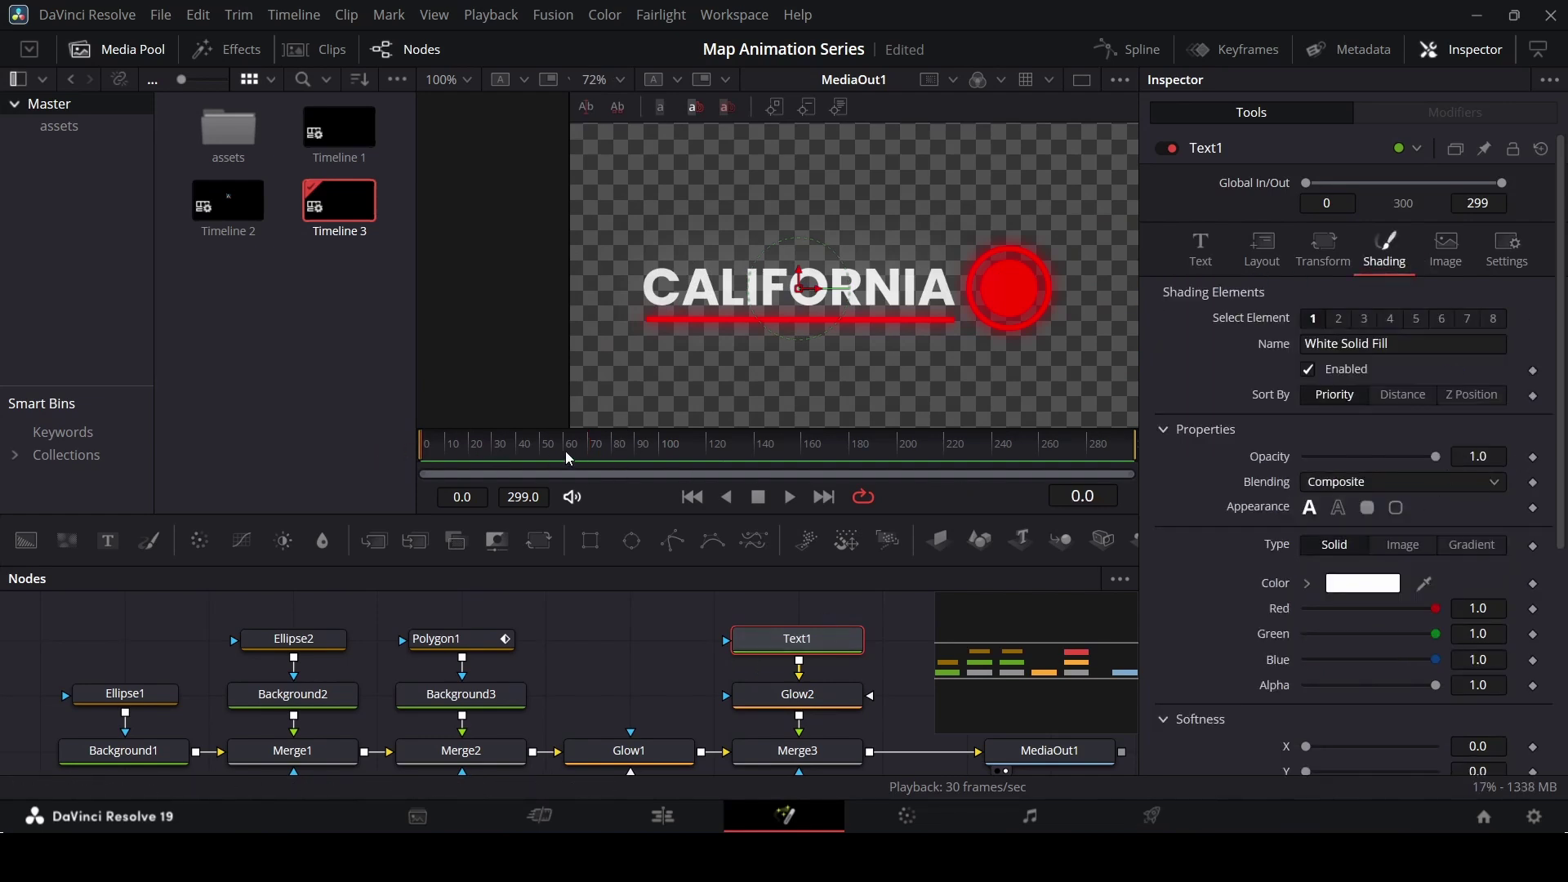
left_click_drag(531, 454, 520, 460)
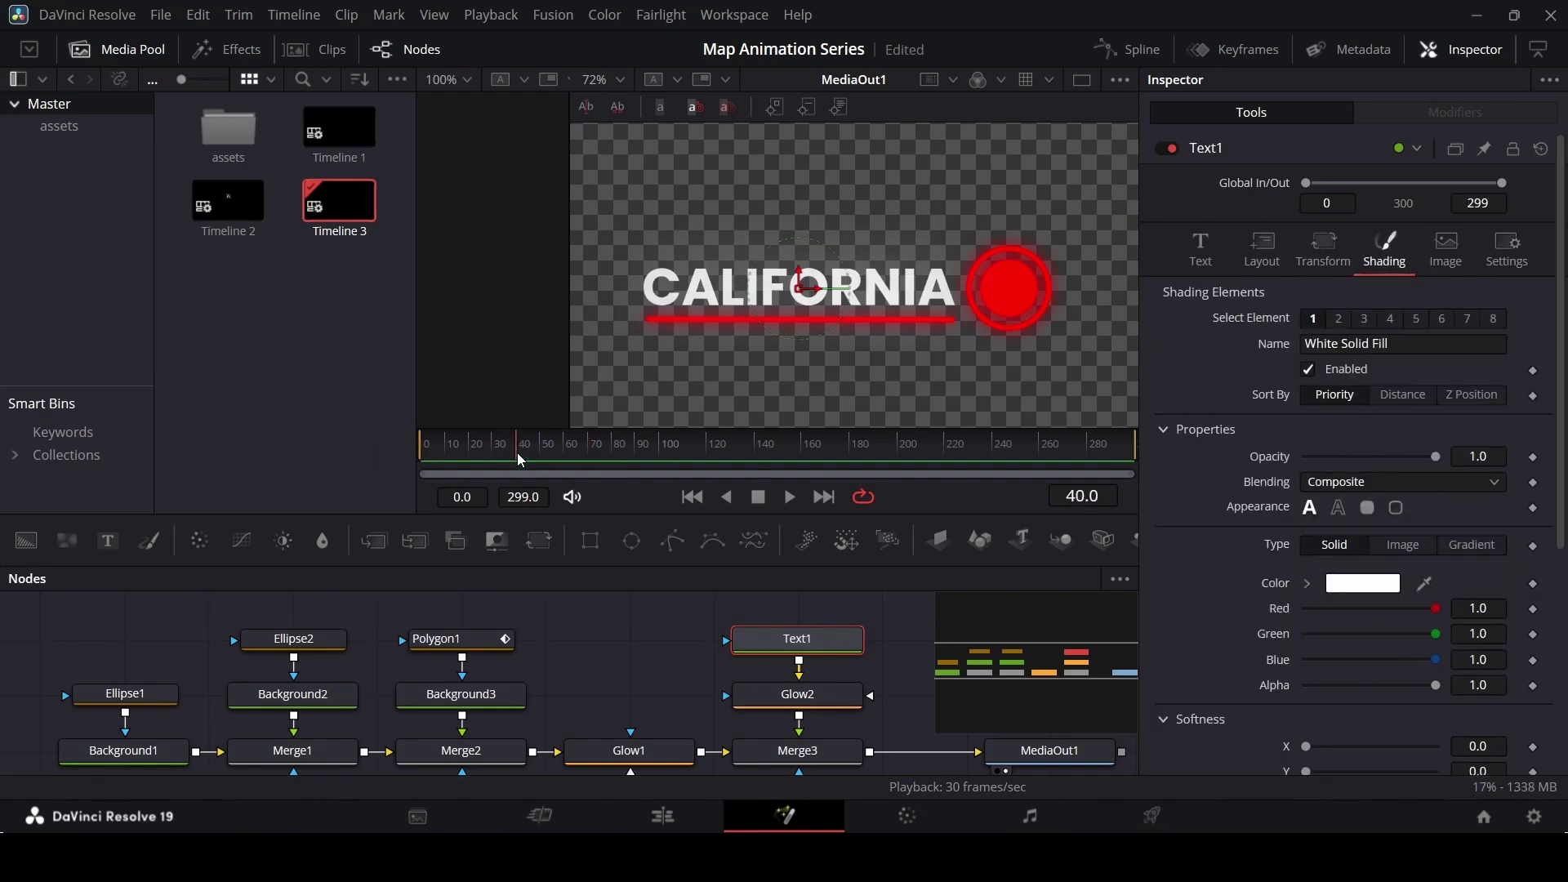
left_click(1534, 460)
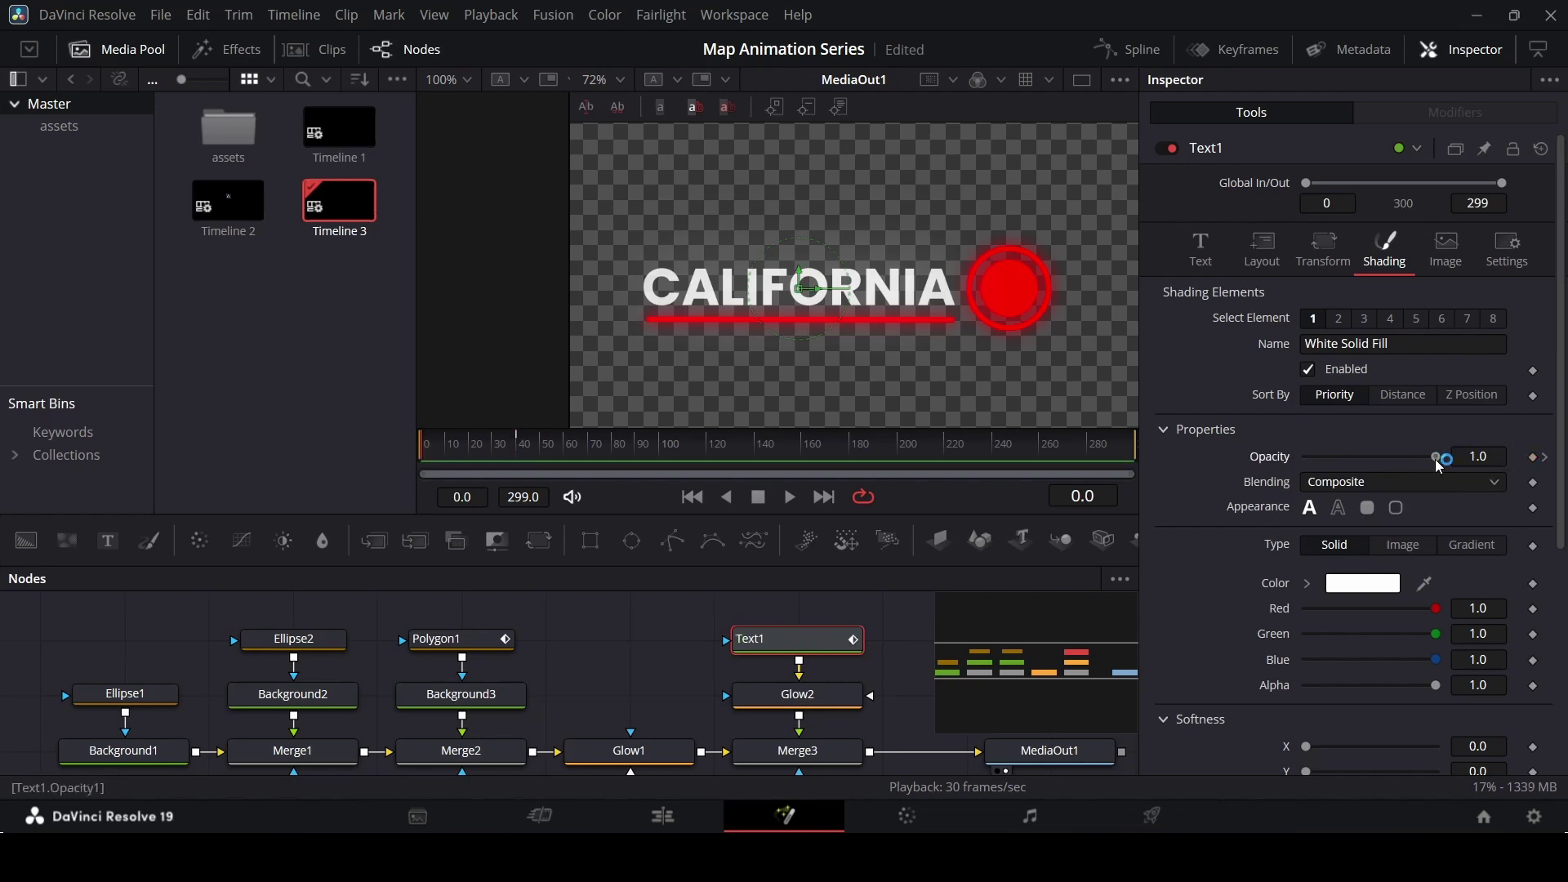
left_click_drag(1437, 458, 1305, 458)
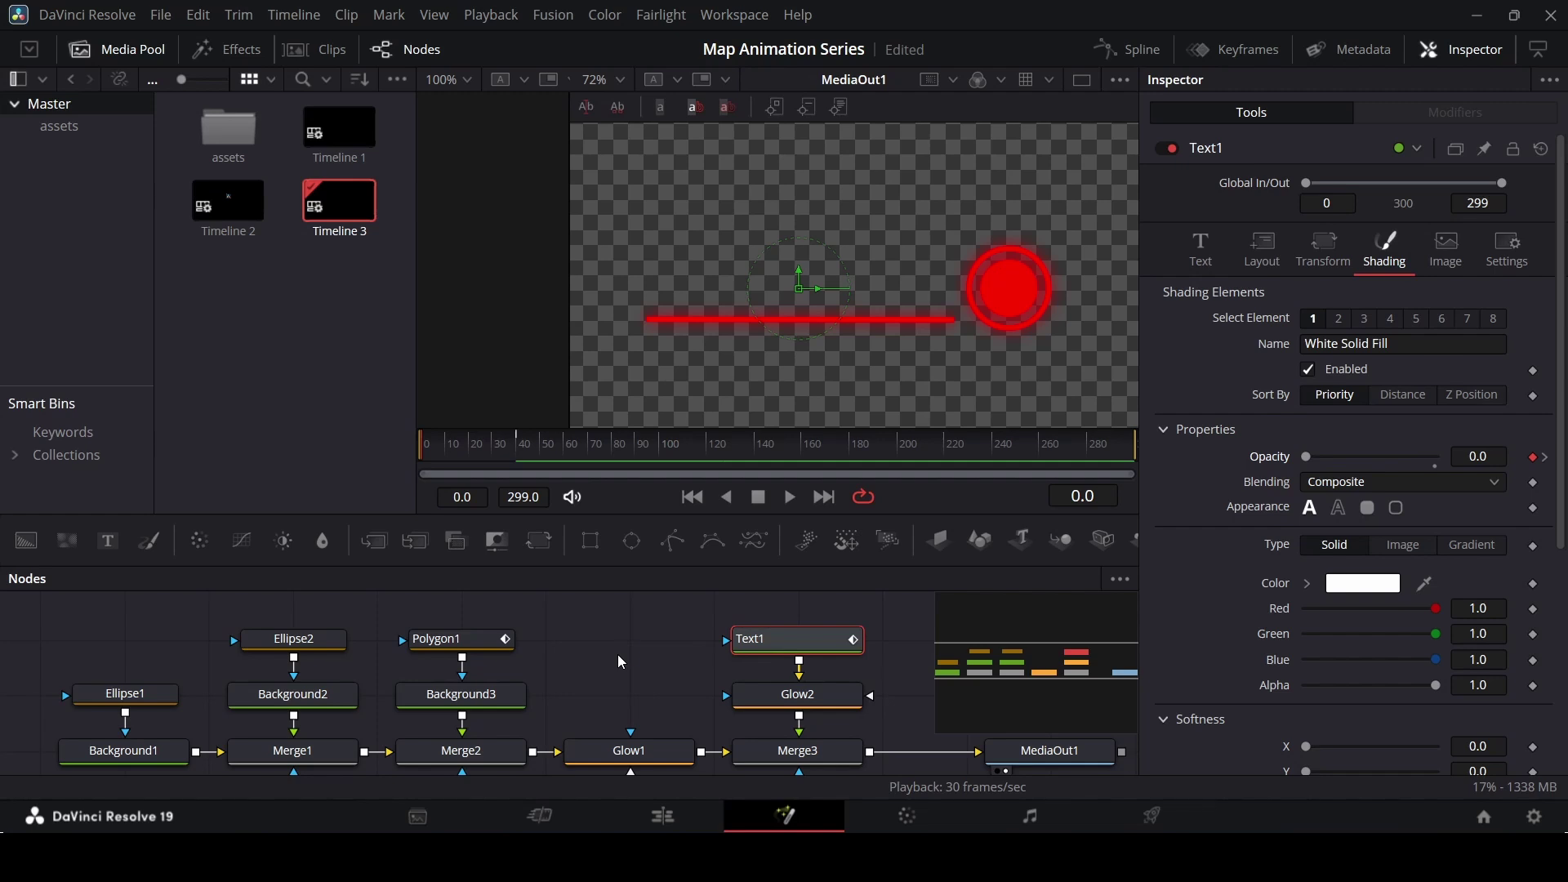
left_click(449, 452)
left_click_drag(448, 452, 446, 454)
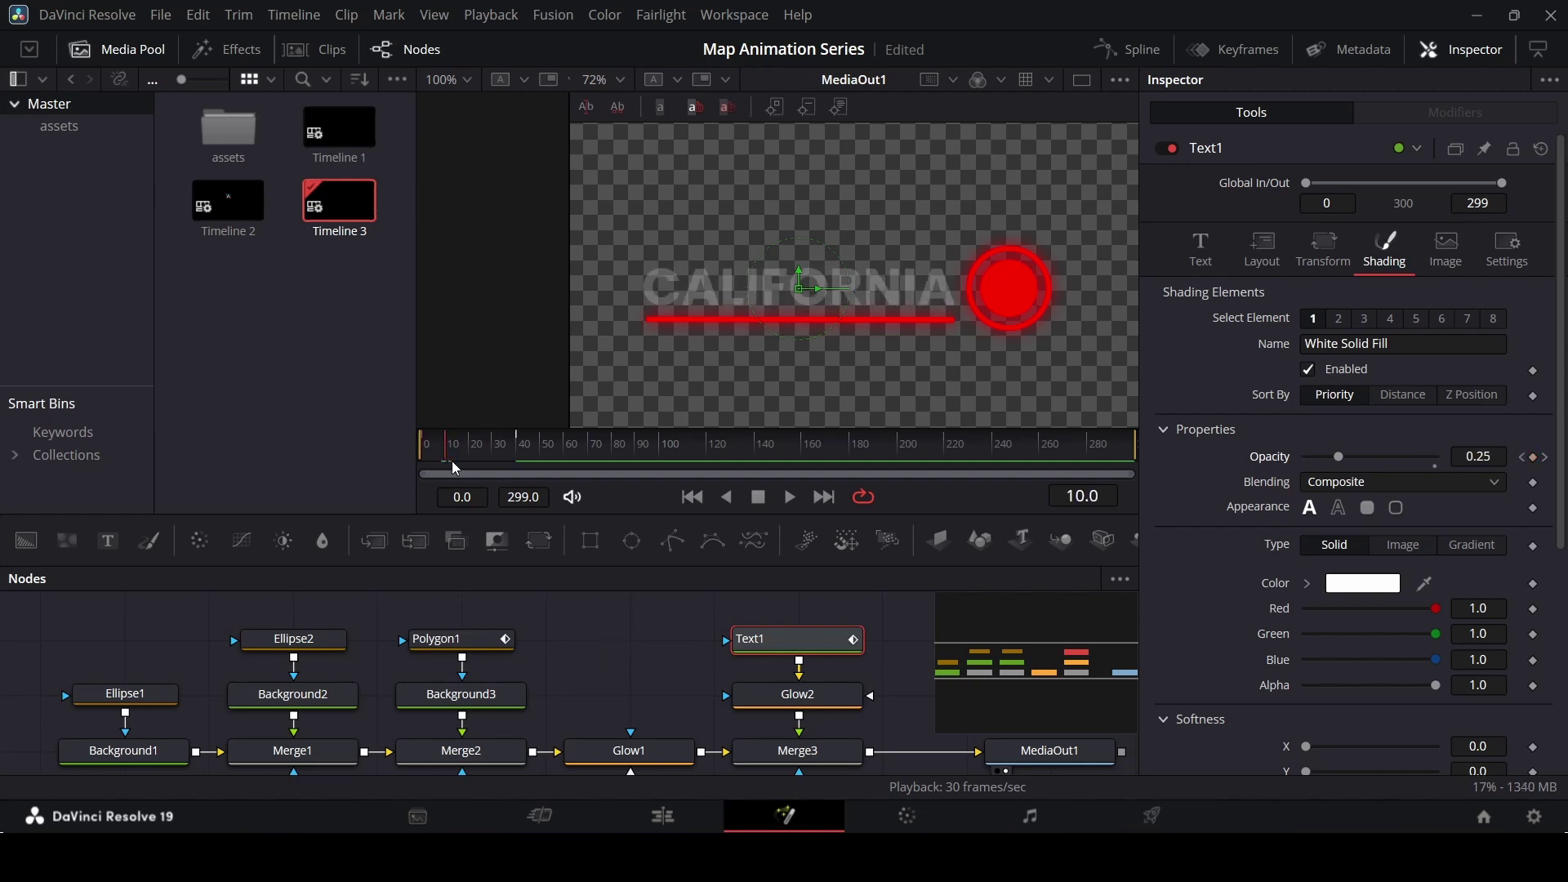
- Keyframe Text1's Center Z at 0.0 on frame 30 and set it to -0.05 on frame 20
left_click(1261, 252)
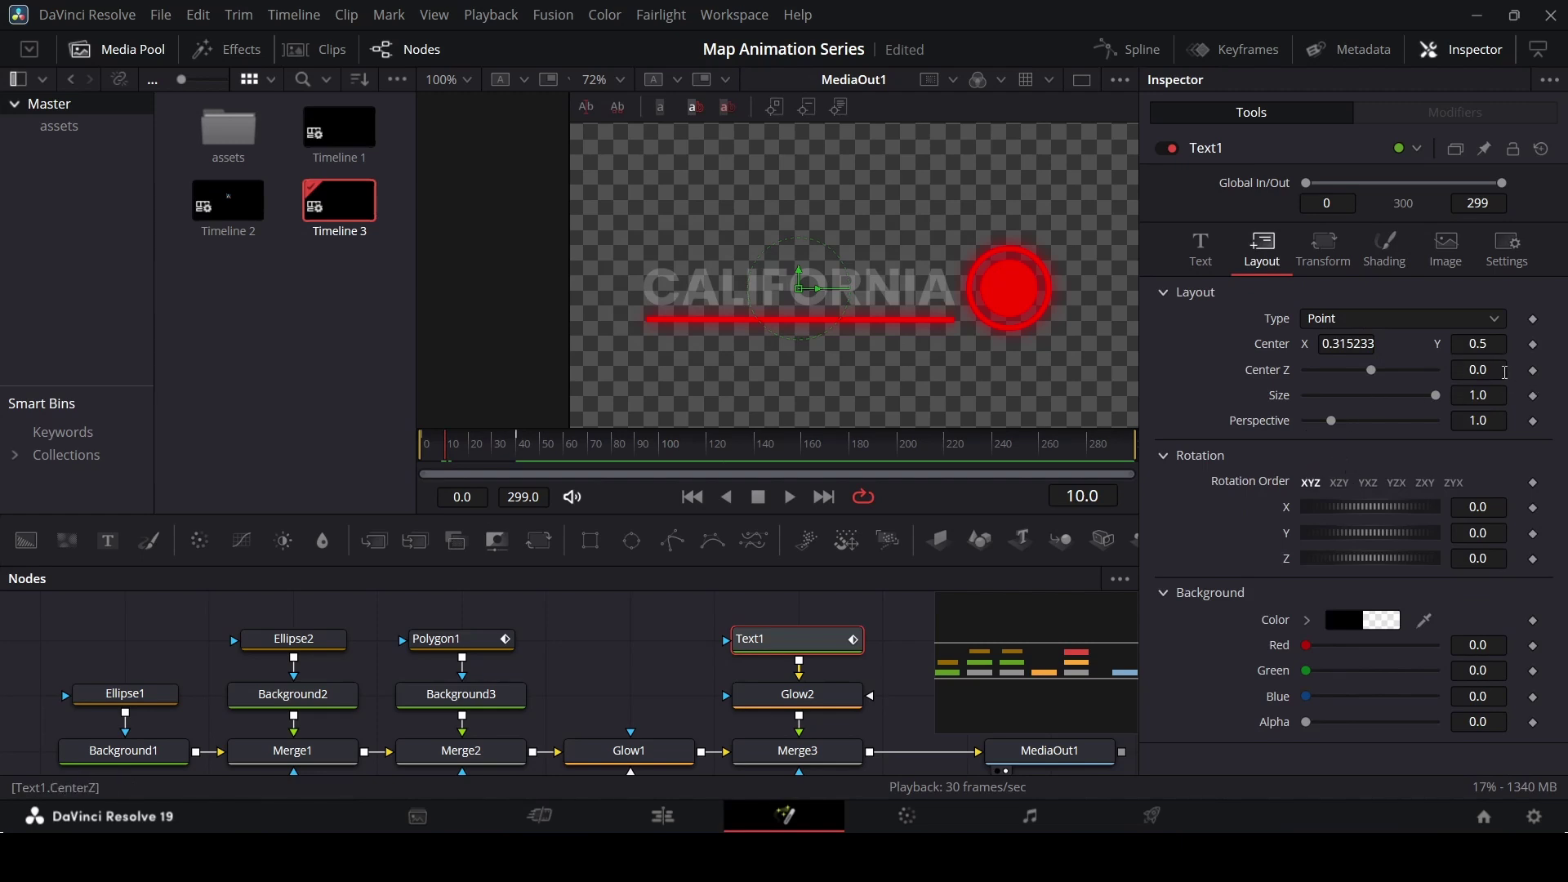
left_click_drag(508, 459, 498, 458)
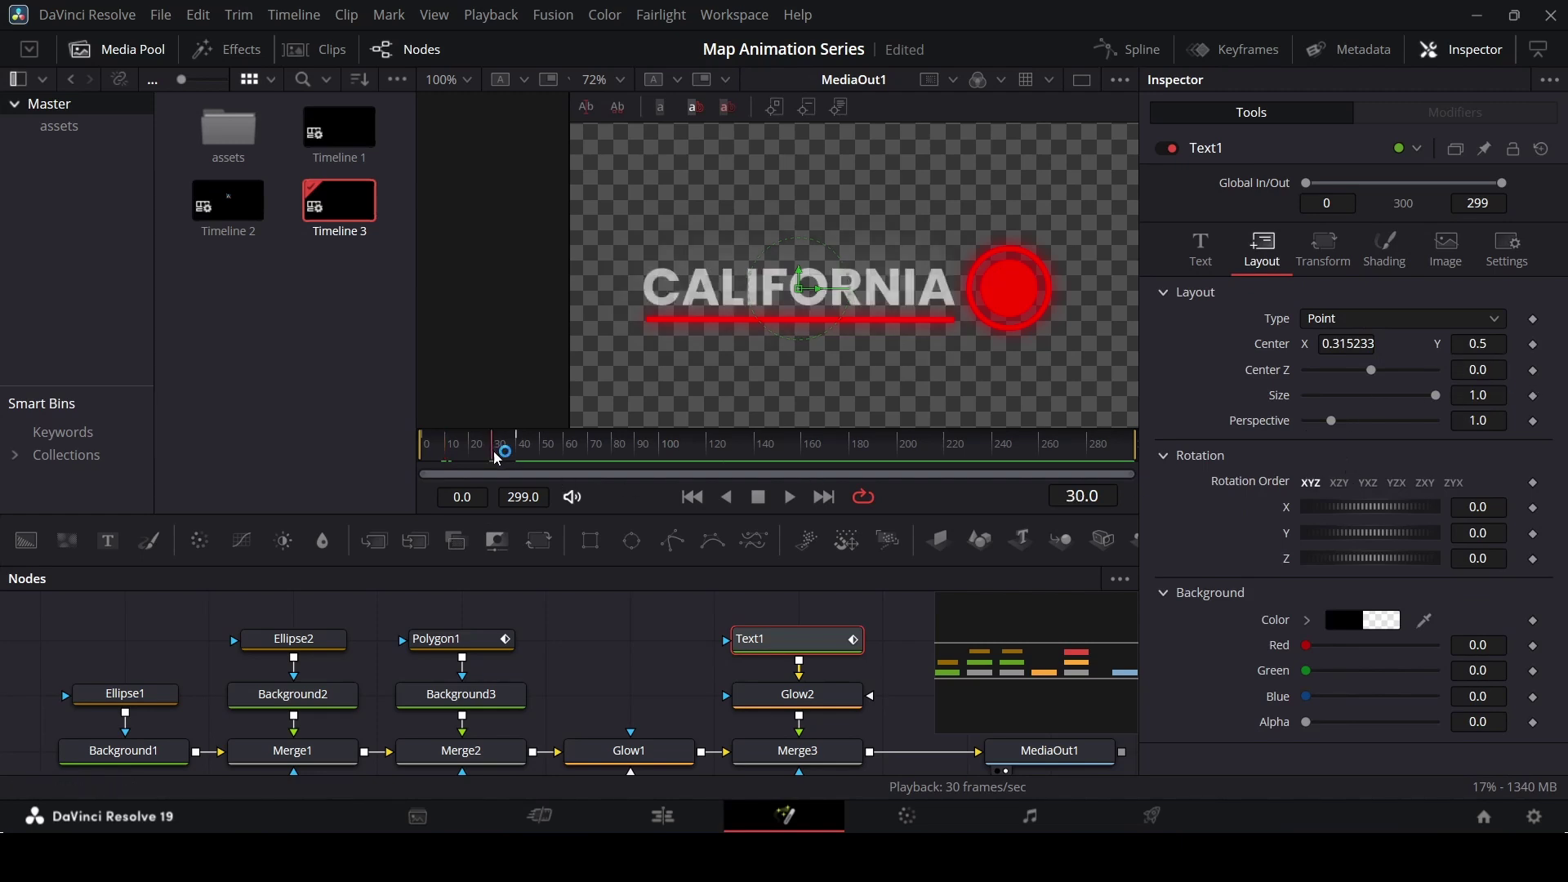
left_click(1533, 370)
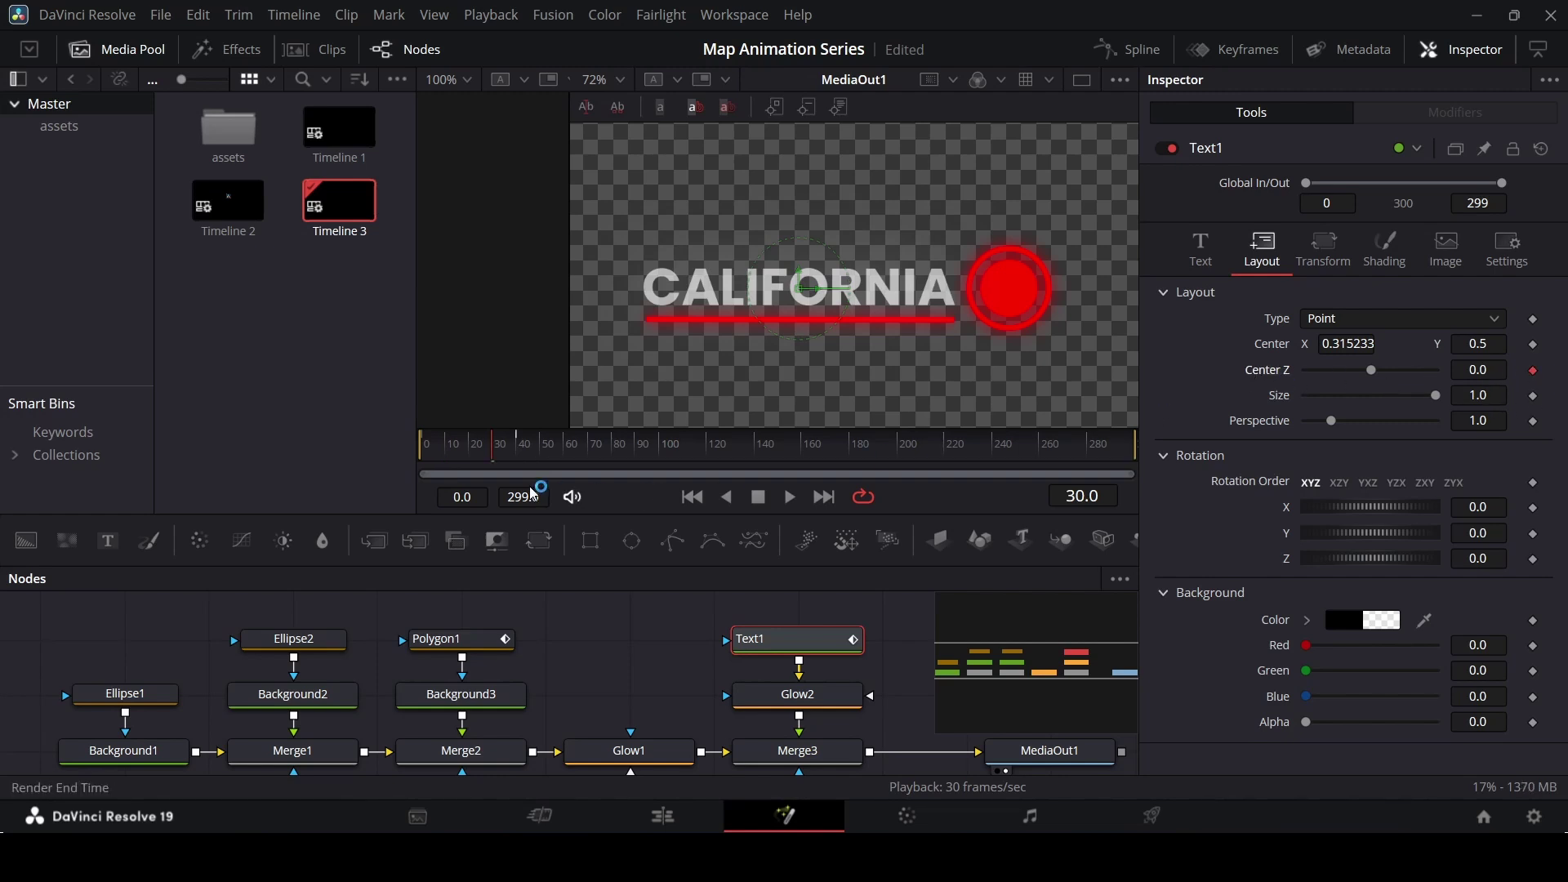
left_click(476, 464)
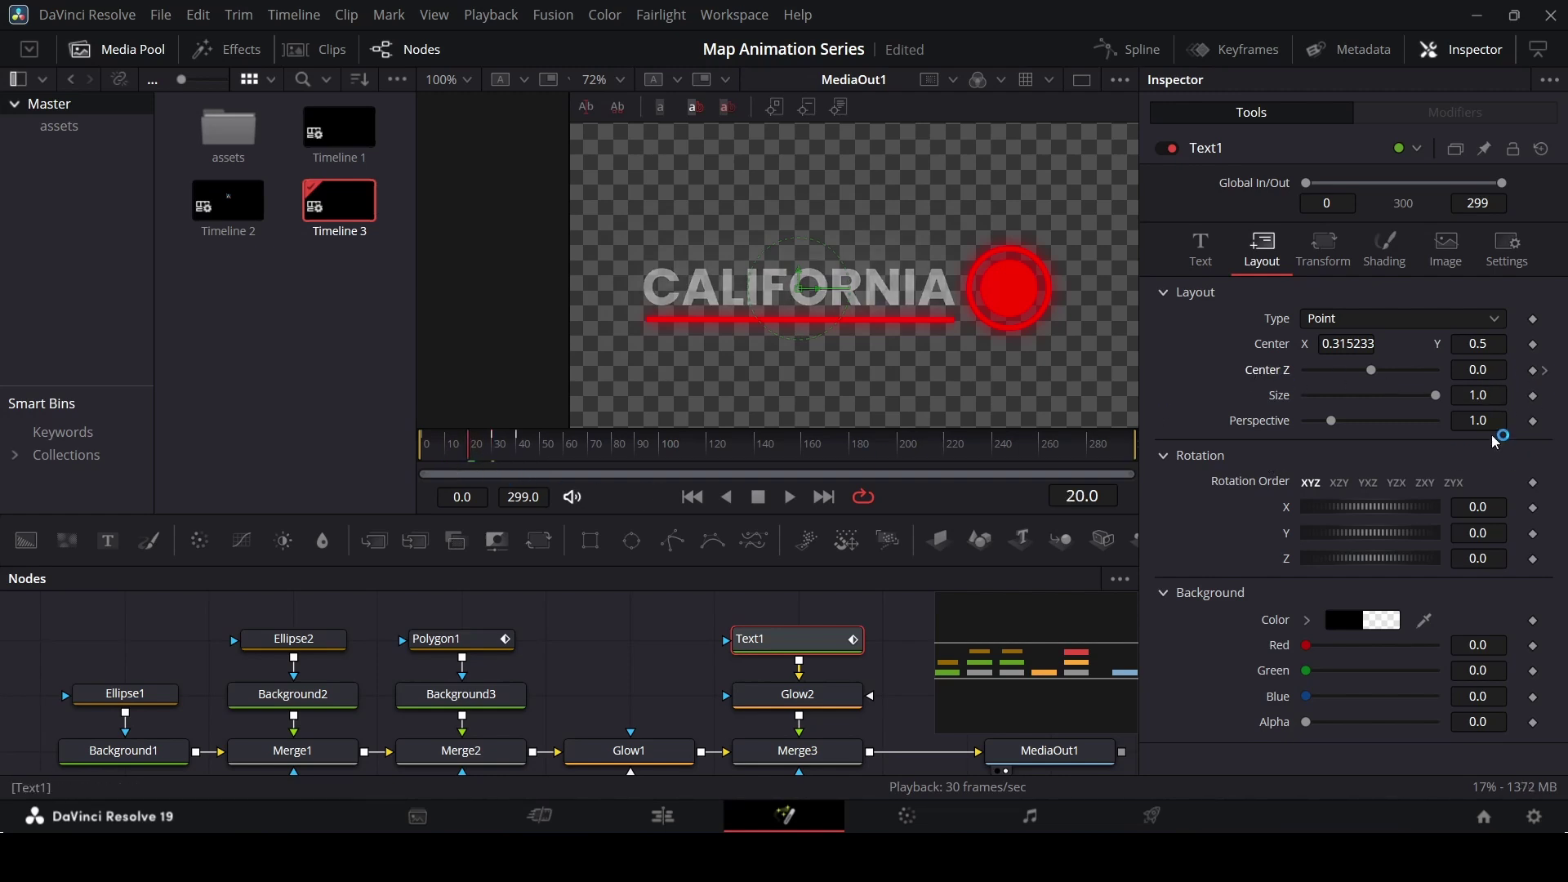
left_click(1501, 372)
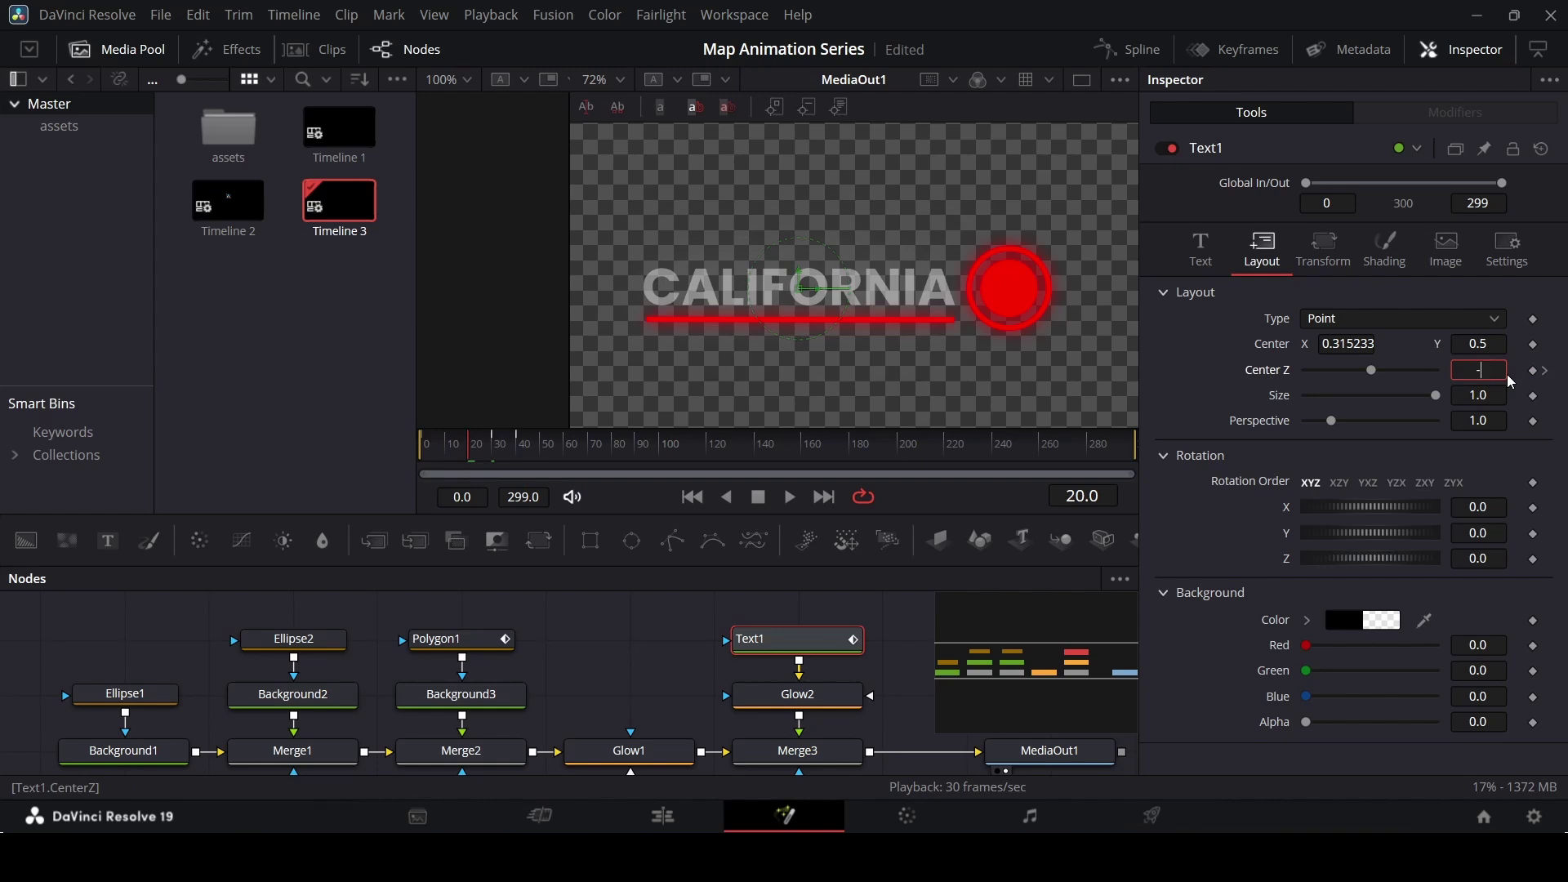
type("-0.05")
key("Tab")
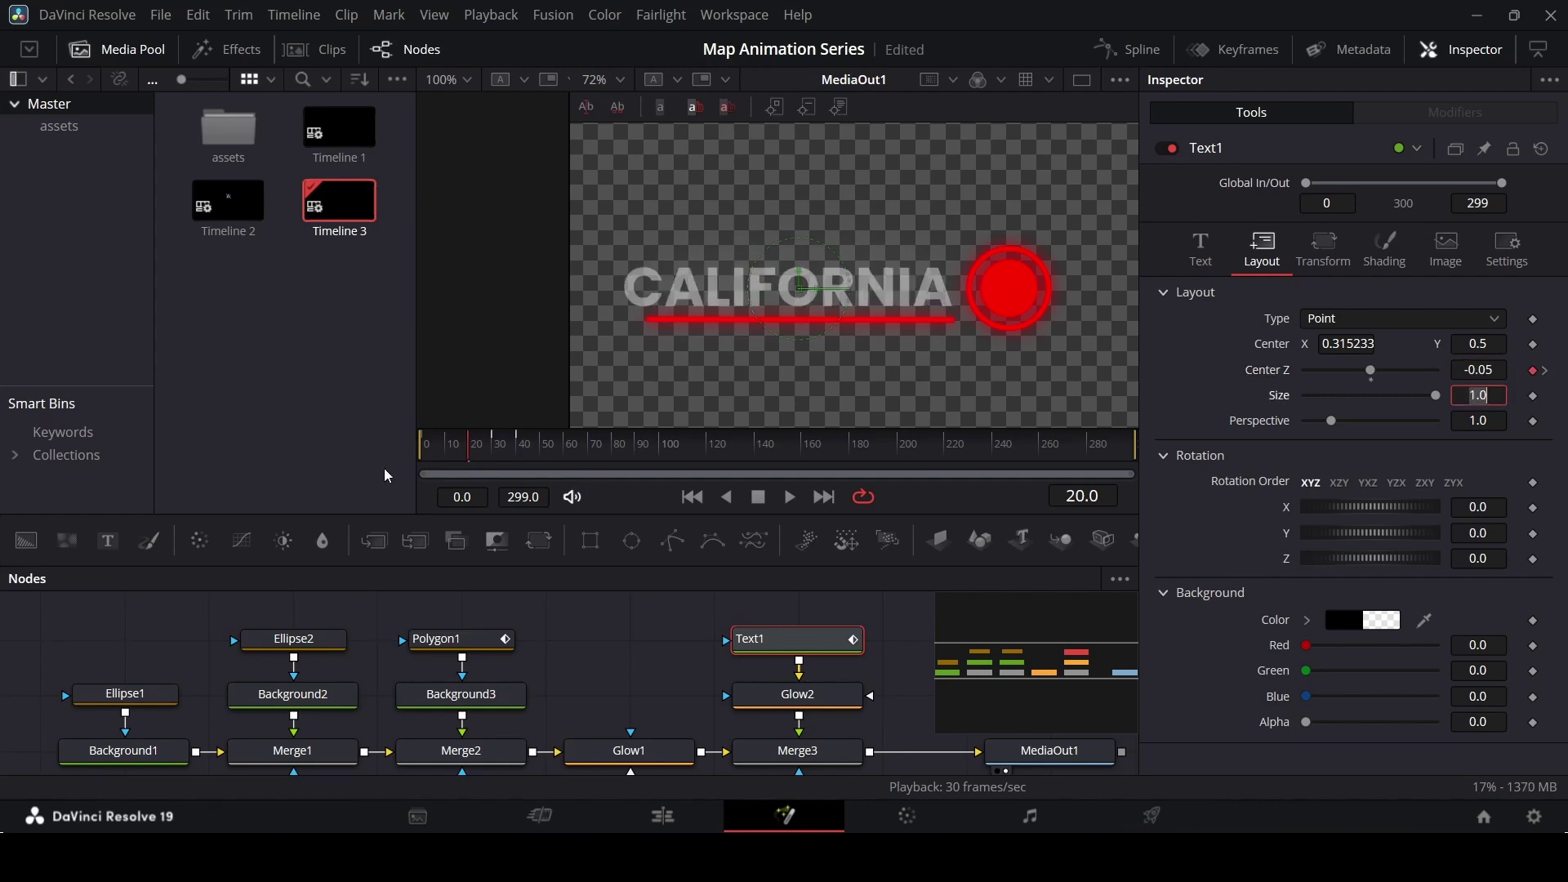
- Keyframe Text1's Center Z at 0.1 on frame 10 and play back the text animation from the start
left_click(450, 464)
left_click(1493, 372)
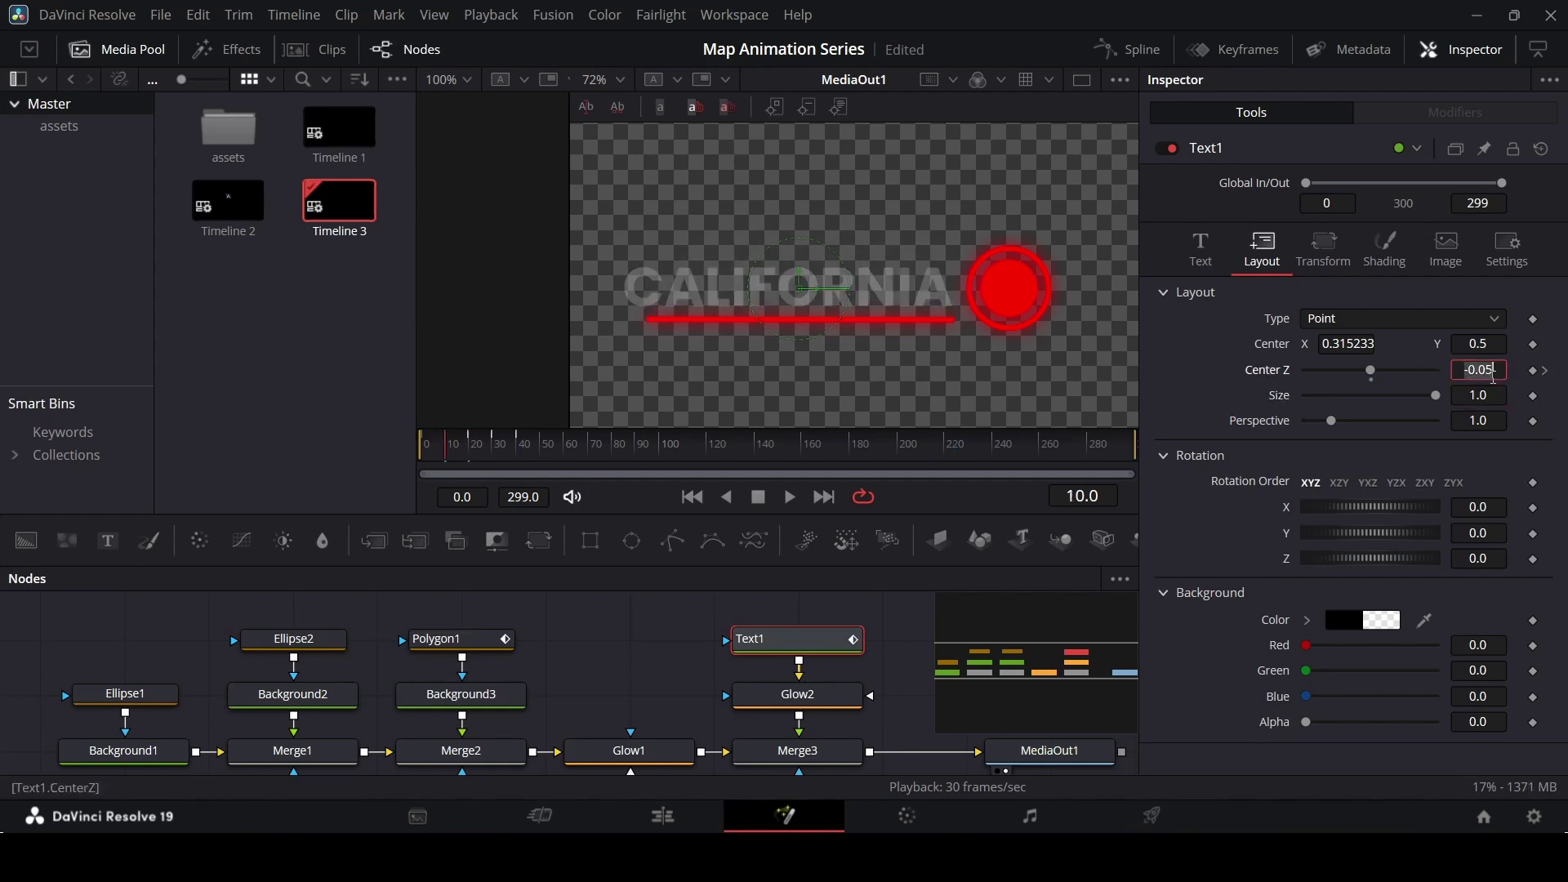
type("0.1")
key("Tab")
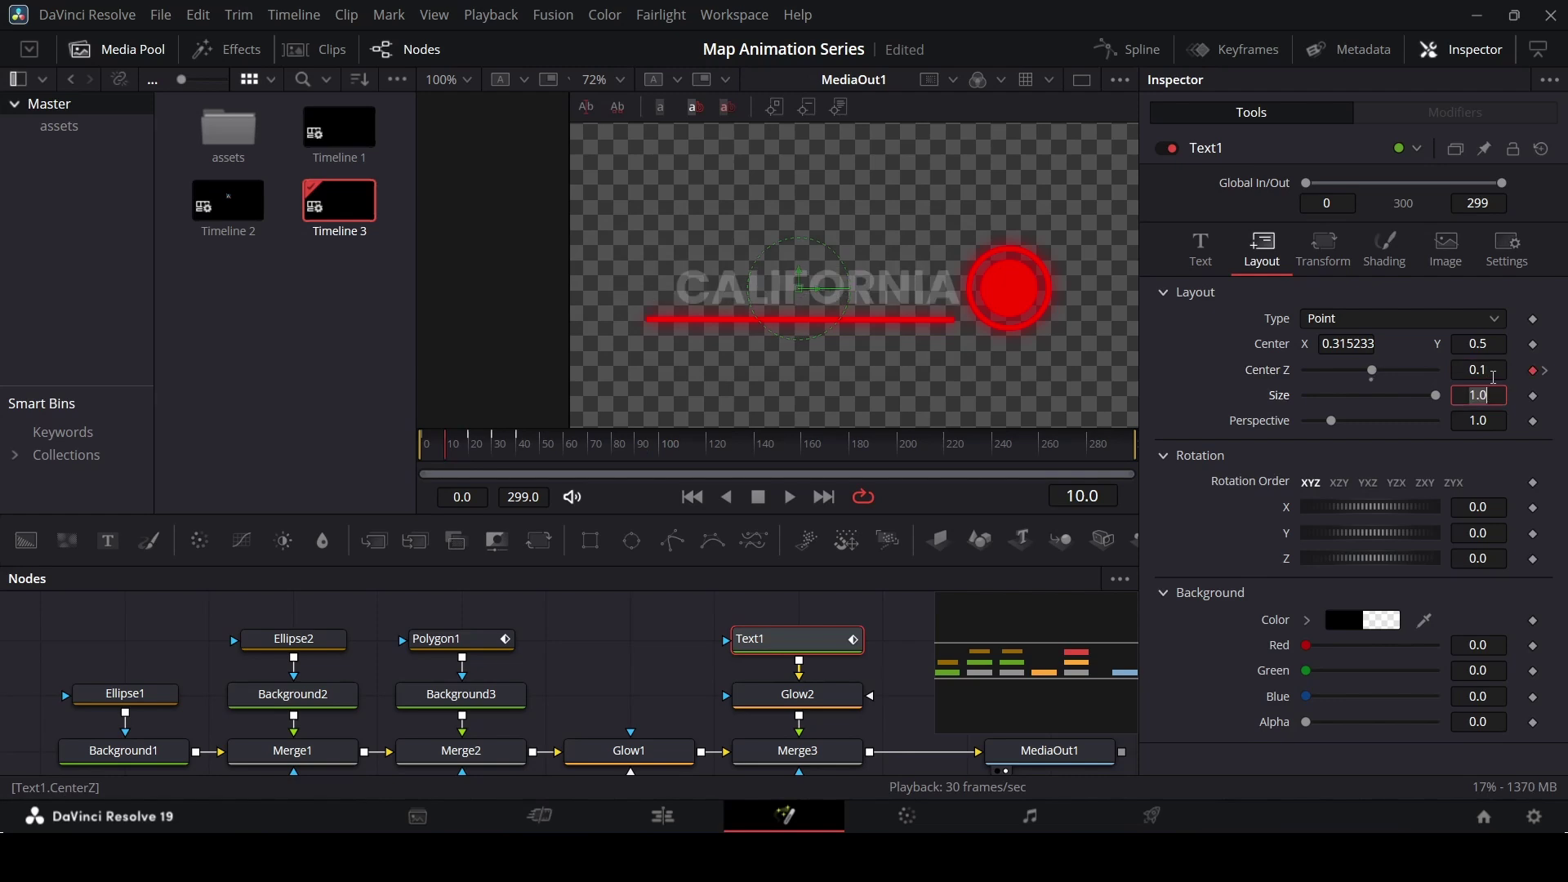
mouse_move(454, 462)
left_mouse_down()
mouse_move(382, 457)
mouse_move(448, 449)
mouse_move(427, 455)
left_mouse_up()
left_click(574, 671)
key("space")
key("space")
key("space")
key("space")
key("space")
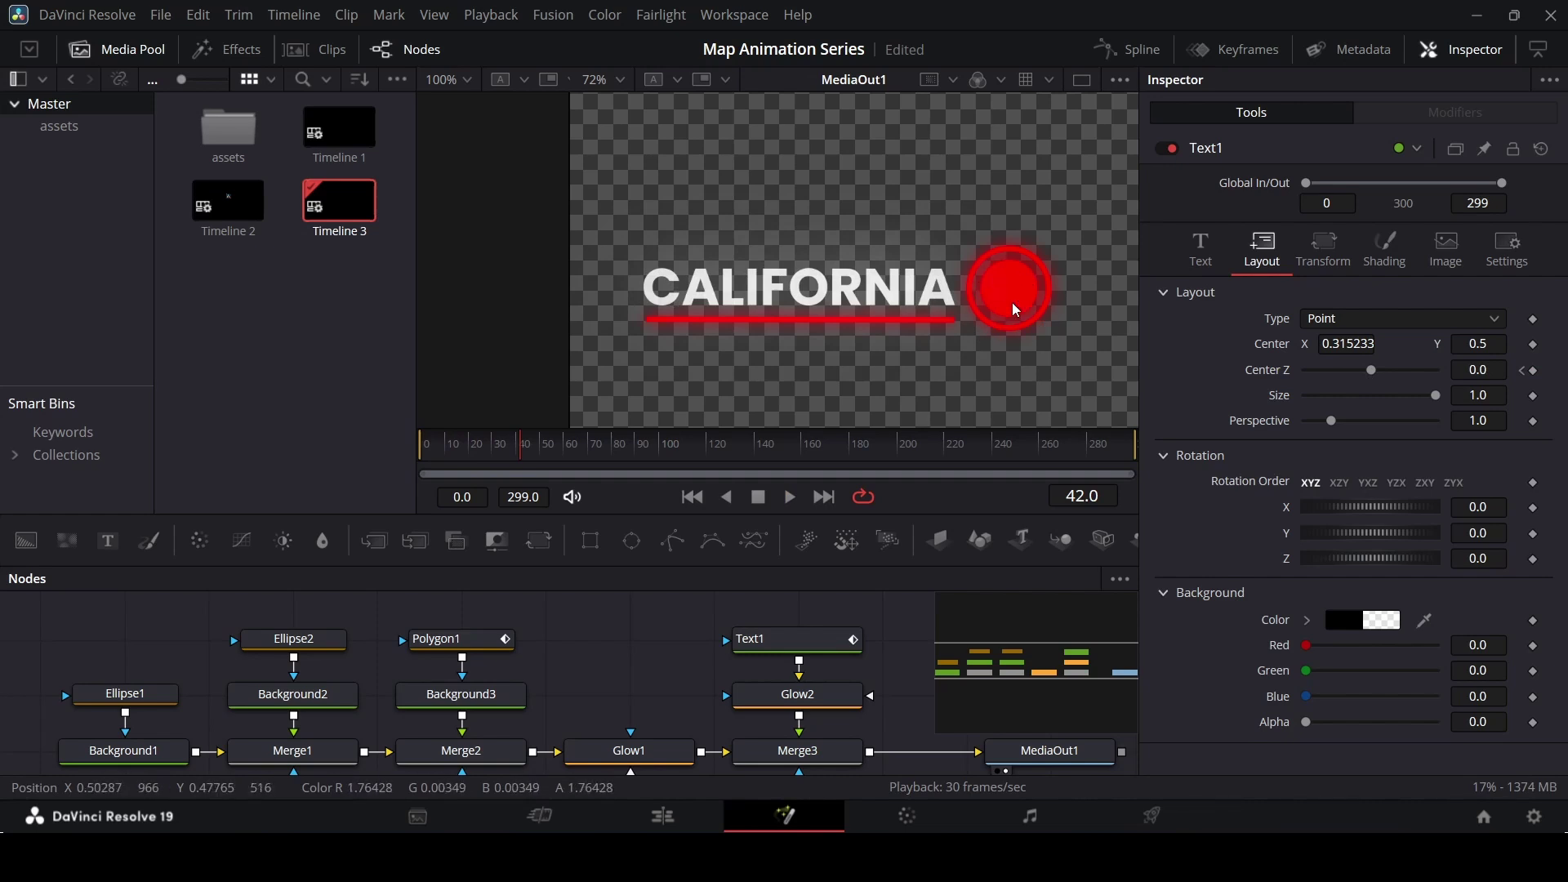
- Make room after Merge1 by shifting the downstream nodes over, and insert a Transform node between Merge1 and Merge2
left_click_drag(438, 604, 929, 777)
left_click_drag(473, 770, 642, 770)
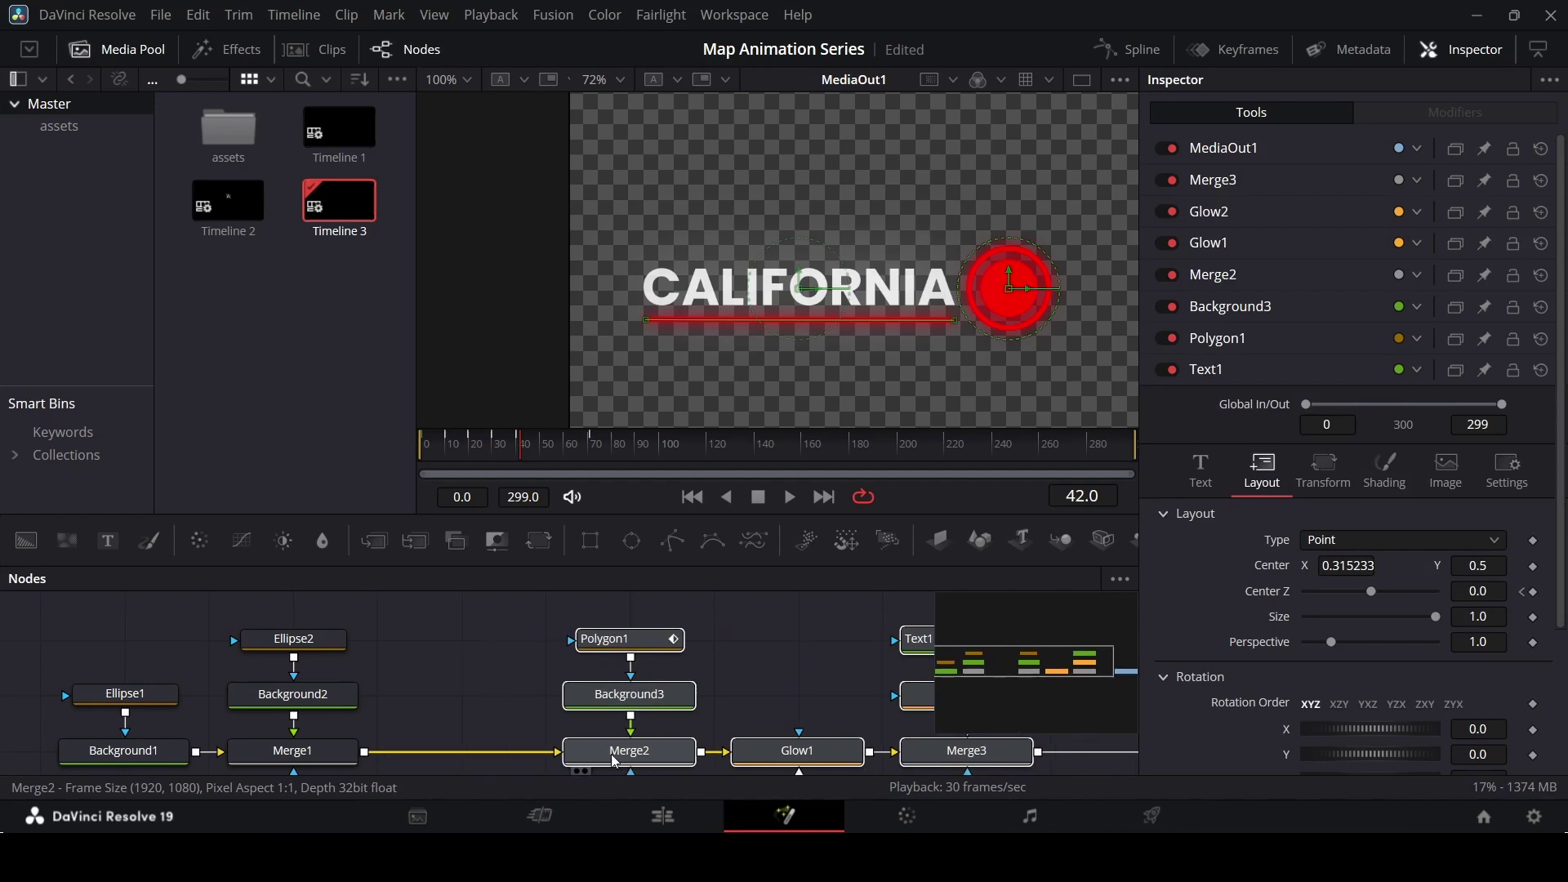
left_click(614, 756)
left_click_drag(70, 624, 330, 764)
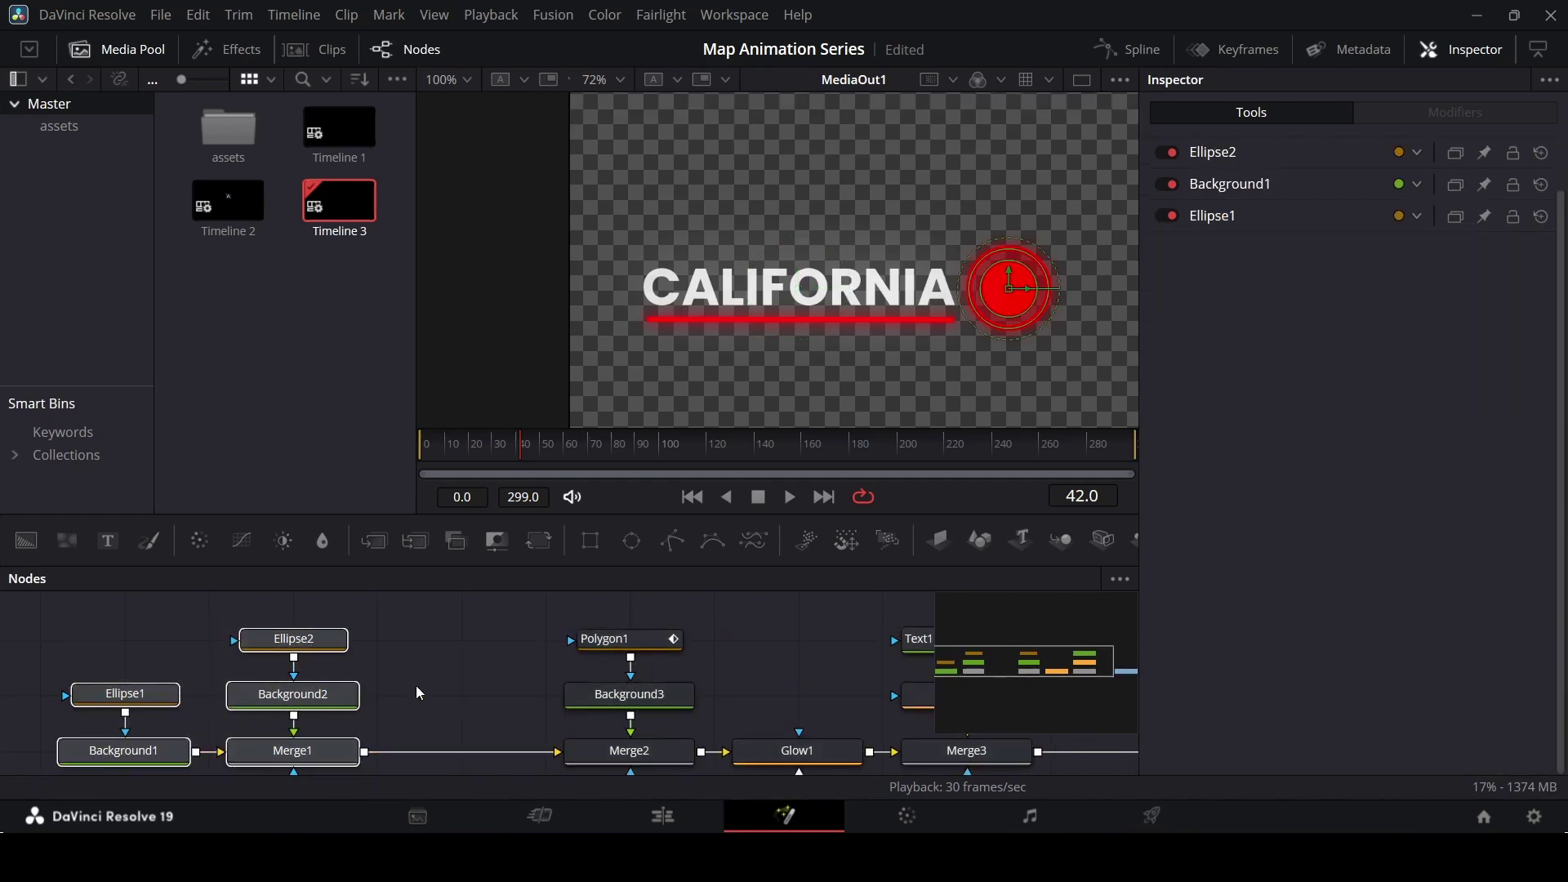
left_click(467, 686)
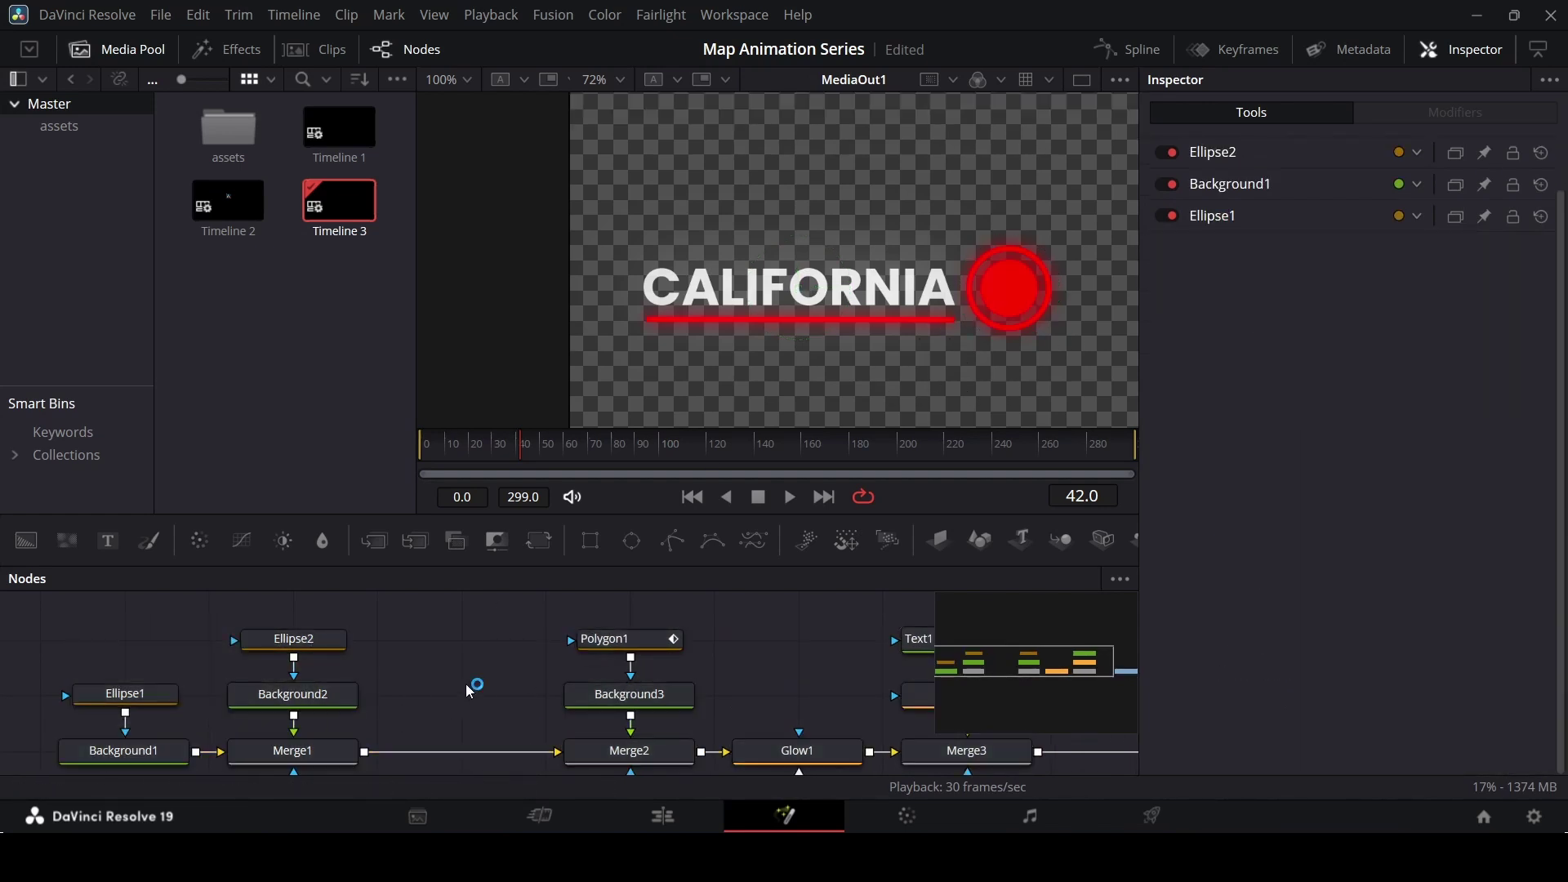
left_click(337, 752)
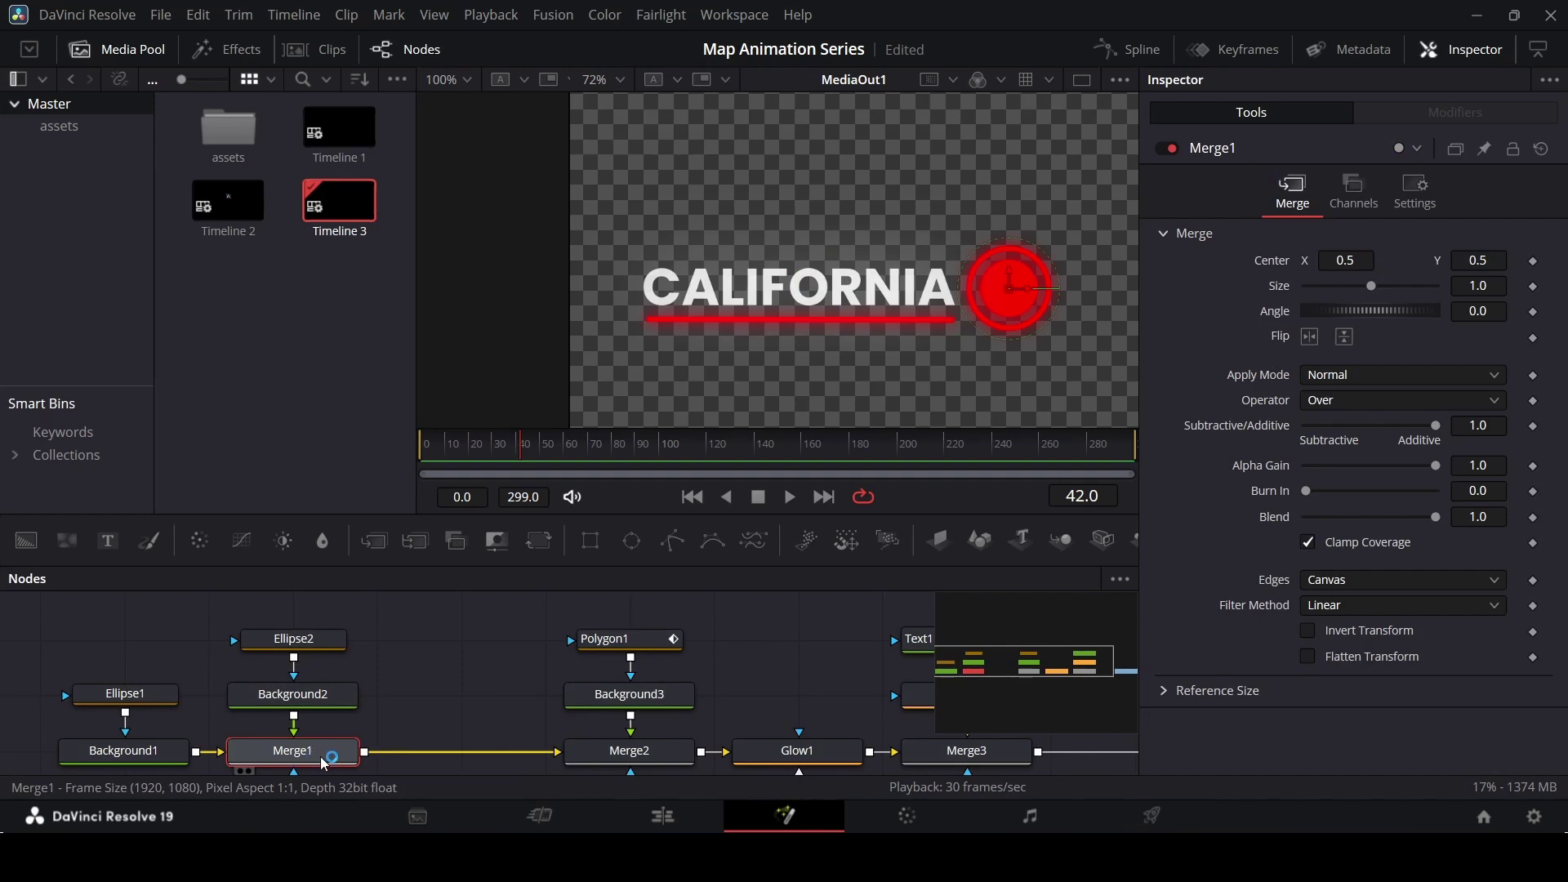
left_click(538, 540)
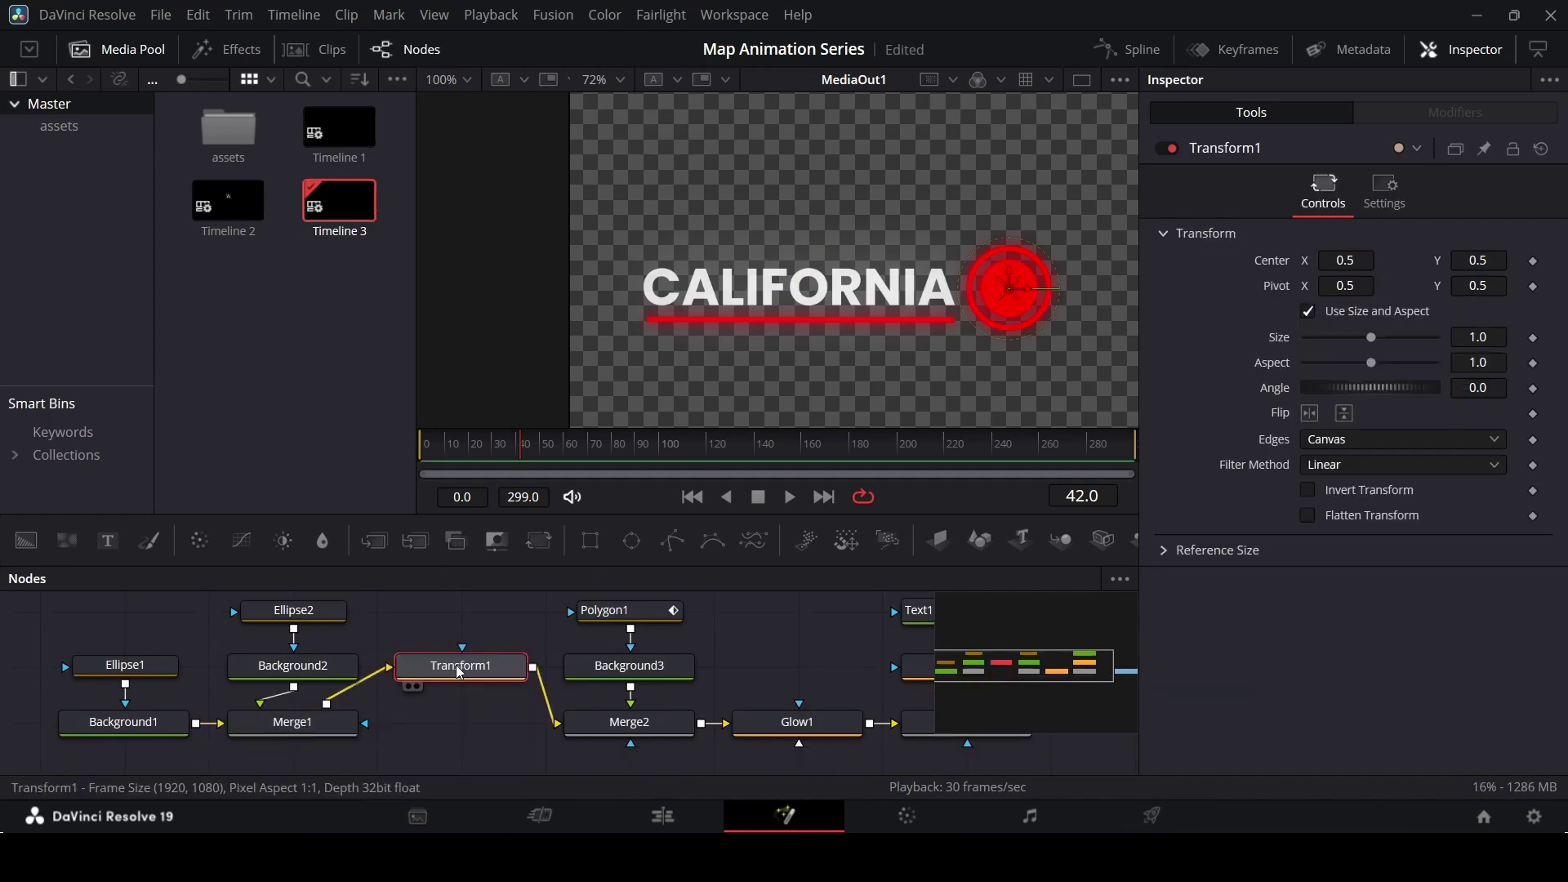
- Keyframe Transform1's Size at 1.0 on frame 10 and 1.1 on frame 15
mouse_move(462, 449)
left_mouse_down()
mouse_move(438, 451)
mouse_move(497, 462)
mouse_move(454, 459)
left_mouse_up()
left_click(446, 449)
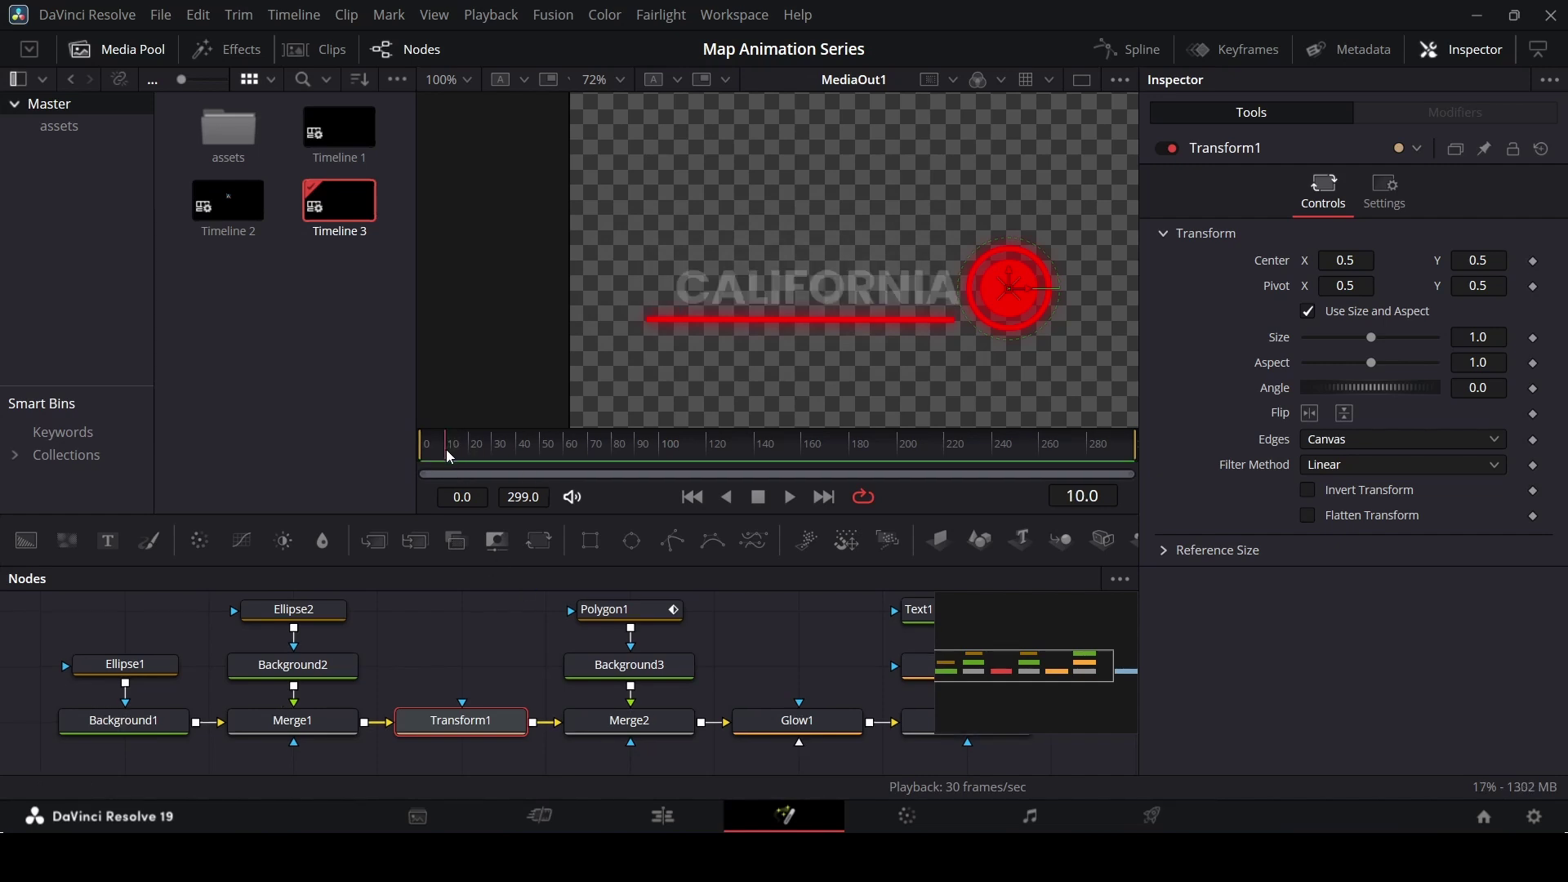
left_click(1533, 338)
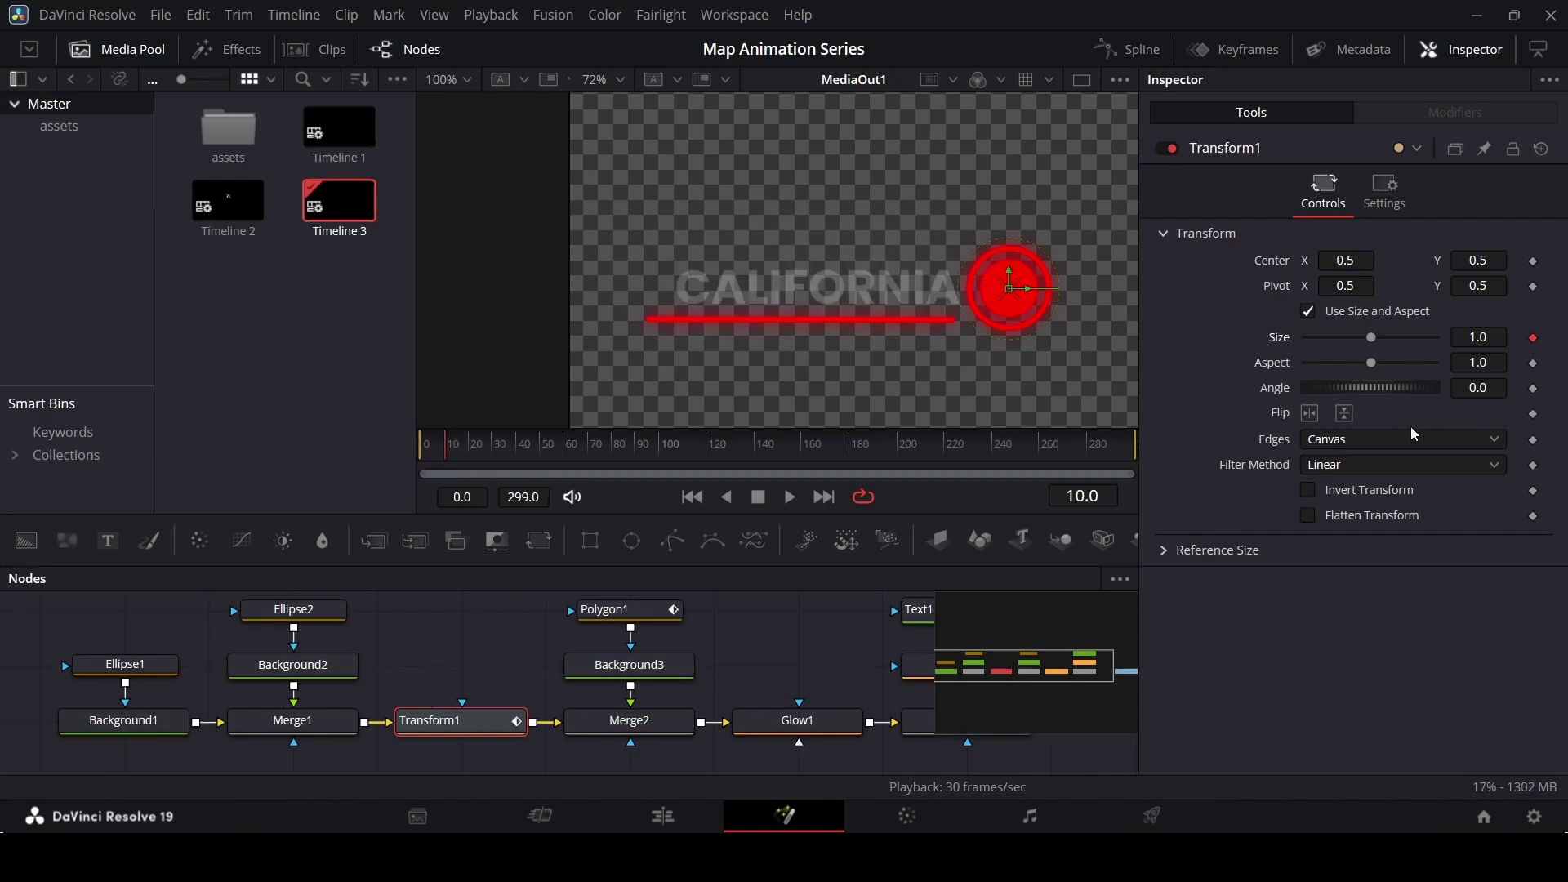
left_click(461, 456)
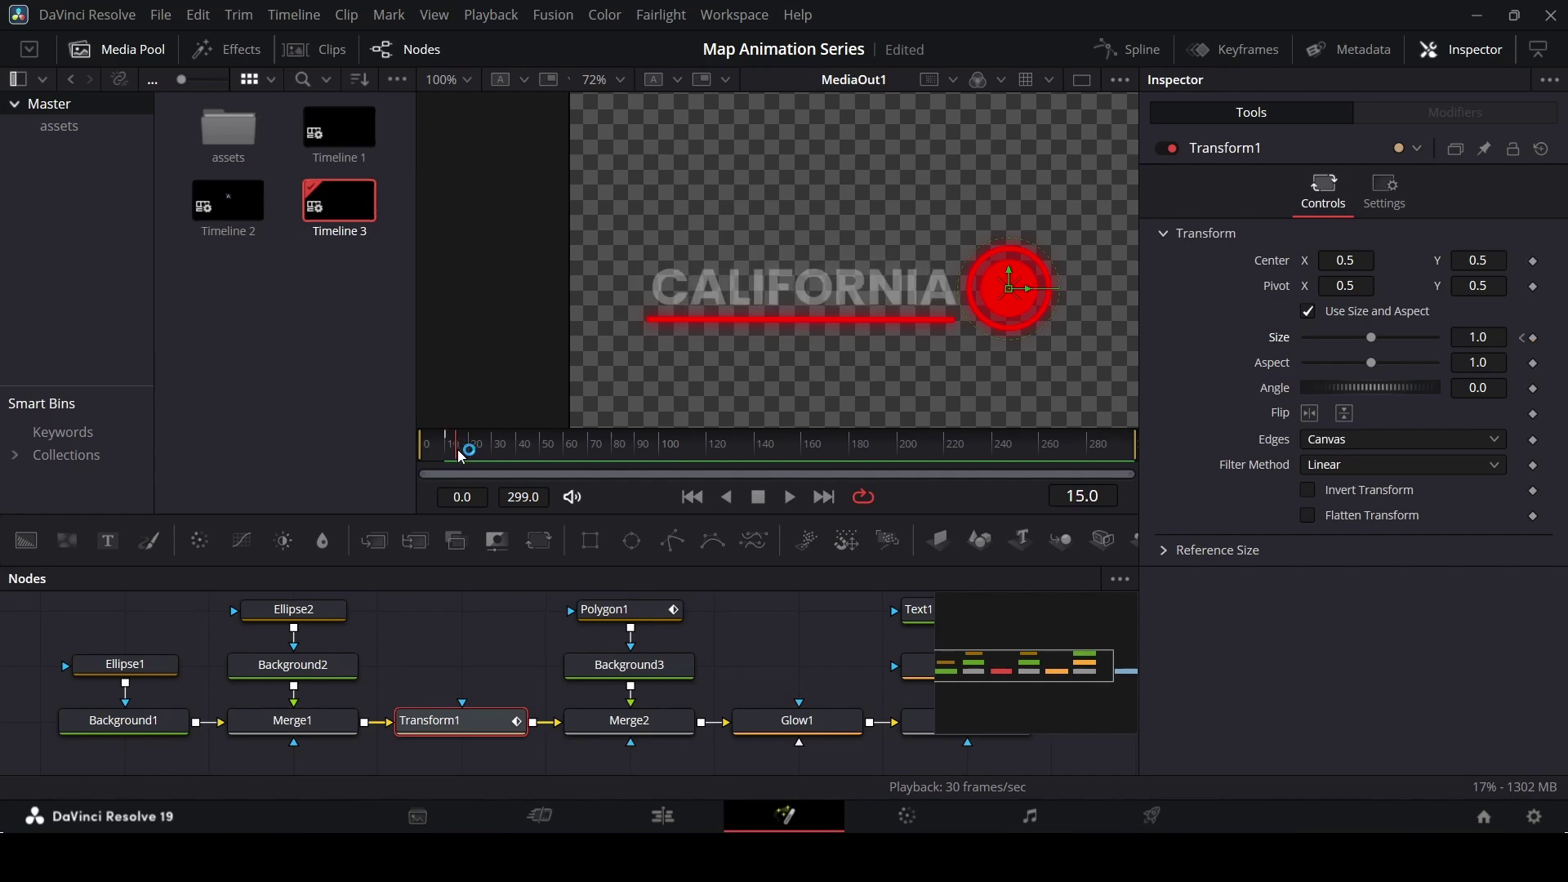
left_click(1499, 337)
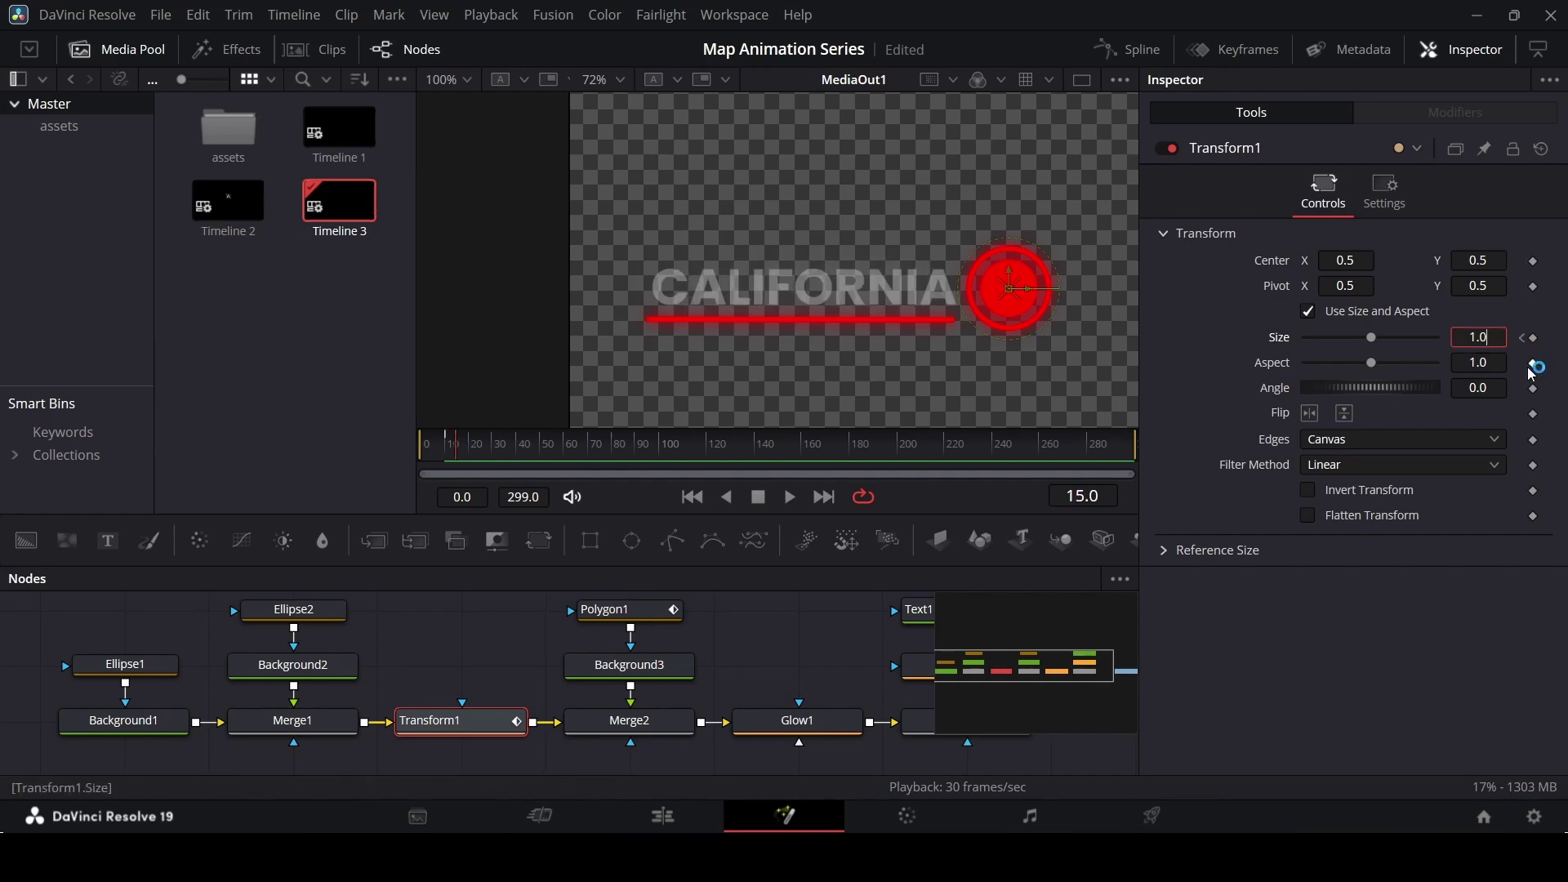
key("BackSpace")
type("1")
key("Tab")
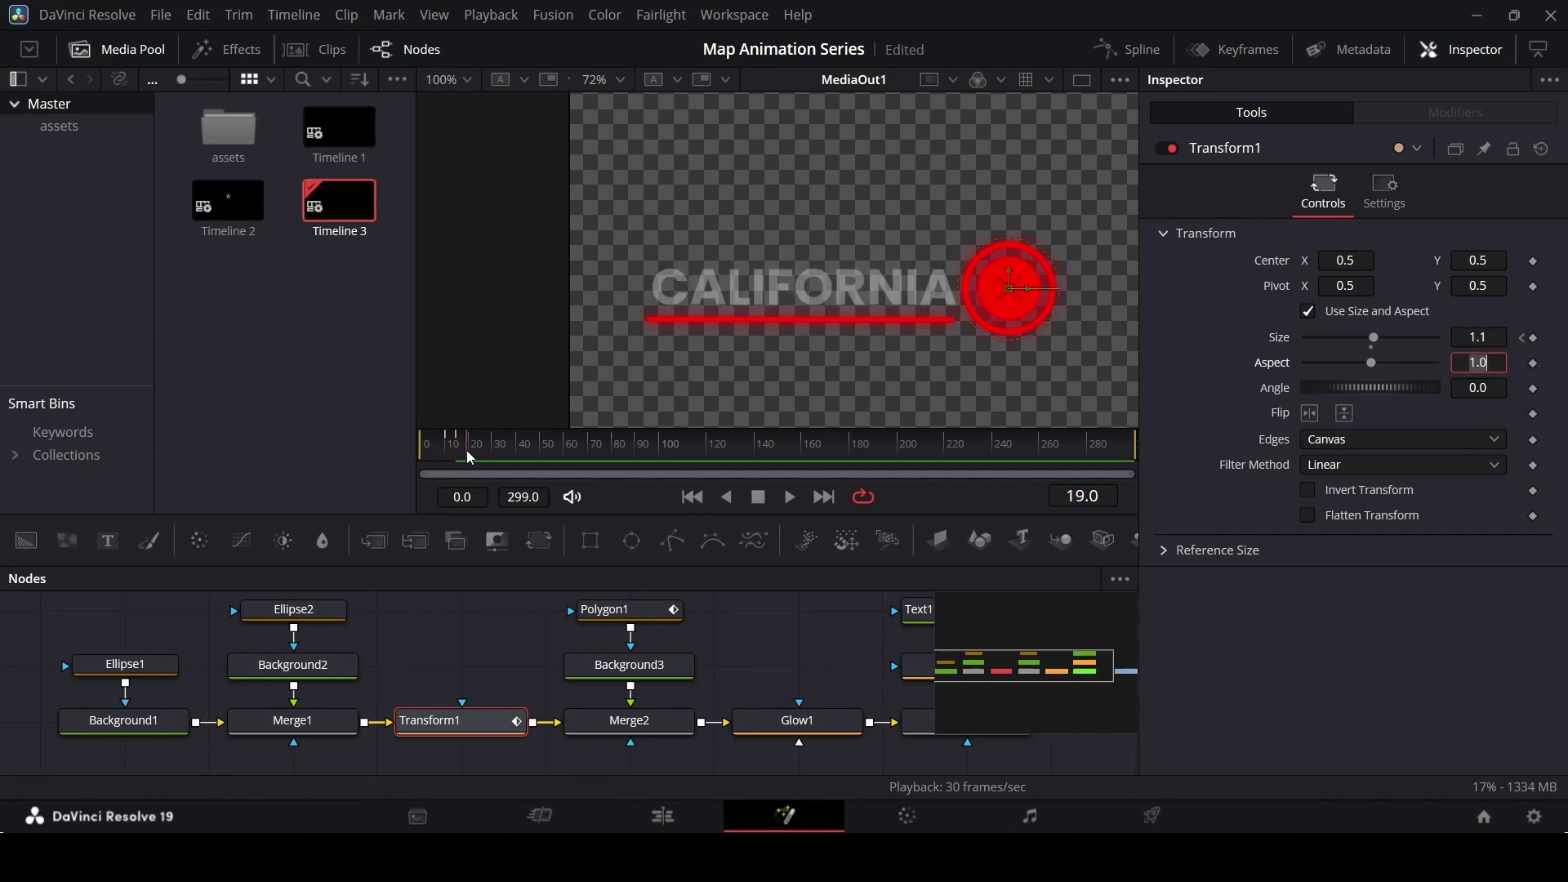
- Set Transform1's Size to 1.0 on frame 20 with Use Size and Aspect enabled, and play back the marker's pulse
left_click(470, 457)
left_click(1309, 311)
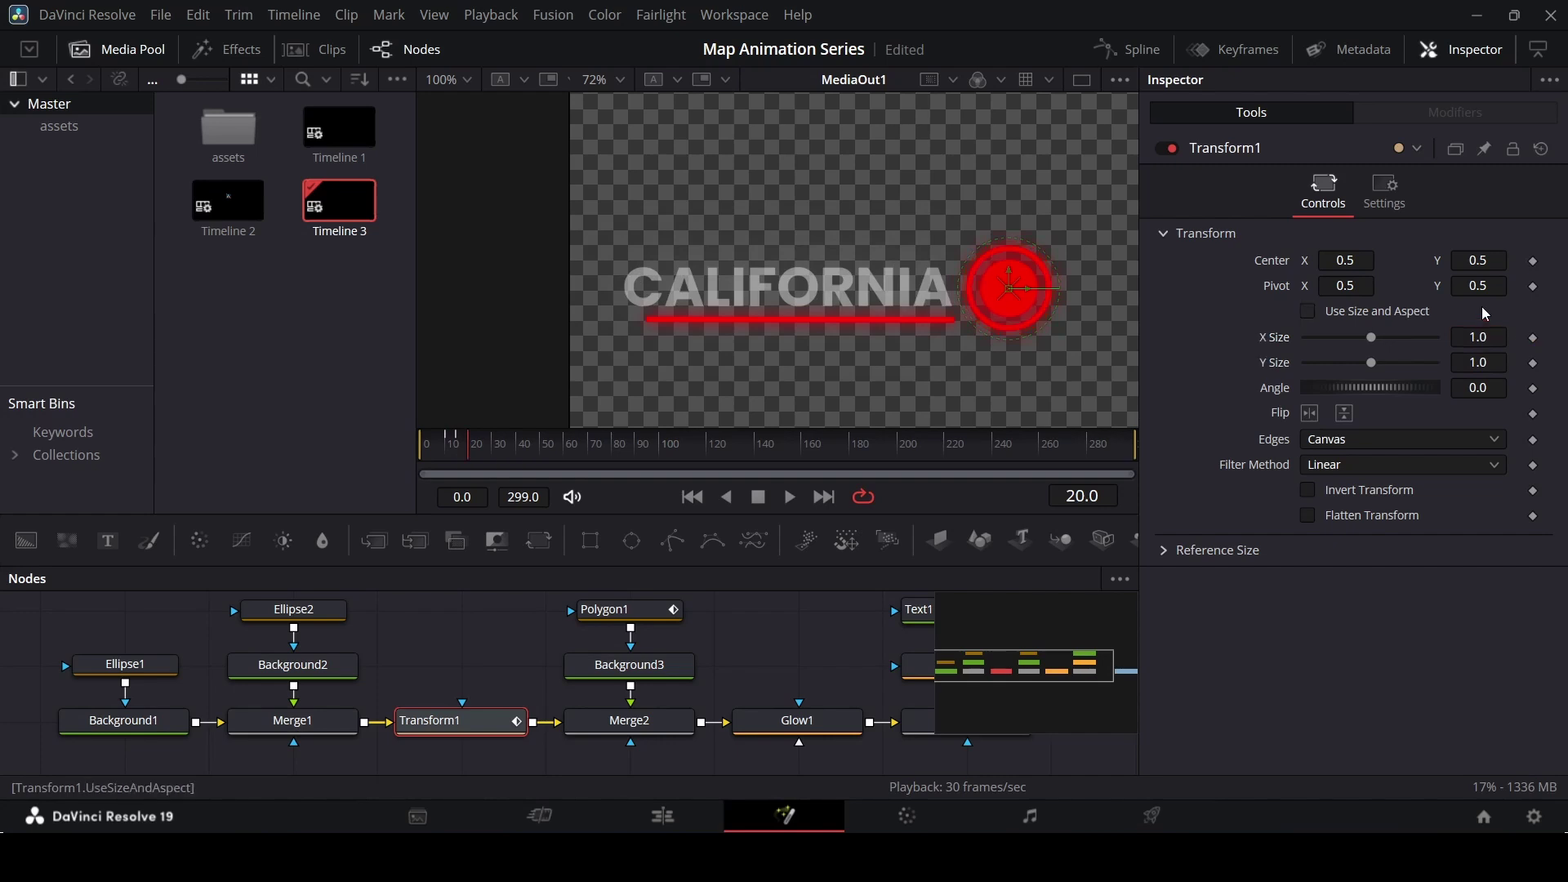
key("Home")
key("space")
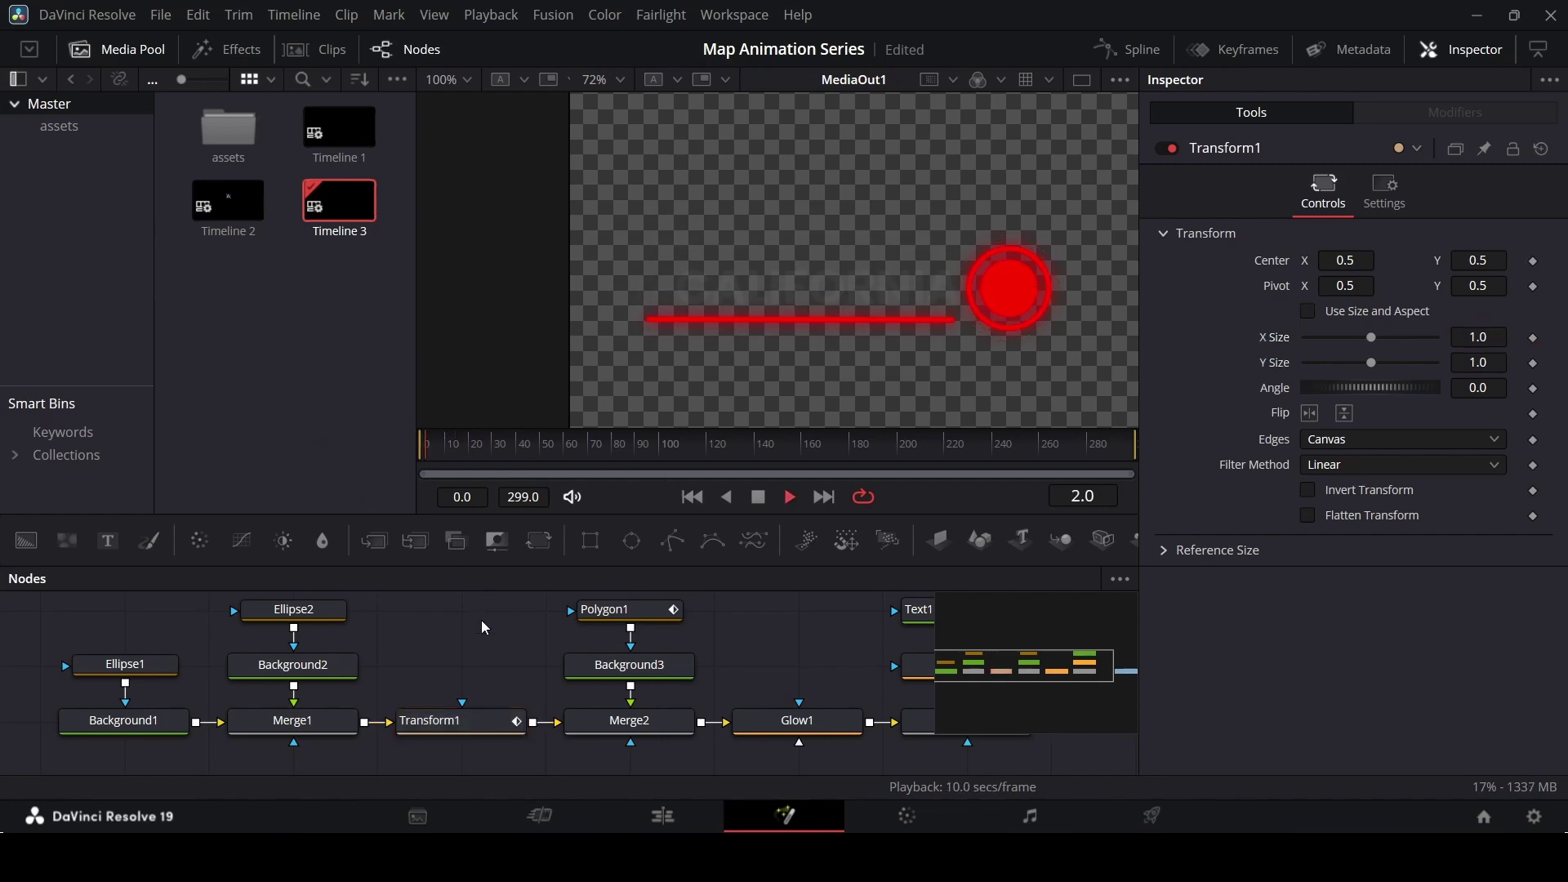
key("ctrl+z")
scroll(452, 647, "down", 2)
mouse_move(478, 452)
left_mouse_down()
mouse_move(449, 453)
mouse_move(484, 456)
left_mouse_up()
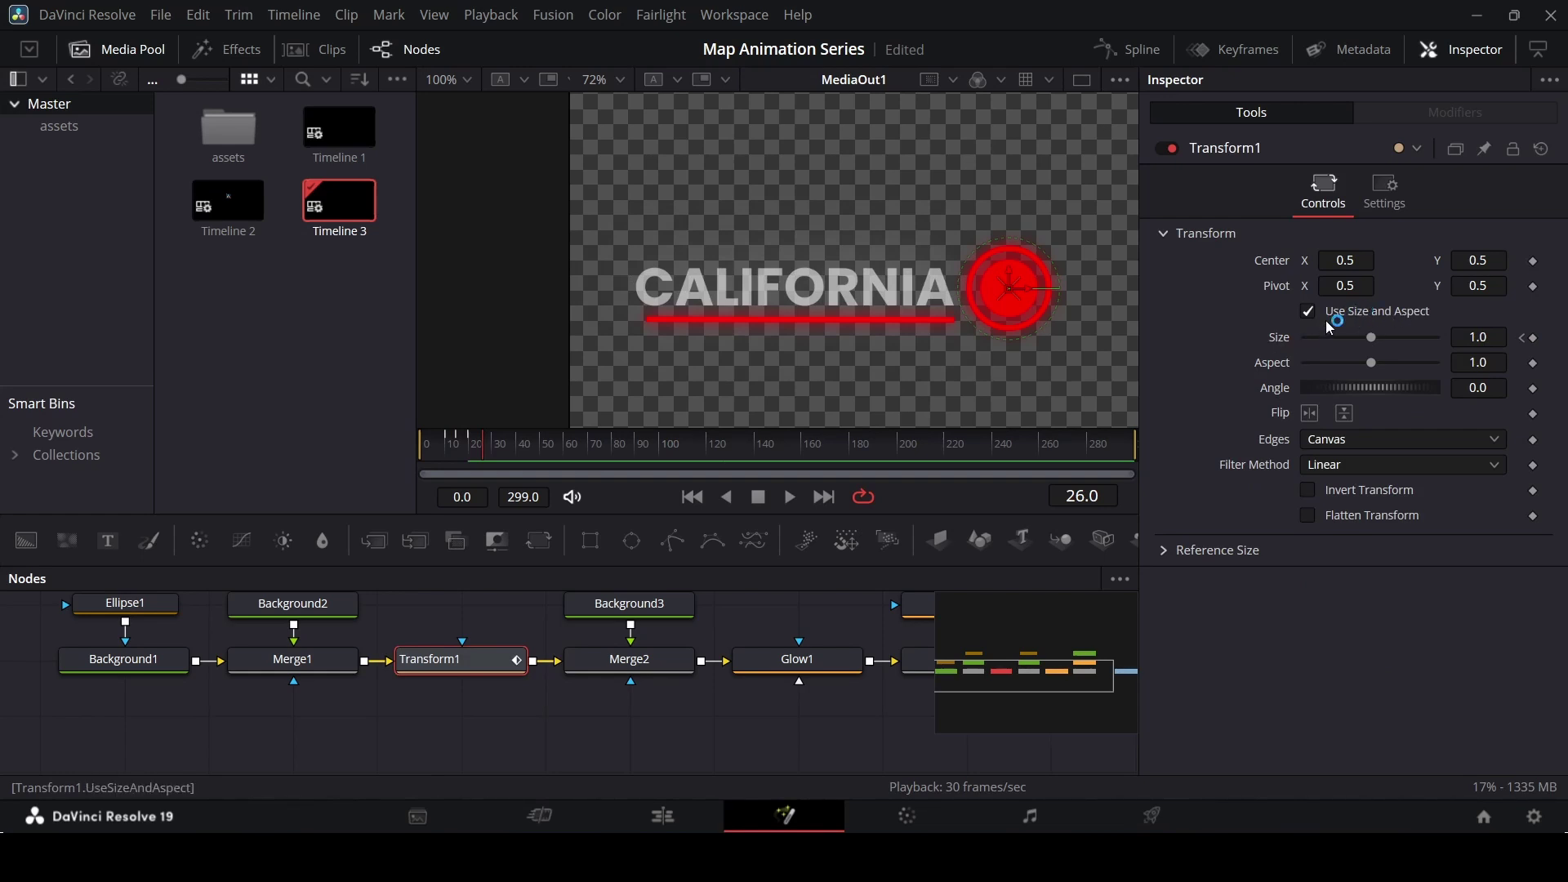
left_click_drag(513, 448, 448, 458)
key("space")
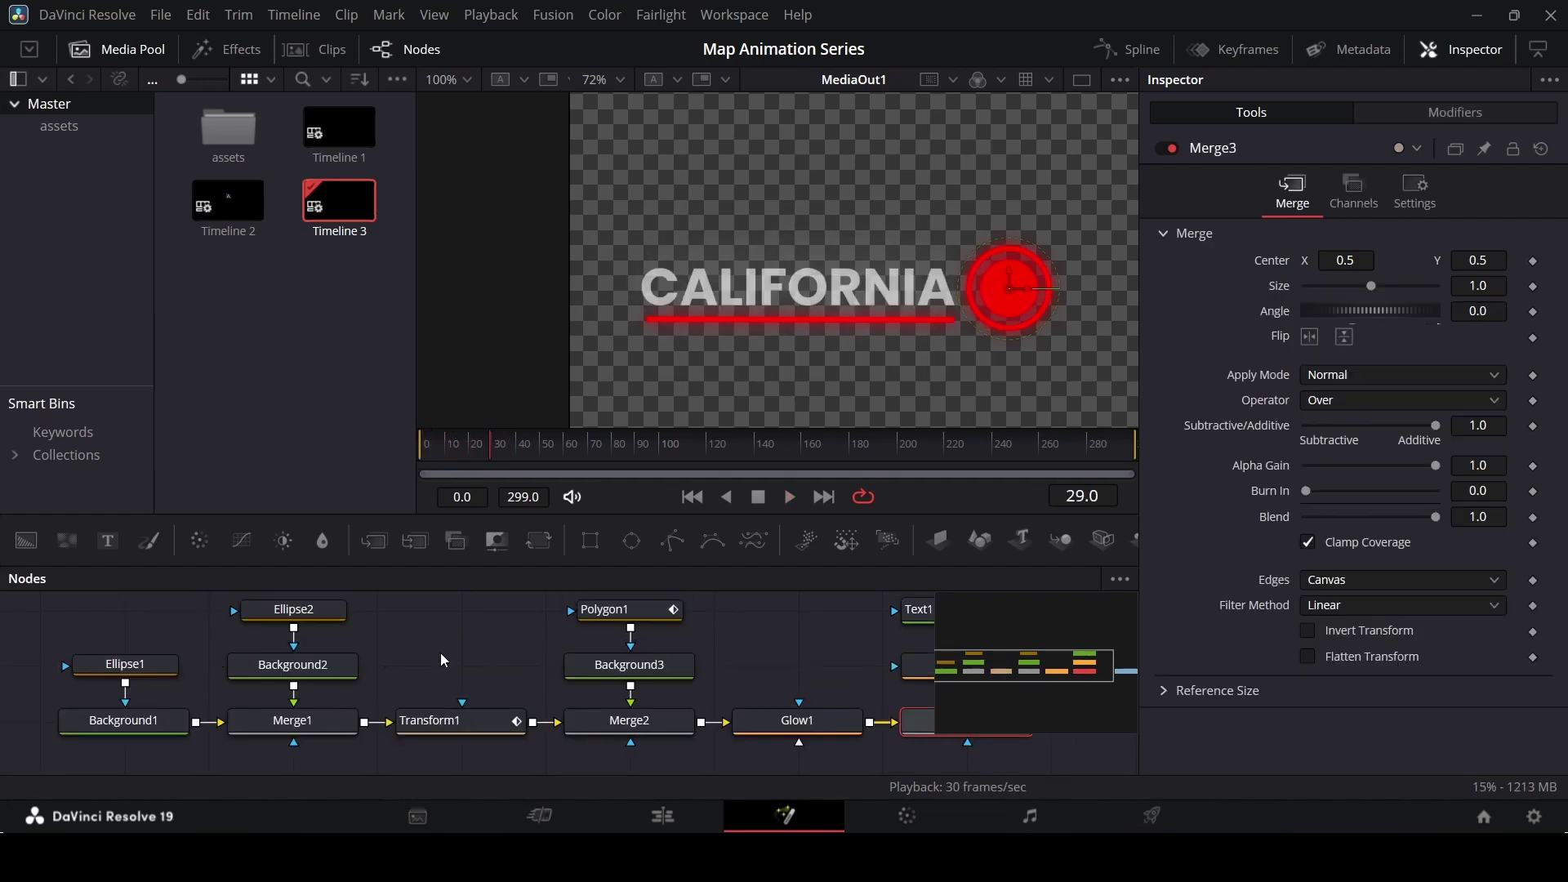
- Keyframe the Level of Ellipse2 and Ellipse1 at 1.0 on frame 21
left_click(327, 616)
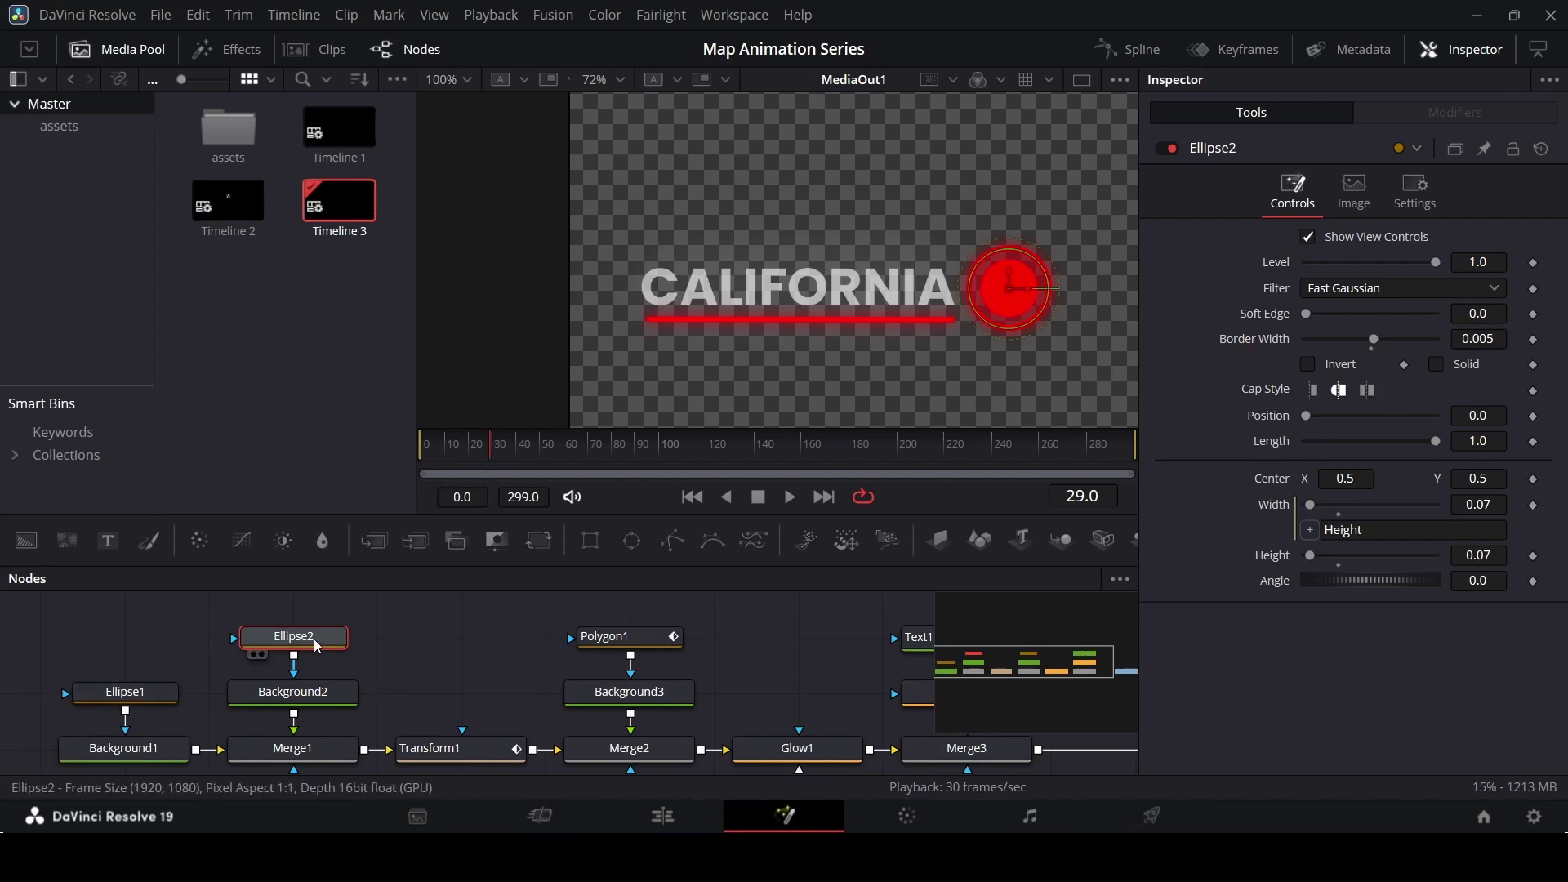
left_click_drag(497, 452, 478, 457)
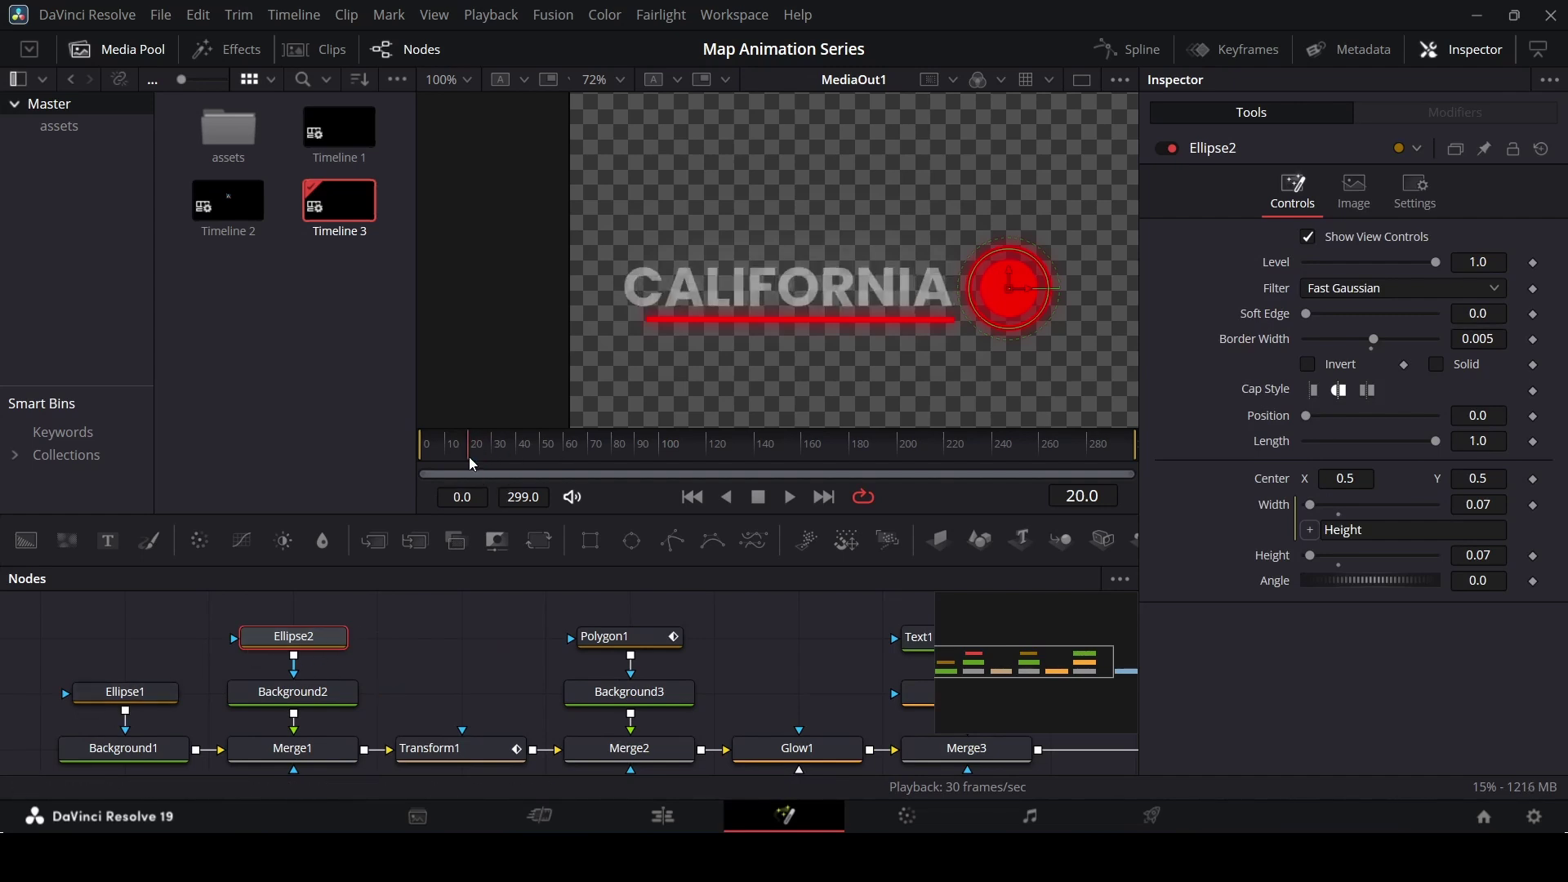
left_click(1534, 263)
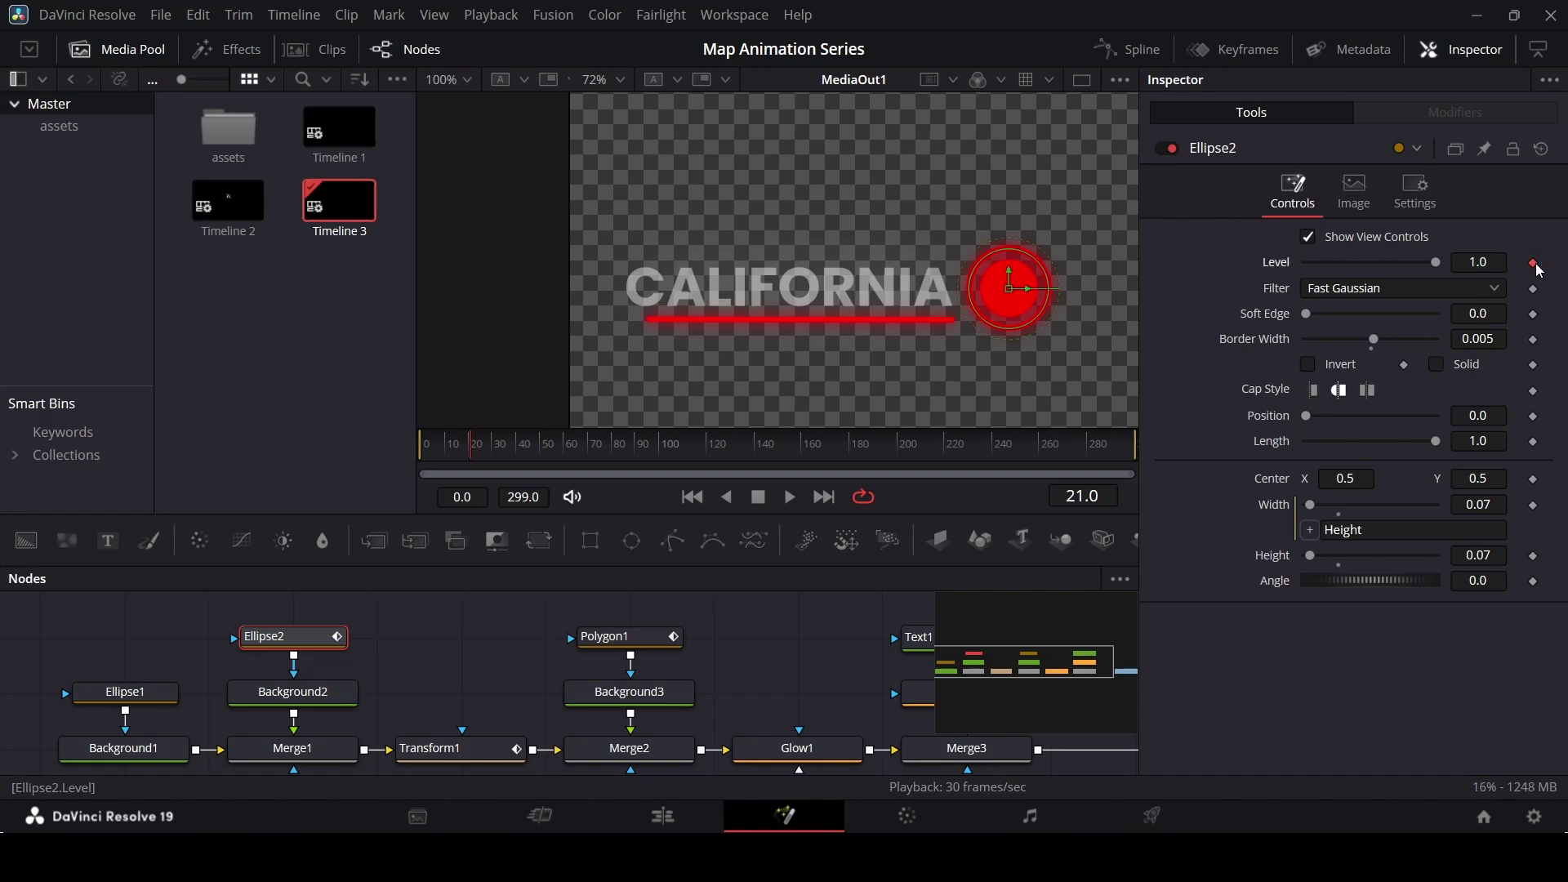
left_click(125, 692)
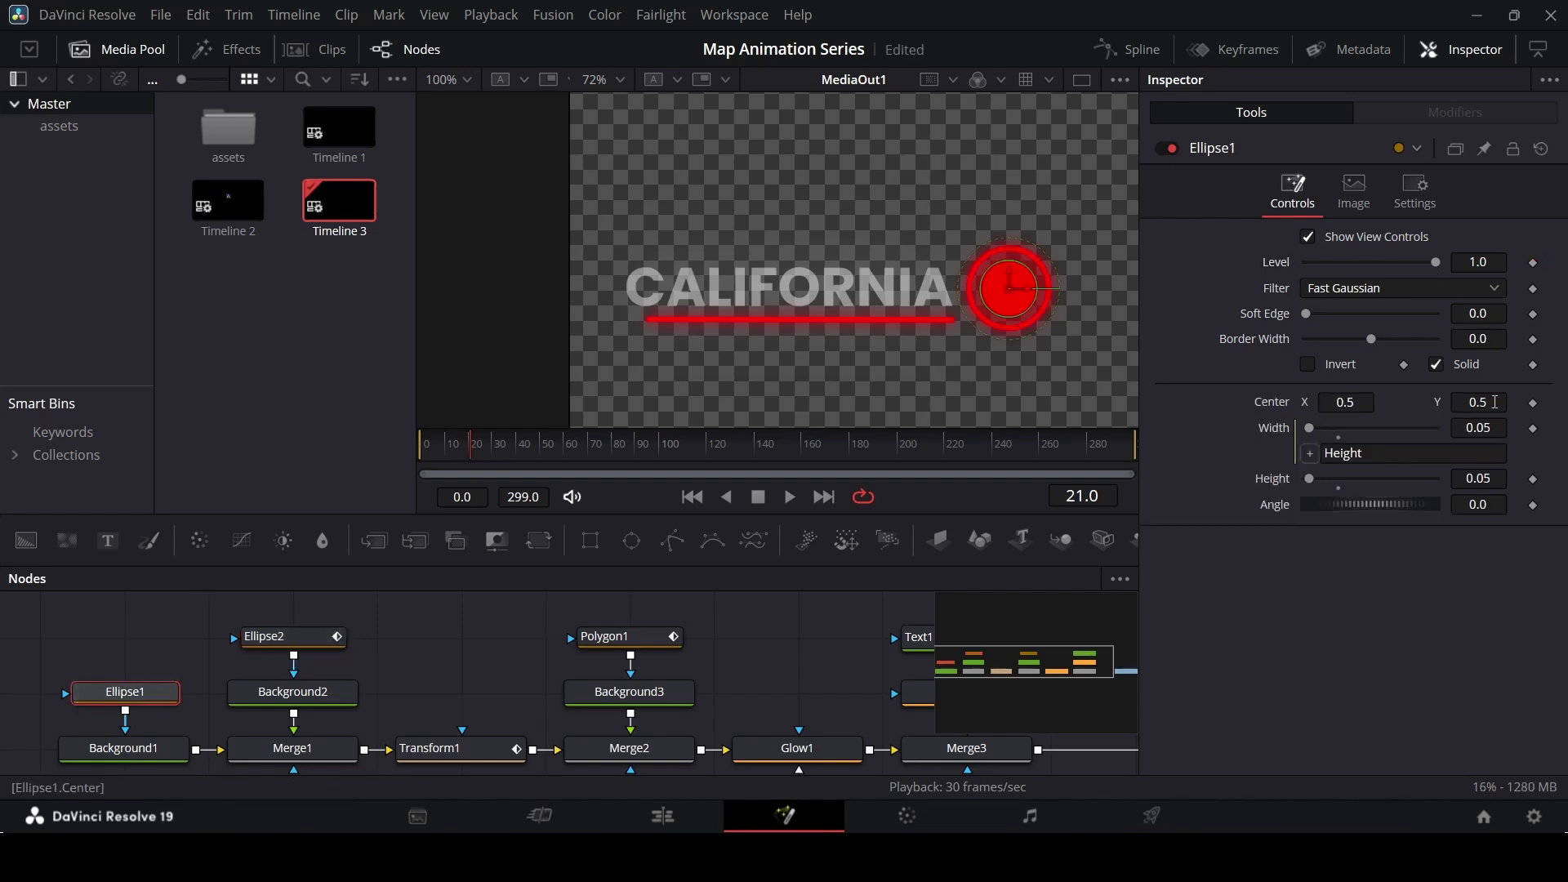
left_click(1534, 263)
- Set the Level of Ellipse1 and Ellipse2 to 0.0 on frame 0
key("Home")
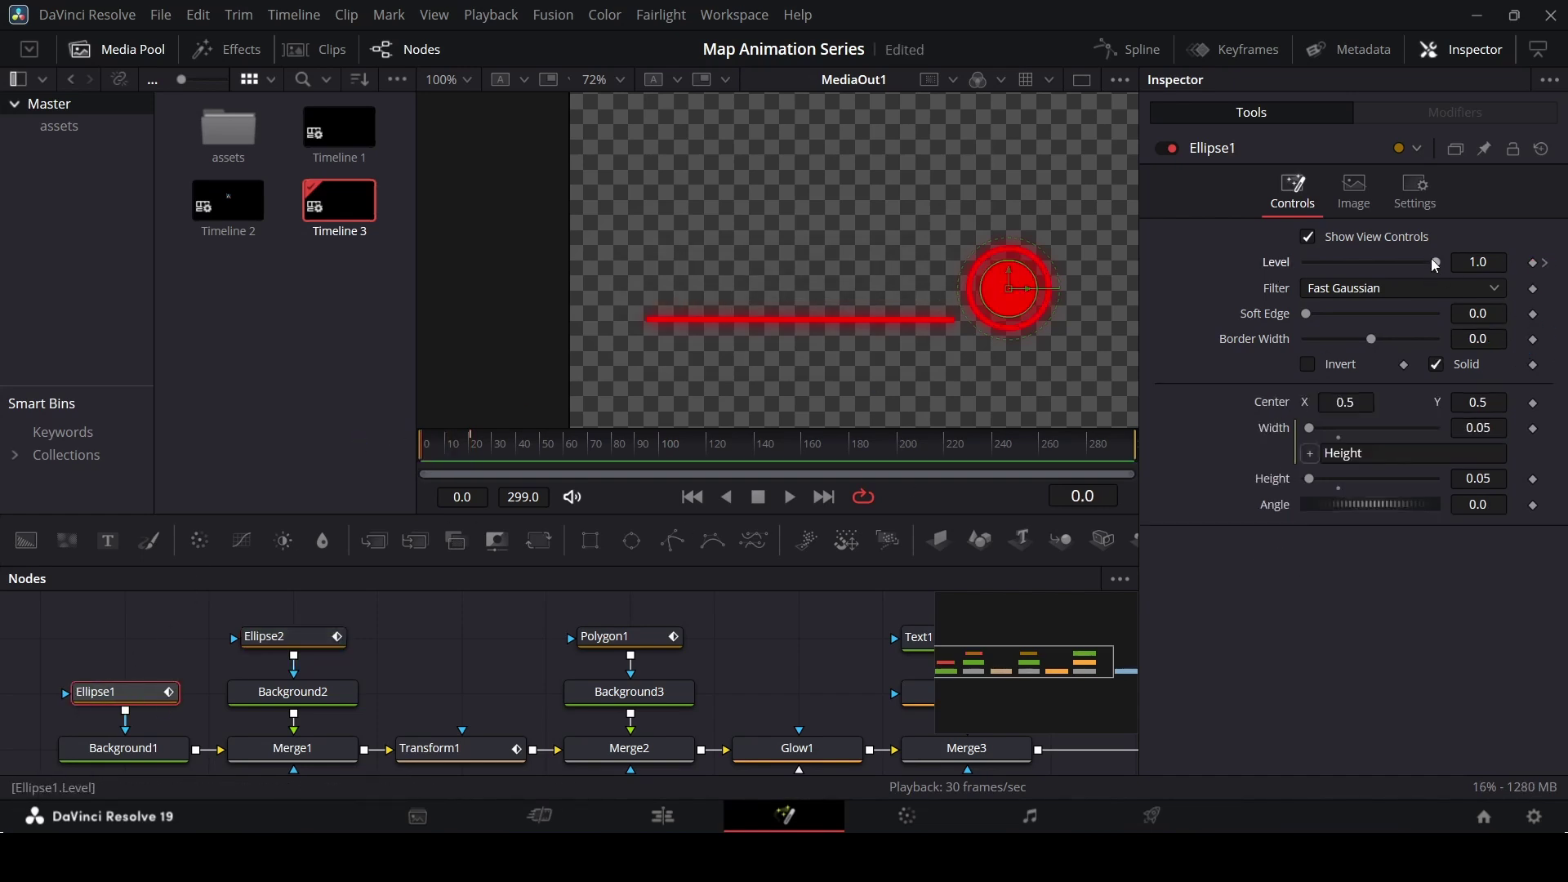
left_click_drag(1435, 263, 612, 513)
left_click(483, 446)
key("Home")
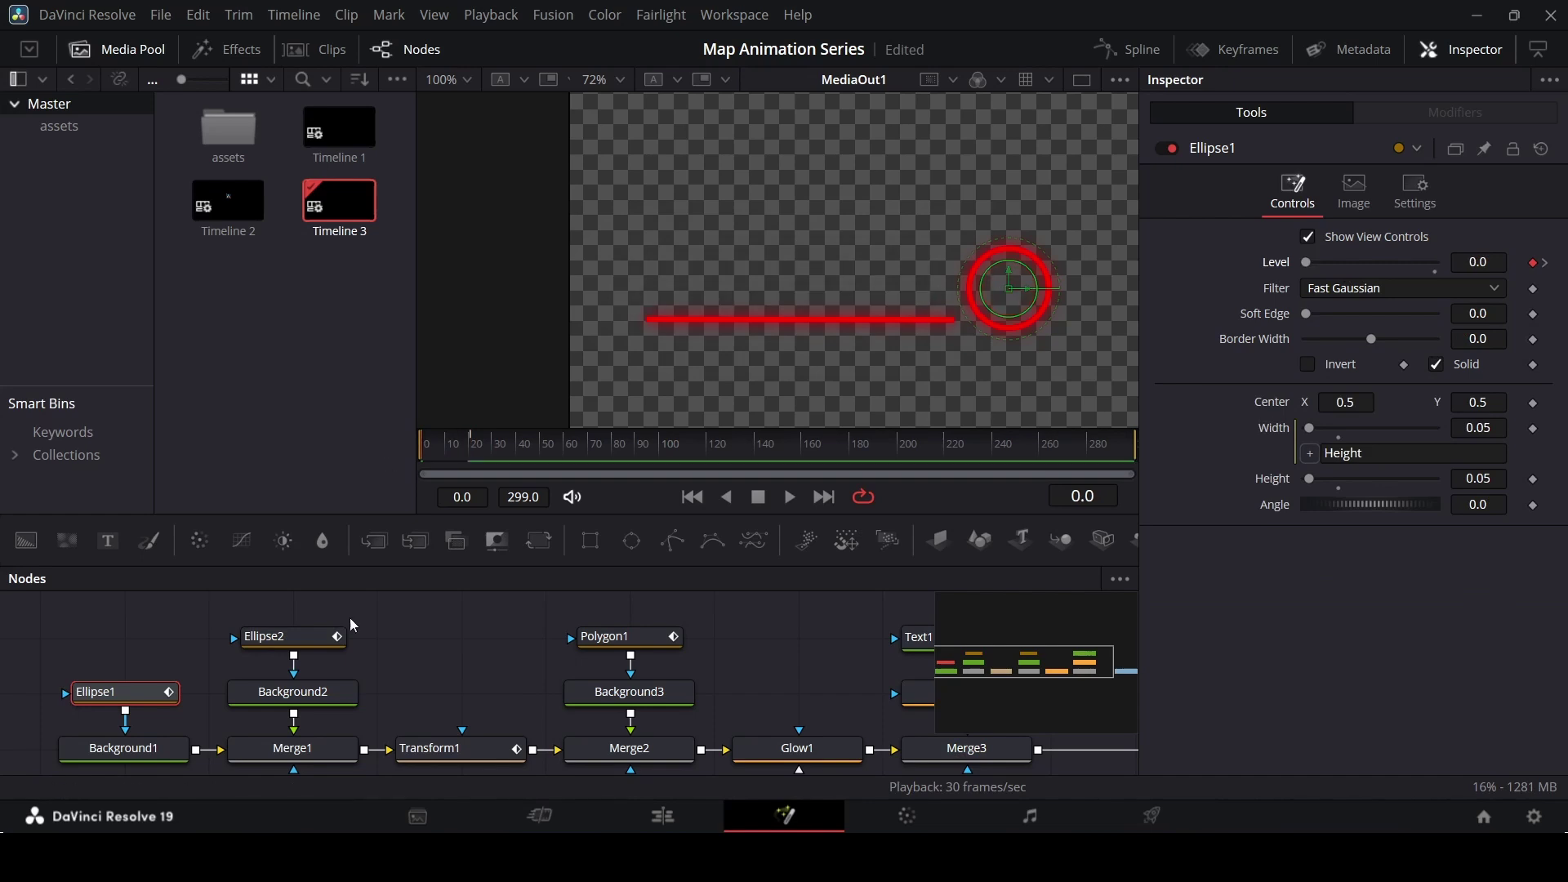
left_click(286, 636)
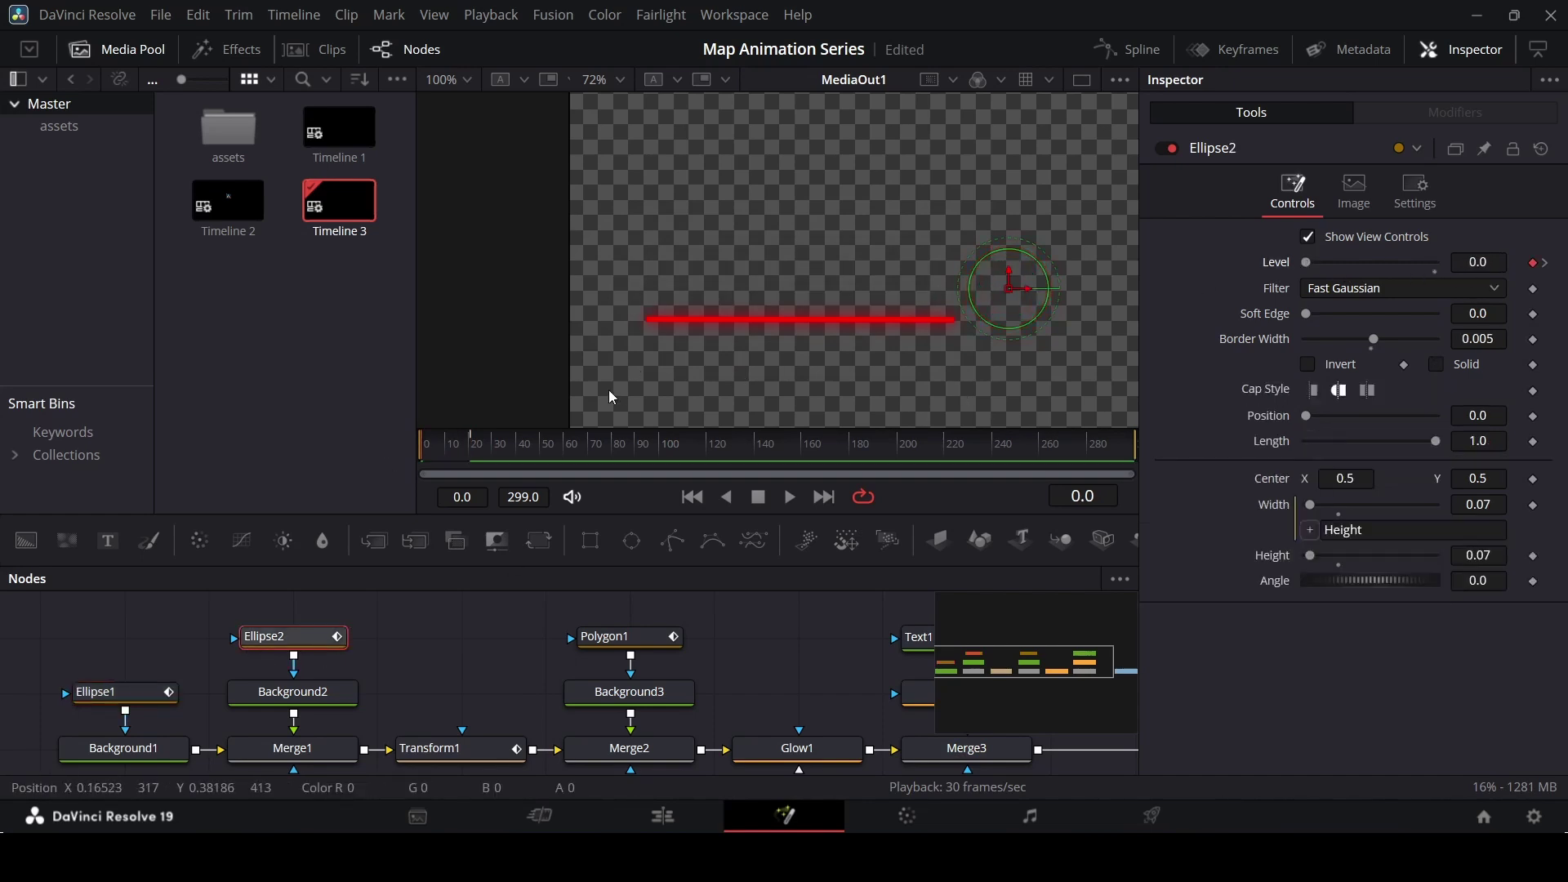
- Move the Level 1.0 keyframes of Ellipse2 and Ellipse1 from frame 21 to frame 20, and play back the marker's fade-in
left_click(472, 446)
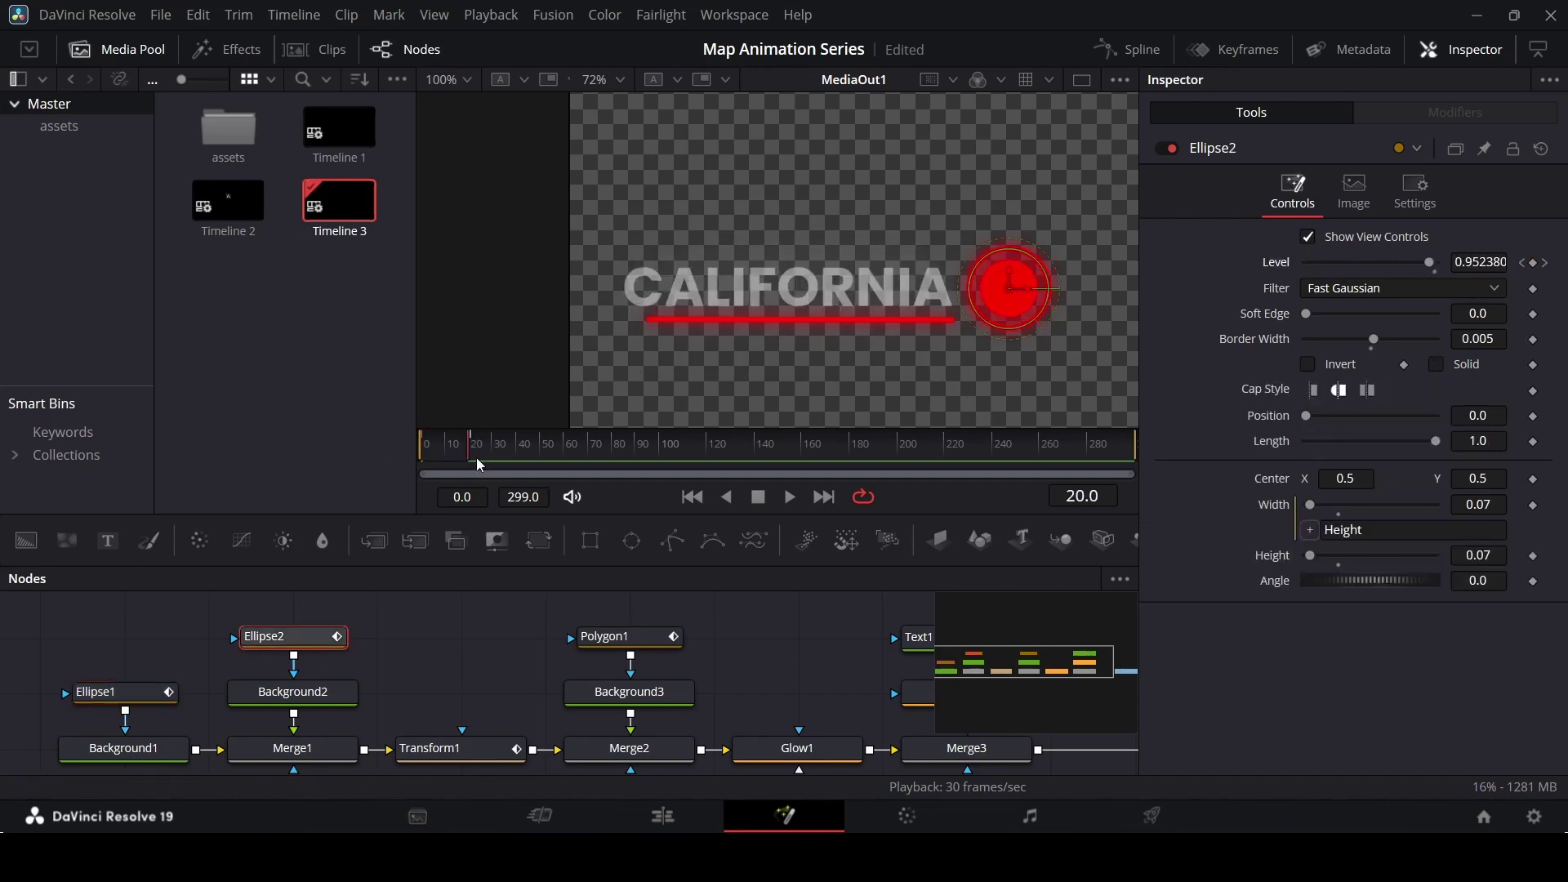
left_click(474, 460)
left_click_drag(1429, 263, 1437, 263)
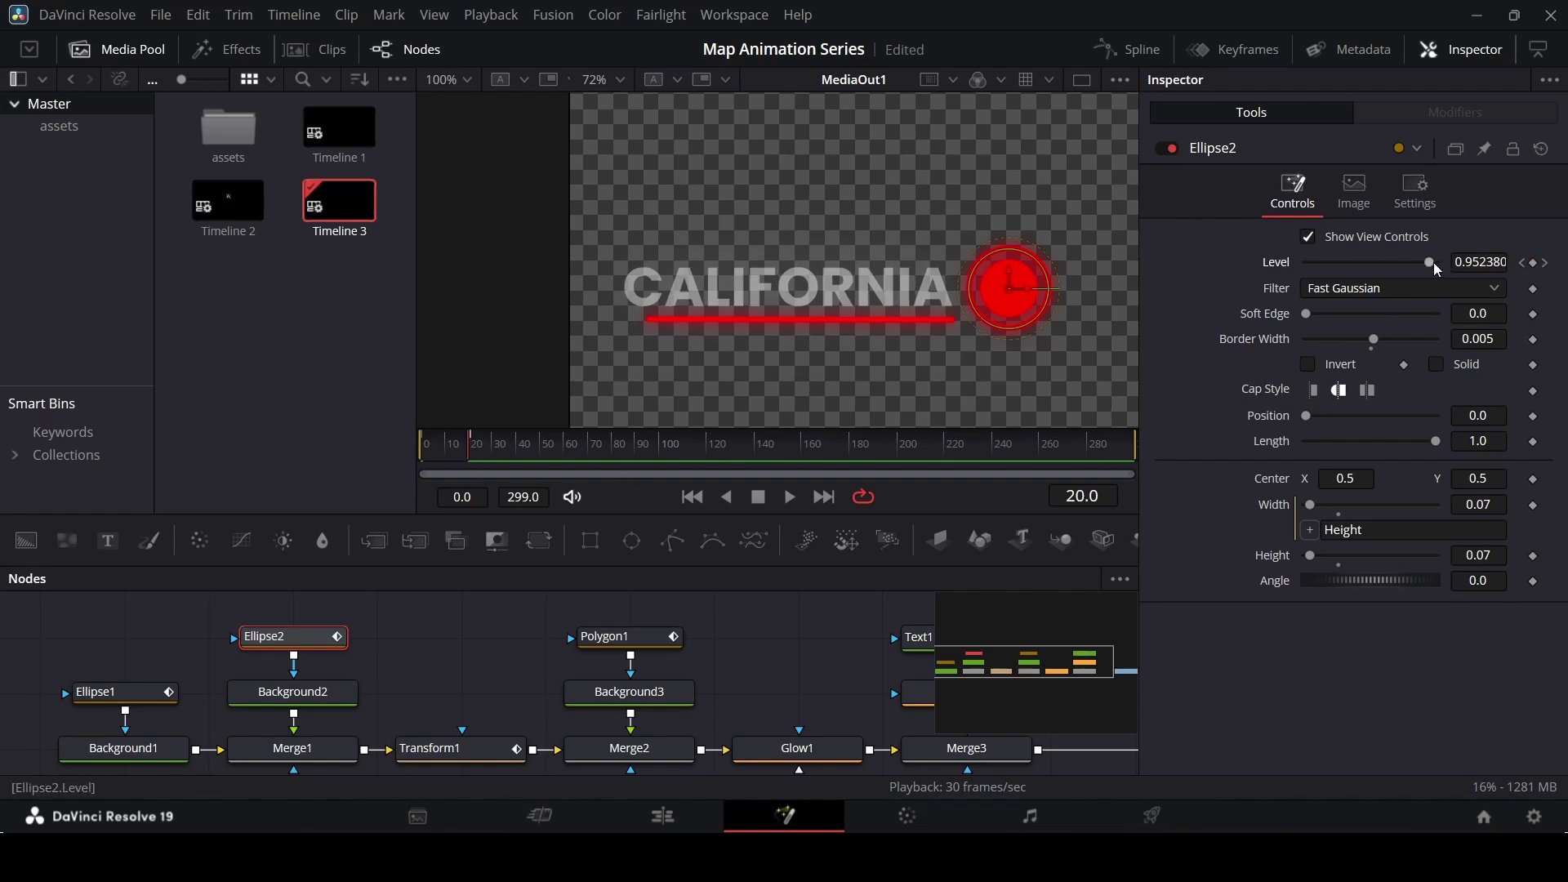
left_click(1546, 262)
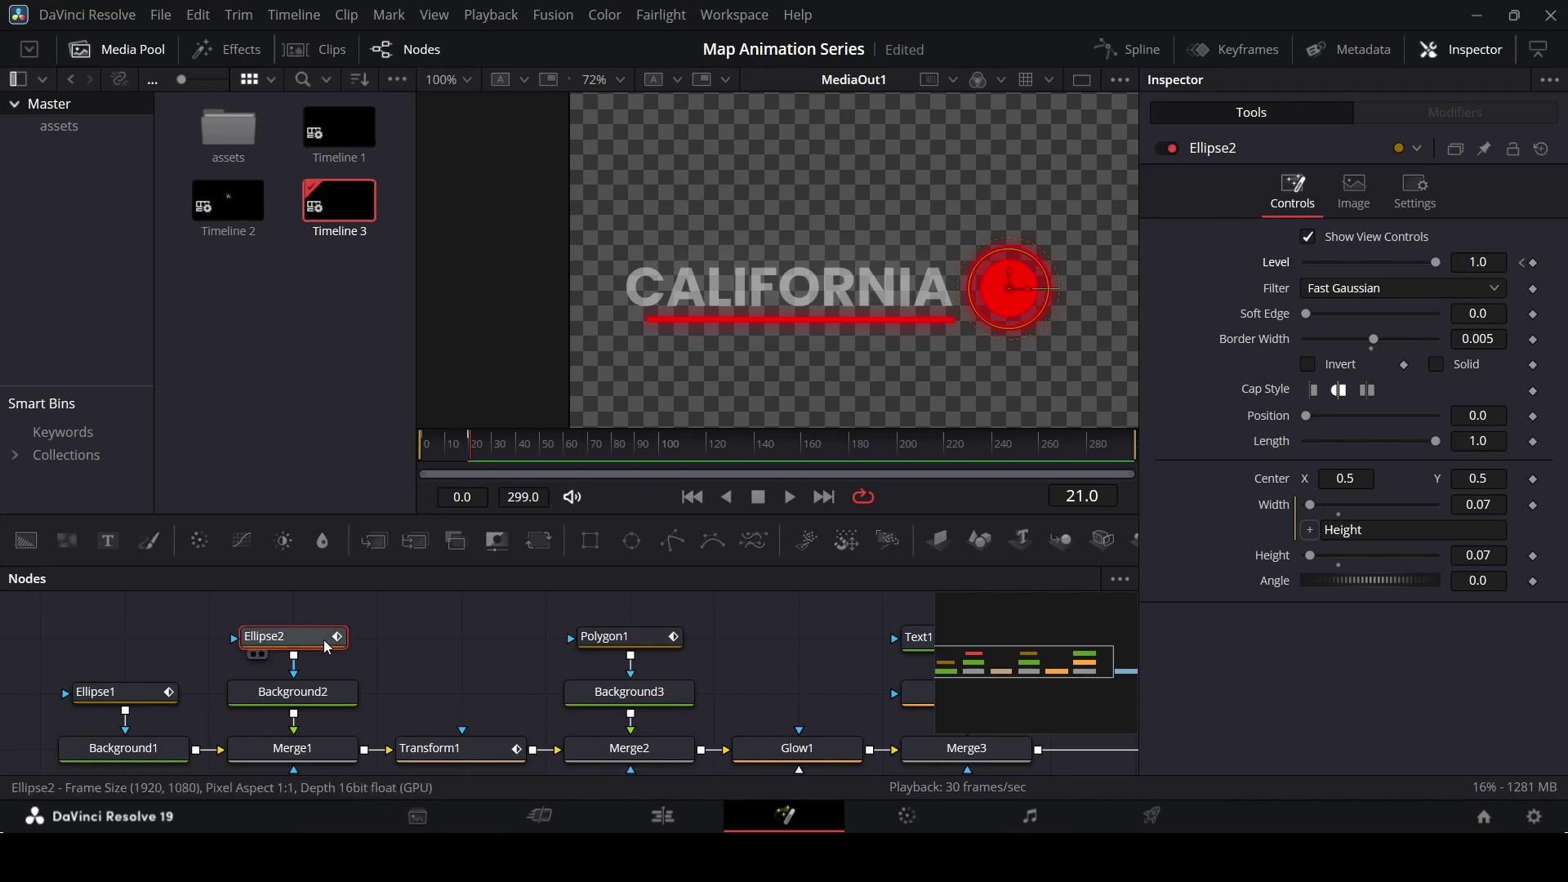
left_click(131, 690)
left_click_drag(472, 454, 380, 462)
left_click(1533, 263)
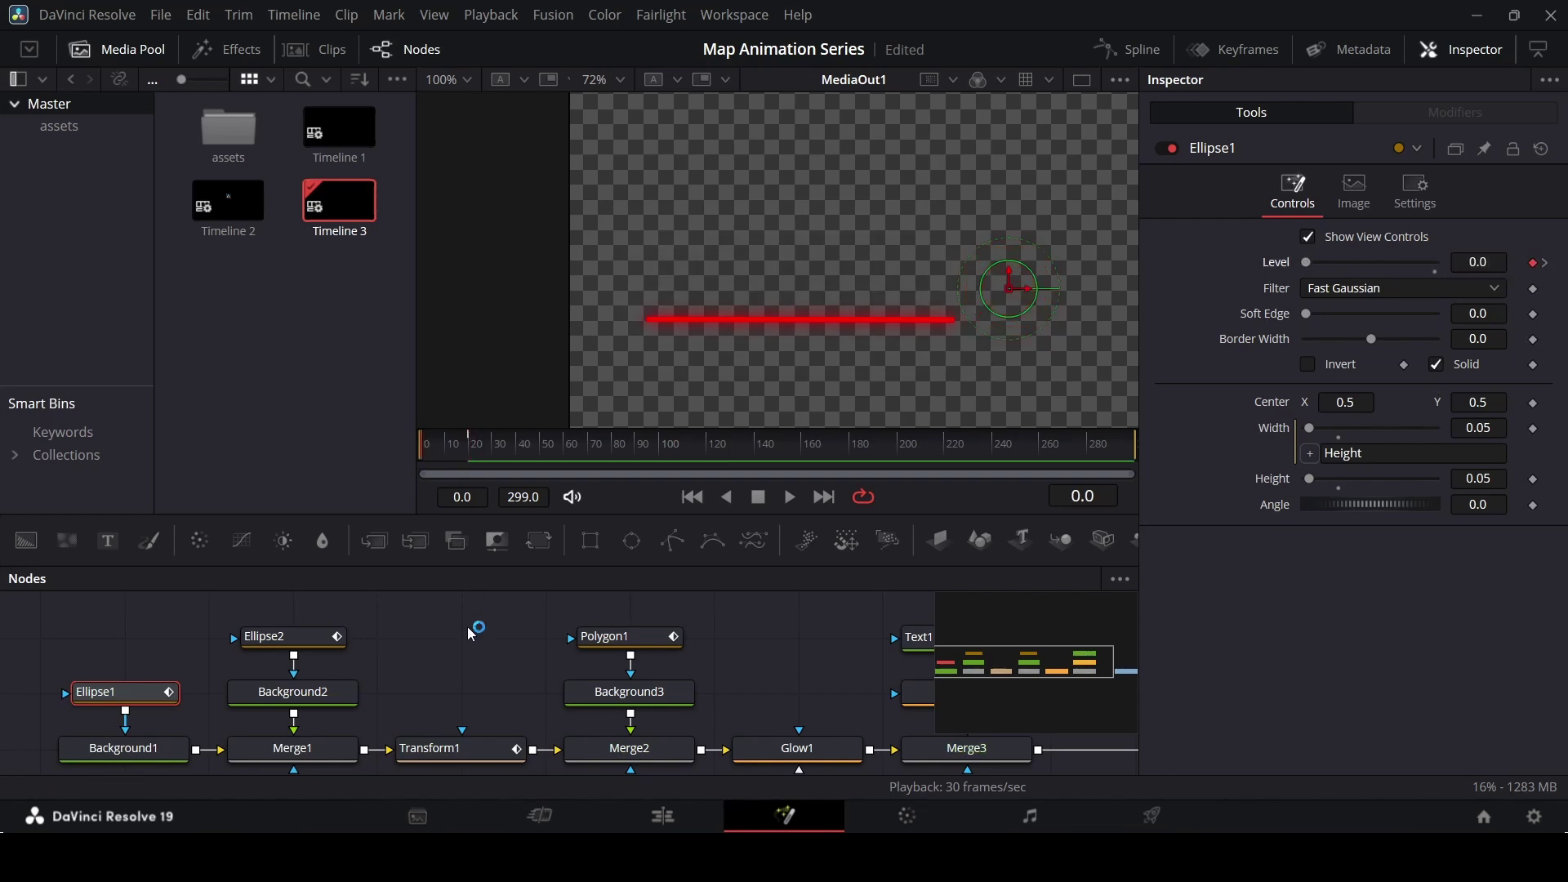
key("space")
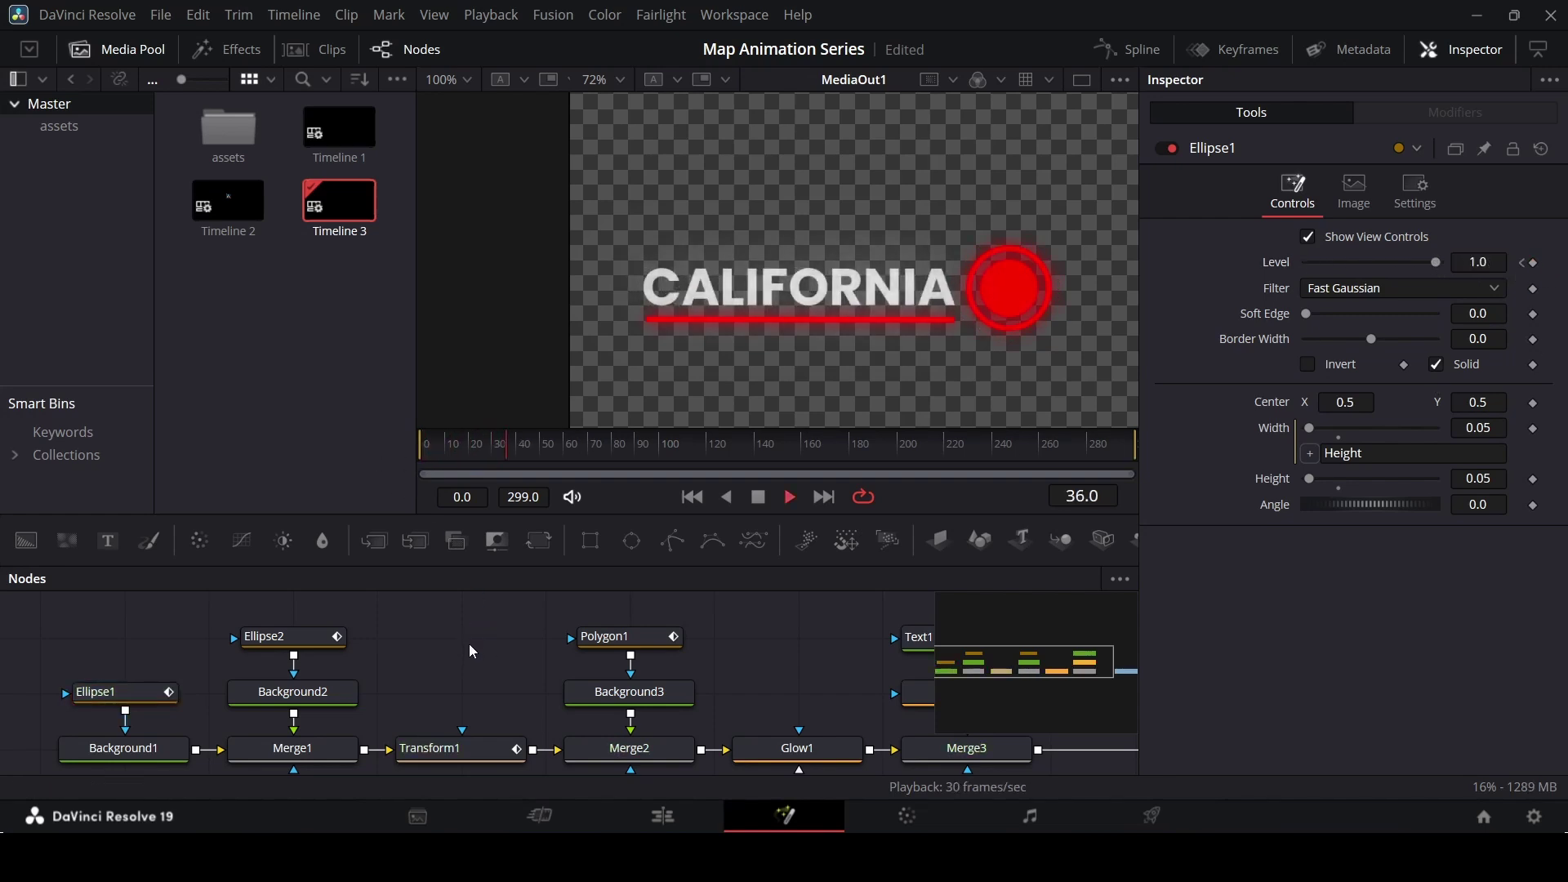
key("space")
left_click_drag(507, 457, 401, 449)
key("space")
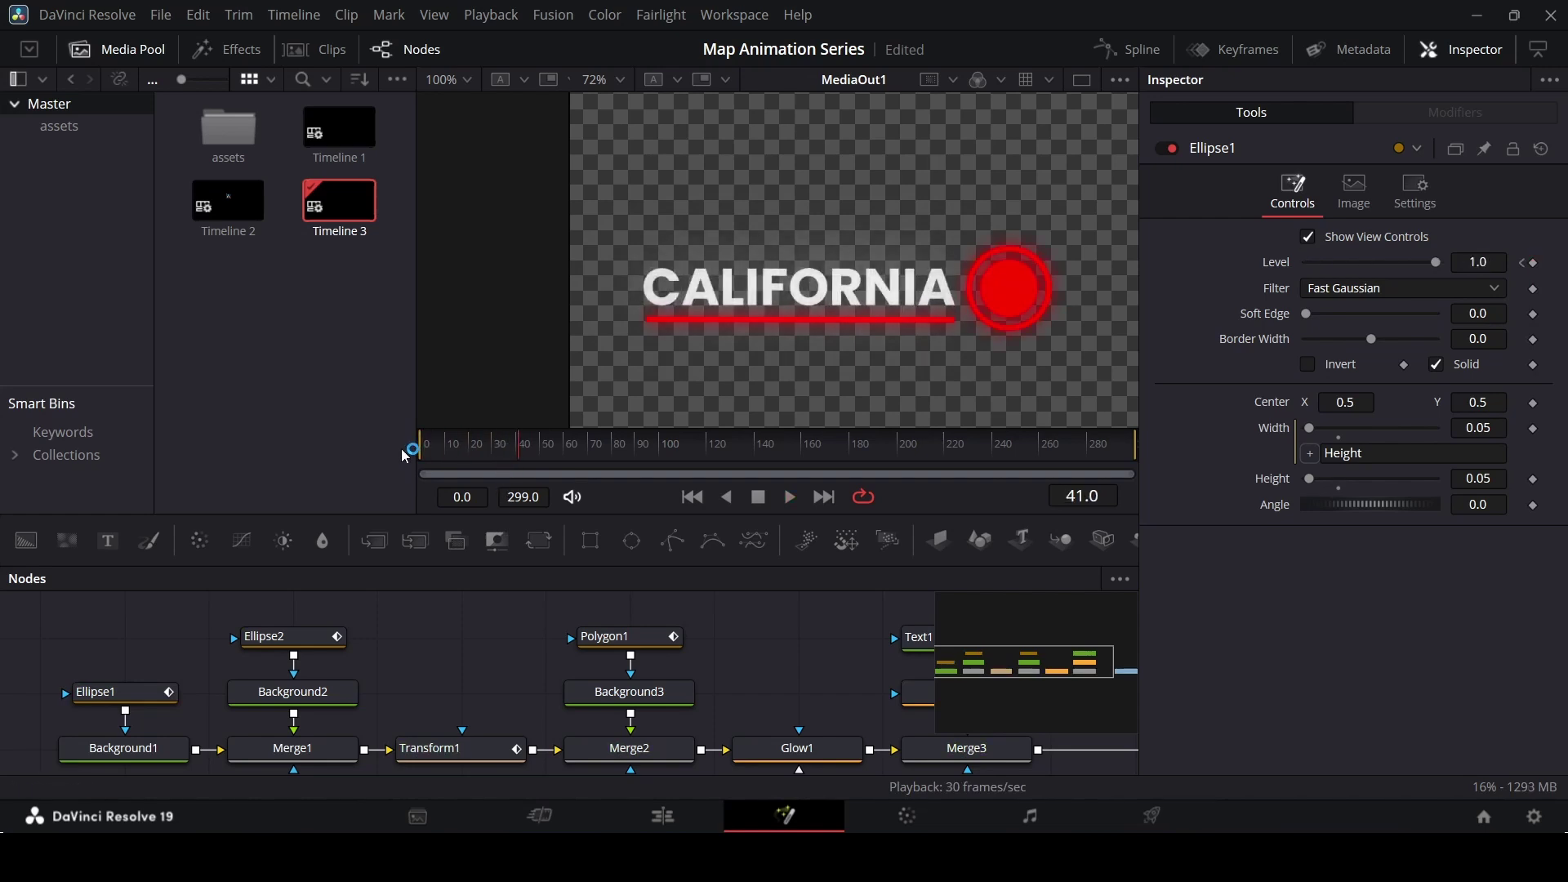
- Remove Polygon1's shape animation keyframe and move the playhead to frame 70
left_click(966, 748)
scroll(824, 663, "up", 1)
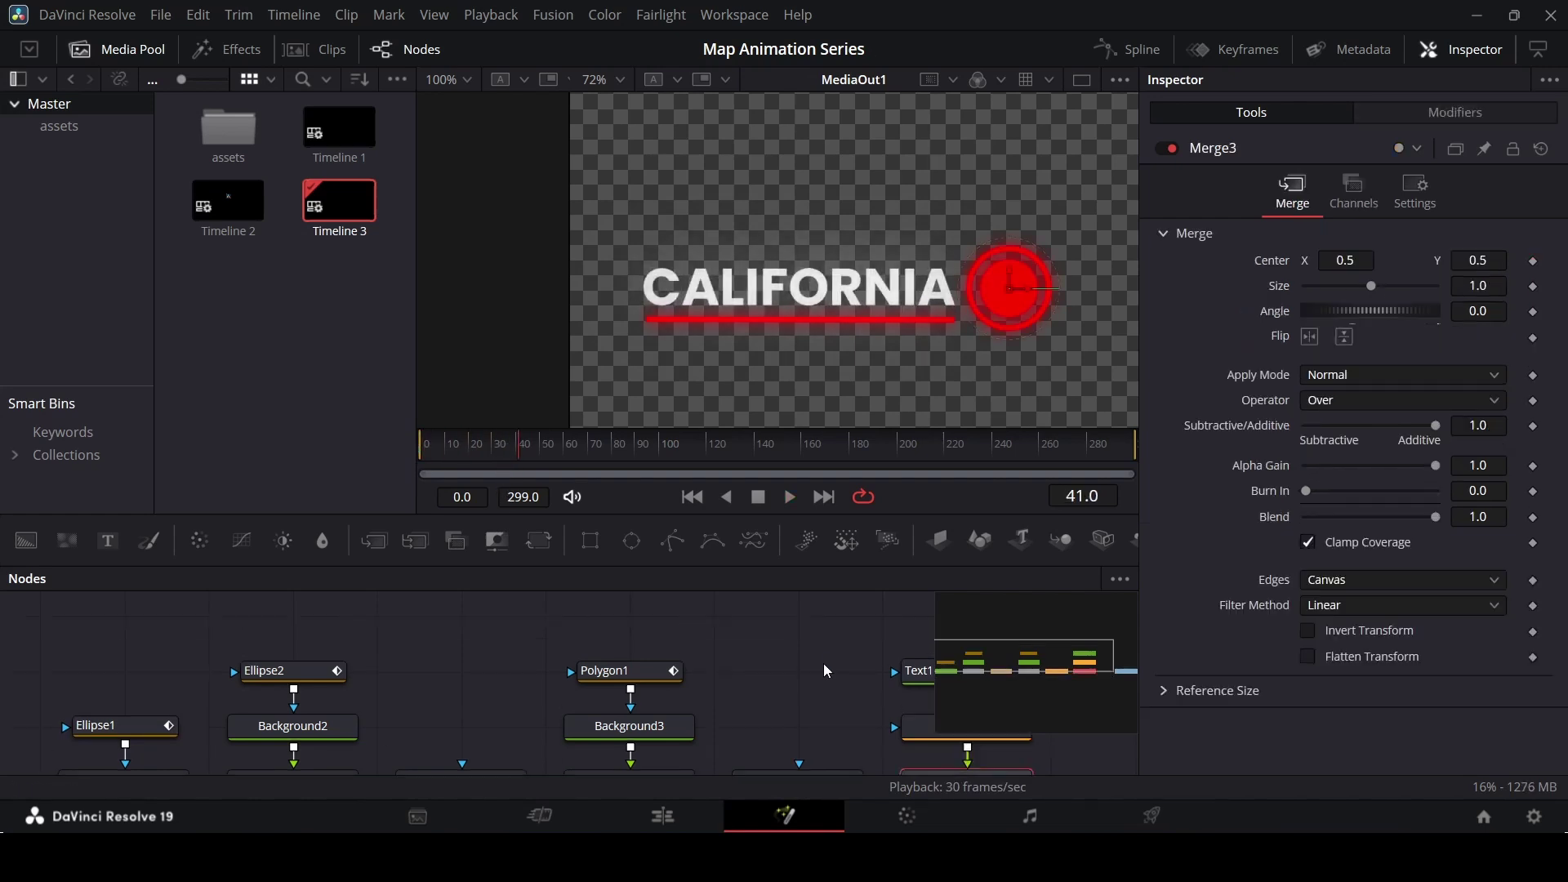
scroll(823, 663, "down", 2)
scroll(795, 648, "up", 2)
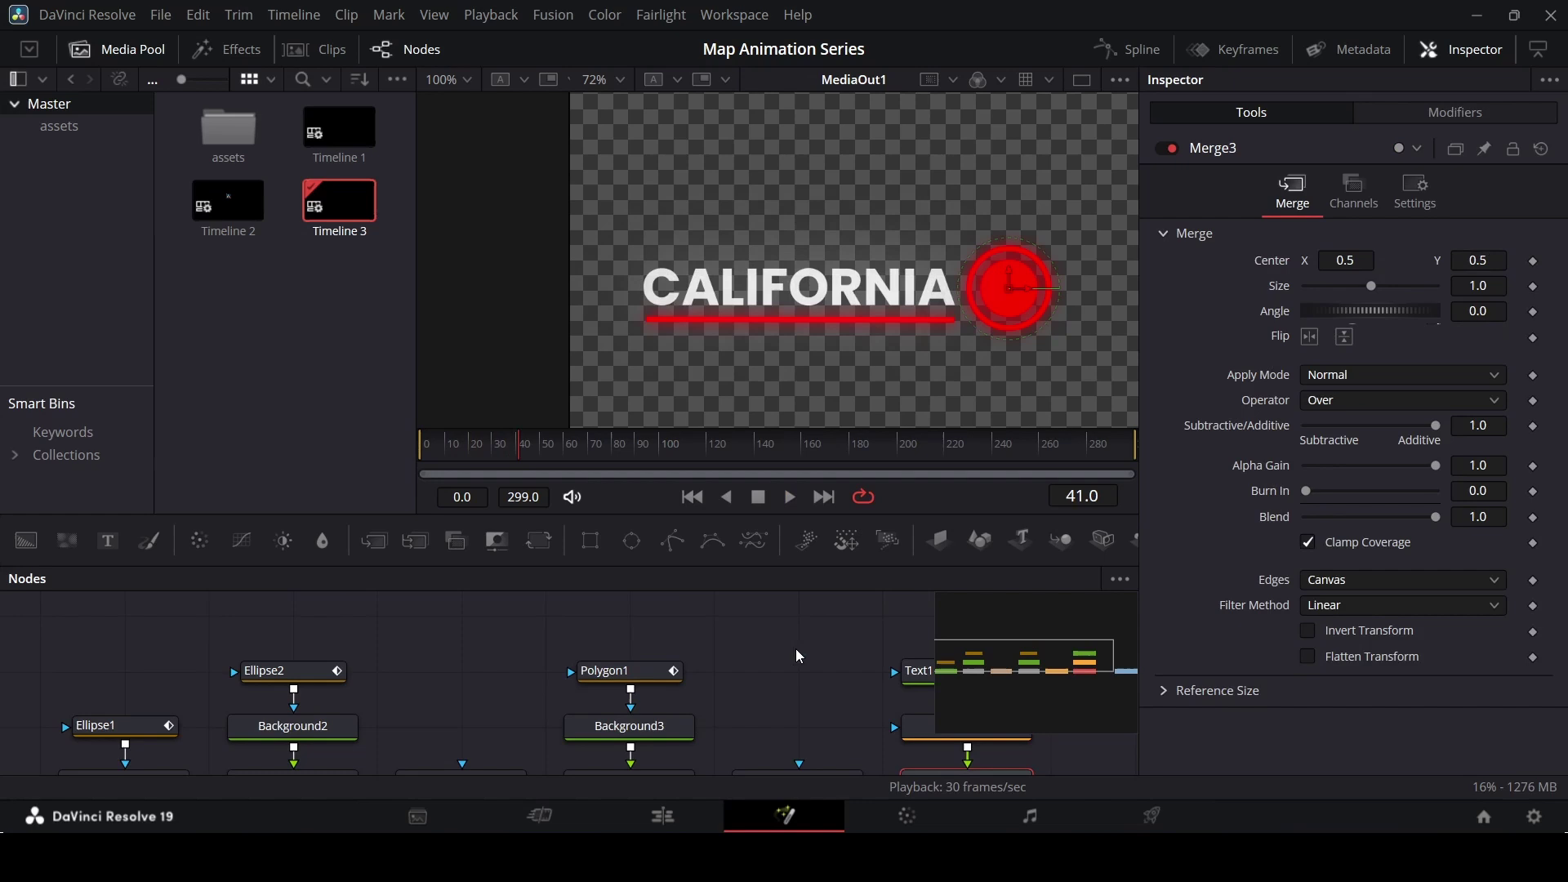
left_click(666, 675)
left_click_drag(568, 448, 595, 454)
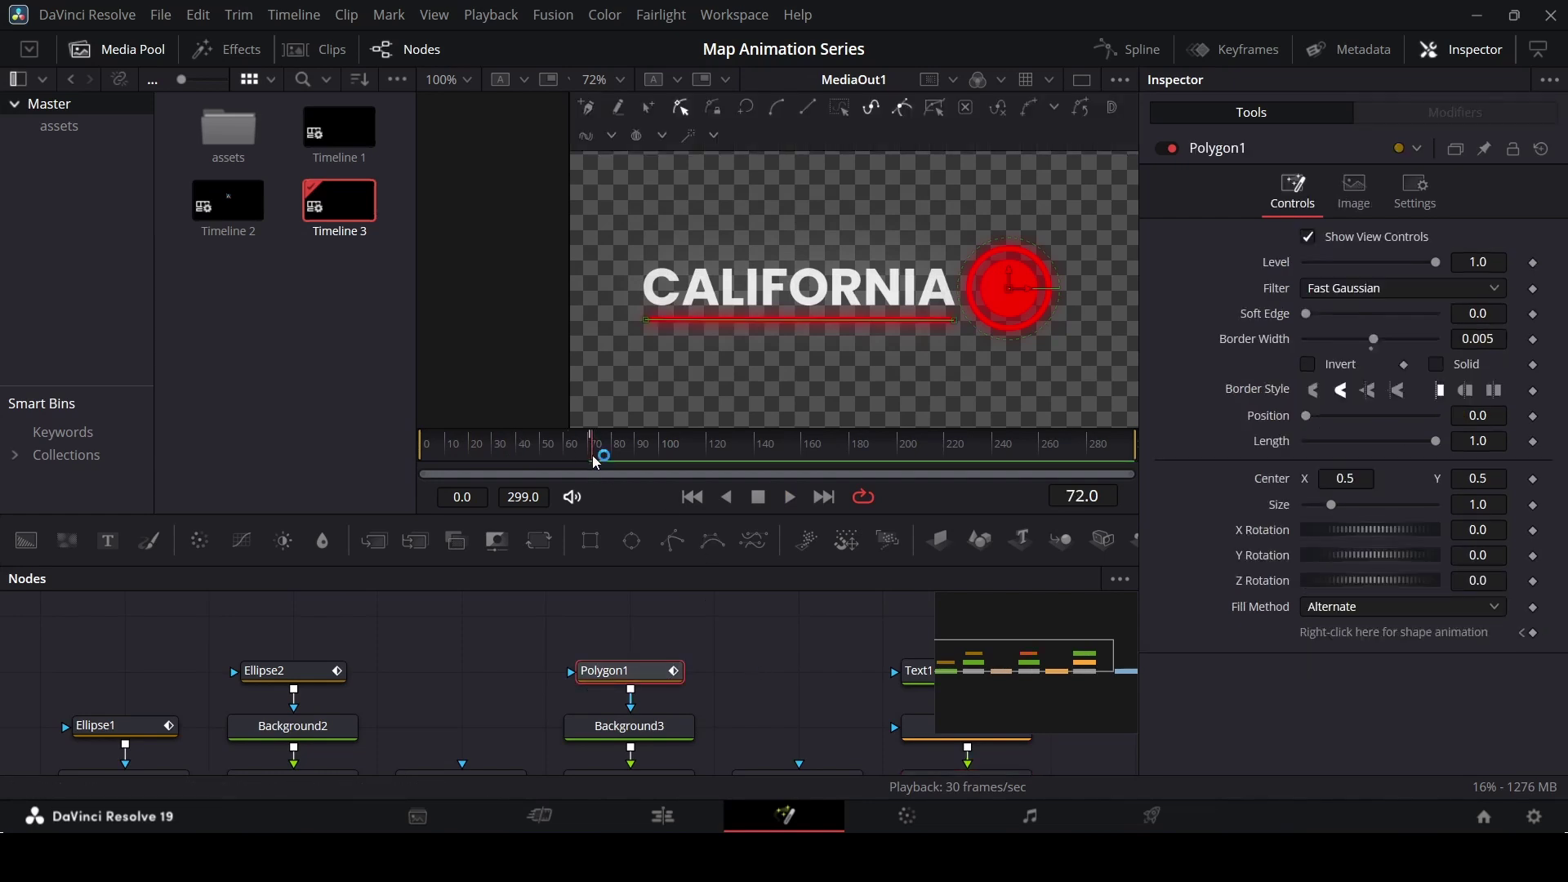
left_click(1534, 634)
key("Right")
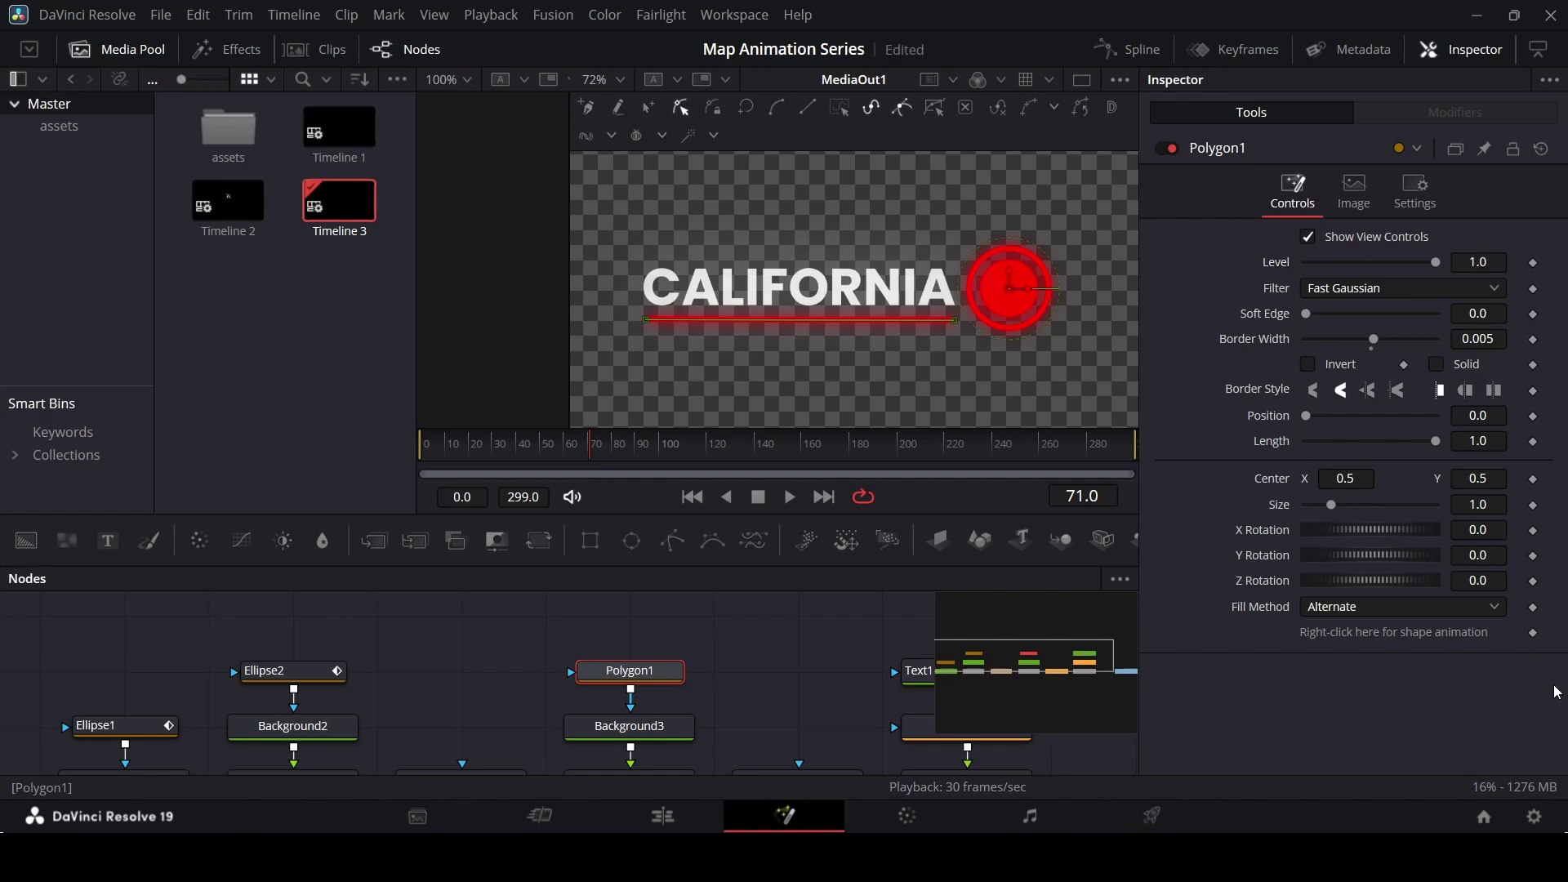
mouse_move(596, 449)
left_mouse_down()
mouse_move(431, 453)
mouse_move(593, 465)
left_mouse_up()
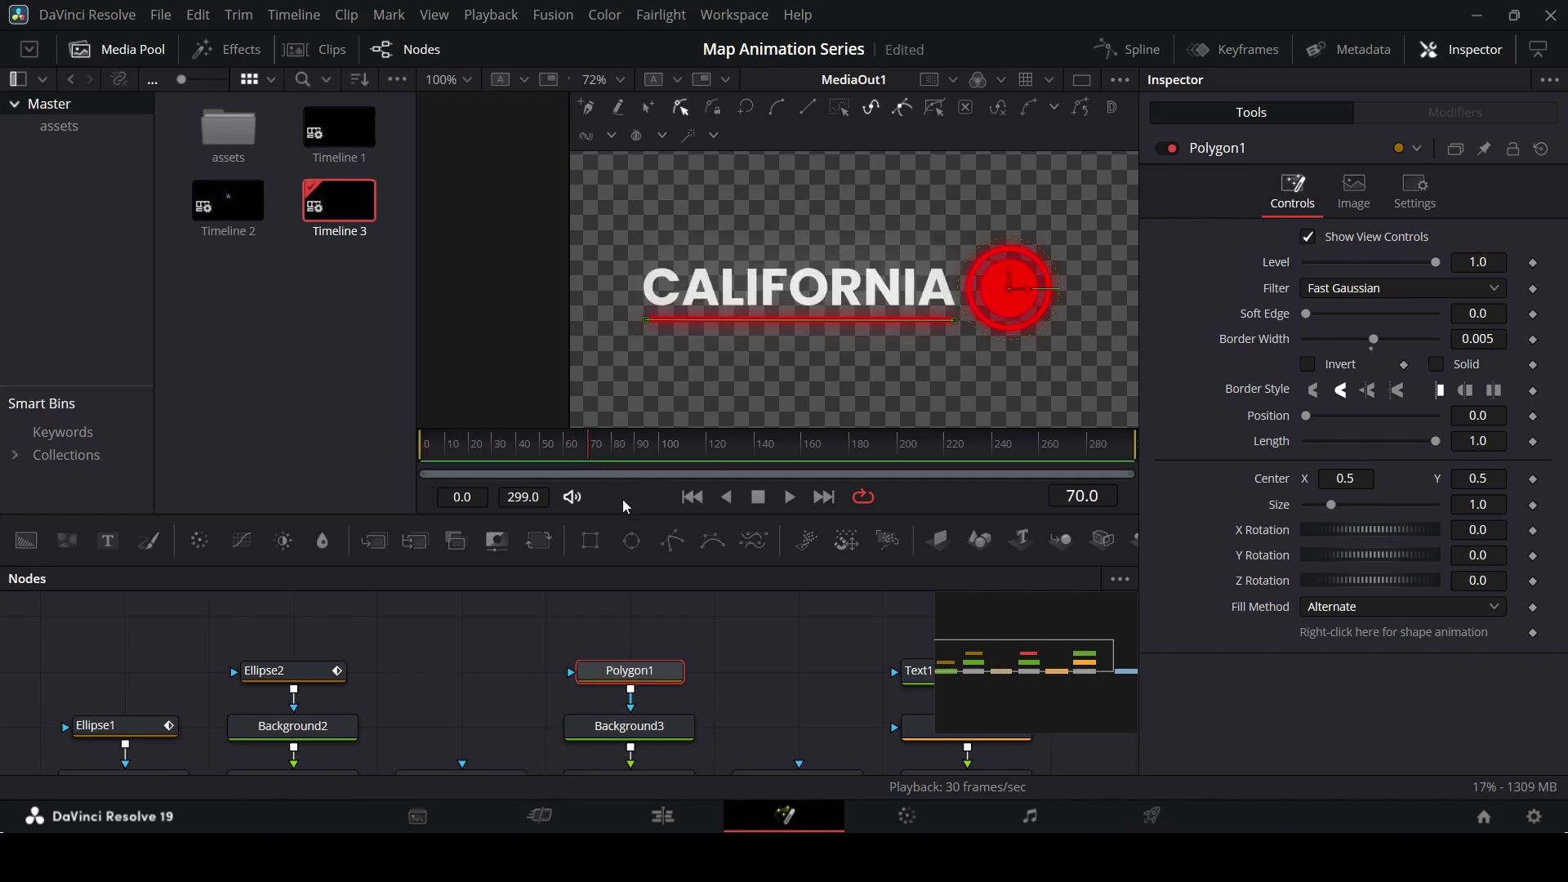
- Keyframe Polygon1's Position at 0.0 on frame 70 and 1.0 on frame 30, and play back the underline's reveal
mouse_move(1304, 414)
left_mouse_down()
mouse_move(1458, 429)
mouse_move(1290, 418)
left_mouse_up()
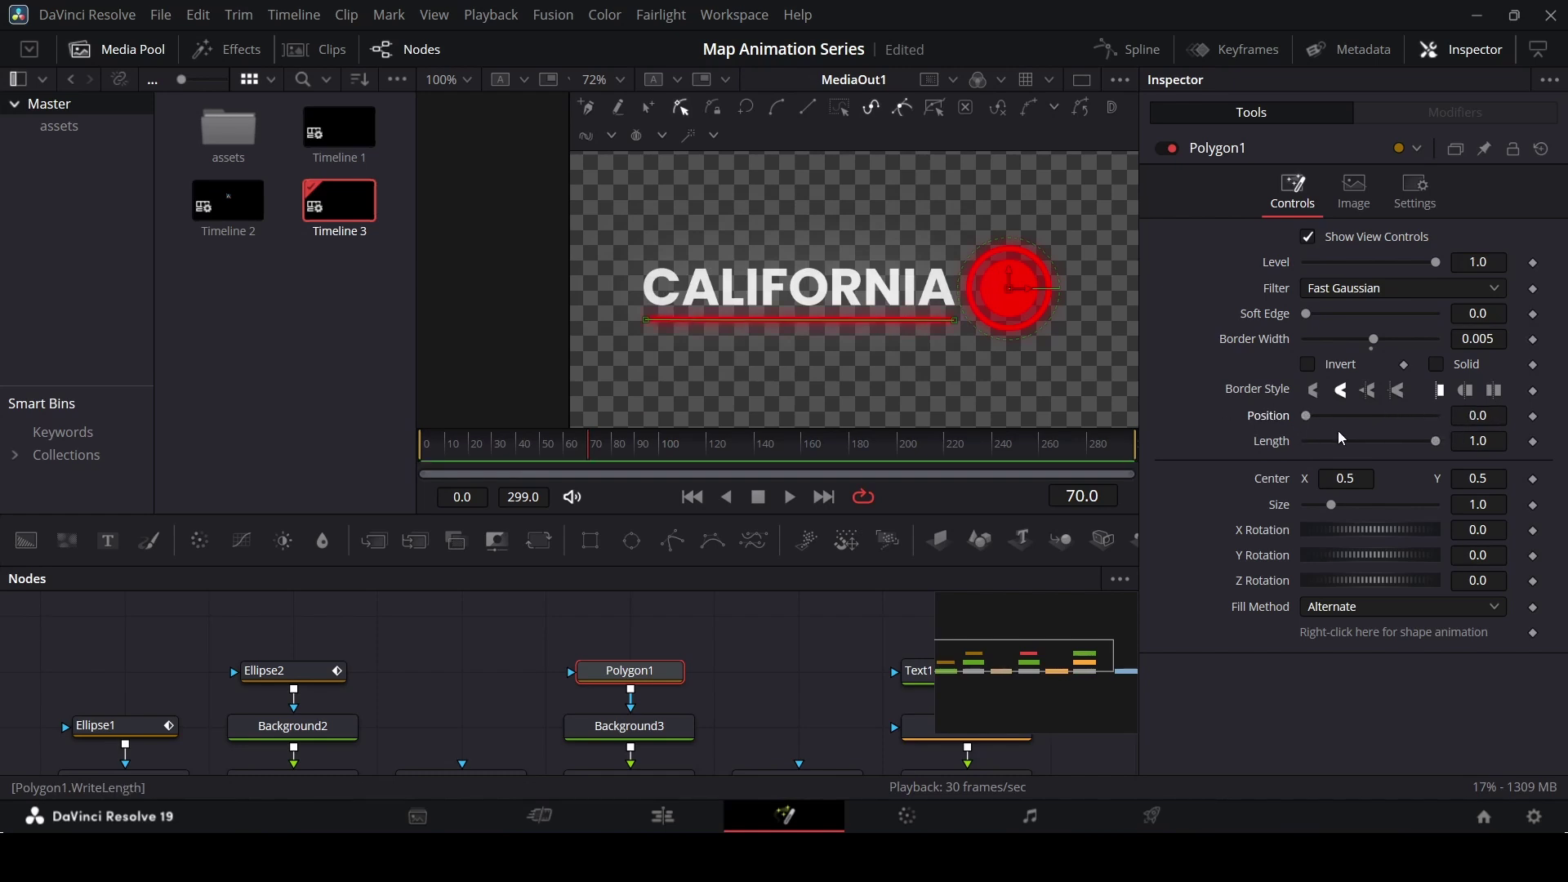
left_click(1533, 416)
left_click_drag(511, 457, 495, 457)
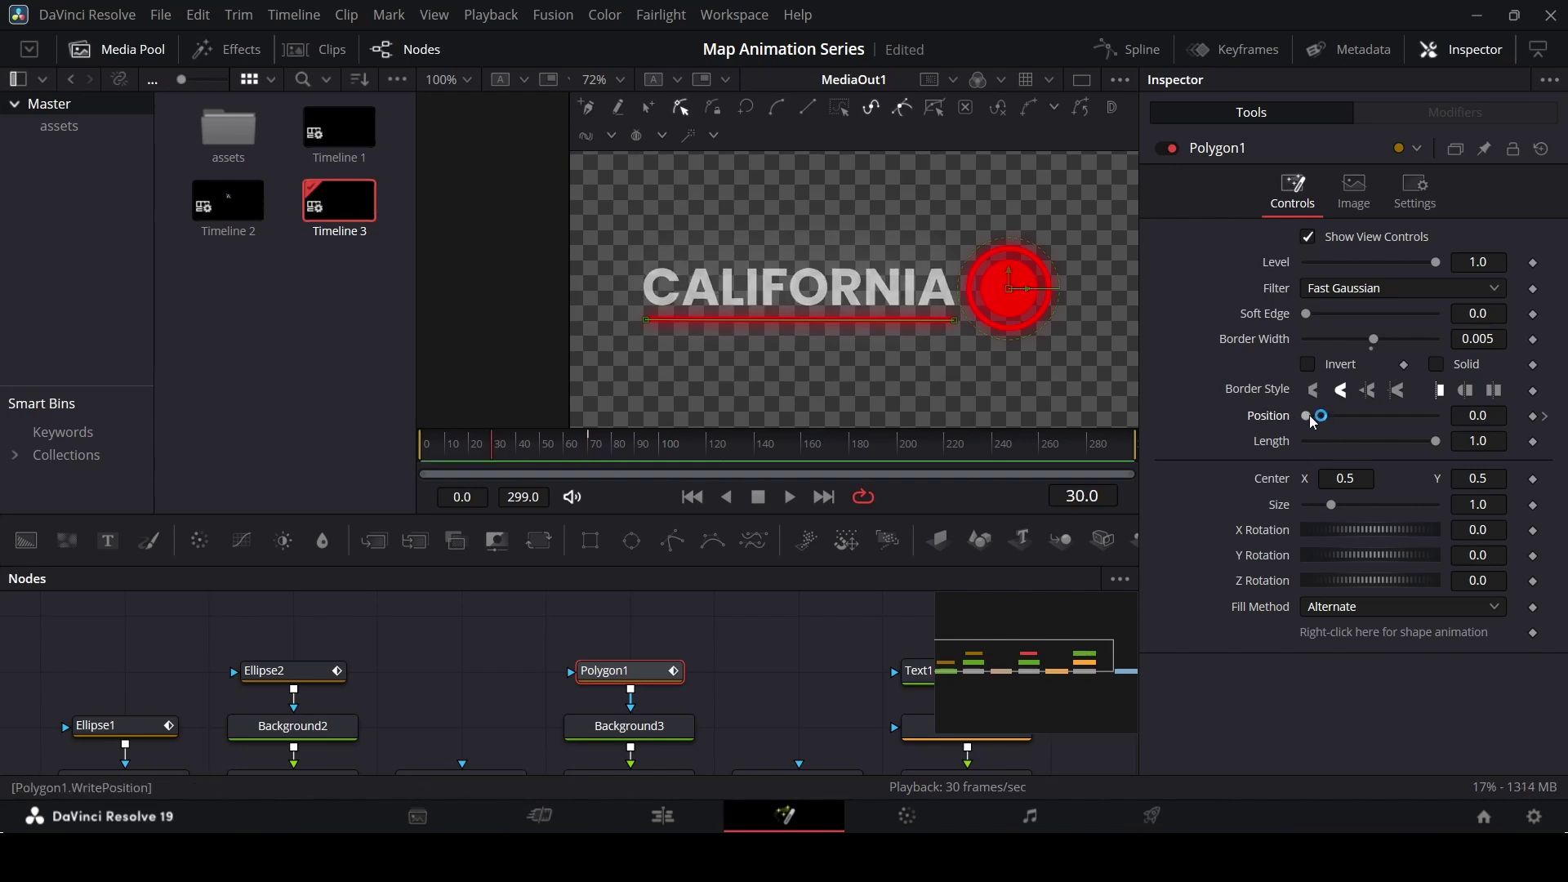
left_click_drag(1307, 416, 1520, 424)
left_click(775, 650)
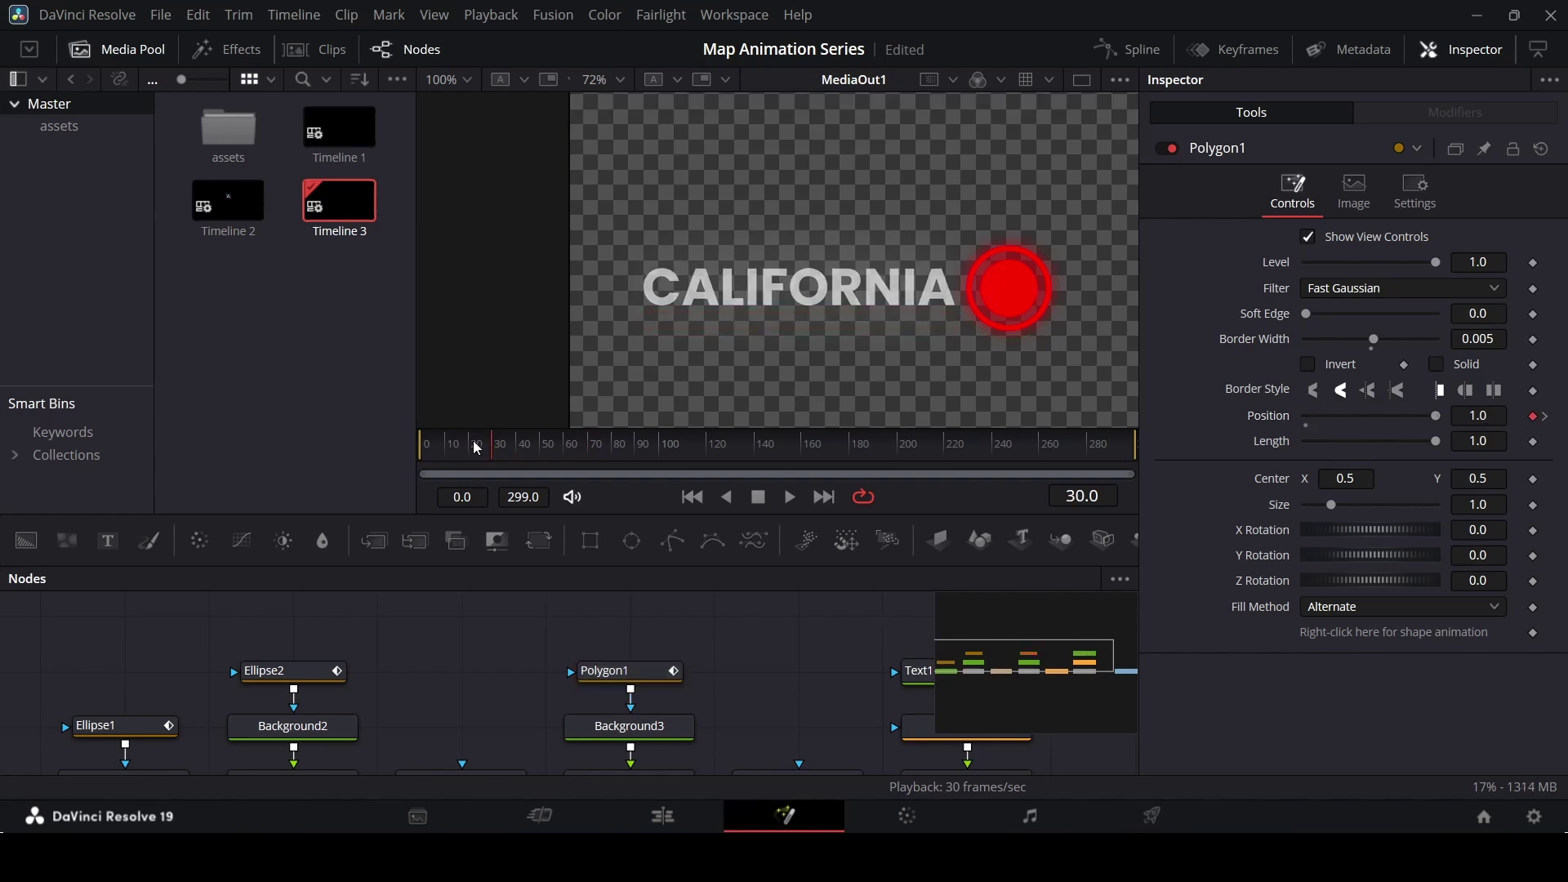
left_click_drag(478, 448, 374, 446)
key("space")
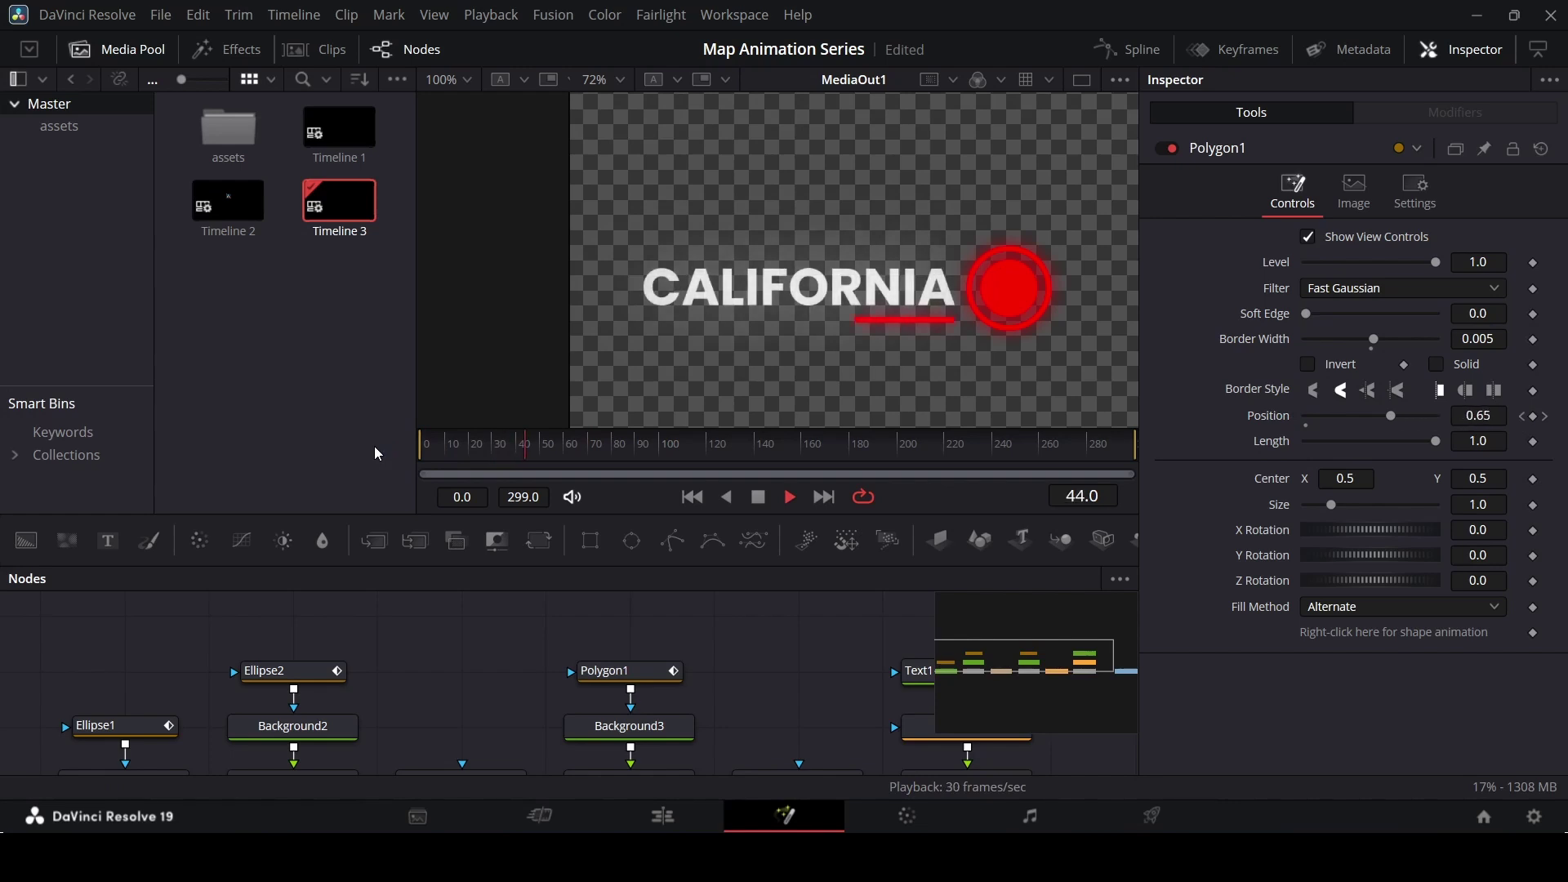
key("space")
- Smooth Polygon1's Position curve between its two keyframes in the Spline editor, and play back the eased underline animation
left_click(1137, 50)
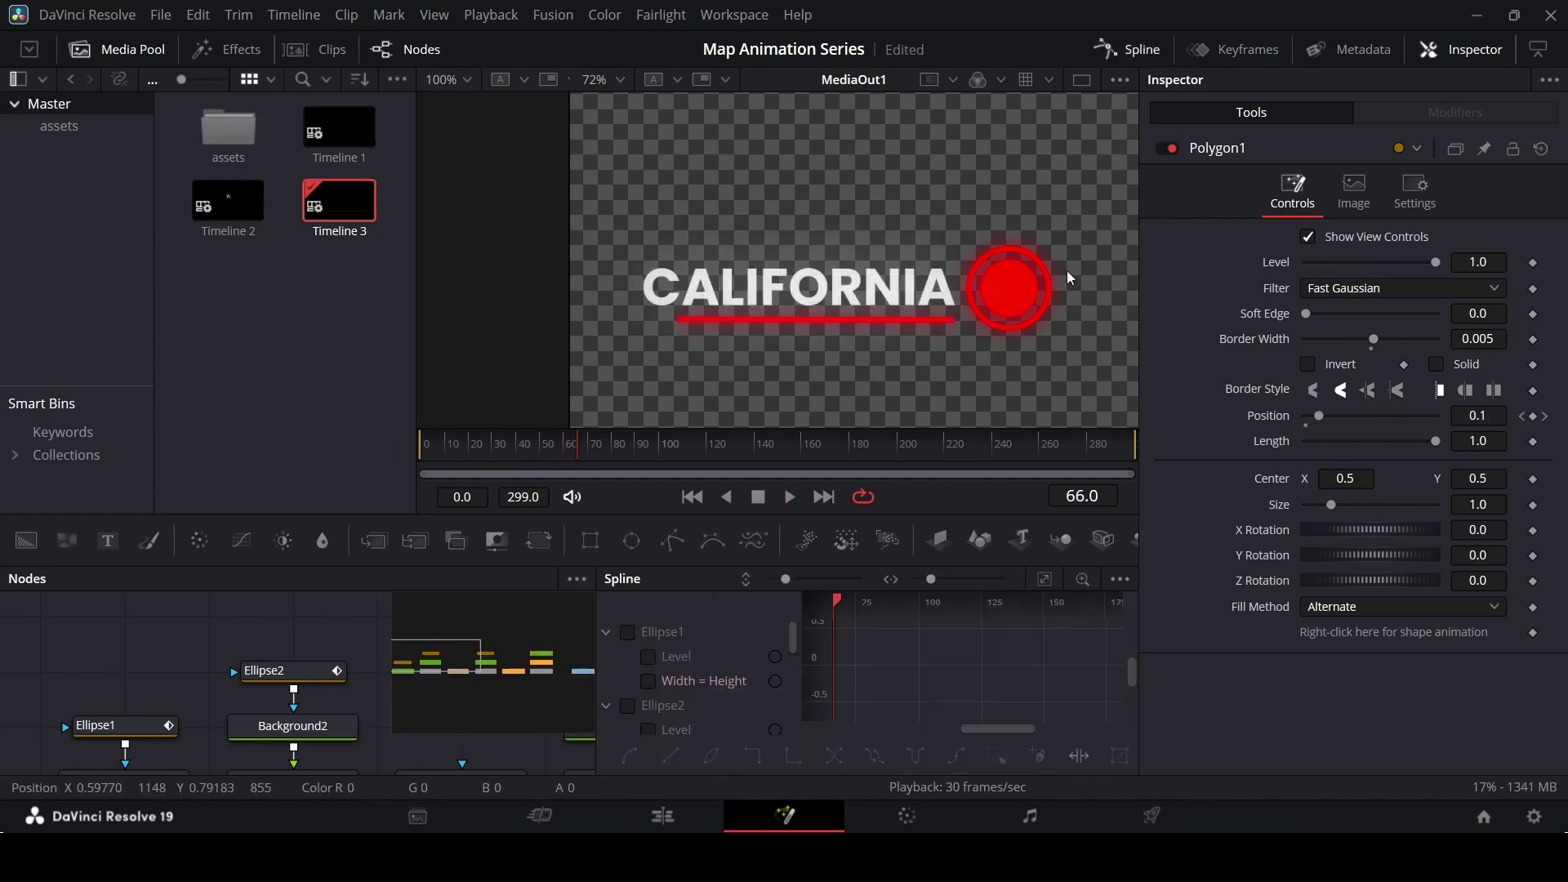
scroll(604, 639, "down", 5)
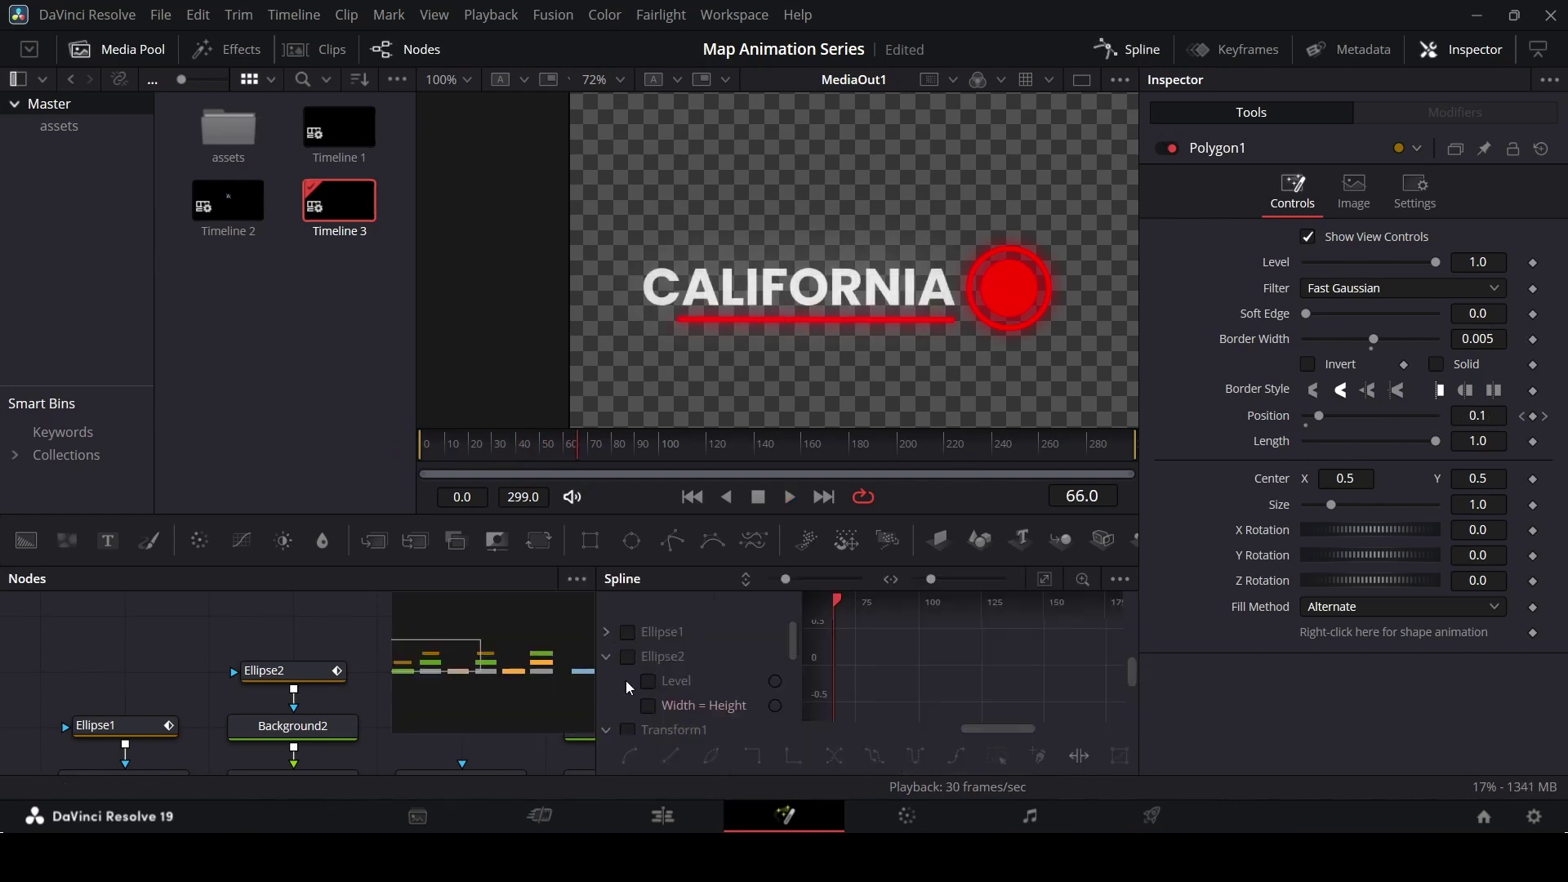
scroll(661, 678, "up", 2)
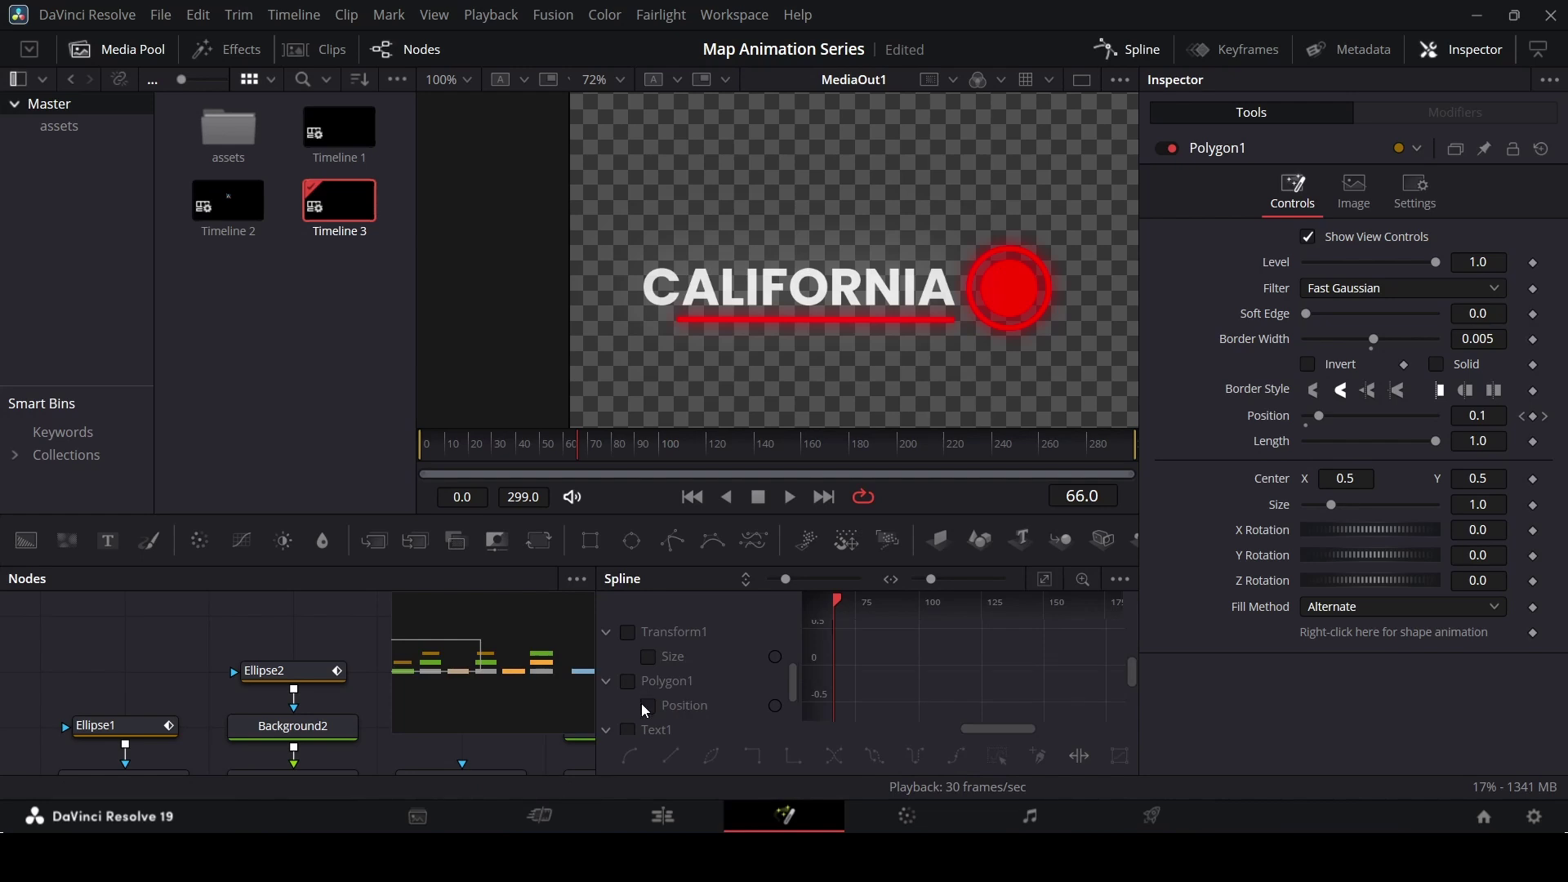
left_click(649, 706)
scroll(859, 709, "down", 3)
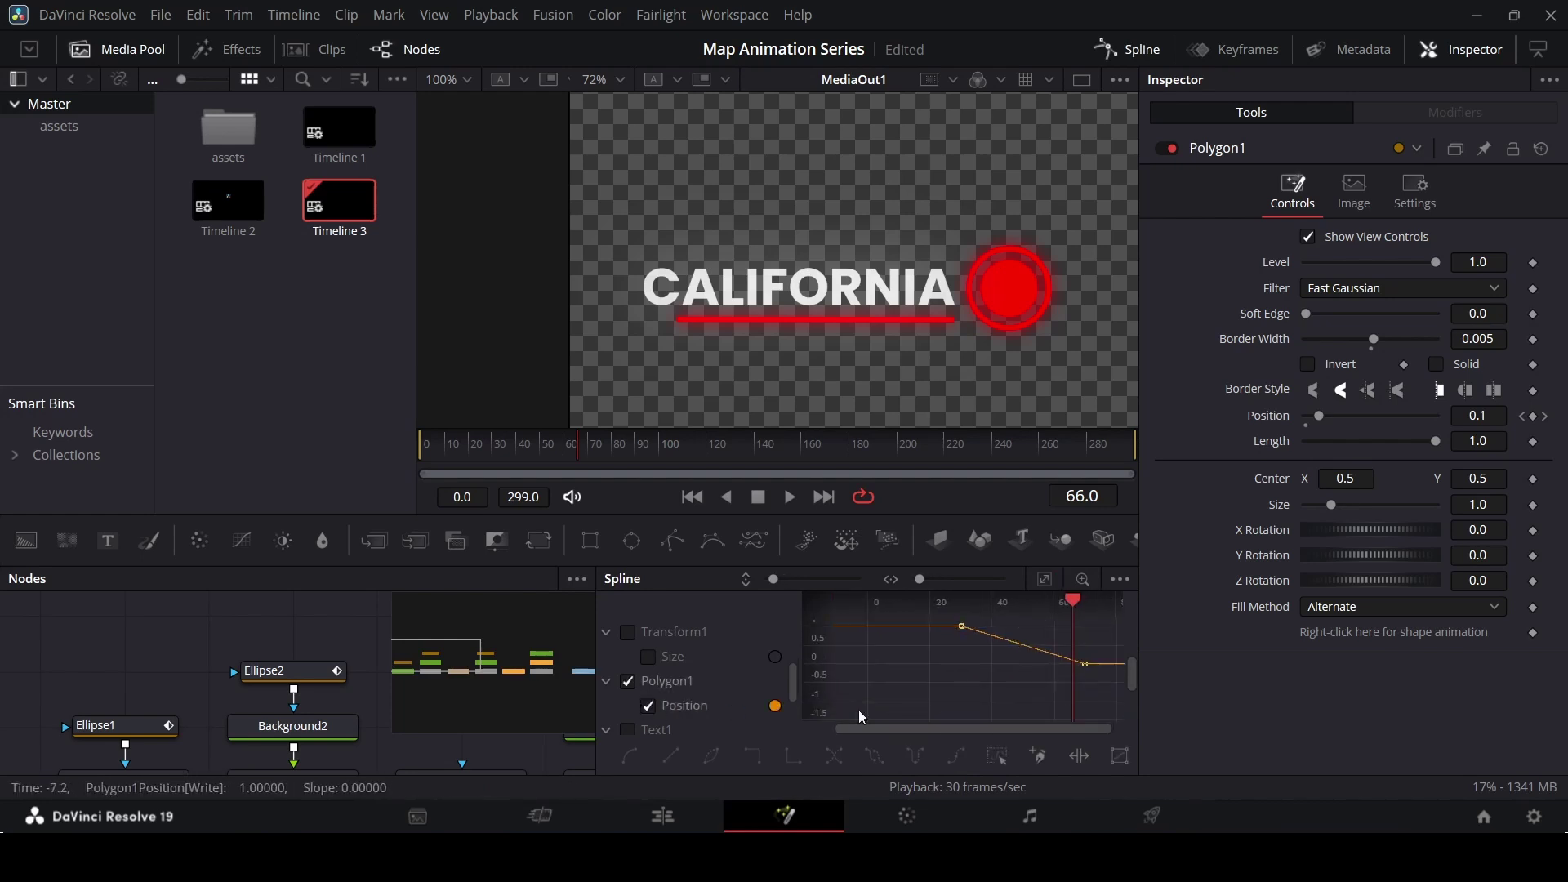
left_click_drag(1129, 601, 964, 715)
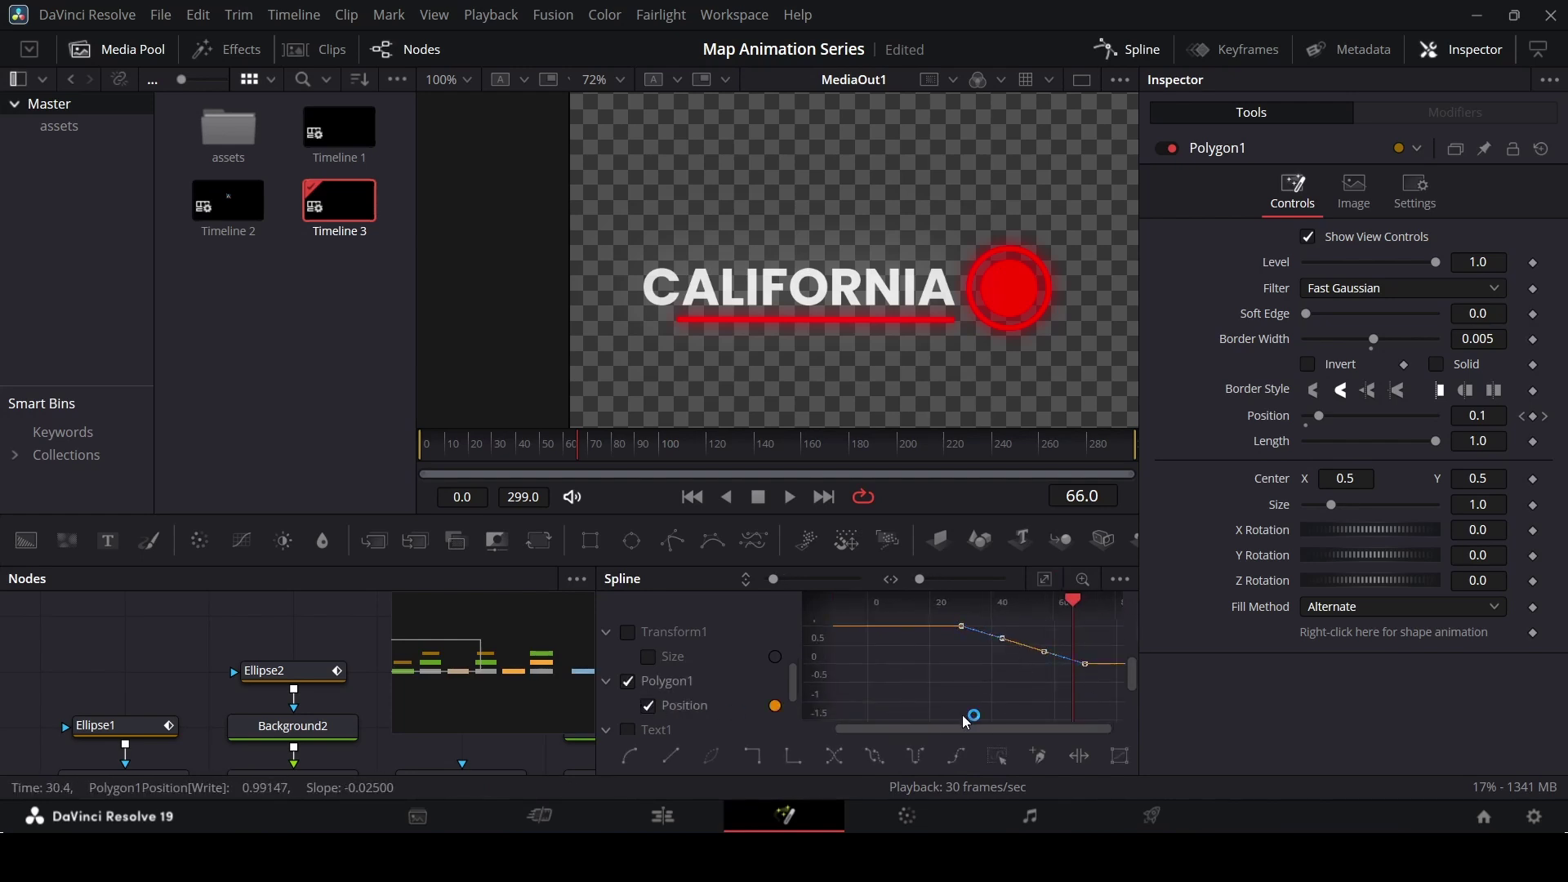
key("s")
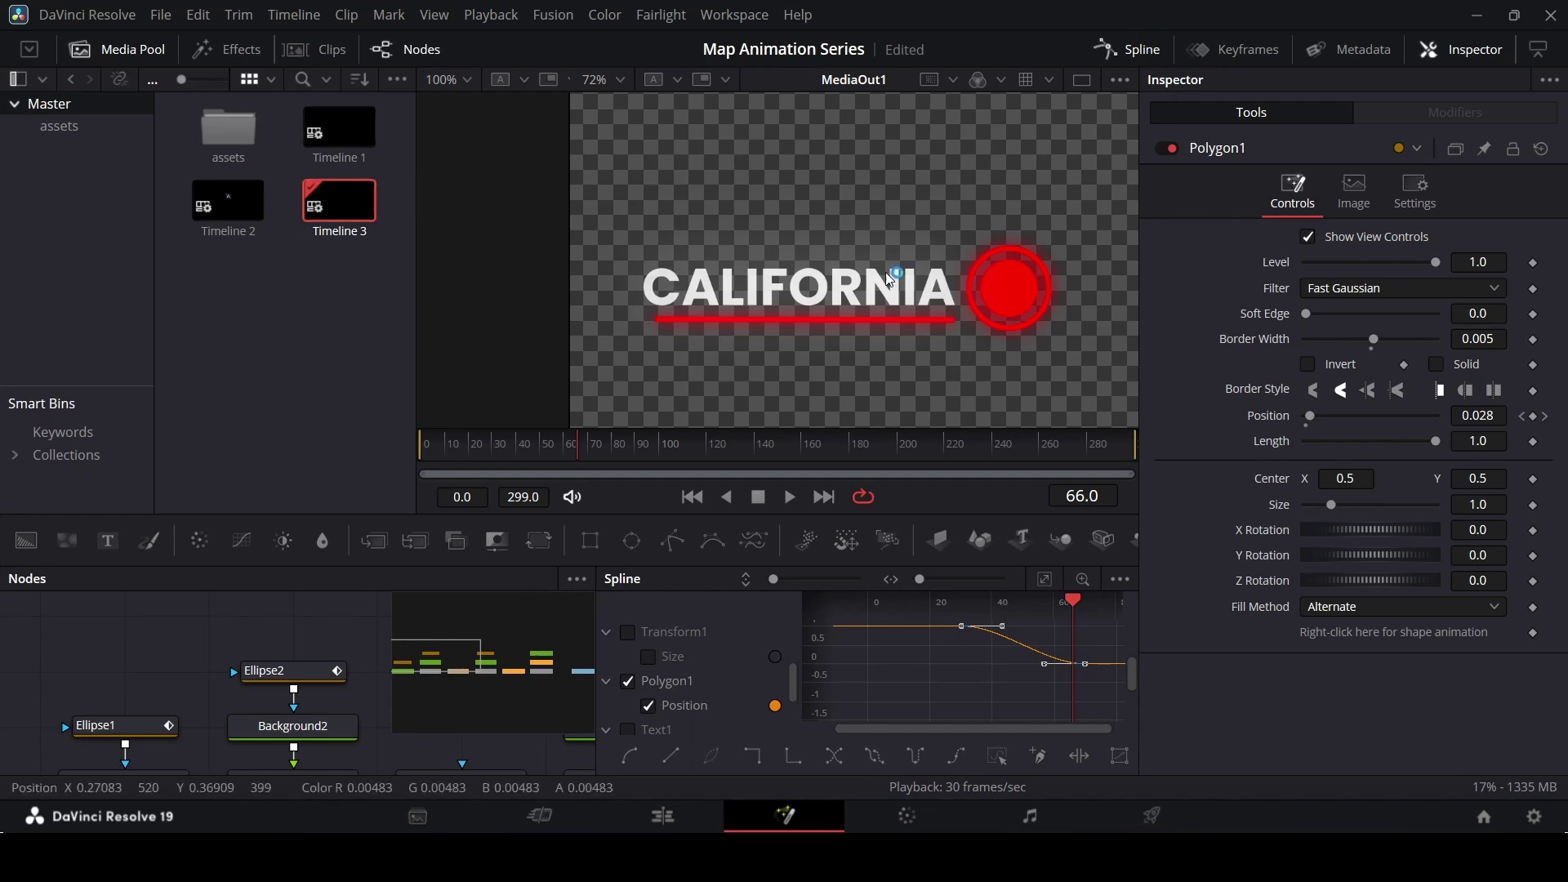
left_click(1154, 47)
left_click(467, 443)
key("space")
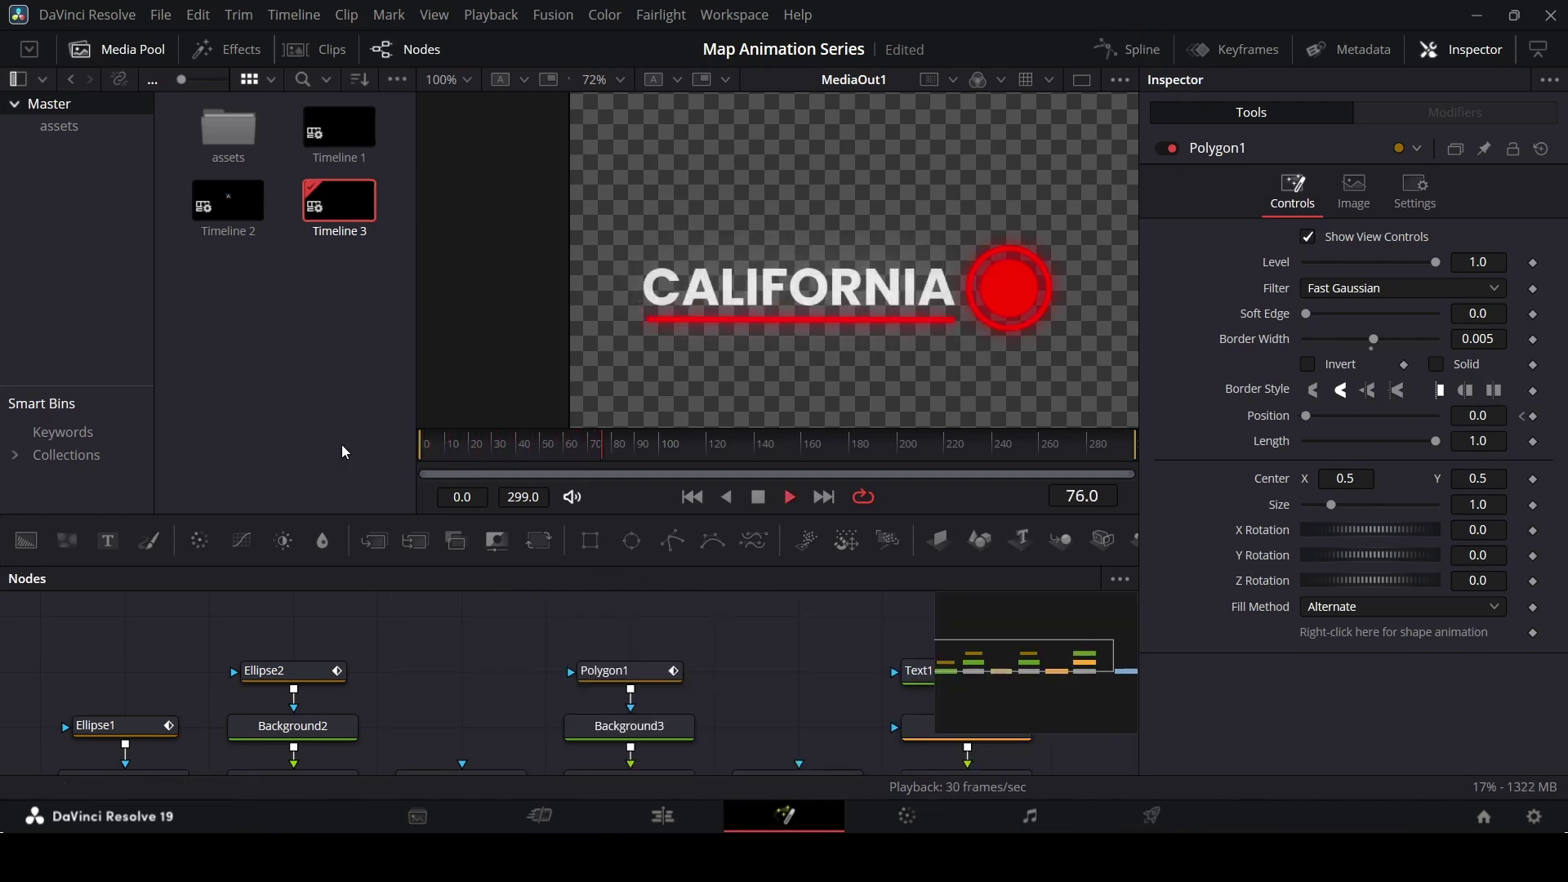
- Return to the Edit page and scrub Timeline 3 to preview the California marker over the map
left_click(1078, 697)
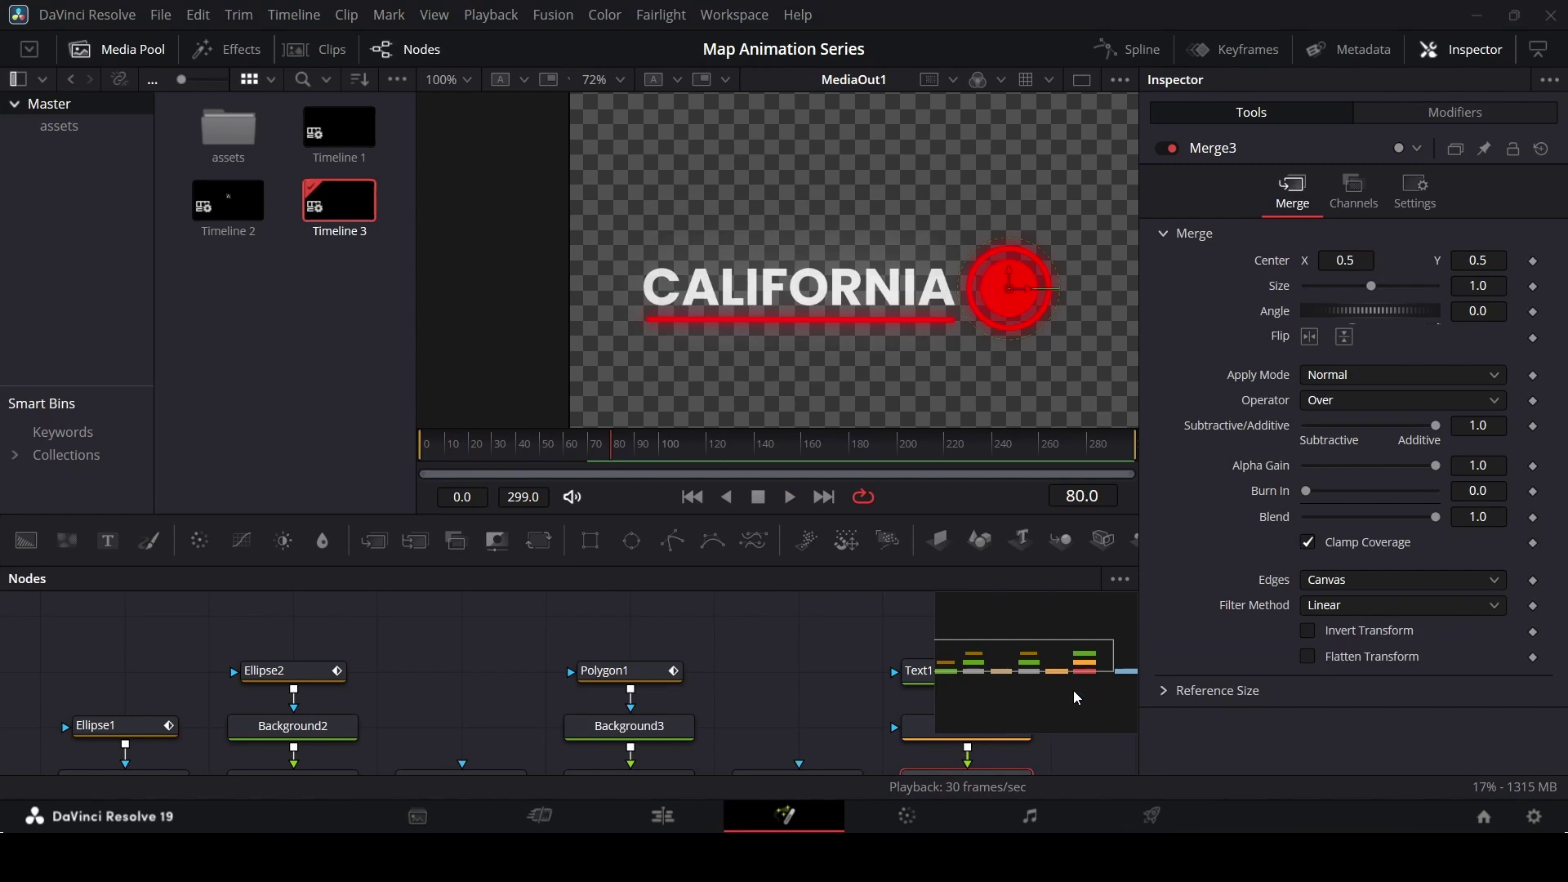
scroll(836, 625, "down", 2)
scroll(836, 626, "up", 1)
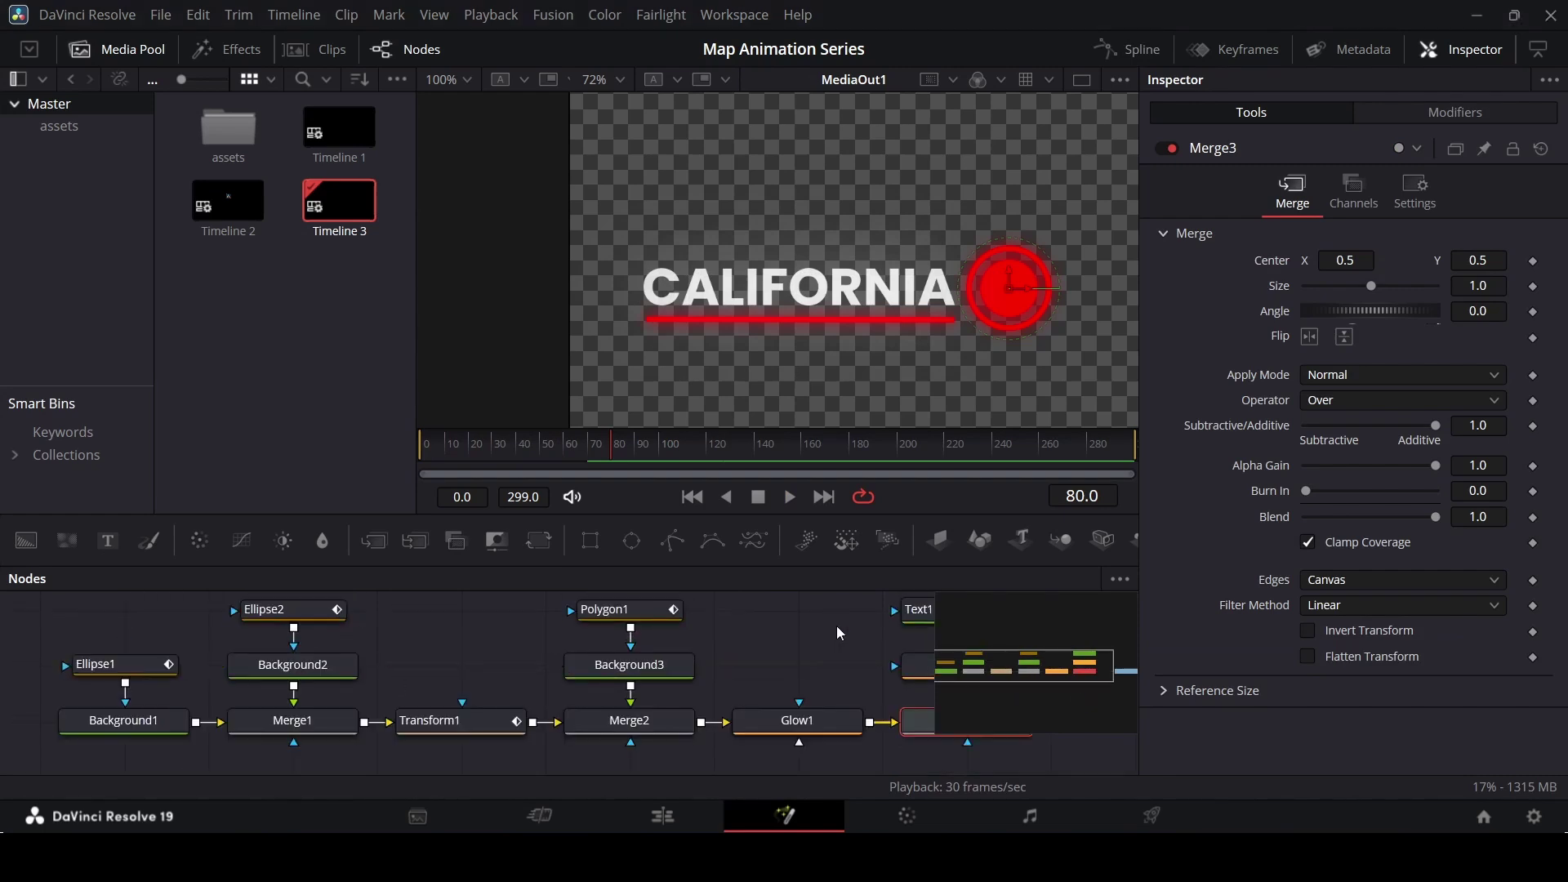
left_click(717, 813)
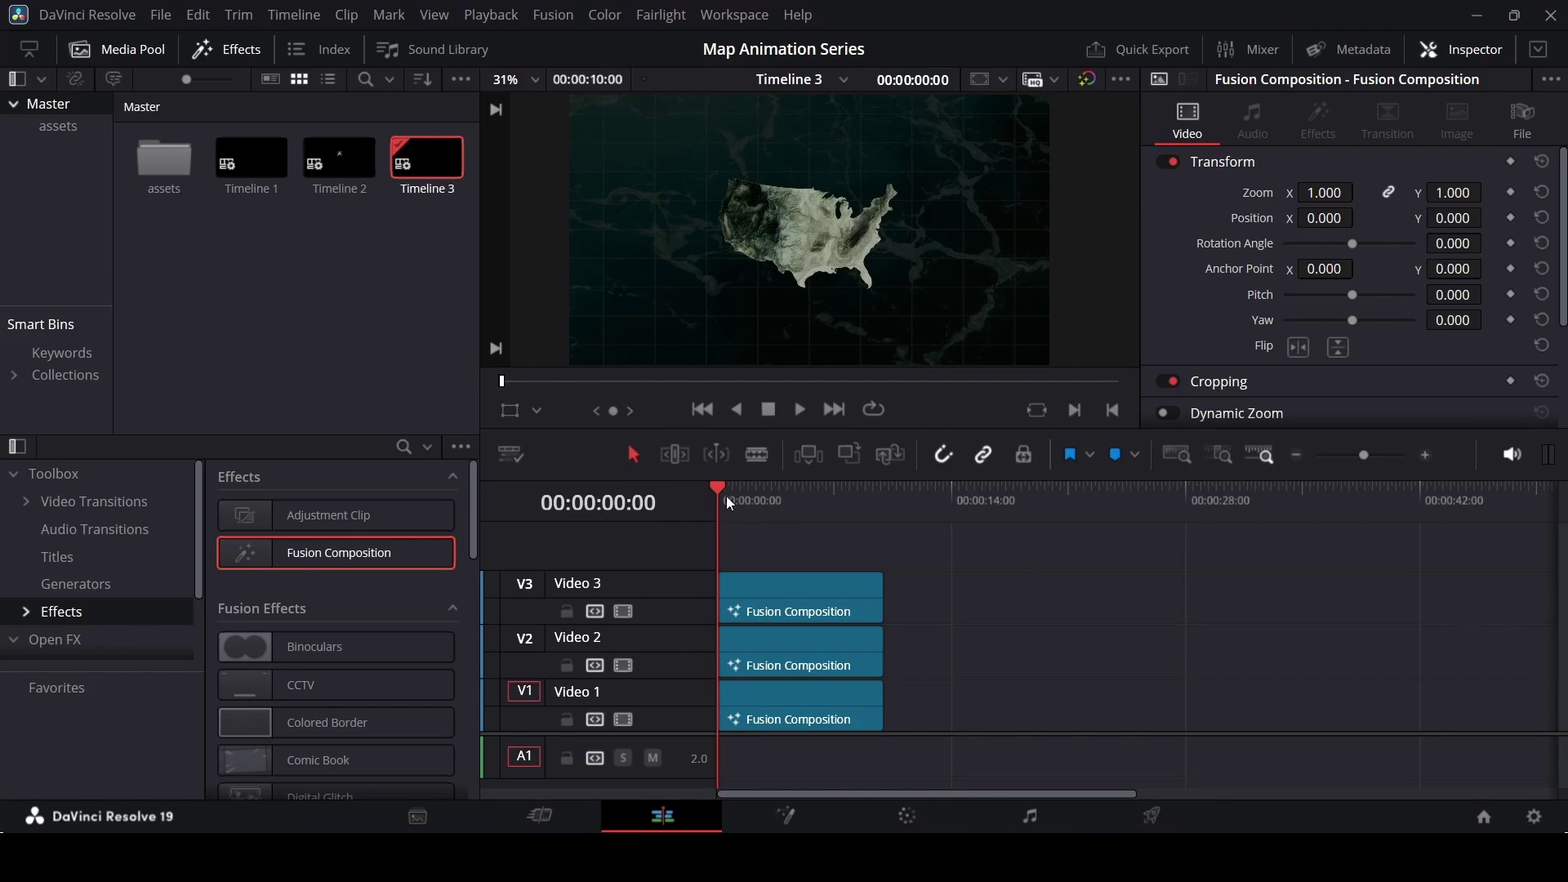
mouse_move(747, 510)
left_mouse_down()
mouse_move(729, 507)
mouse_move(757, 507)
left_mouse_up()
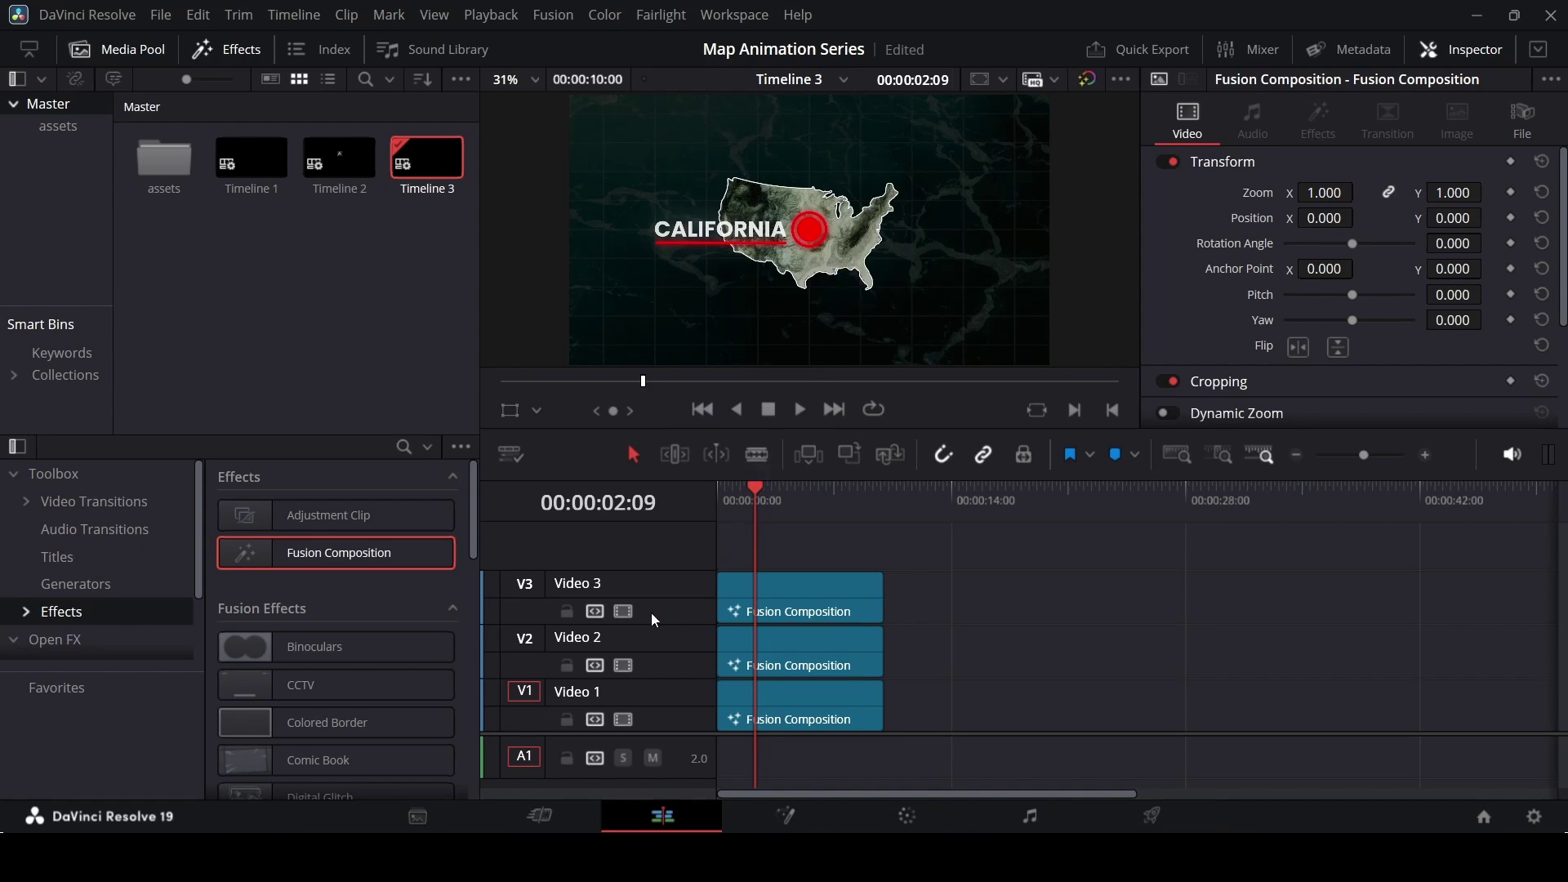
- Move the Video 3 Fusion Composition to start at 00:00:01:10, disabling its track while finding the frame and re-enabling it
left_click(623, 612)
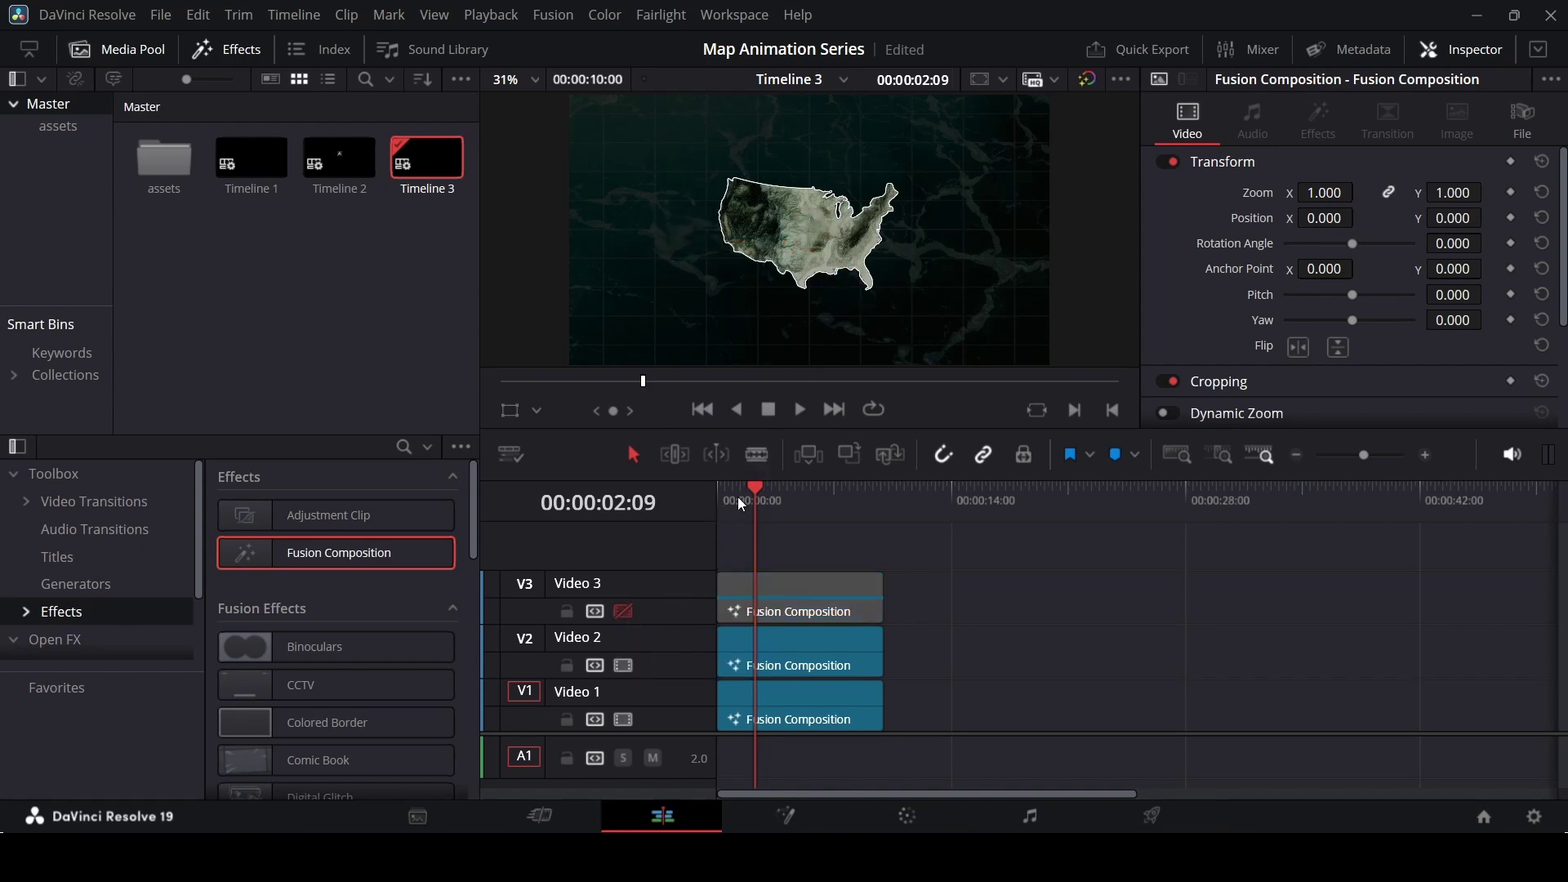
left_click_drag(741, 504, 739, 523)
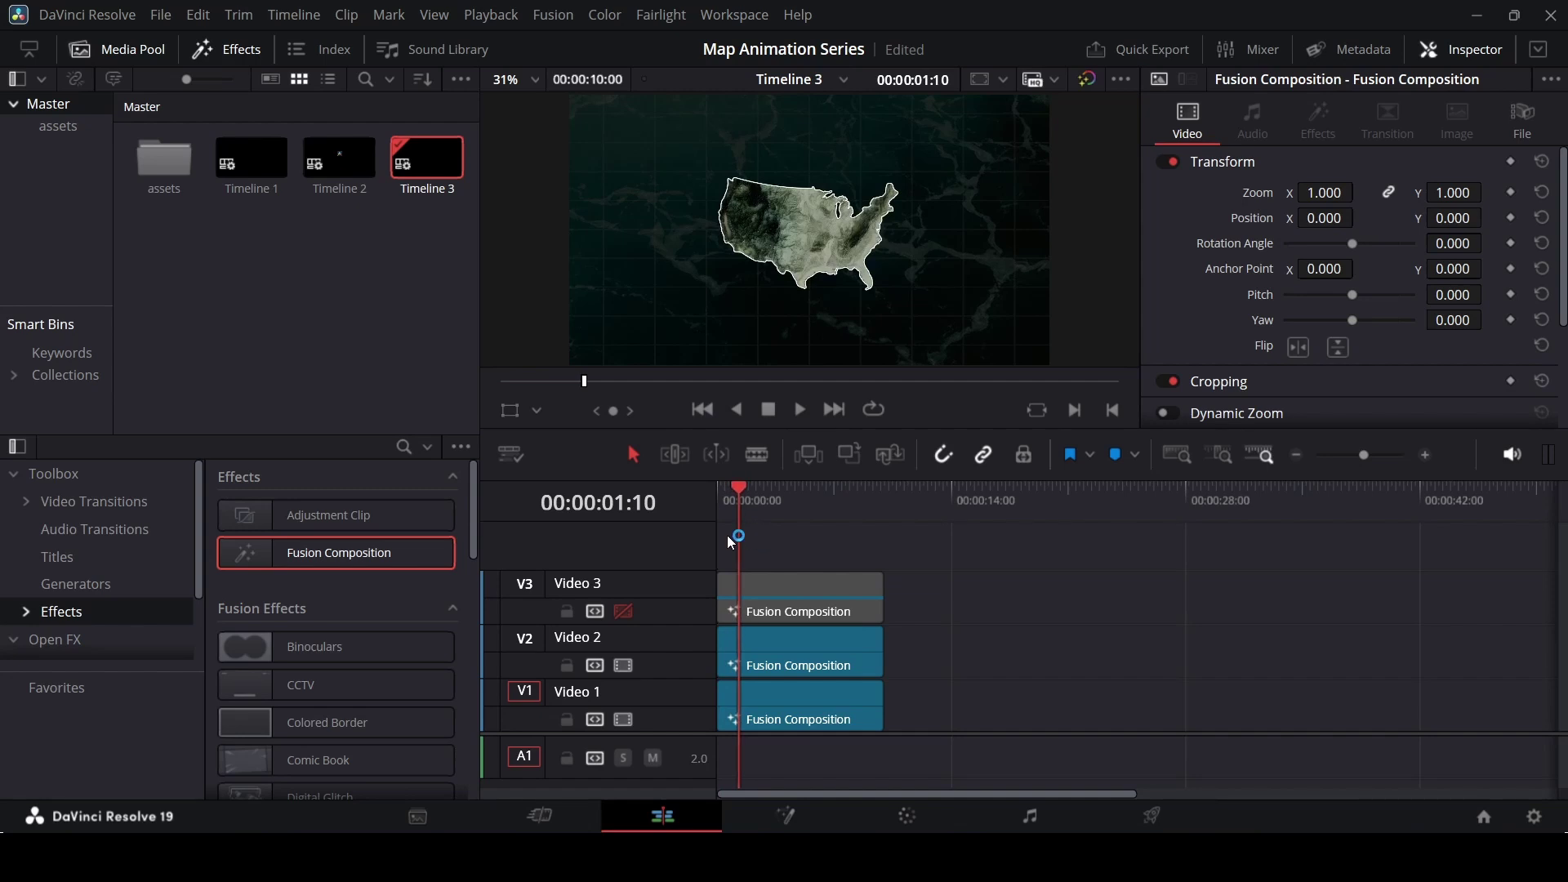
left_click_drag(770, 608, 811, 608)
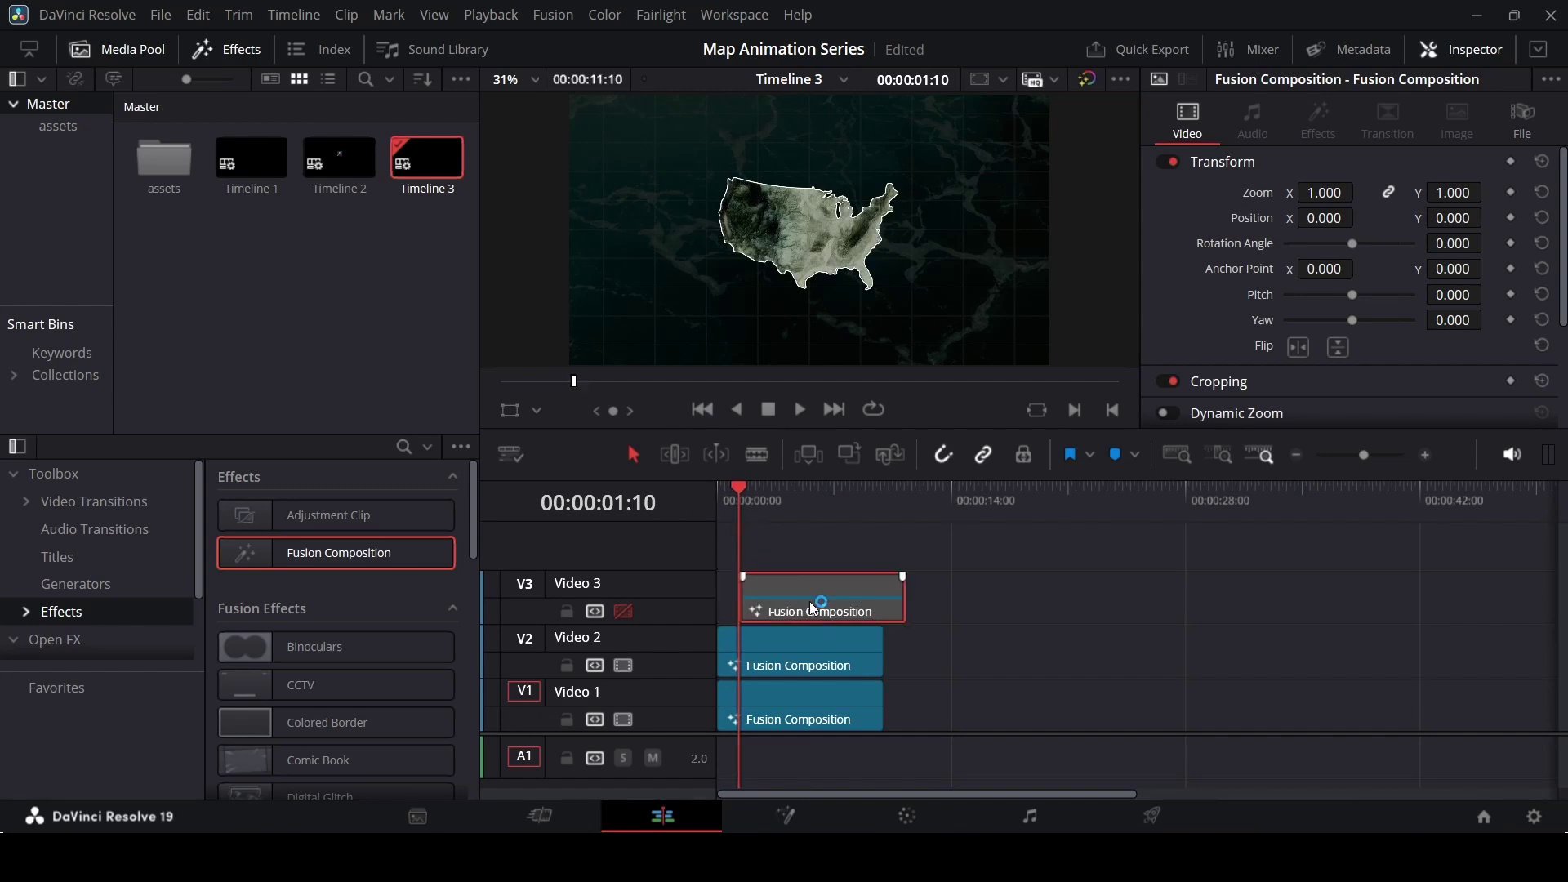
left_click(626, 612)
- Play back the timeline from the start and trim the Video 3 clip's end to match the clips below
key("Home")
key("space")
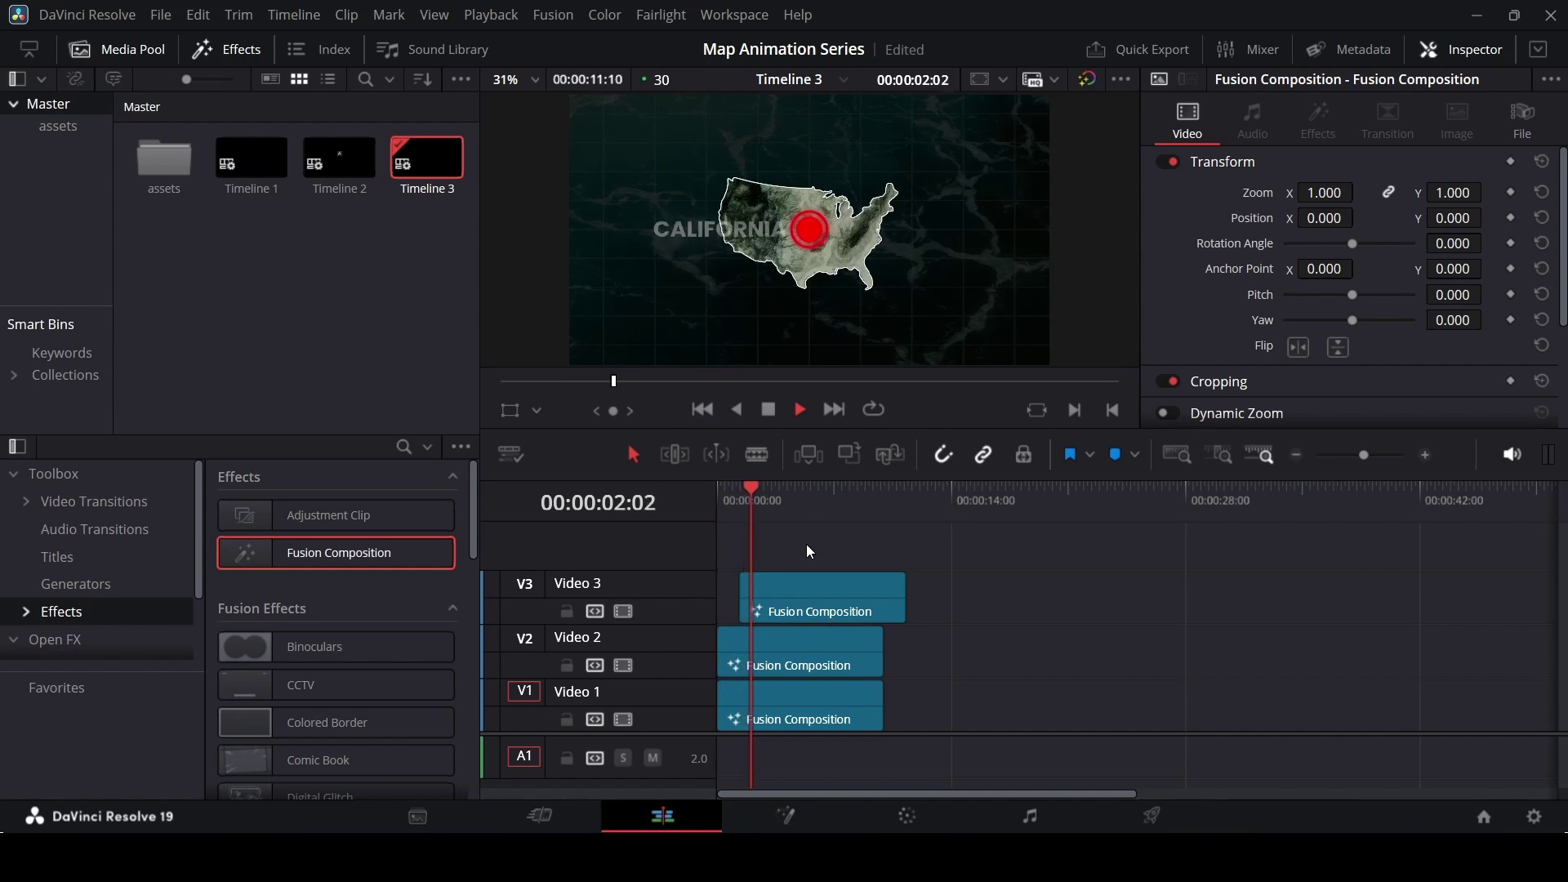
key("space")
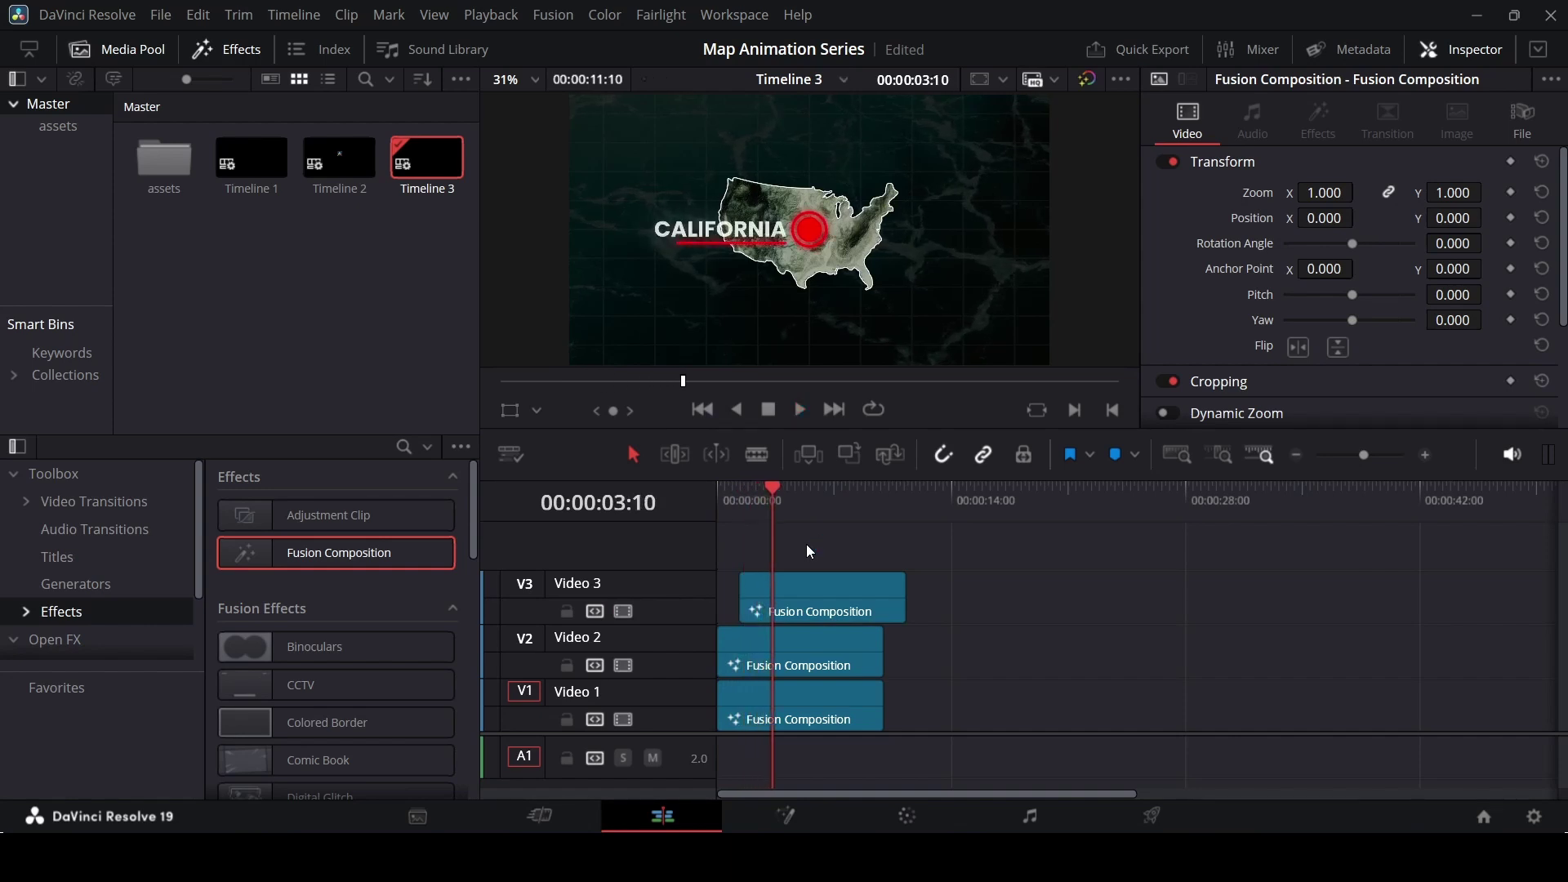
left_click_drag(905, 598, 884, 594)
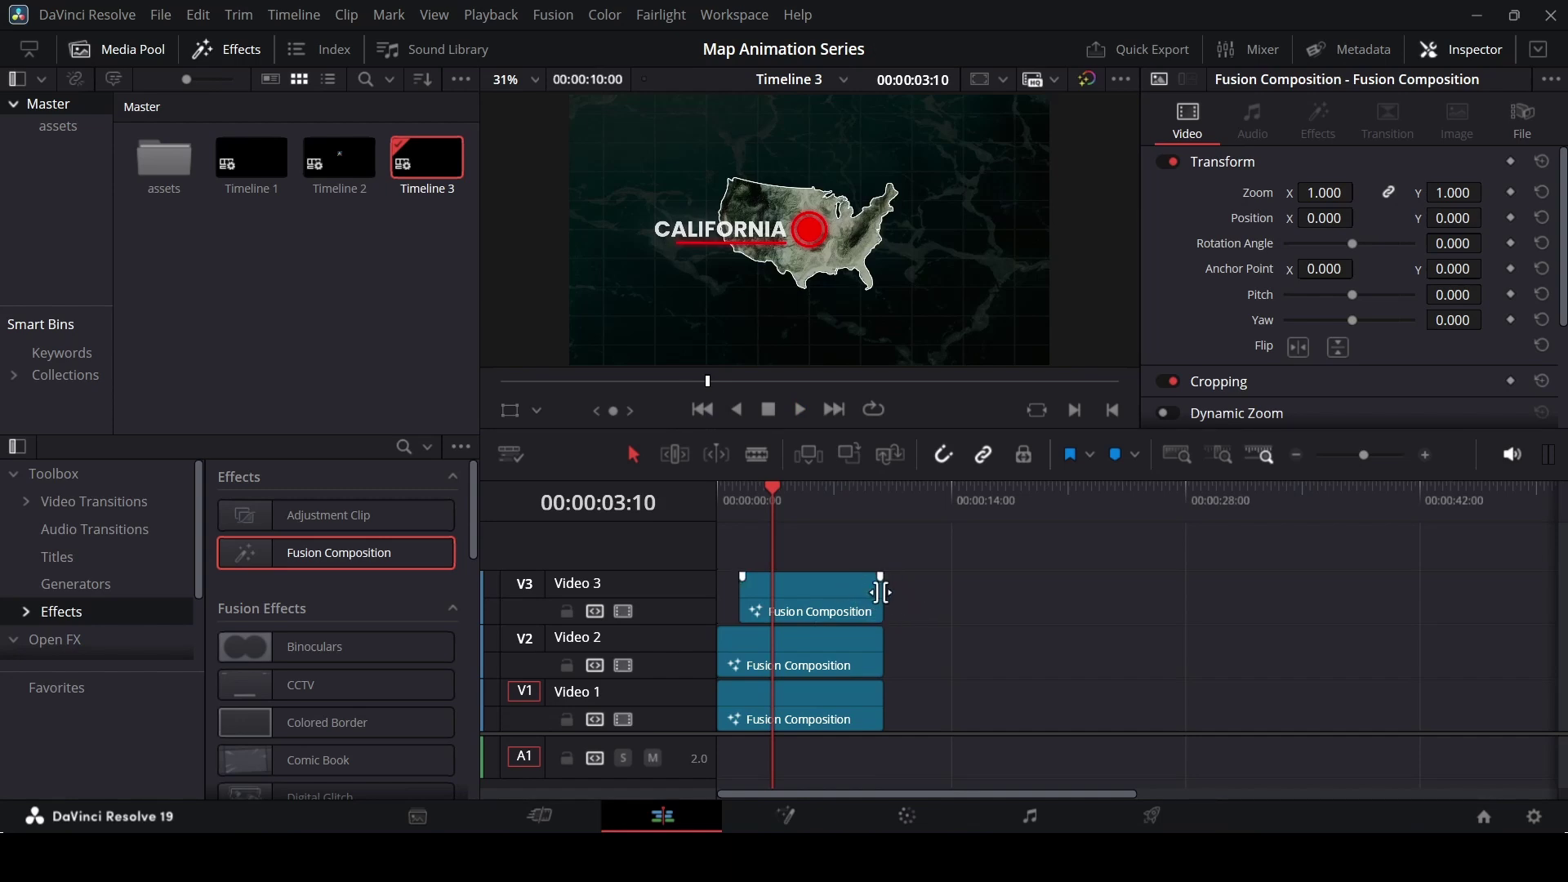
left_click_drag(878, 592, 884, 595)
- Set the Video 3 marker clip's Zoom to 0.7 and its Position X to -125
left_click(820, 582)
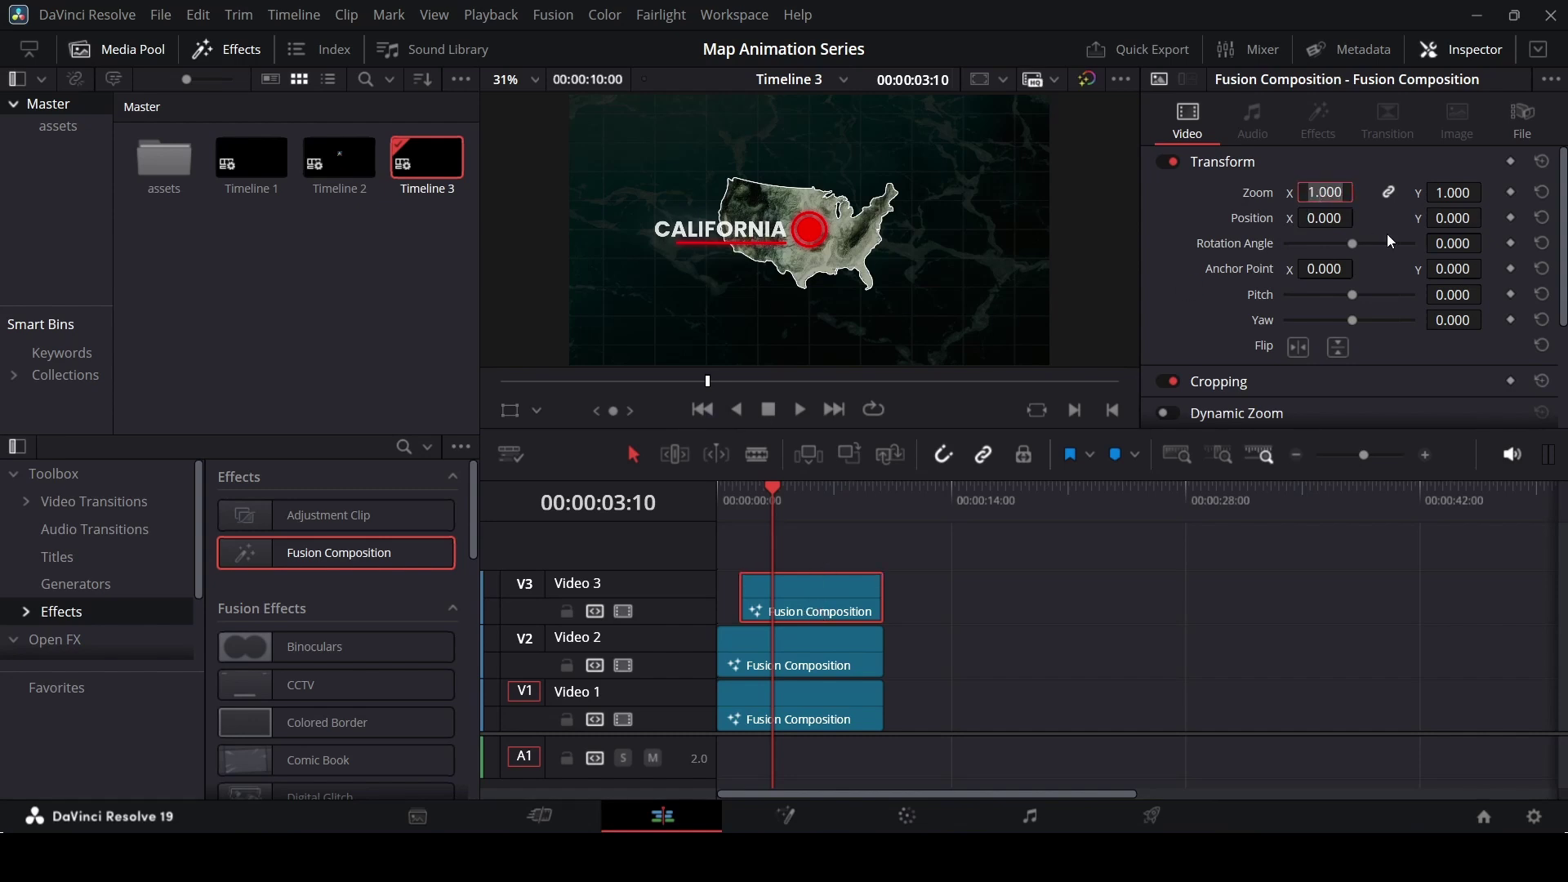
type("0.7")
key("Return")
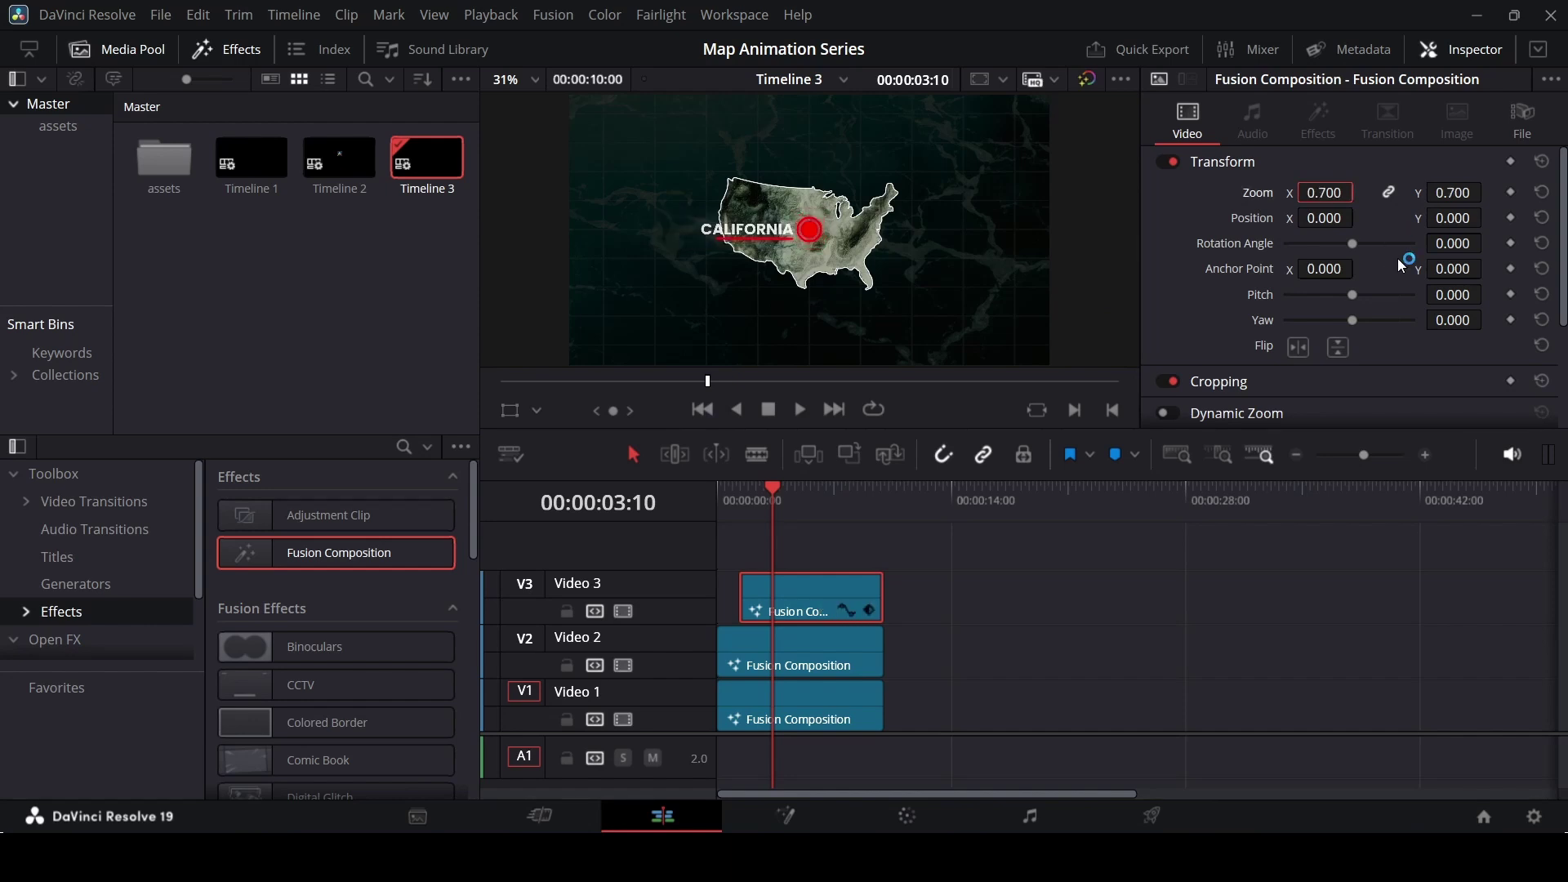
left_click(1341, 220)
type("-")
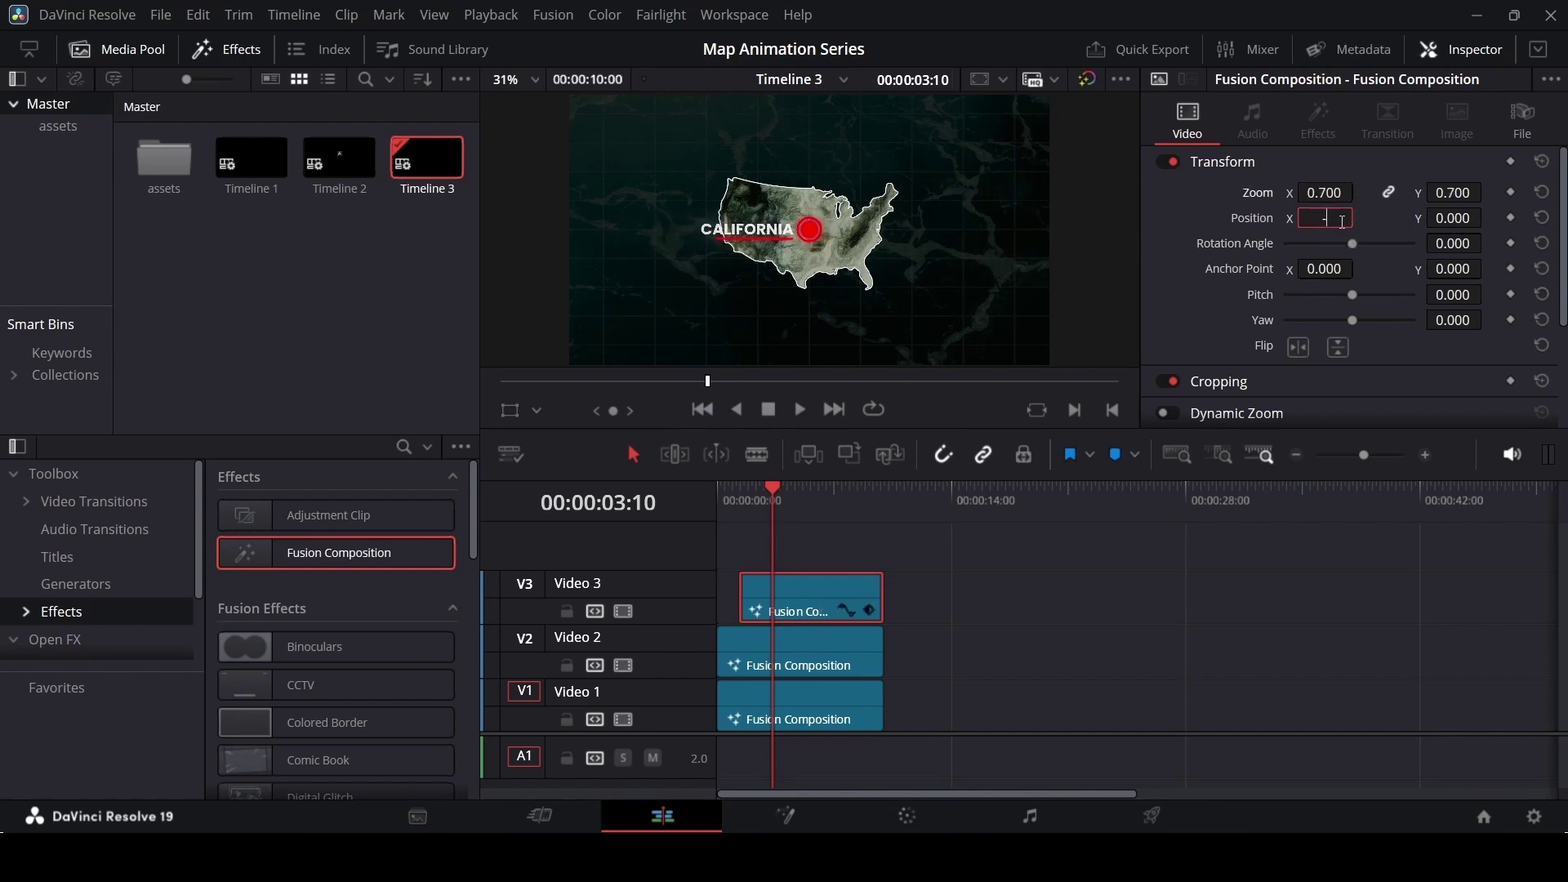
type("125")
key("Return")
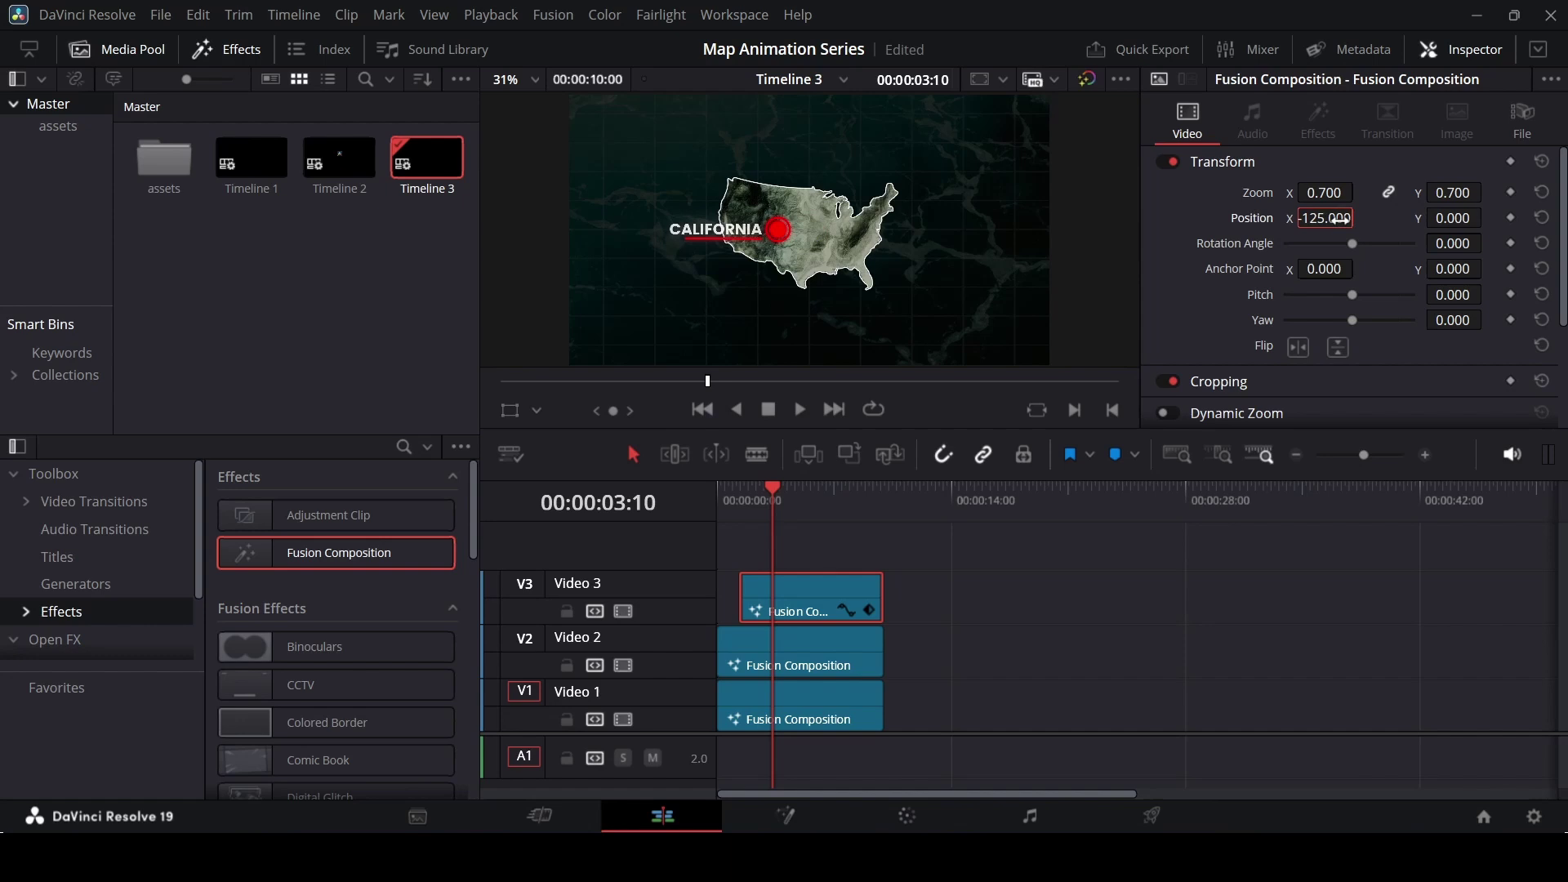
- Set the Video 2 map clip's Position X to 215
left_click(794, 653)
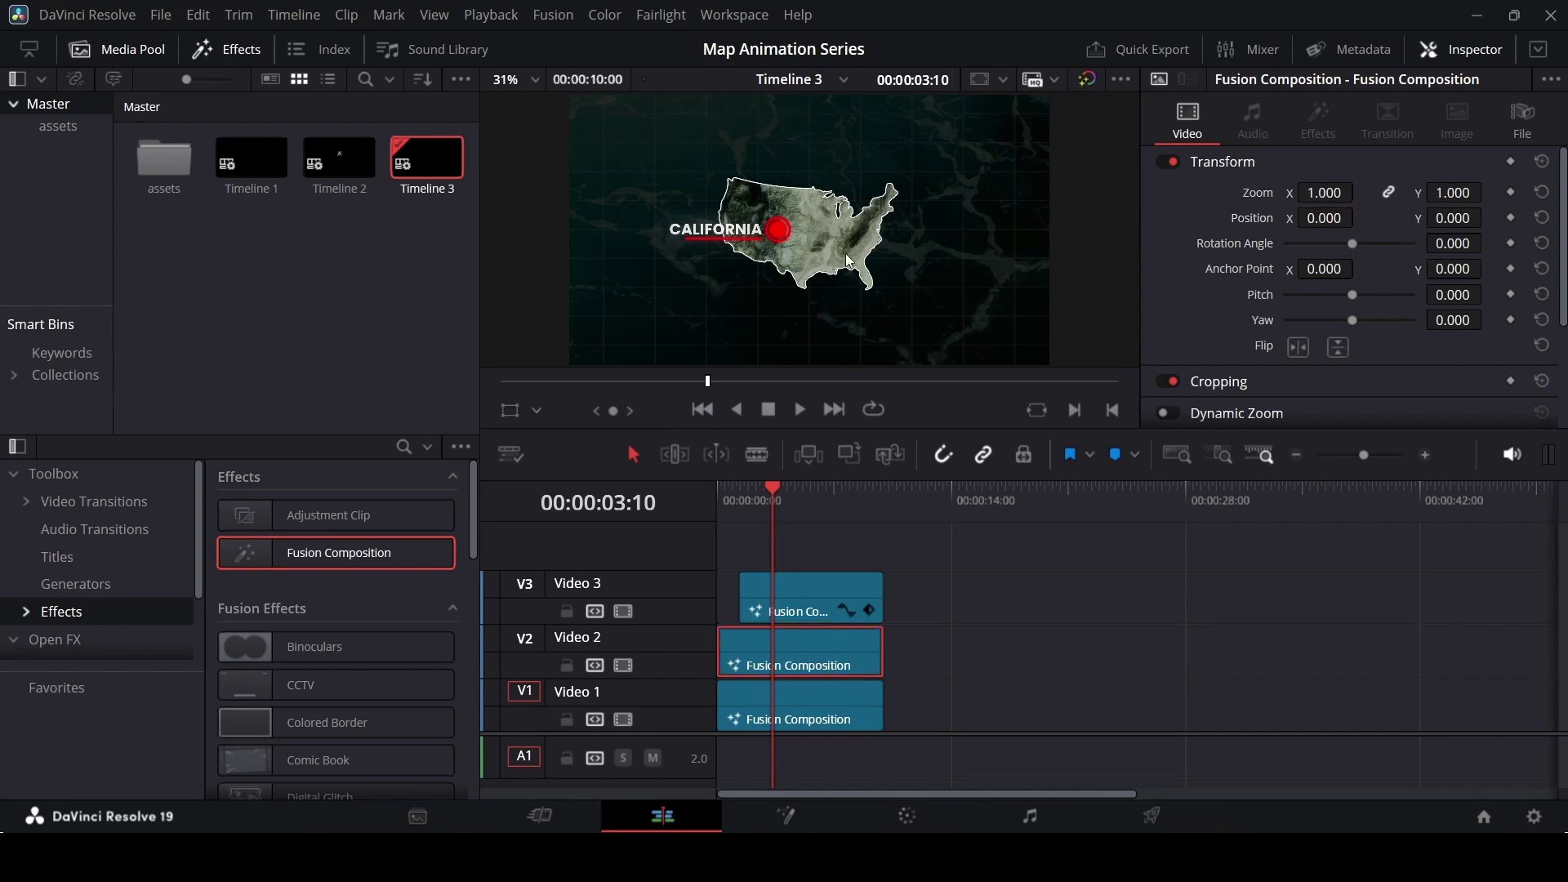
left_click(1331, 217)
key("ctrl+a")
type("215")
key("Return")
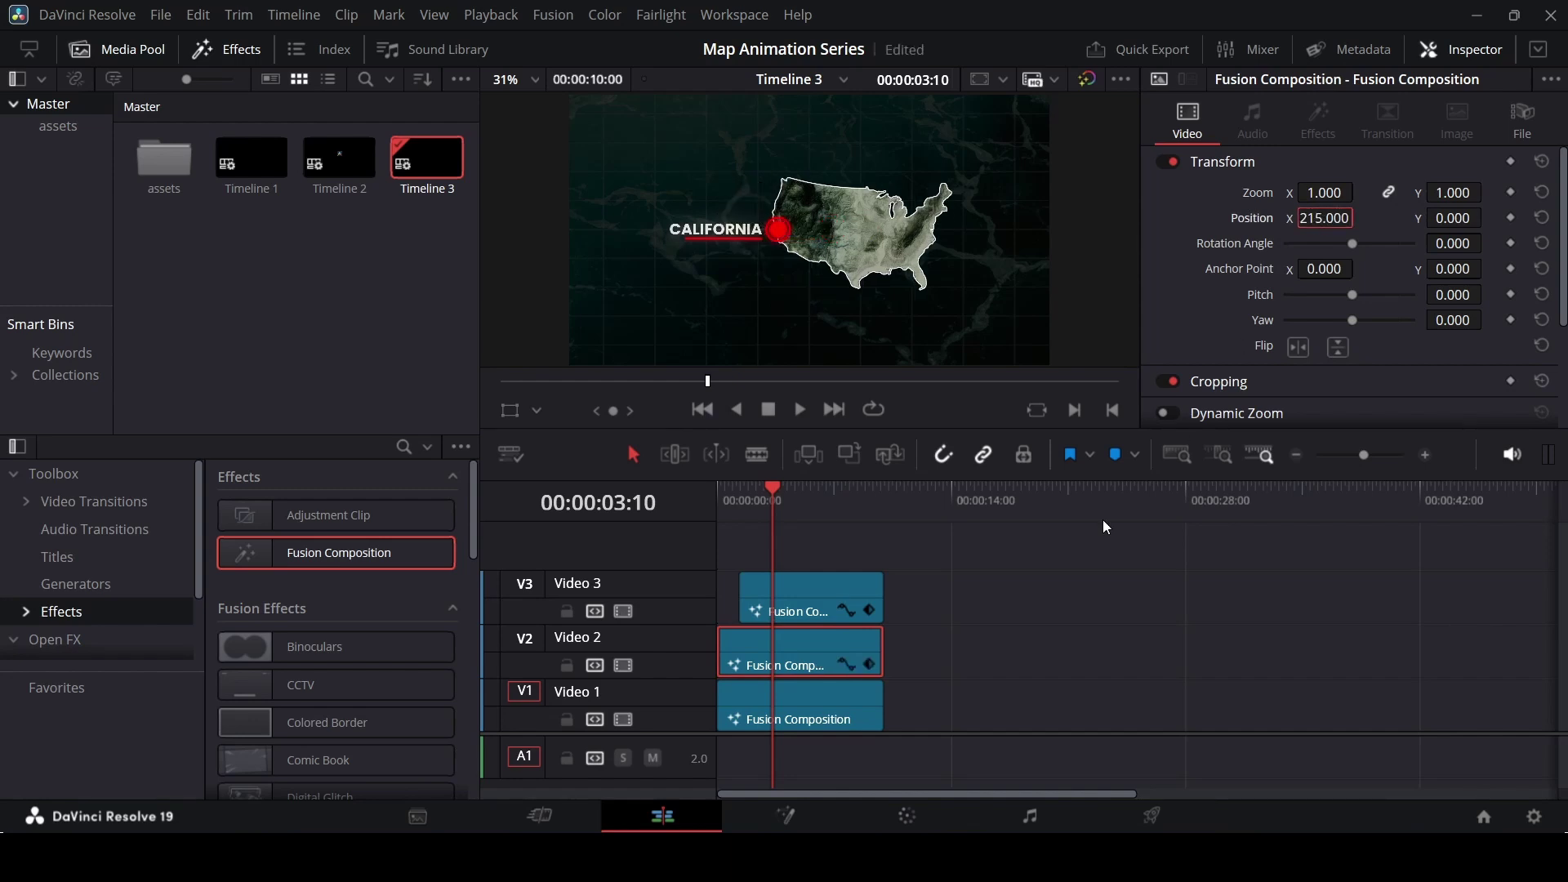
- Play back the repositioned map and marker from the start, and save the project
left_click(1062, 578)
key("Home")
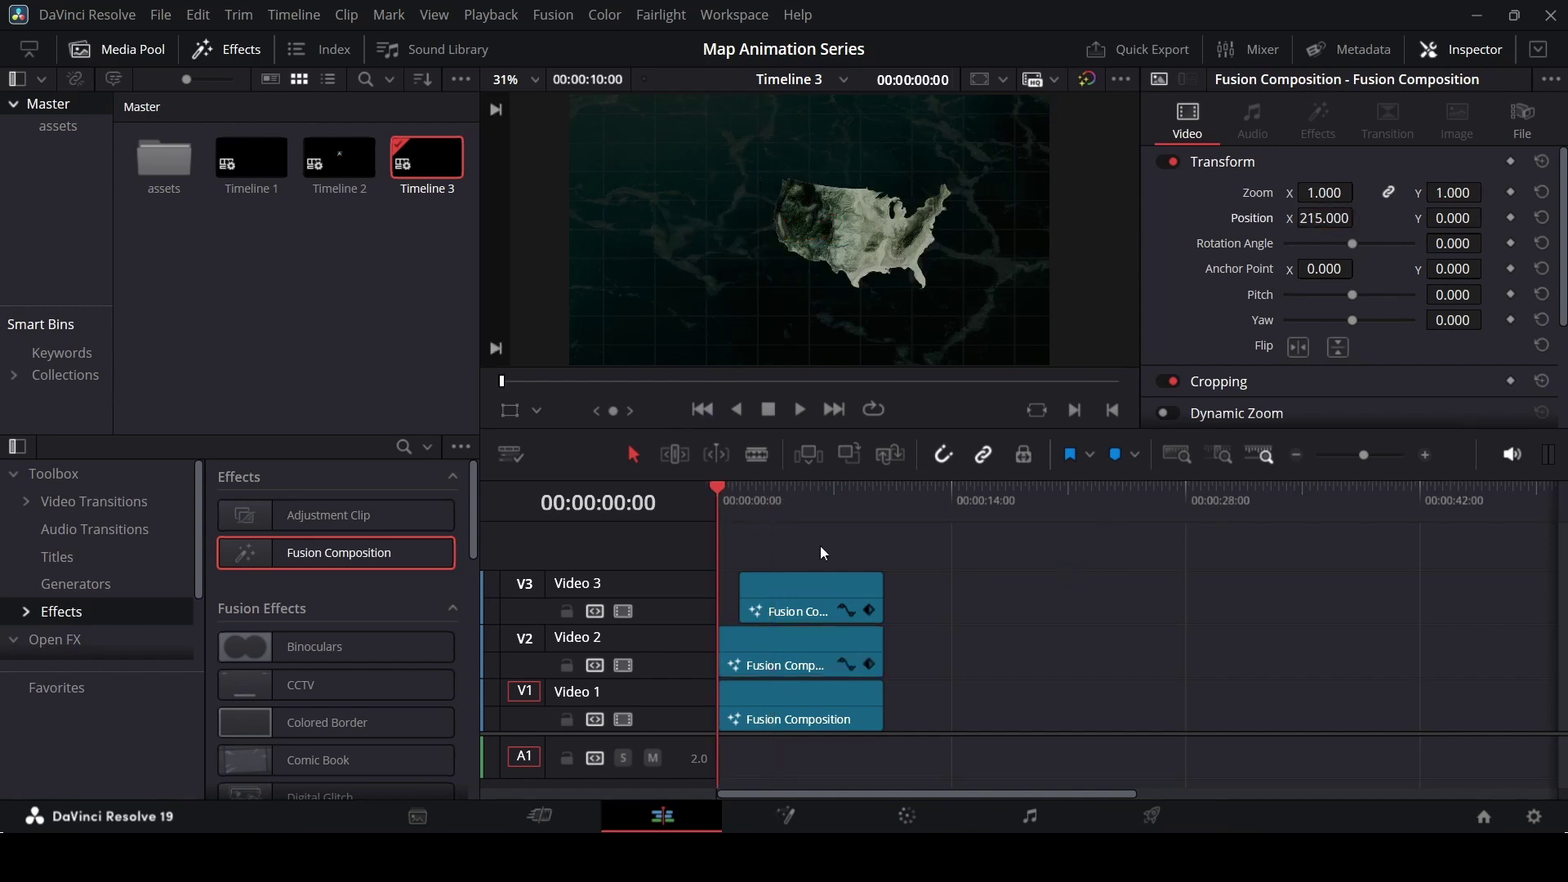
key("space")
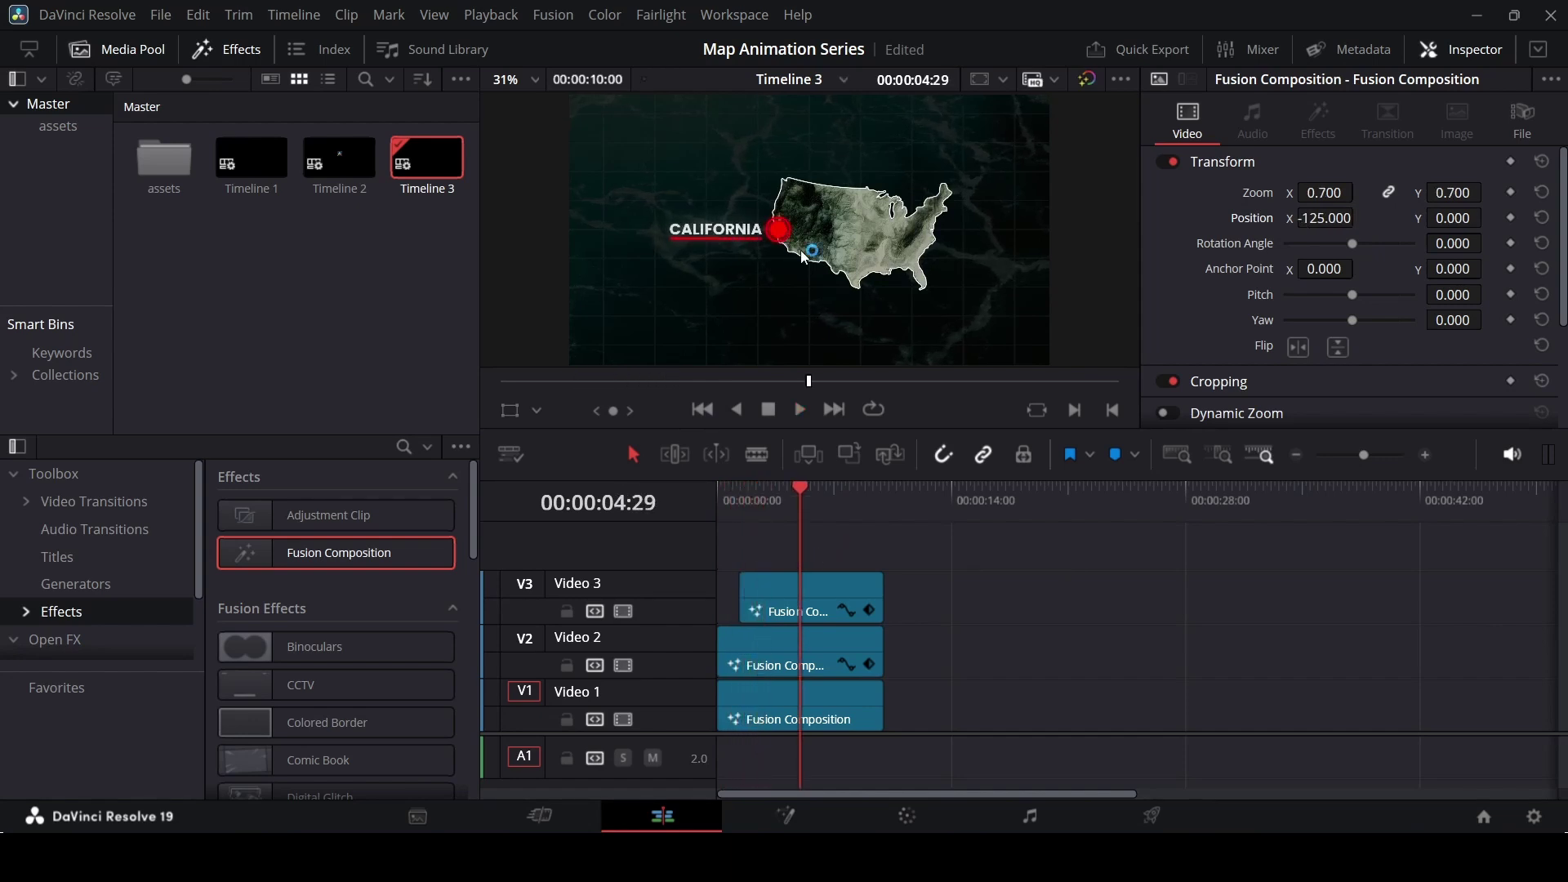
key("ctrl+s")
- Add an Adjustment Clip above Video 3, trim it to end with the clips below, and enable its Dynamic Zoom
left_click_drag(319, 515, 955, 563)
left_click_drag(996, 556, 882, 556)
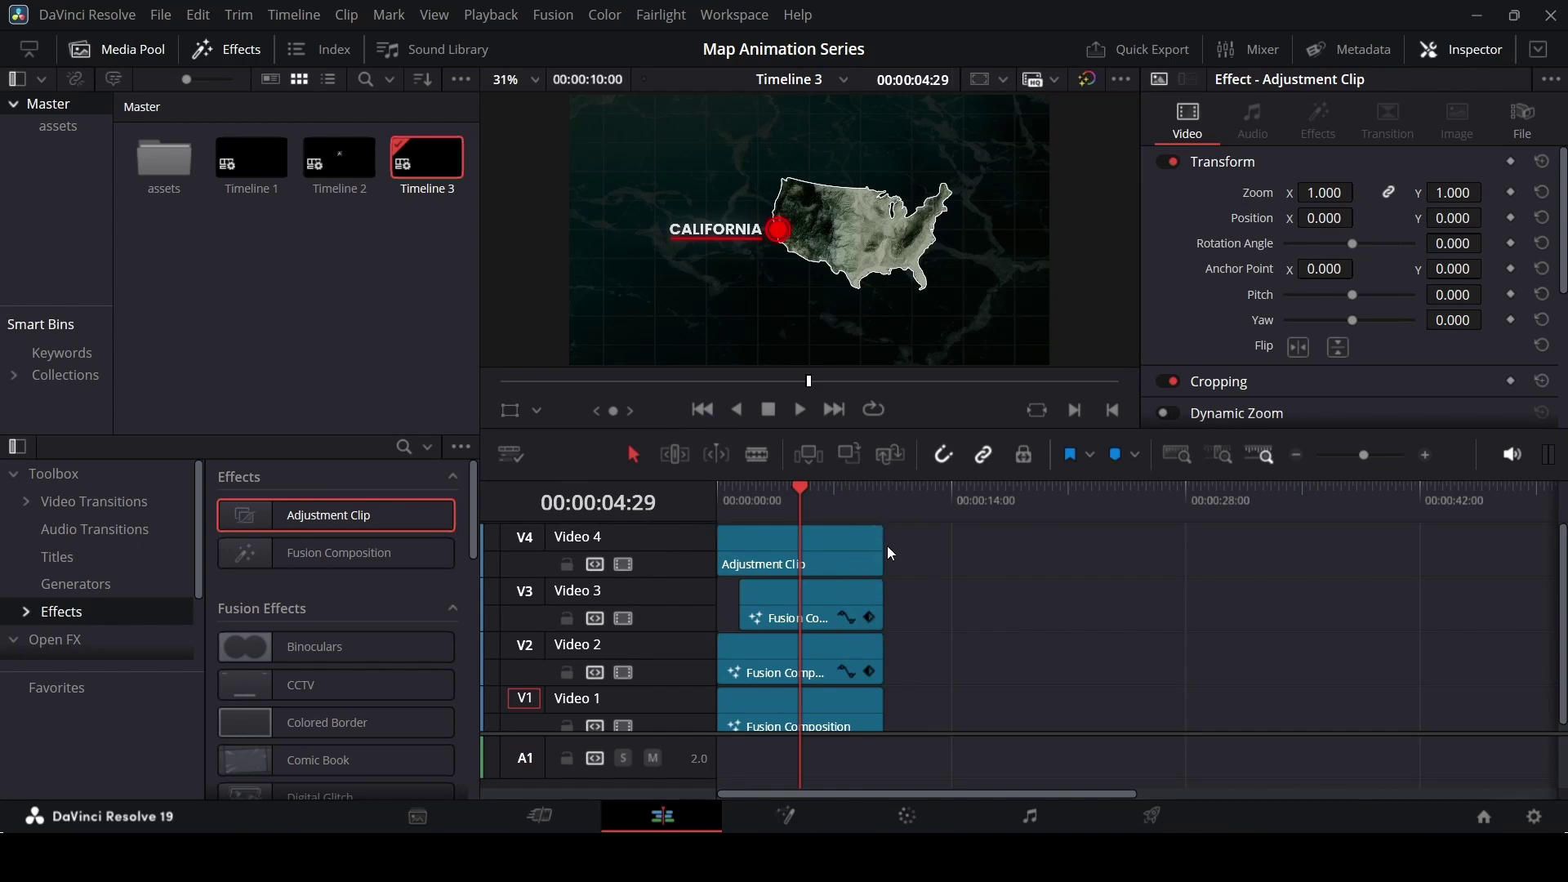
left_click(833, 500)
left_click(739, 500)
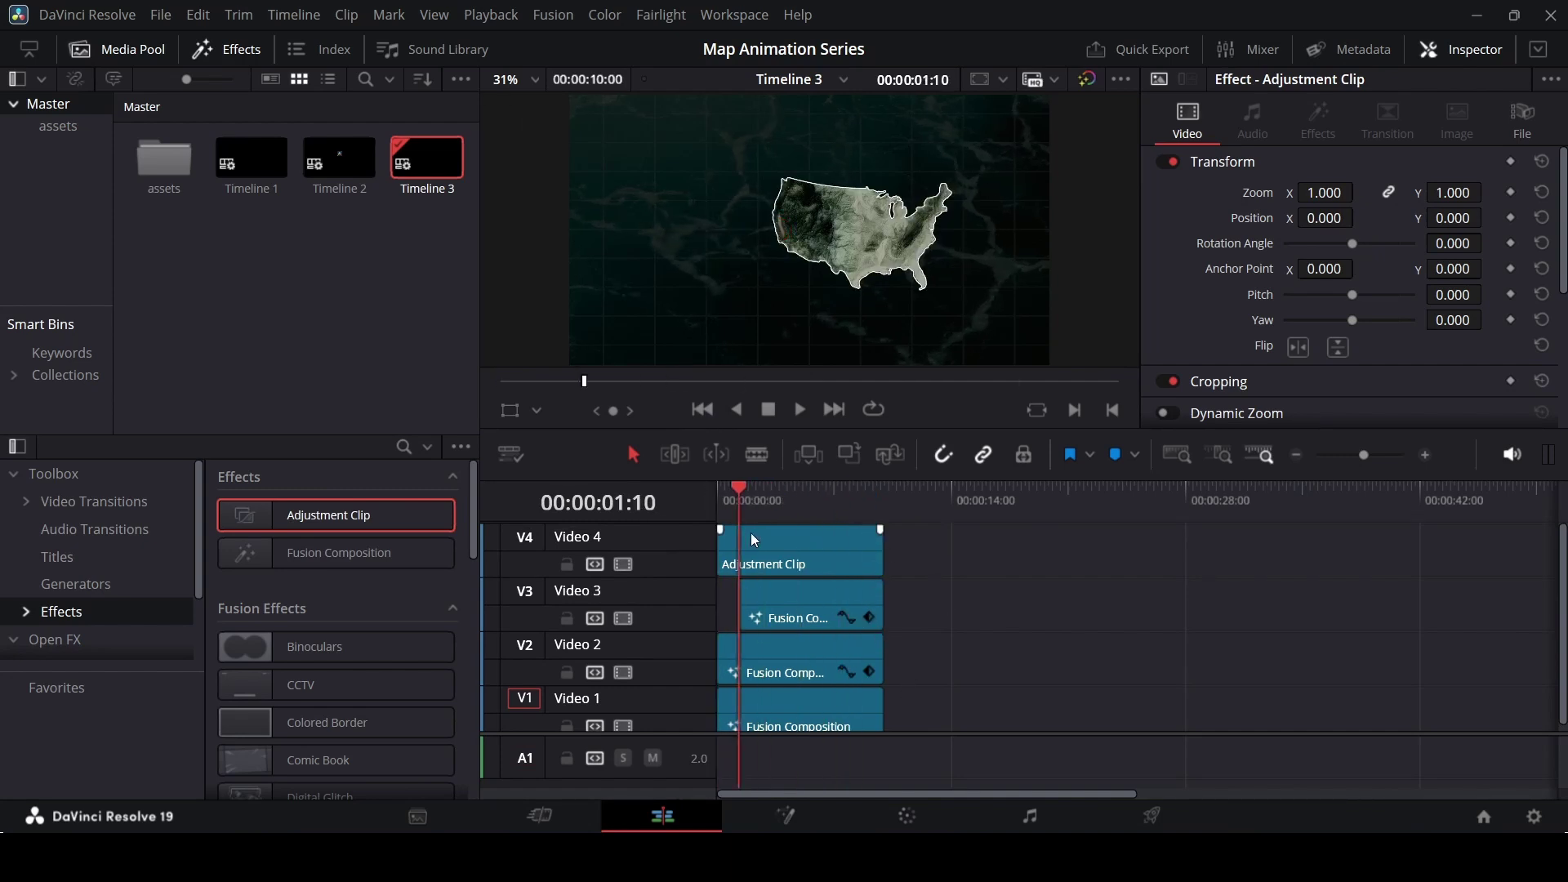
left_click(751, 532)
scroll(1192, 296, "down", 3)
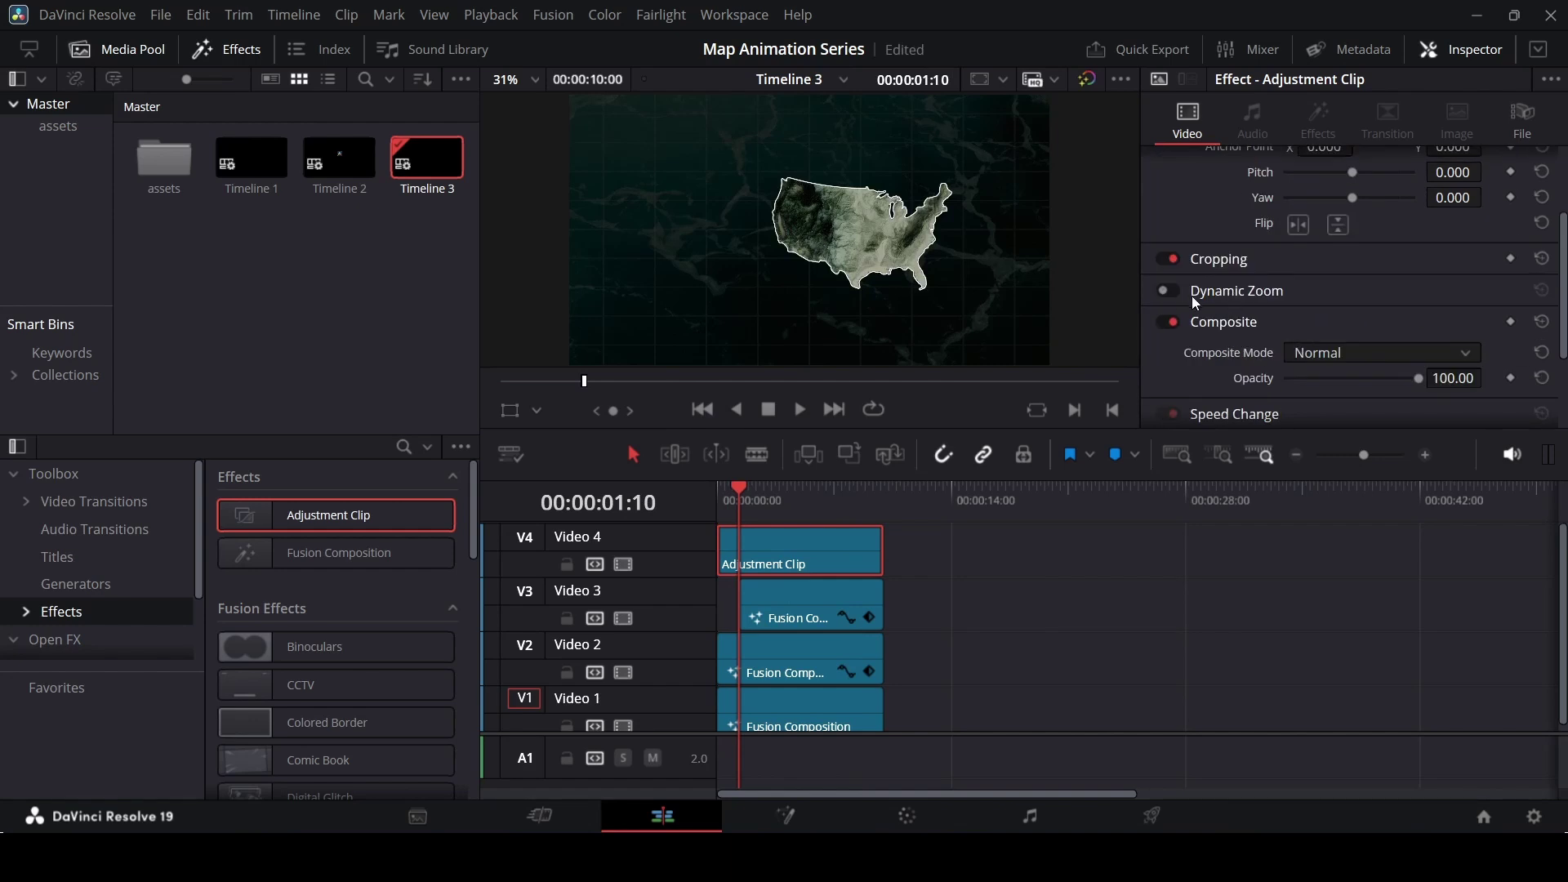
left_click(1168, 291)
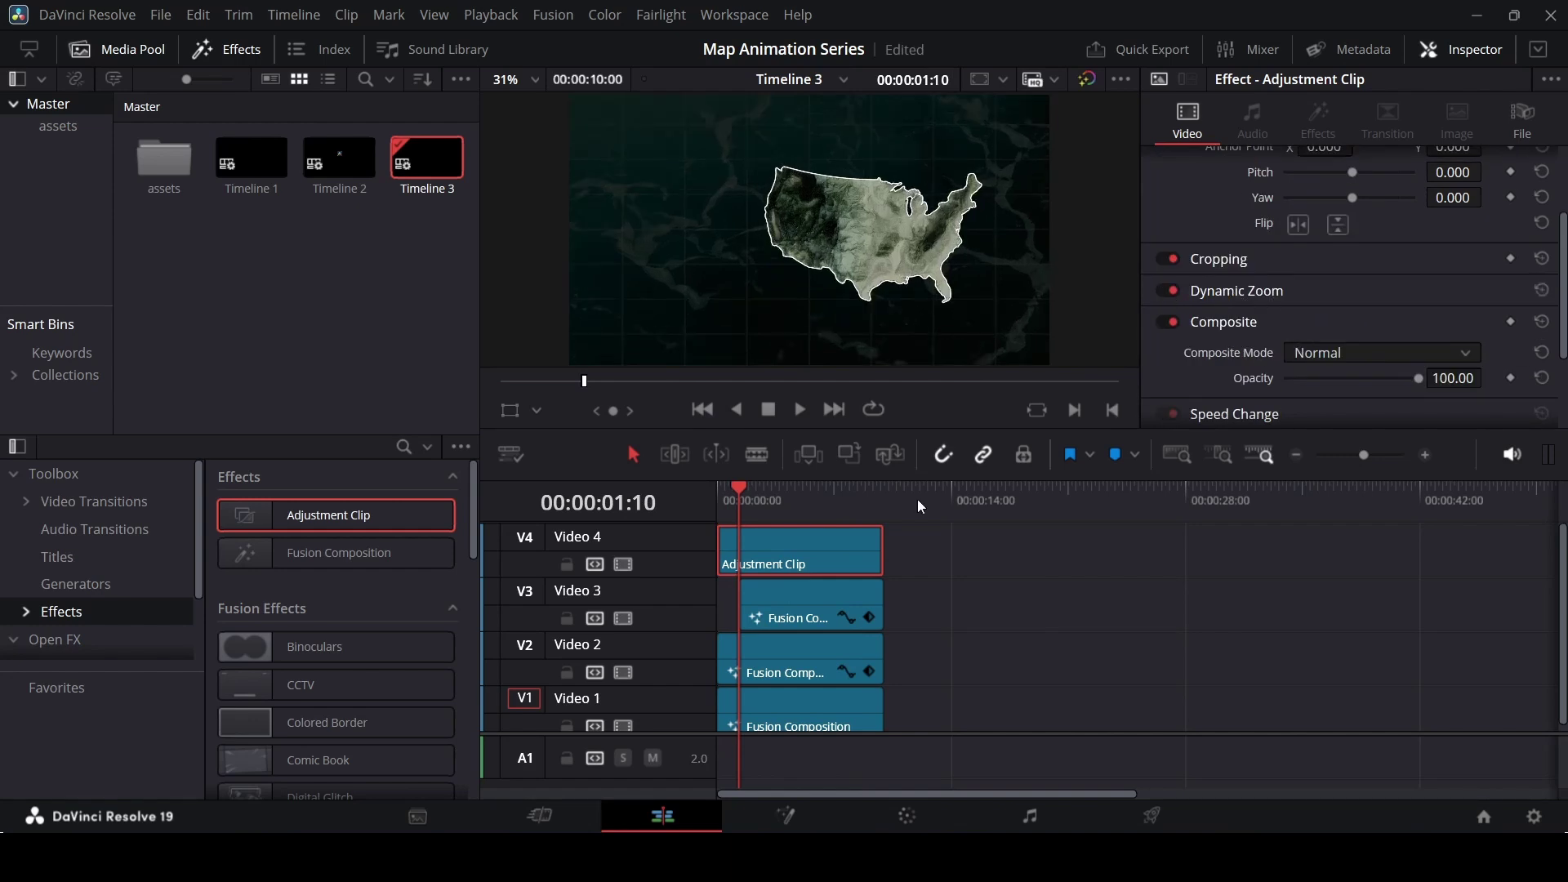
- Play back the timeline from the start to review the Dynamic Zoom on the map and marker
key("Home")
left_click(939, 580)
key("space")
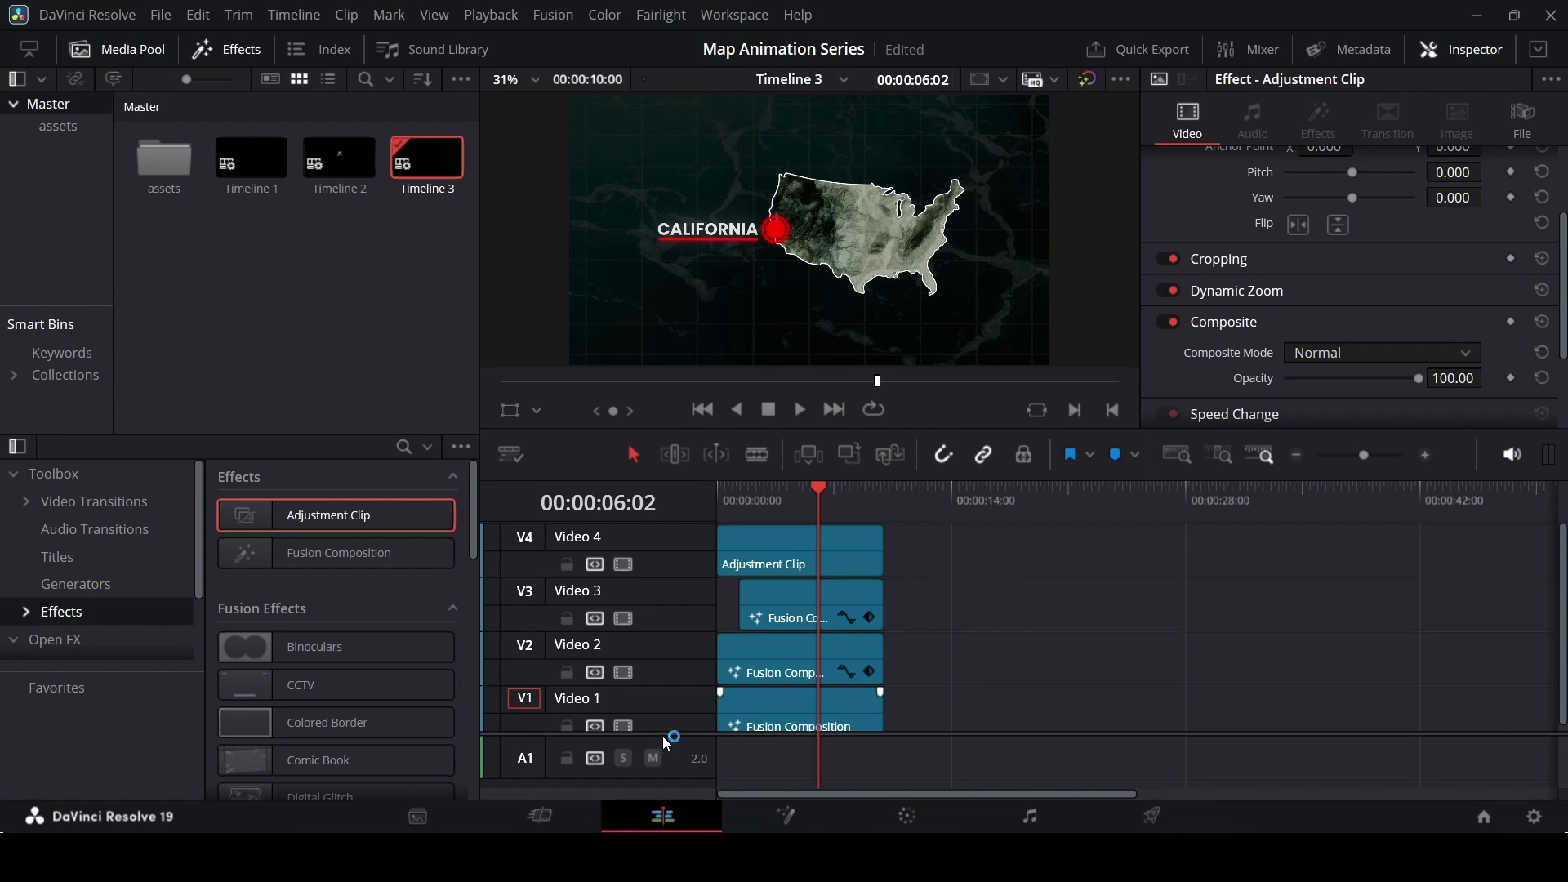
- Add outline_mask.wav from the assets bin to Audio 1 and position its start at 00:00:00:08
left_click_drag(663, 735, 684, 635)
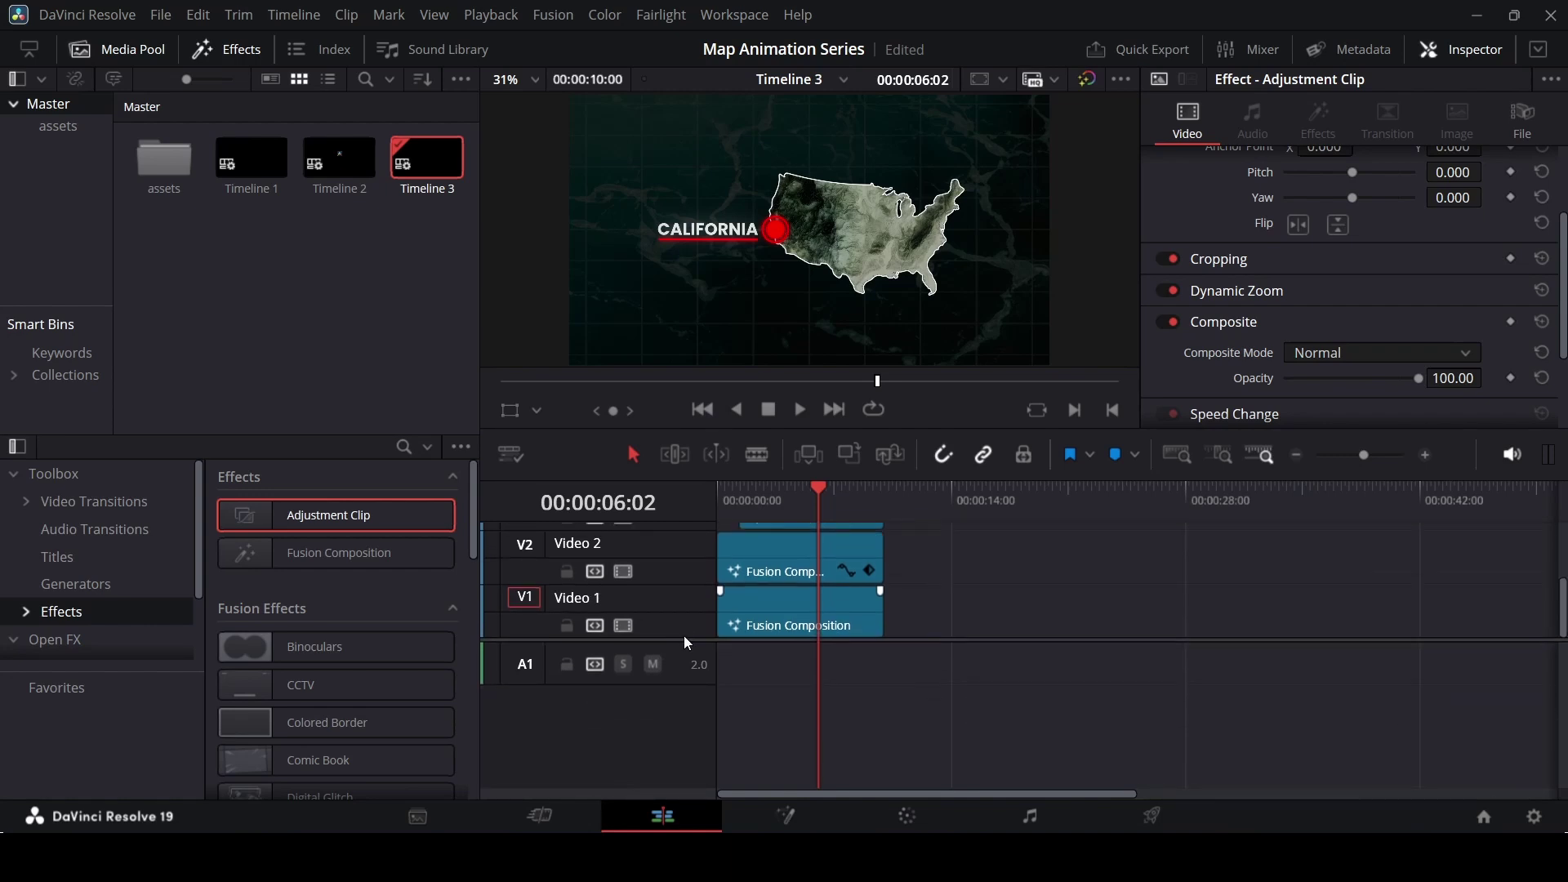
double_click(166, 156)
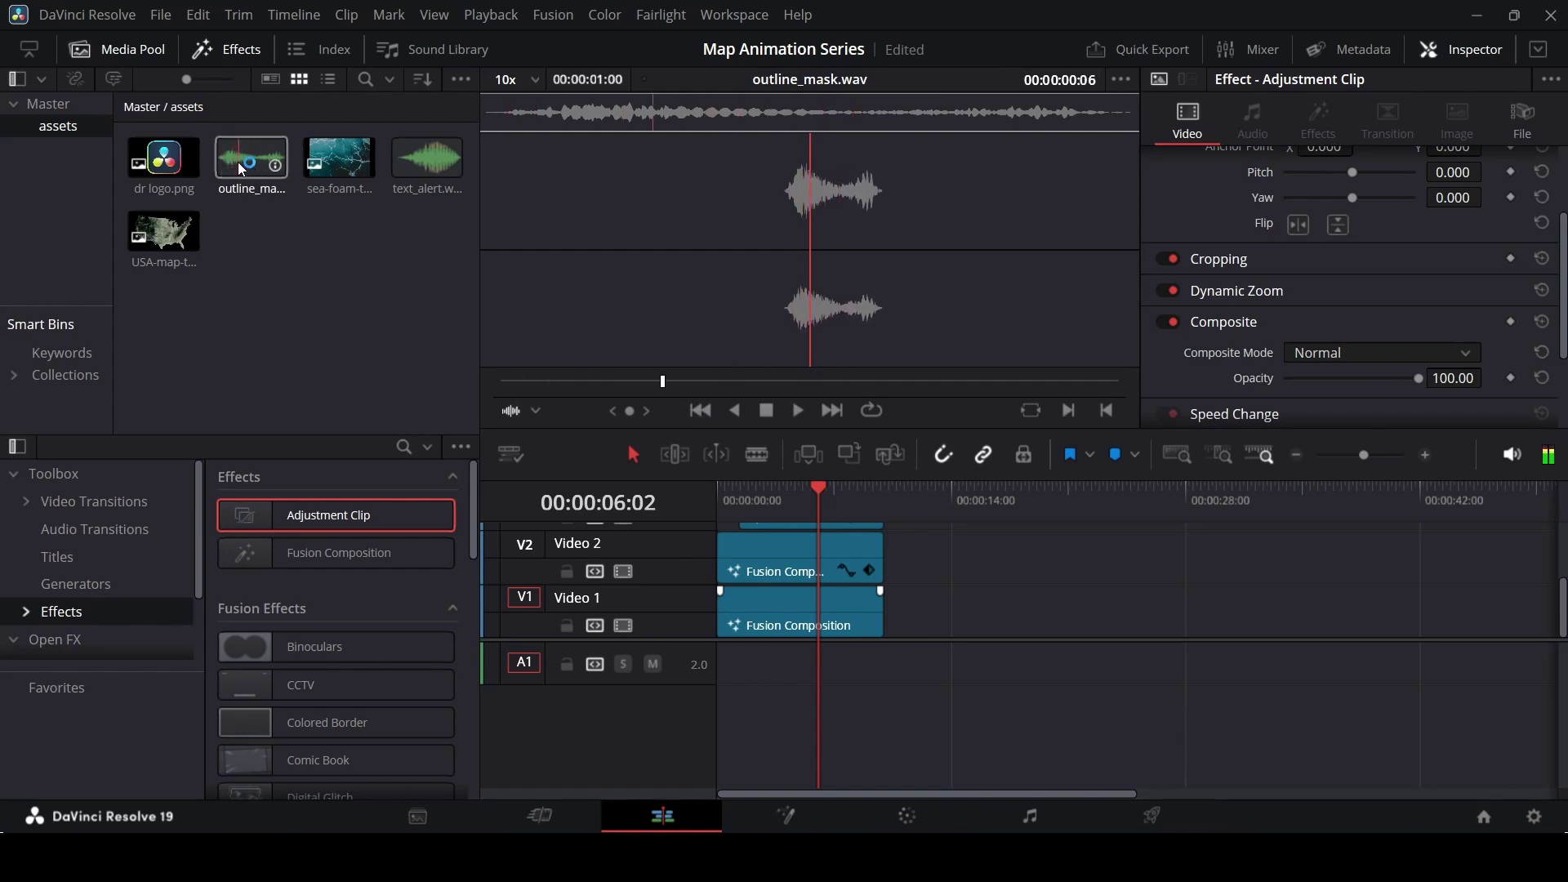
left_click_drag(227, 161, 761, 663)
left_click(739, 490)
scroll(755, 512, "up", 3)
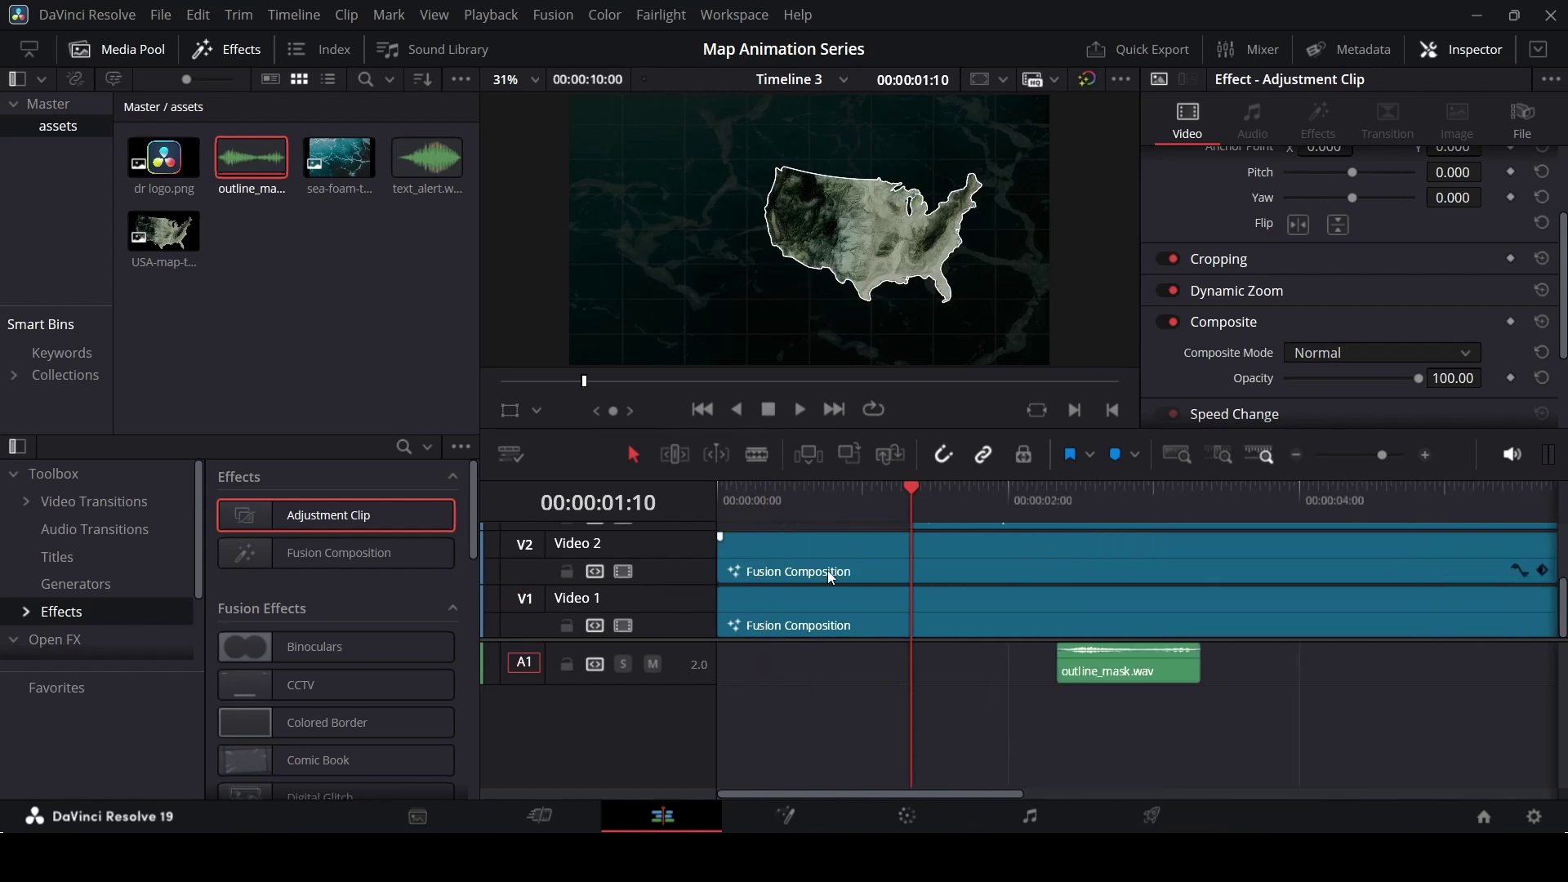
left_click_drag(812, 511, 756, 512)
left_click_drag(1187, 666, 889, 665)
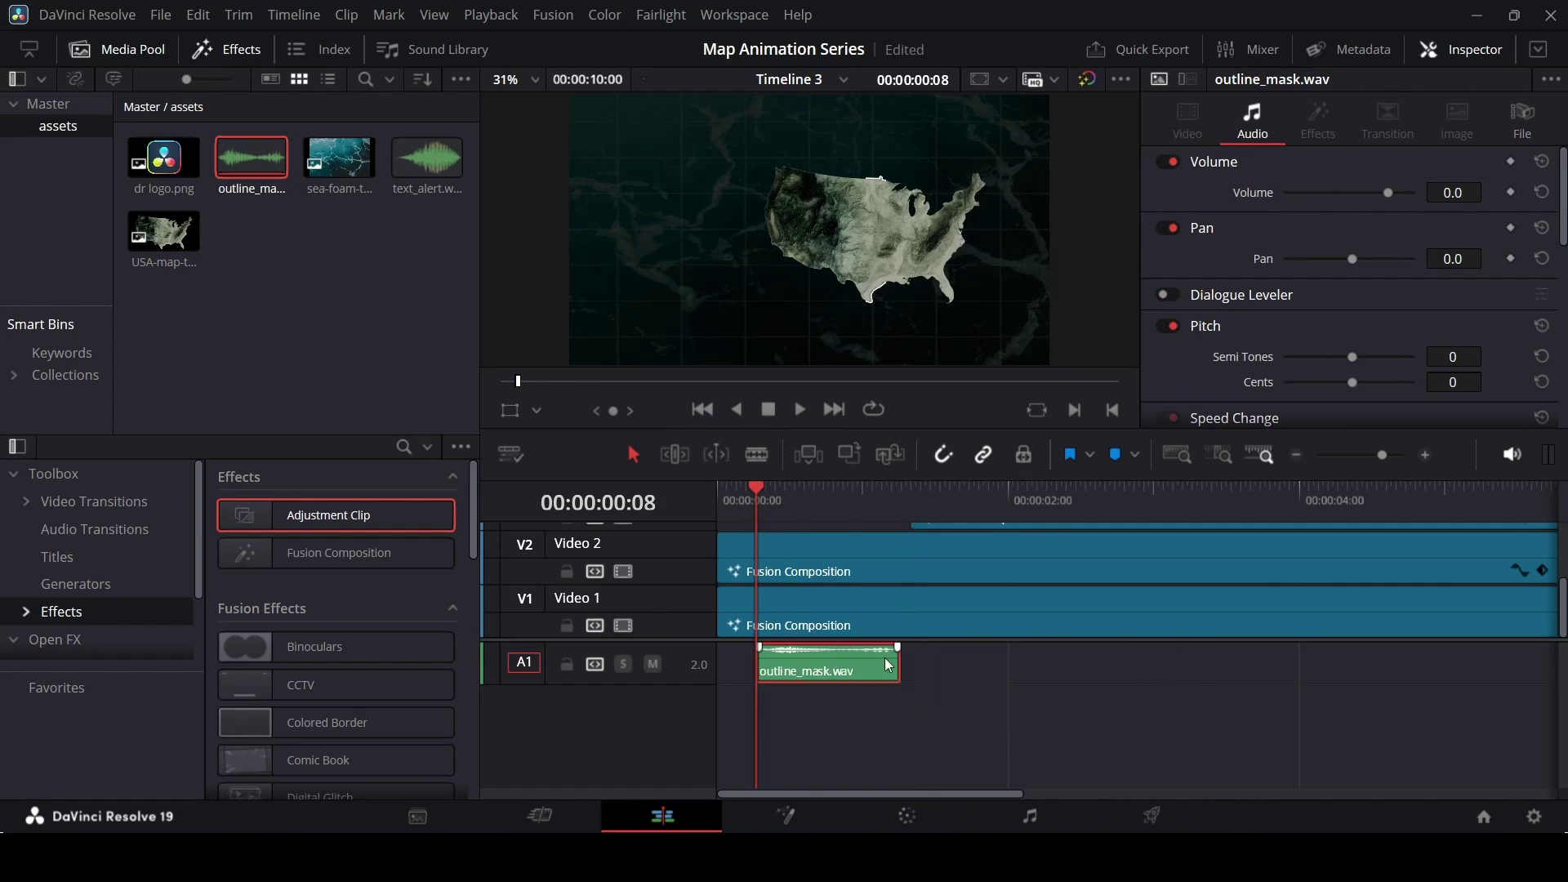
- Play back the outline sound with the map animation and move the outline_mask.wav clip two frames earlier
key("space")
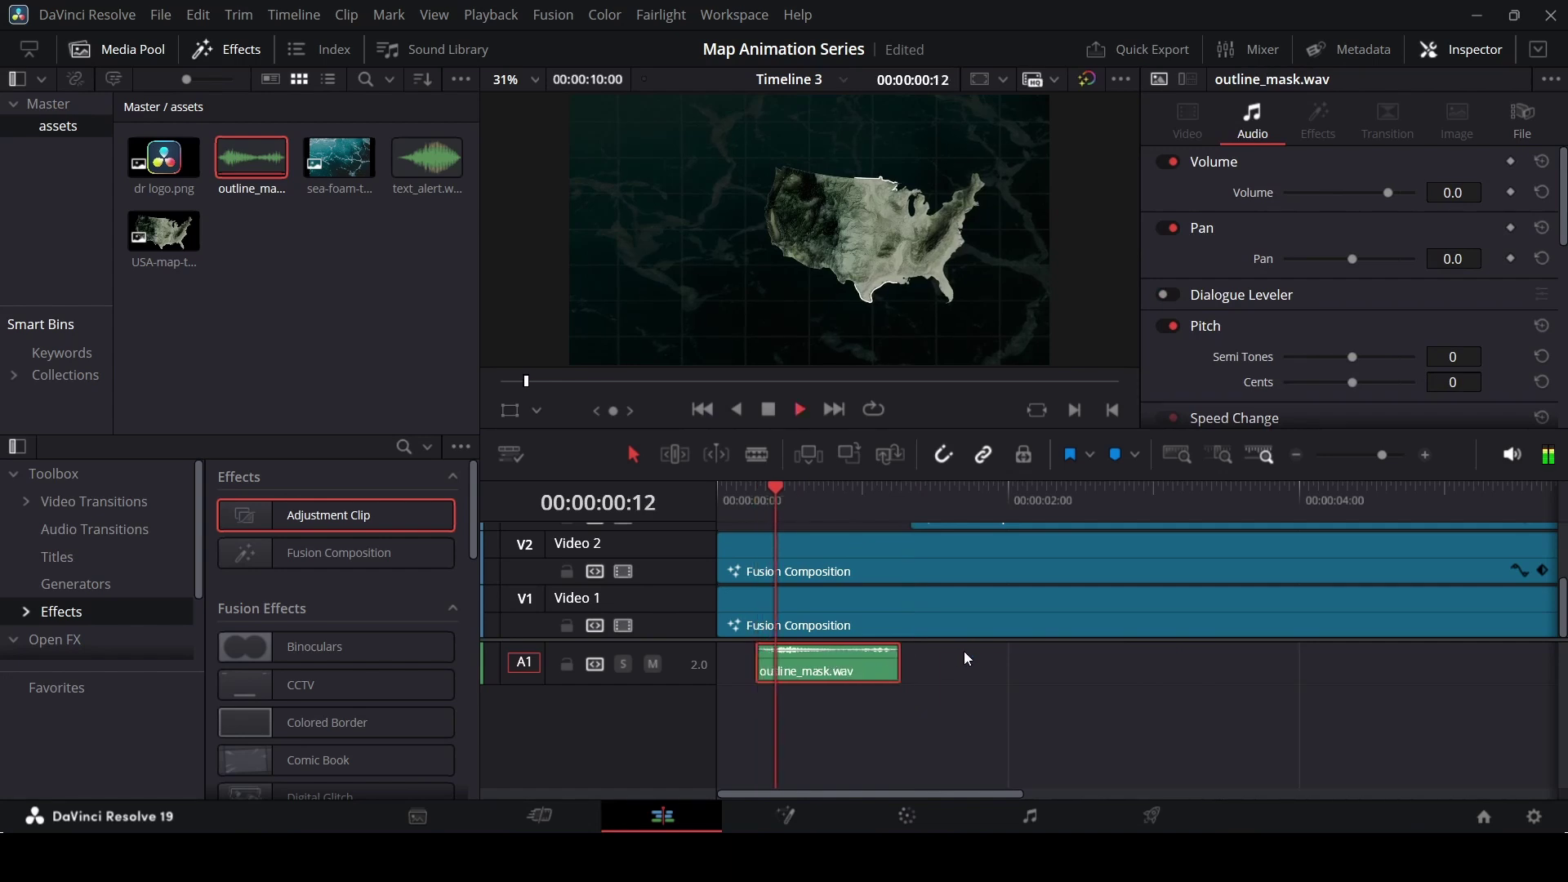
key("space")
left_click(947, 689)
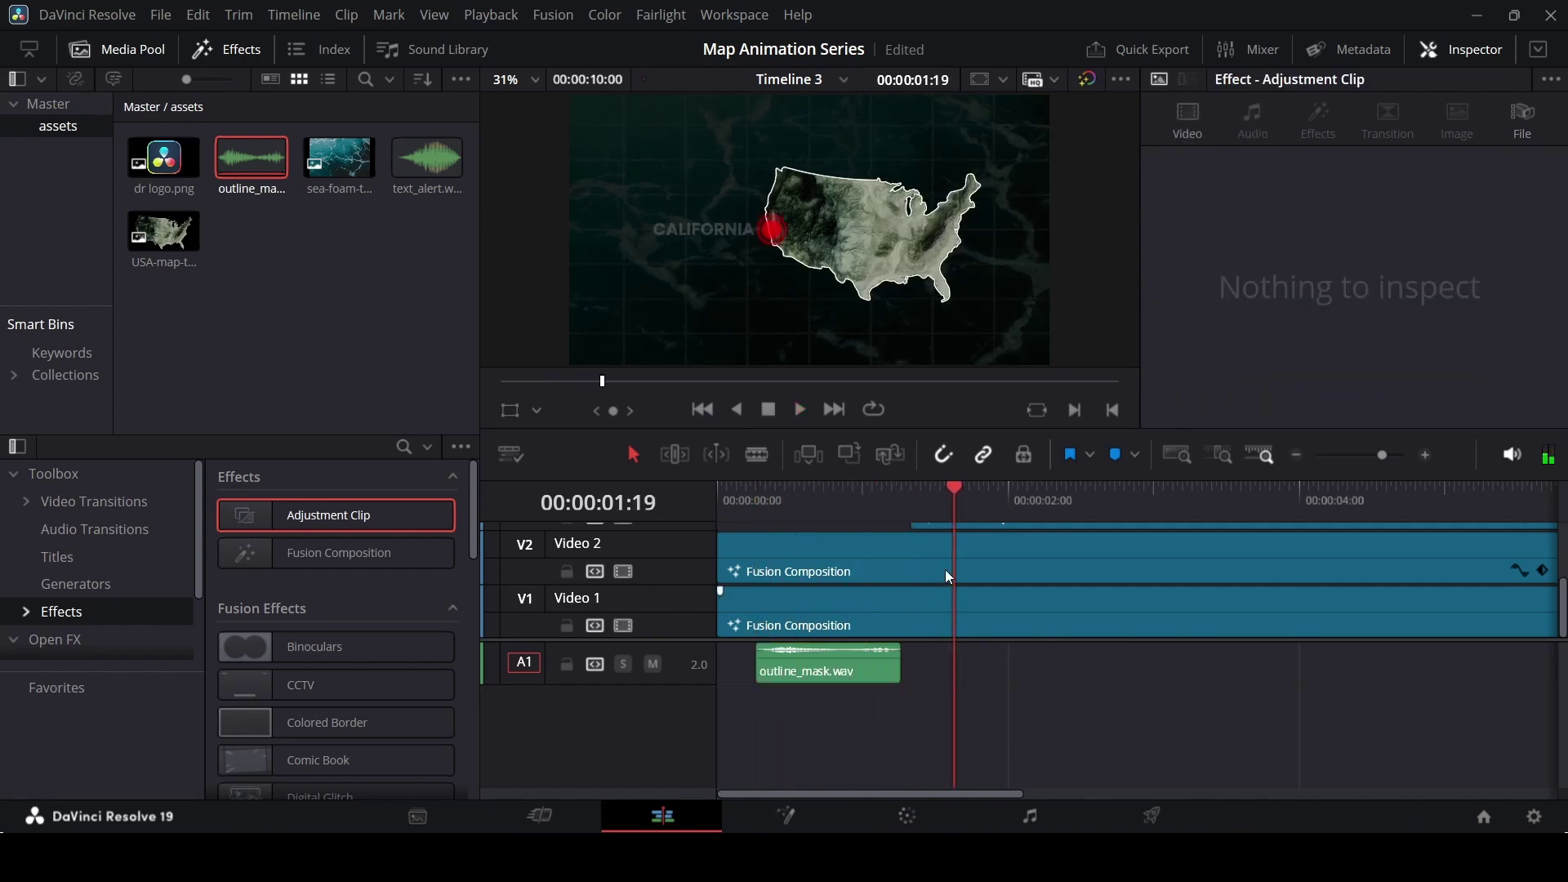
left_click(910, 487)
left_click(821, 664)
left_click_drag(821, 666, 815, 665)
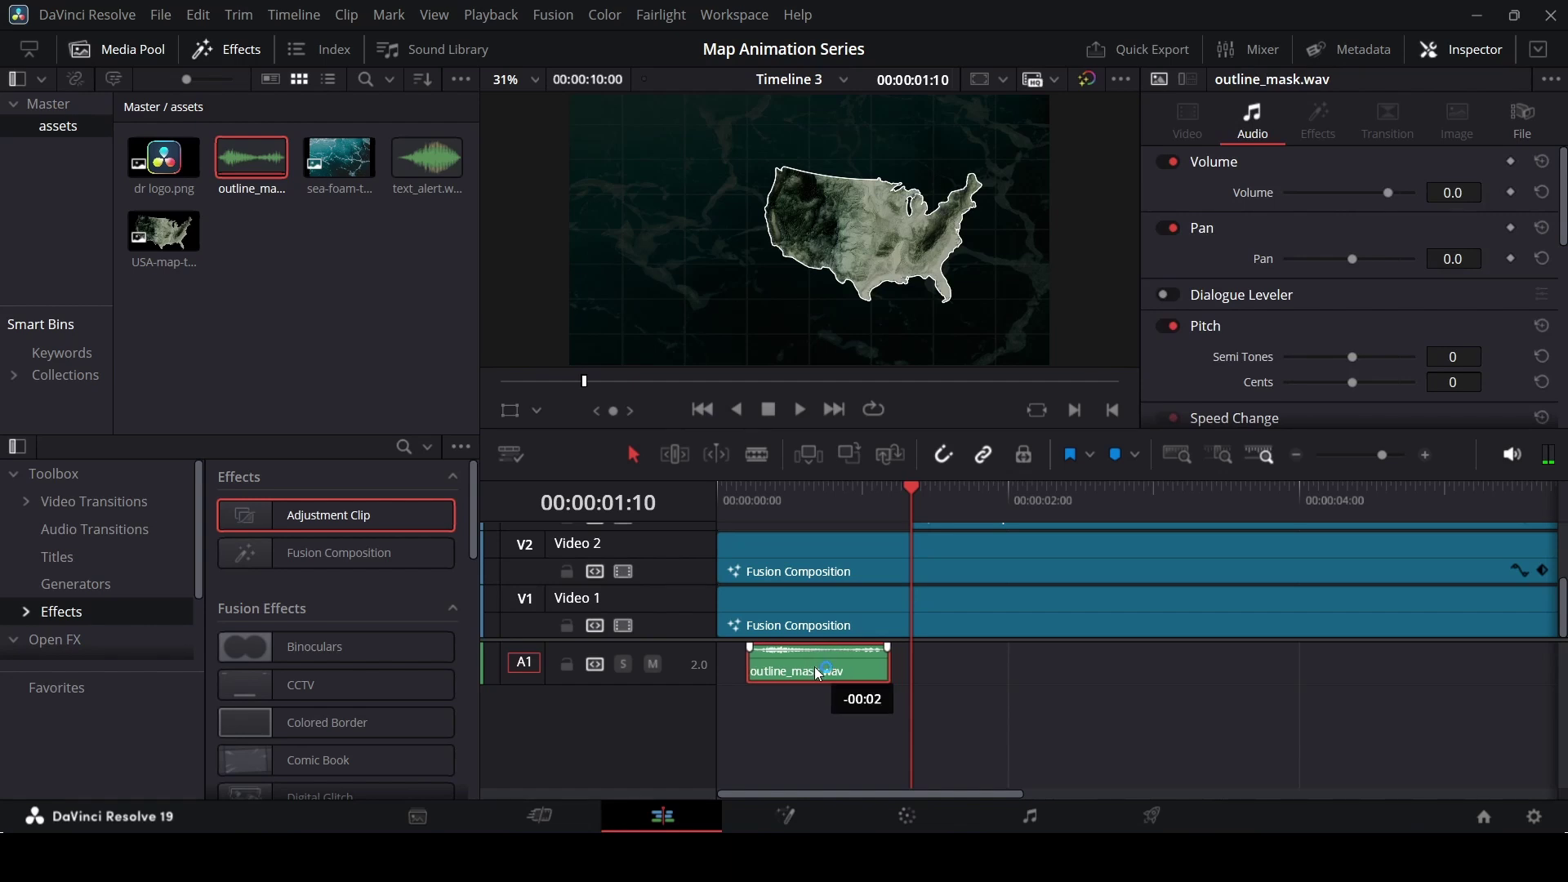
left_click(903, 686)
- Play back the timeline from the start to check the outline sound's timing against the animated outline
key("Home")
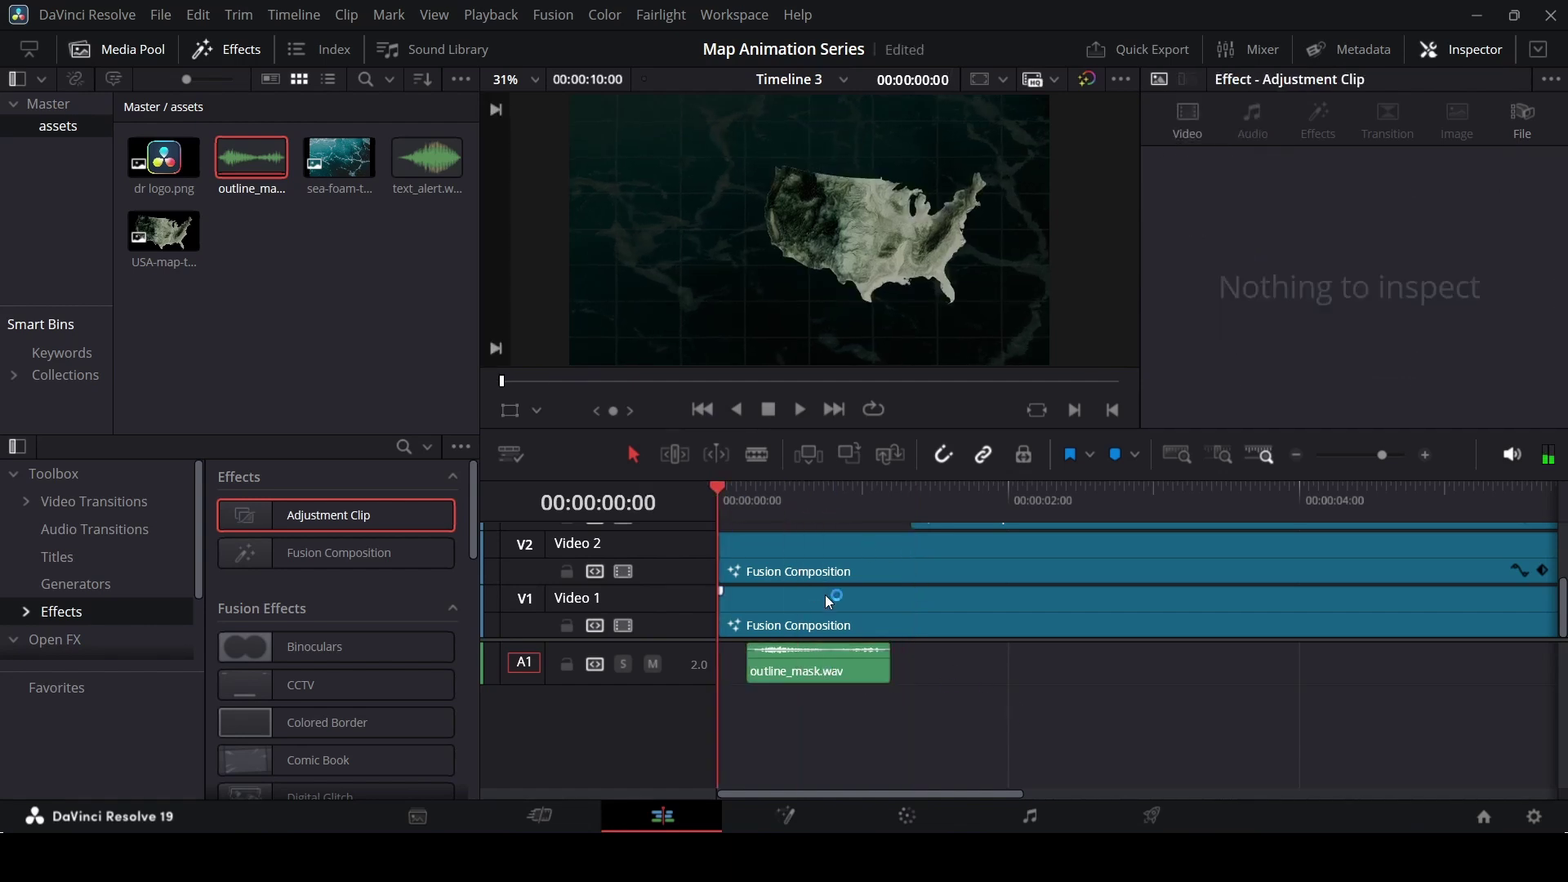
scroll(830, 563, "up", 2)
scroll(830, 562, "down", 2)
left_click(911, 502)
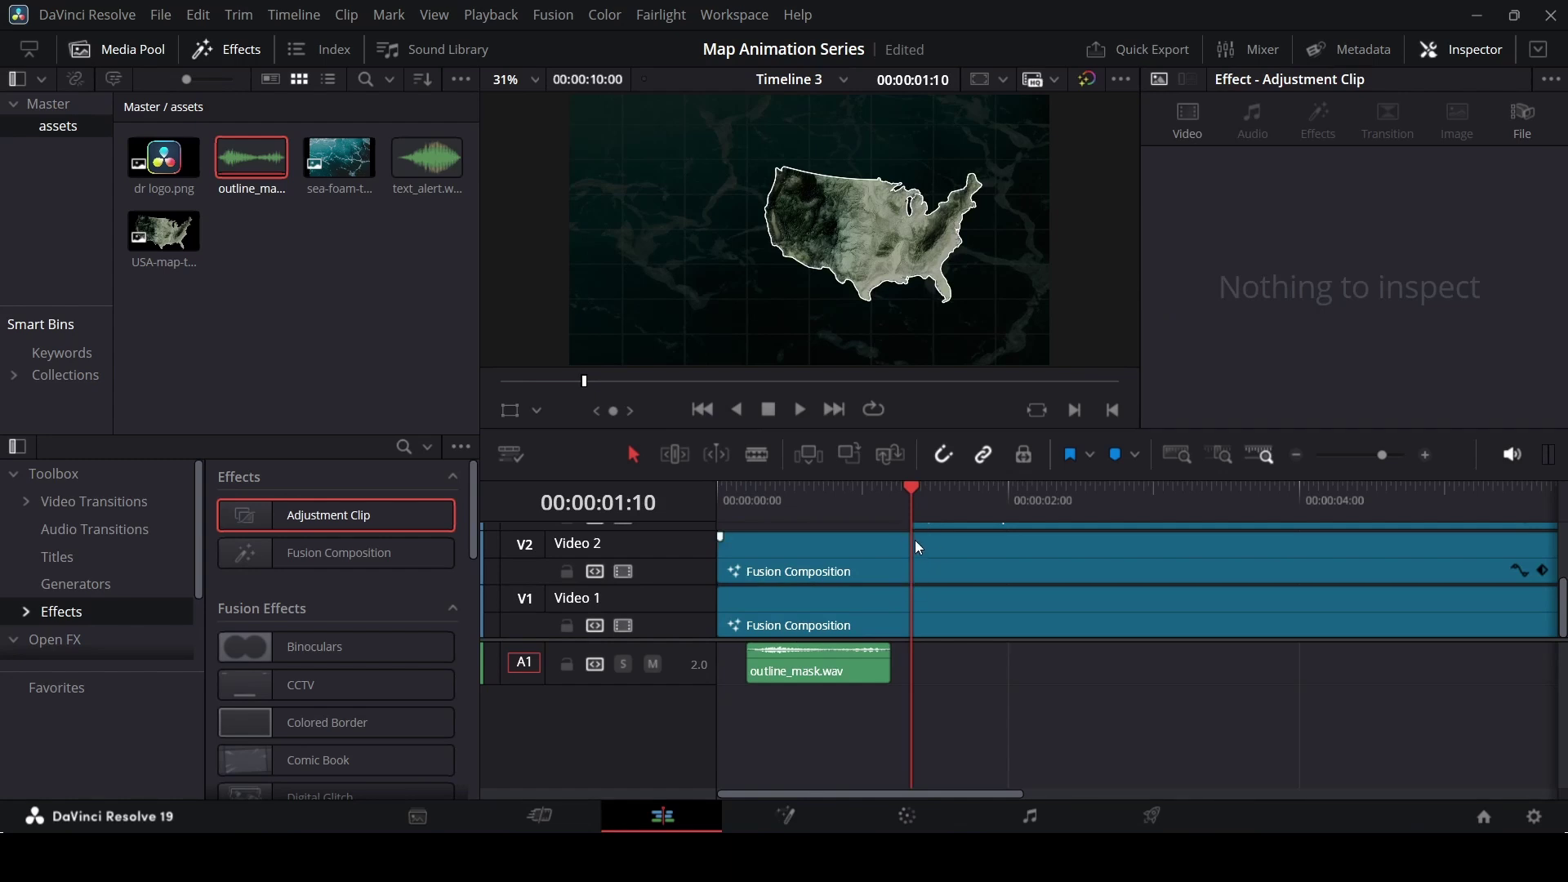
scroll(649, 650, "up", 1)
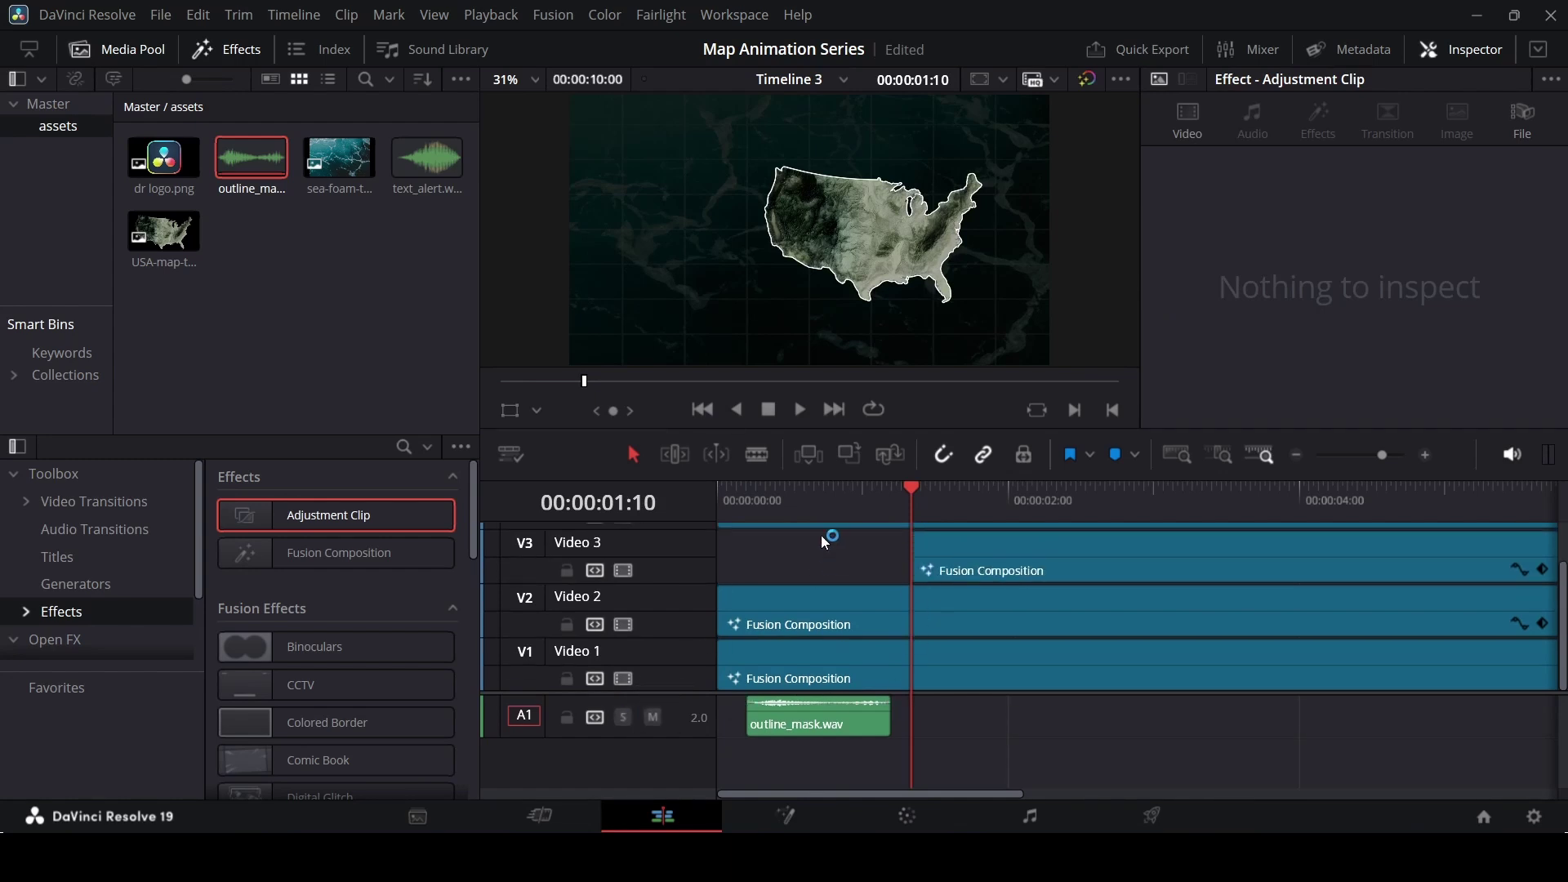
key("Home")
key("space")
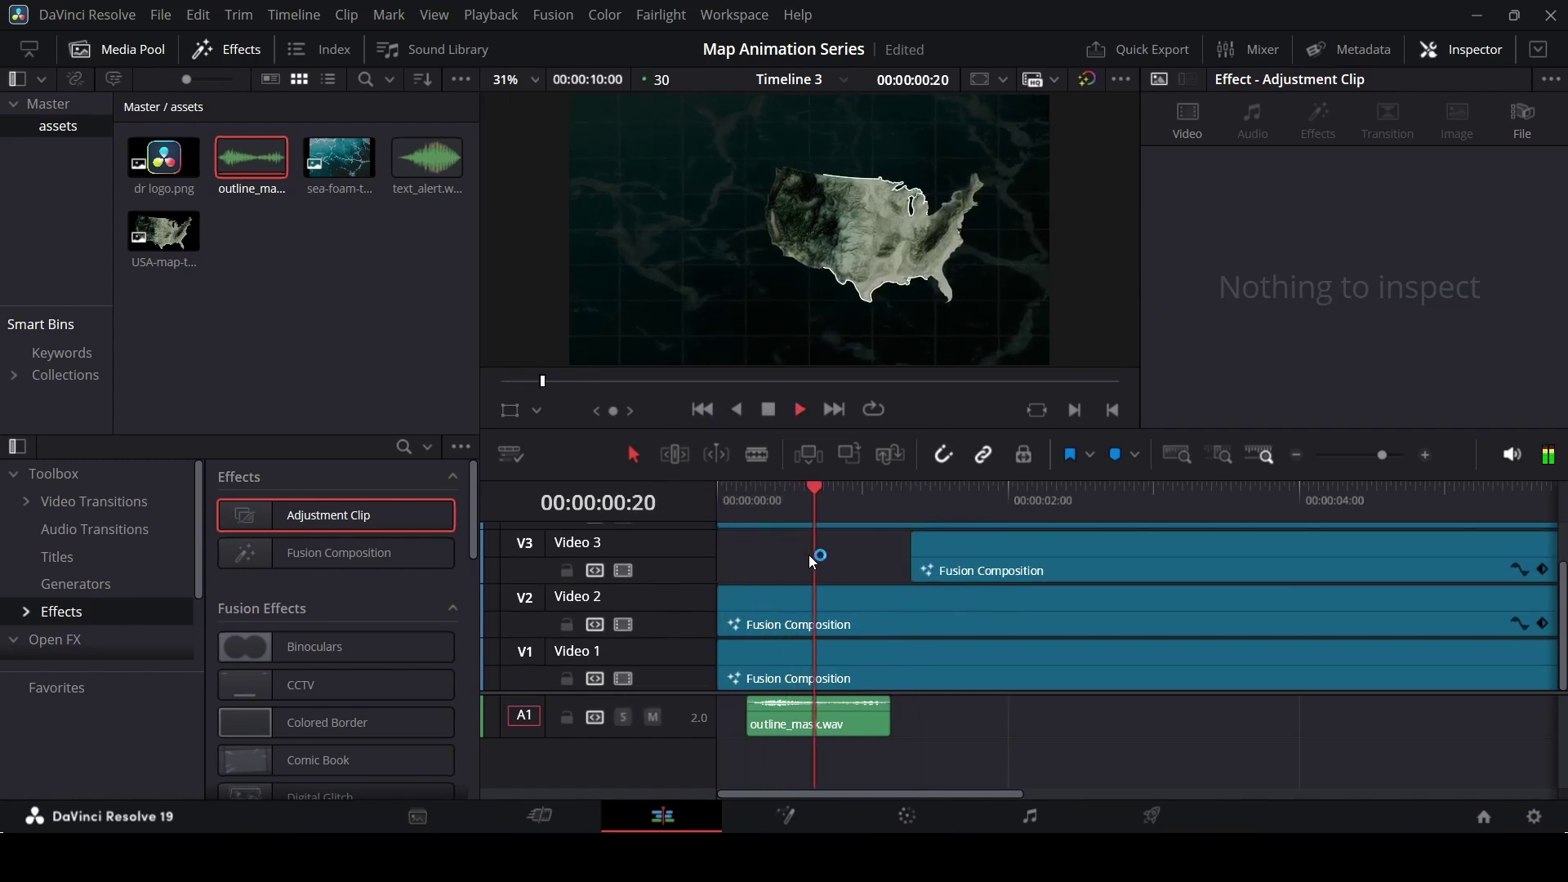
key("space")
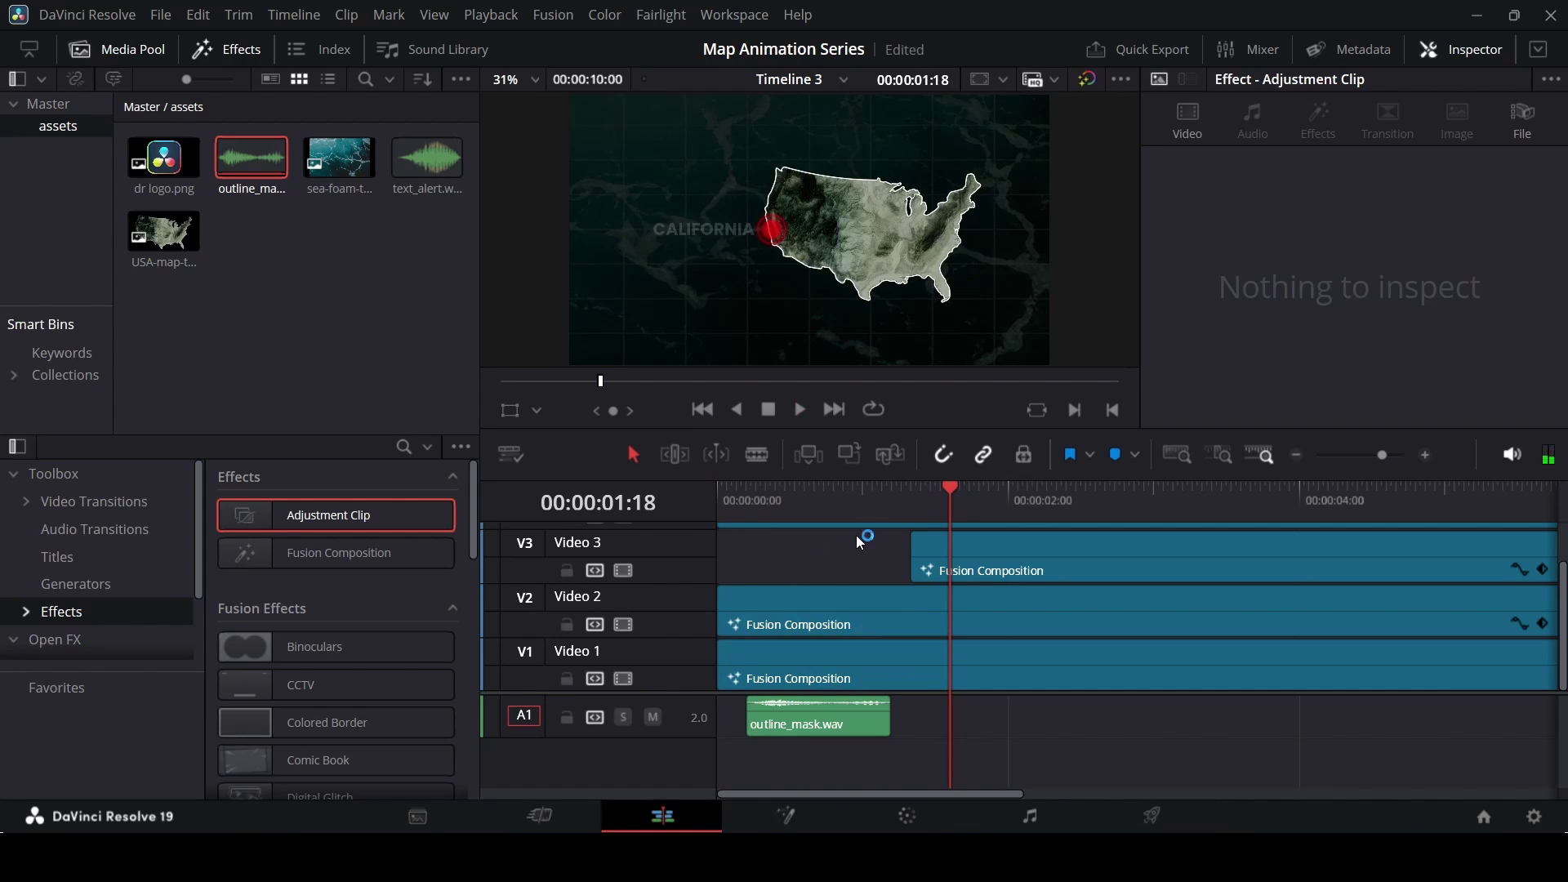
- Add text_alert.wav to Audio 1, aligned with the start of the Video 3 clip at 00:00:01:10
left_click(926, 513)
left_click_drag(426, 161, 948, 729)
left_click_drag(1061, 722, 998, 723)
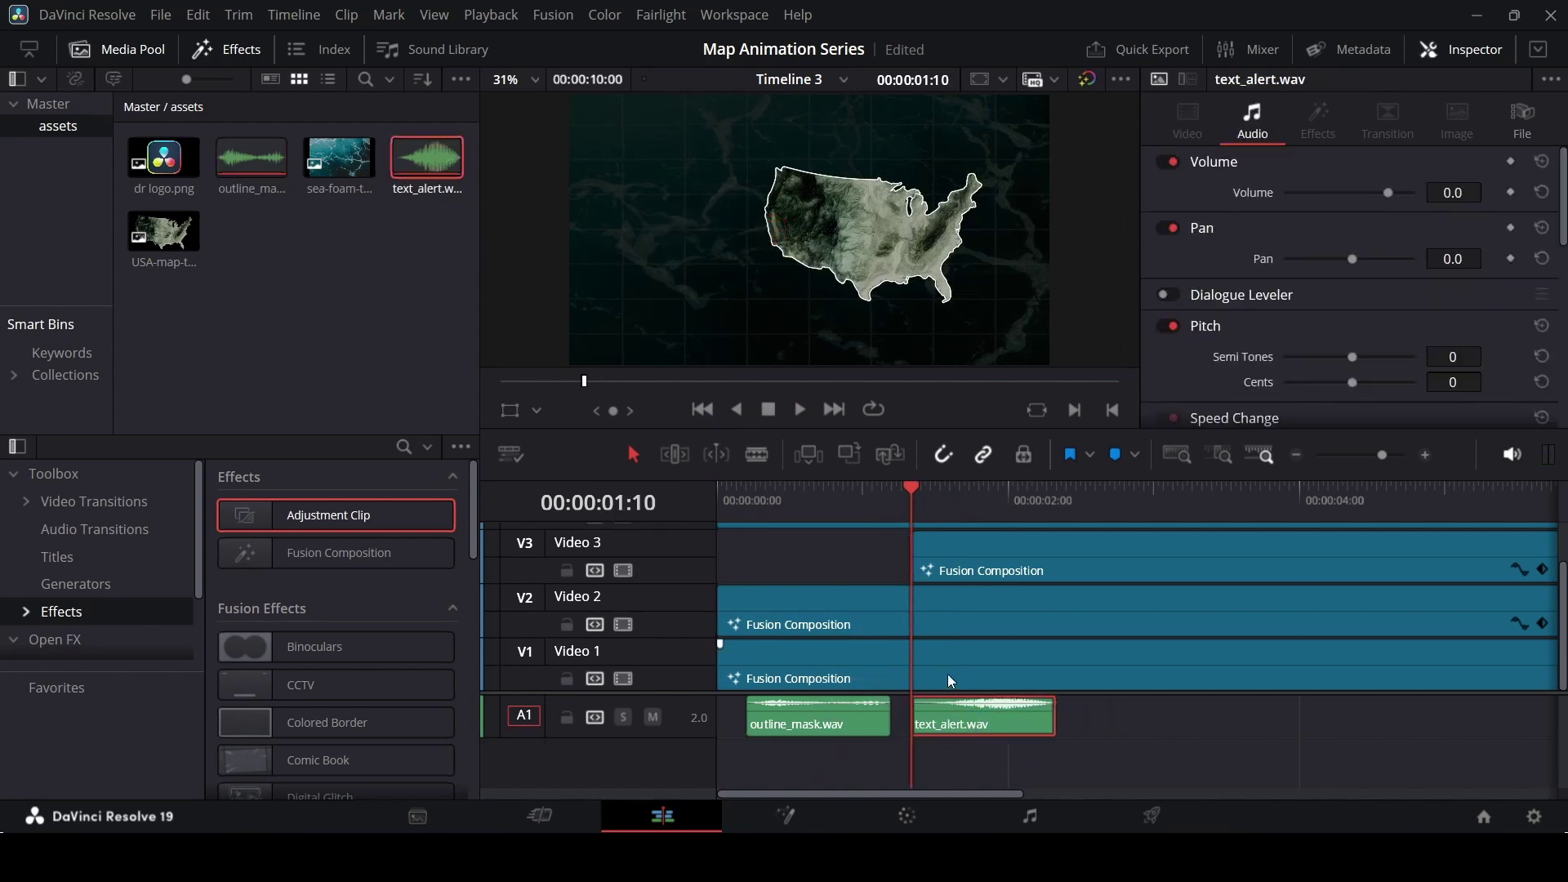
- Play back the text alert sound with the marker and CALIFORNIA label, and return the playhead to the timeline start
key("space")
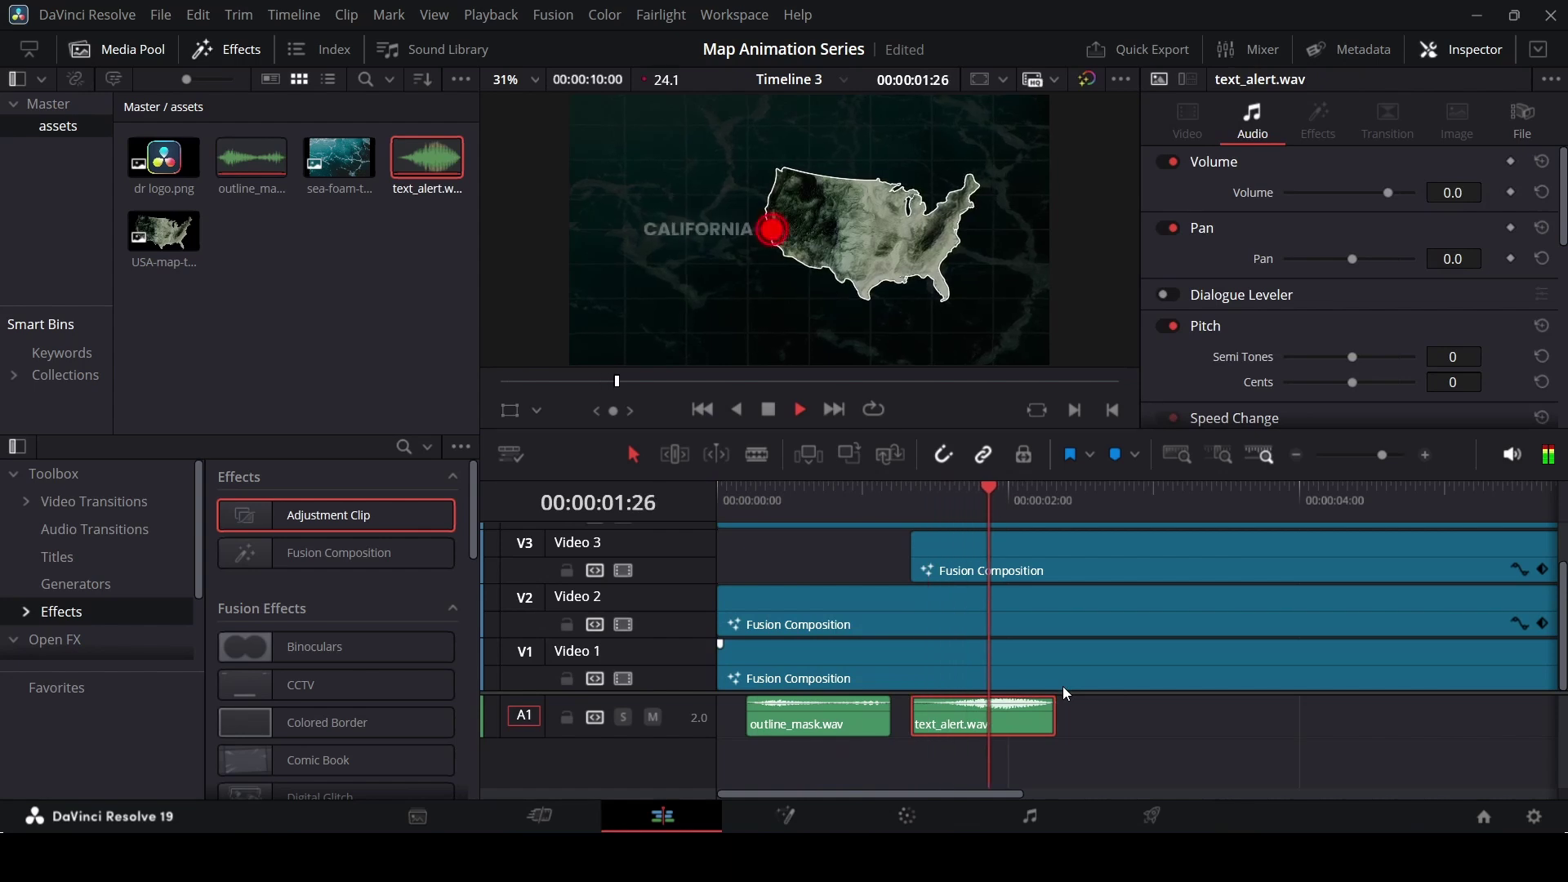
left_click(920, 499)
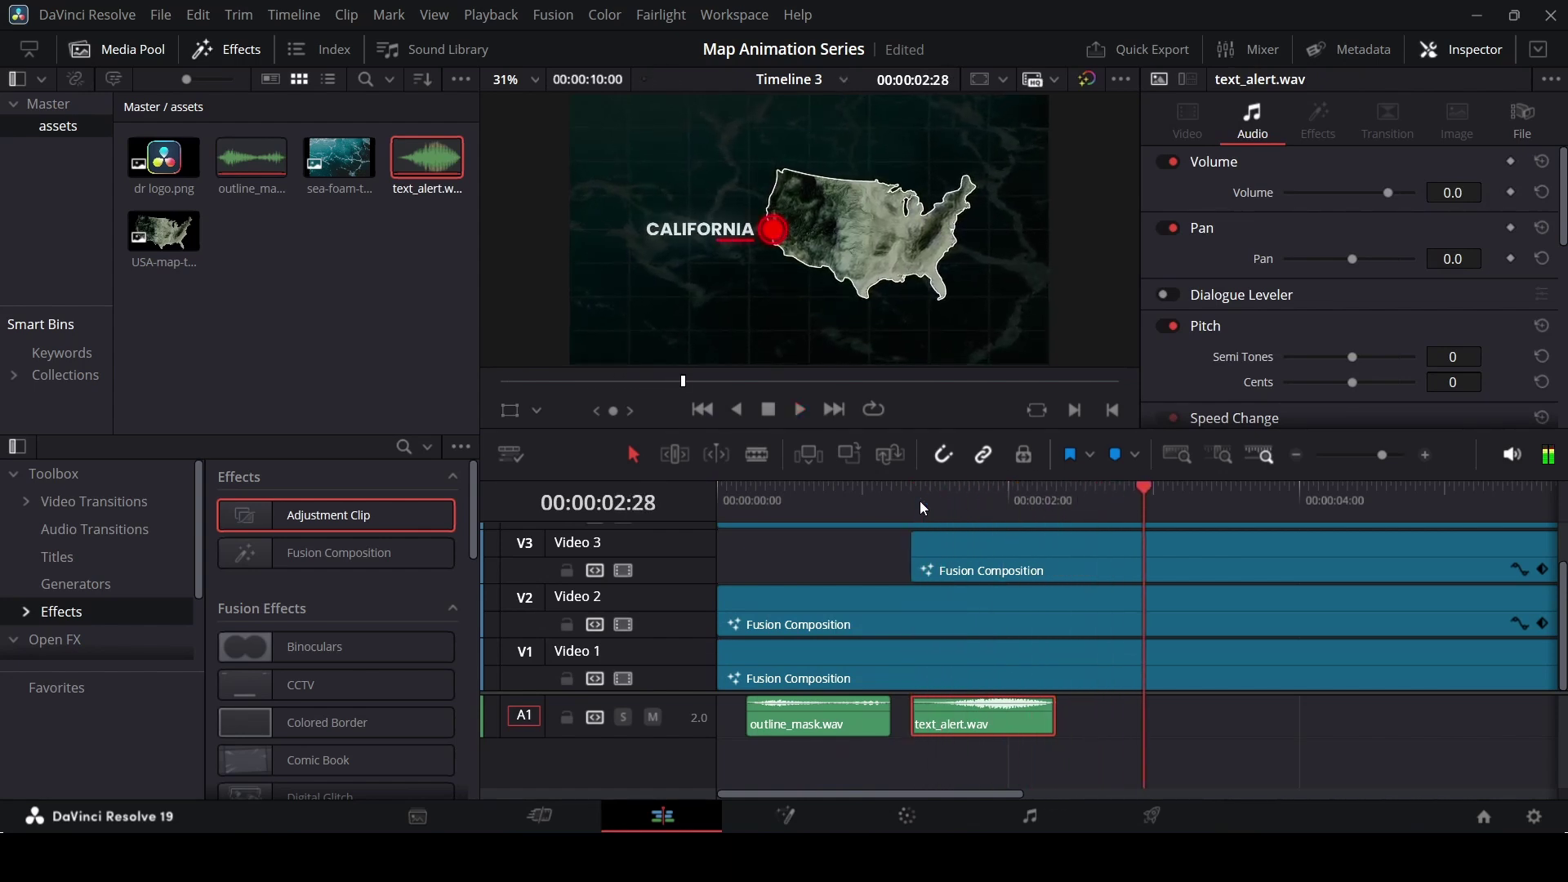
left_click(717, 497)
key("space")
left_click(823, 541)
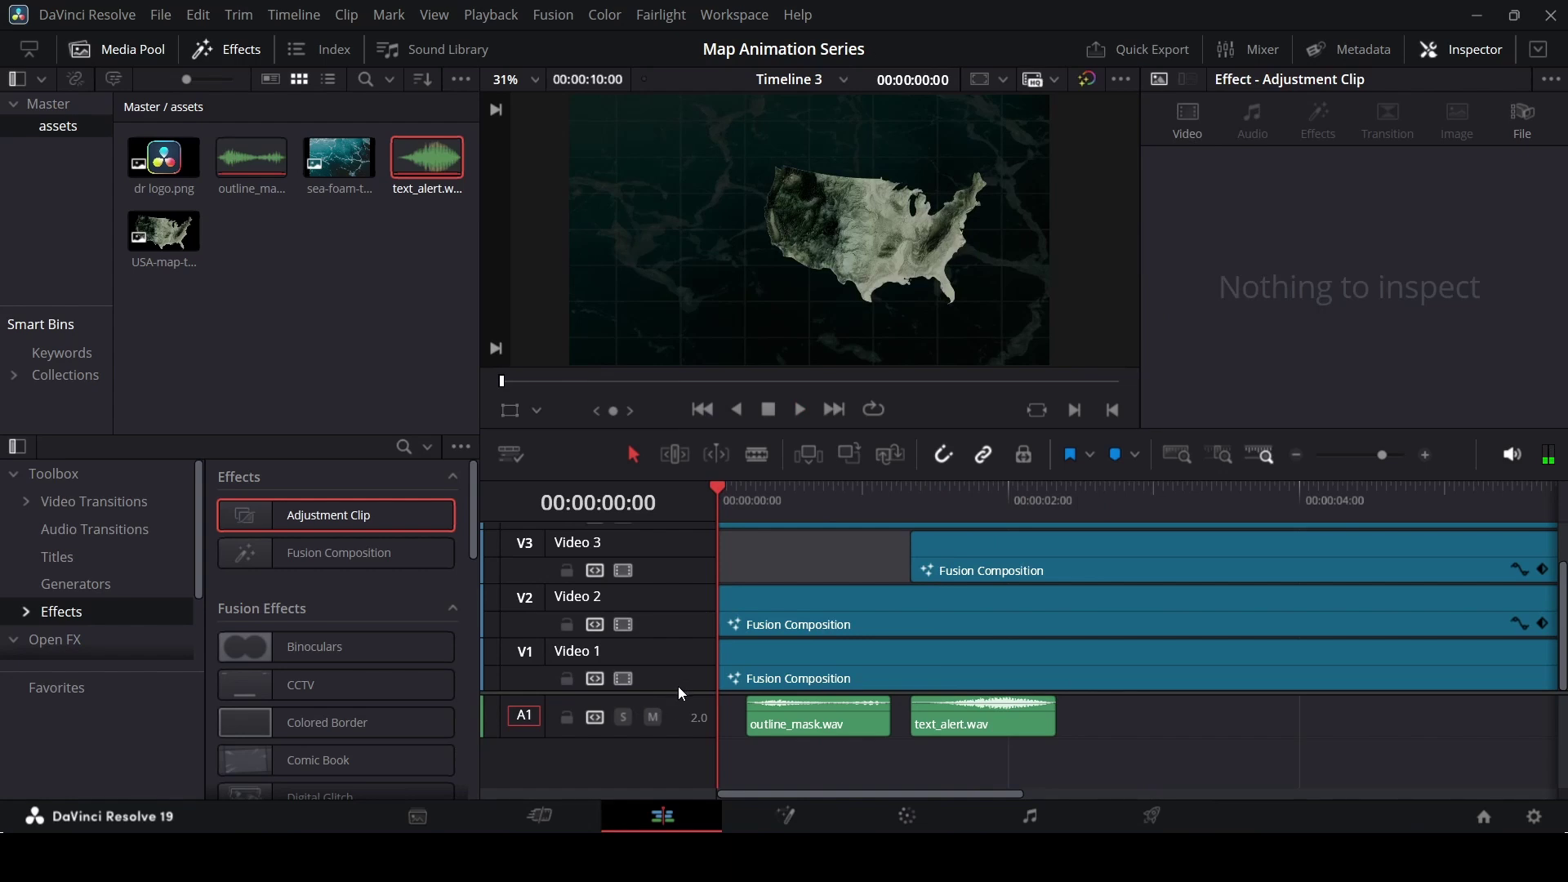
key("F12")
scroll(799, 621, "down", 5)
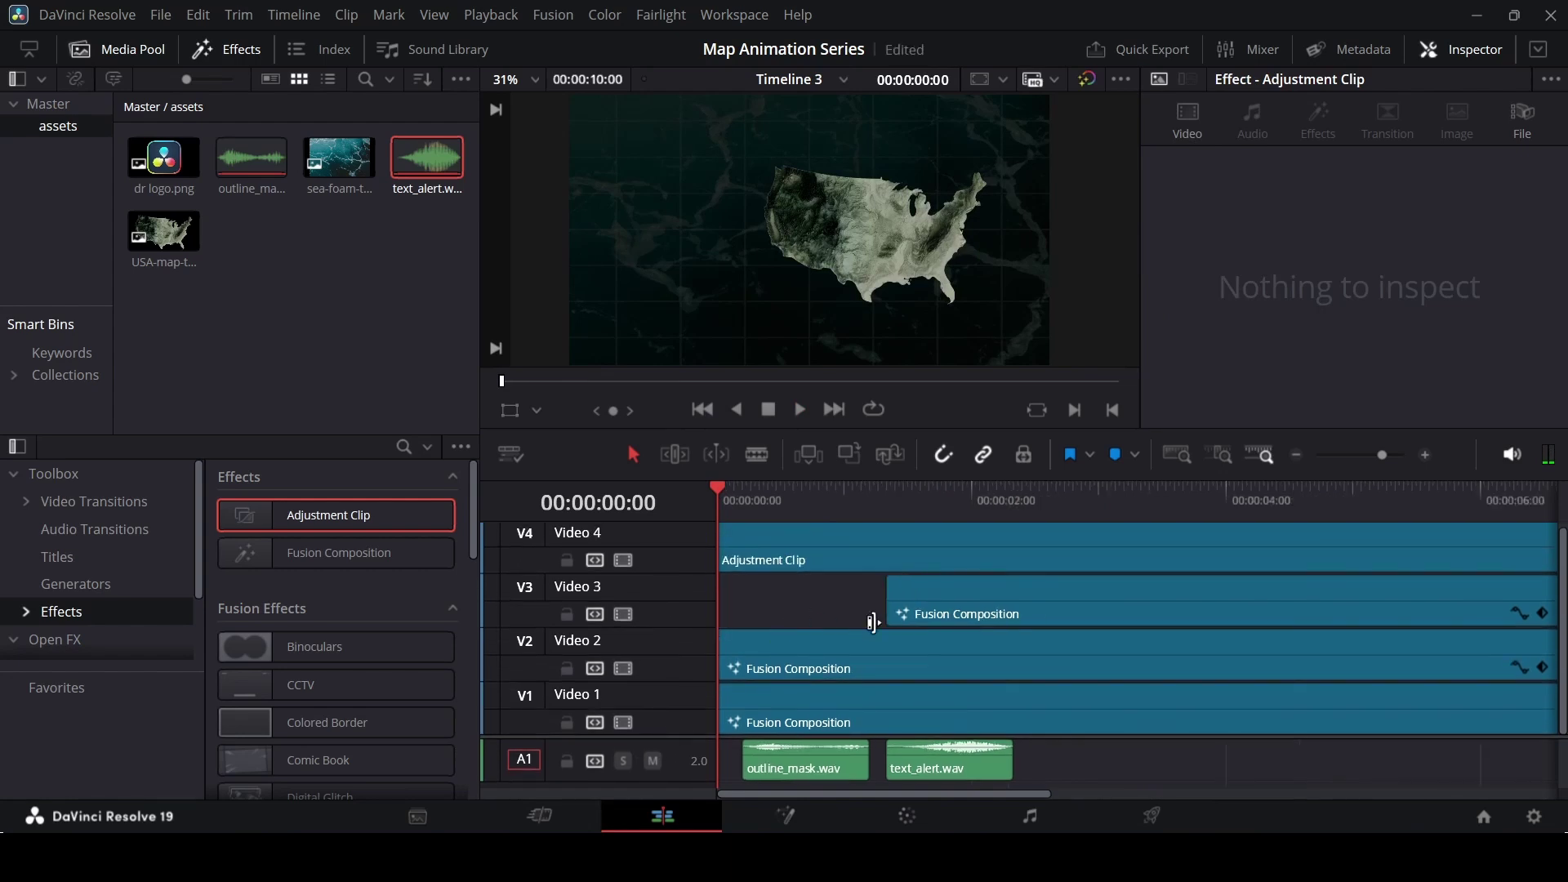